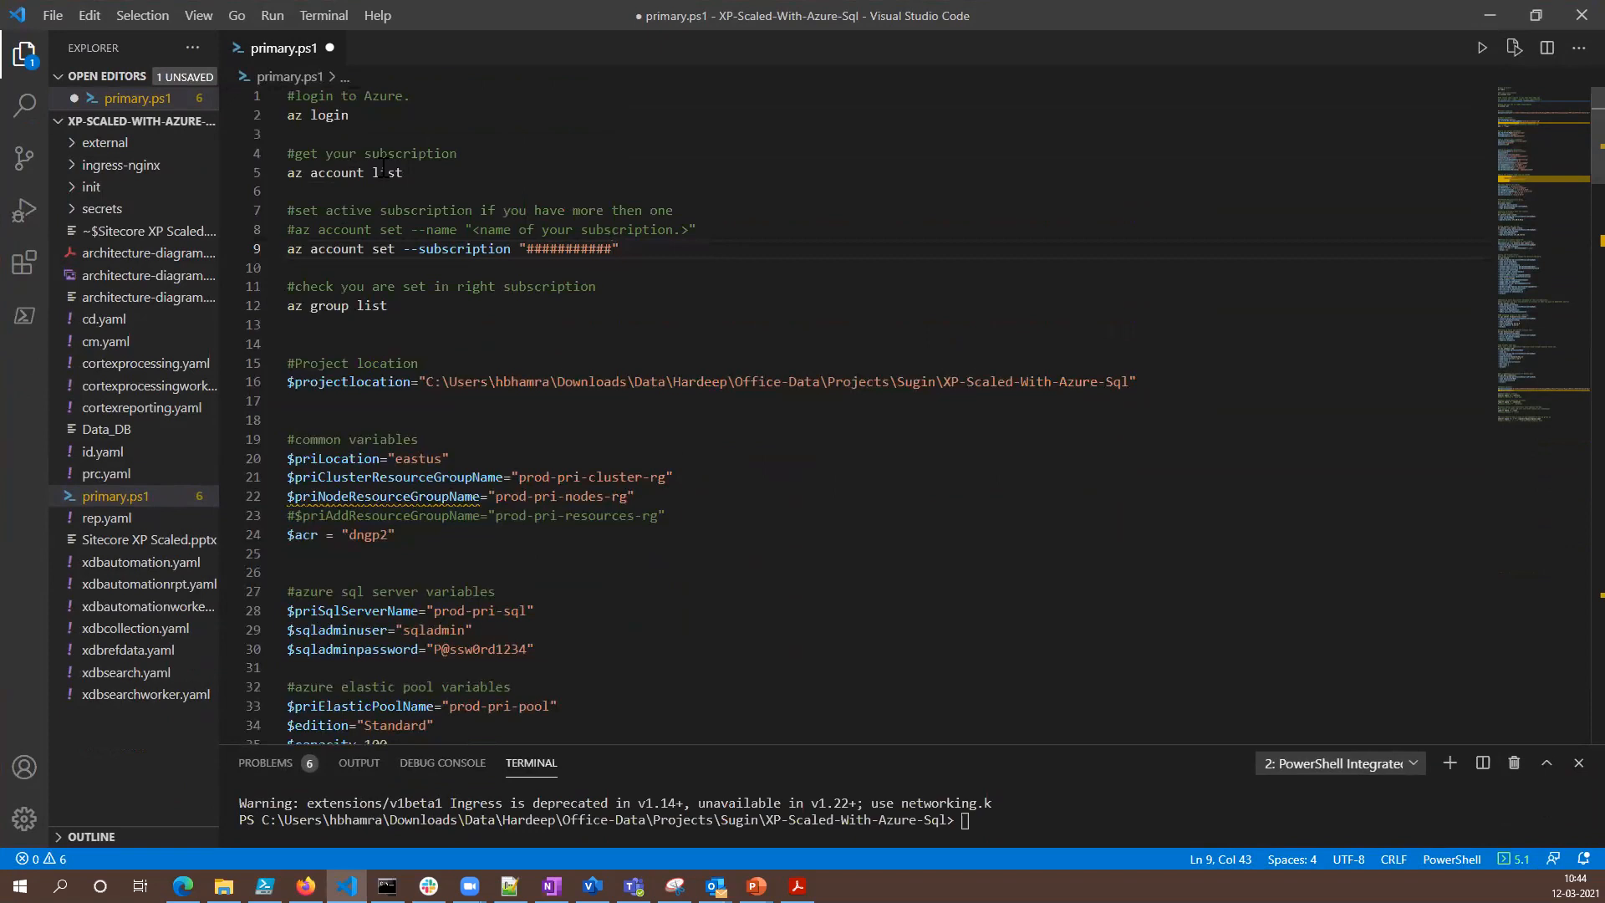
# - Review the Azure login, account list, subscription selection and group list commands and the project location section at the start of primary.ps1
pyautogui.click(377, 117)
pyautogui.moveTo(414, 173); pyautogui.dragTo(287, 178)
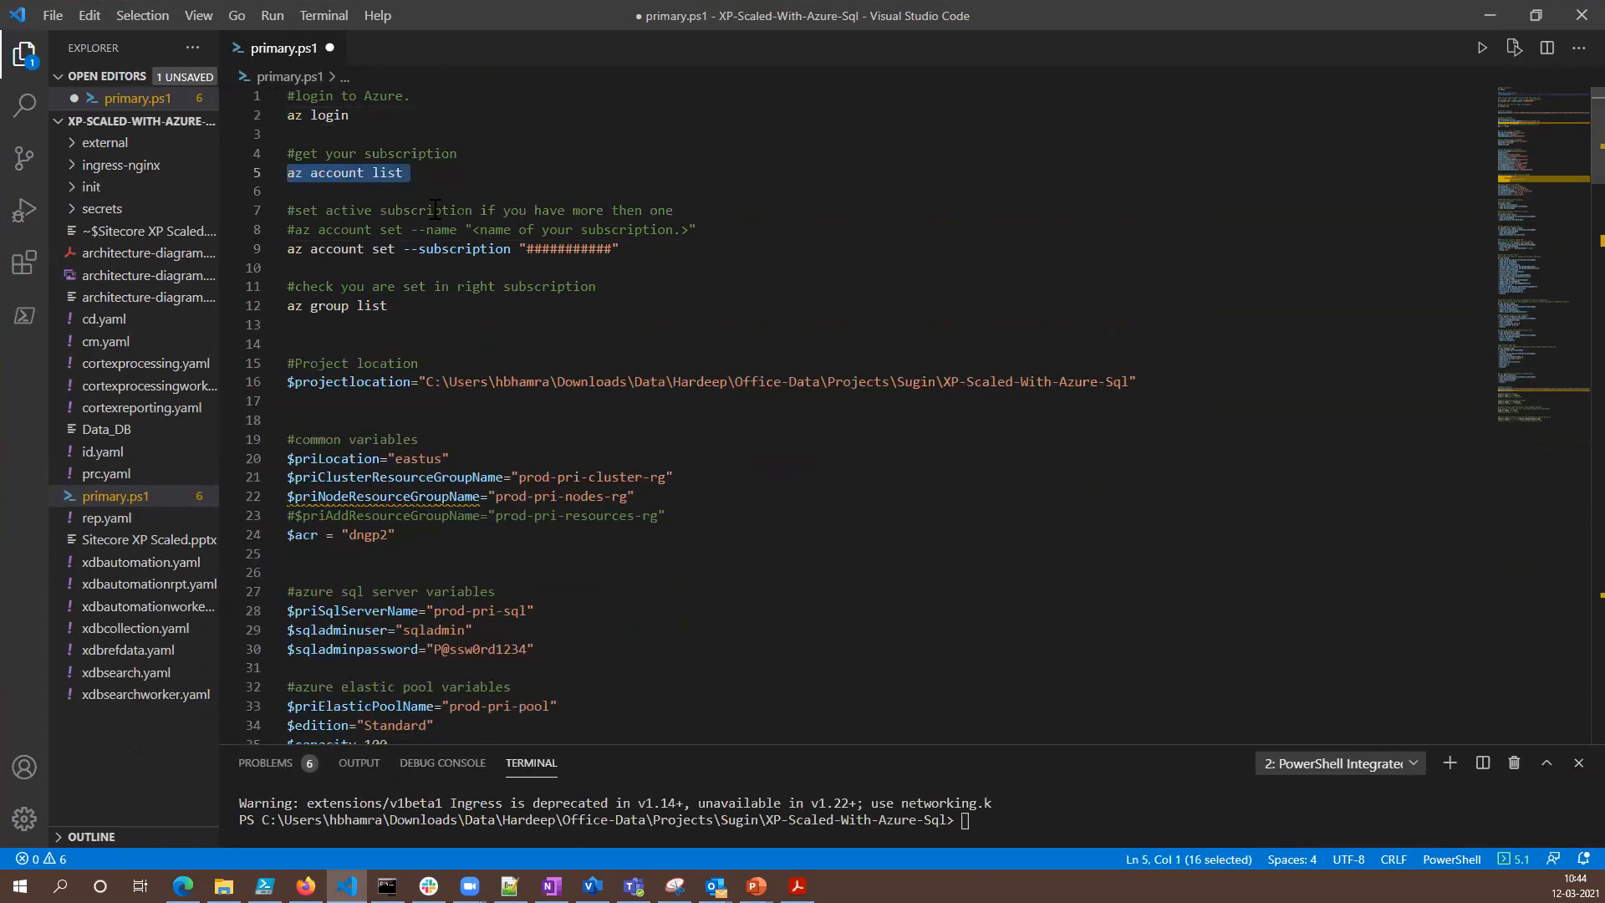
pyautogui.moveTo(629, 248); pyautogui.dragTo(284, 251)
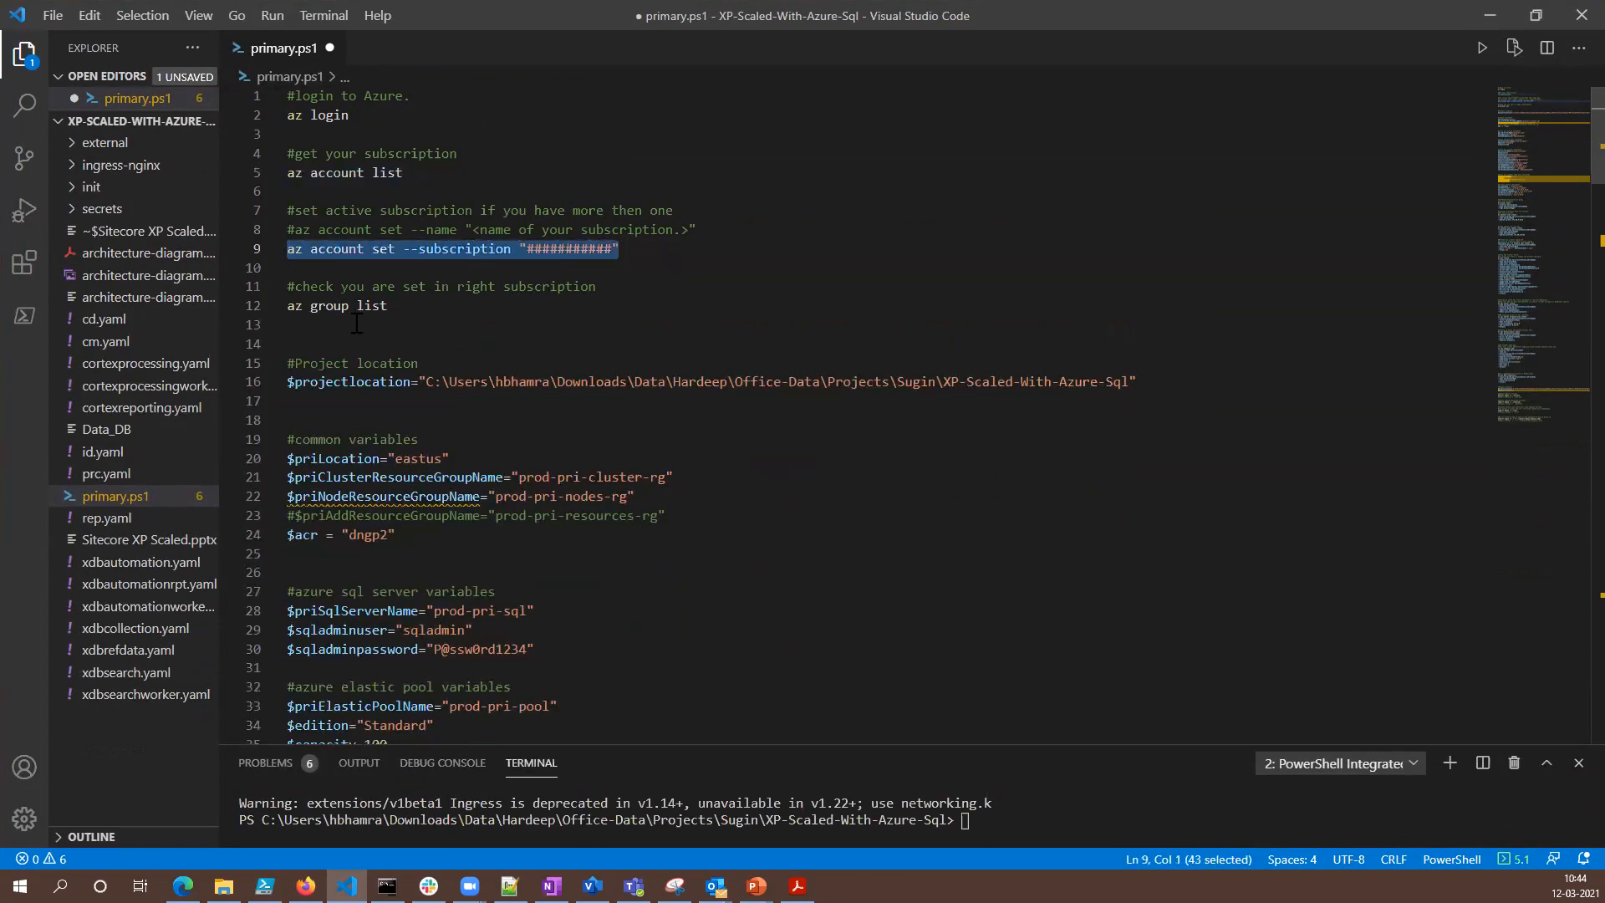
pyautogui.moveTo(389, 306); pyautogui.dragTo(287, 306)
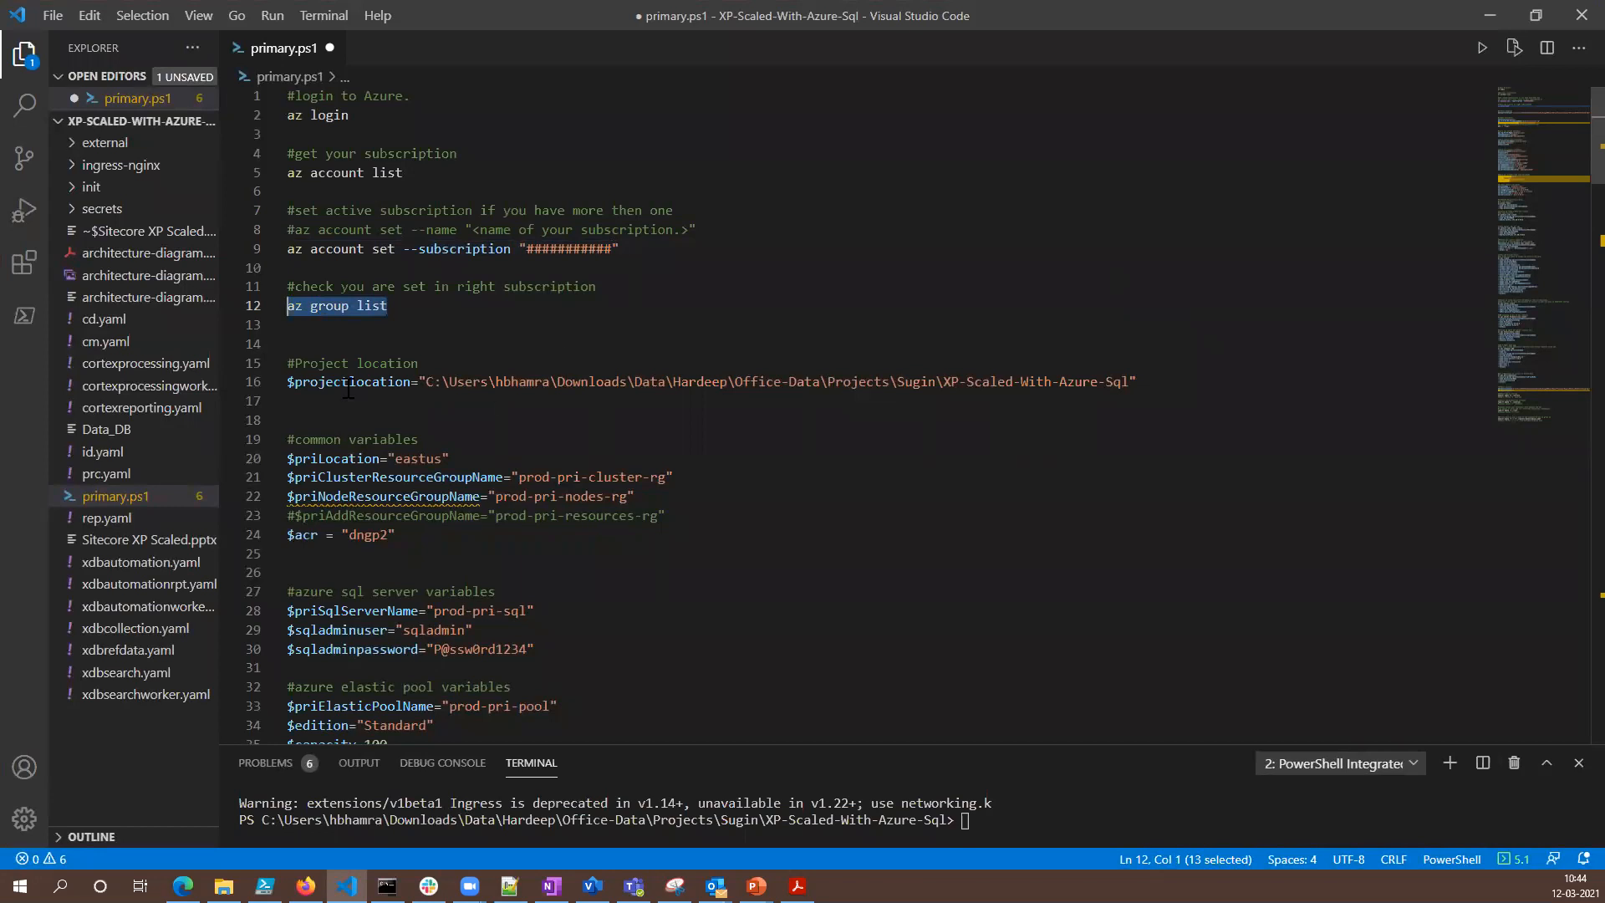
pyautogui.click(430, 364)
# - Review the common variables, including the node resource group and container registry, and the Azure SQL server and elastic pool variables
pyautogui.scroll(-5, 599, 478)
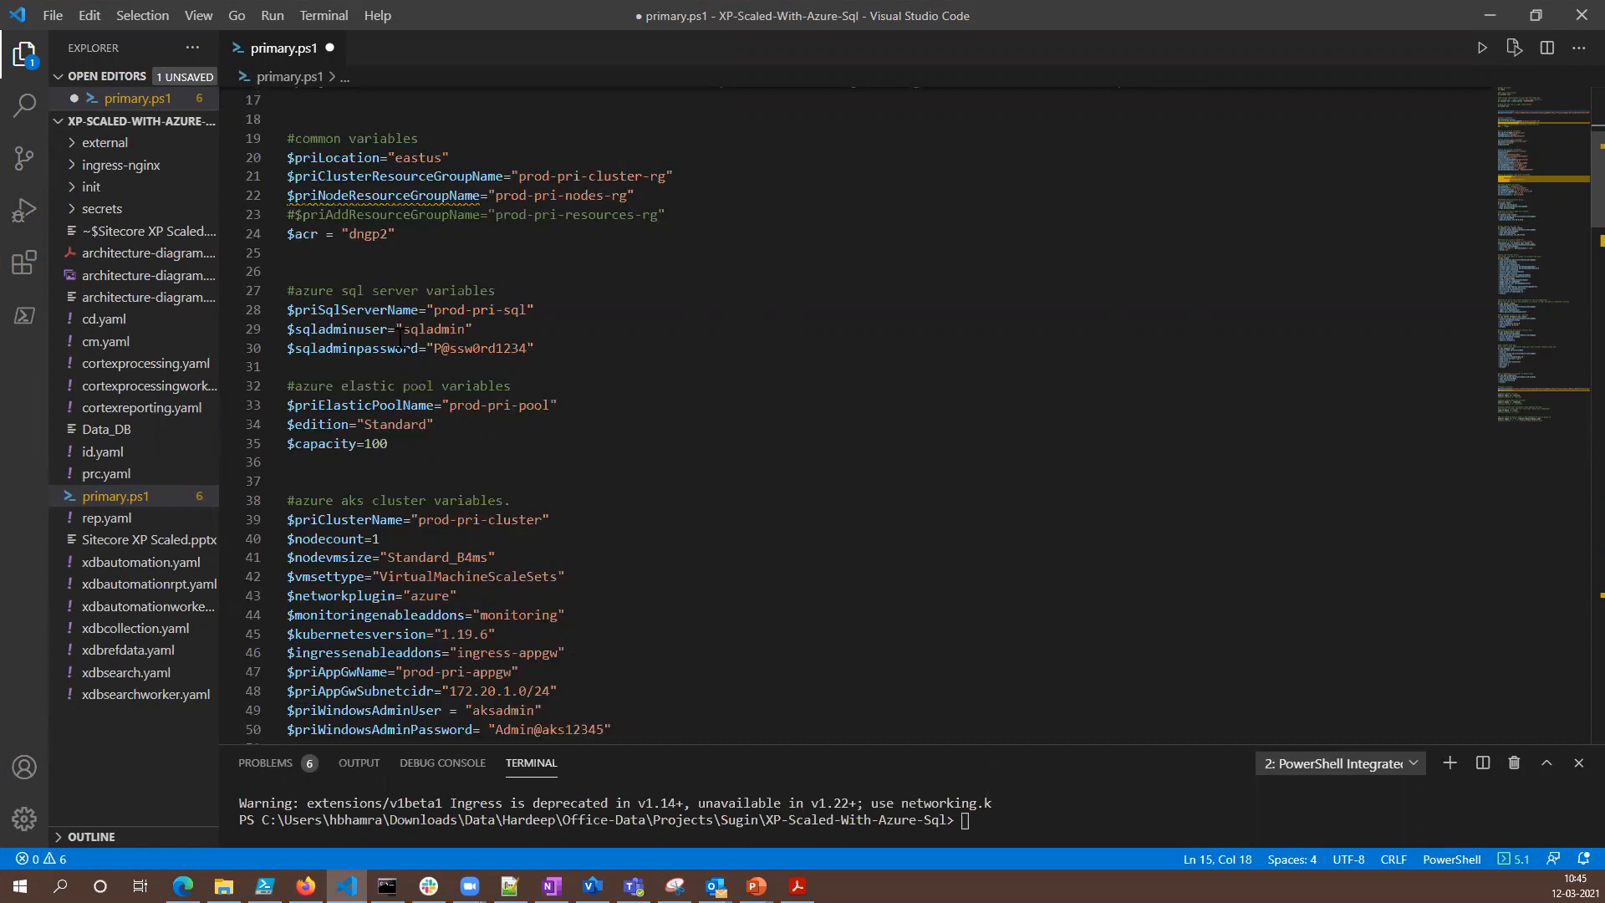
pyautogui.moveTo(537, 347); pyautogui.dragTo(287, 328)
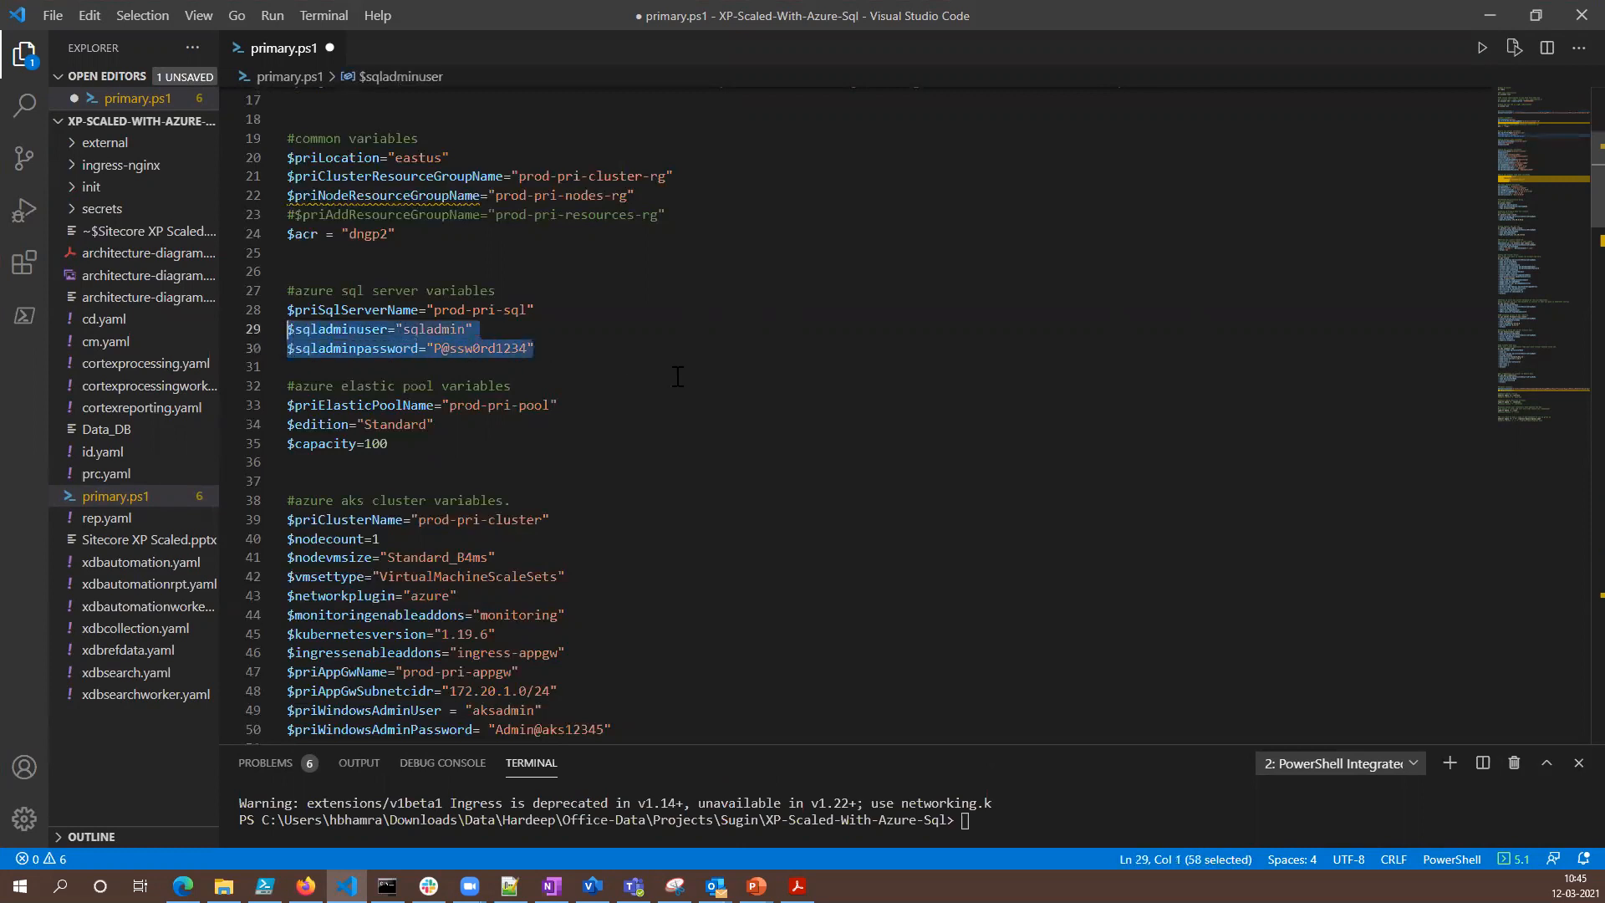
pyautogui.click(669, 427)
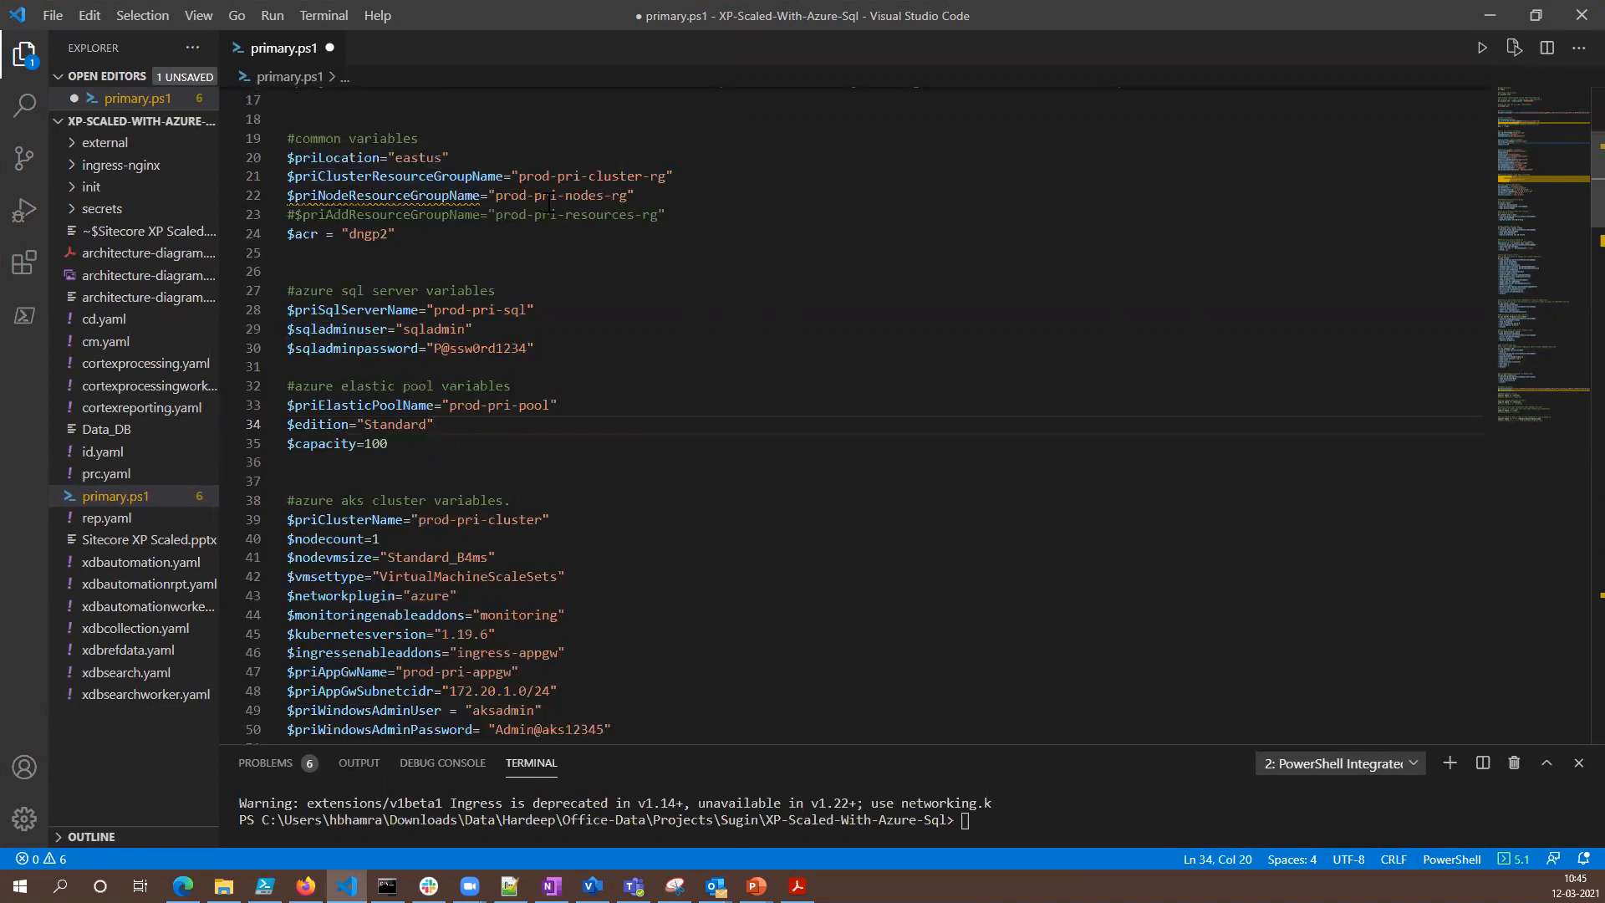
pyautogui.moveTo(637, 196); pyautogui.dragTo(277, 204)
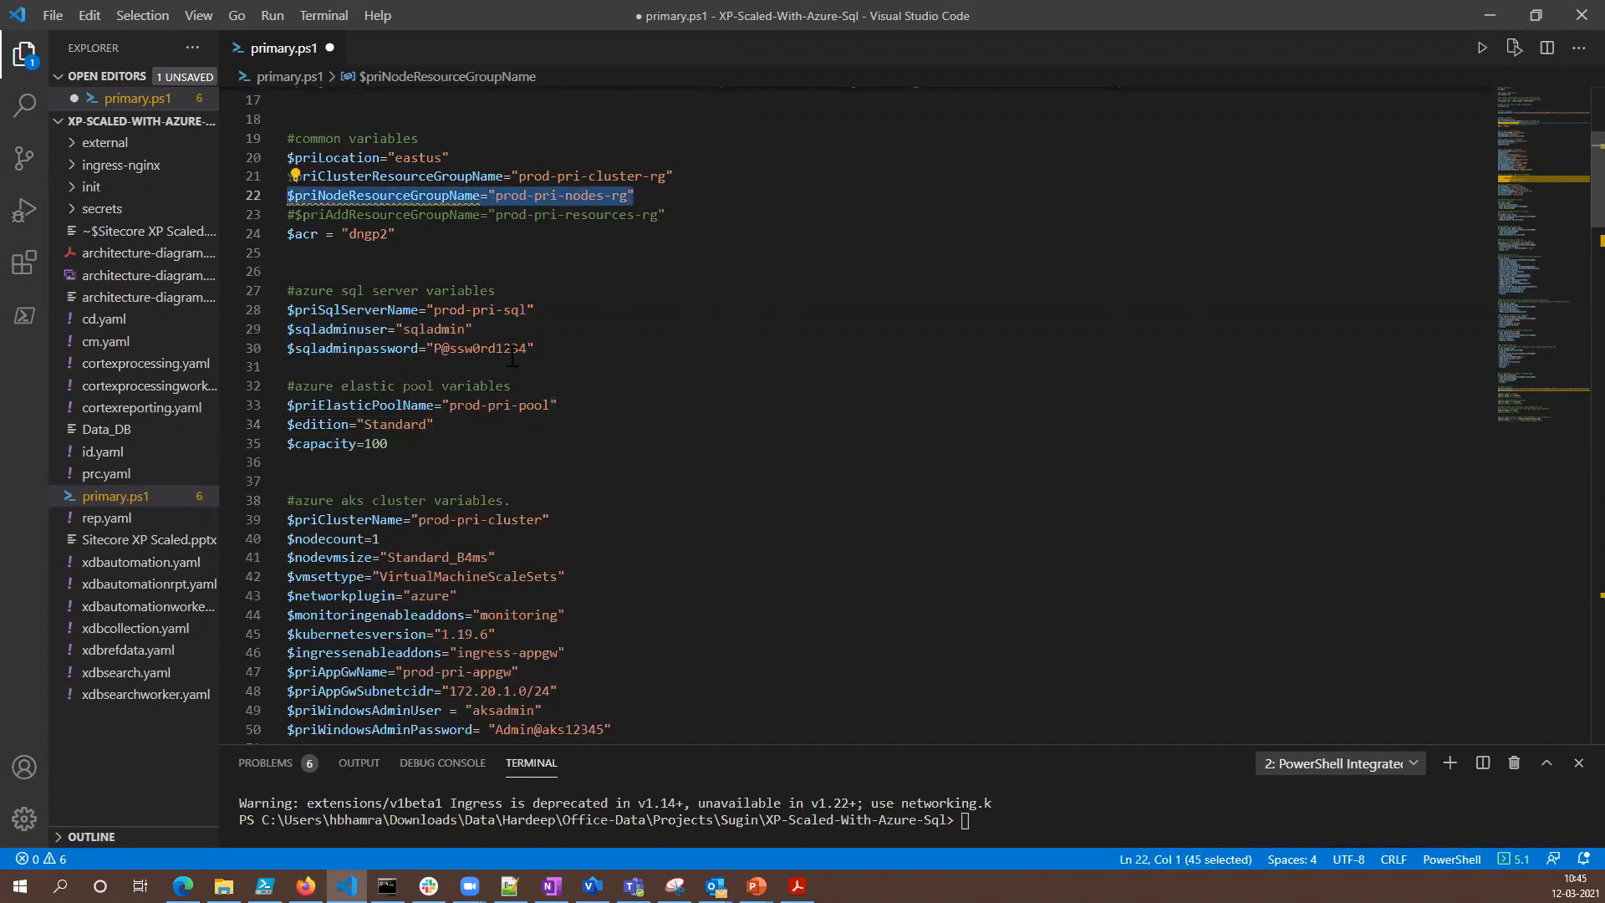
pyautogui.moveTo(396, 235); pyautogui.dragTo(287, 235)
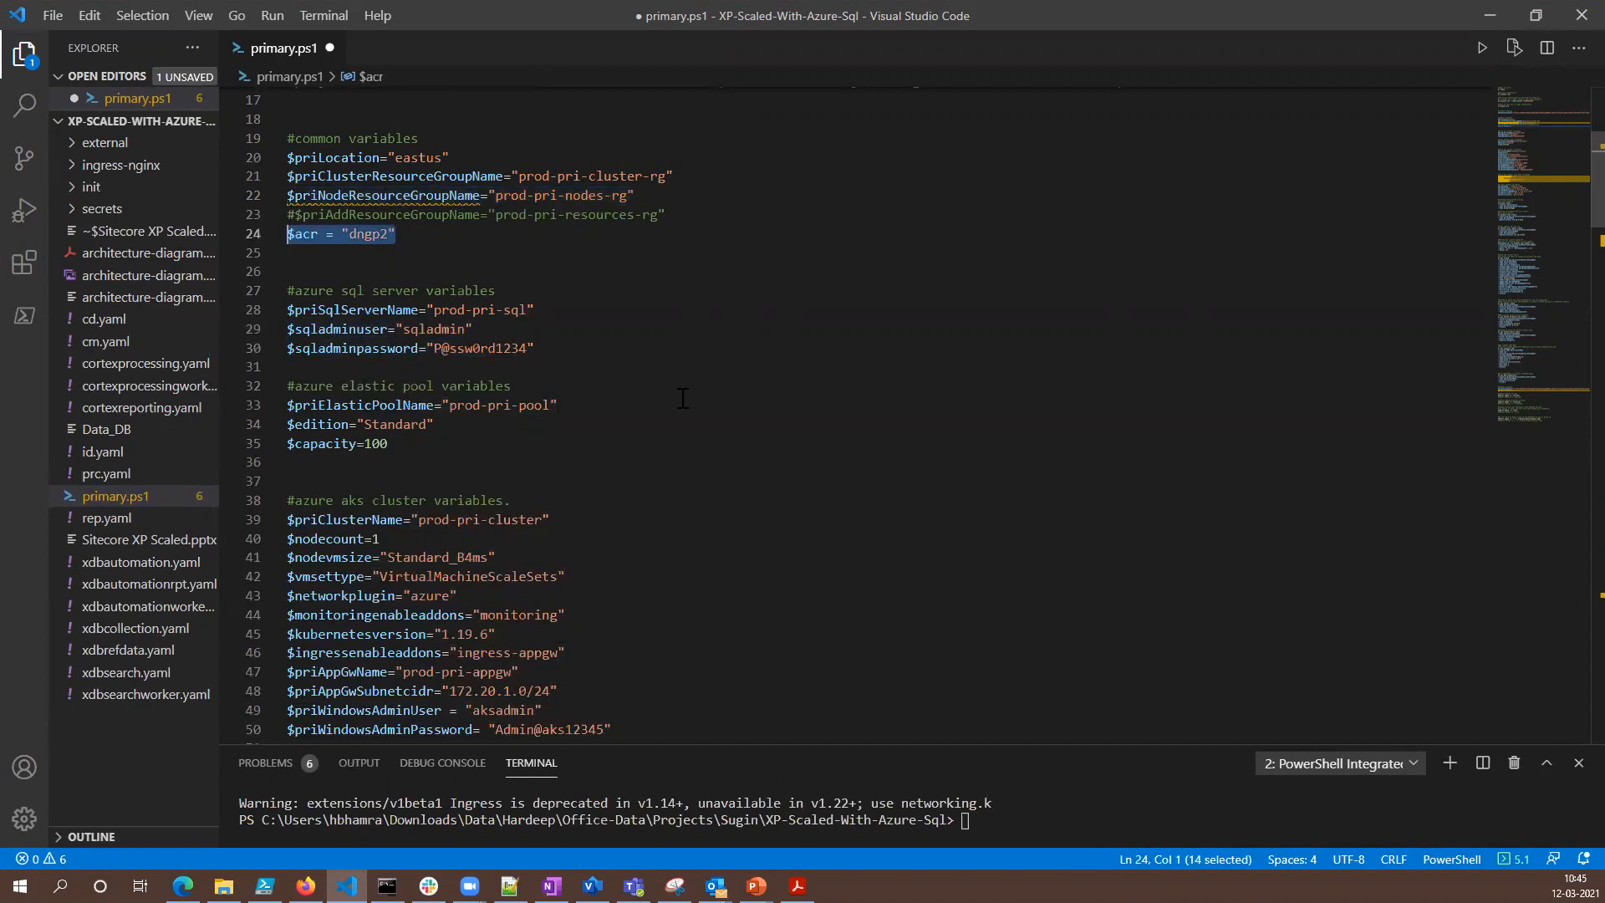
pyautogui.scroll(-3, 683, 398)
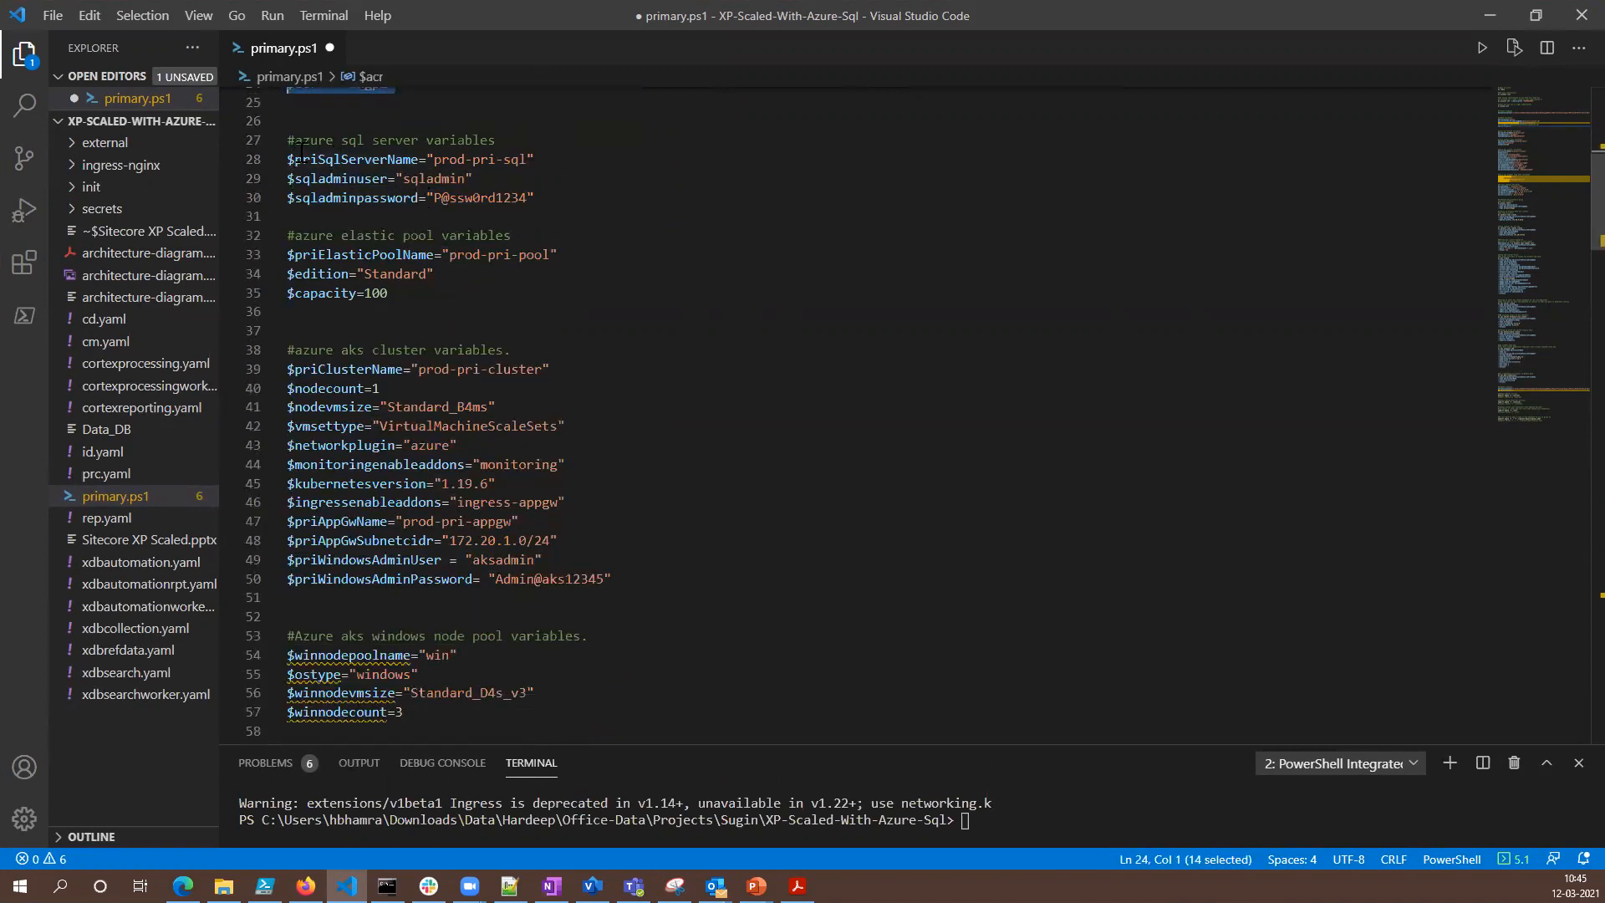
pyautogui.moveTo(497, 140); pyautogui.dragTo(295, 140)
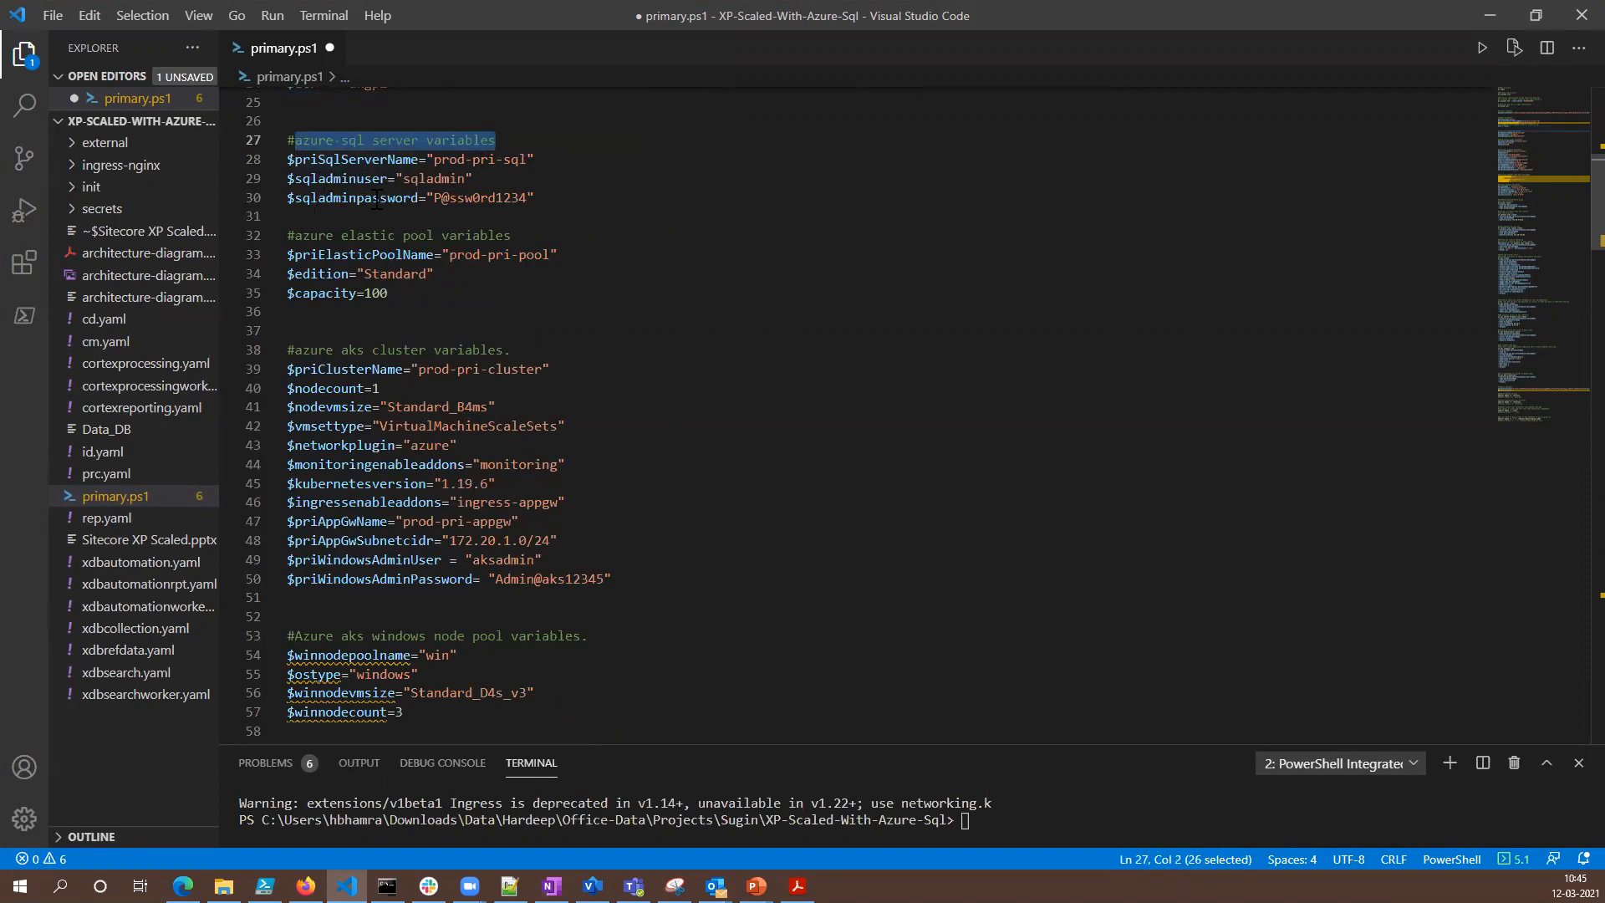
pyautogui.moveTo(510, 234); pyautogui.dragTo(287, 238)
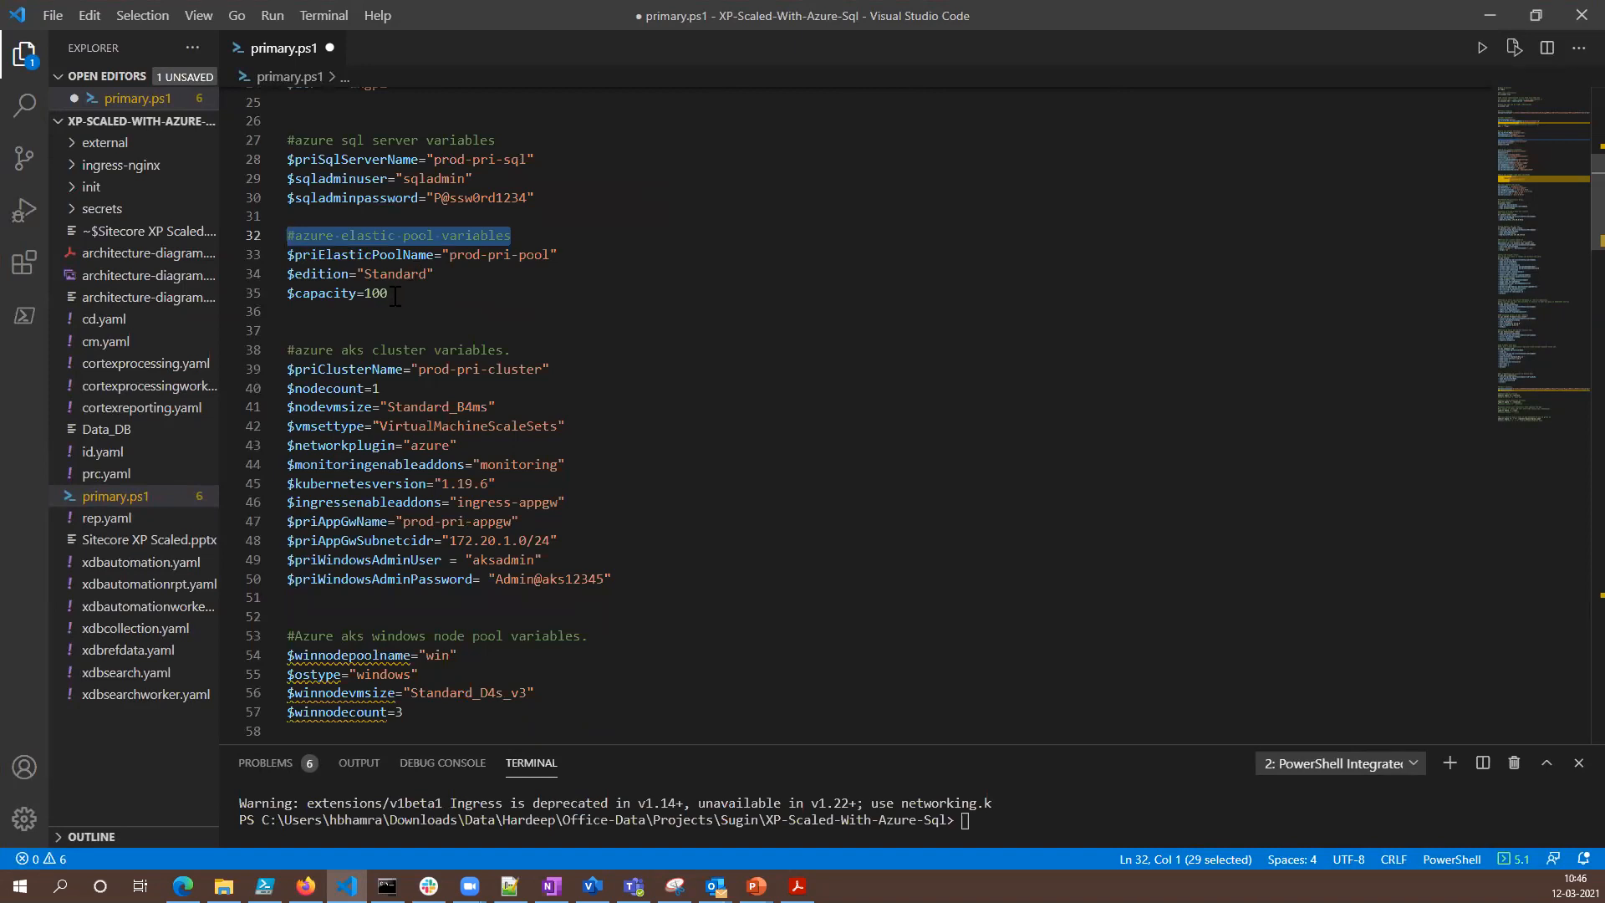
pyautogui.moveTo(287, 254); pyautogui.dragTo(576, 254)
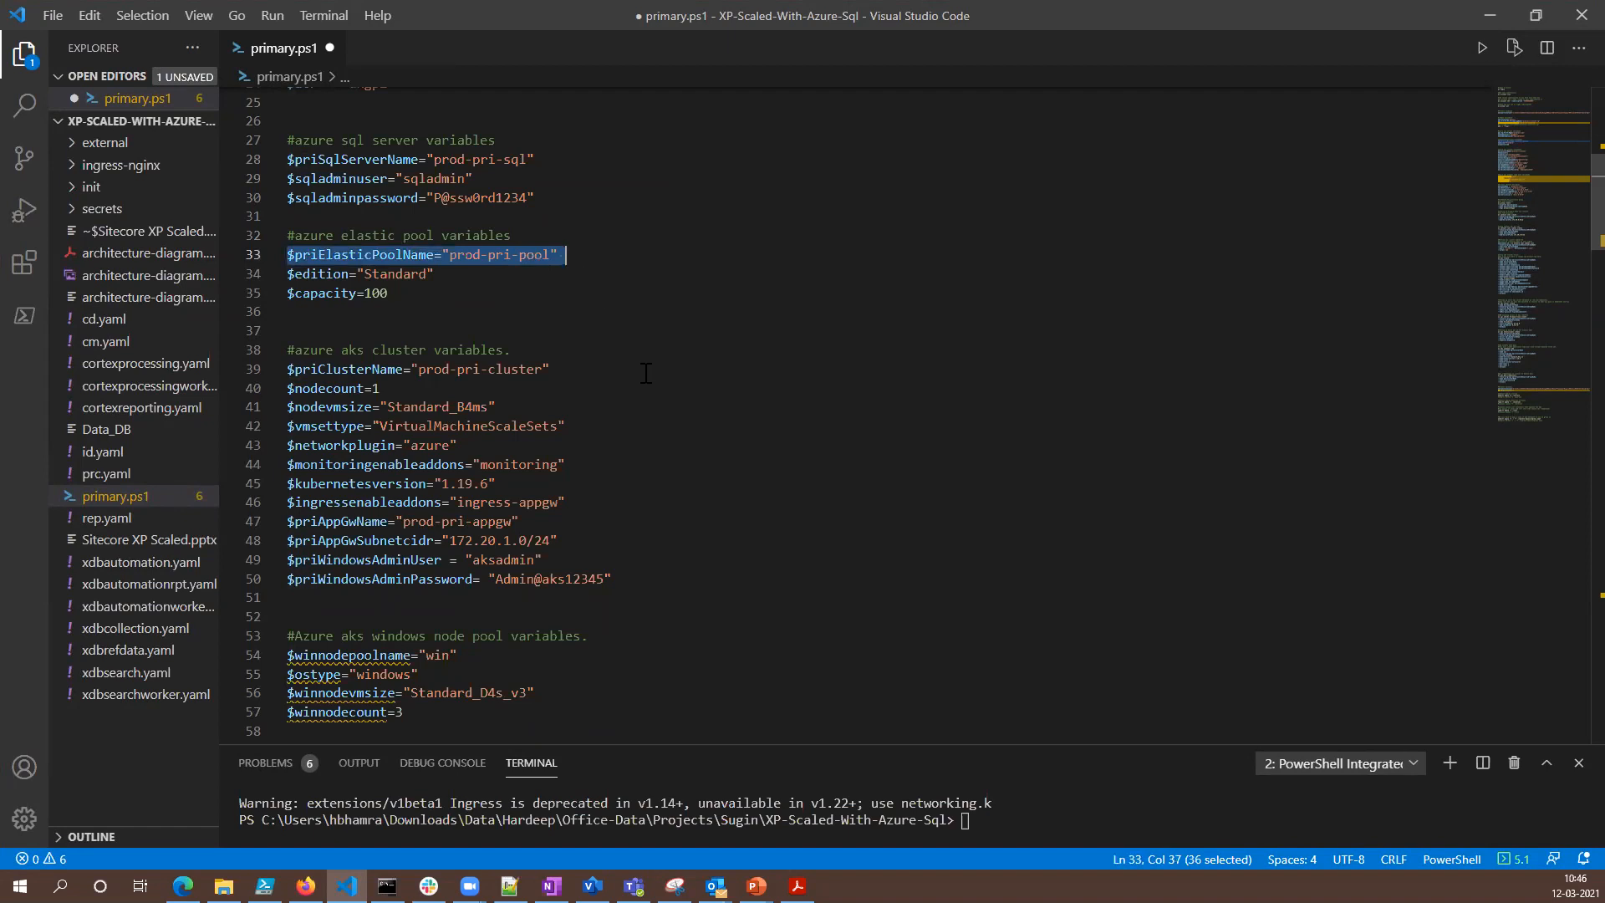
# - Examine the AKS cluster variables, including the Kubernetes version, ingress add-on, application gateway name and subnet, and Windows admin credentials
pyautogui.scroll(-3, 660, 401)
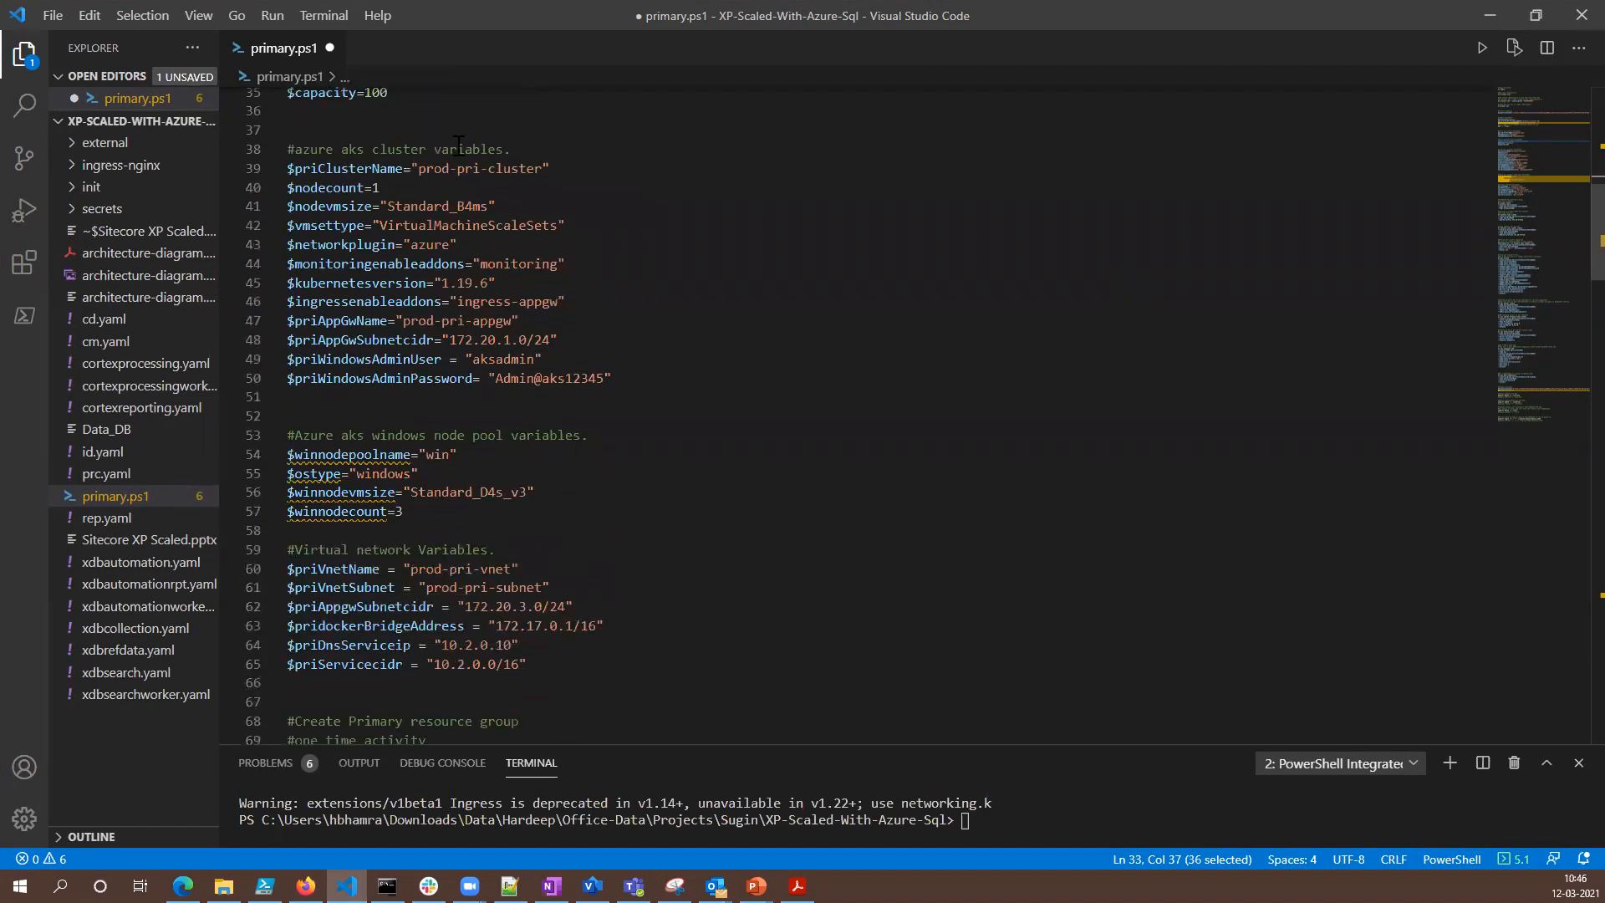
pyautogui.moveTo(512, 148); pyautogui.dragTo(298, 149)
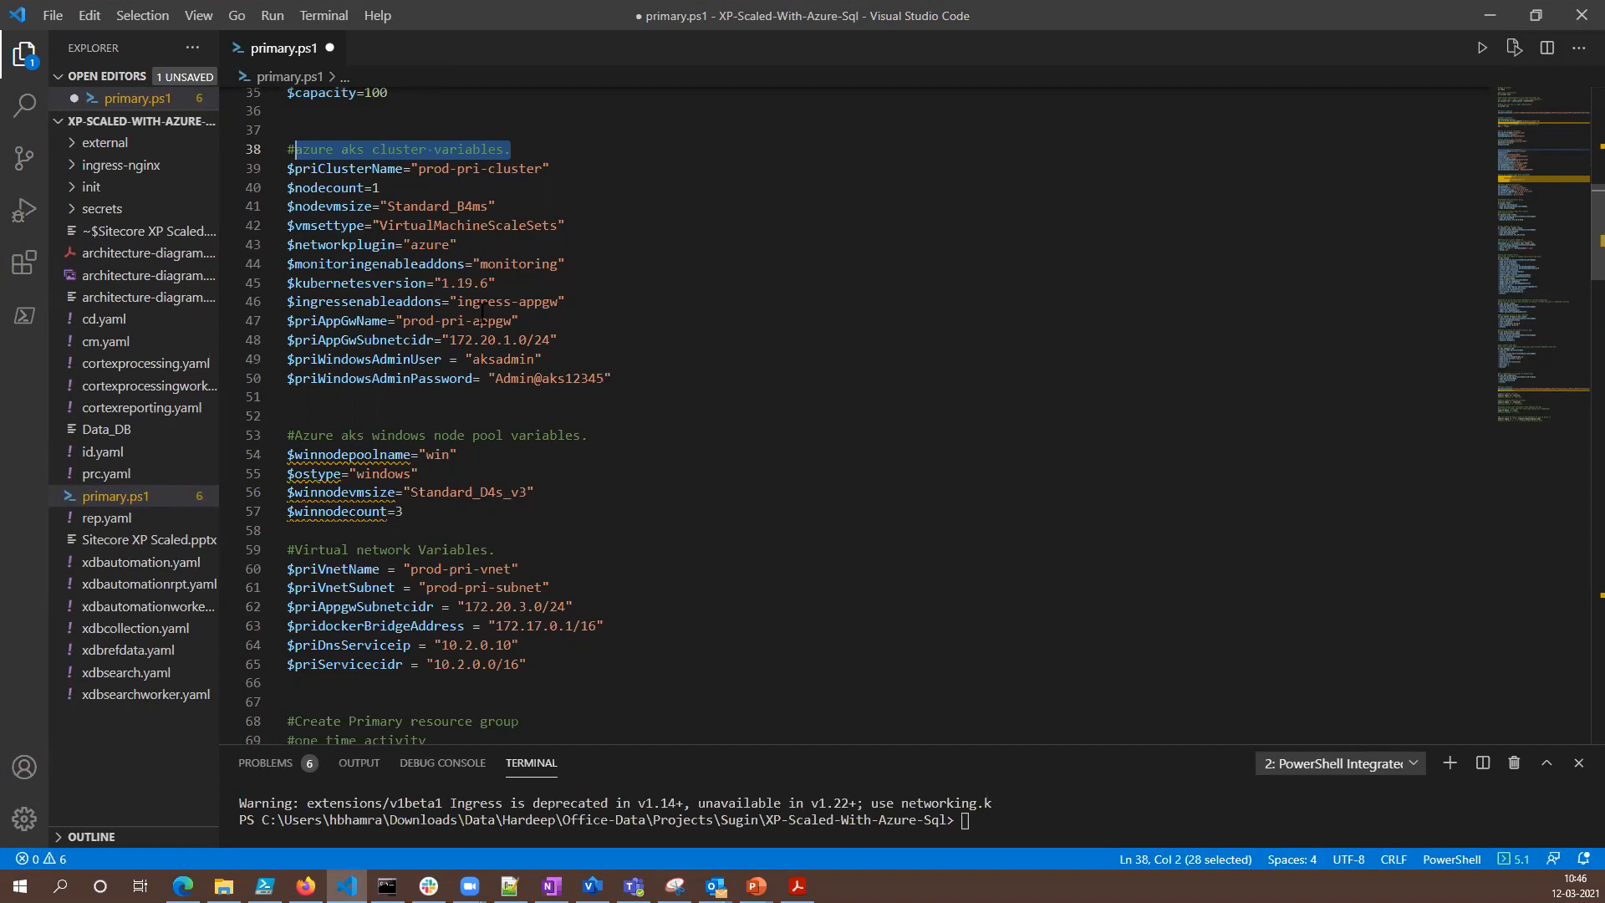
pyautogui.moveTo(497, 282); pyautogui.dragTo(286, 283)
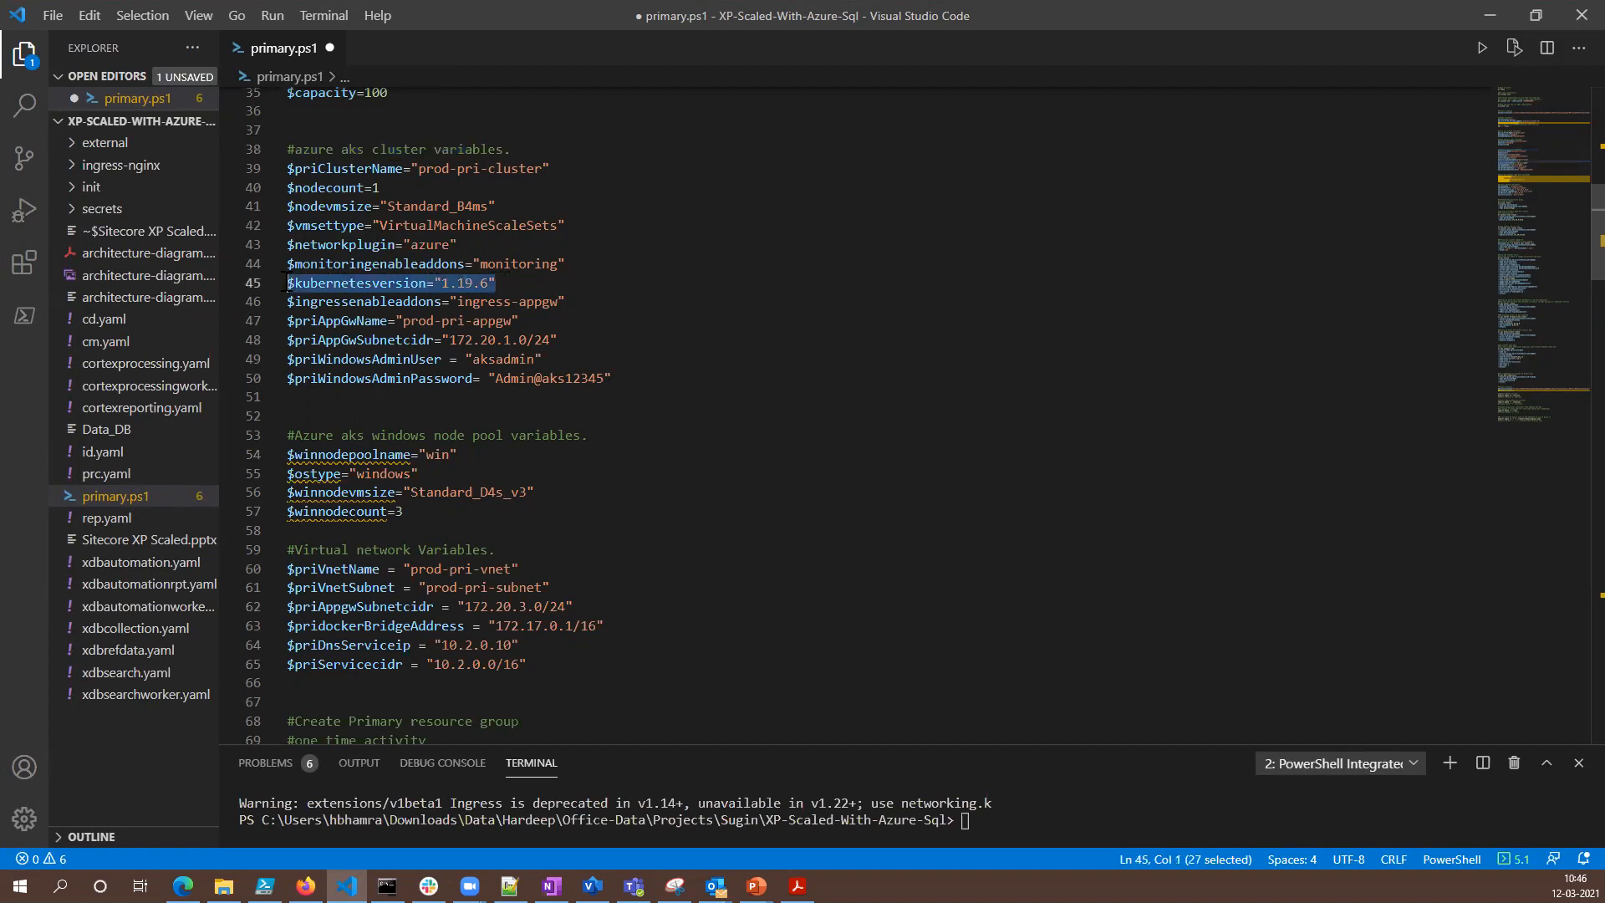
pyautogui.moveTo(565, 301); pyautogui.dragTo(318, 301)
pyautogui.moveTo(519, 320); pyautogui.dragTo(380, 321)
pyautogui.moveTo(558, 340); pyautogui.dragTo(332, 339)
pyautogui.moveTo(627, 381); pyautogui.dragTo(287, 360)
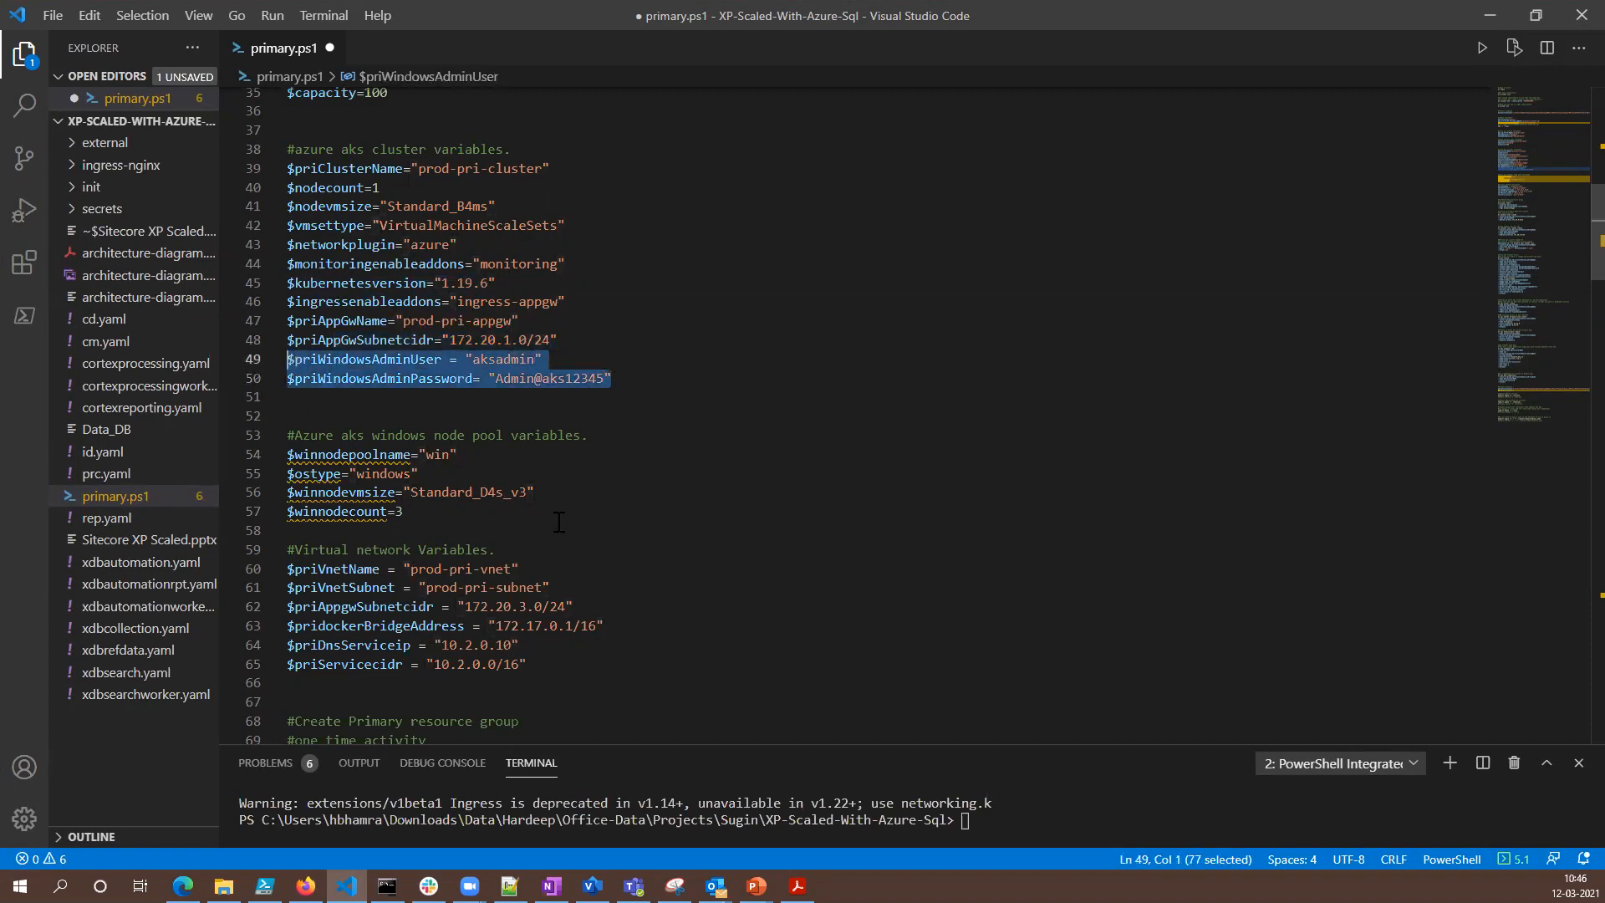
# - Examine the AKS Windows node pool variables and the virtual network variables in the script
pyautogui.scroll(-2, 559, 523)
pyautogui.scroll(-3, 732, 482)
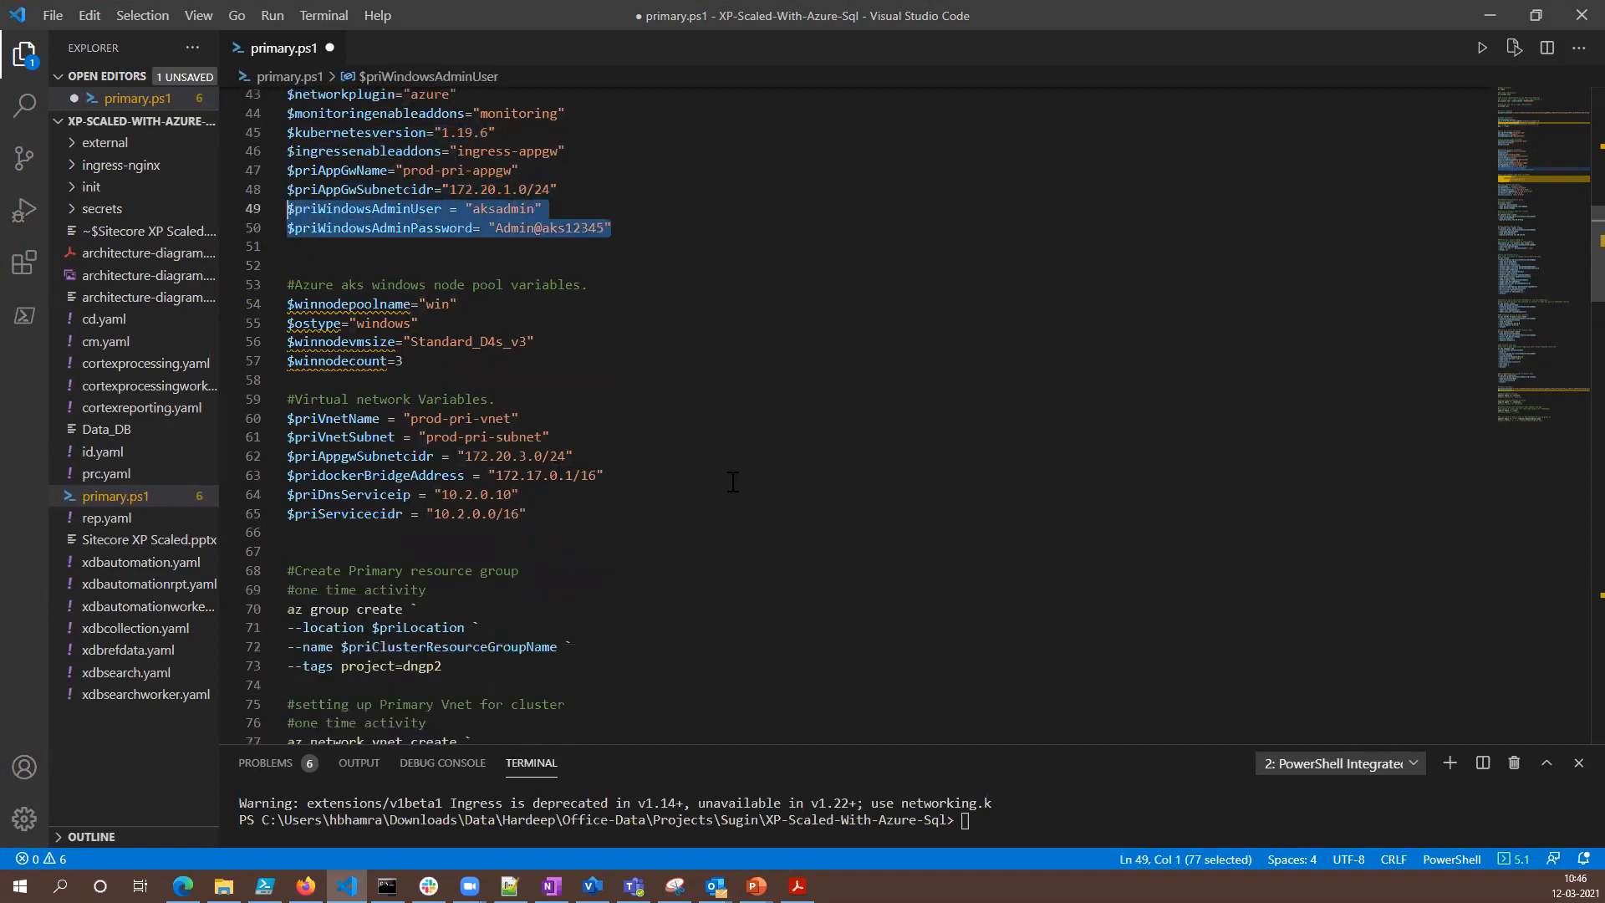
pyautogui.moveTo(293, 182); pyautogui.dragTo(581, 184)
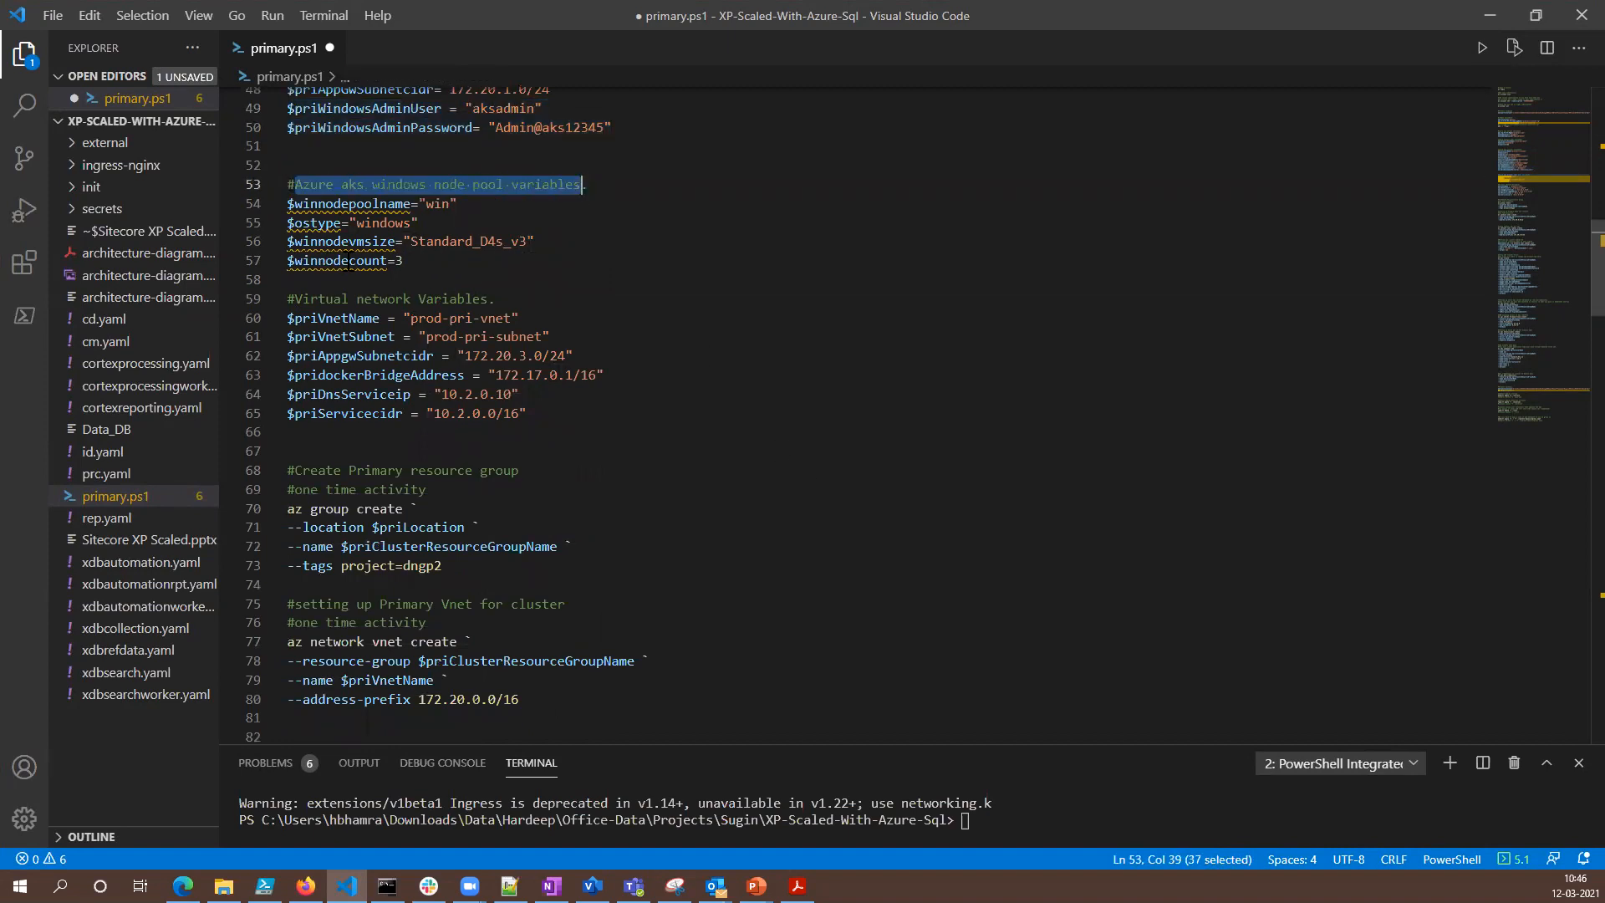
pyautogui.click(469, 204)
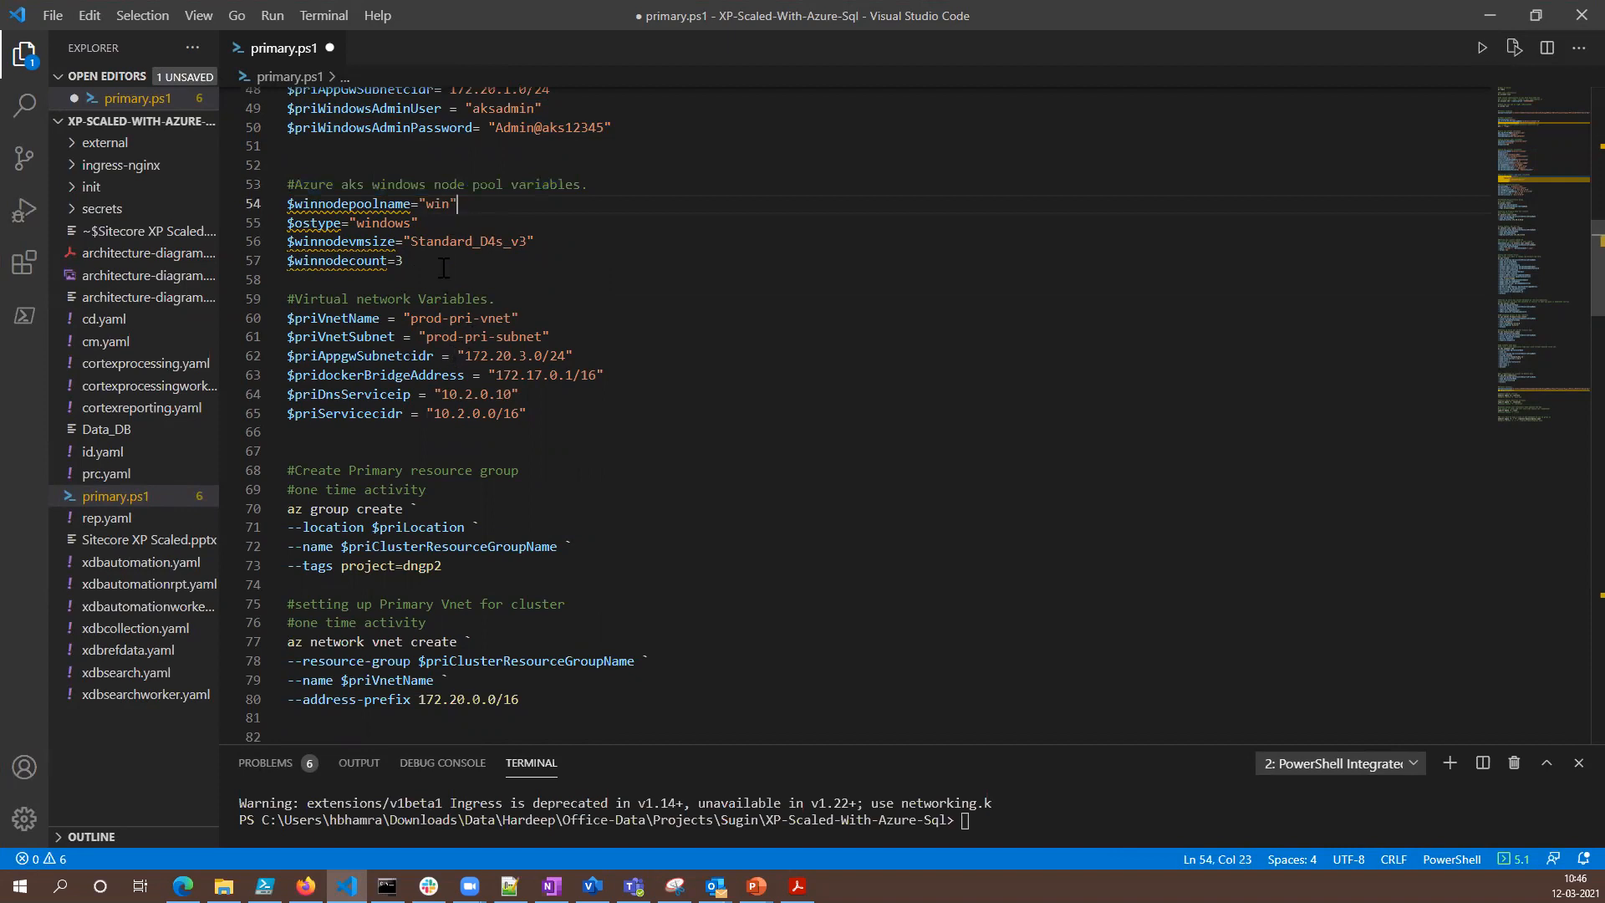
pyautogui.click(545, 230)
pyautogui.moveTo(409, 260); pyautogui.dragTo(300, 242)
pyautogui.scroll(-2, 556, 352)
pyautogui.scroll(-1, 557, 352)
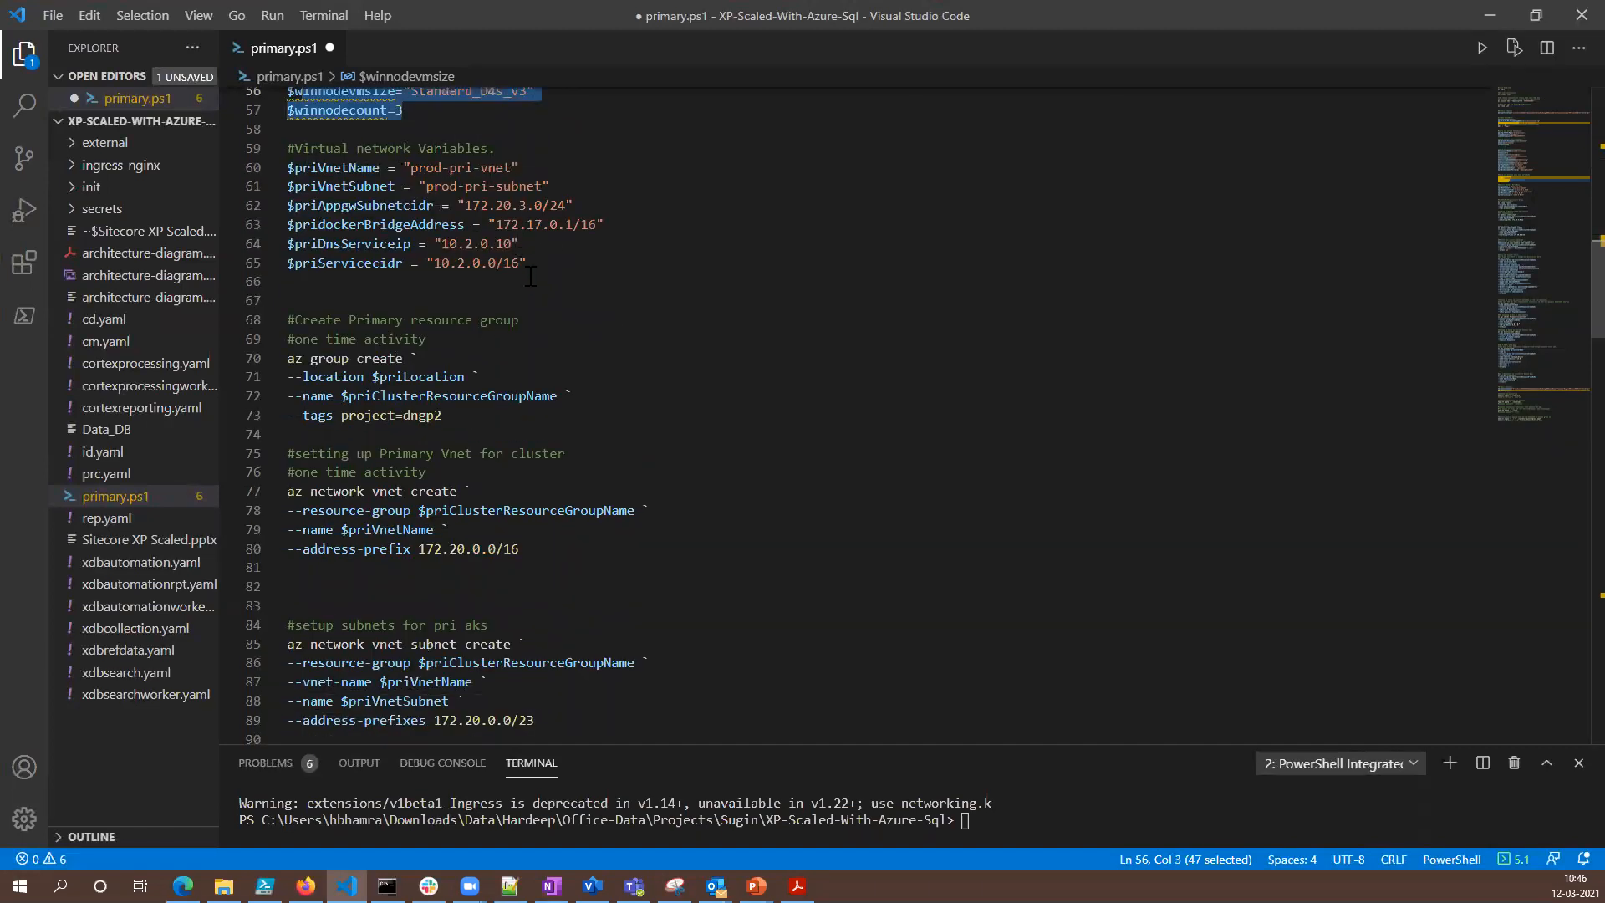
pyautogui.moveTo(526, 264); pyautogui.dragTo(294, 168)
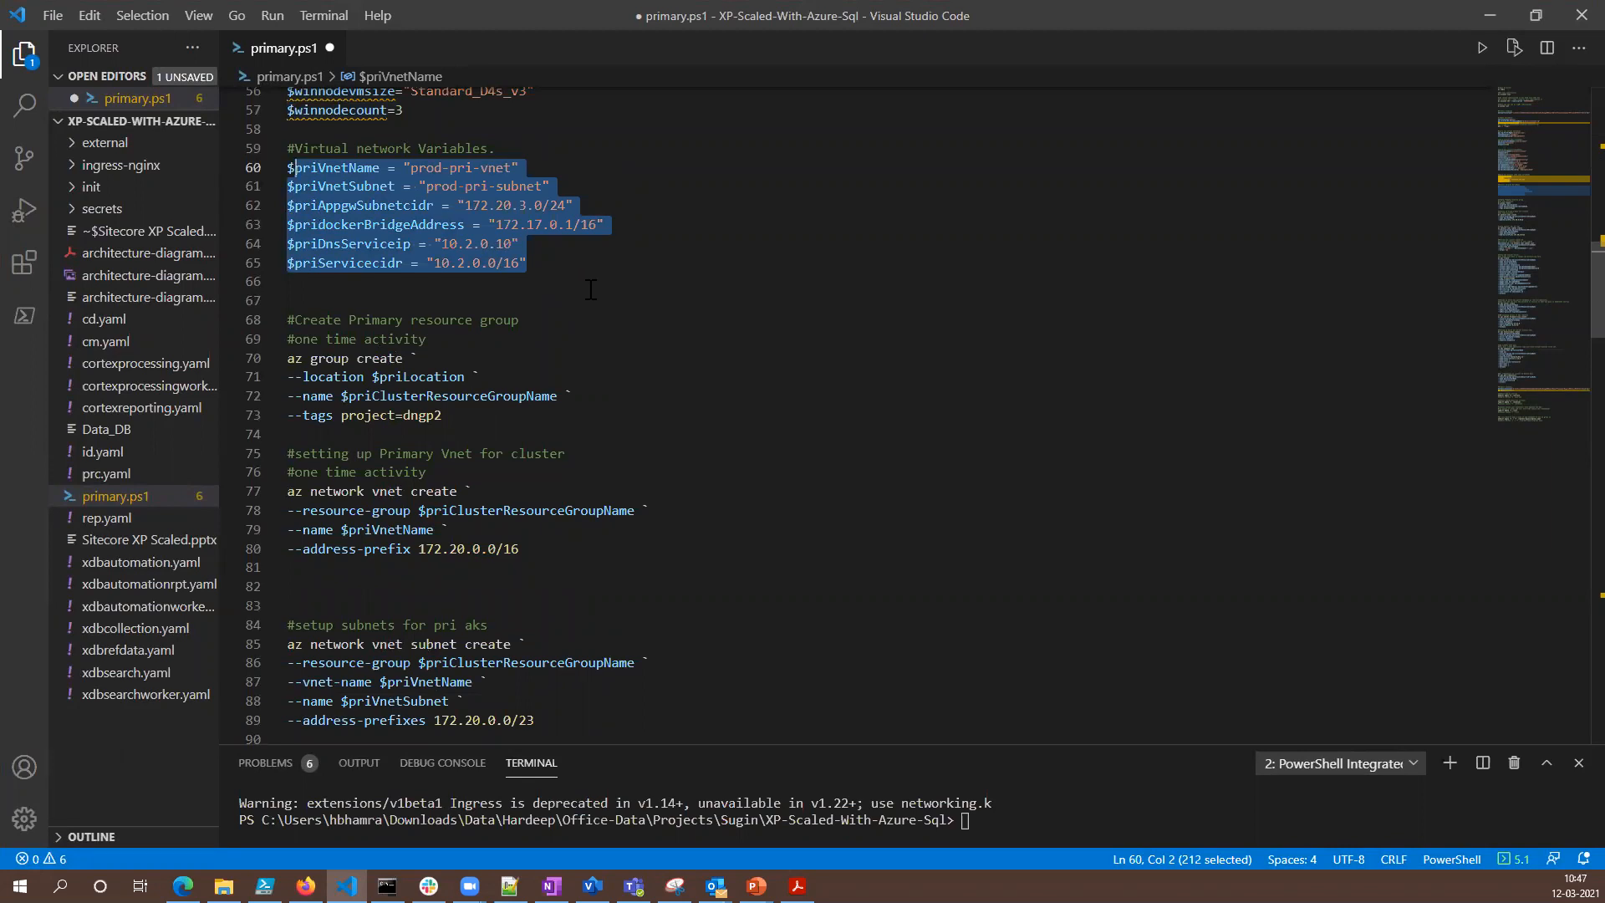
# - Review the commands that create the primary resource group, virtual network and AKS subnet and fetch the cluster subnet ID
pyautogui.scroll(-2, 590, 289)
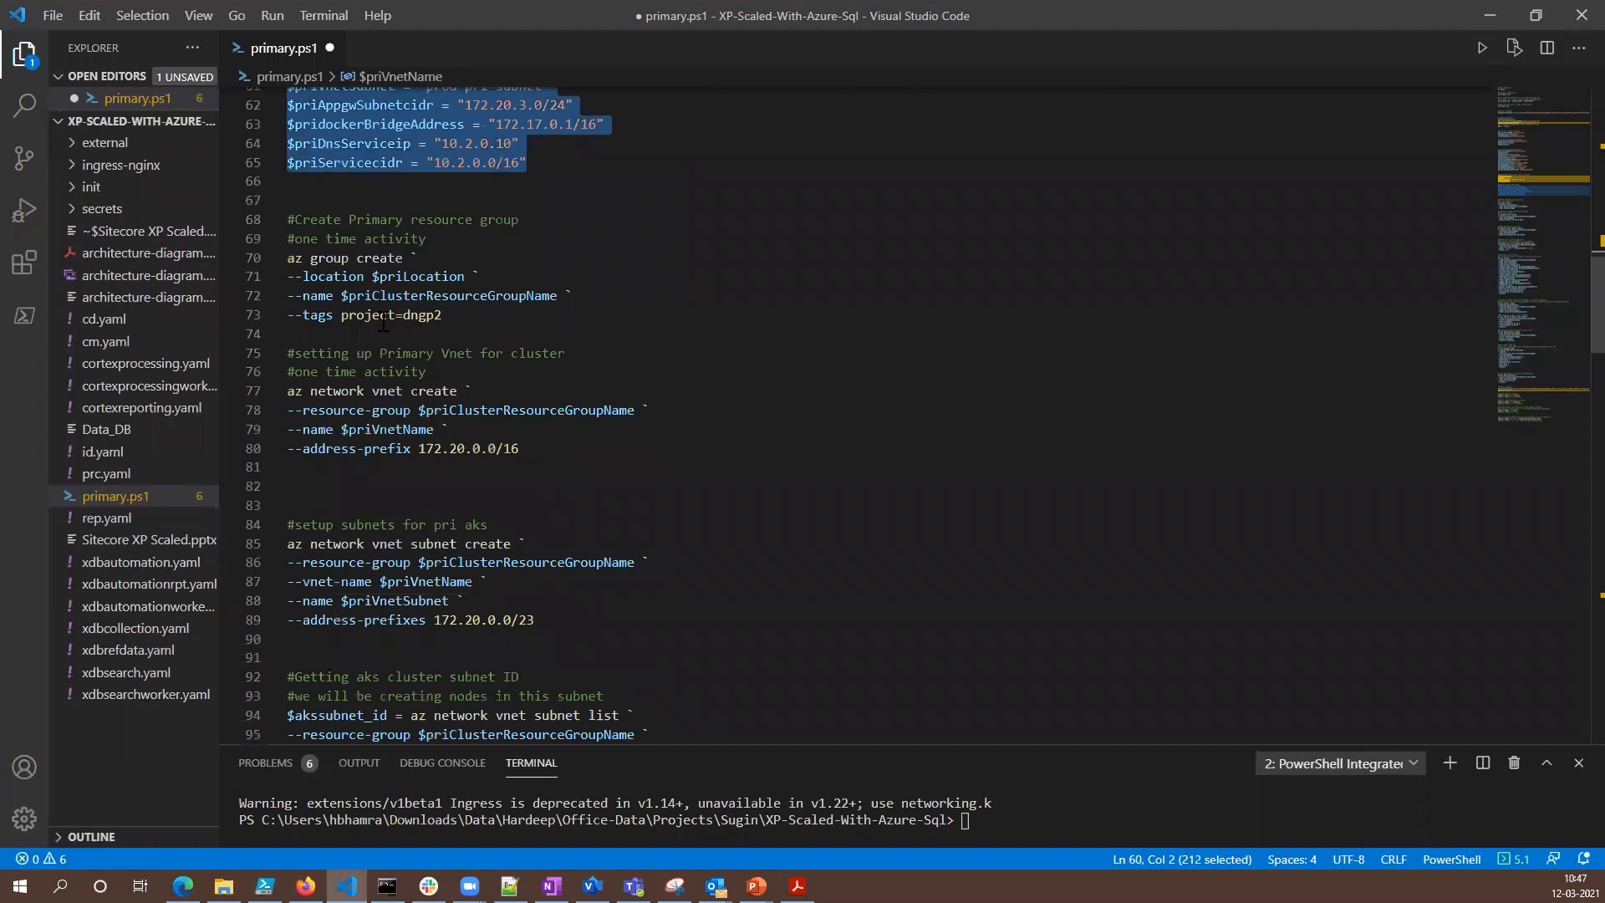
pyautogui.scroll(-2, 466, 313)
pyautogui.moveTo(452, 215); pyautogui.dragTo(277, 162)
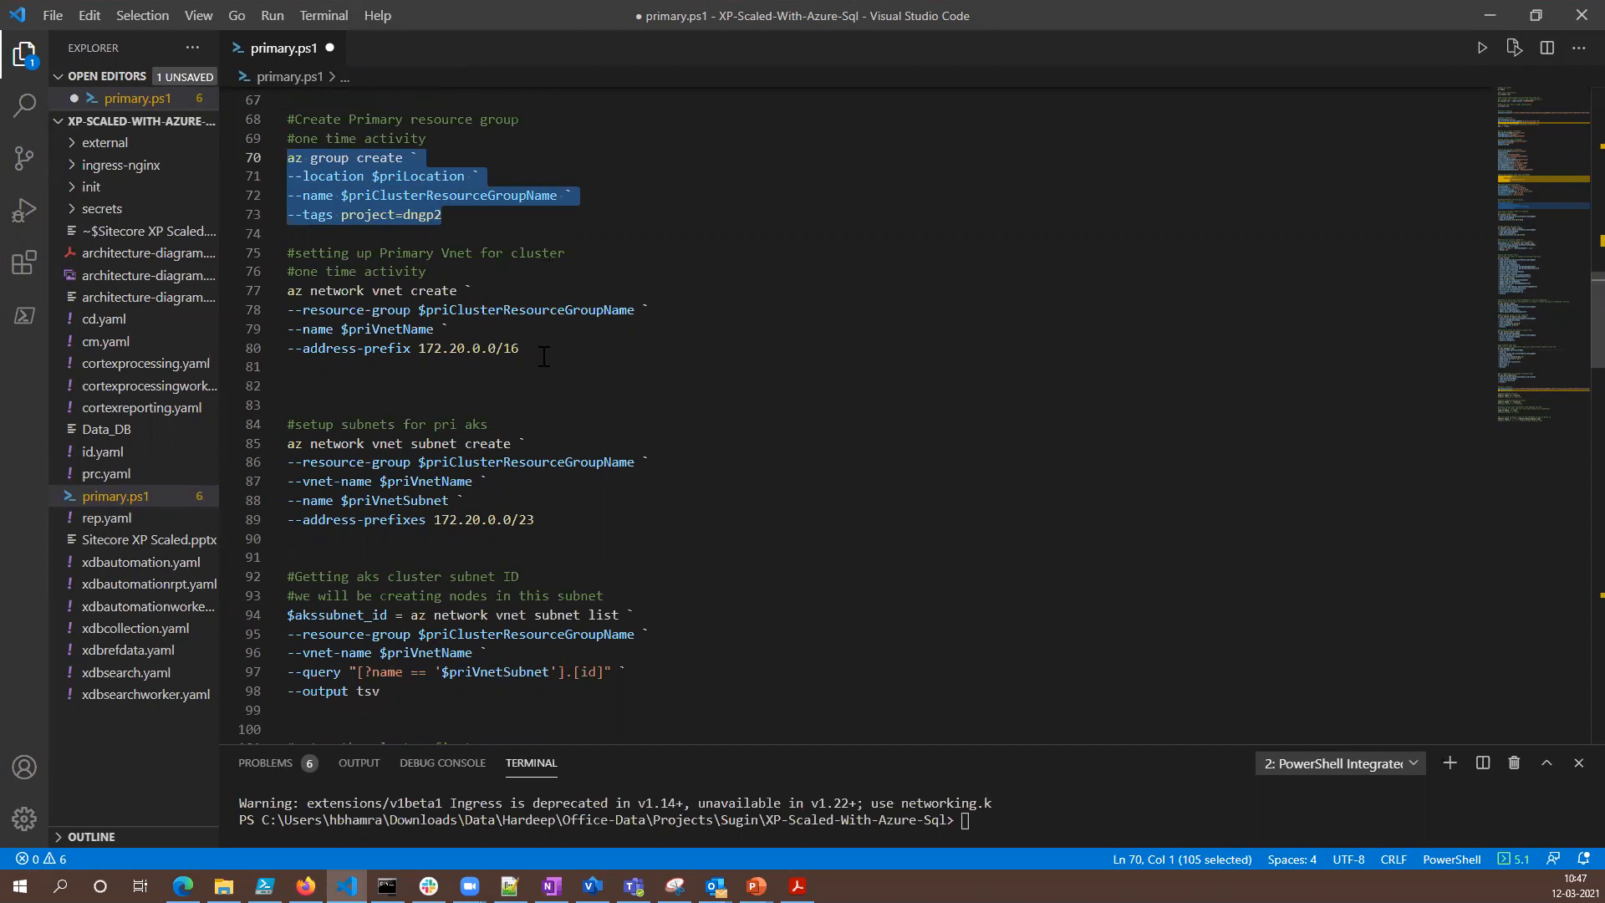
pyautogui.moveTo(518, 348); pyautogui.dragTo(287, 291)
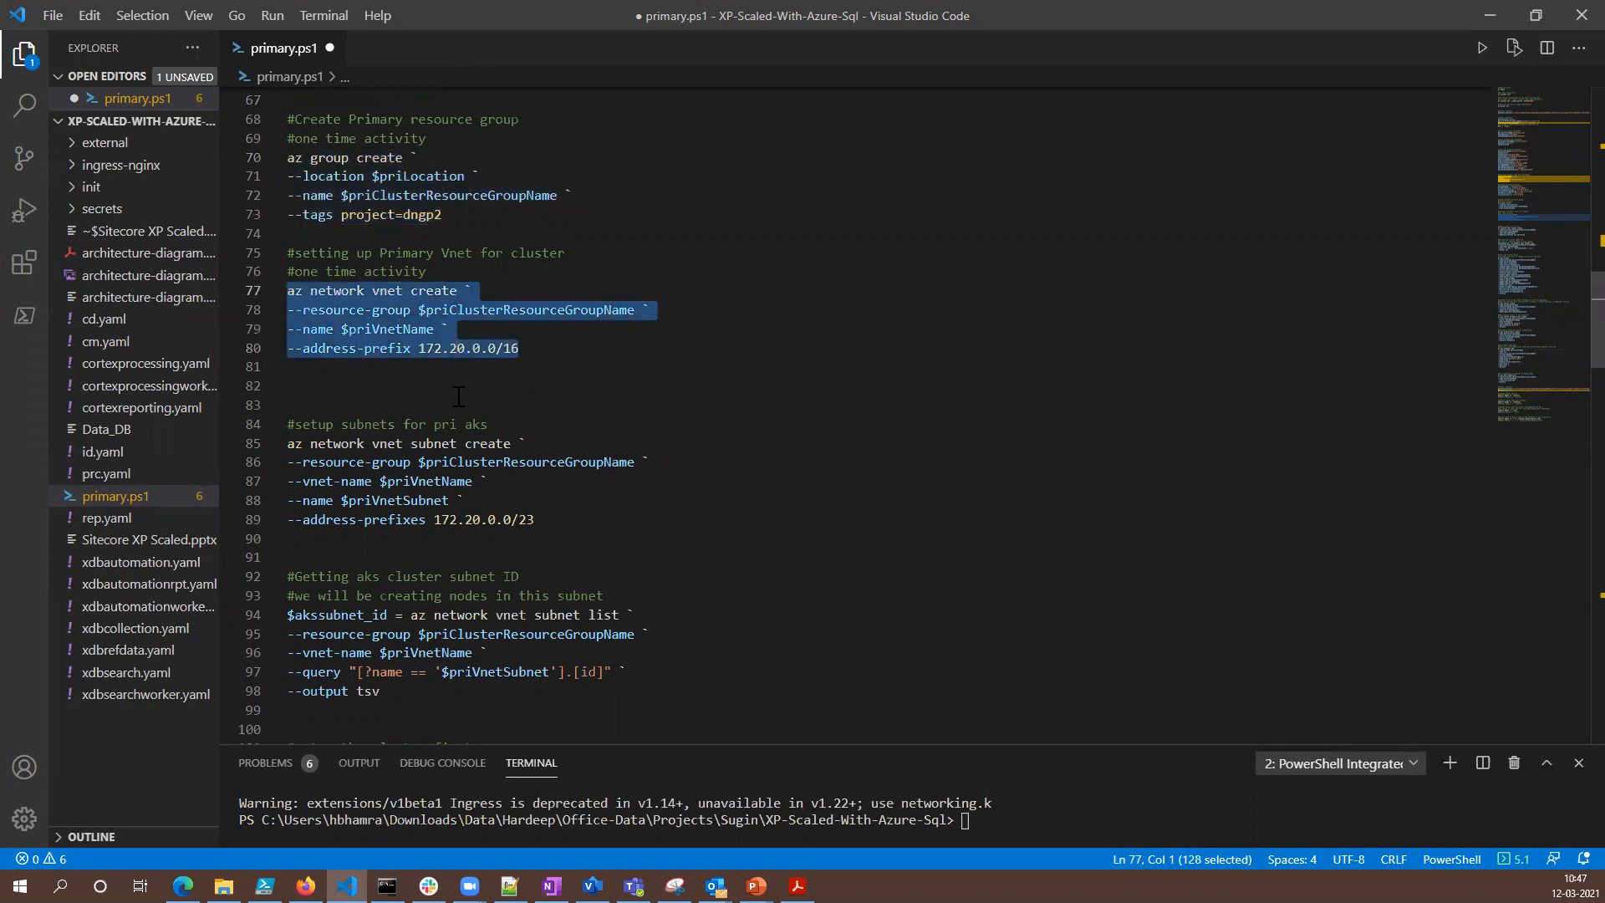
pyautogui.scroll(-2, 591, 394)
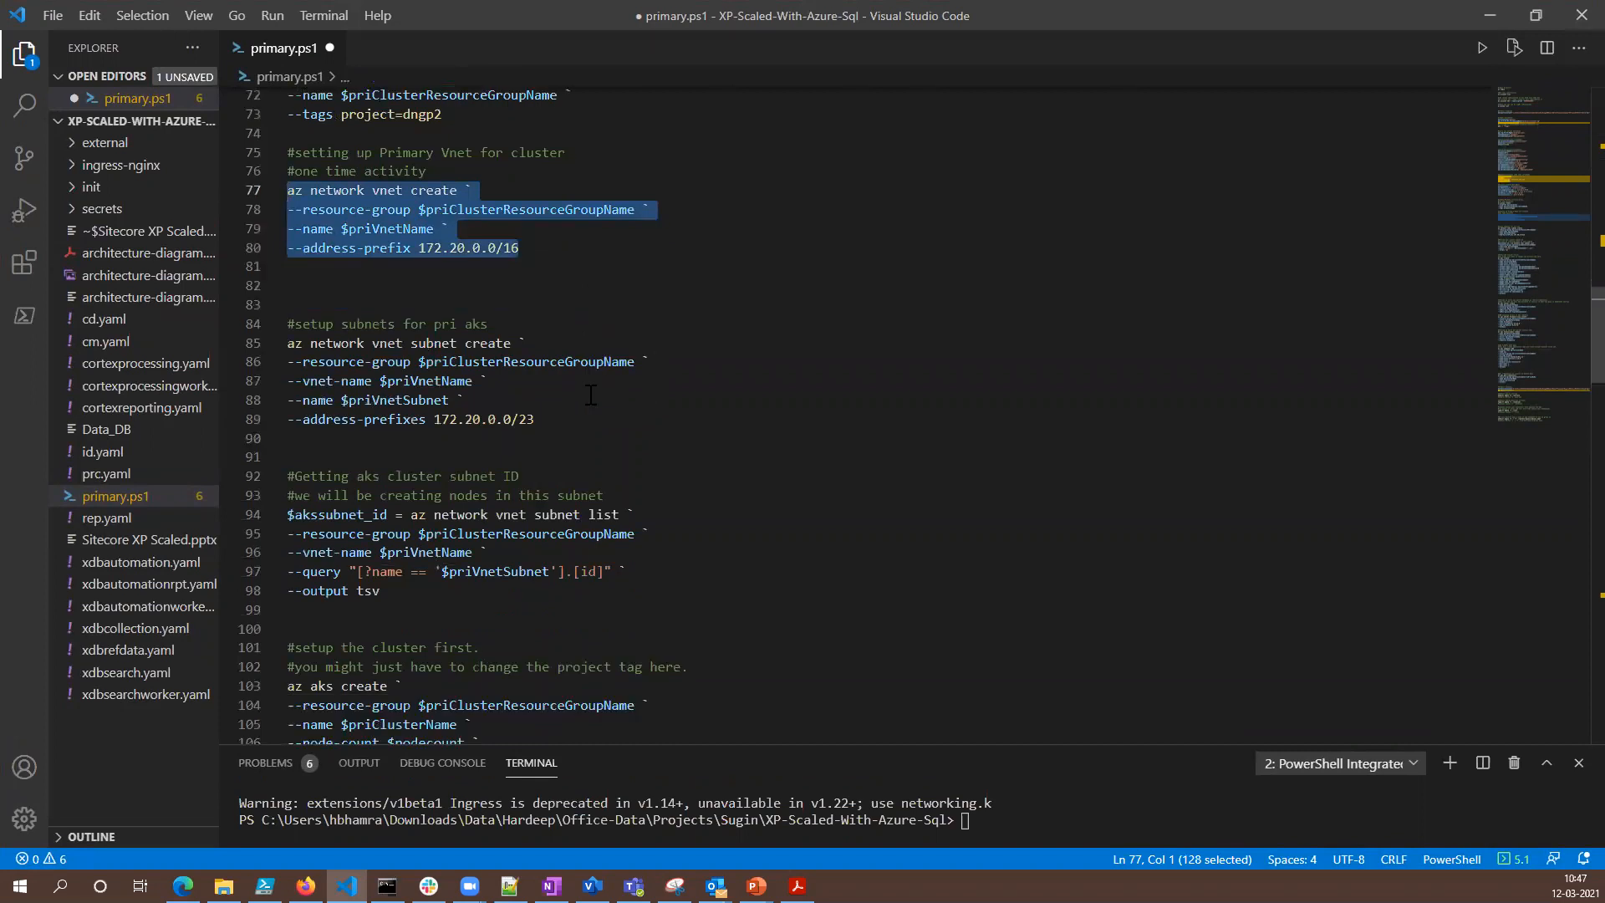
pyautogui.moveTo(534, 418); pyautogui.dragTo(291, 347)
pyautogui.scroll(-3, 708, 448)
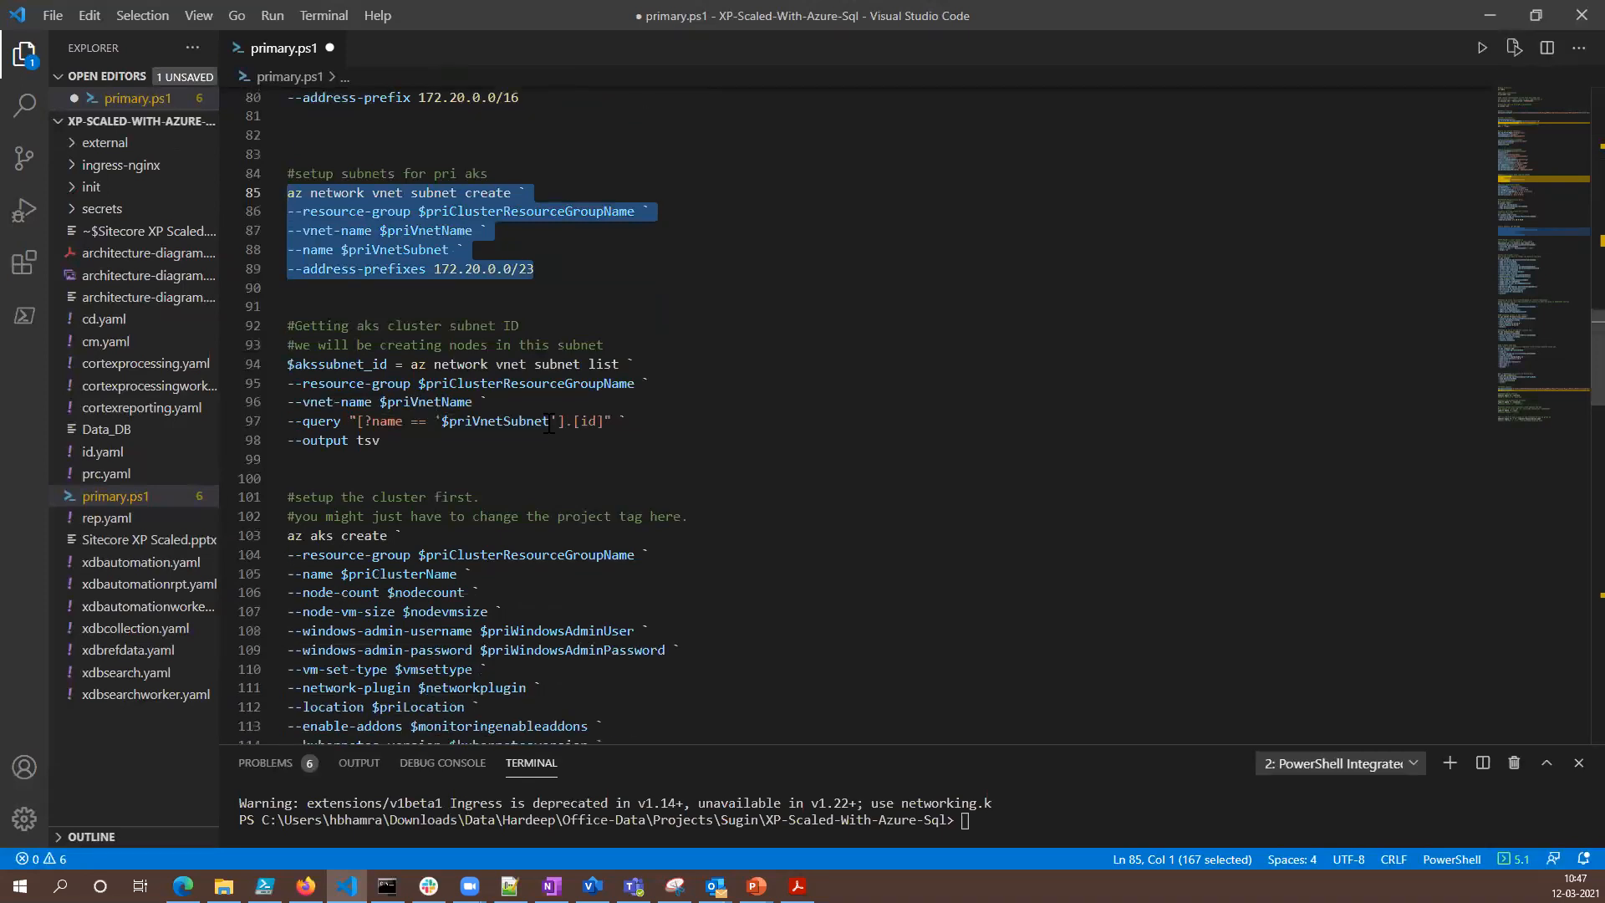
pyautogui.moveTo(380, 440); pyautogui.dragTo(281, 362)
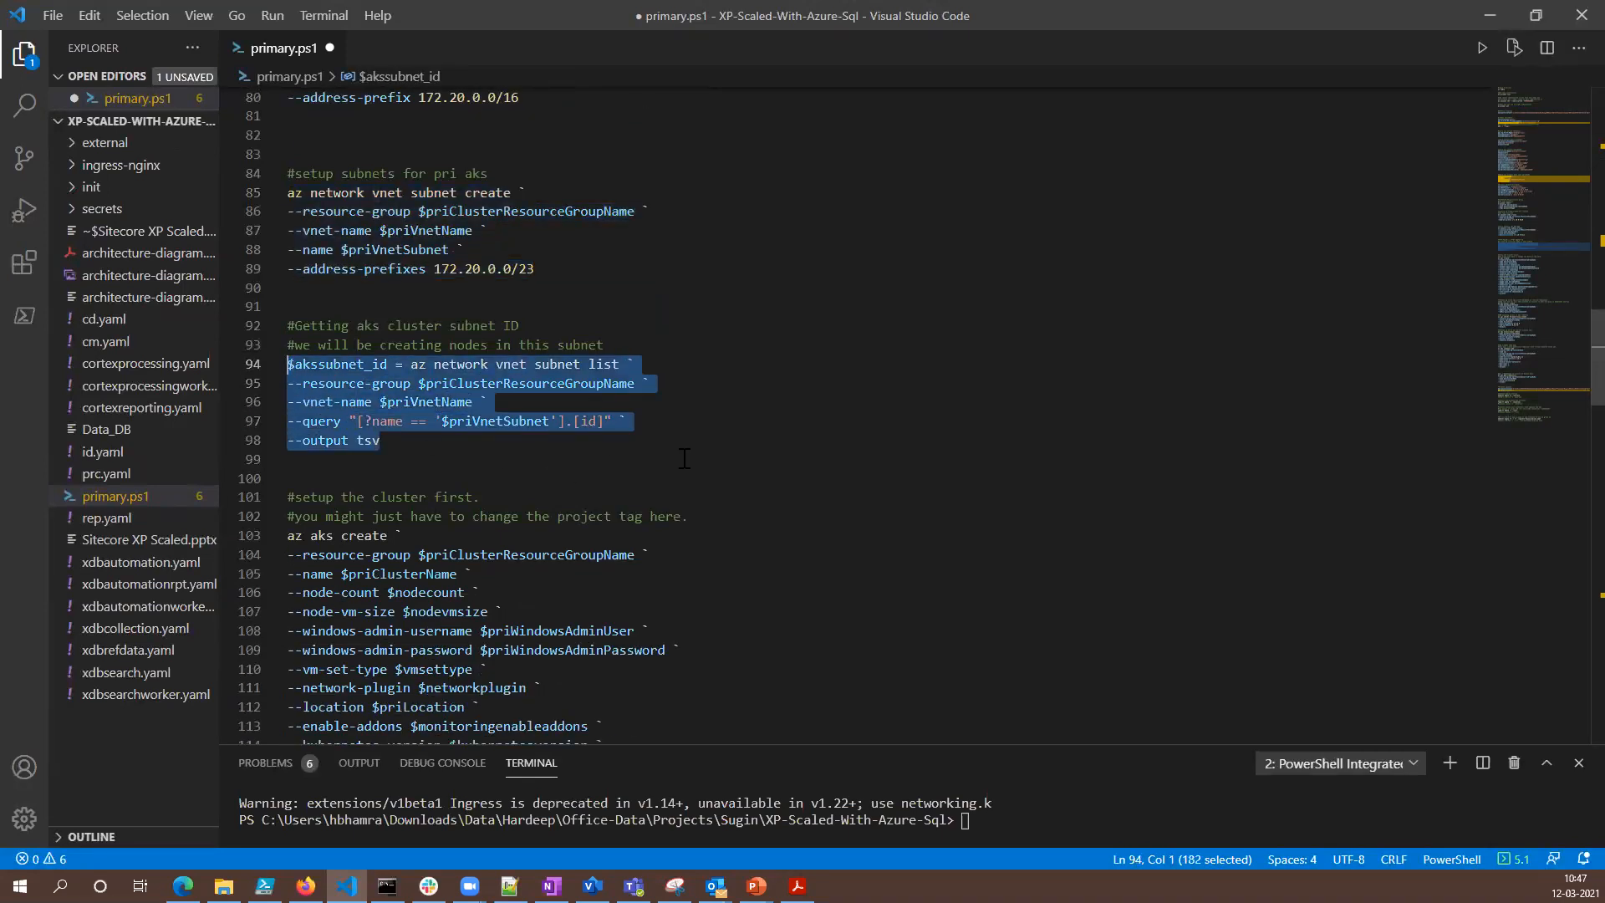
# - Review the start of the az aks create command that sets up the cluster, checking it against the network commands and variables above it
pyautogui.scroll(-5, 684, 456)
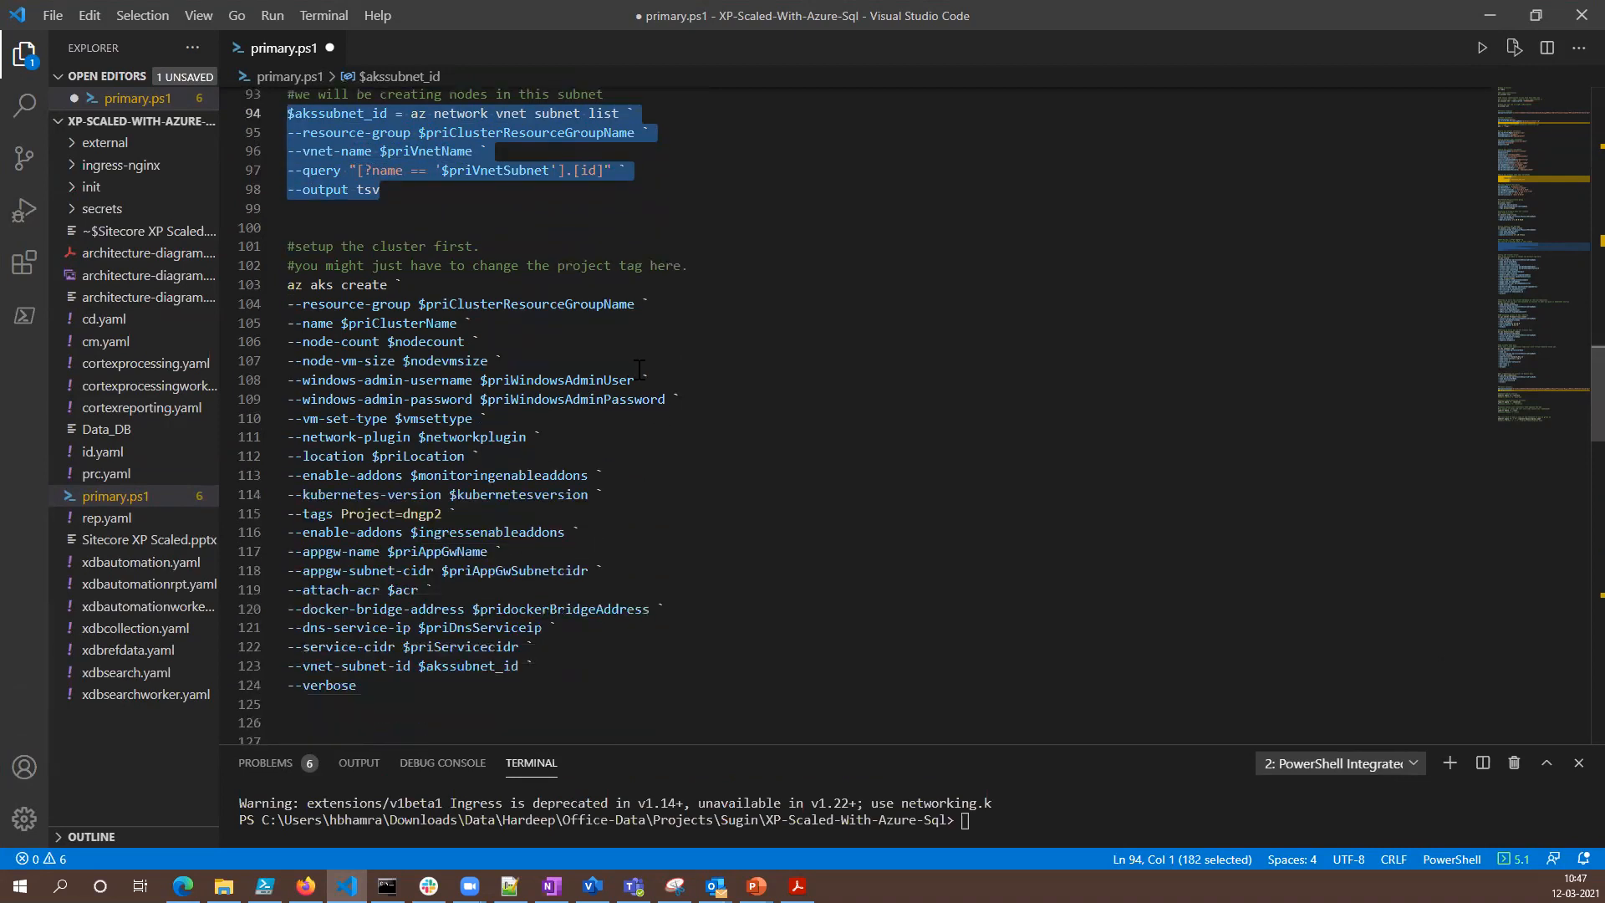
pyautogui.moveTo(483, 247); pyautogui.dragTo(295, 242)
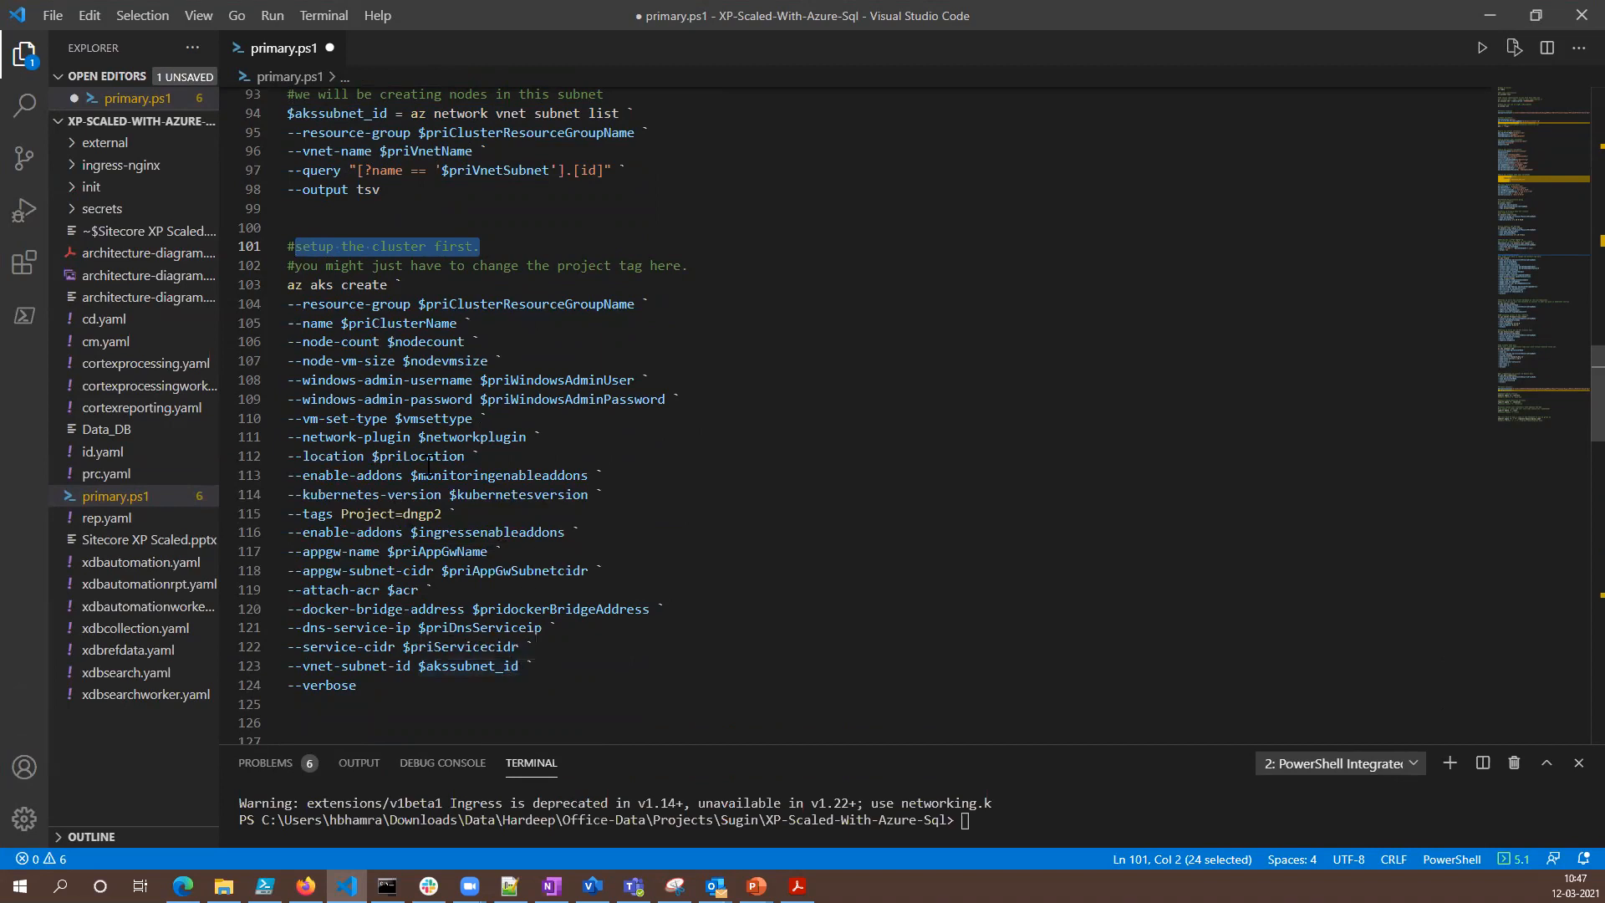
pyautogui.moveTo(289, 285); pyautogui.dragTo(388, 285)
pyautogui.scroll(8, 457, 359)
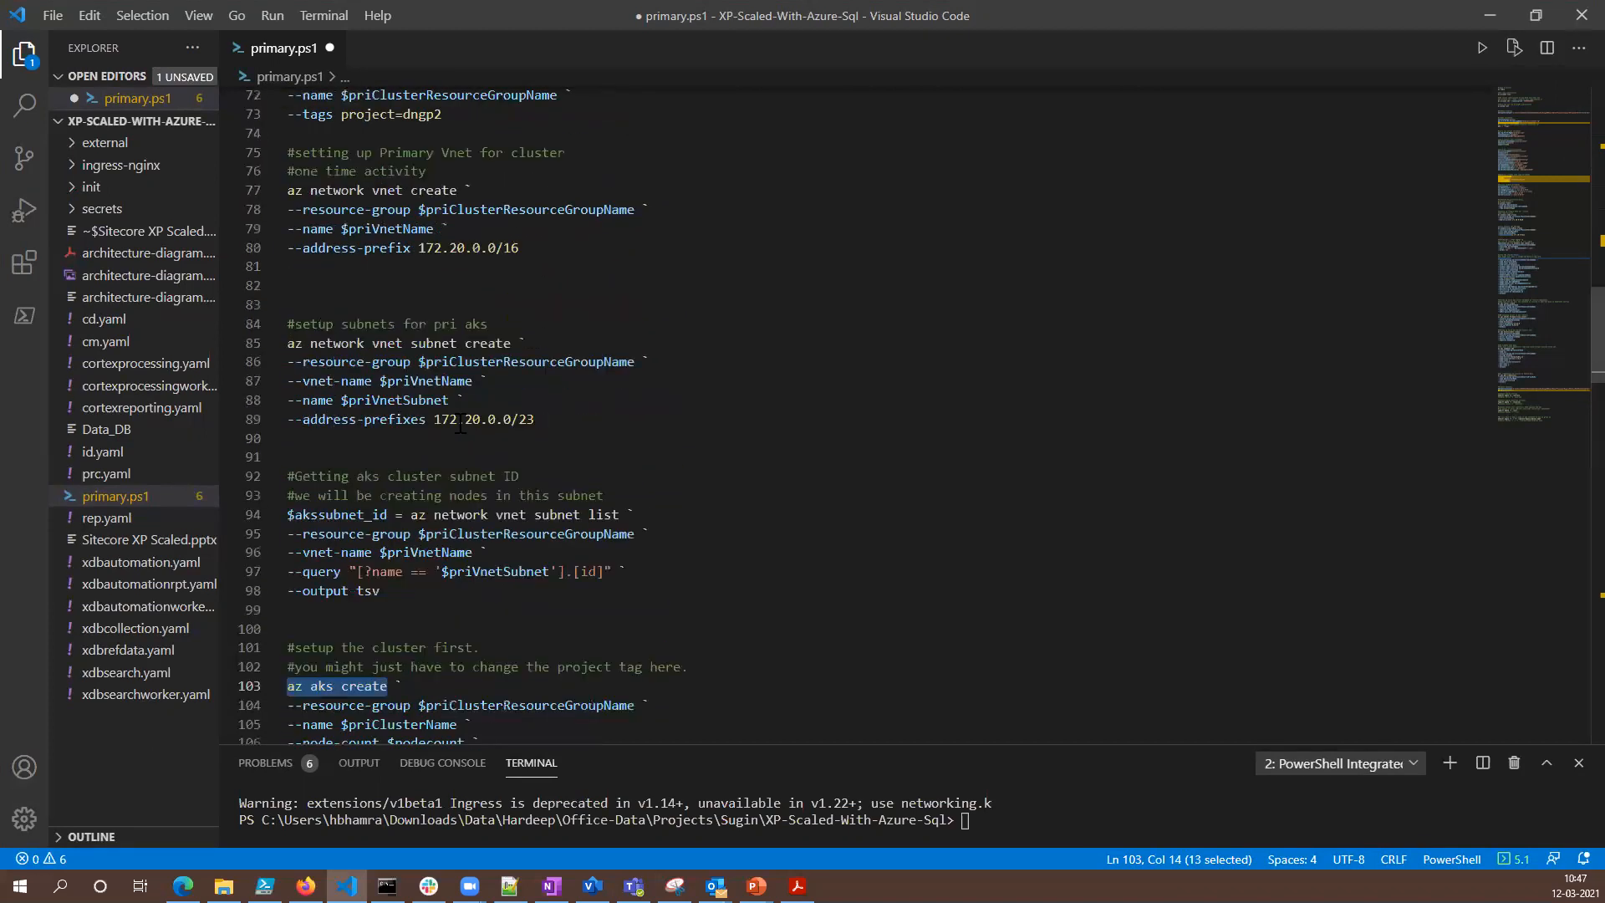
pyautogui.scroll(9, 471, 526)
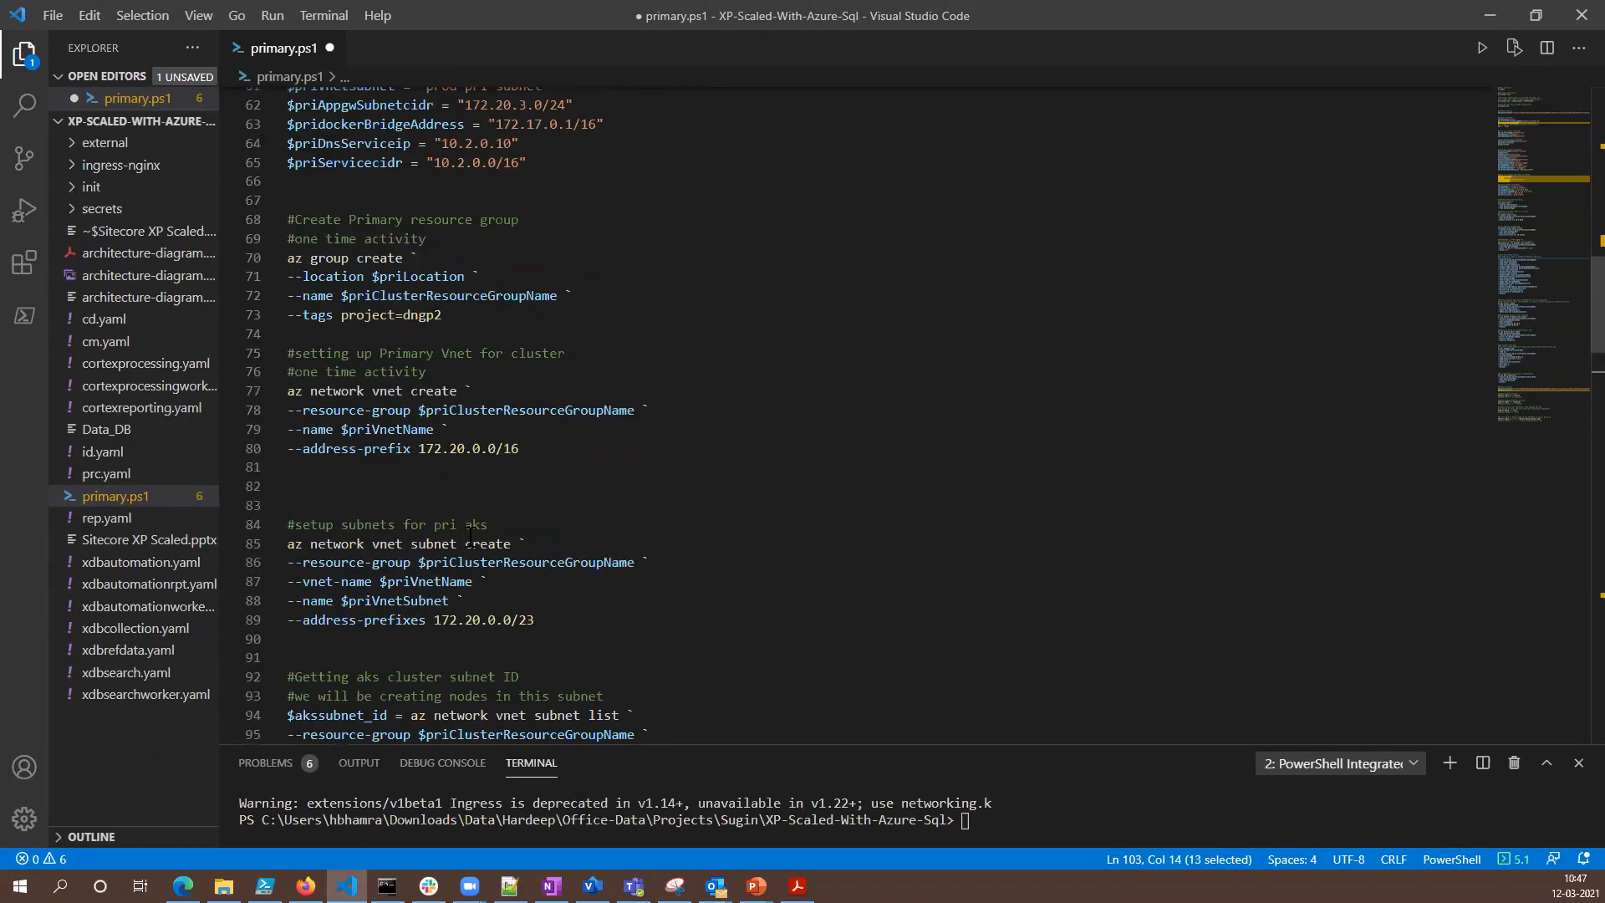
pyautogui.scroll(6, 470, 535)
pyautogui.scroll(-20, 467, 529)
pyautogui.scroll(-4, 465, 522)
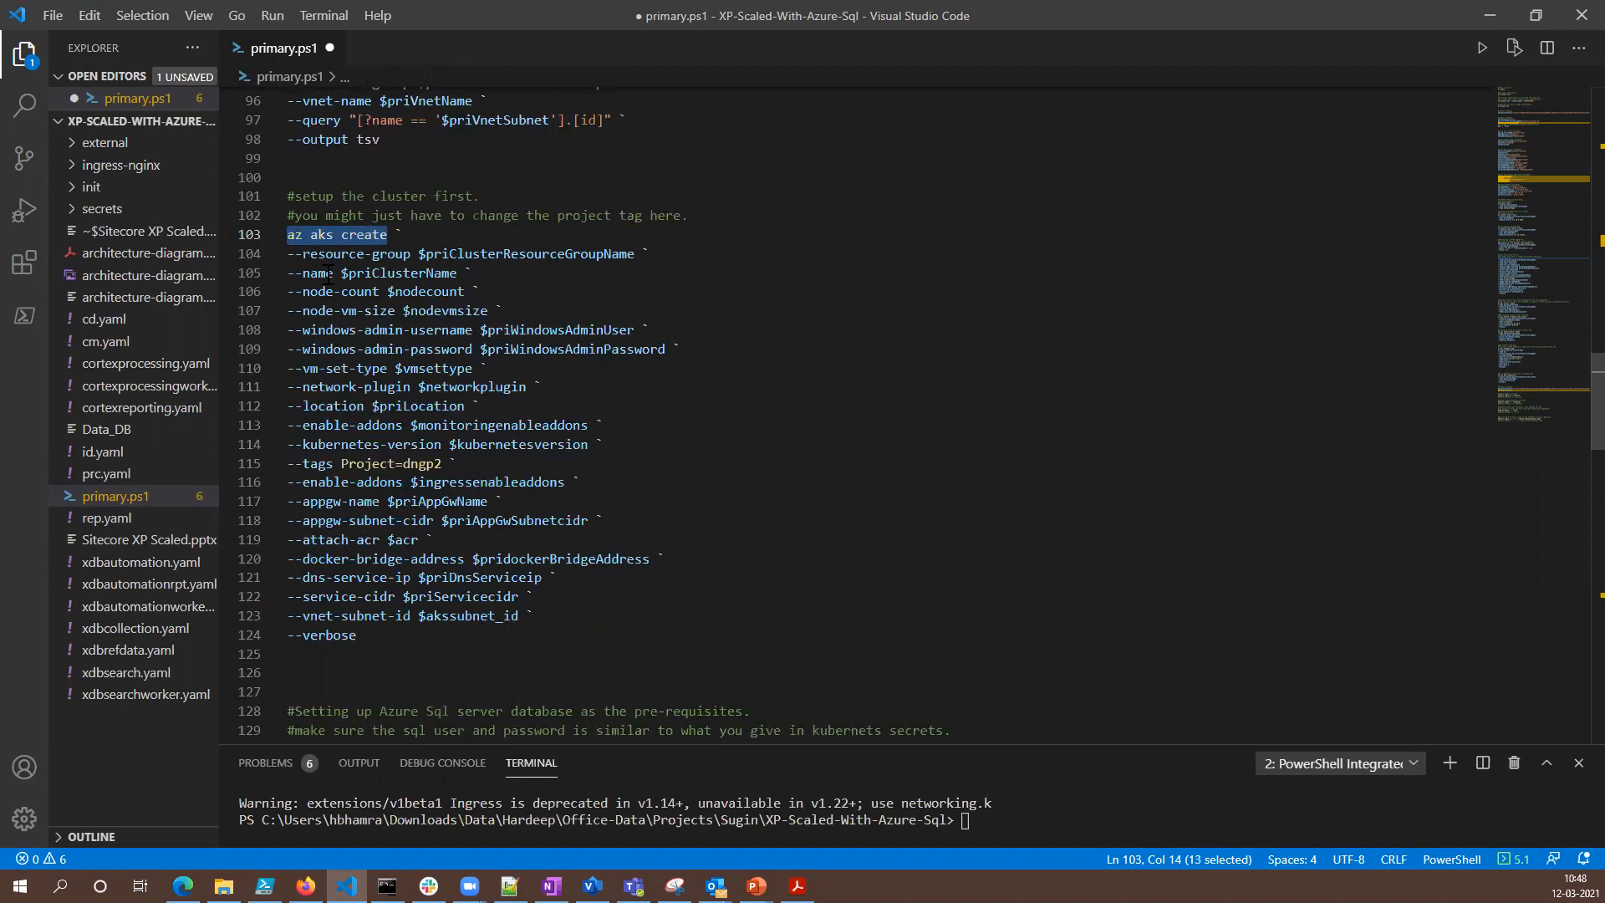
# - Examine the cluster command's name, Windows admin credentials, VM set type, network plugin, location, monitoring add-on, Kubernetes version and project tag parameters
pyautogui.moveTo(333, 274); pyautogui.dragTo(303, 274)
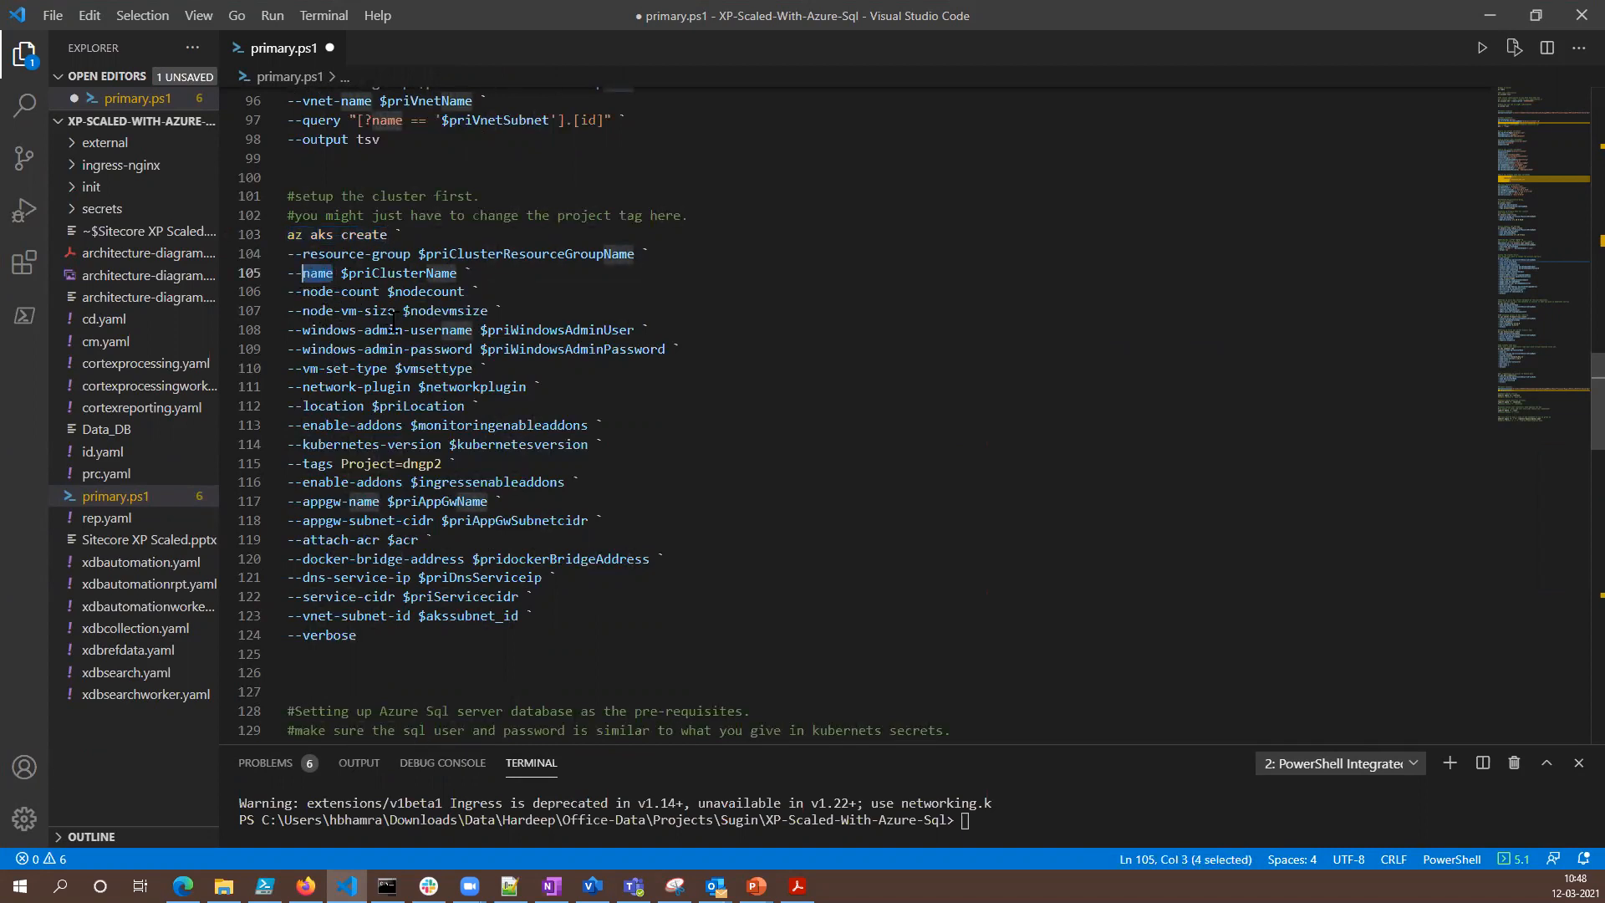
pyautogui.moveTo(671, 349); pyautogui.dragTo(287, 332)
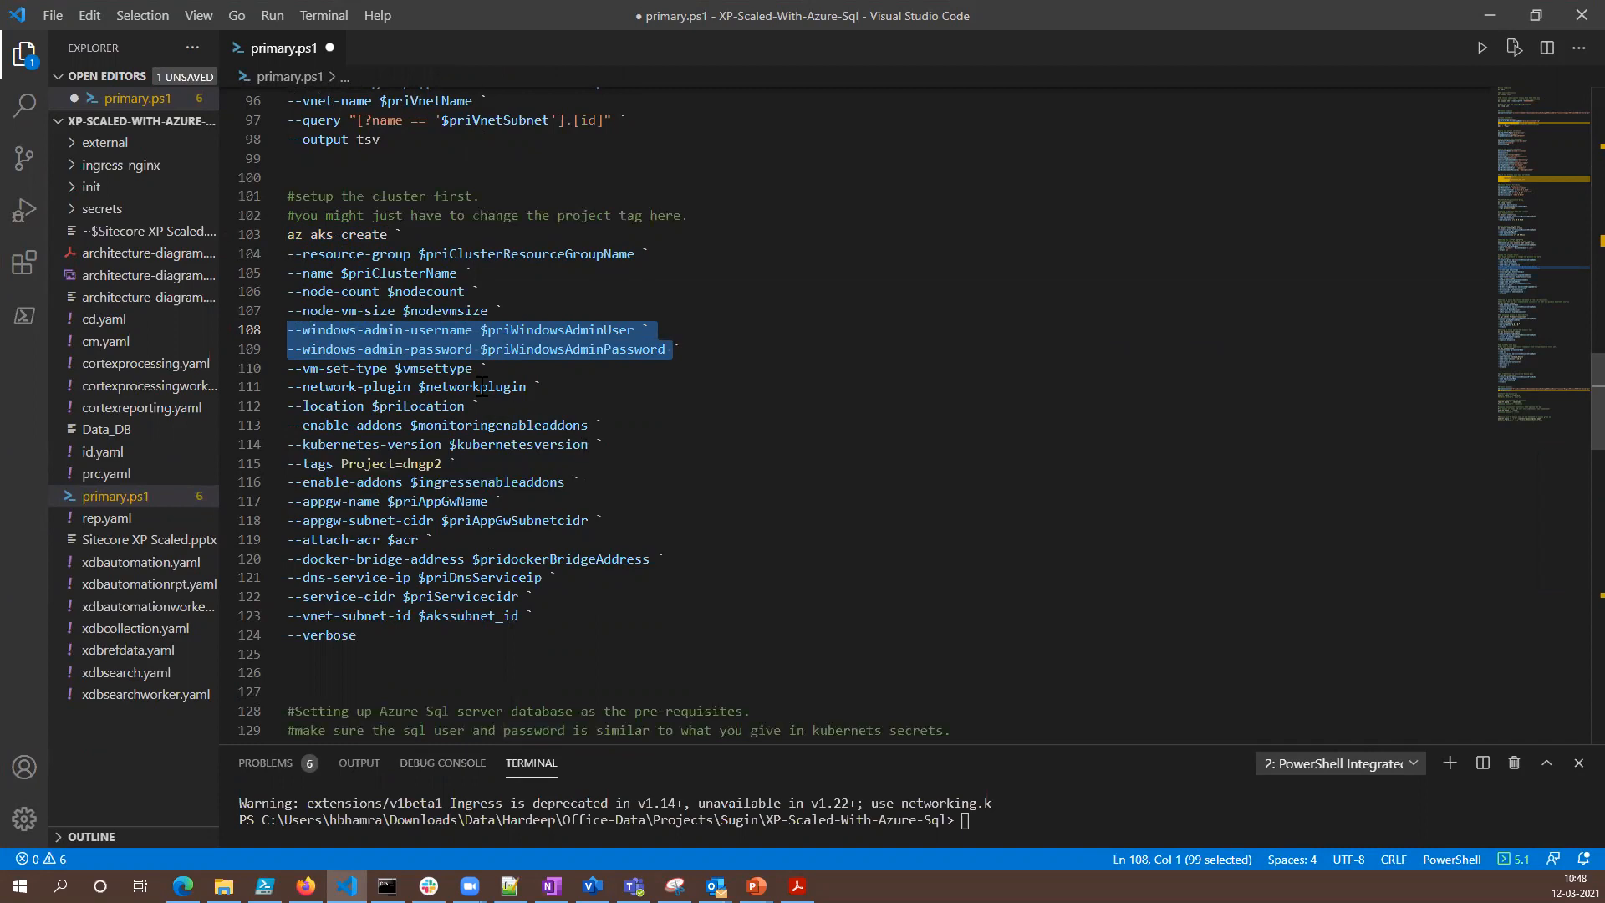
pyautogui.moveTo(480, 368); pyautogui.dragTo(318, 369)
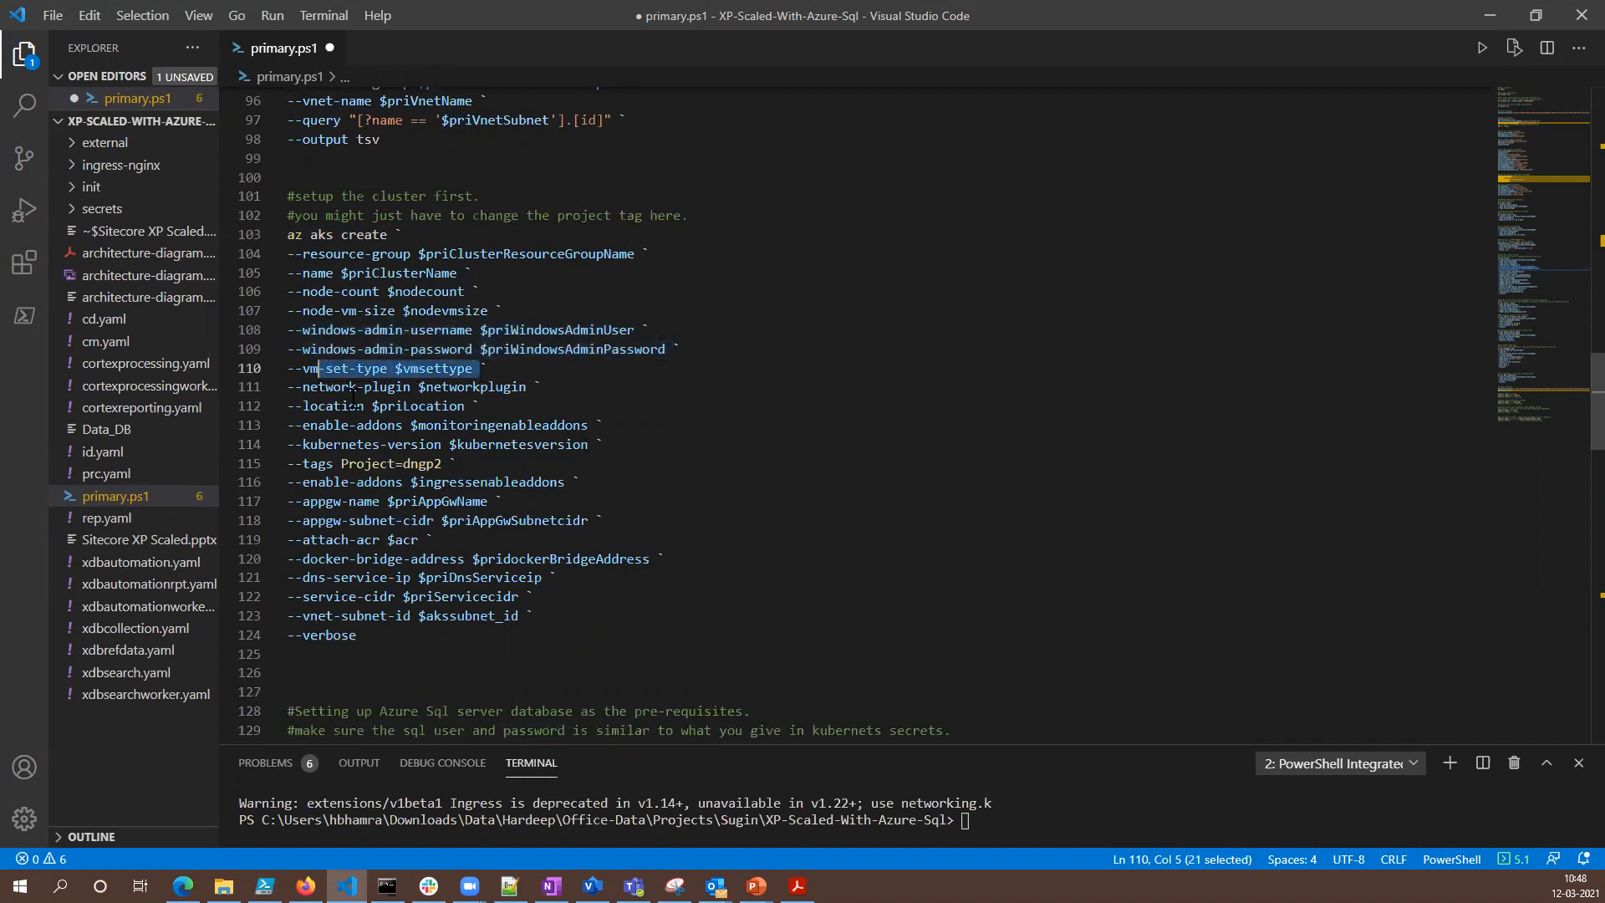
pyautogui.moveTo(544, 388); pyautogui.dragTo(302, 388)
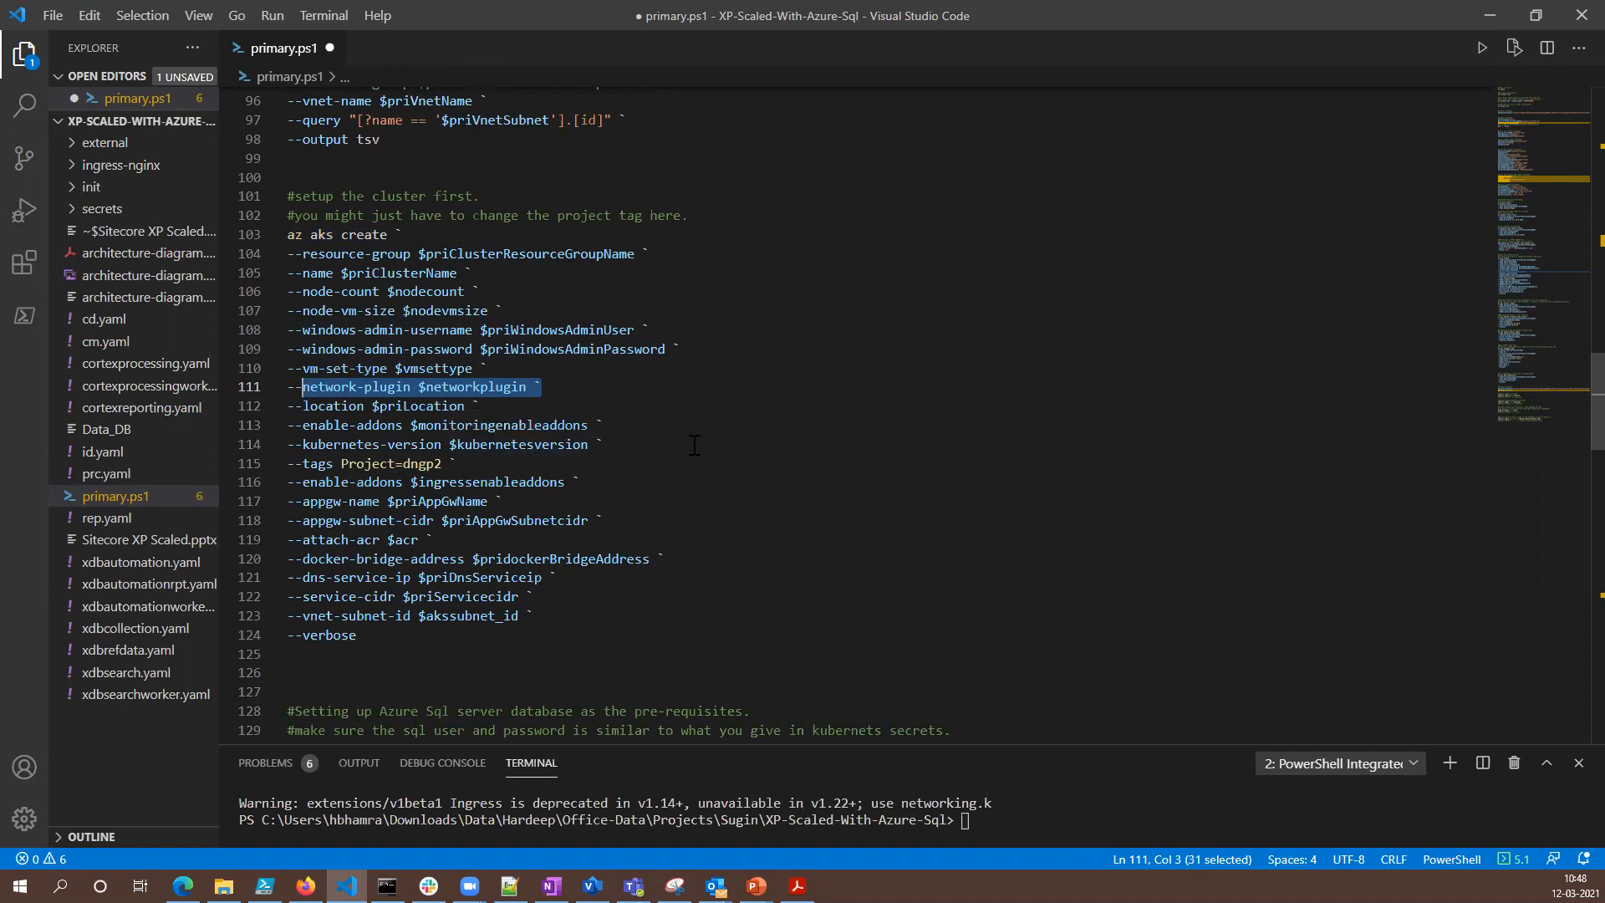
pyautogui.moveTo(482, 407); pyautogui.dragTo(342, 407)
pyautogui.moveTo(596, 426); pyautogui.dragTo(410, 426)
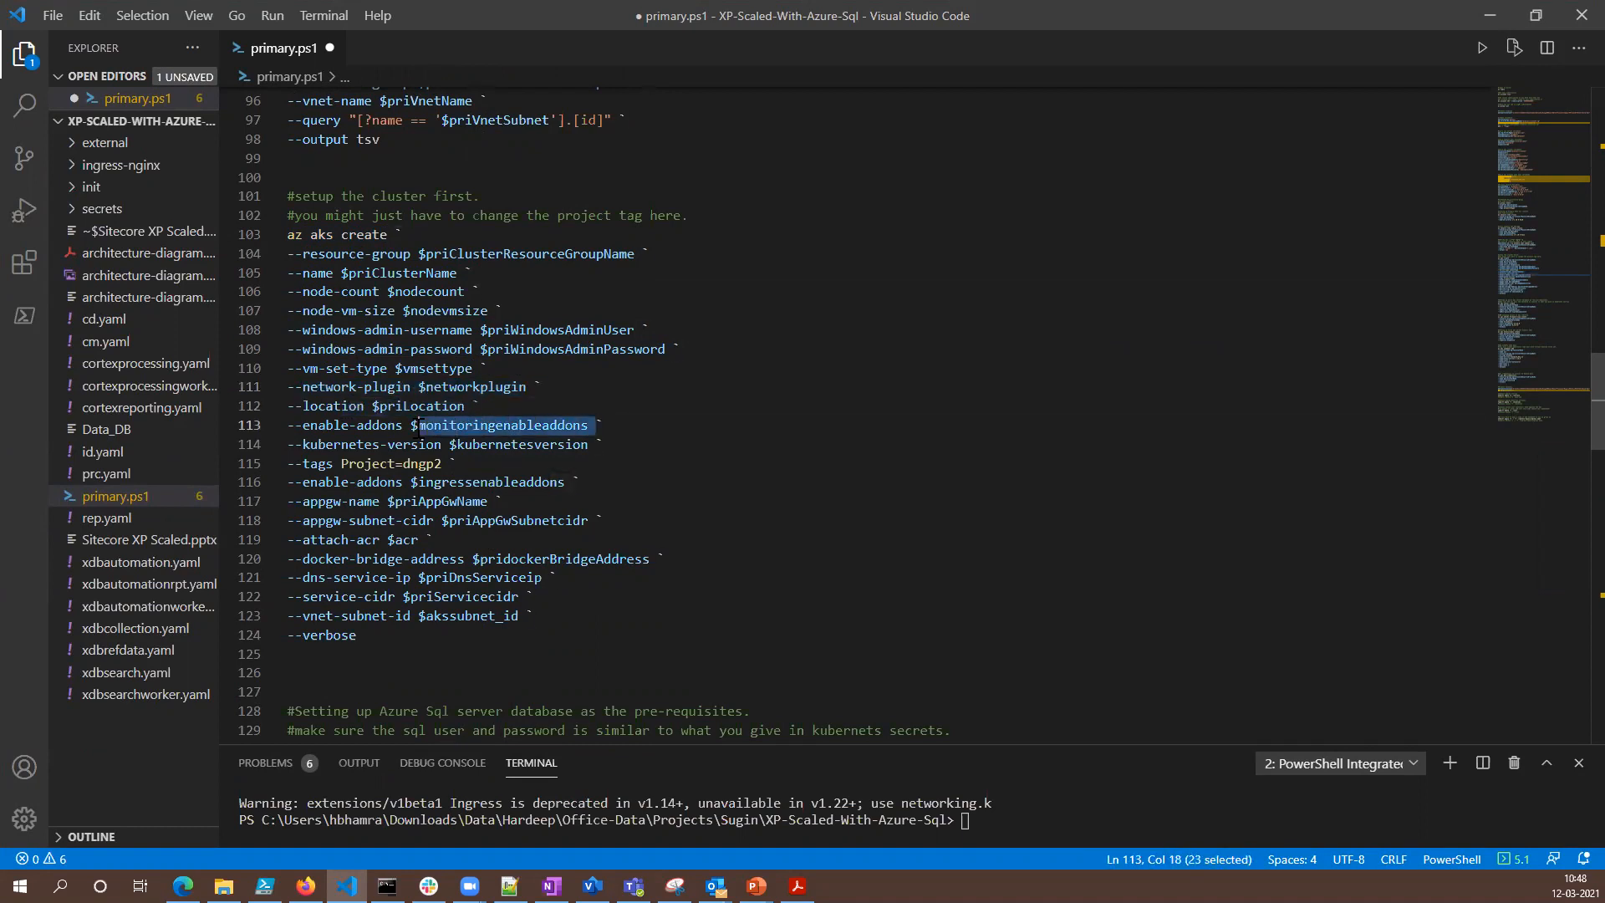
pyautogui.moveTo(597, 445); pyautogui.dragTo(341, 445)
pyautogui.moveTo(455, 463); pyautogui.dragTo(416, 463)
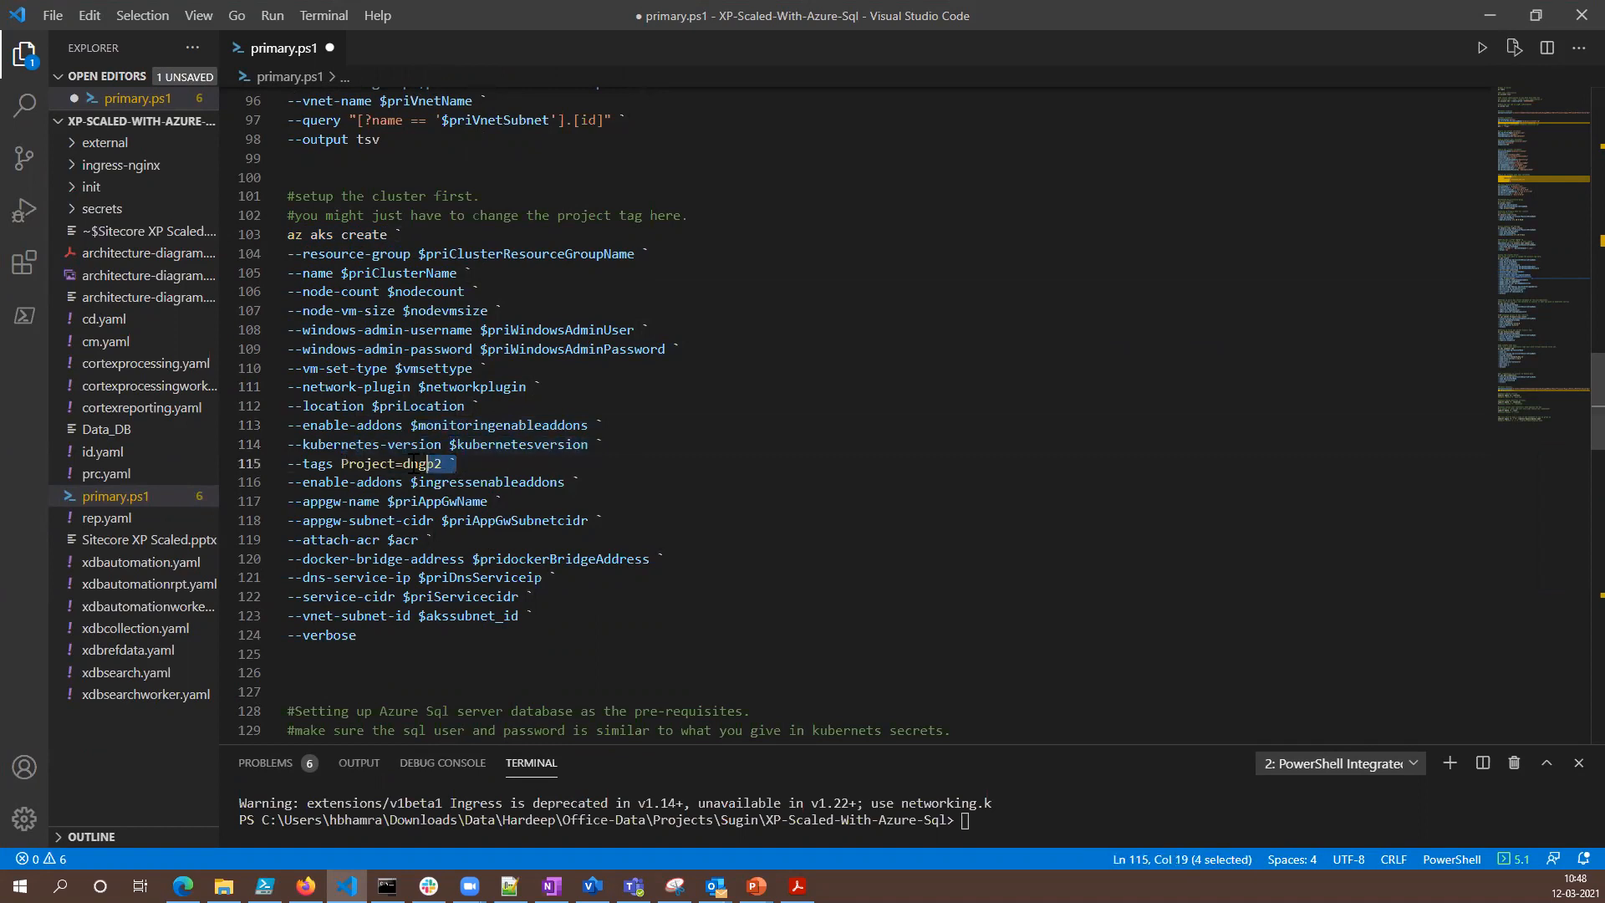
# - Examine the cluster command's ingress add-on, application gateway, container registry, Docker bridge, DNS service IP, service CIDR and subnet ID parameters
pyautogui.moveTo(572, 482); pyautogui.dragTo(302, 483)
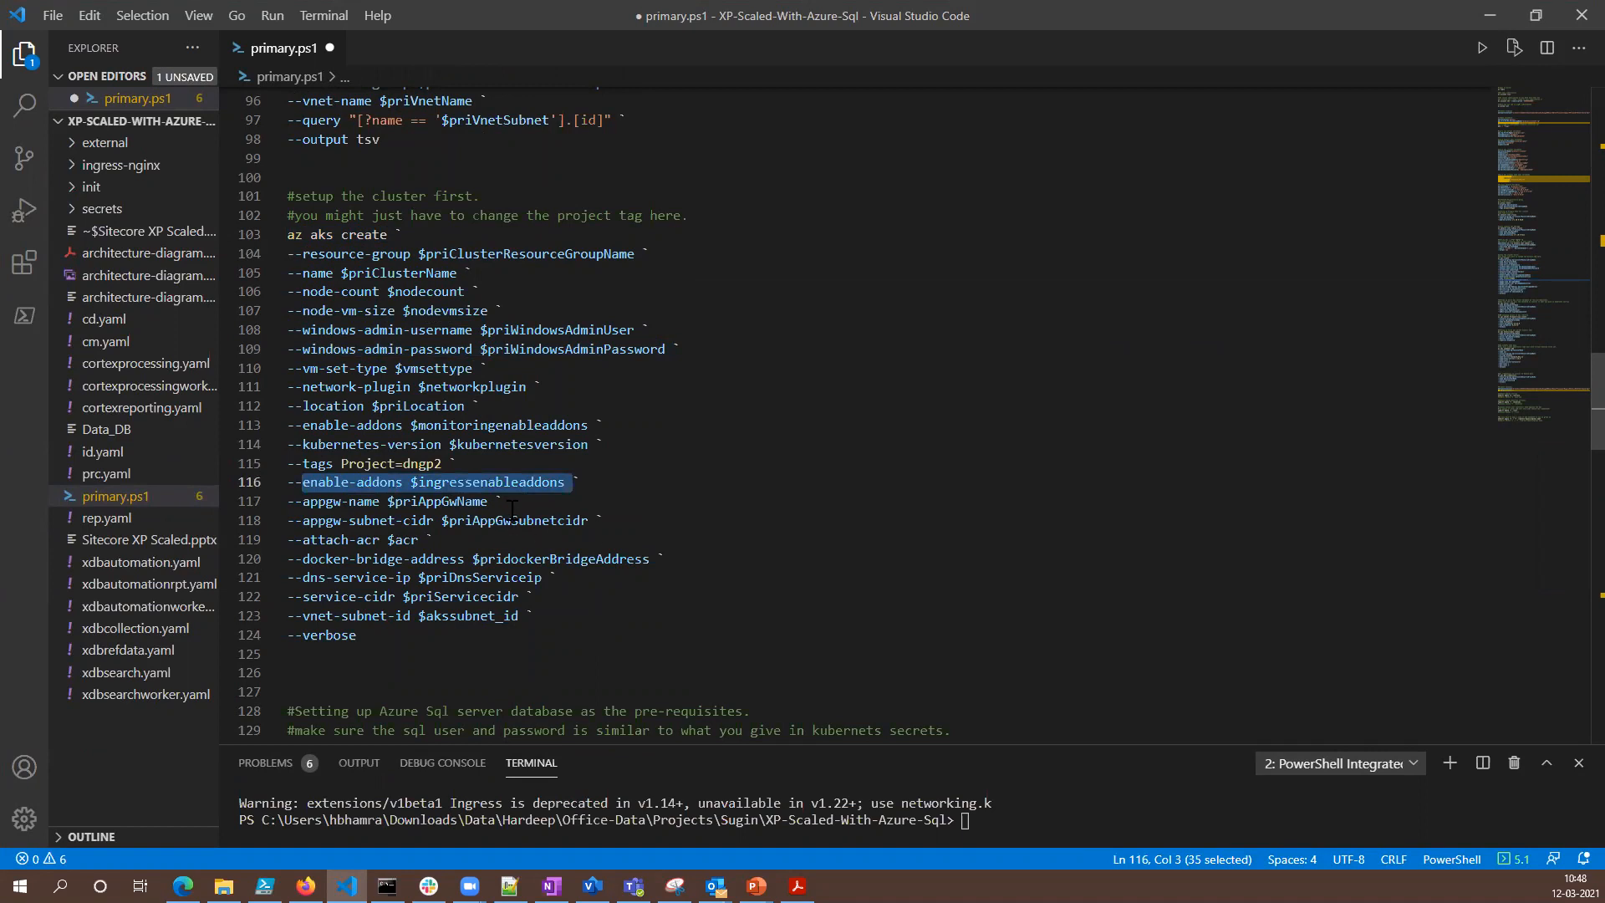
pyautogui.moveTo(485, 502); pyautogui.dragTo(334, 501)
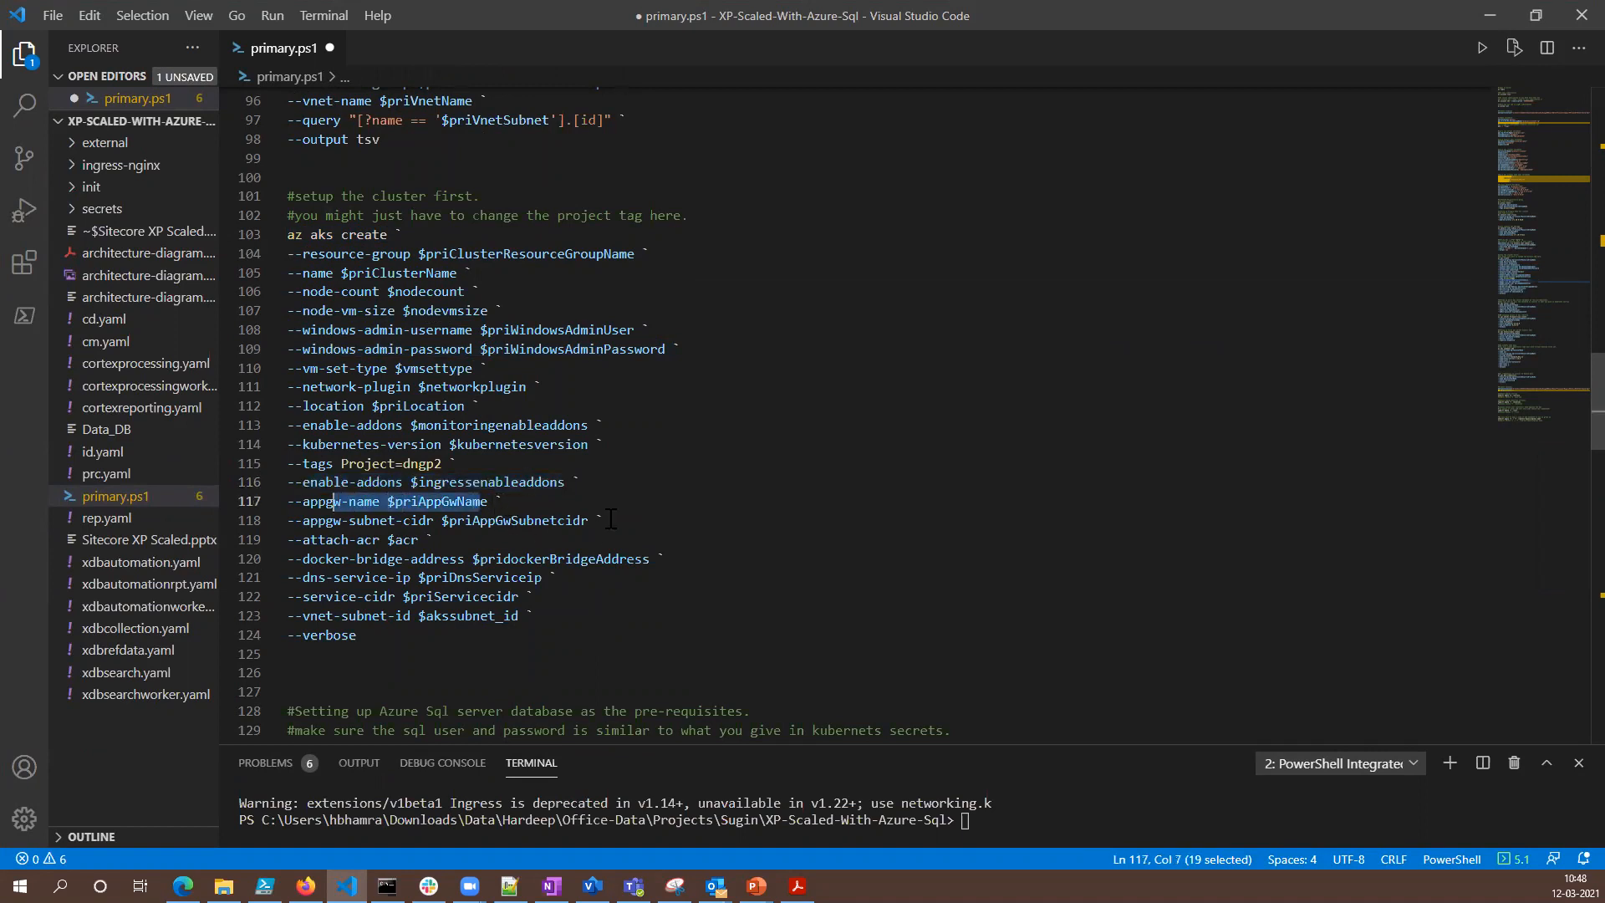
pyautogui.moveTo(428, 539); pyautogui.dragTo(294, 540)
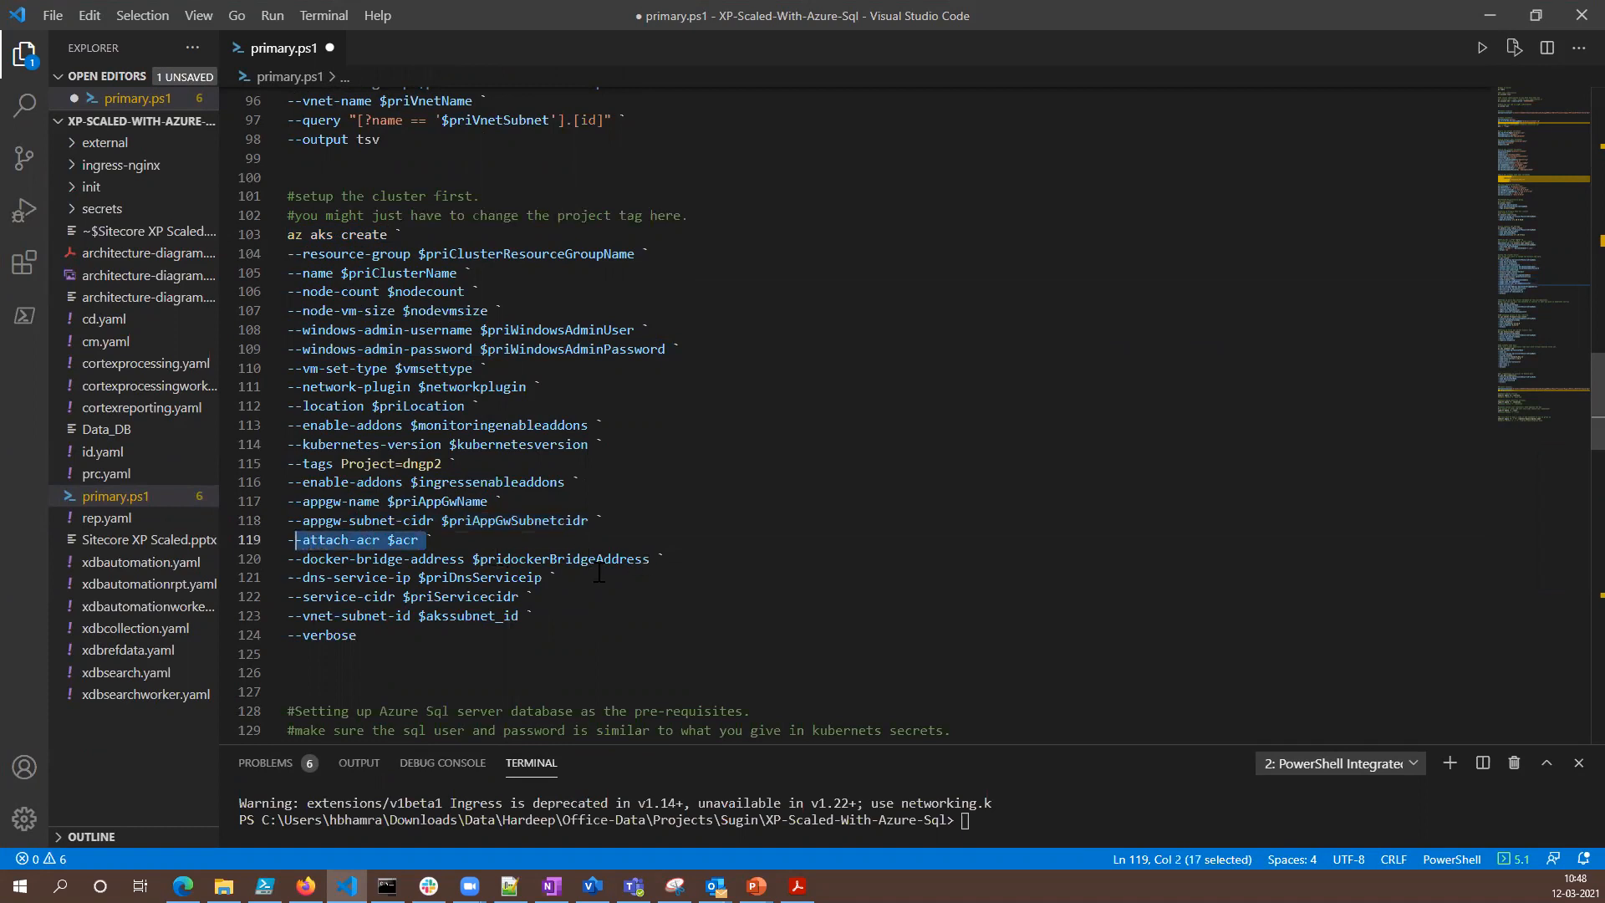
pyautogui.moveTo(672, 558); pyautogui.dragTo(374, 558)
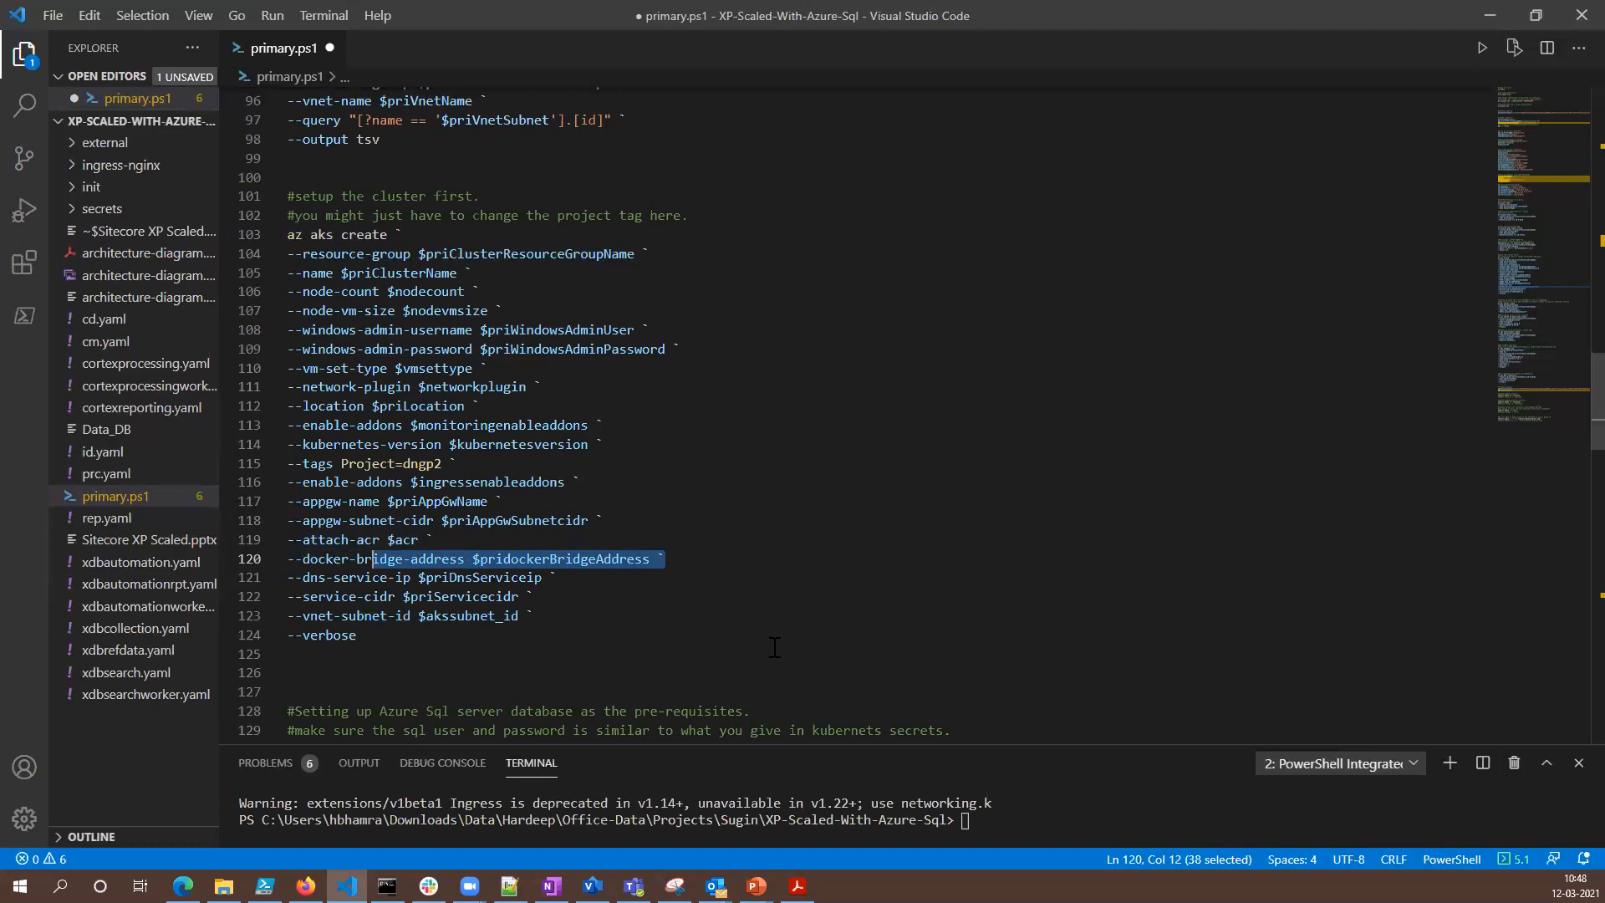
pyautogui.moveTo(552, 584); pyautogui.dragTo(333, 582)
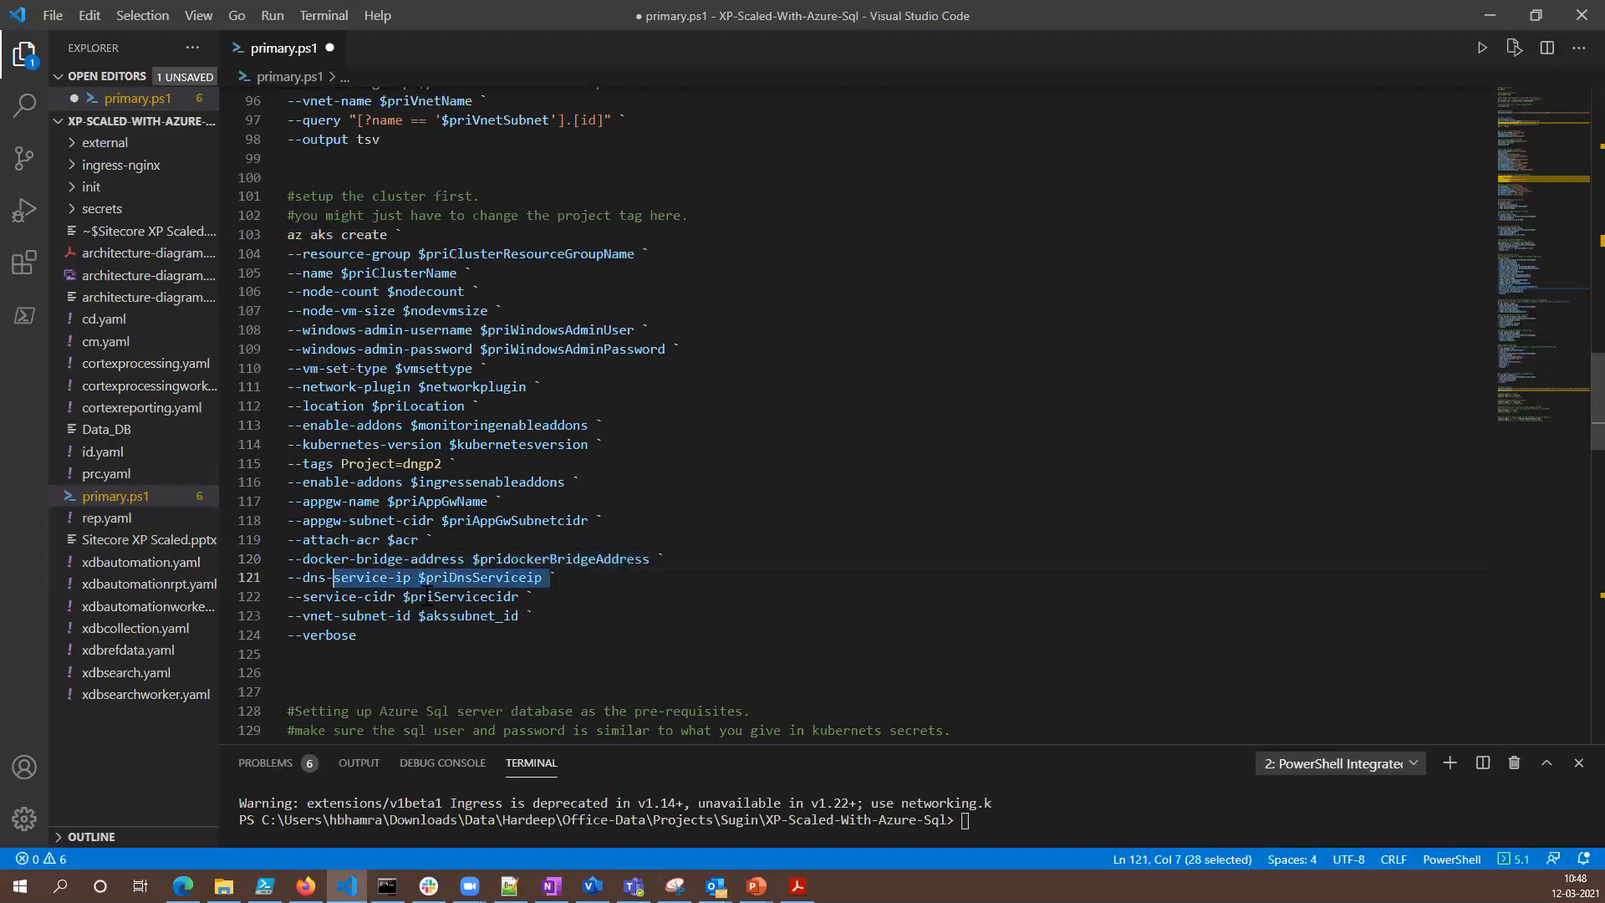
pyautogui.moveTo(527, 596); pyautogui.dragTo(380, 616)
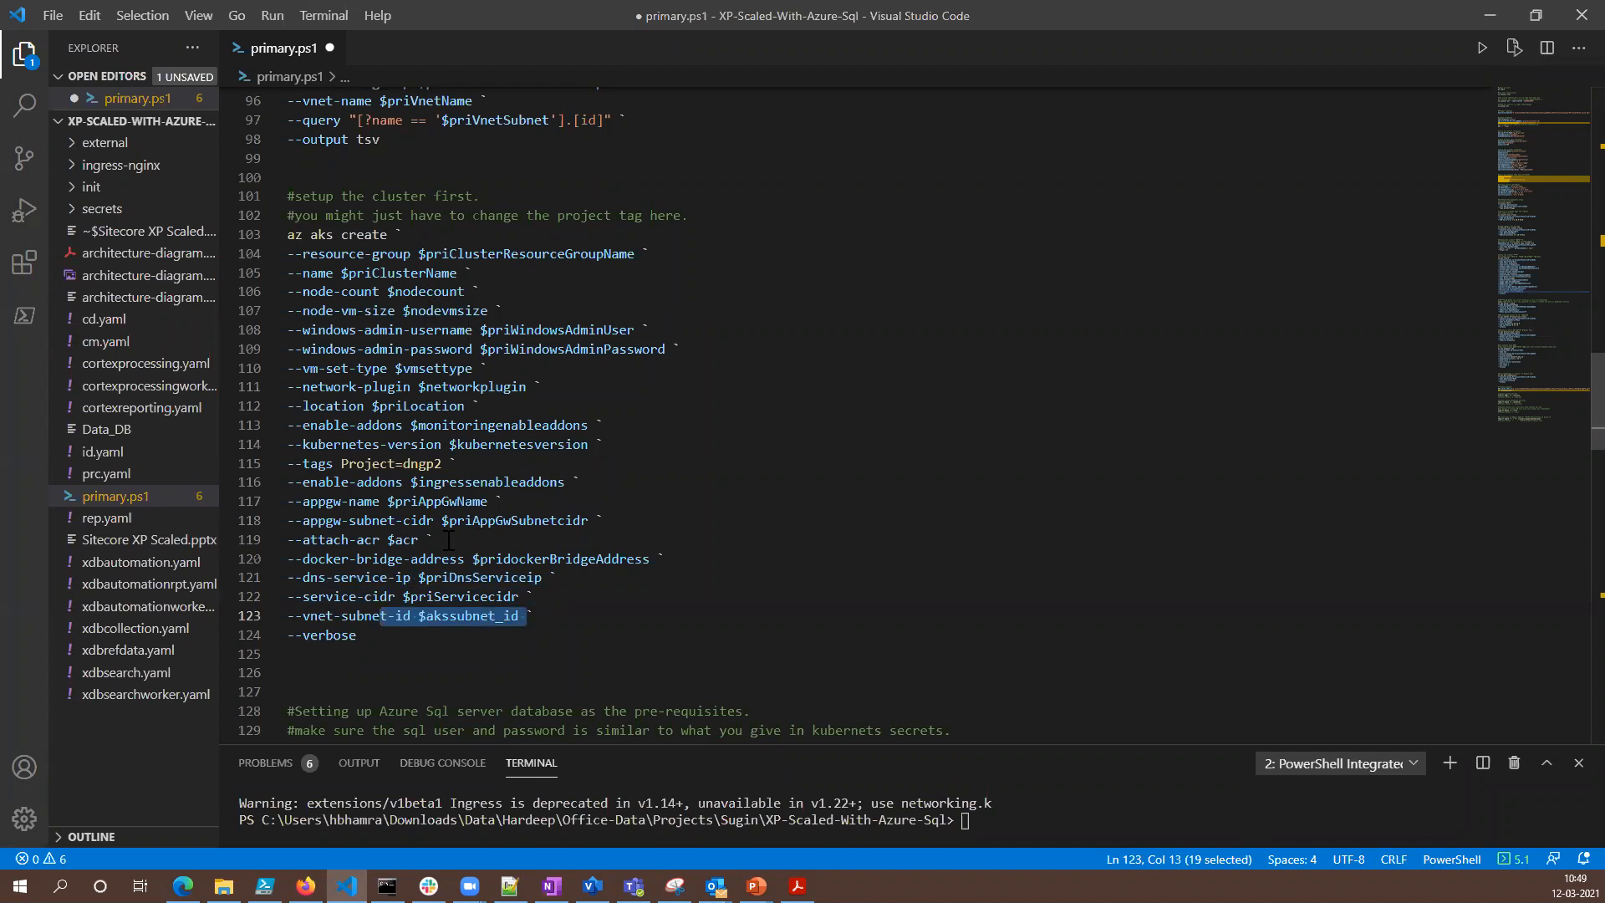
# - Review the az sql server create command, including its server name, resource group, location and admin credential parameters
pyautogui.scroll(-9, 485, 474)
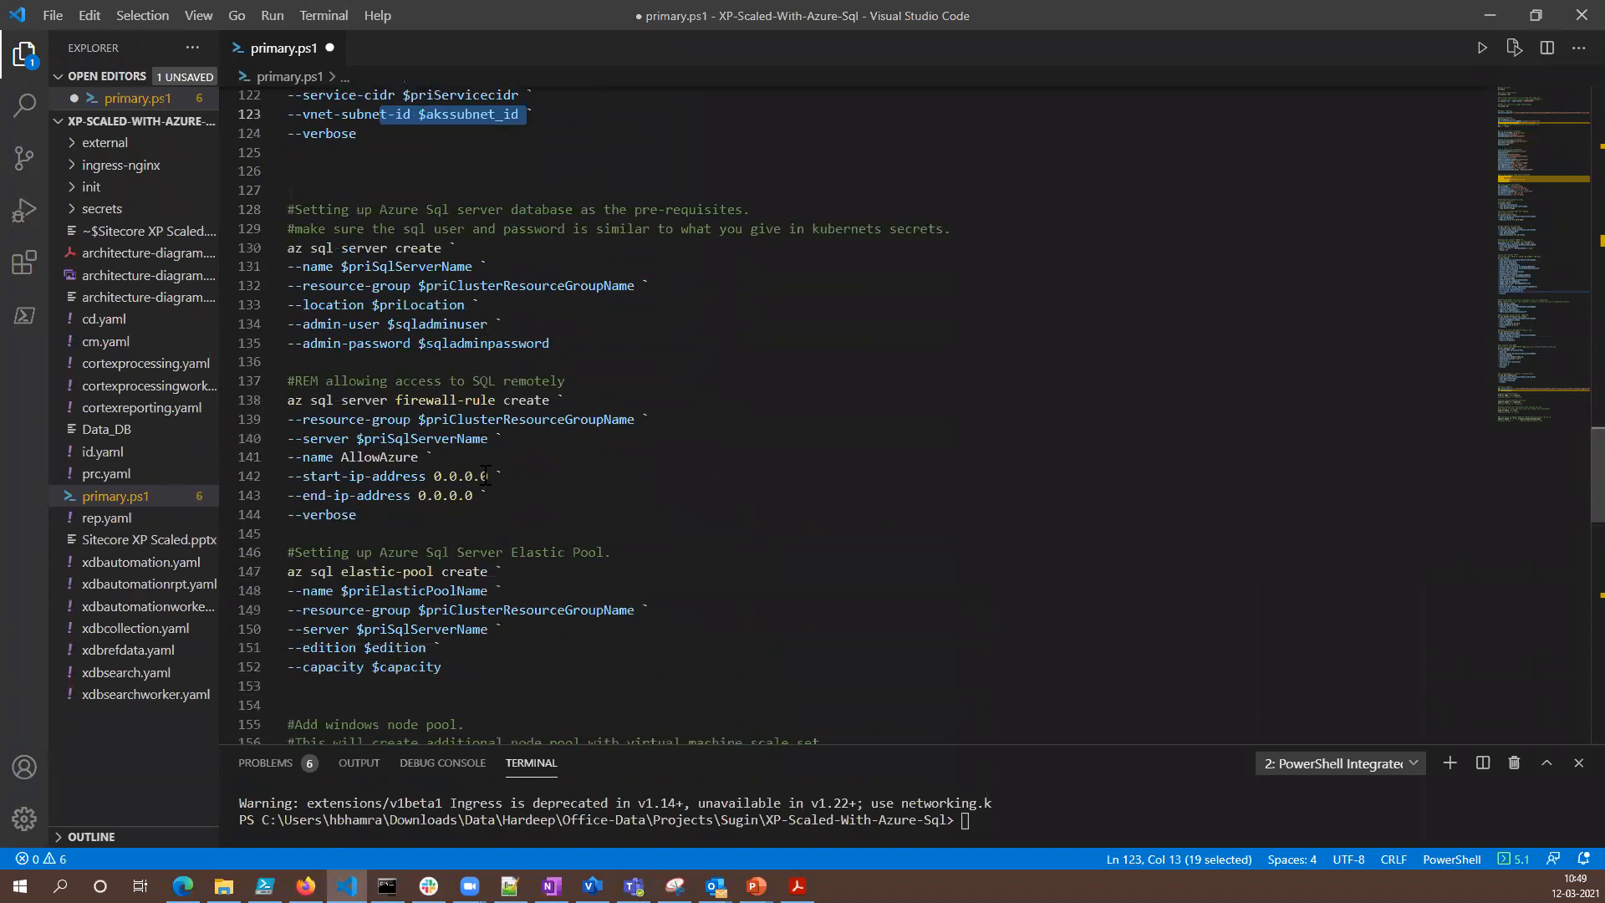
pyautogui.scroll(-1, 485, 476)
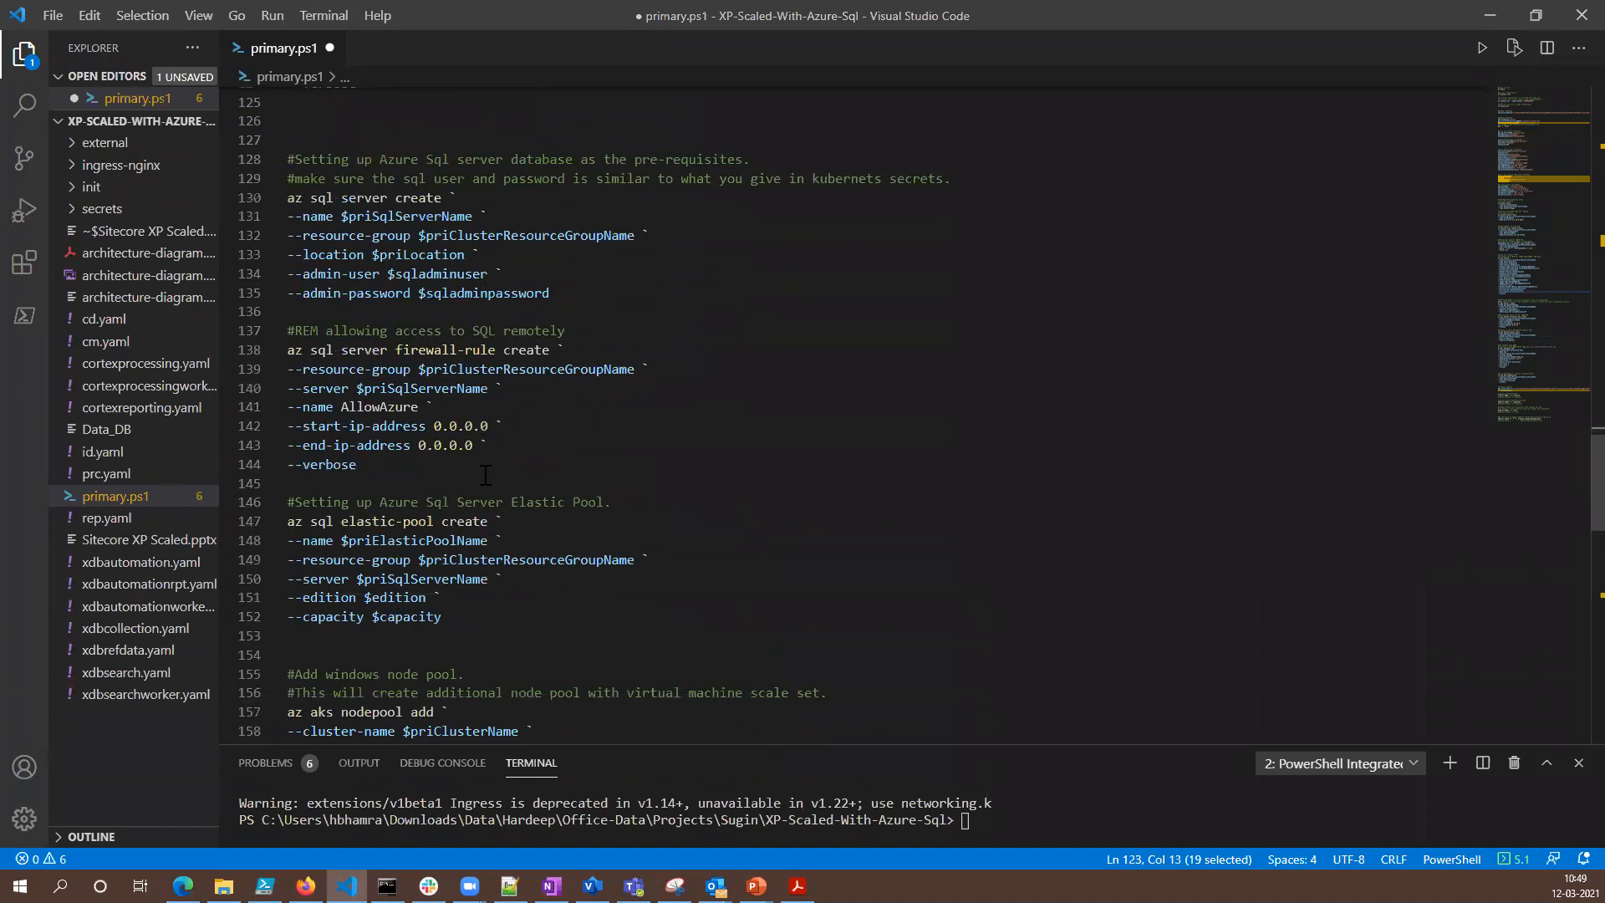
pyautogui.scroll(5, 485, 474)
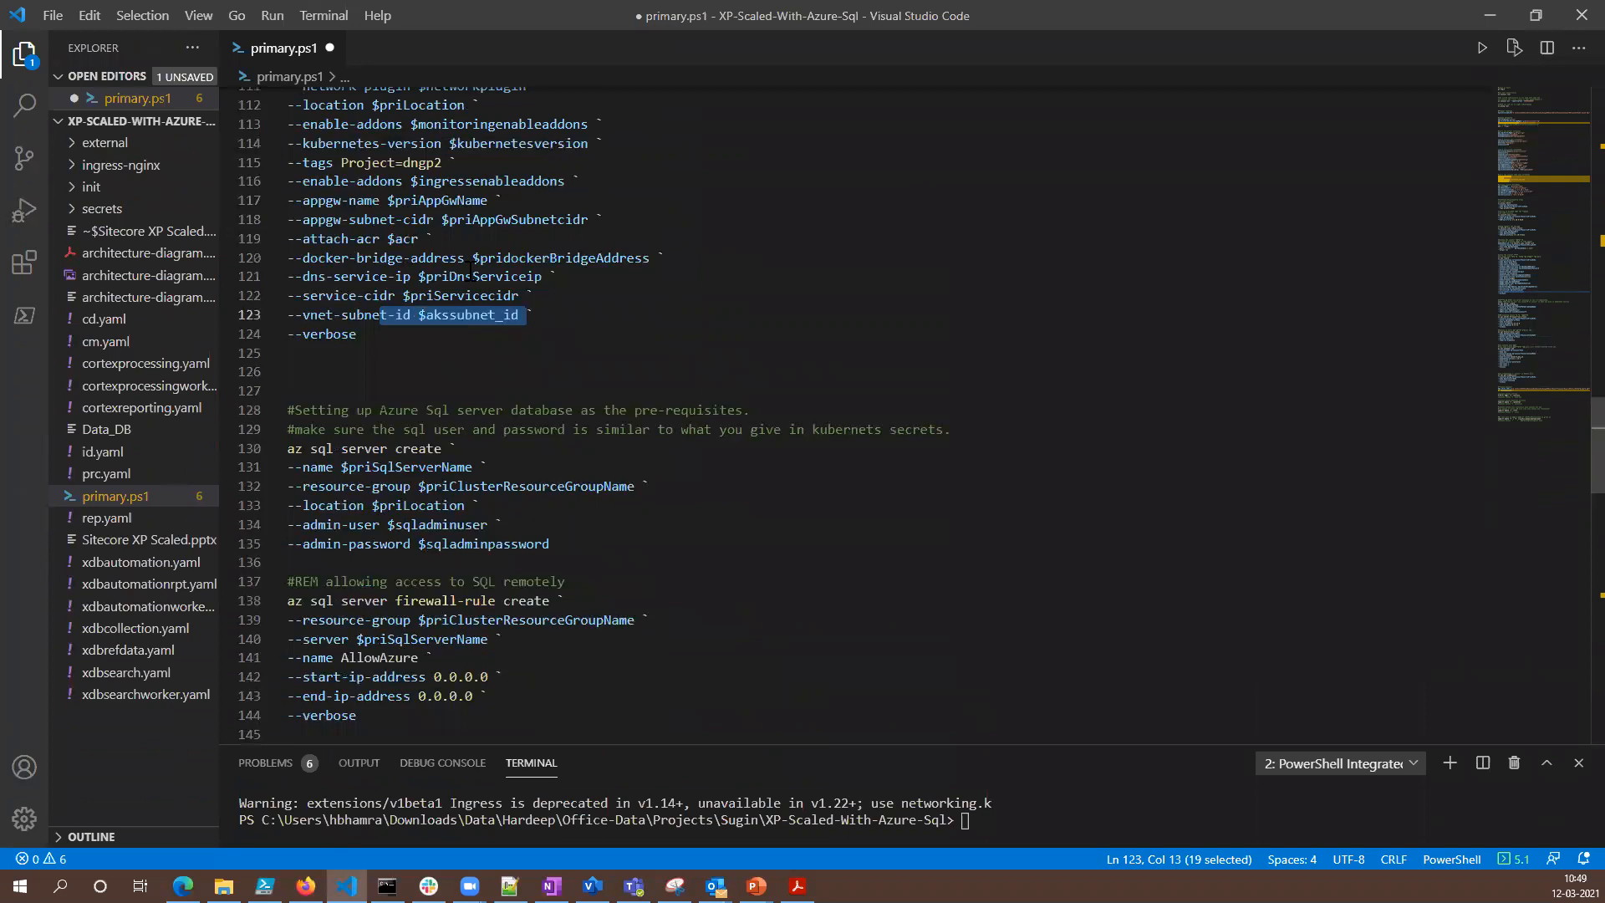
pyautogui.scroll(-2, 543, 473)
pyautogui.scroll(-3, 545, 479)
pyautogui.click(287, 197)
pyautogui.moveTo(287, 197); pyautogui.dragTo(446, 197)
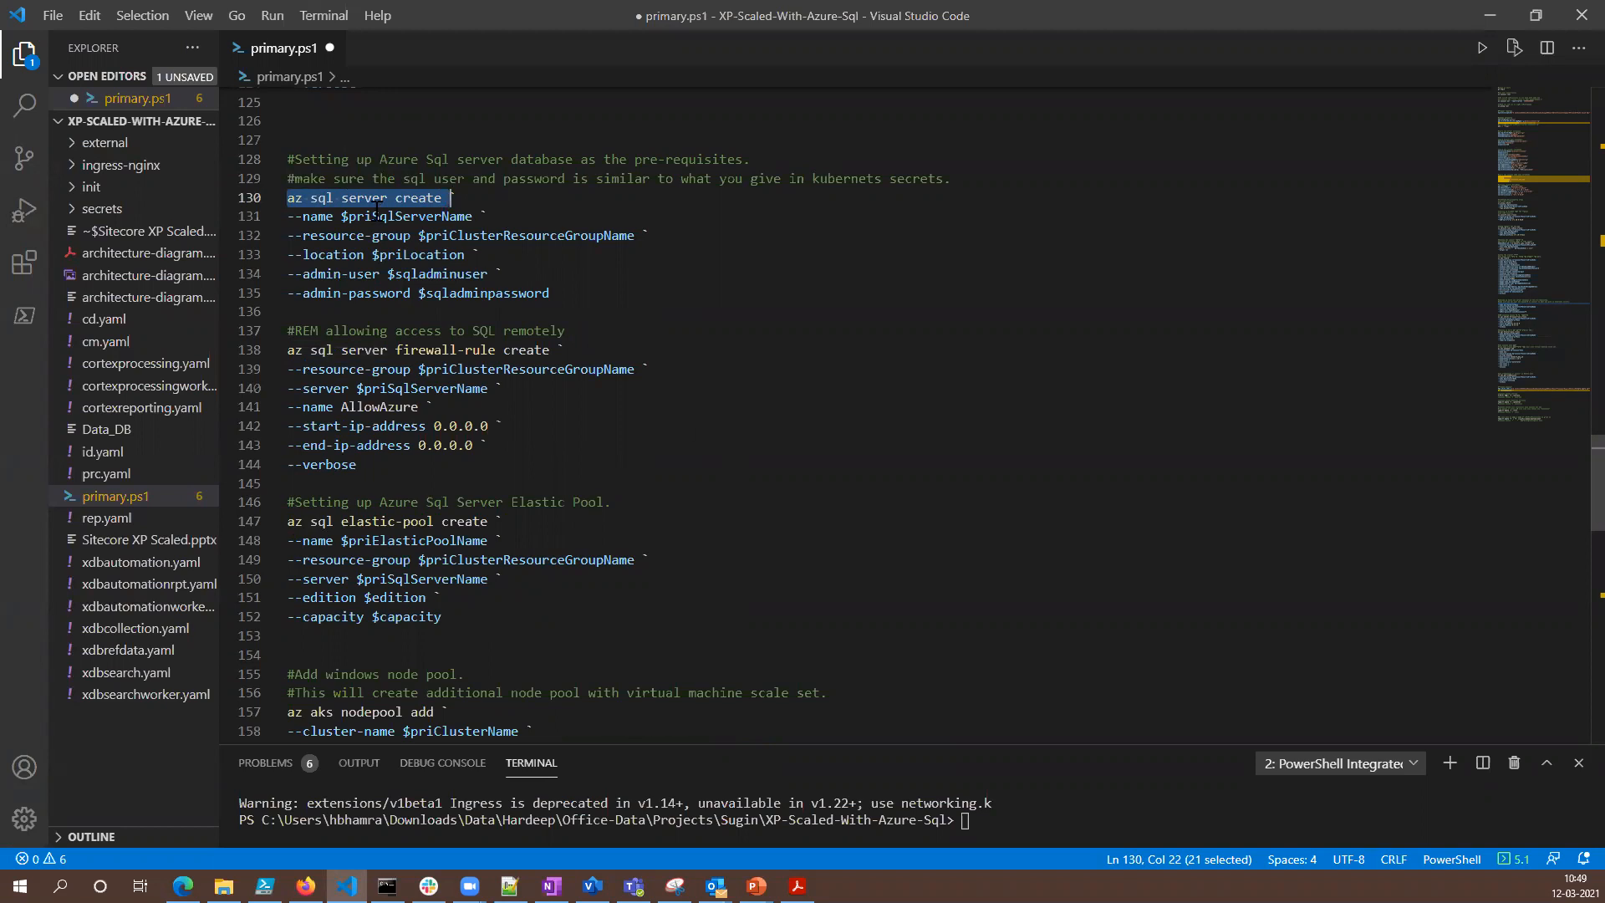
pyautogui.click(553, 292)
pyautogui.moveTo(287, 198); pyautogui.dragTo(565, 292)
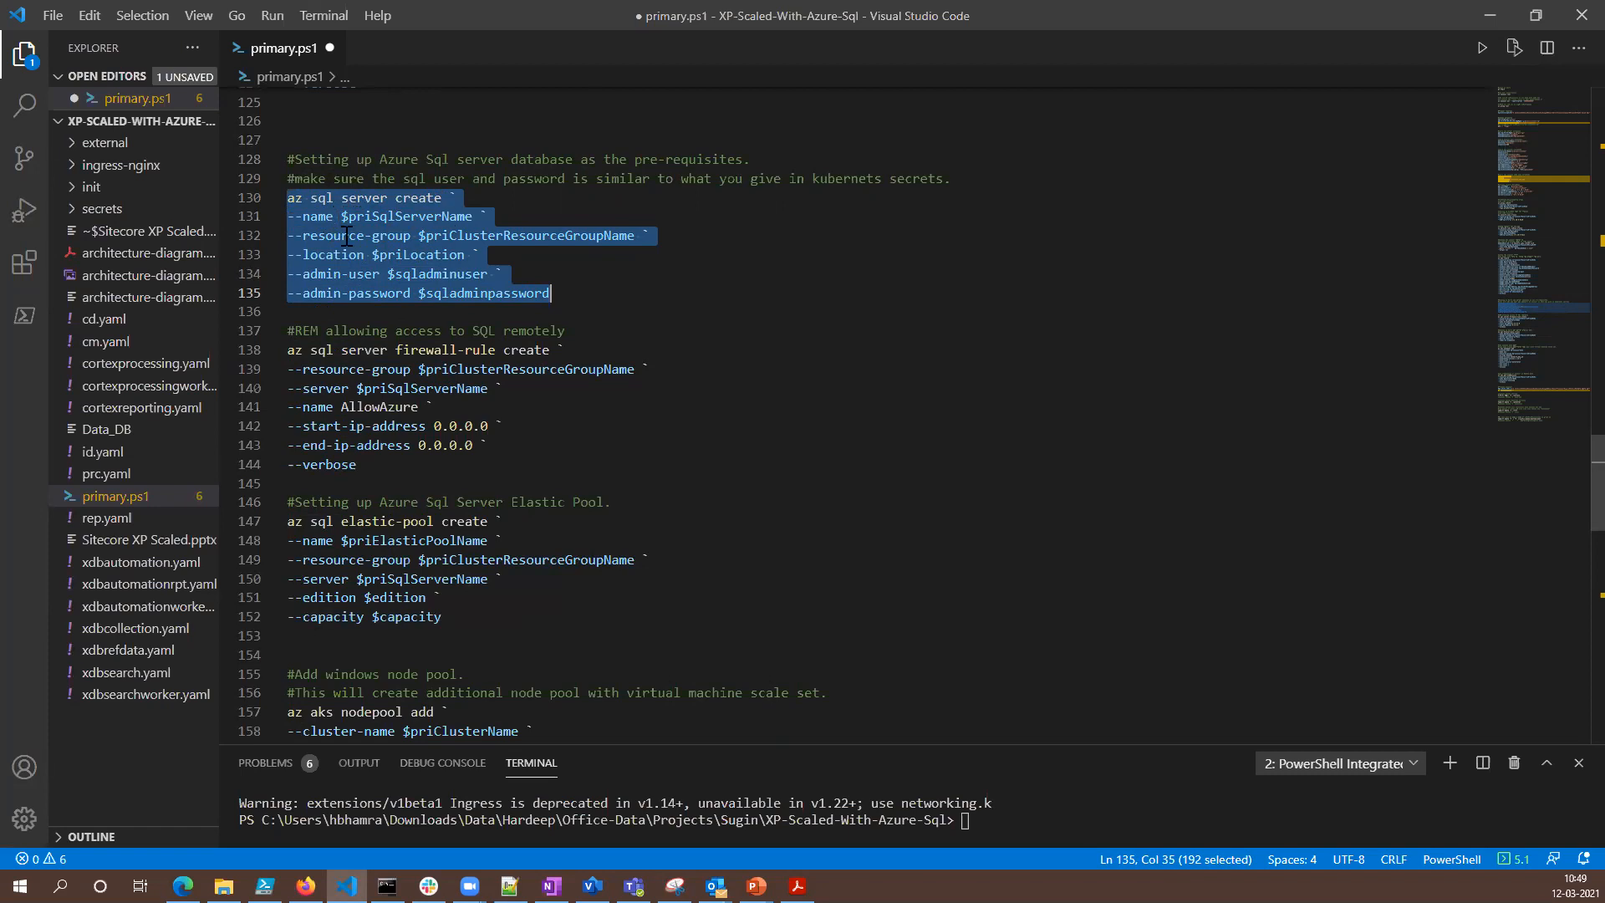
pyautogui.click(562, 298)
# - Review the AllowAzure firewall rule command for the SQL server, including its start and end IP addresses
pyautogui.scroll(-2, 618, 338)
pyautogui.scroll(-1, 640, 359)
pyautogui.moveTo(358, 364); pyautogui.dragTo(287, 249)
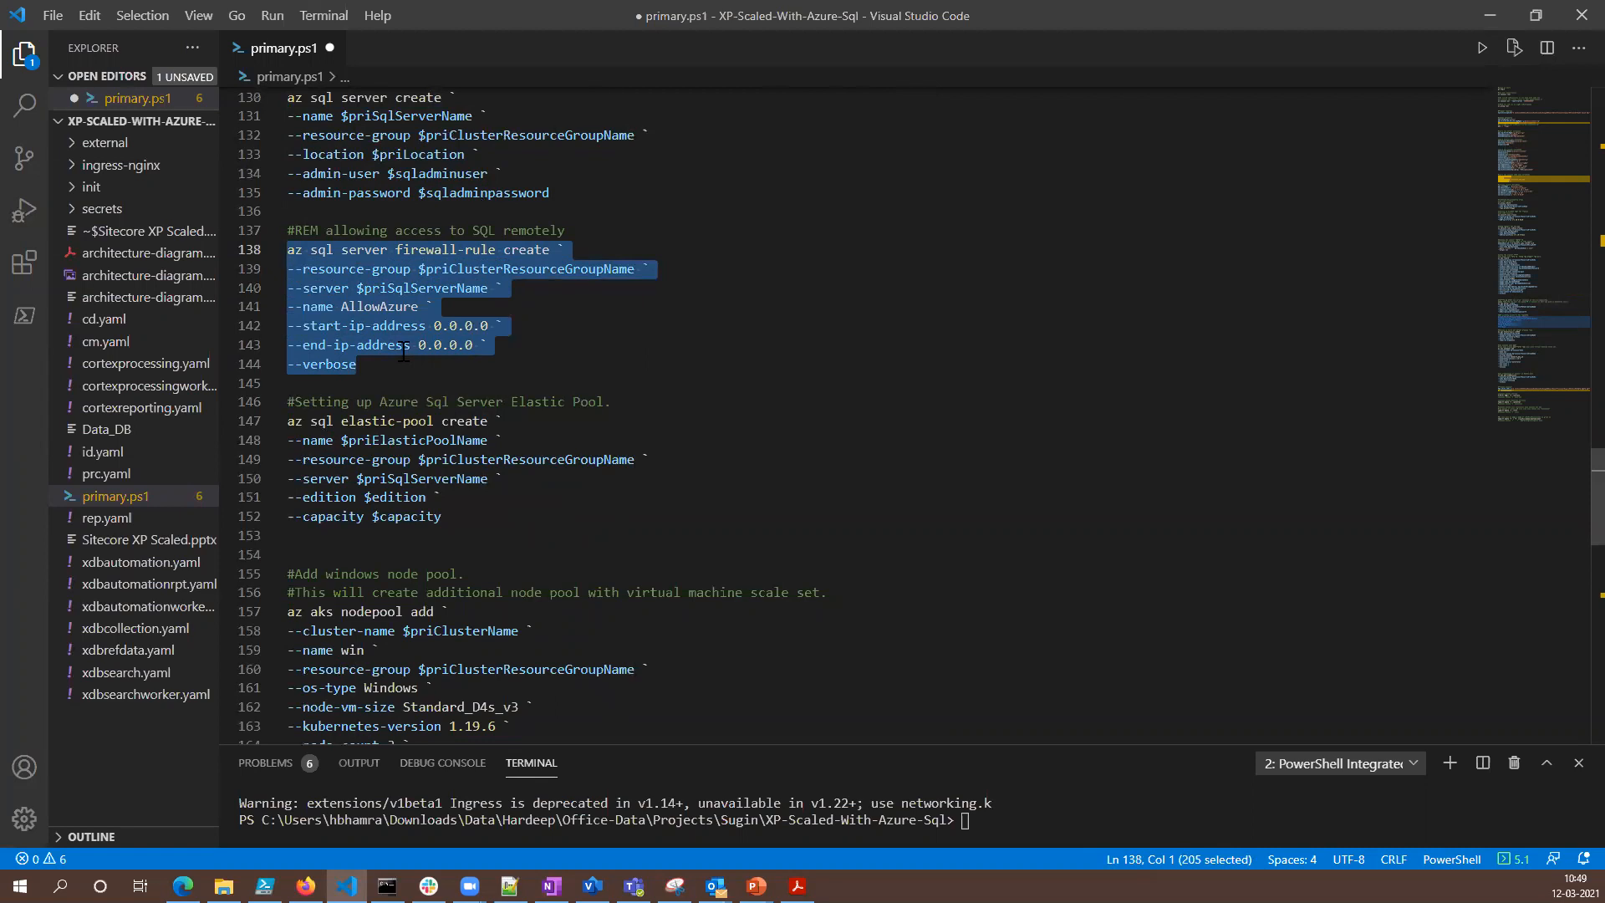
pyautogui.click(380, 362)
pyautogui.moveTo(357, 366); pyautogui.dragTo(288, 249)
pyautogui.moveTo(478, 348); pyautogui.dragTo(459, 346)
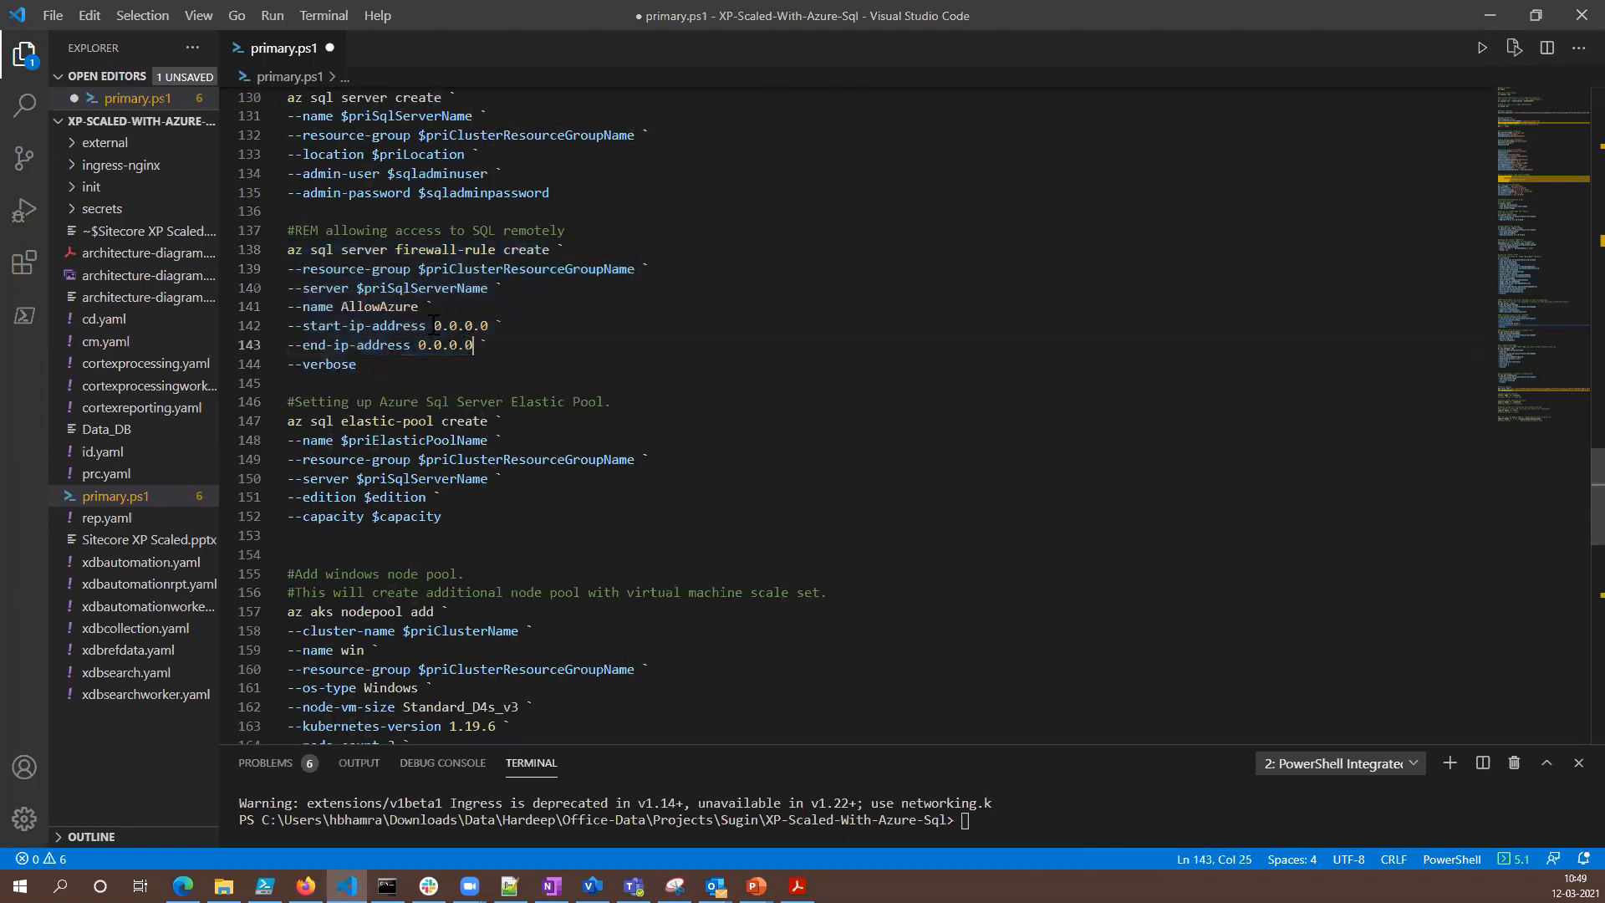
pyautogui.moveTo(298, 325); pyautogui.dragTo(284, 323)
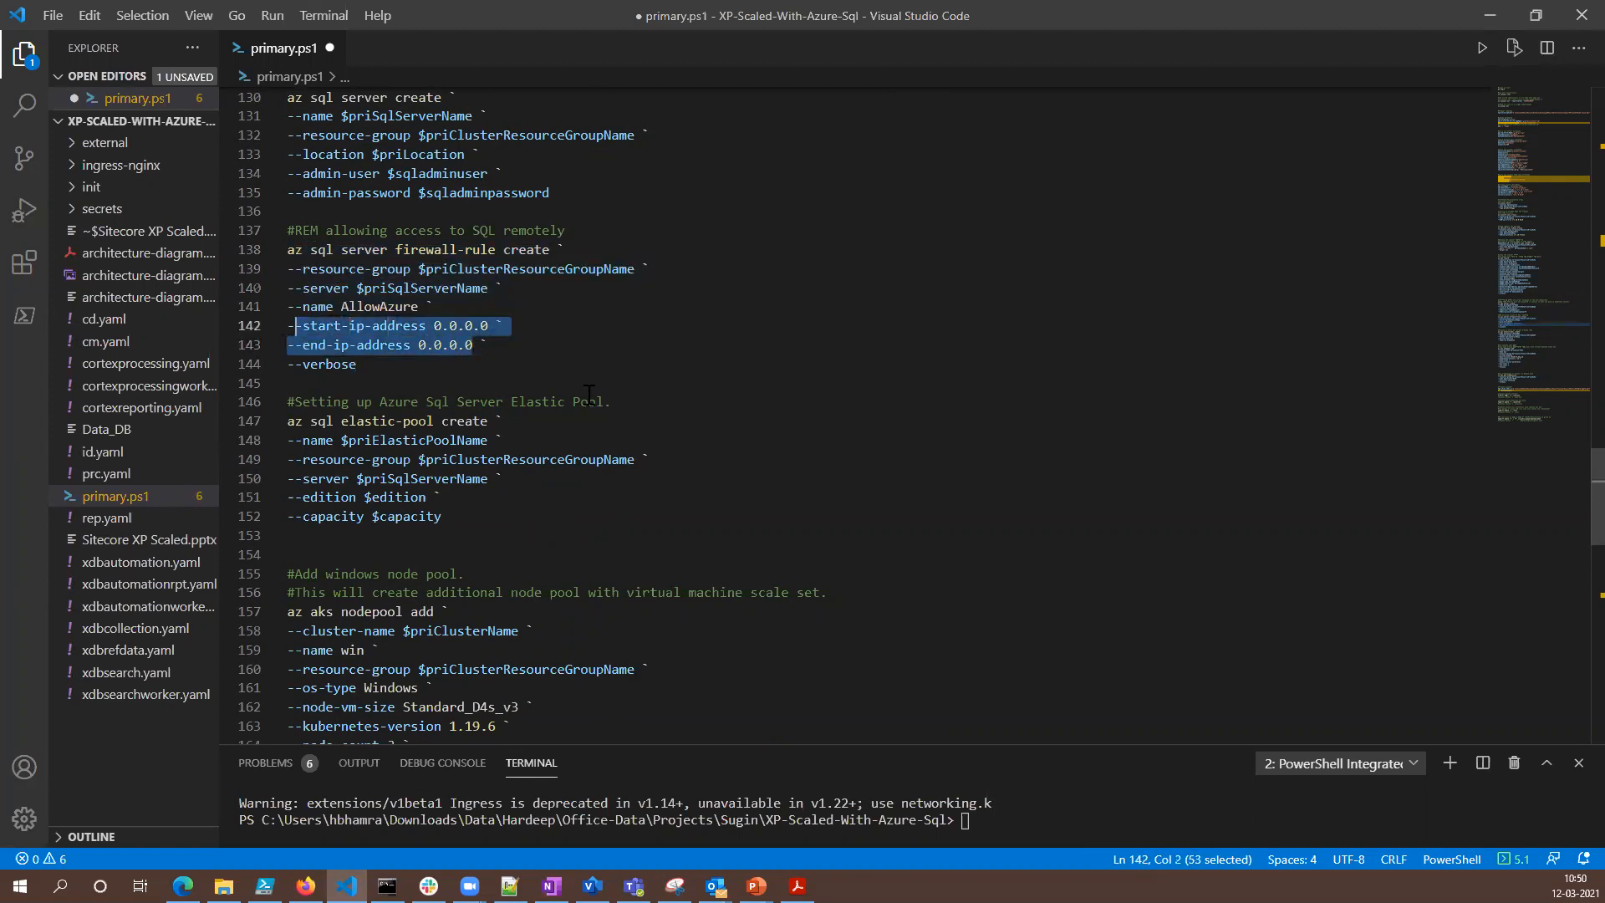
# - Review the az sql elastic-pool create command that sets up the Azure SQL elastic pool
pyautogui.scroll(-3, 479, 320)
pyautogui.moveTo(443, 316); pyautogui.dragTo(287, 220)
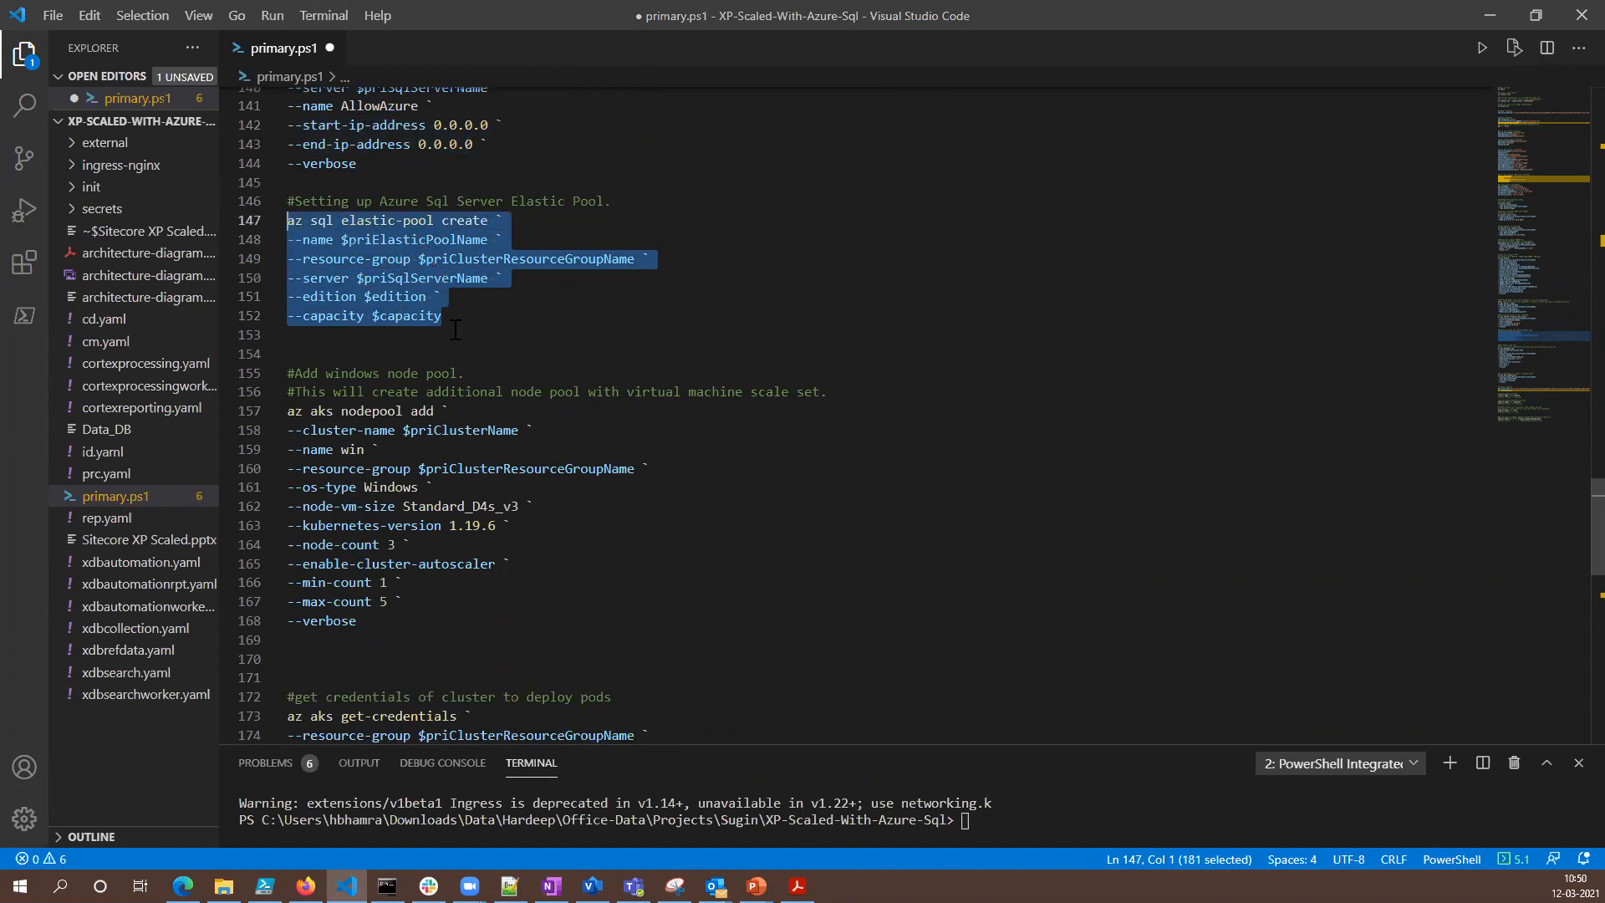
pyautogui.scroll(5, 453, 331)
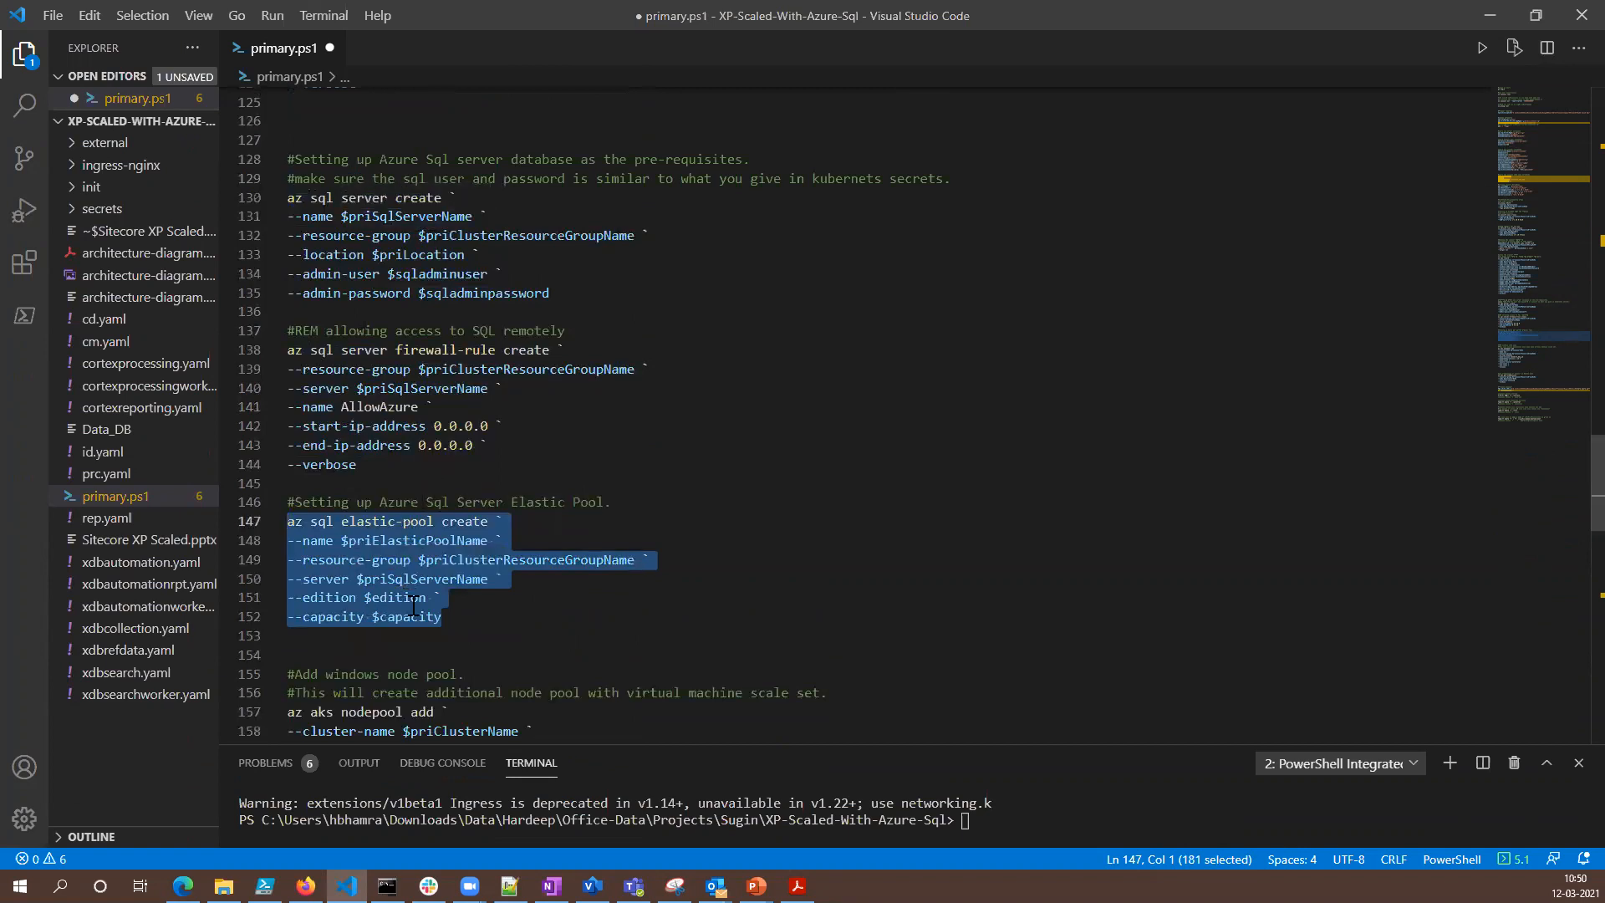
# - Examine the az aks nodepool add command and its comment about the additional Windows node pool with a virtual machine scale set
pyautogui.scroll(-4, 647, 529)
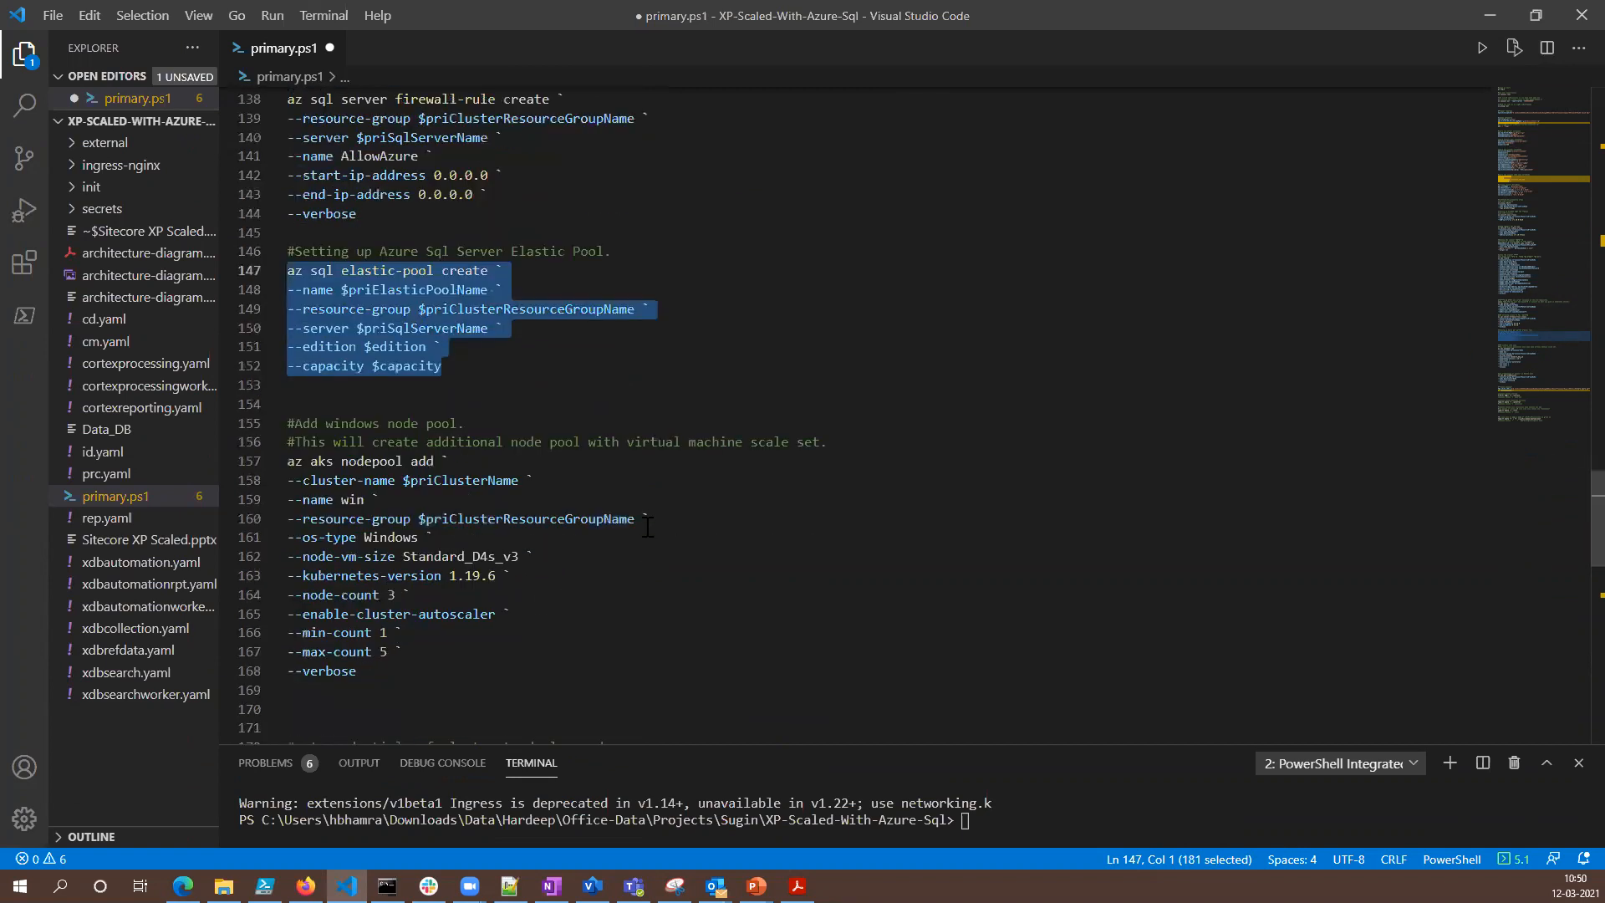
pyautogui.scroll(-3, 414, 261)
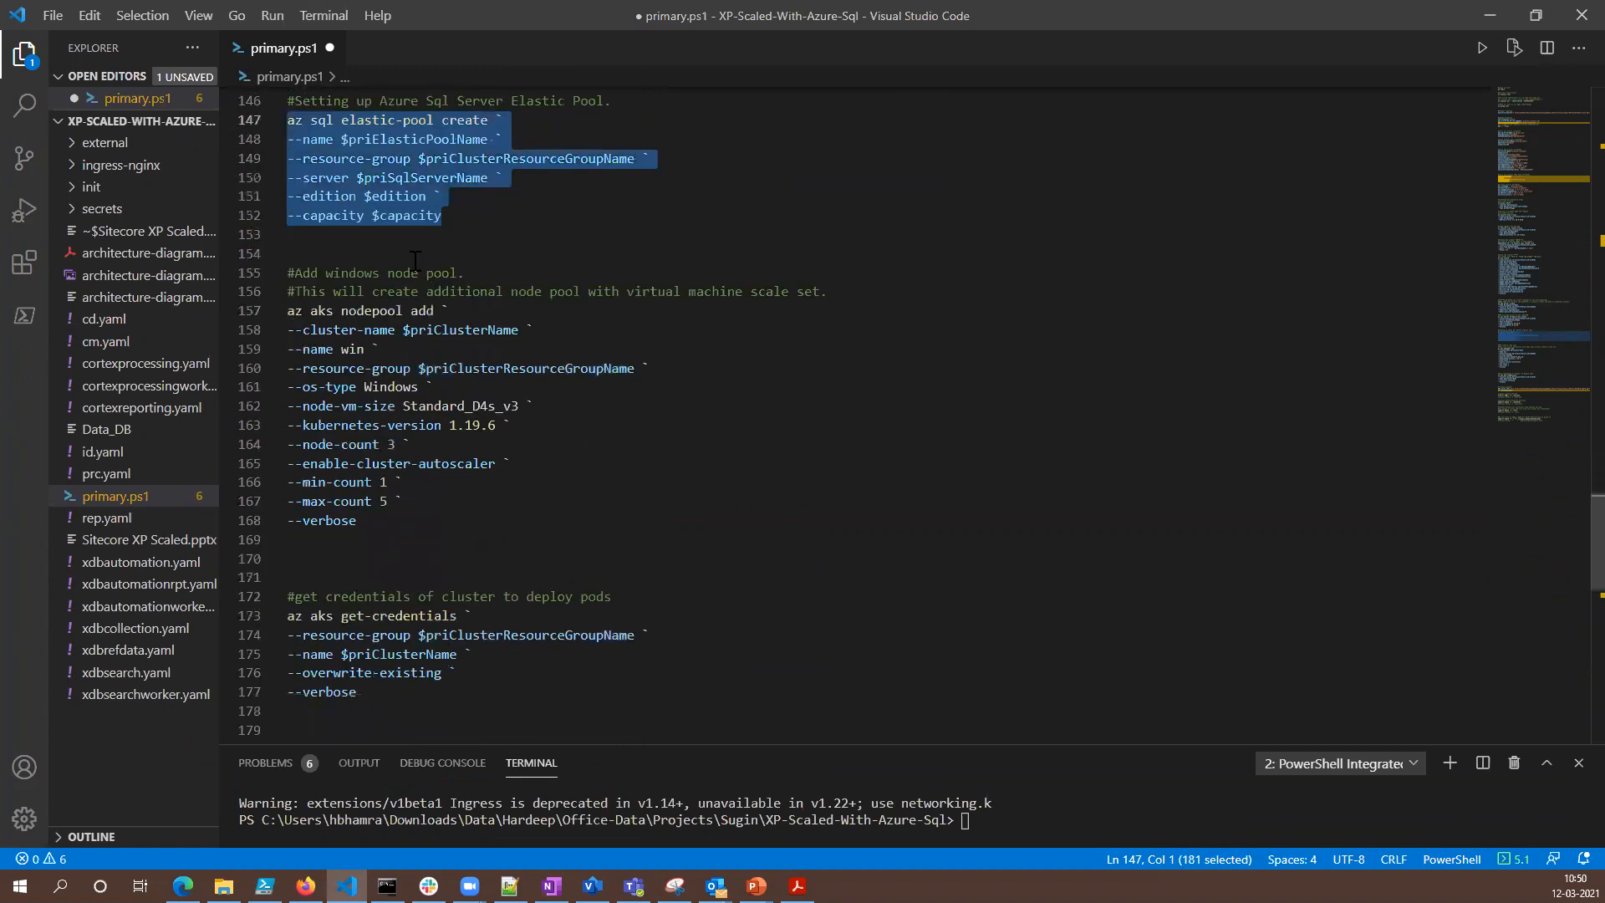
pyautogui.moveTo(311, 273); pyautogui.dragTo(843, 292)
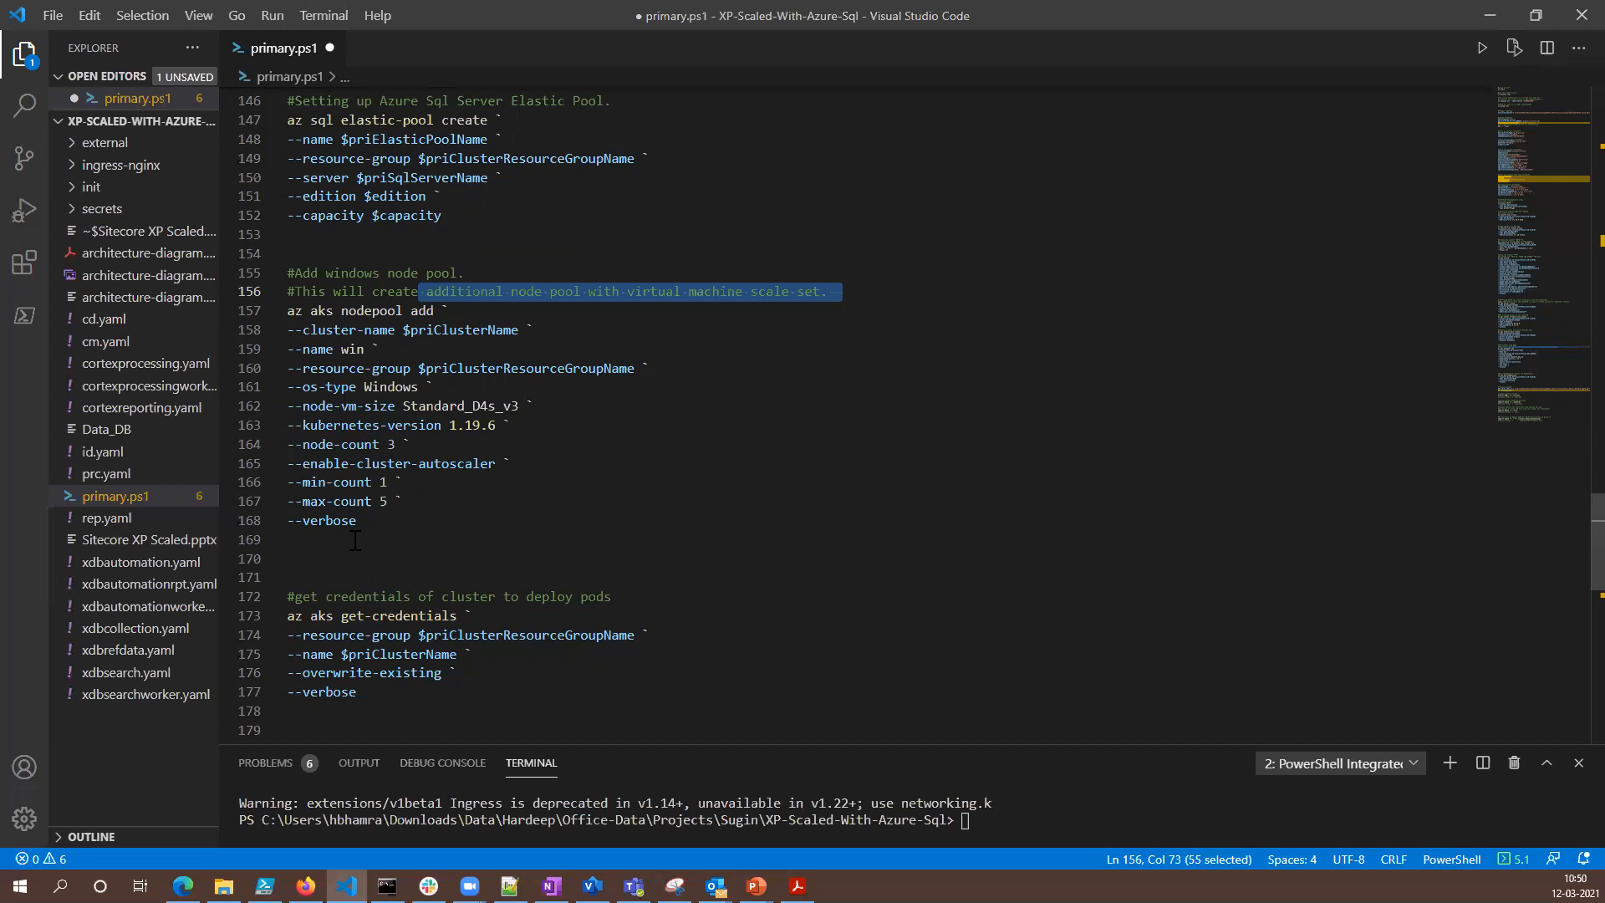
# - Review the az aks get-credentials command for the cluster and bring up the kubectl deployment commands at the end of the script
pyautogui.scroll(-2, 372, 444)
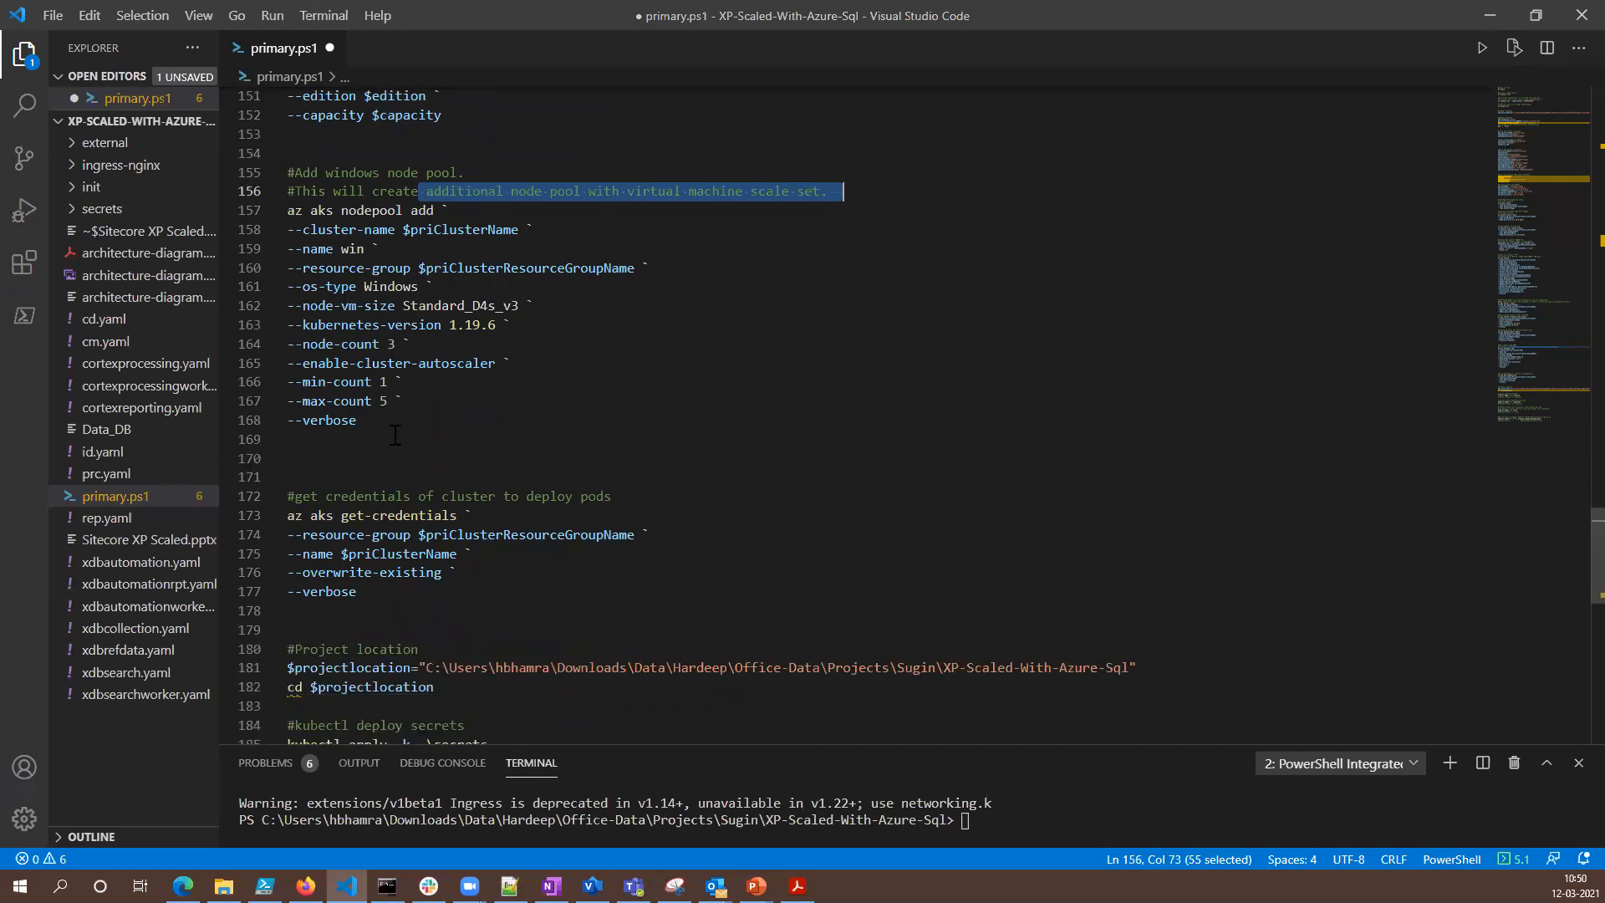
pyautogui.scroll(-2, 395, 435)
pyautogui.scroll(-3, 518, 374)
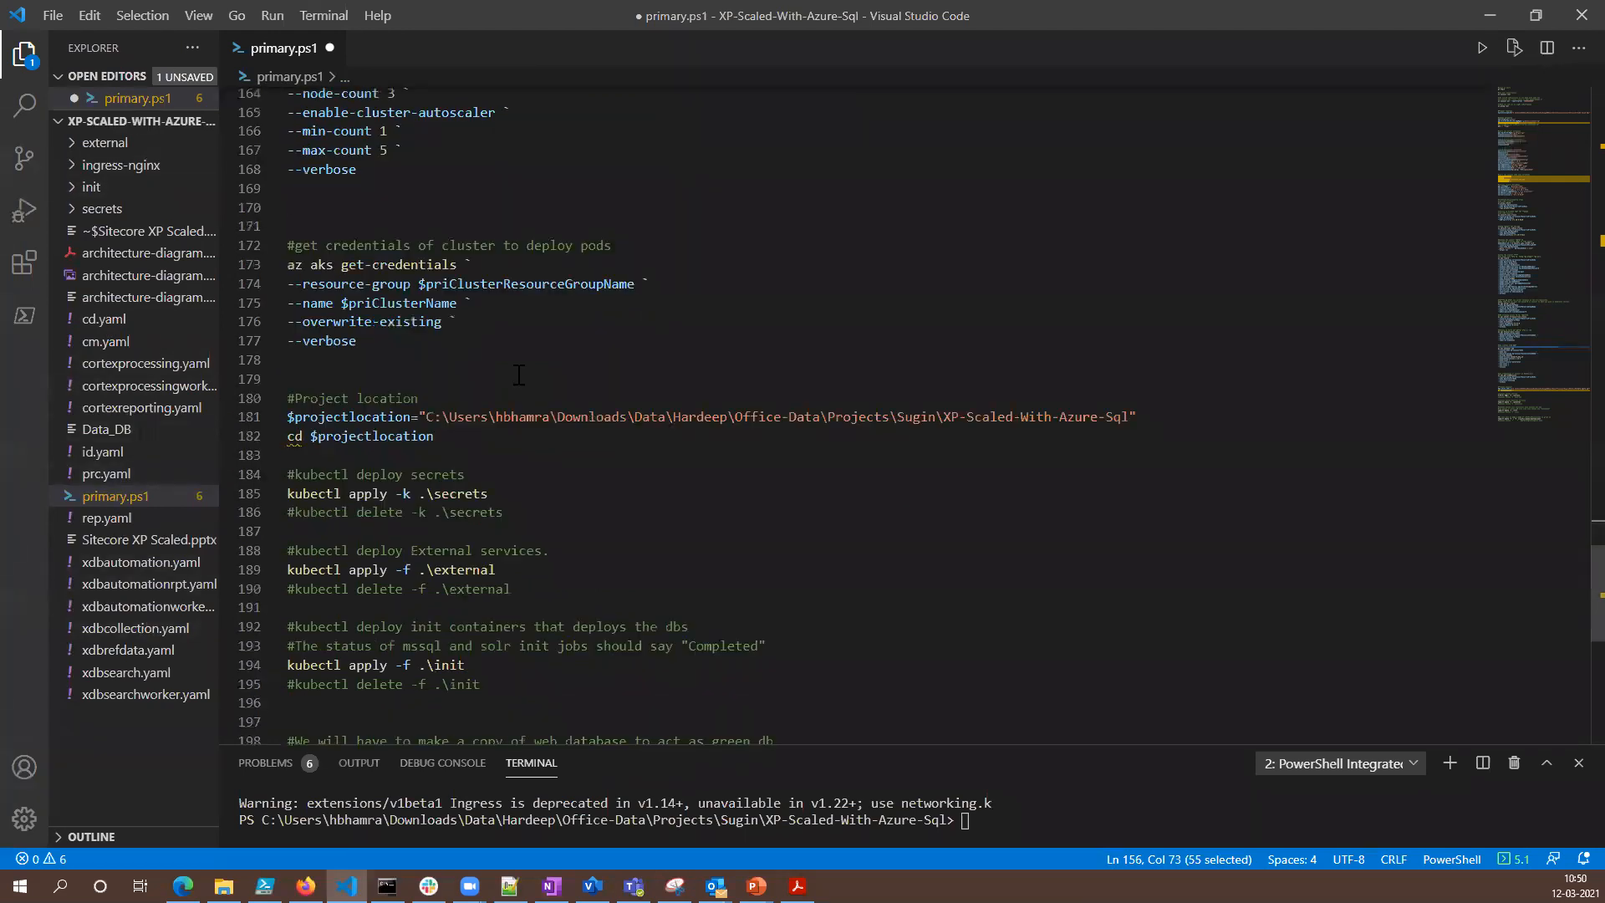
pyautogui.moveTo(368, 343); pyautogui.dragTo(290, 269)
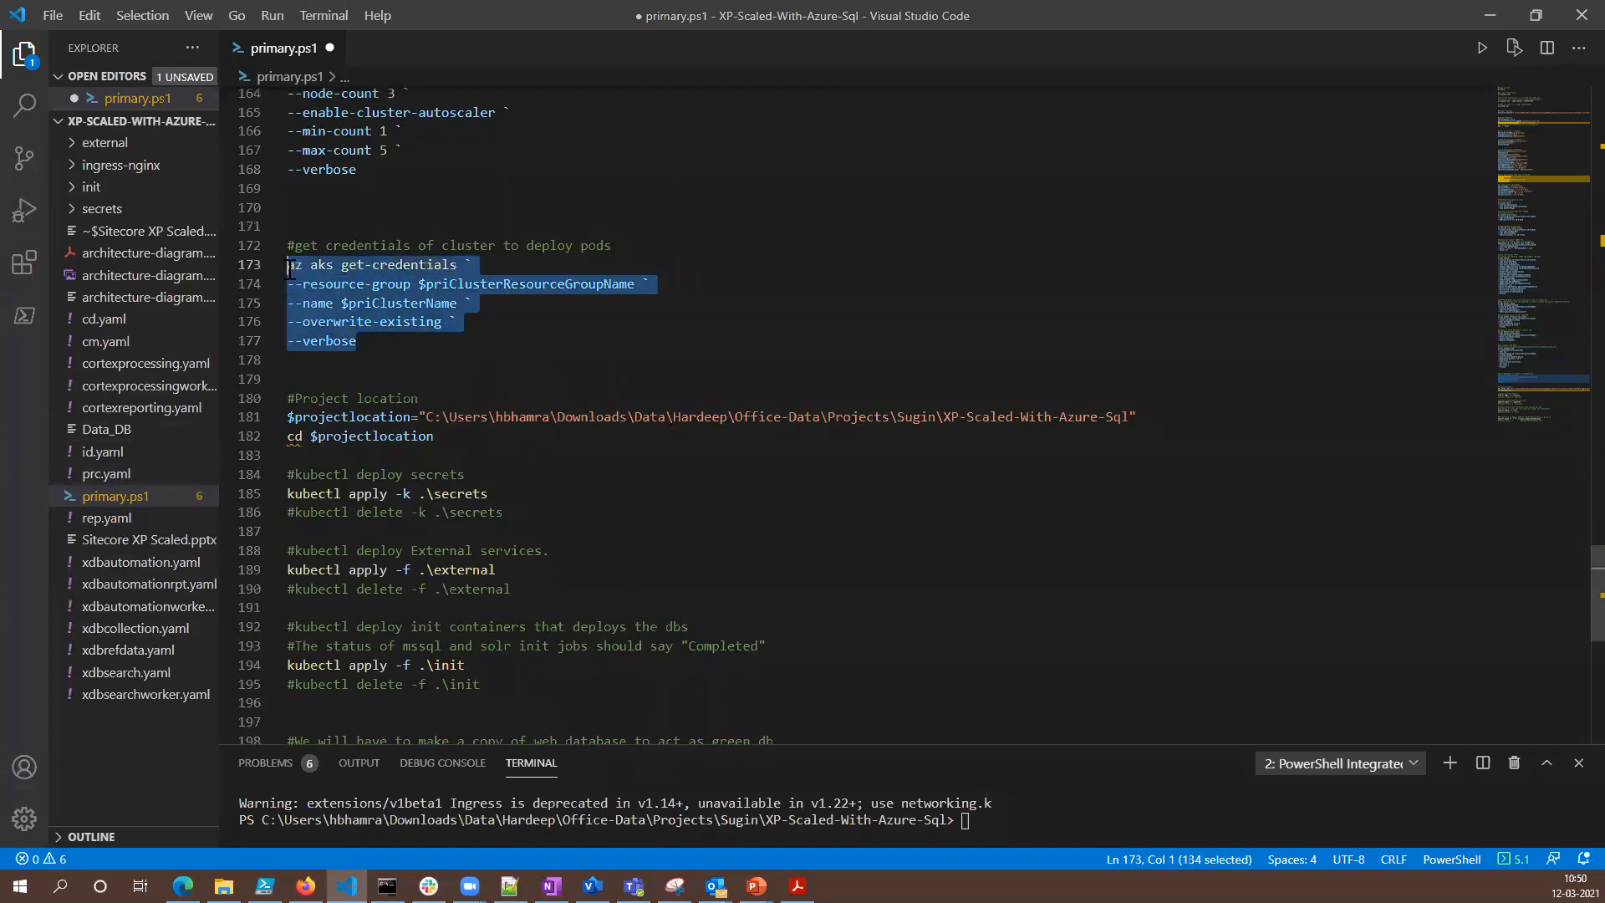
pyautogui.moveTo(361, 341); pyautogui.dragTo(265, 181)
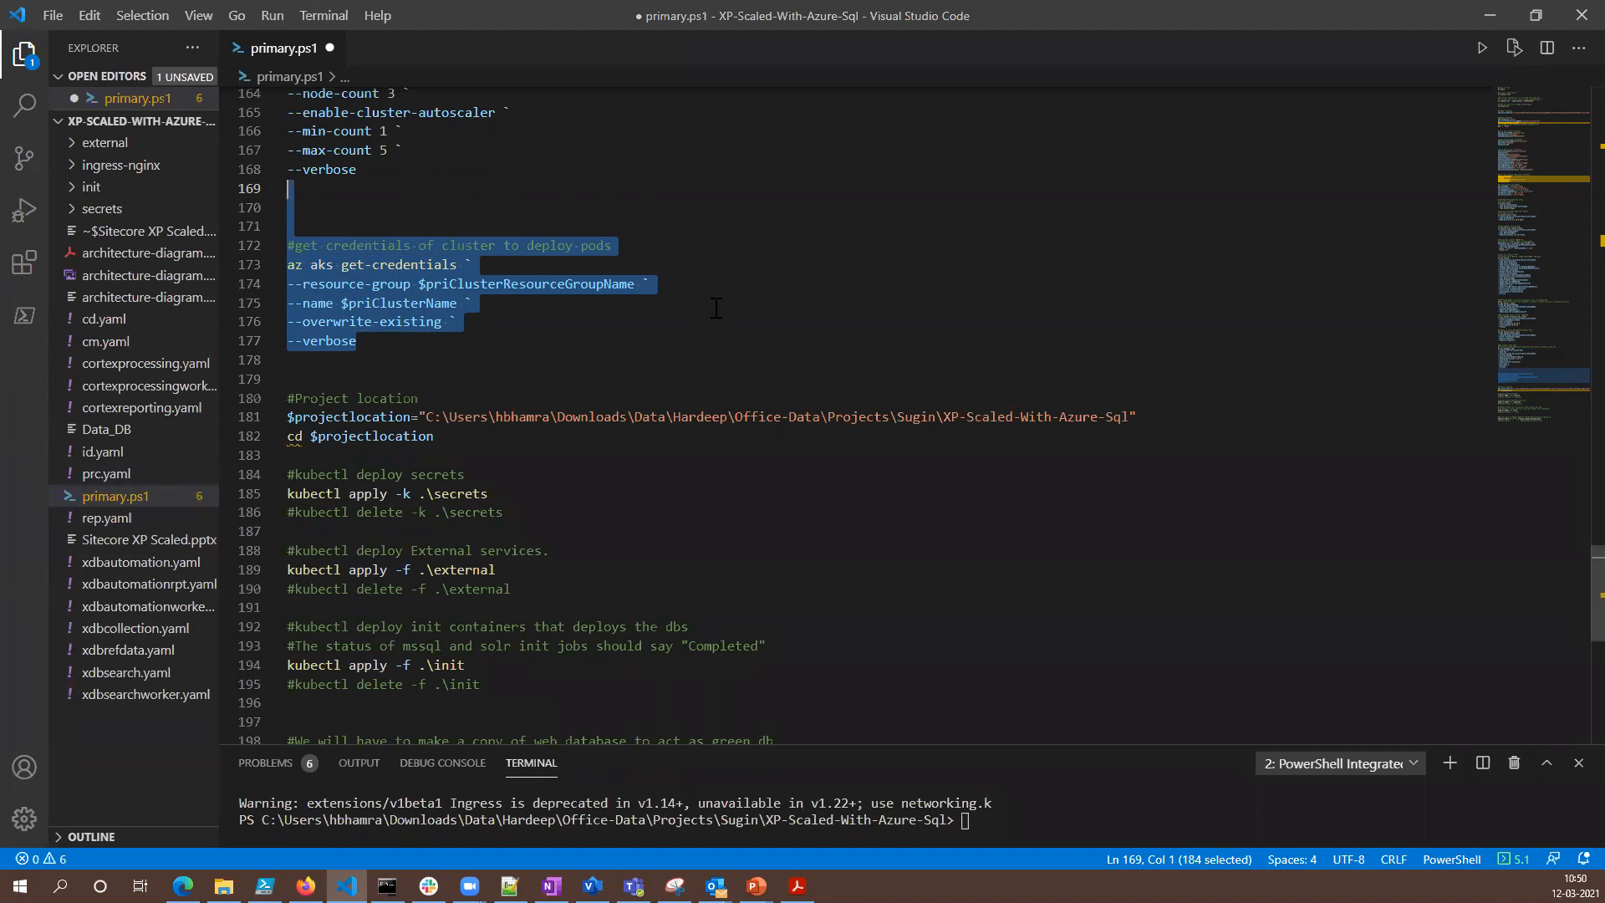
pyautogui.scroll(-4, 716, 308)
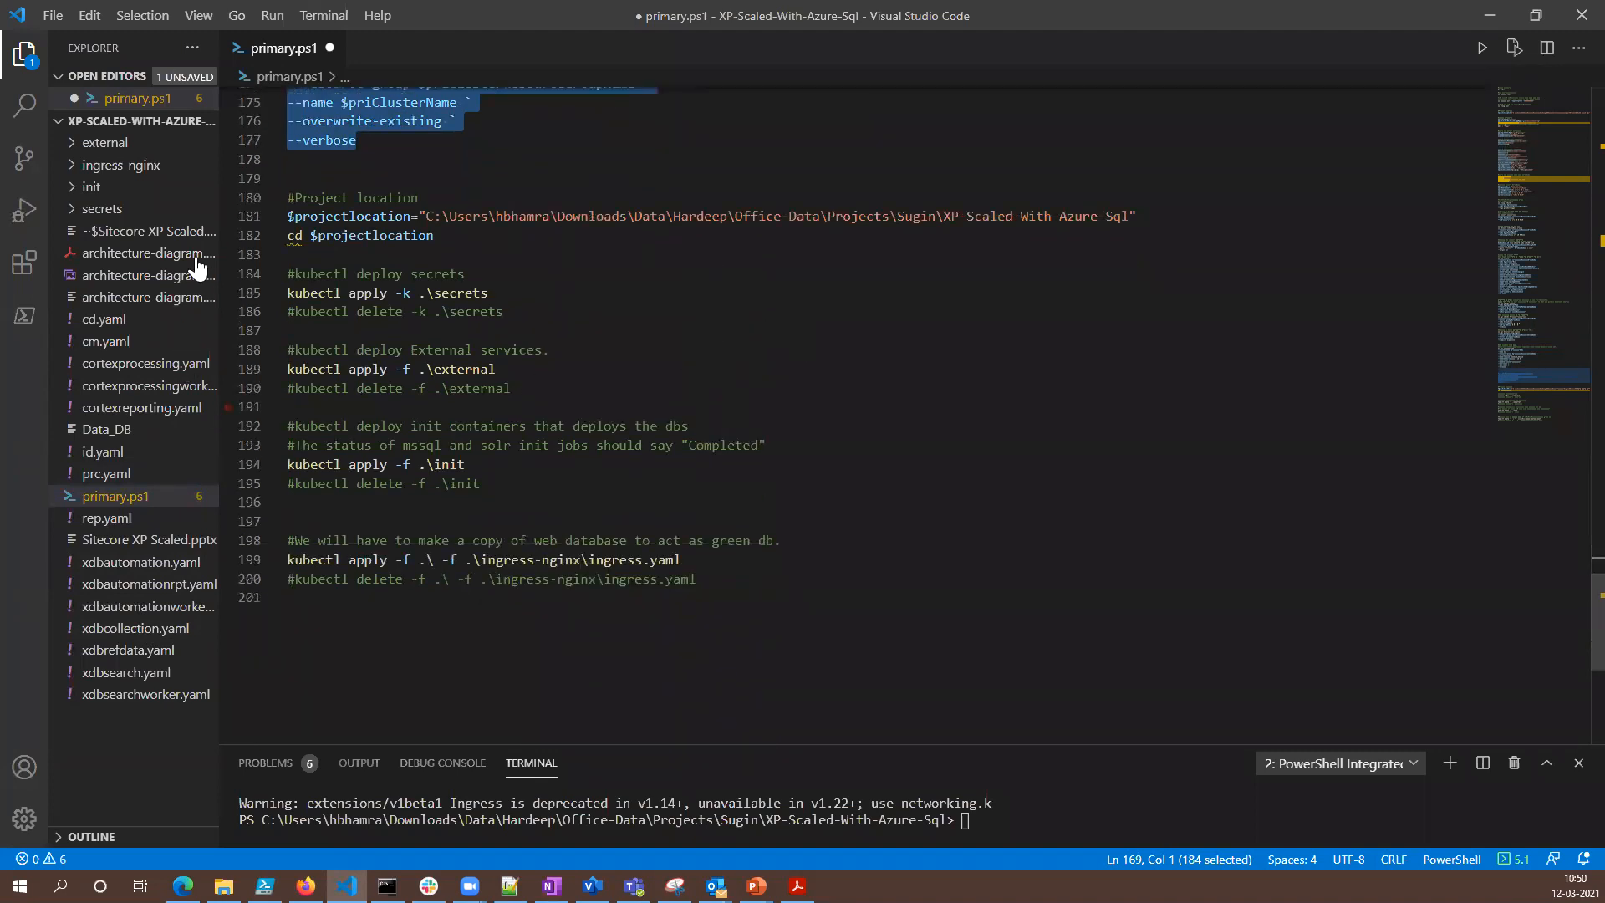
# - Expand the secrets folder in a widened file tree and examine the SQL server name in sitecore-databaseservername.txt
pyautogui.moveTo(219, 205); pyautogui.dragTo(346, 209)
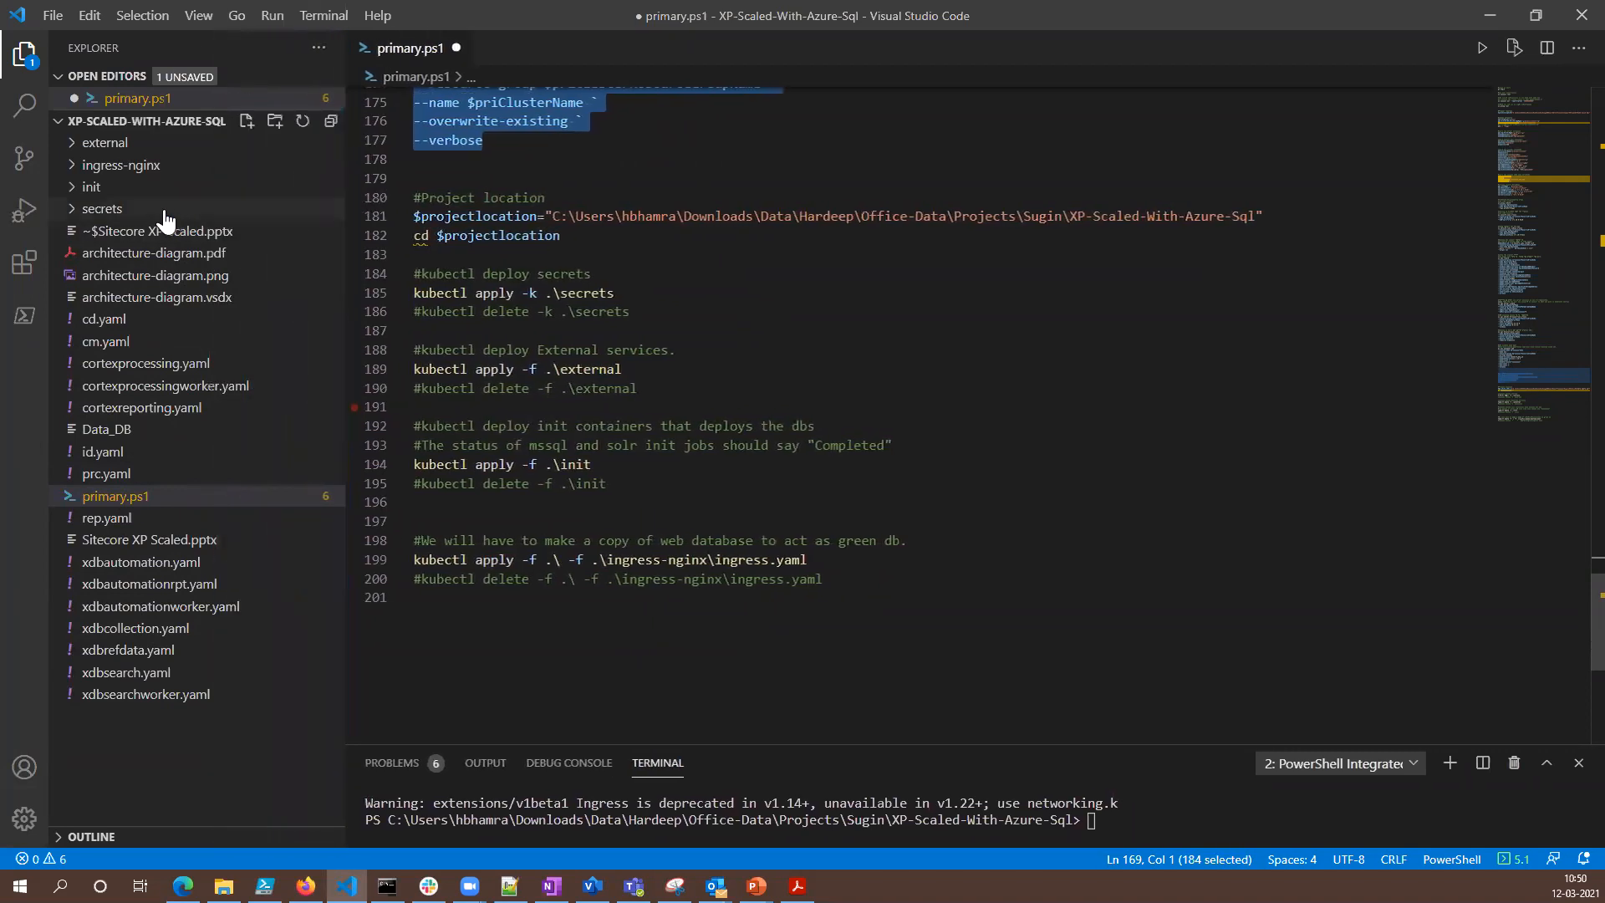
pyautogui.click(85, 209)
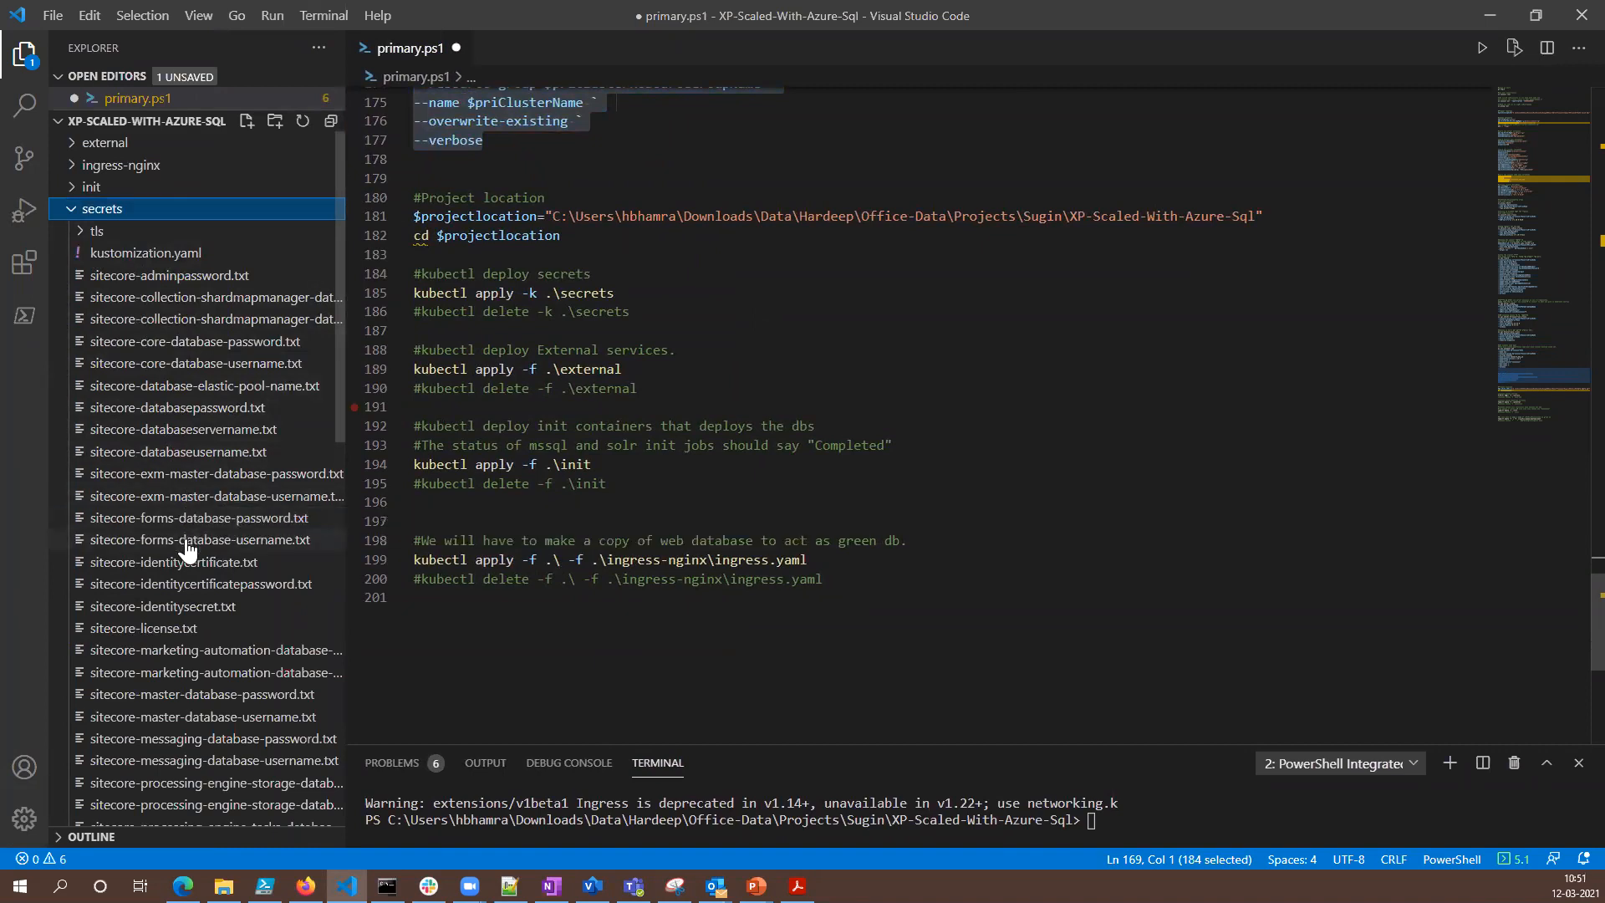
pyautogui.click(201, 429)
pyautogui.moveTo(669, 96); pyautogui.dragTo(413, 96)
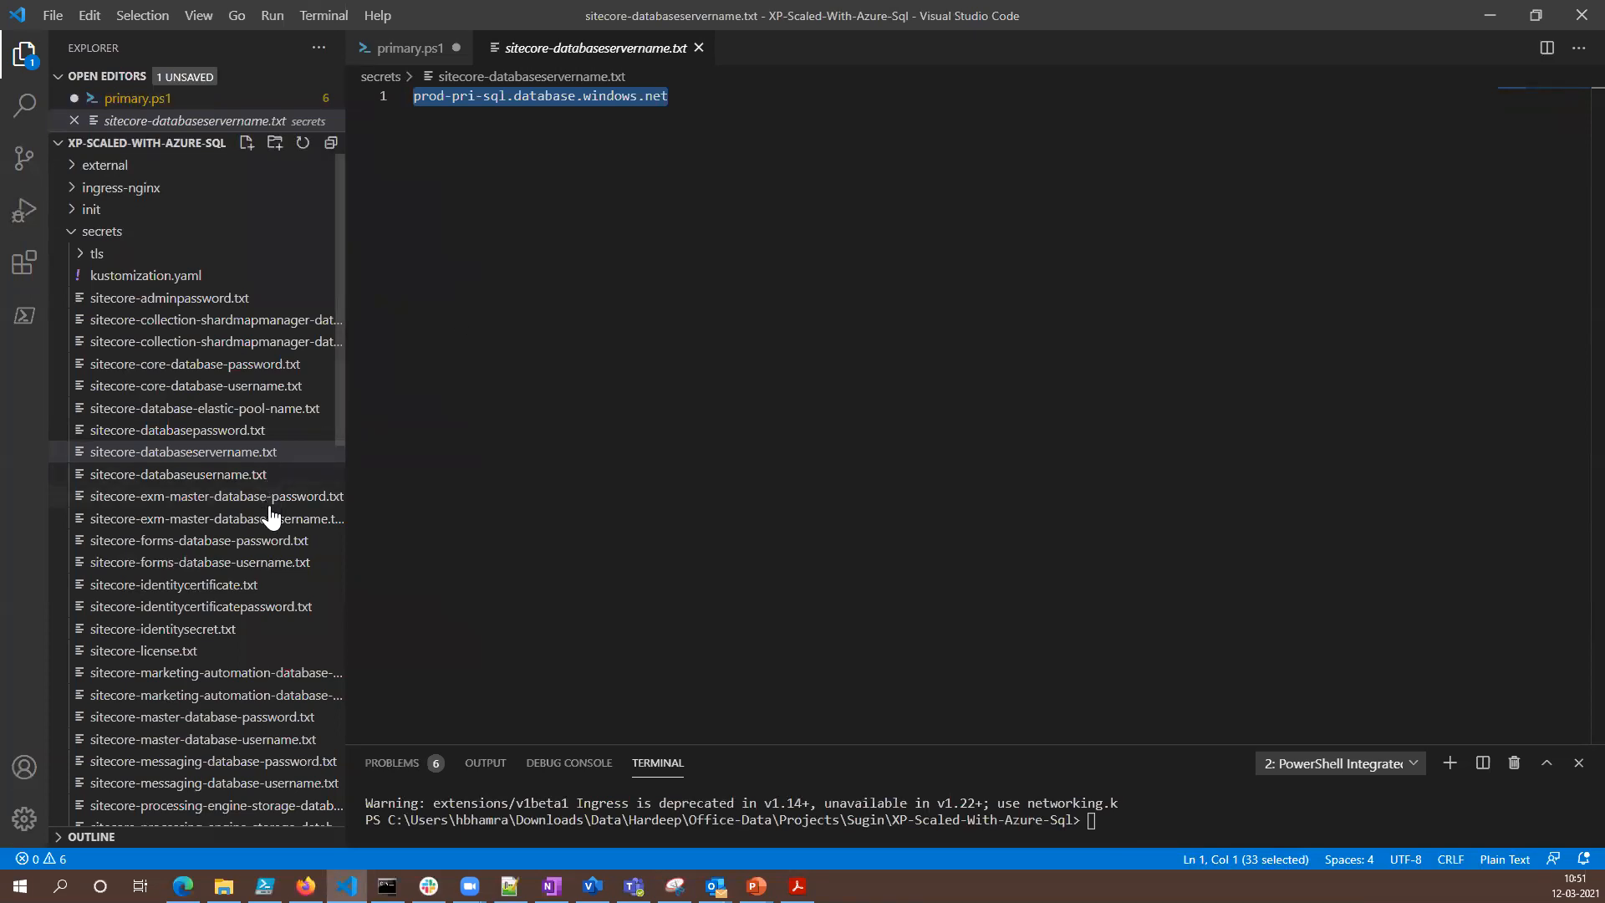
# - Review the secret files for the database username, database password, server name and elastic pool name
pyautogui.click(254, 477)
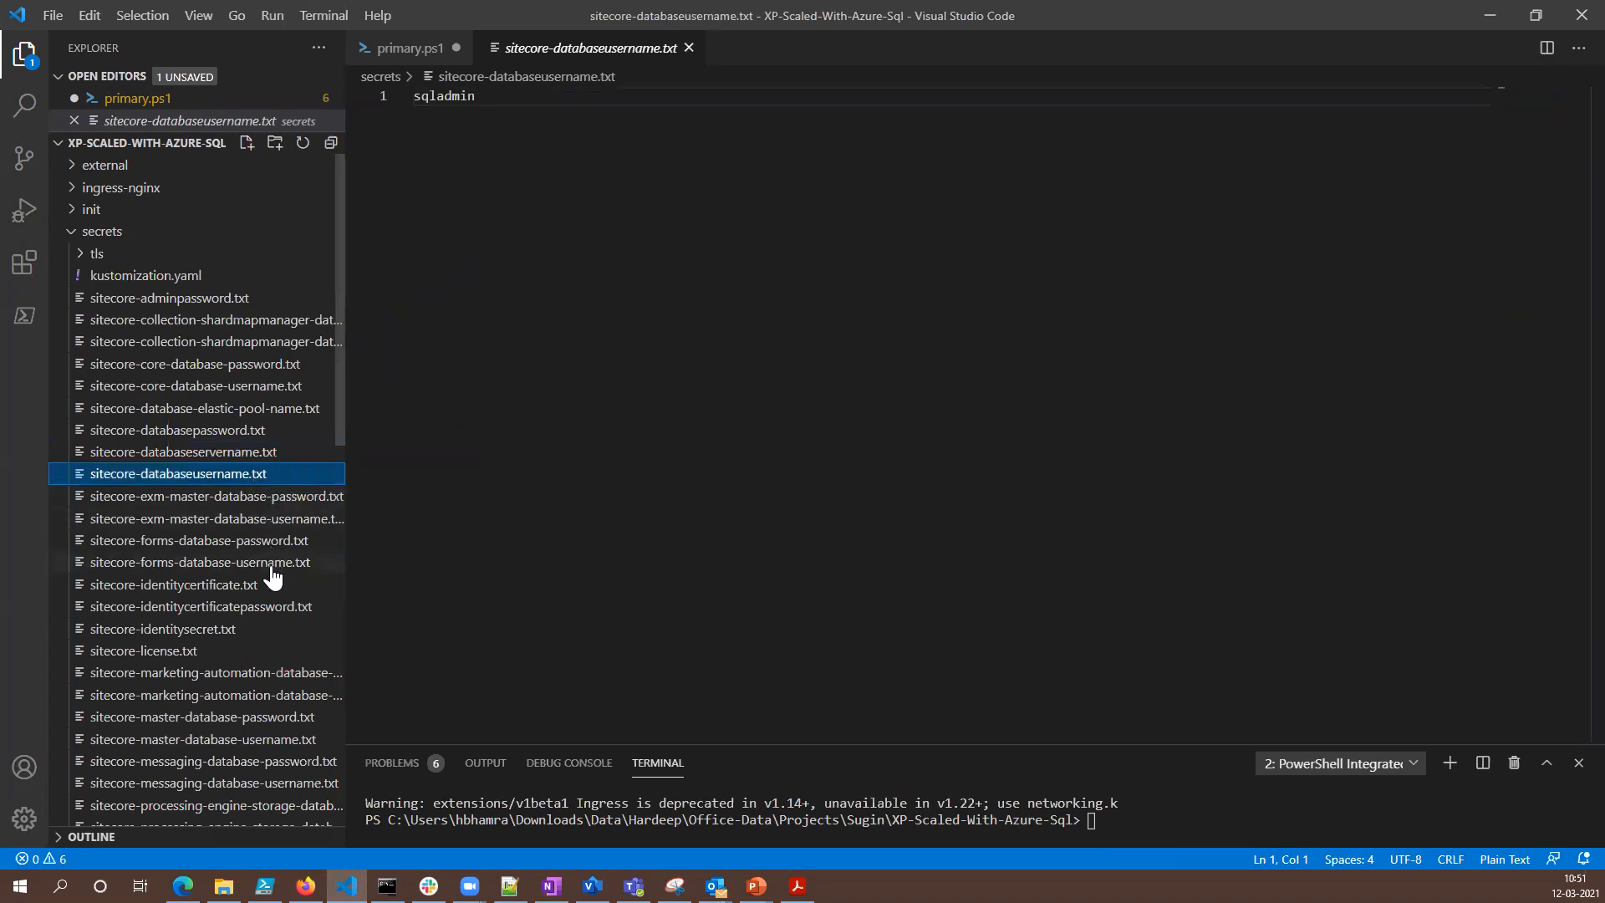
pyautogui.click(241, 409)
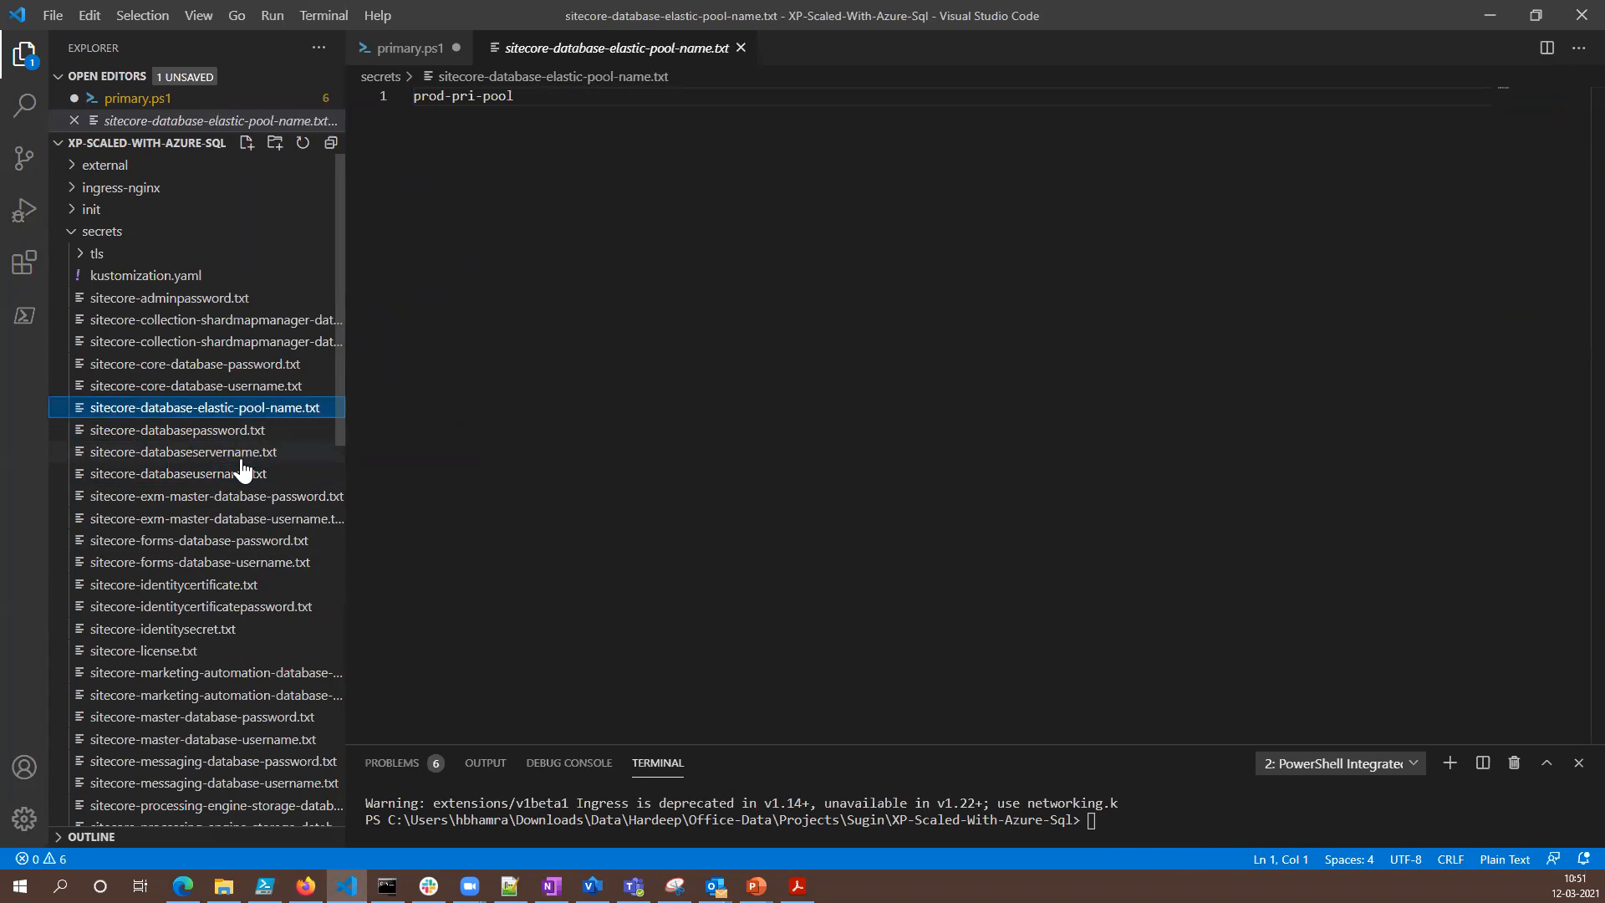
pyautogui.click(238, 431)
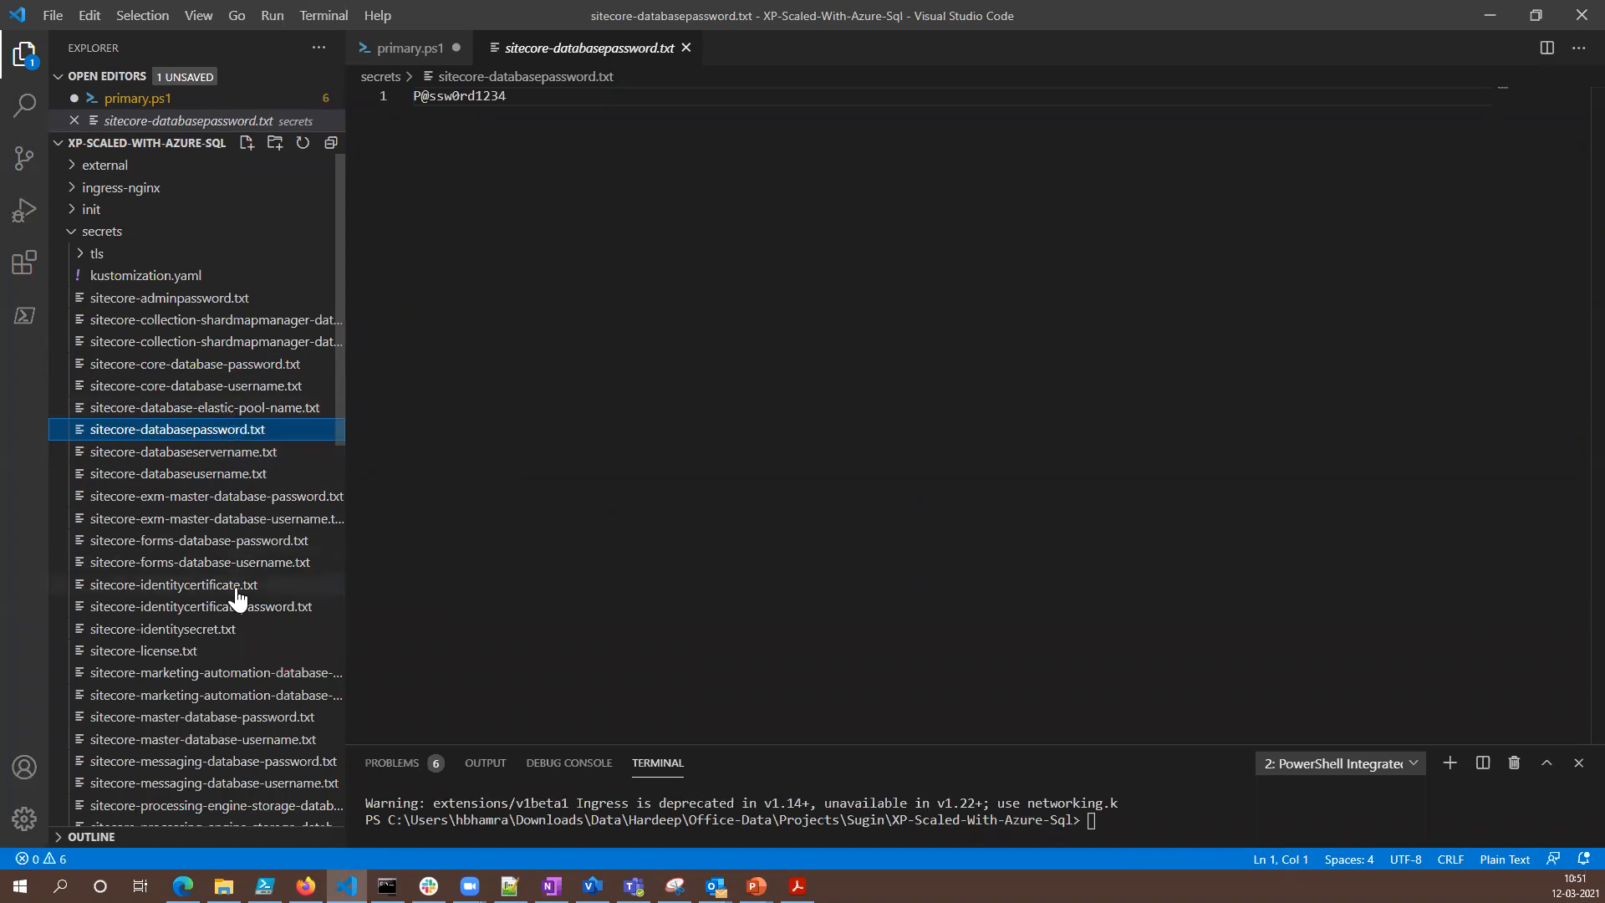
pyautogui.click(242, 479)
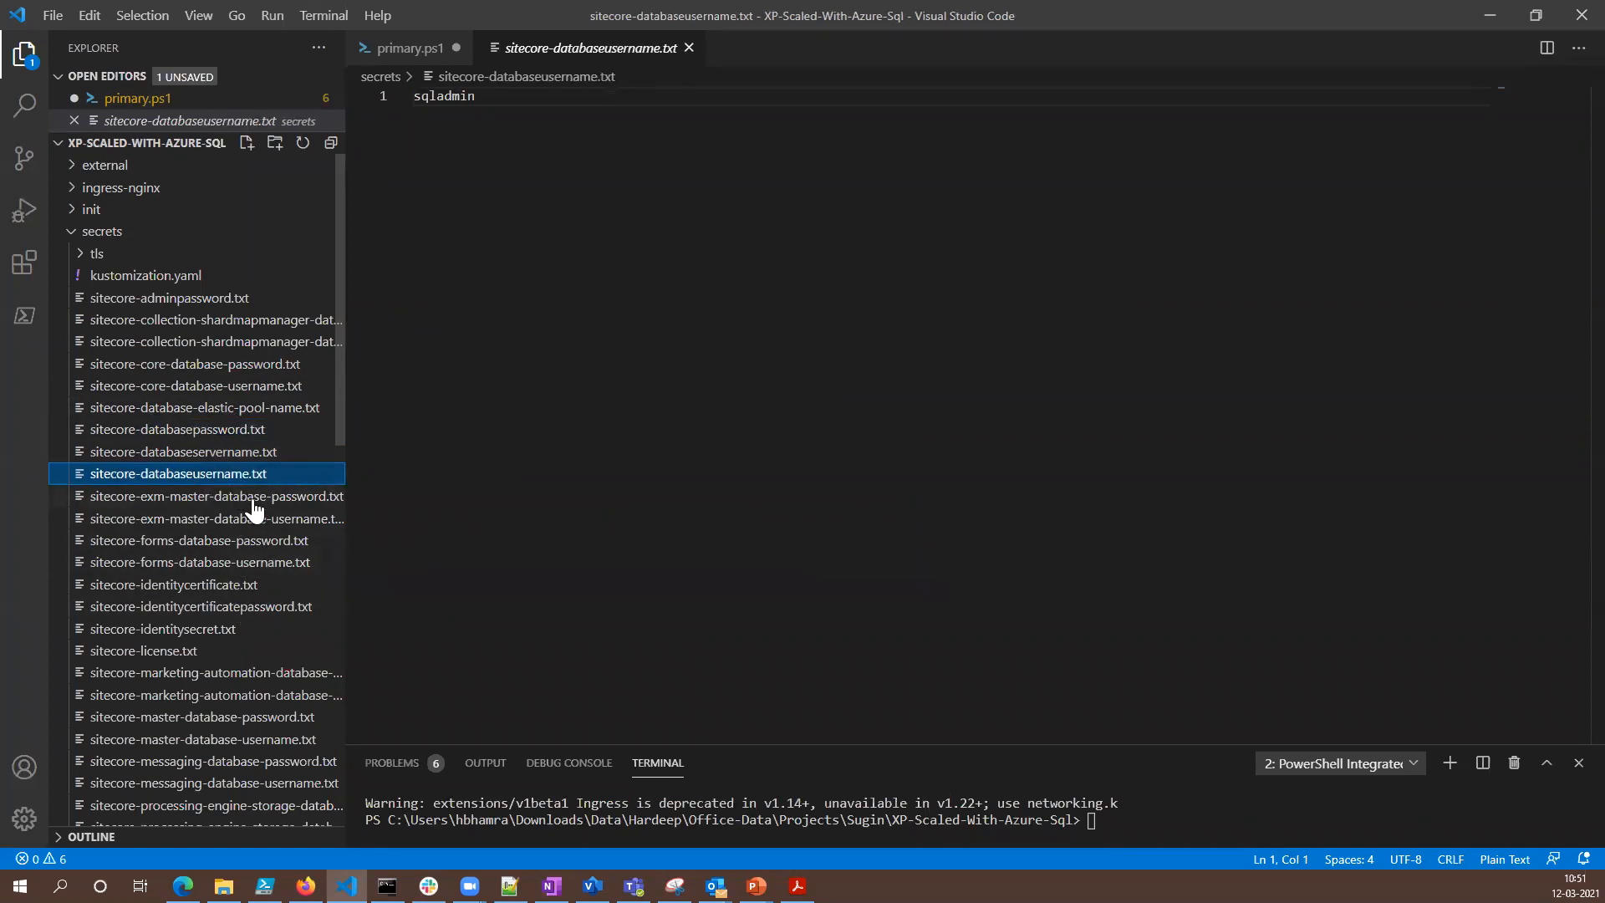
pyautogui.click(240, 454)
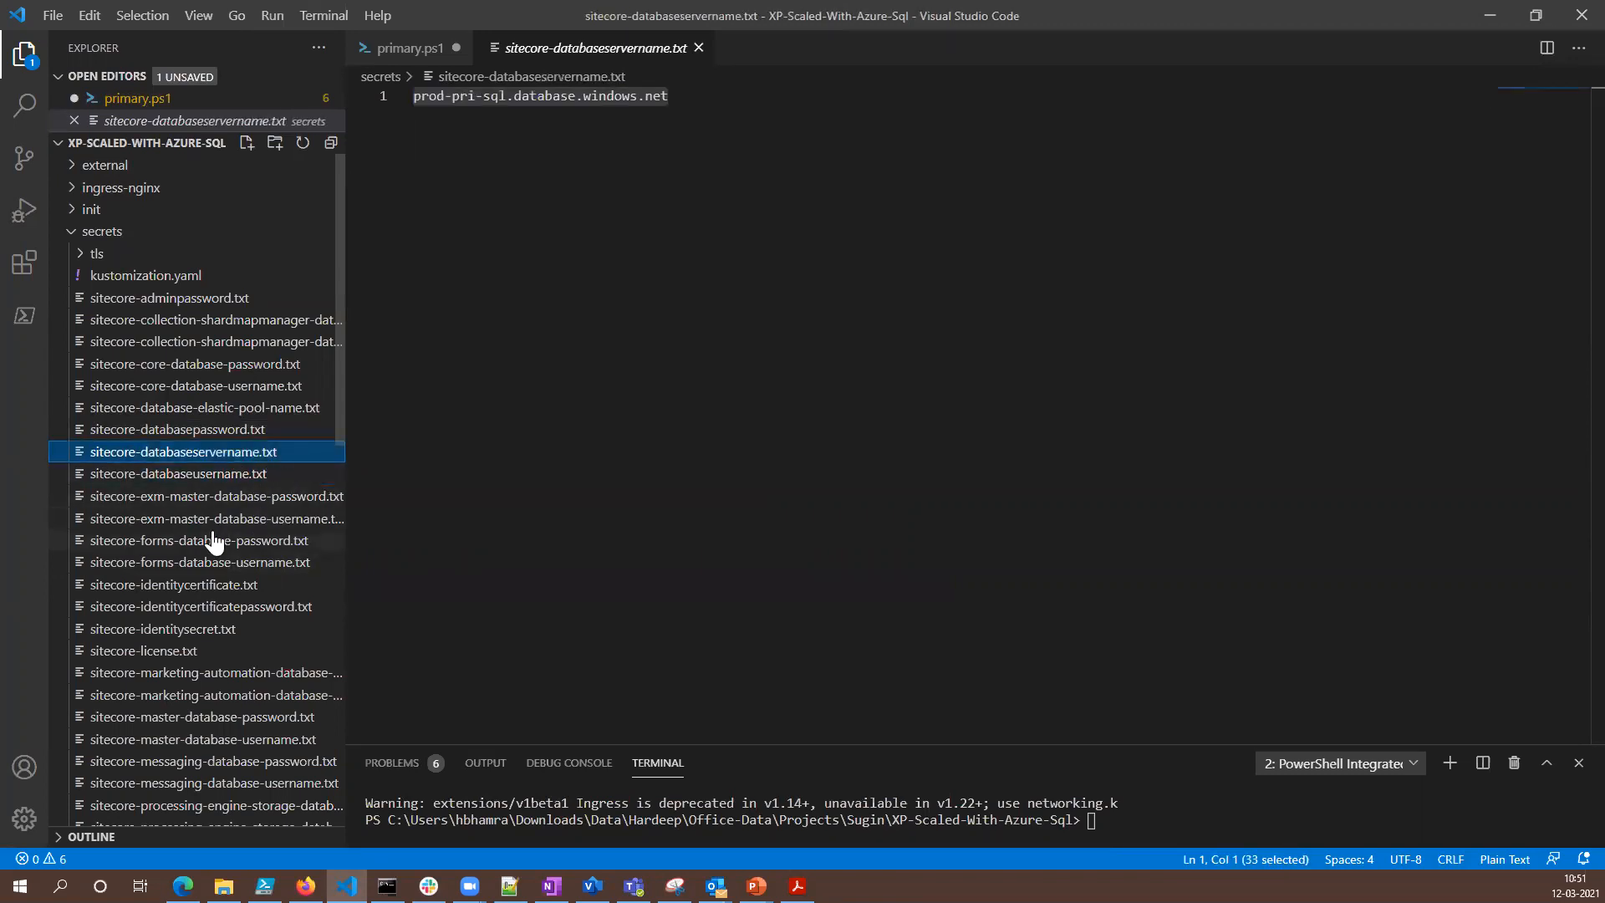
pyautogui.click(213, 431)
pyautogui.click(209, 407)
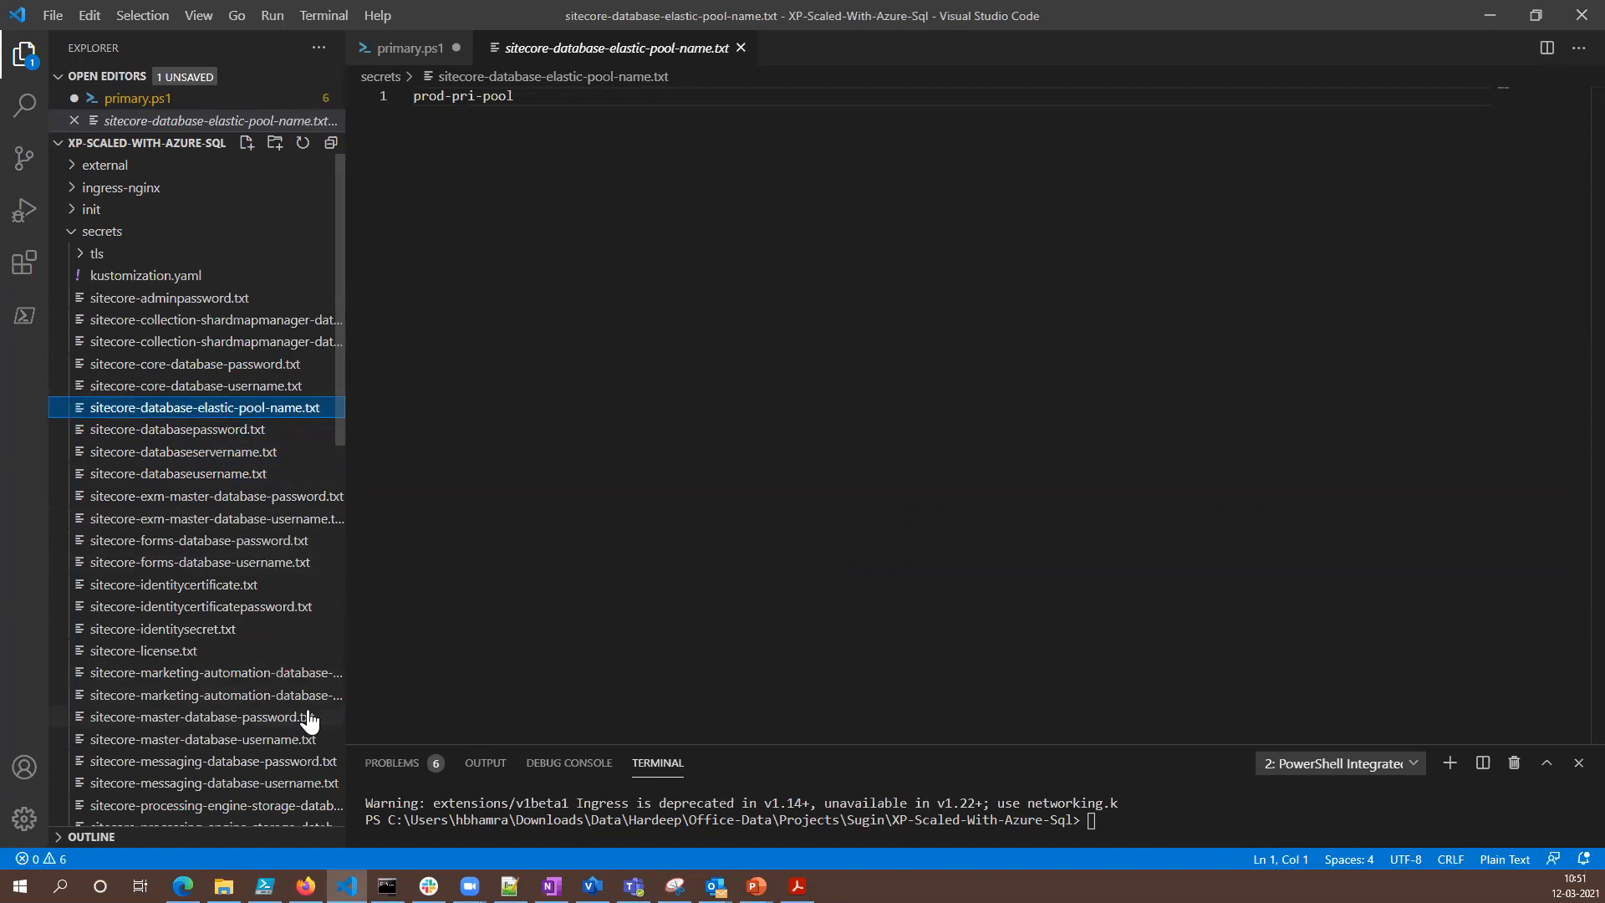
# - Inspect the sitecore-identitysecret.txt and sitecore-identitycertificatepassword.txt files, collapse the secrets folder and return to primary.ps1
pyautogui.moveTo(344, 462); pyautogui.dragTo(411, 465)
pyautogui.scroll(-3, 251, 526)
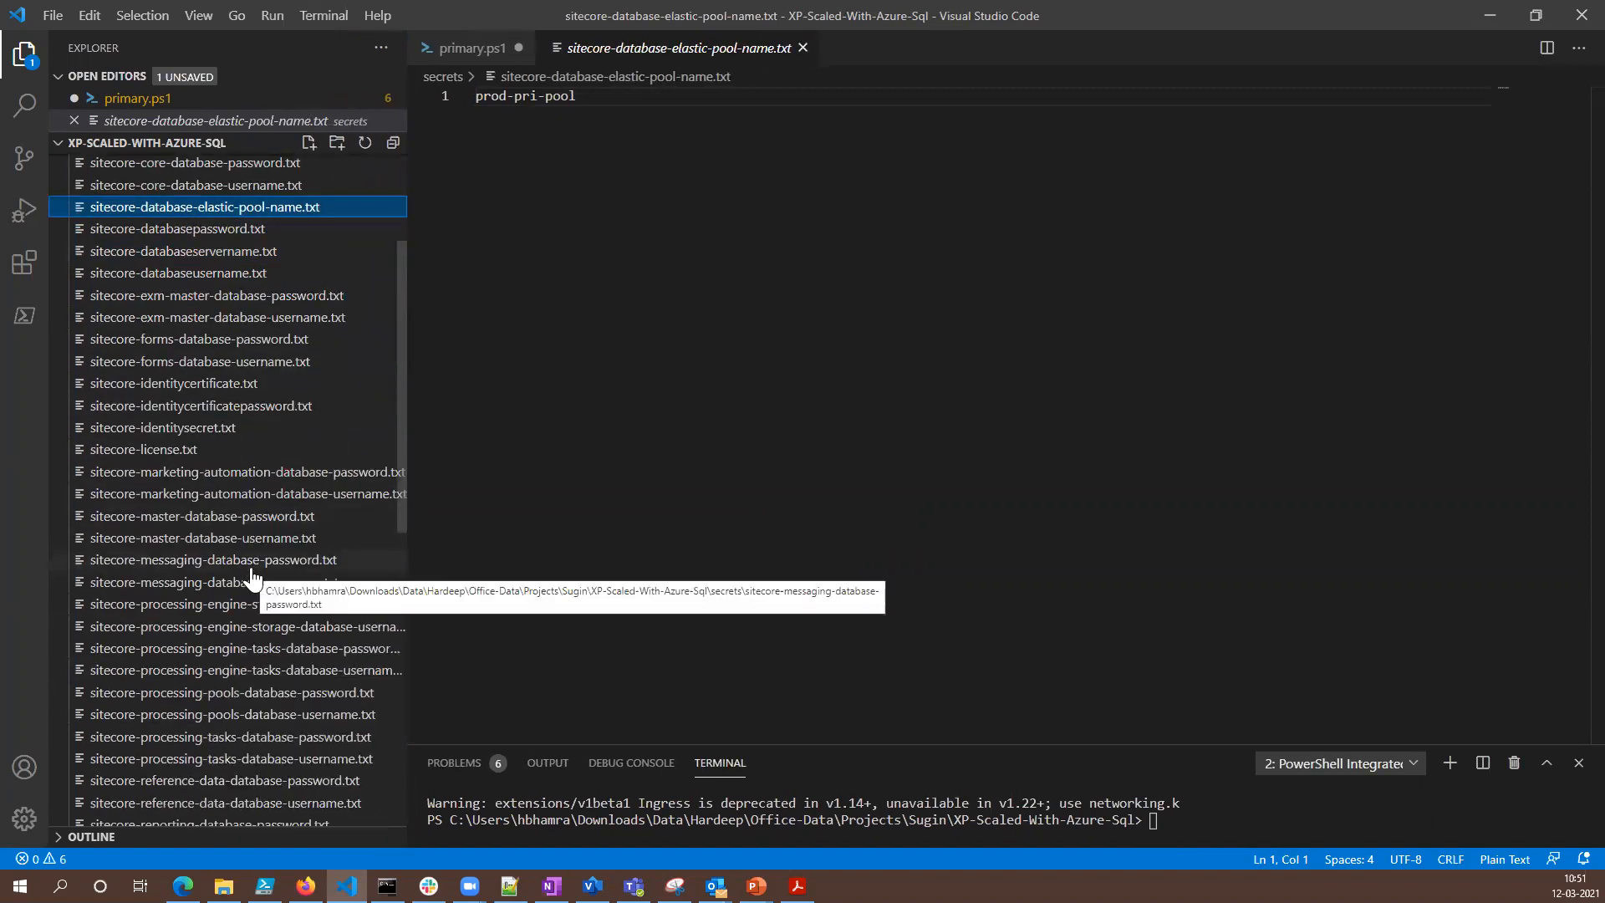
pyautogui.click(192, 430)
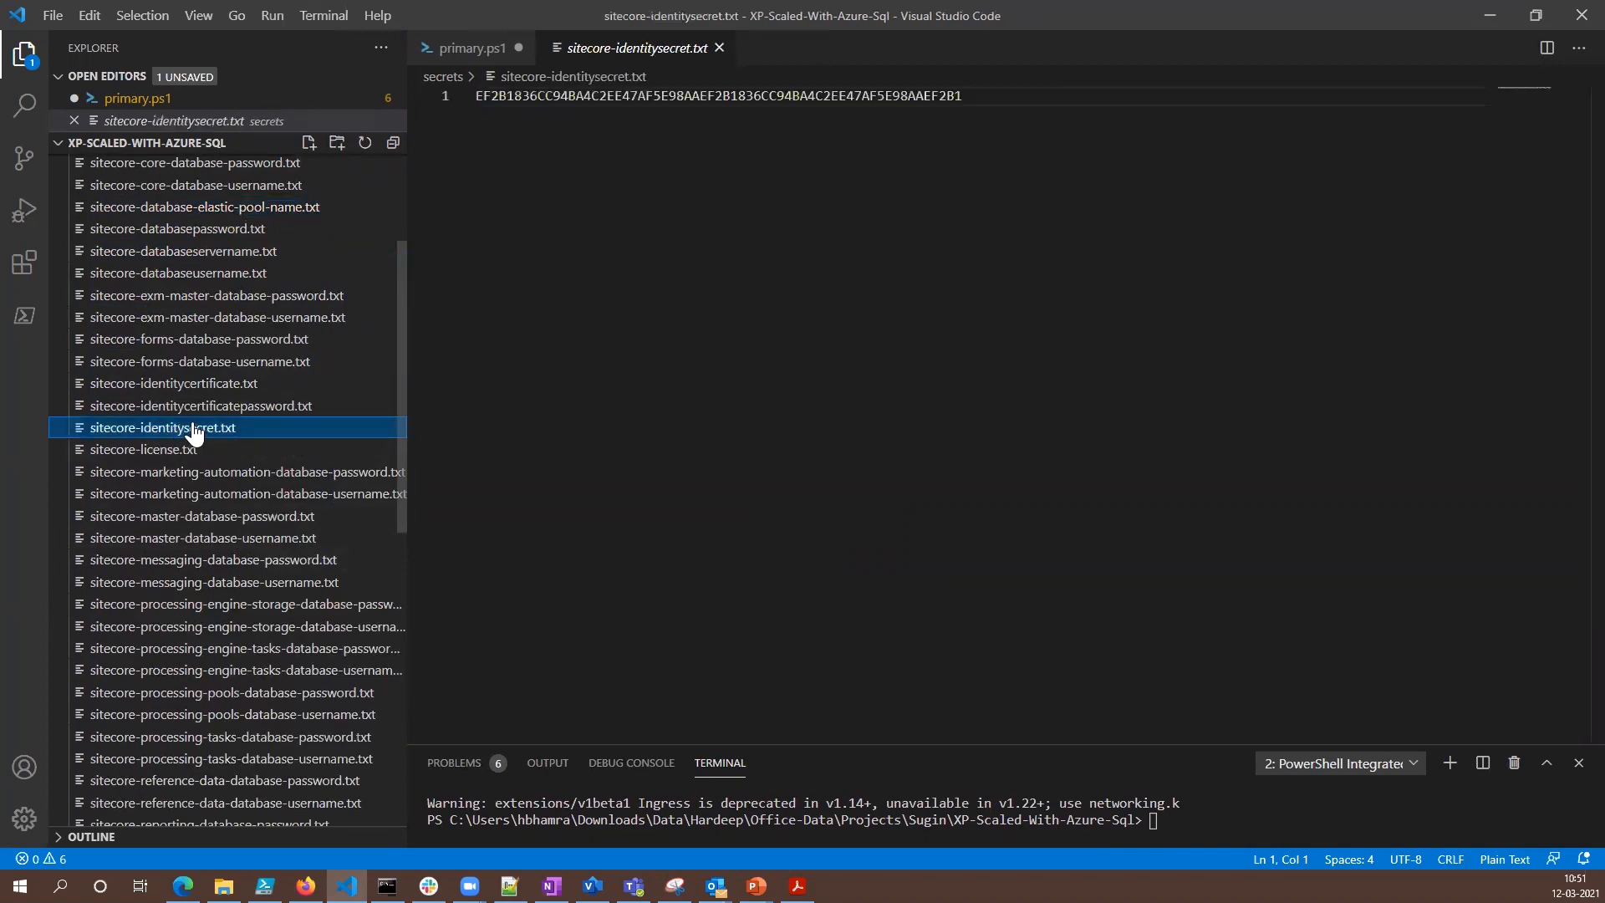
pyautogui.click(219, 407)
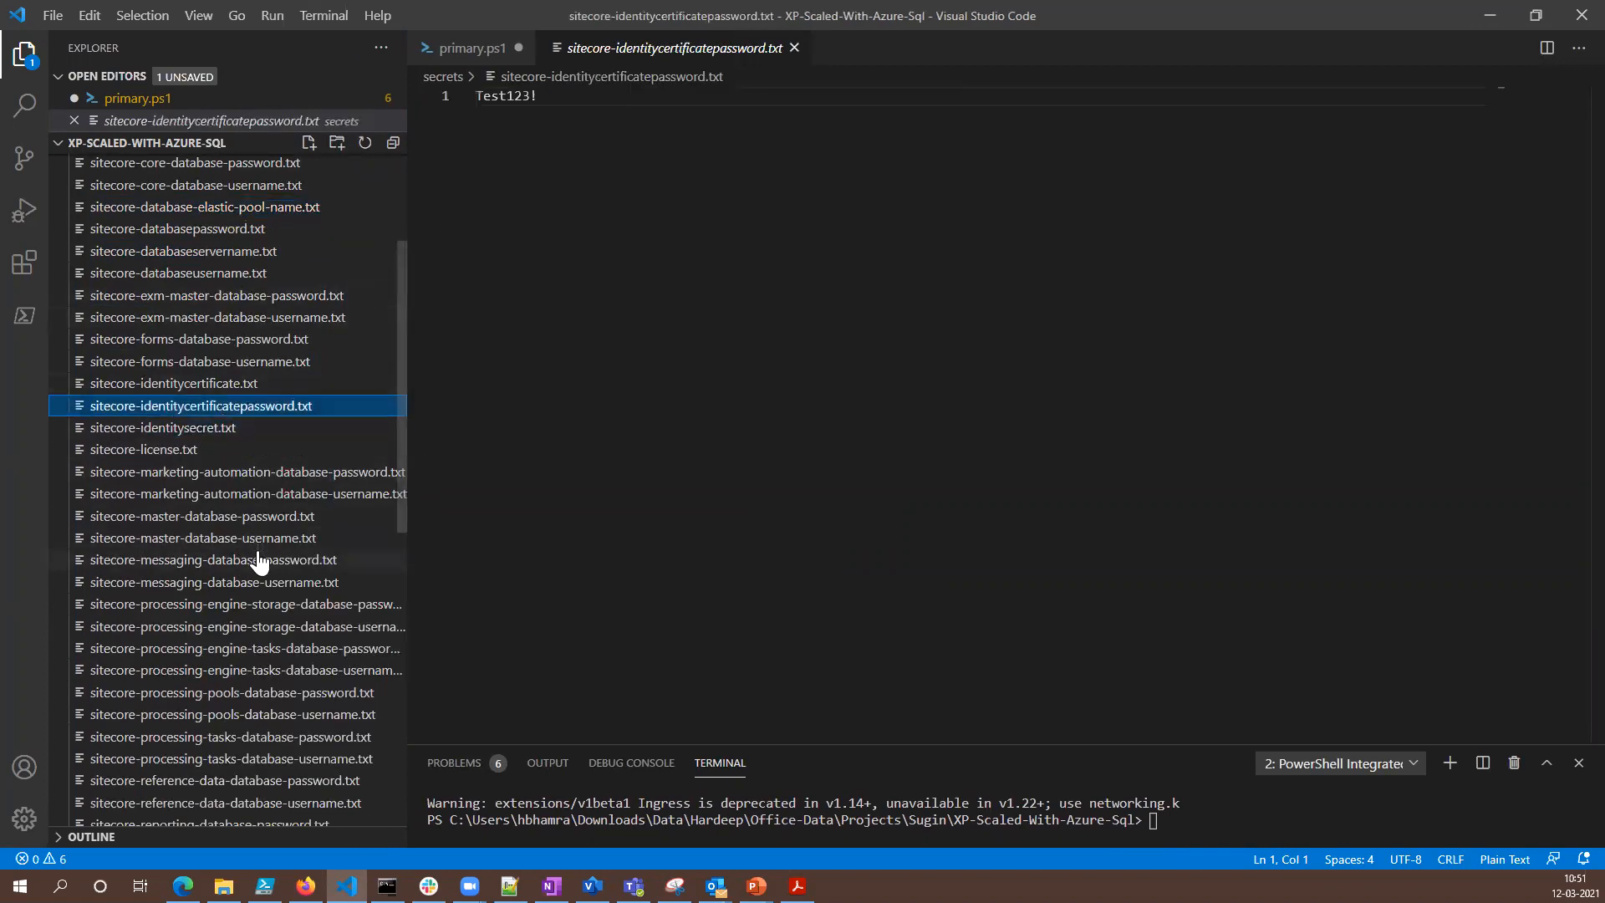
pyautogui.scroll(2, 260, 563)
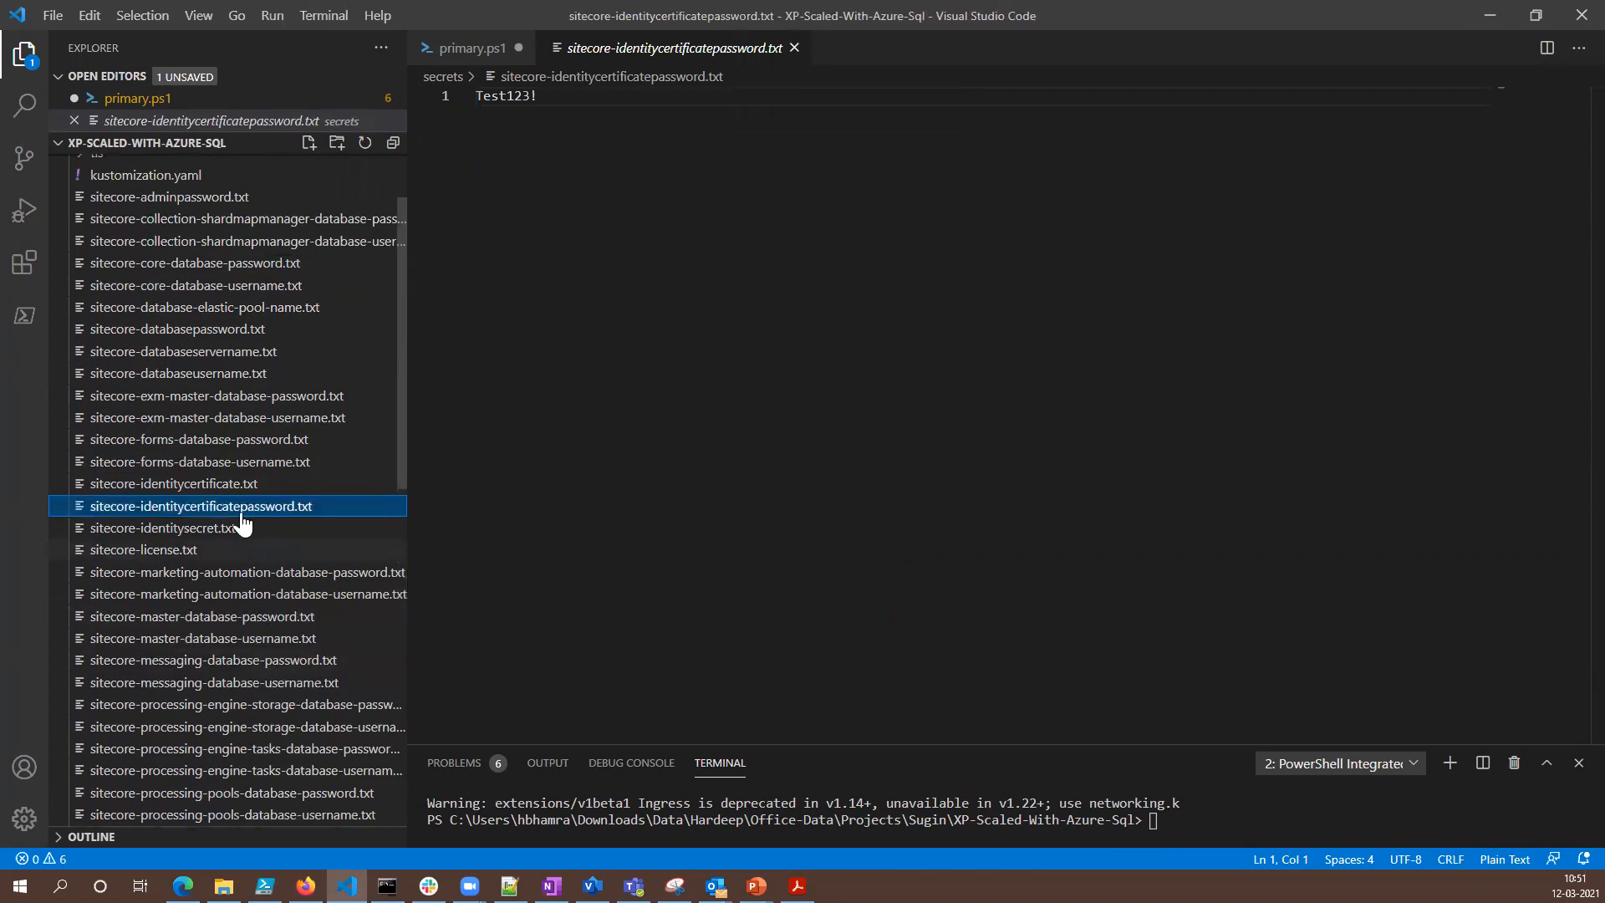
pyautogui.scroll(1, 232, 662)
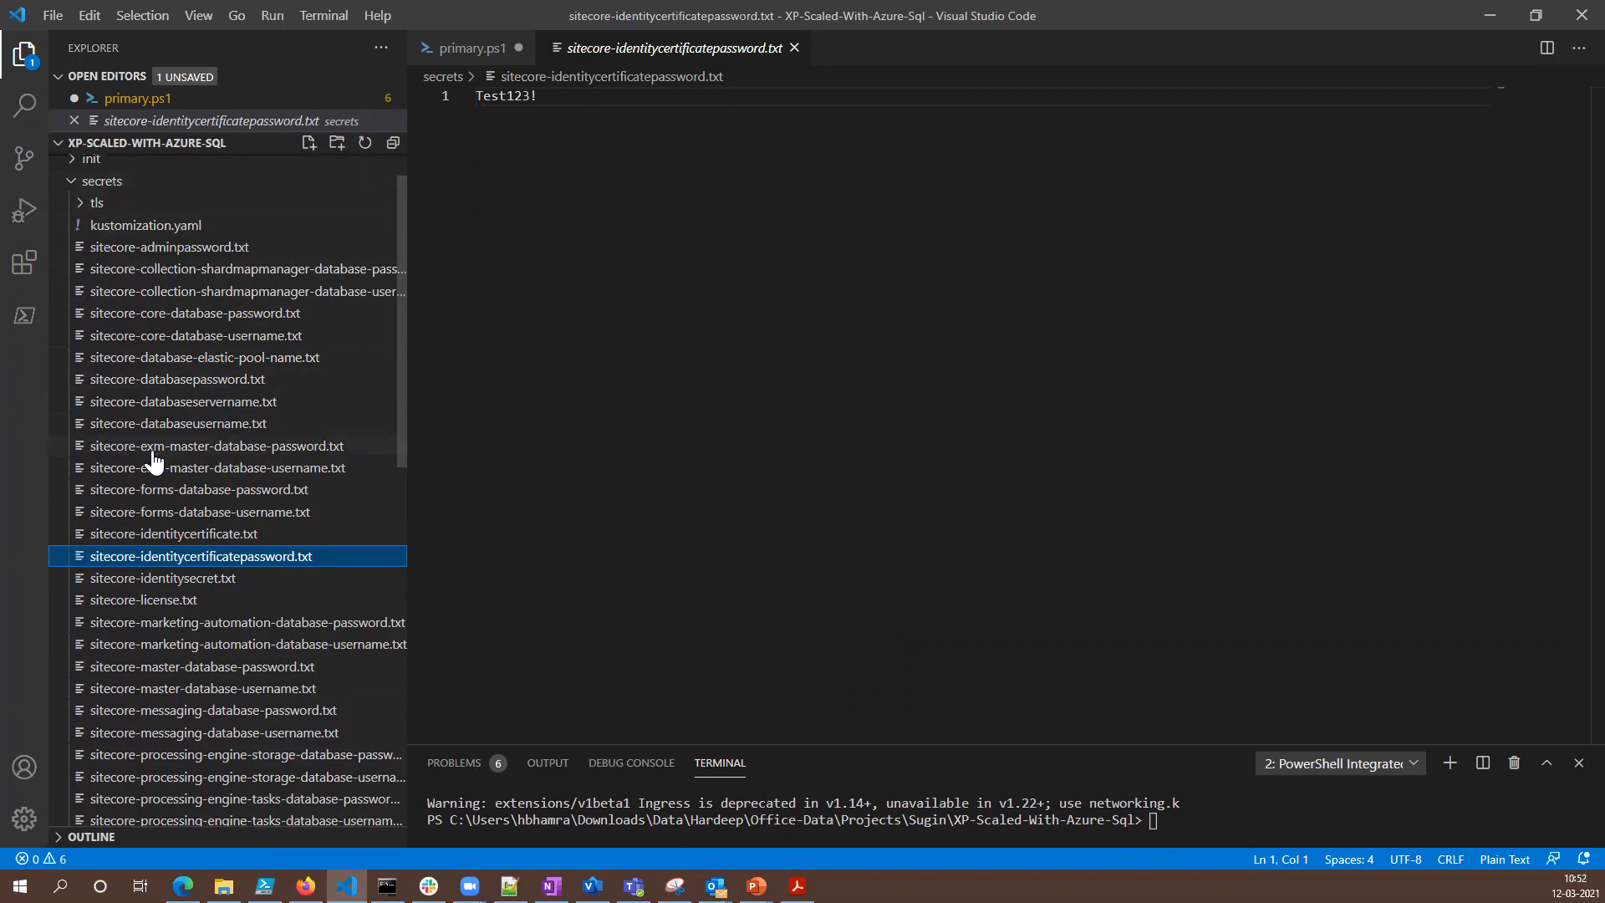
pyautogui.click(72, 182)
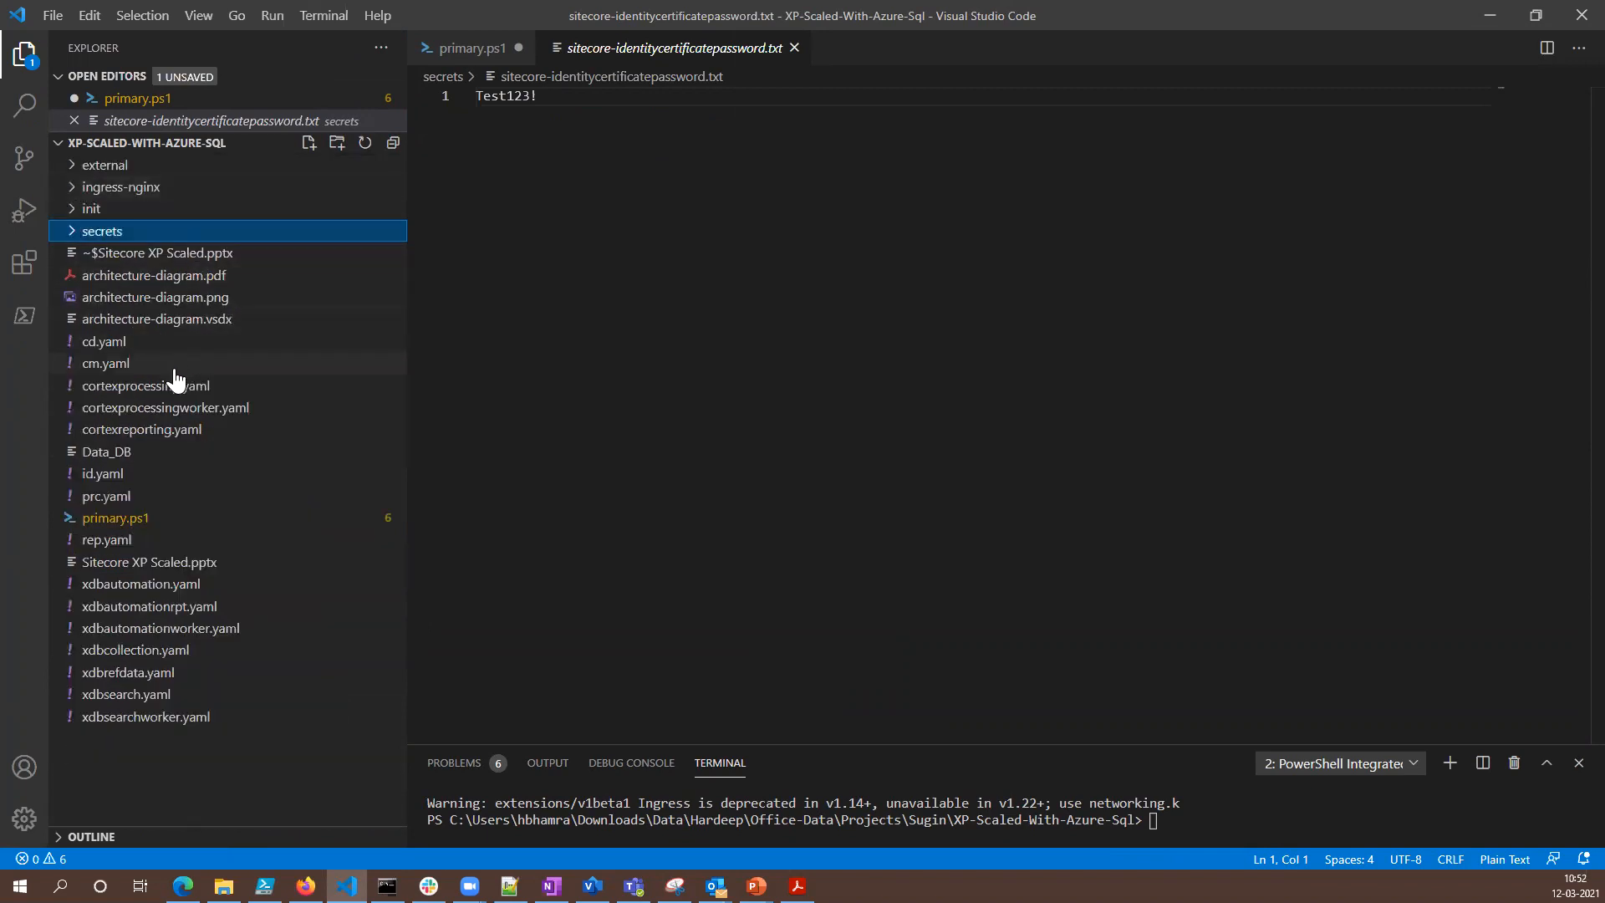
pyautogui.click(125, 518)
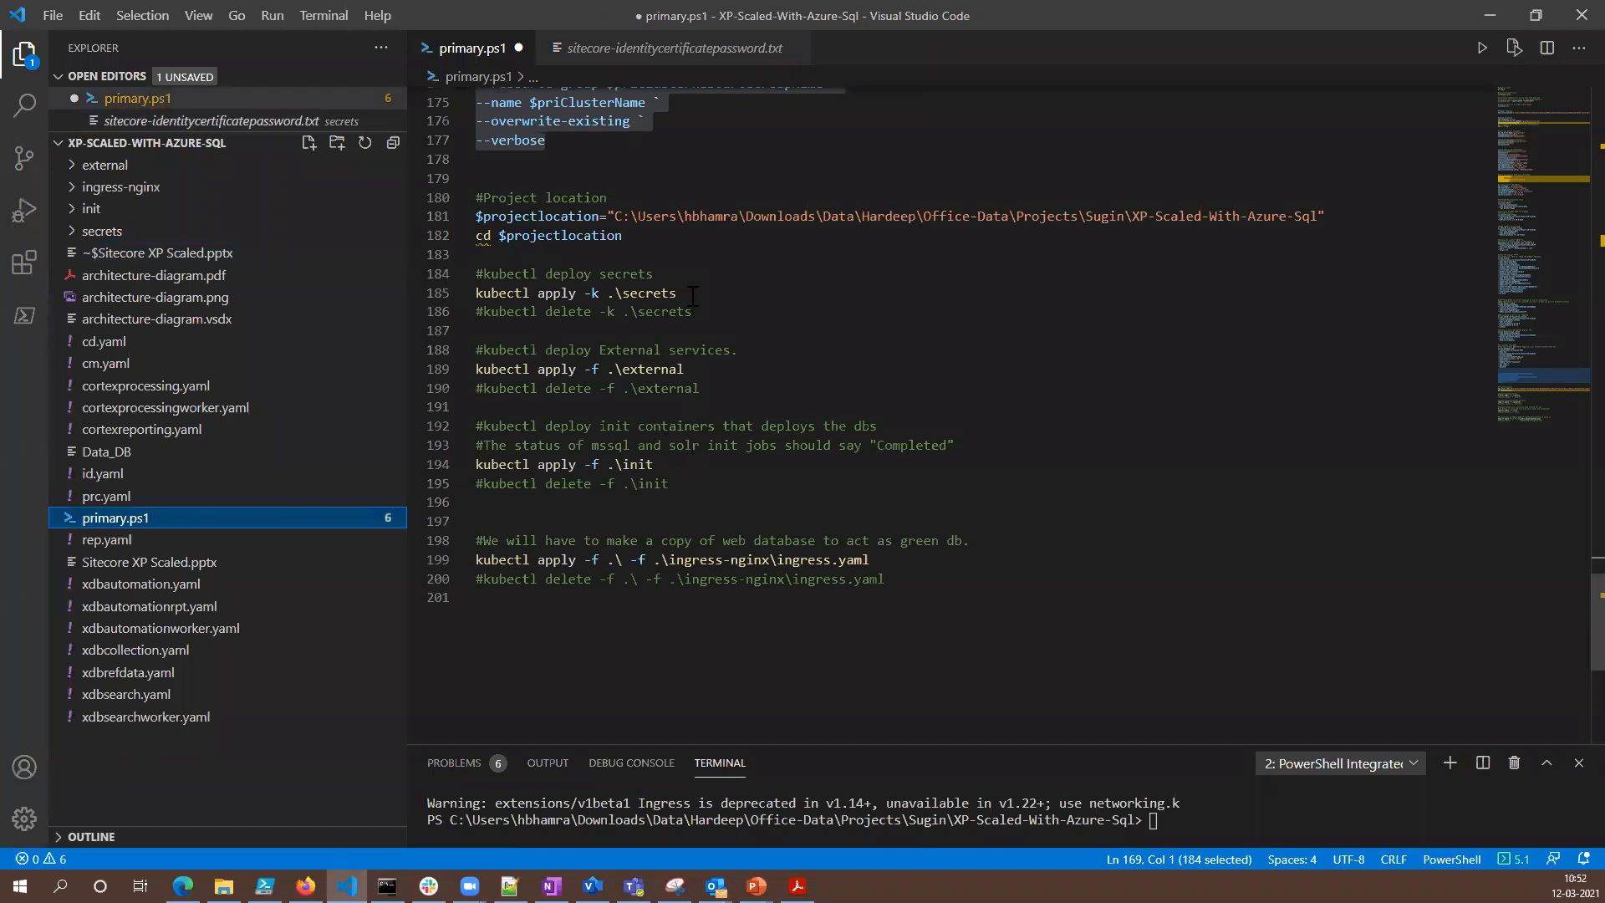
# - Switch to Command Prompt and clear the earlier output with cls
pyautogui.click(387, 886)
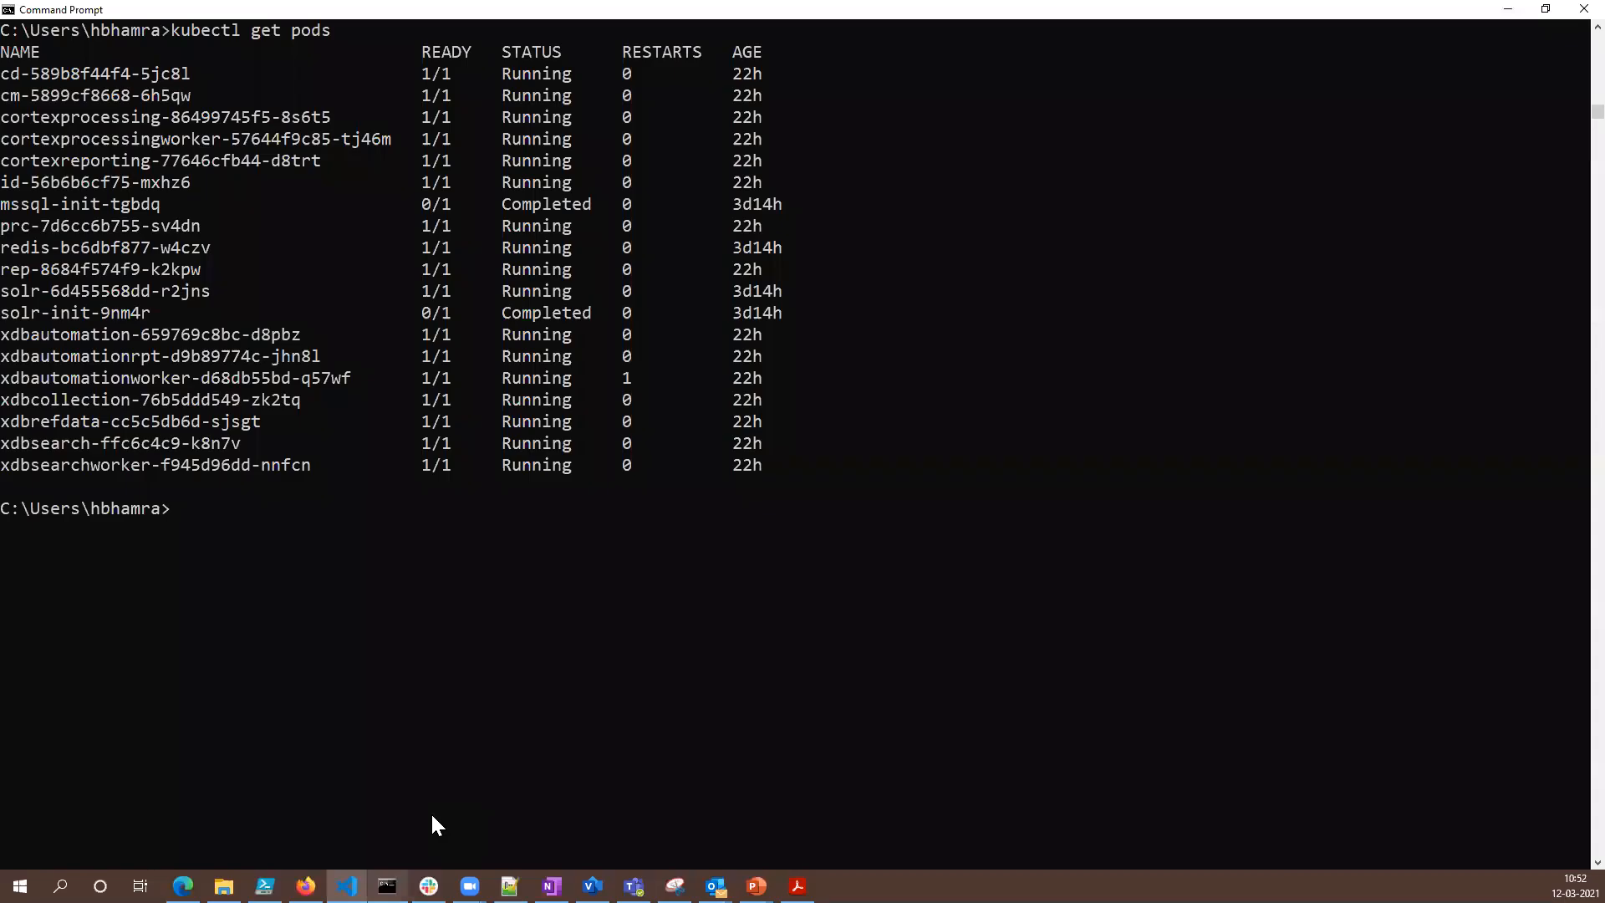
pyautogui.click(925, 549)
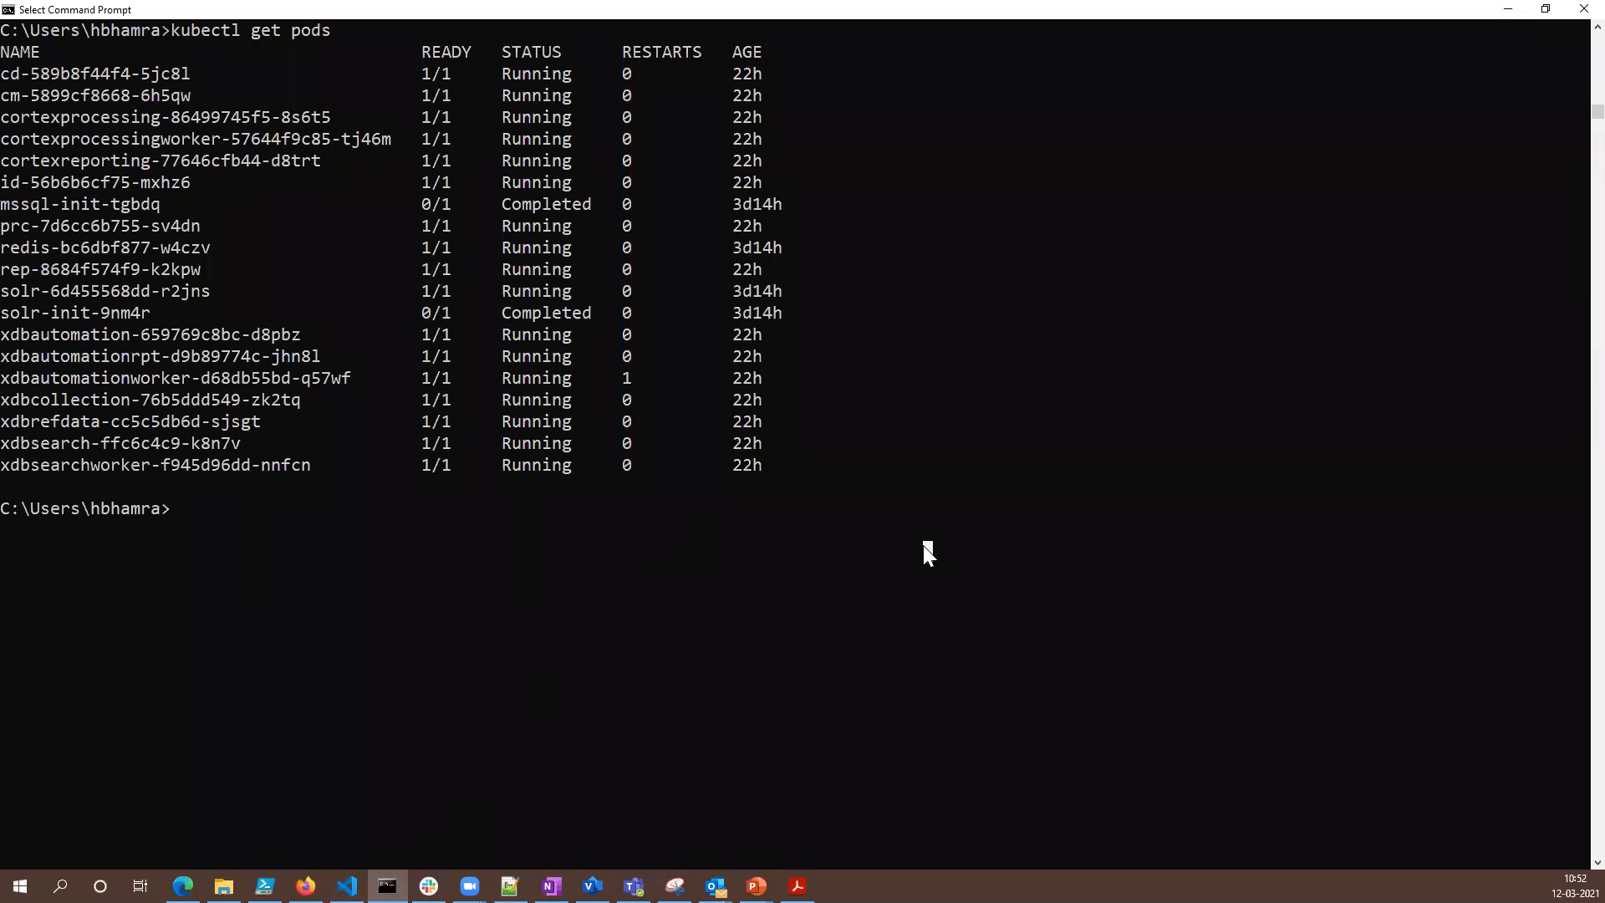
pyautogui.press('Escape')
pyautogui.write('cls')
pyautogui.press('Return')
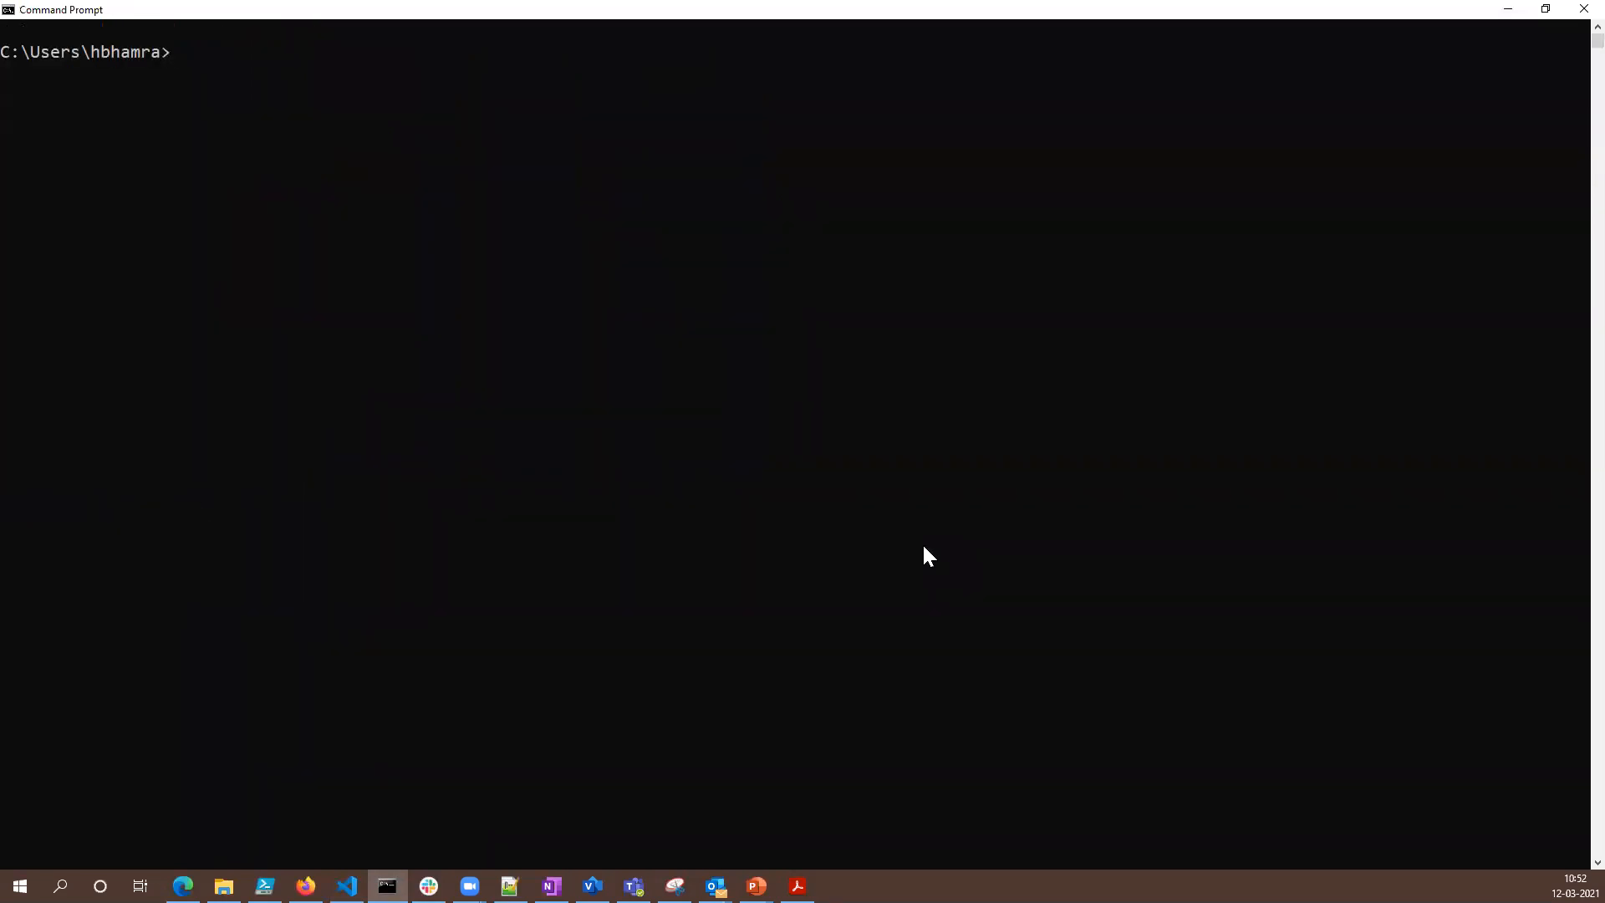
# - List the cluster's secrets with kubectl get secrets and check the data count of the sitecore-database entry
pyautogui.write('kubectl get secrets')
pyautogui.press('Return')
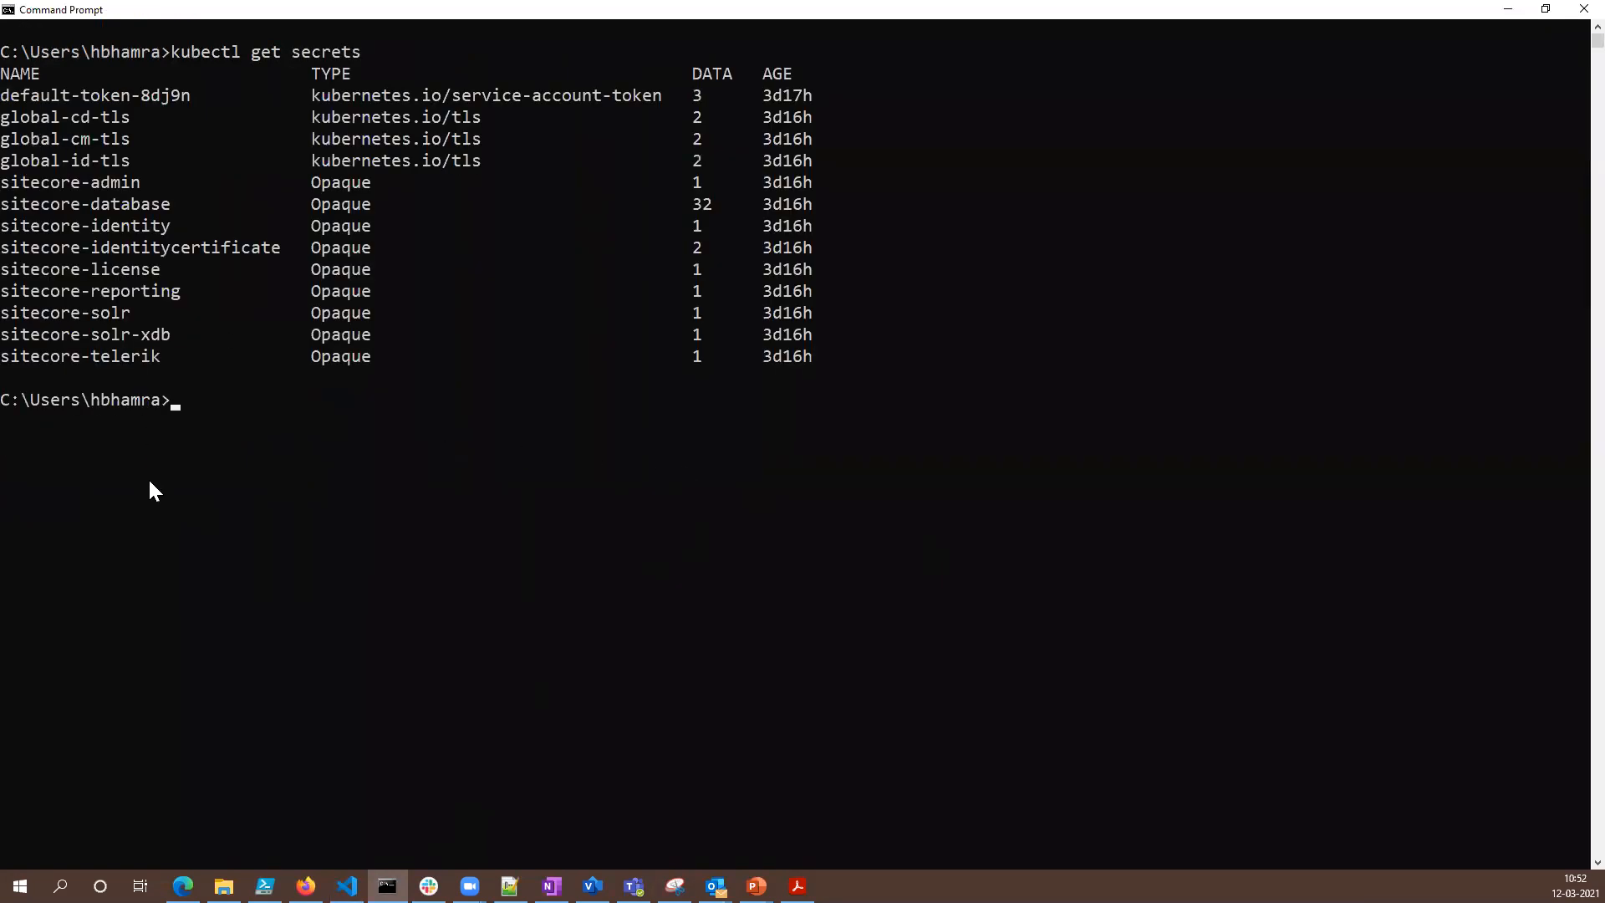
pyautogui.moveTo(5, 206); pyautogui.dragTo(175, 197)
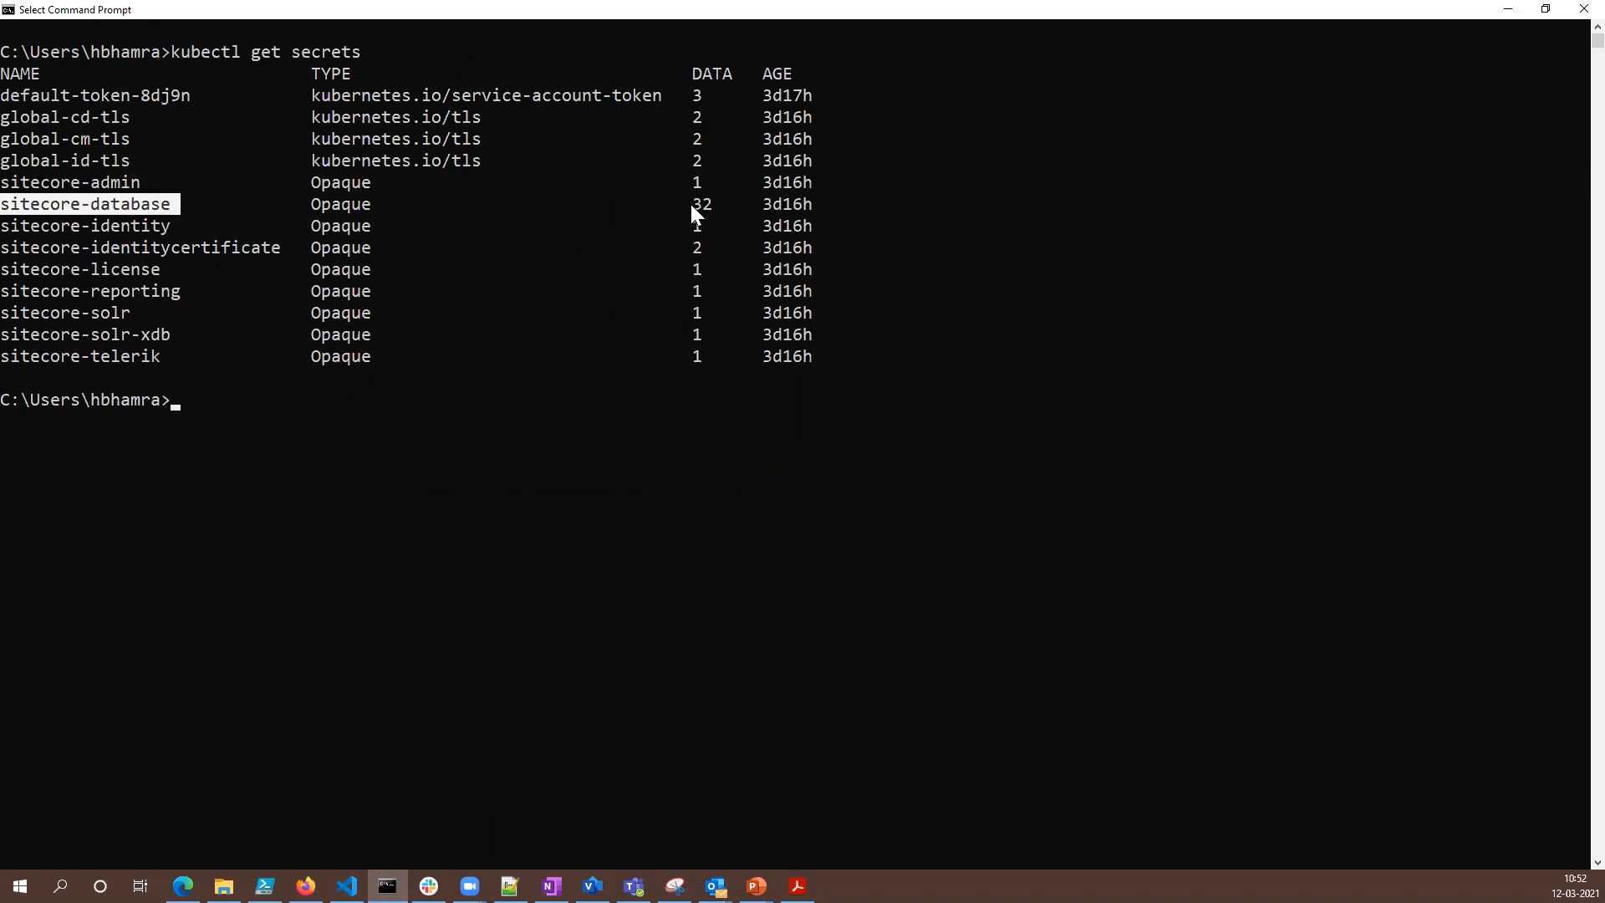
pyautogui.moveTo(716, 204); pyautogui.dragTo(698, 204)
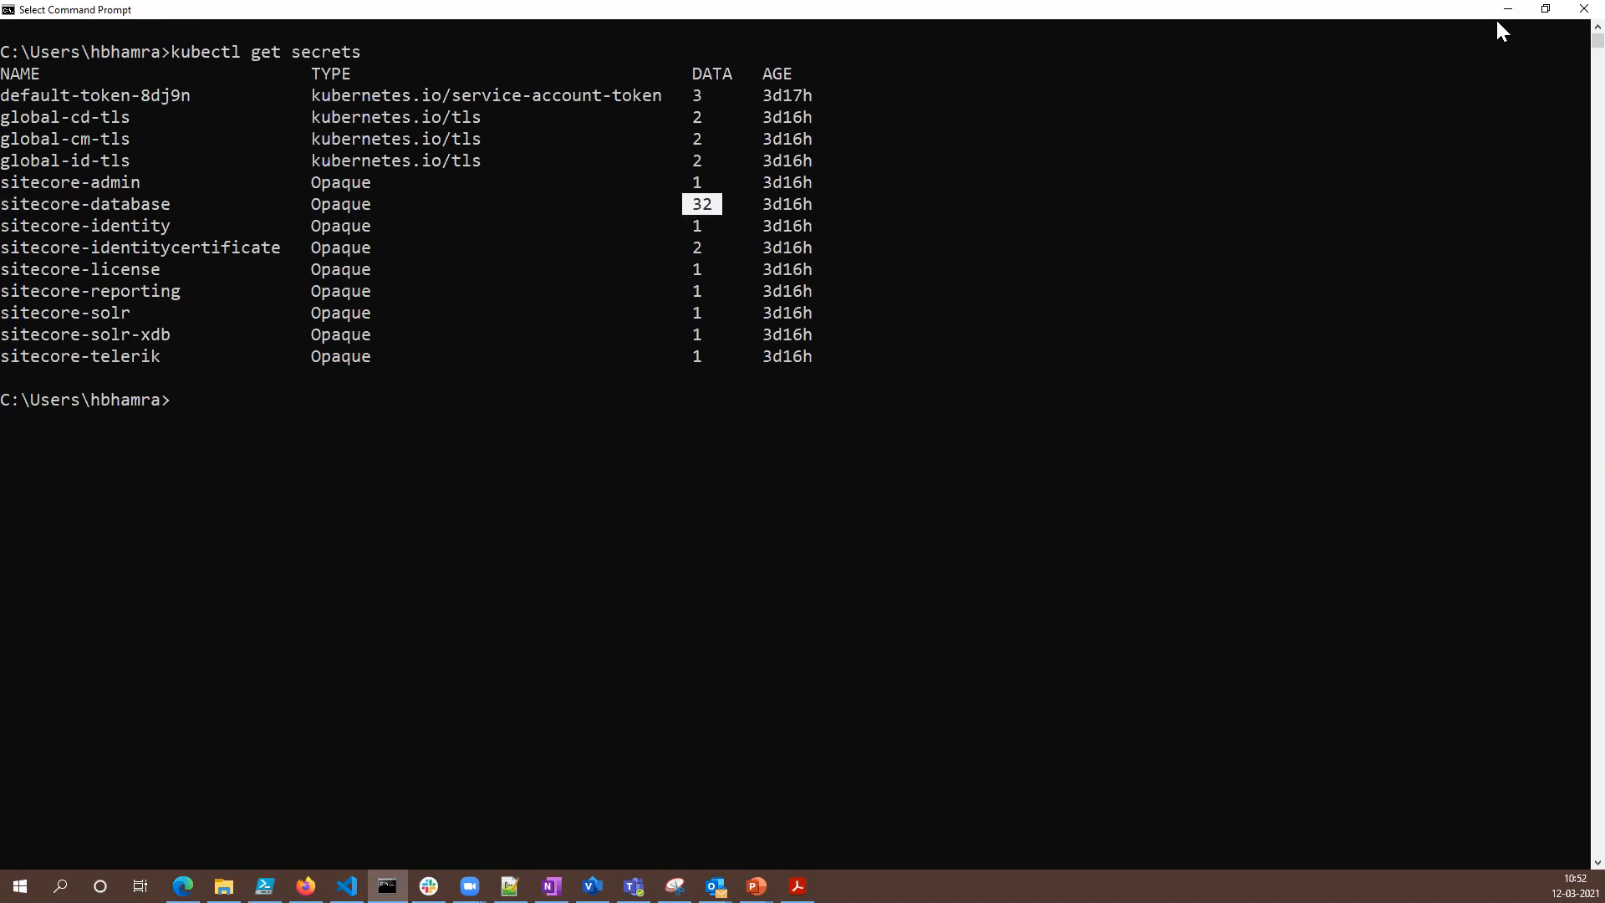
# - Switch back to Visual Studio Code and review the sitecore-database file list in kustomization.yaml within the secrets folder
pyautogui.hotkey('alt', 'Tab')
pyautogui.click(75, 234)
pyautogui.click(140, 277)
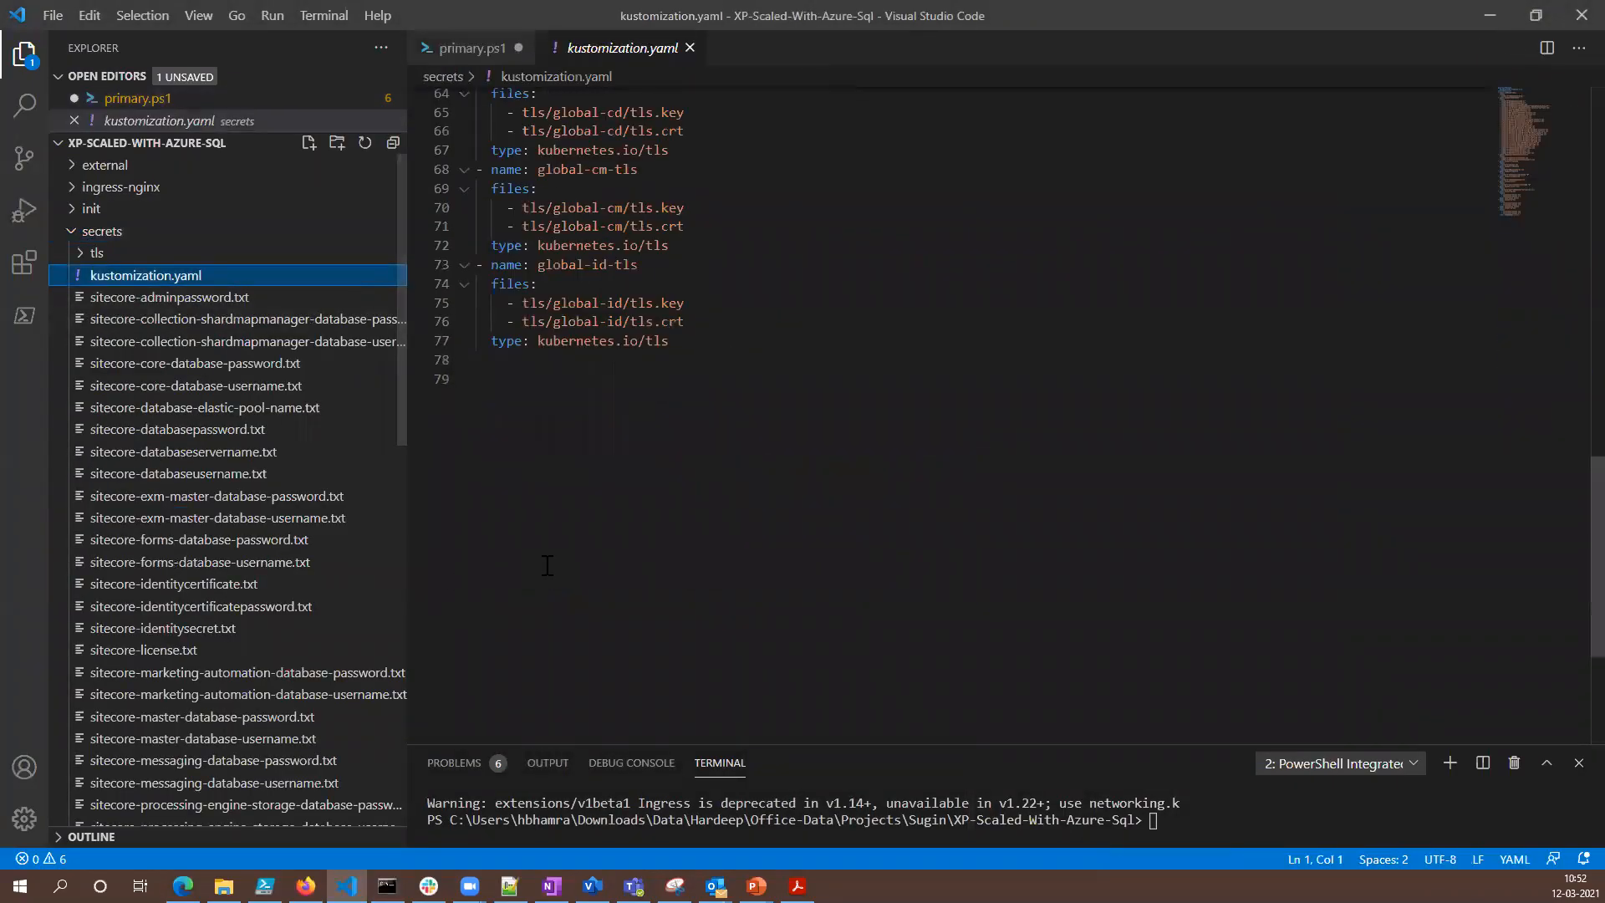
pyautogui.scroll(16, 701, 522)
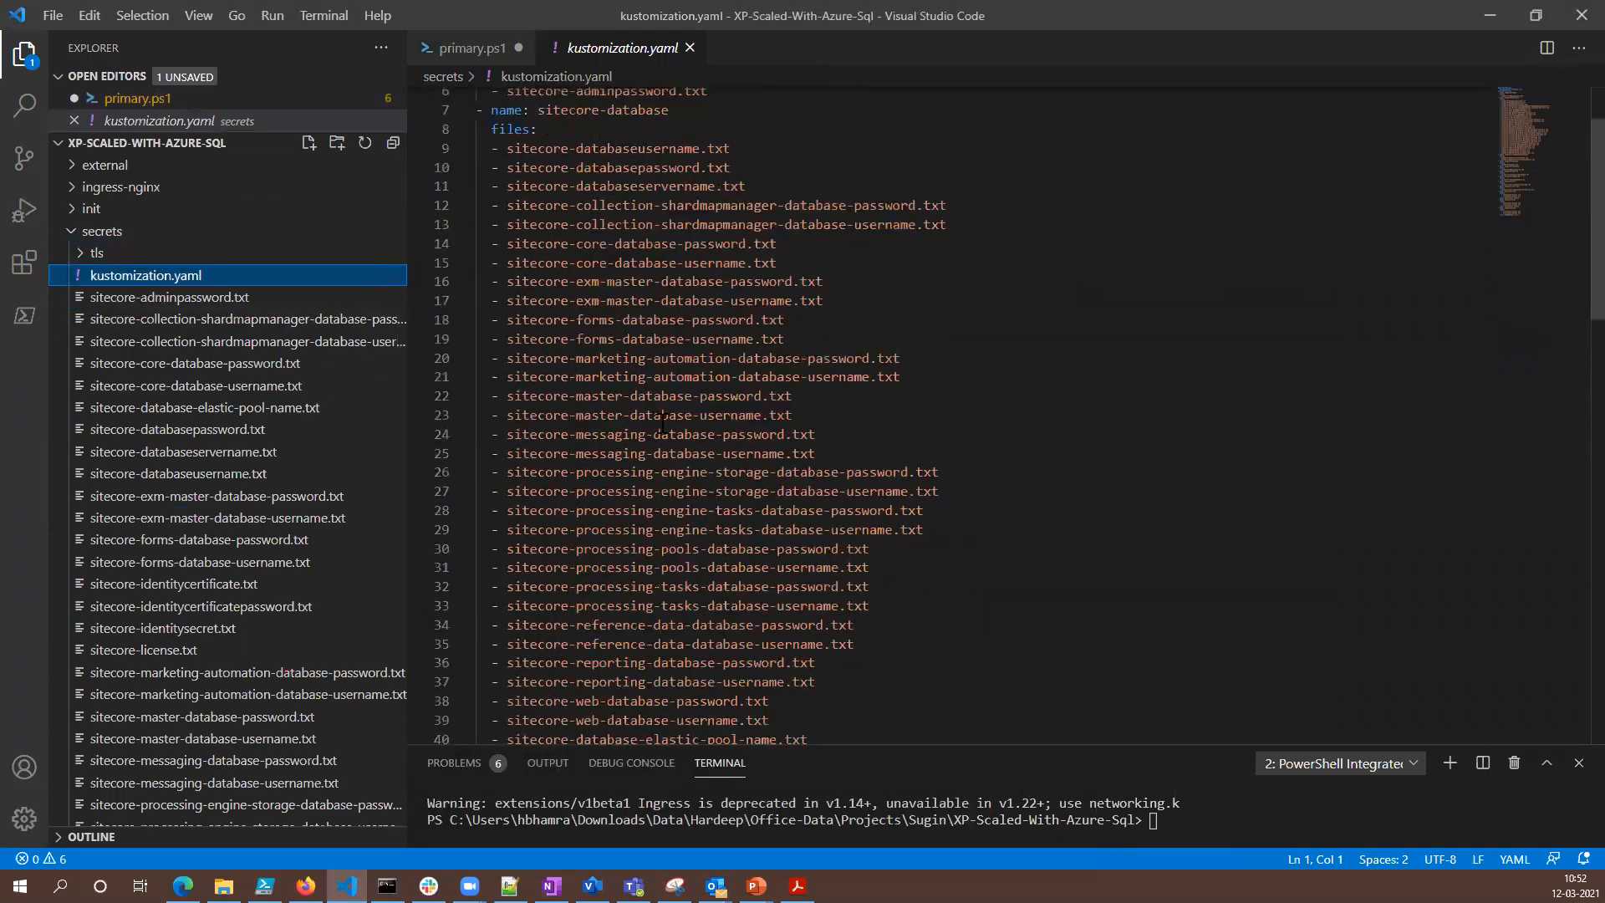
pyautogui.scroll(2, 663, 422)
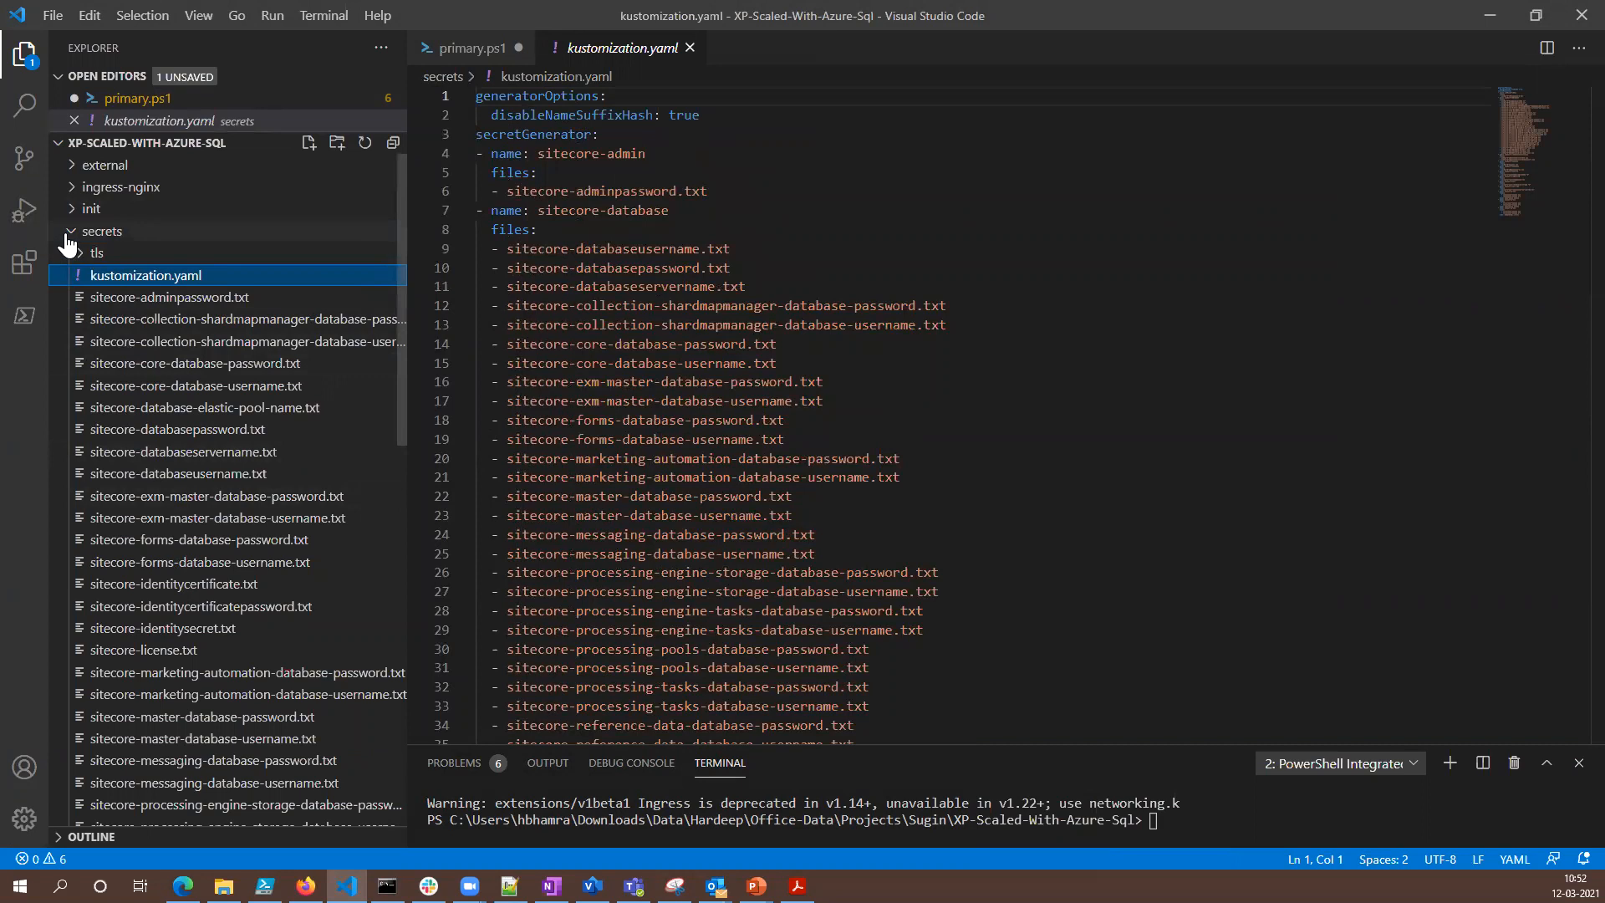
# - Switch to Command Prompt and compare the whole sitecore-database row with the kustomization file list
pyautogui.click(387, 885)
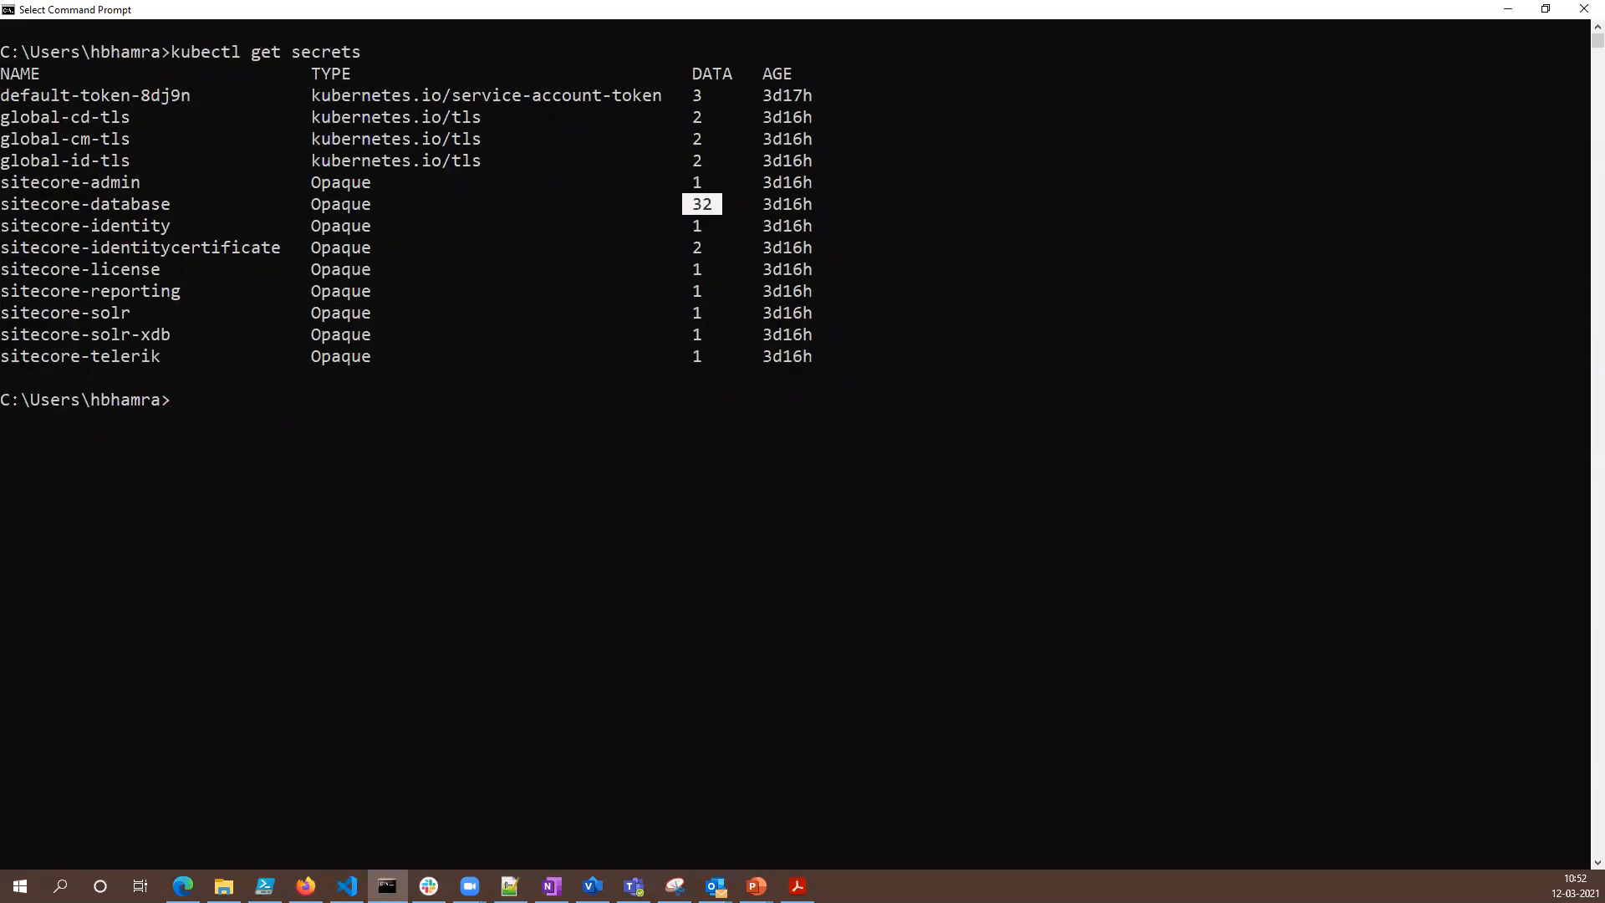
pyautogui.click(446, 226)
pyautogui.moveTo(7, 204); pyautogui.dragTo(720, 208)
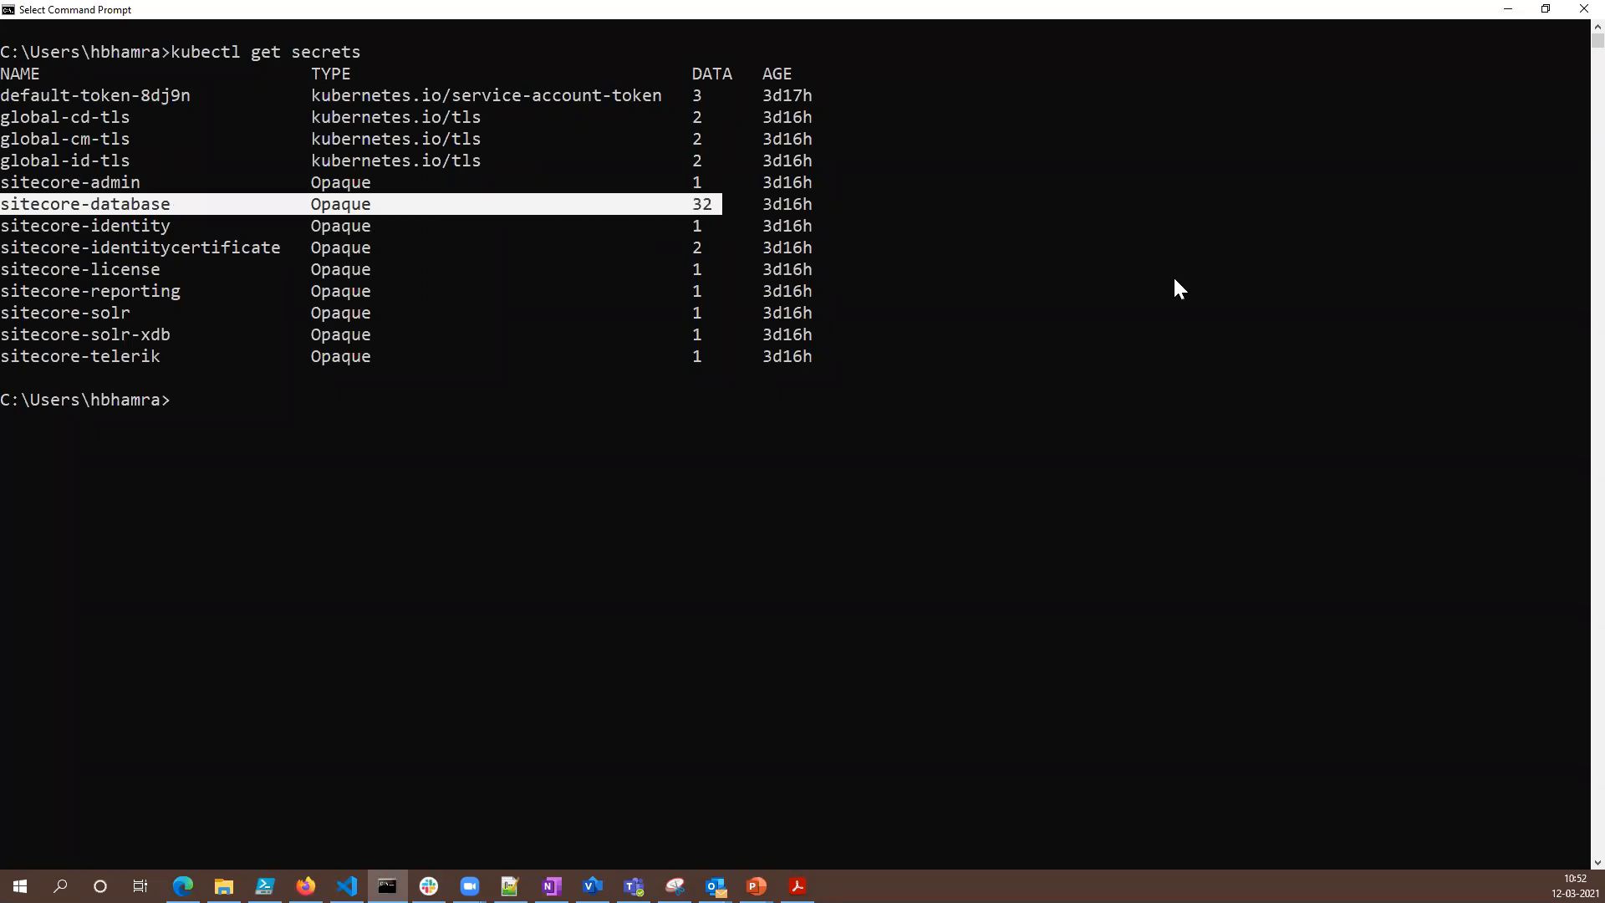
# - Return to primary.ps1 in Visual Studio Code and review the kubectl apply commands for the secrets and external folders
pyautogui.click(1508, 10)
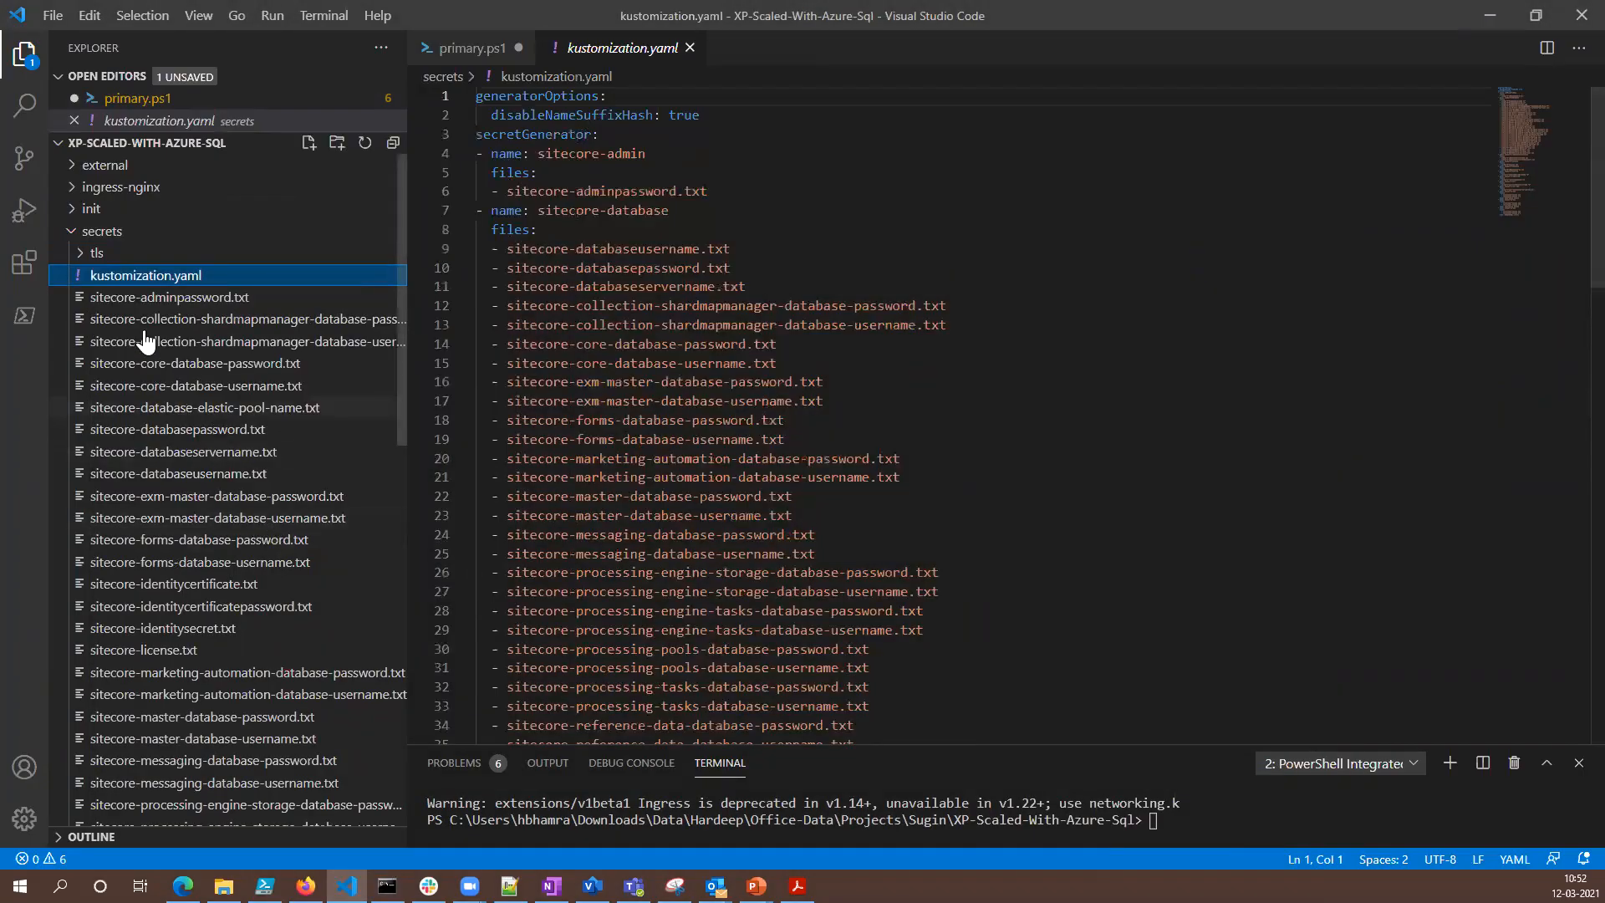
pyautogui.click(72, 231)
pyautogui.click(126, 519)
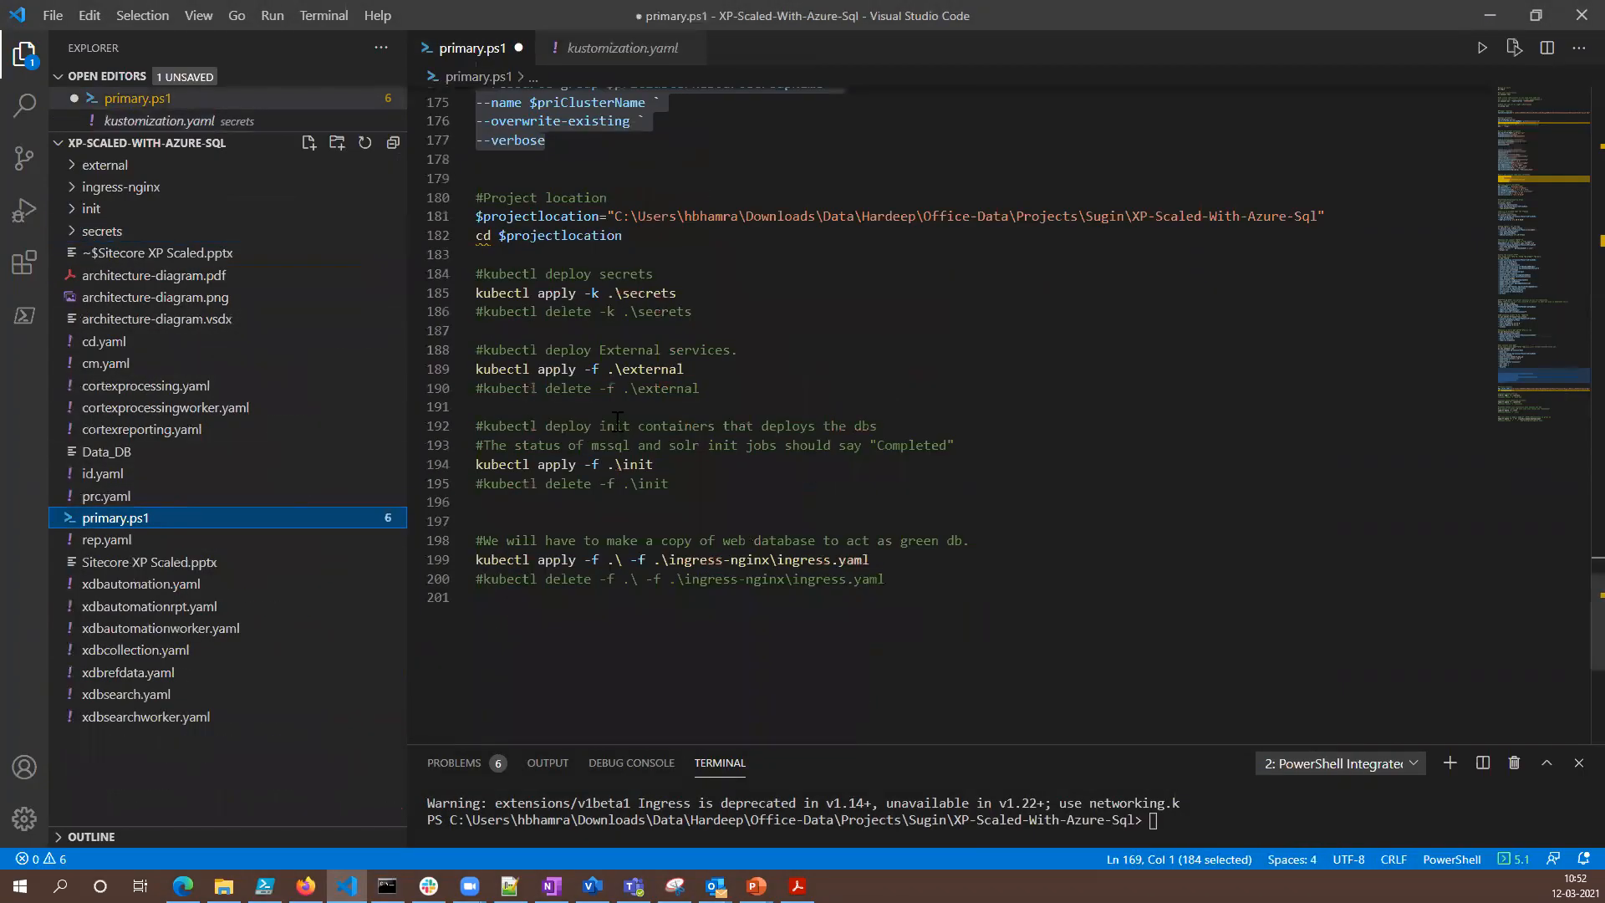
pyautogui.moveTo(679, 294); pyautogui.dragTo(476, 293)
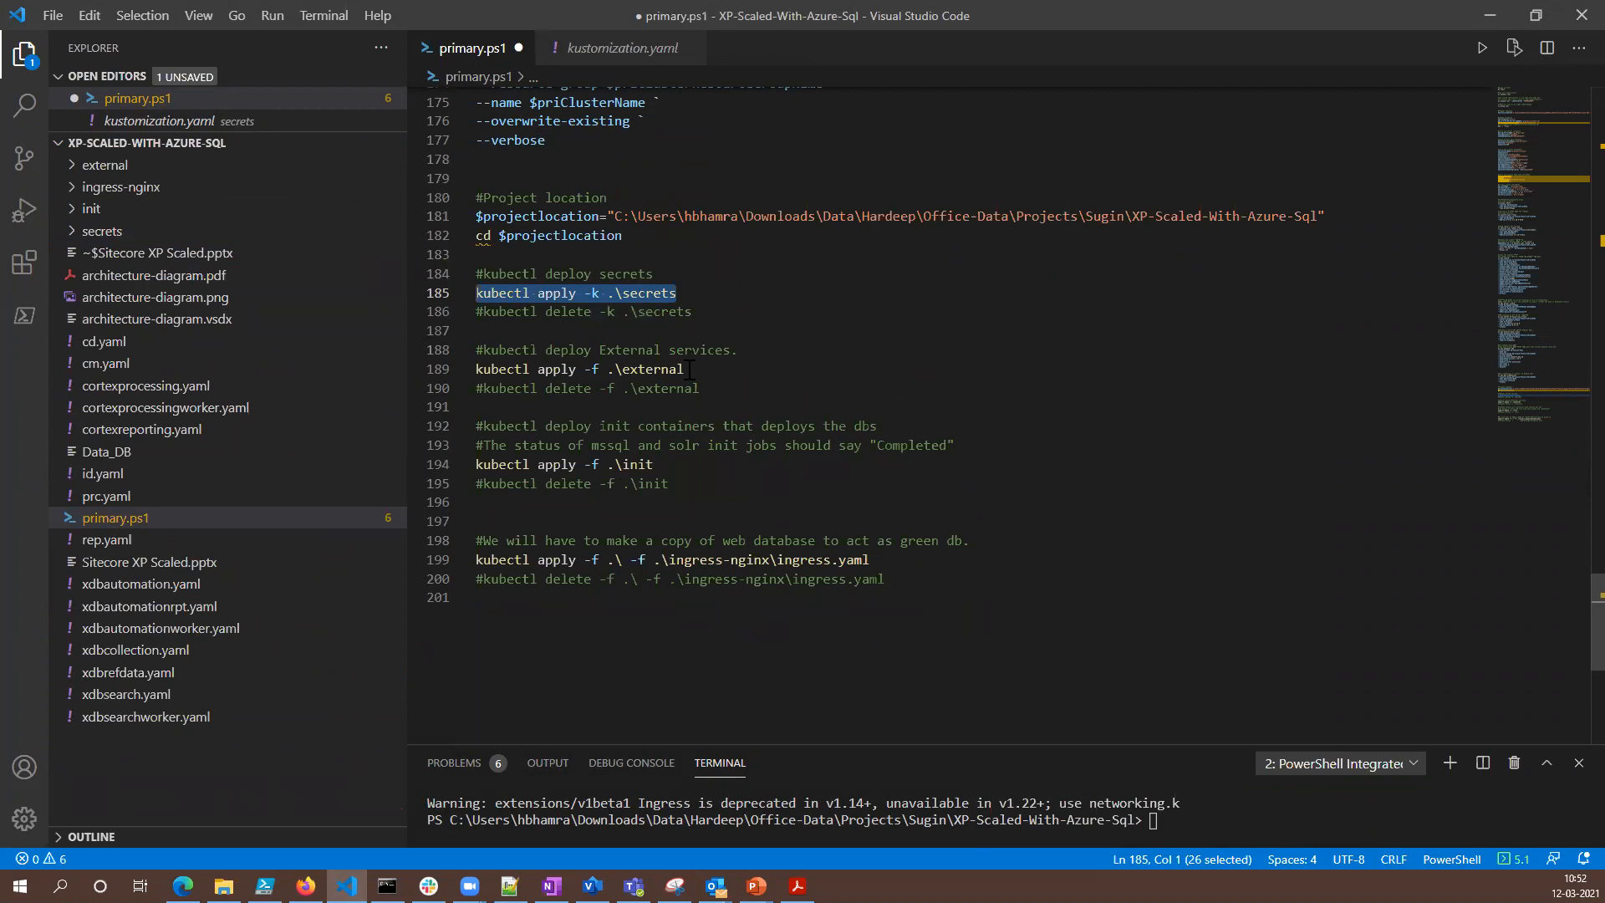
pyautogui.moveTo(688, 368); pyautogui.dragTo(469, 378)
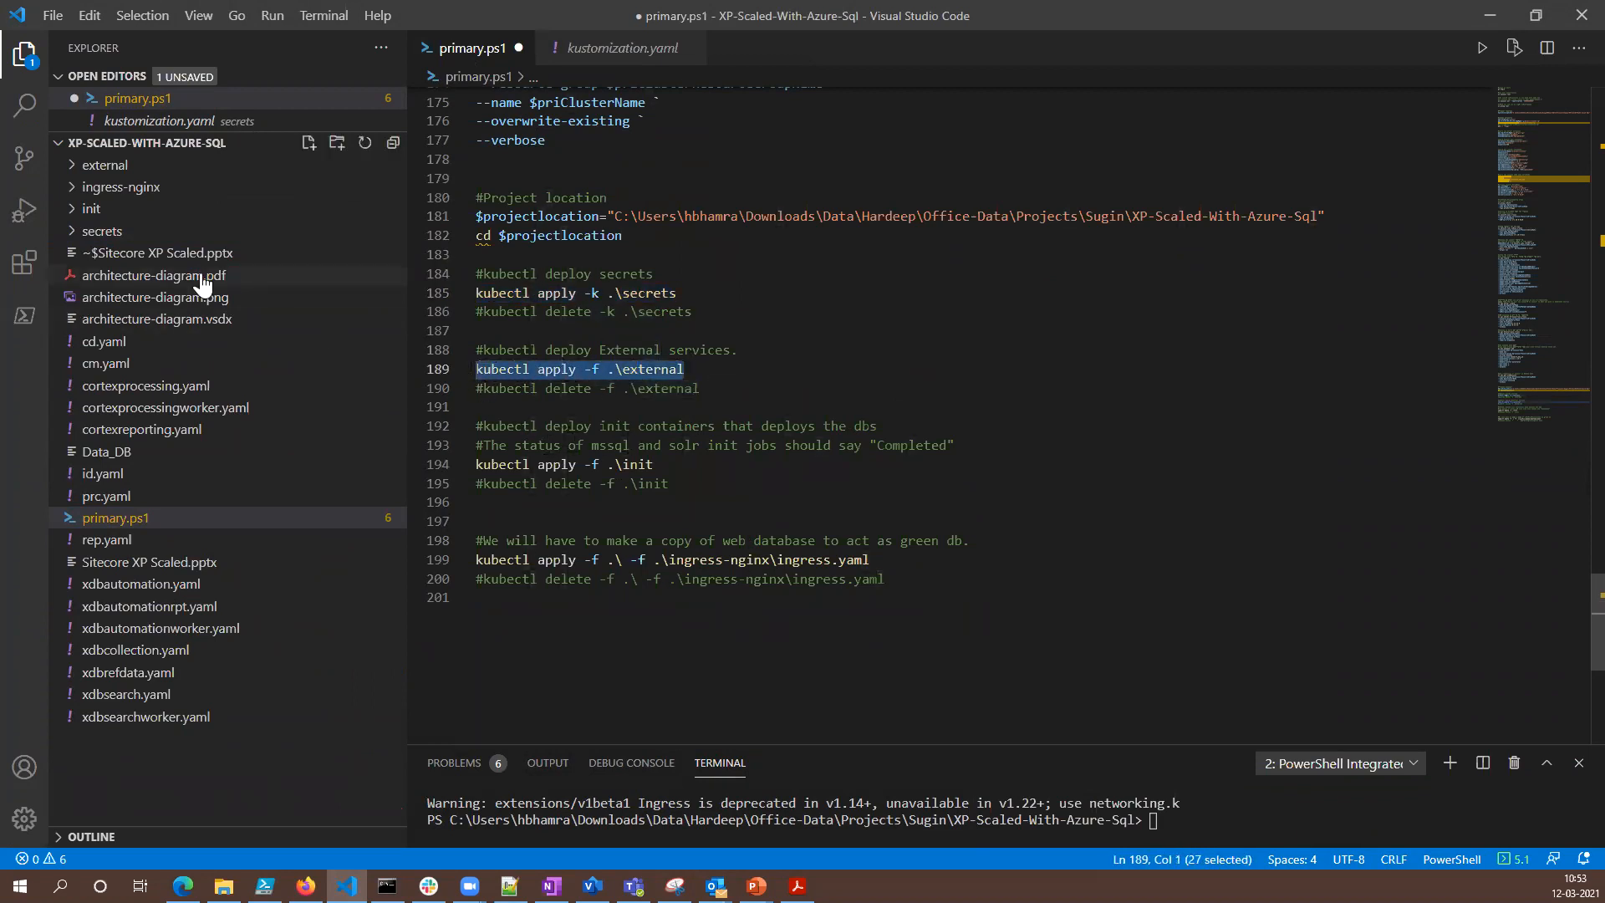
# - Expand the external folder and view the redis.yaml and solr.yaml manifests
pyautogui.click(72, 165)
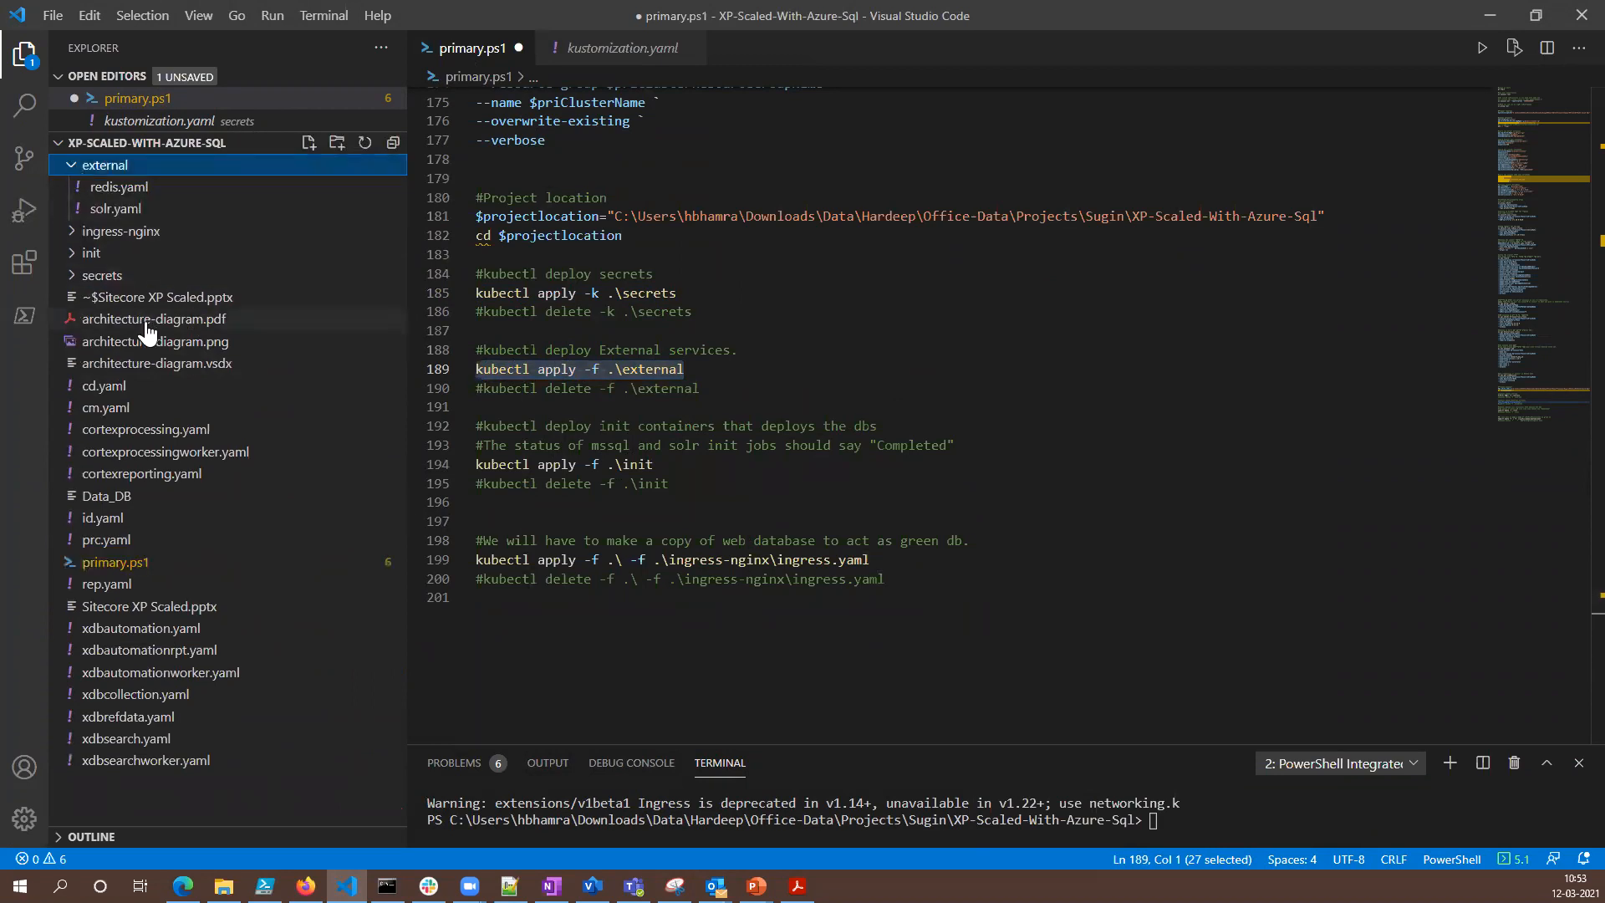
pyautogui.click(138, 188)
pyautogui.click(136, 210)
# - Switch to Command Prompt and list the cluster's pods with kubectl get pods
pyautogui.click(387, 887)
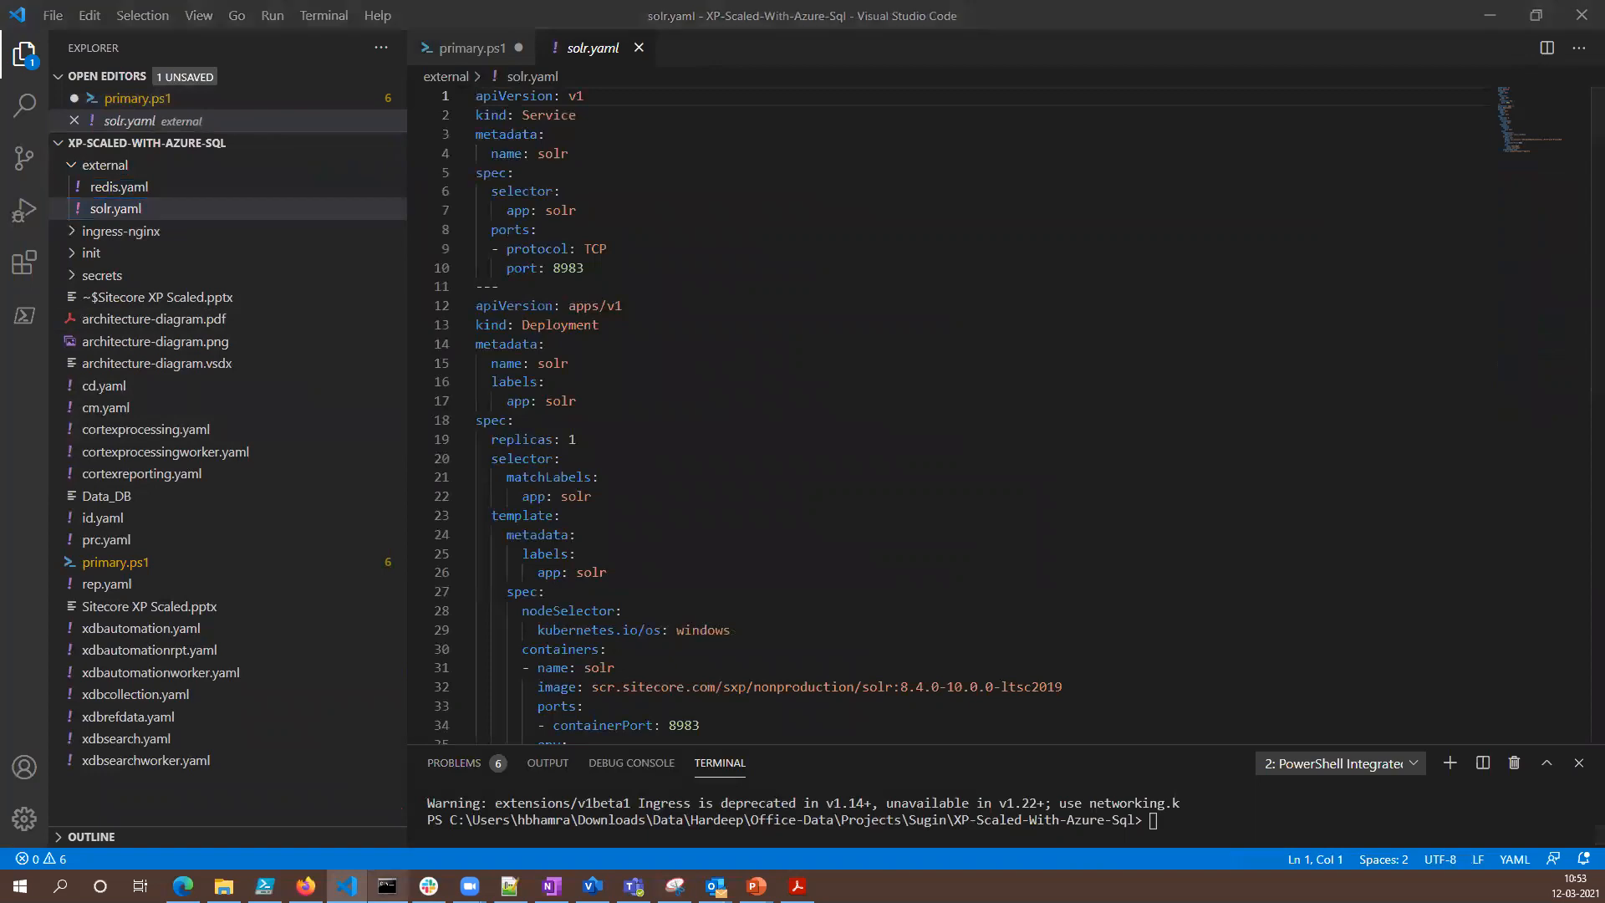
pyautogui.write('k')
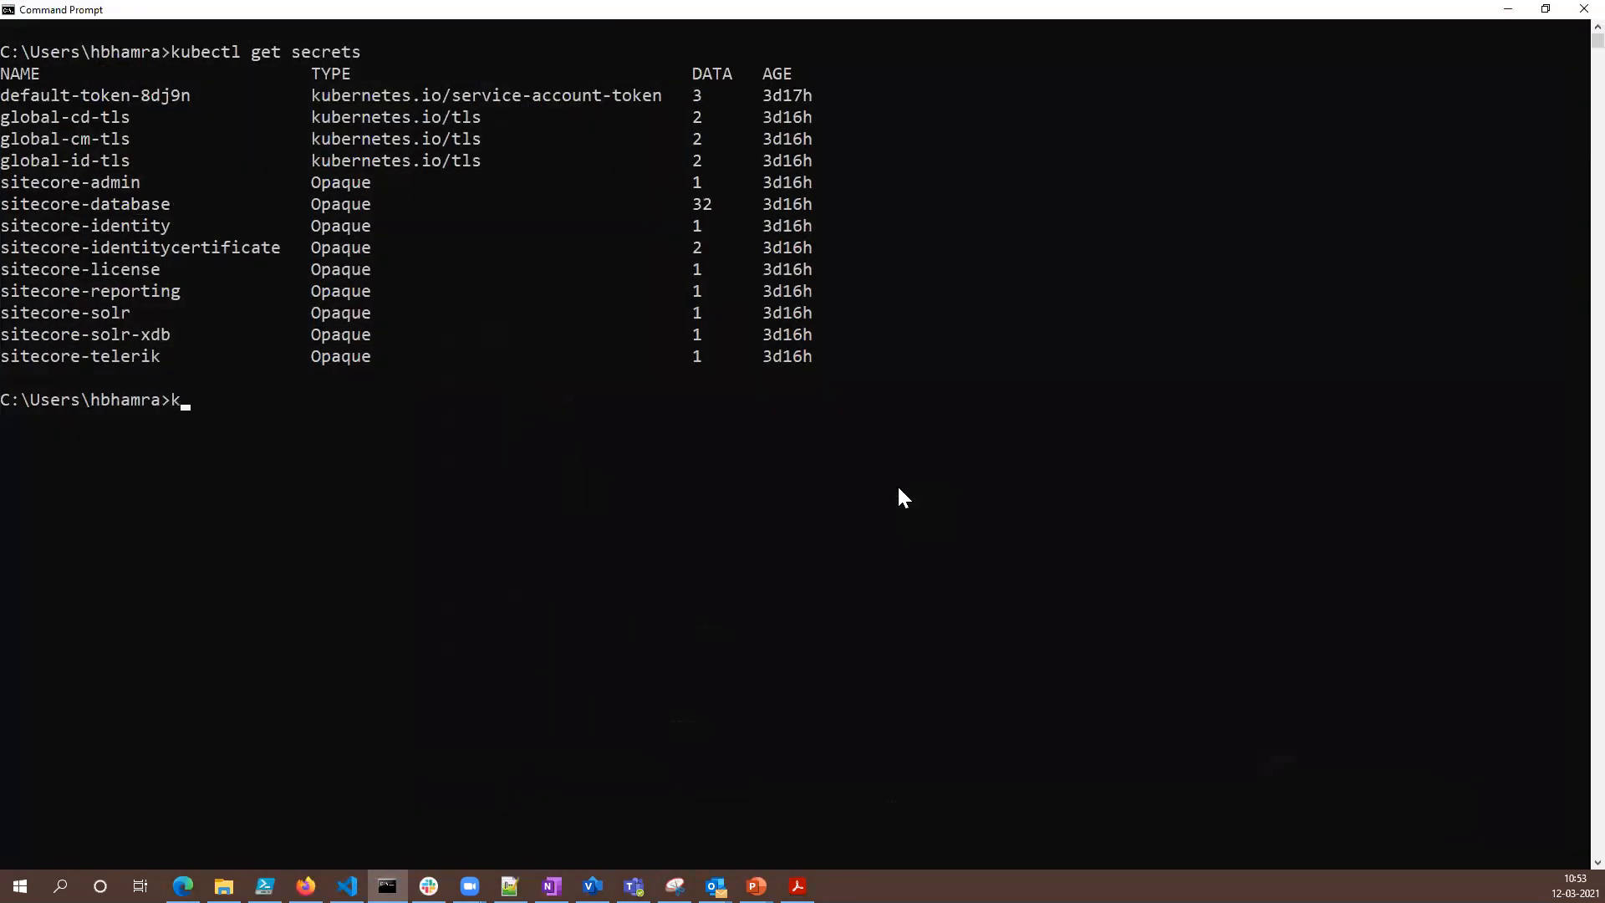
pyautogui.press('Up')
pyautogui.press('BackSpace')
pyautogui.press('BackSpace')
pyautogui.press('BackSpace')
pyautogui.write('pods')
pyautogui.press('Return')
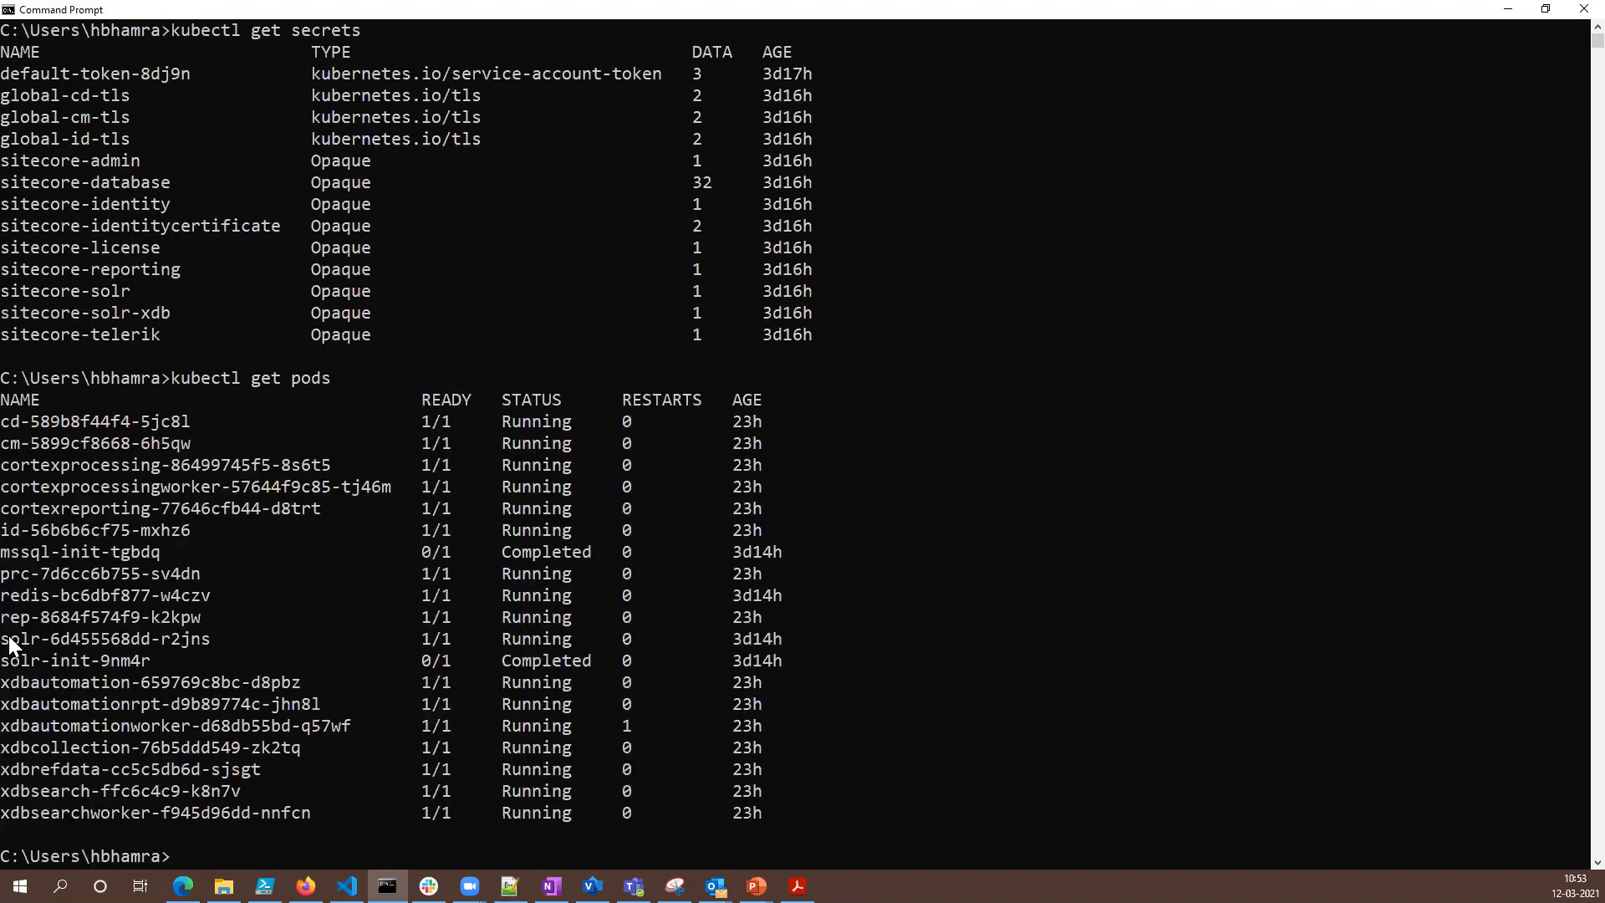
# - Highlight the redis and solr pod names in the pod list, and return to Visual Studio Code
pyautogui.moveTo(3, 597); pyautogui.dragTo(195, 604)
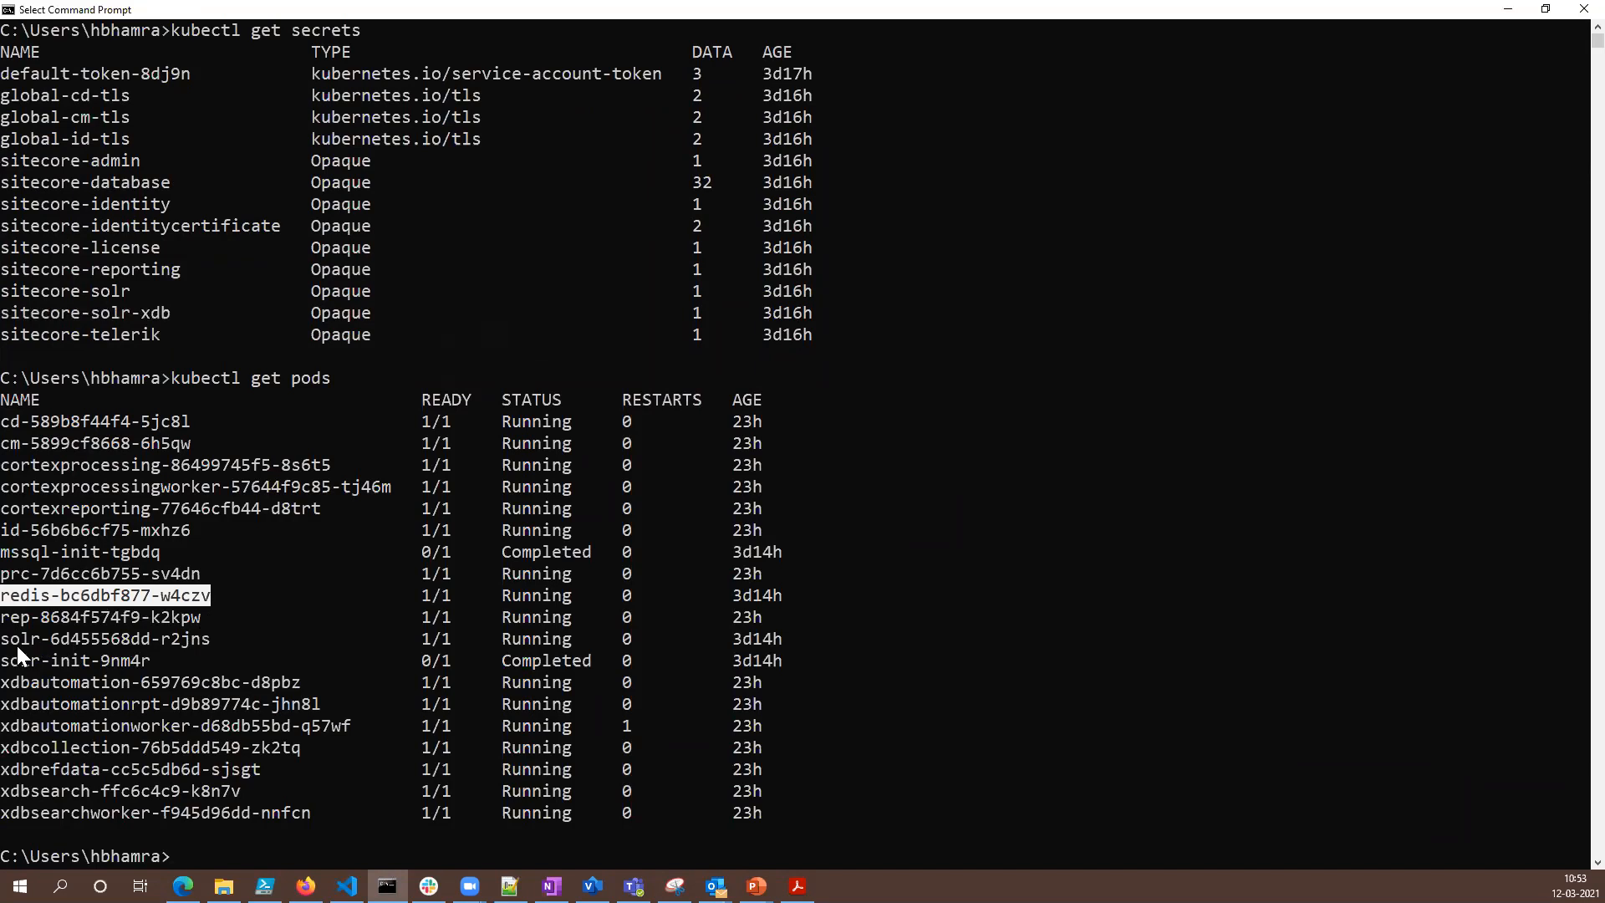
pyautogui.moveTo(23, 639); pyautogui.dragTo(201, 638)
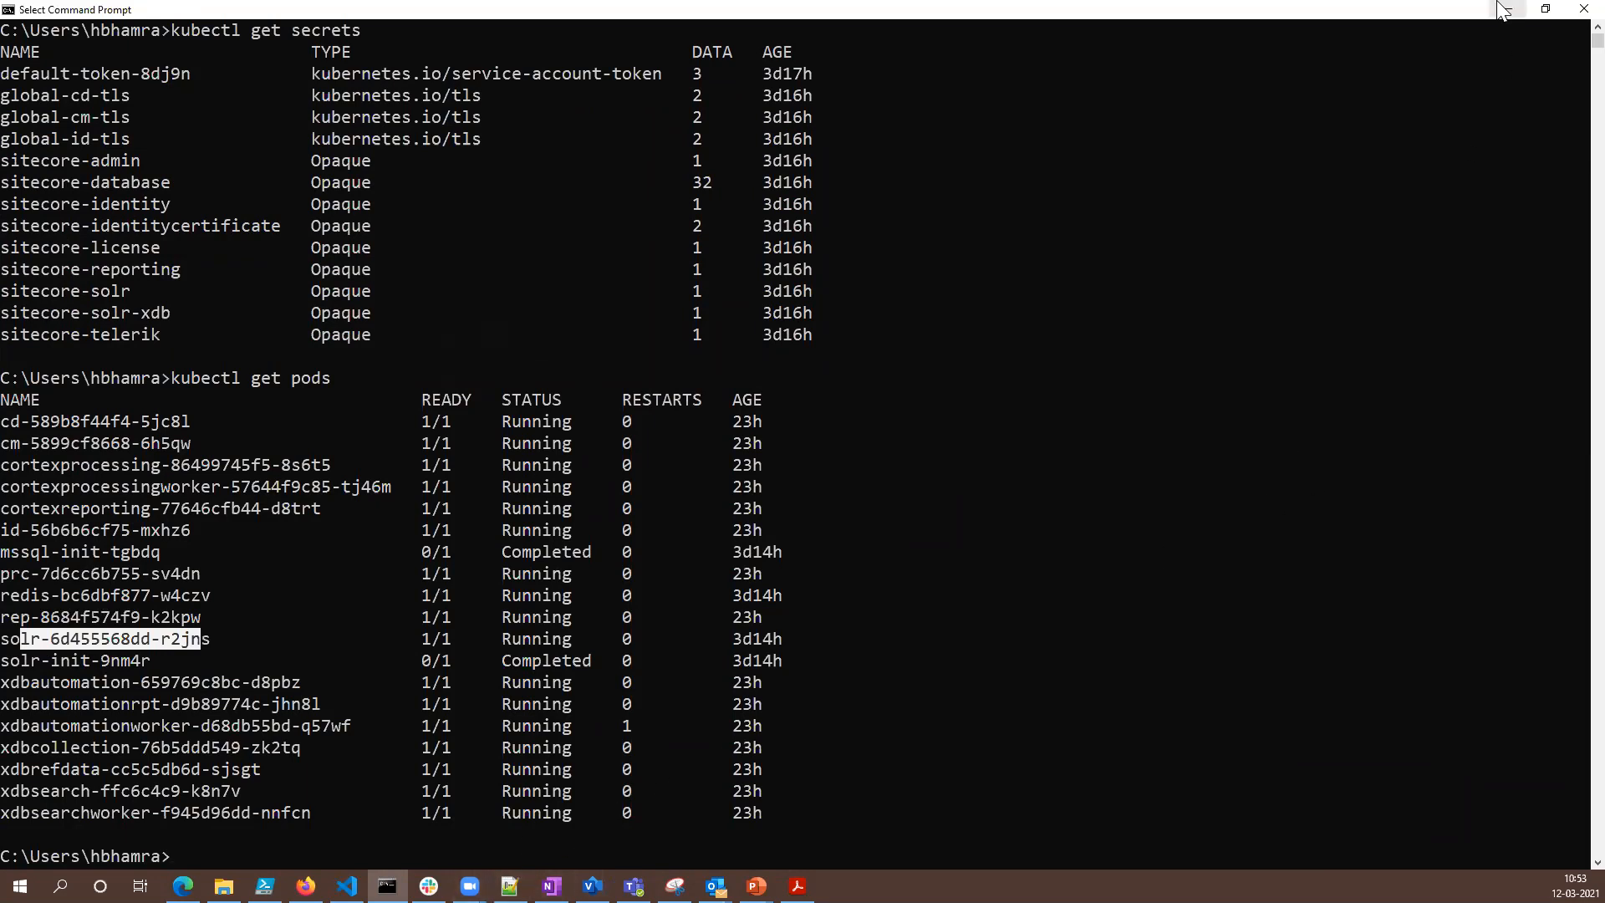
pyautogui.hotkey('alt', 'Tab')
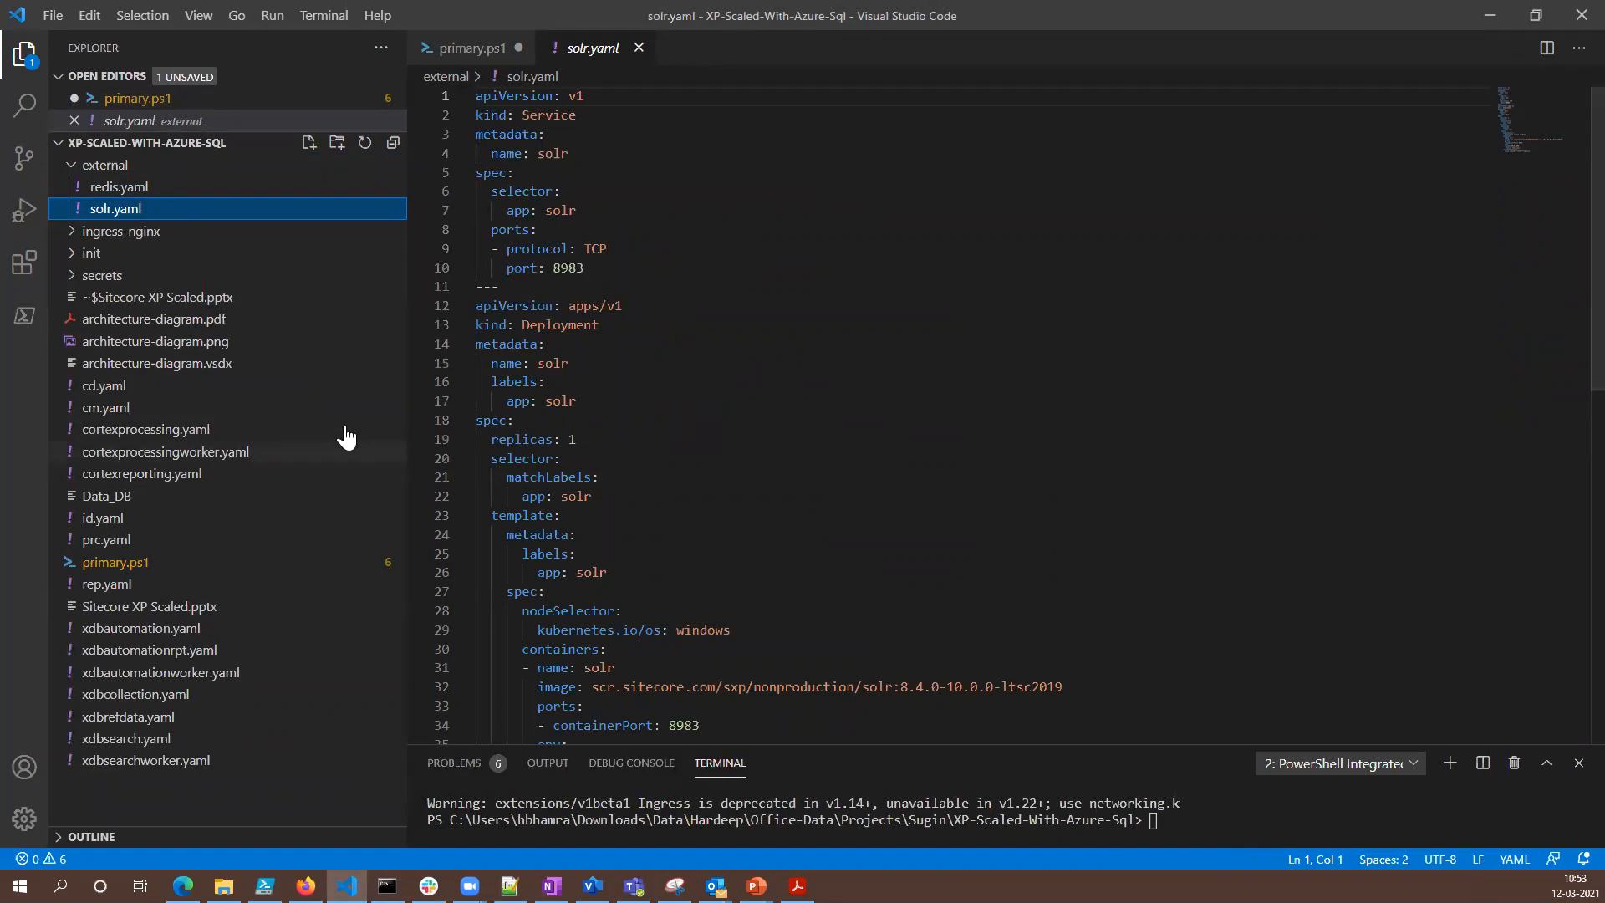
# - Highlight the kubectl apply -f .\init line in primary.ps1 and view the mssql-init.yaml and solr-init.yaml manifests in the init folder
pyautogui.click(464, 49)
pyautogui.moveTo(665, 465); pyautogui.dragTo(479, 465)
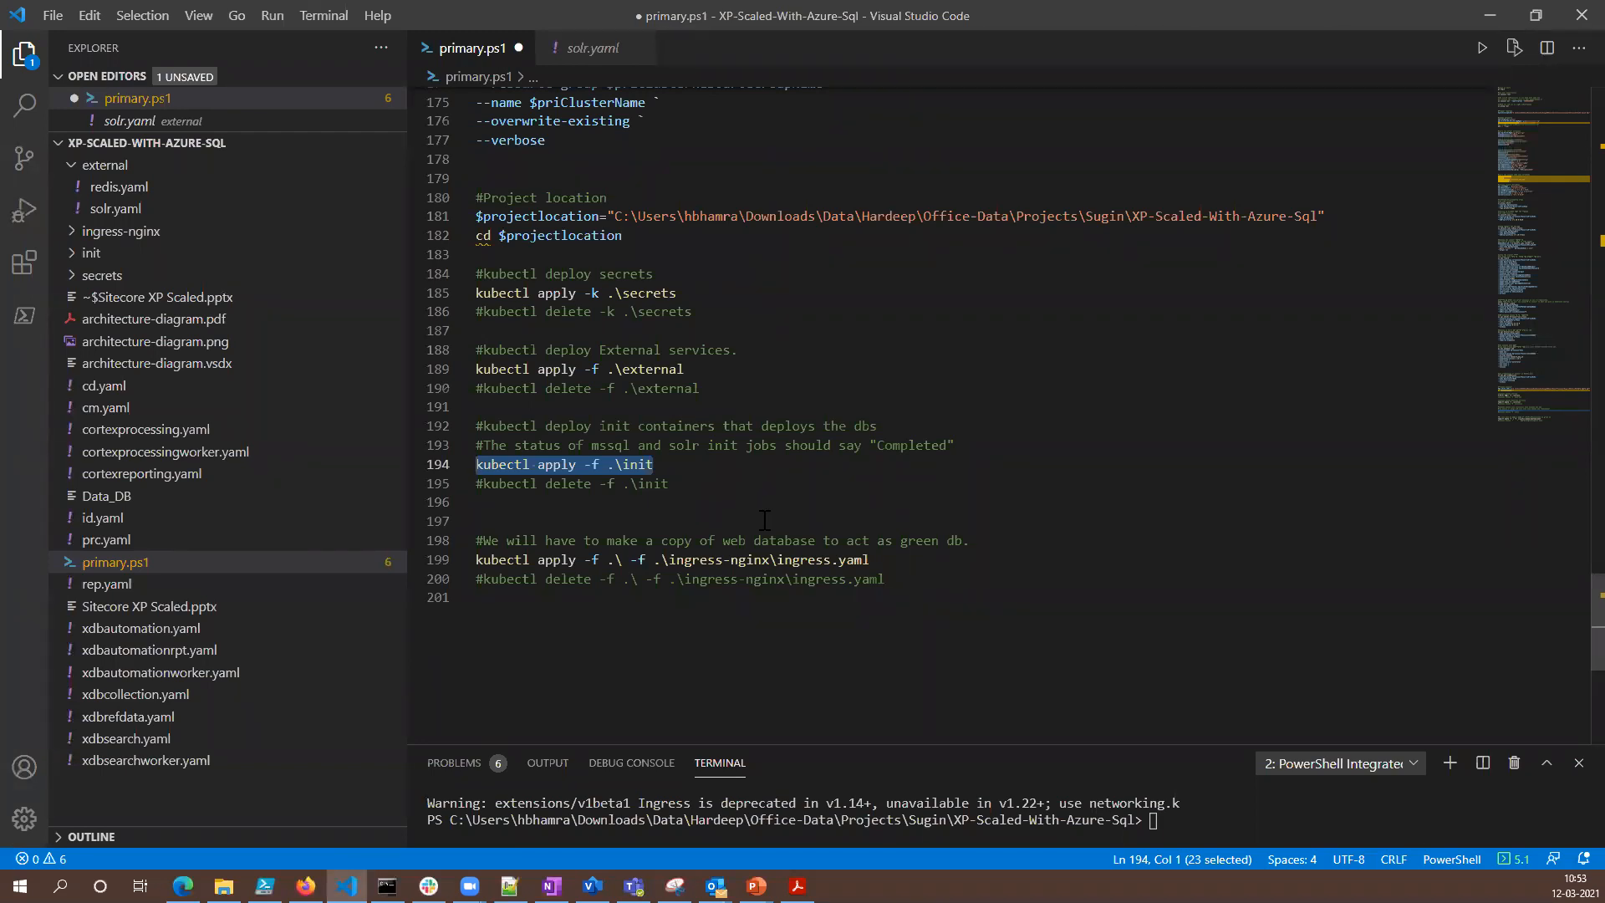
pyautogui.click(87, 254)
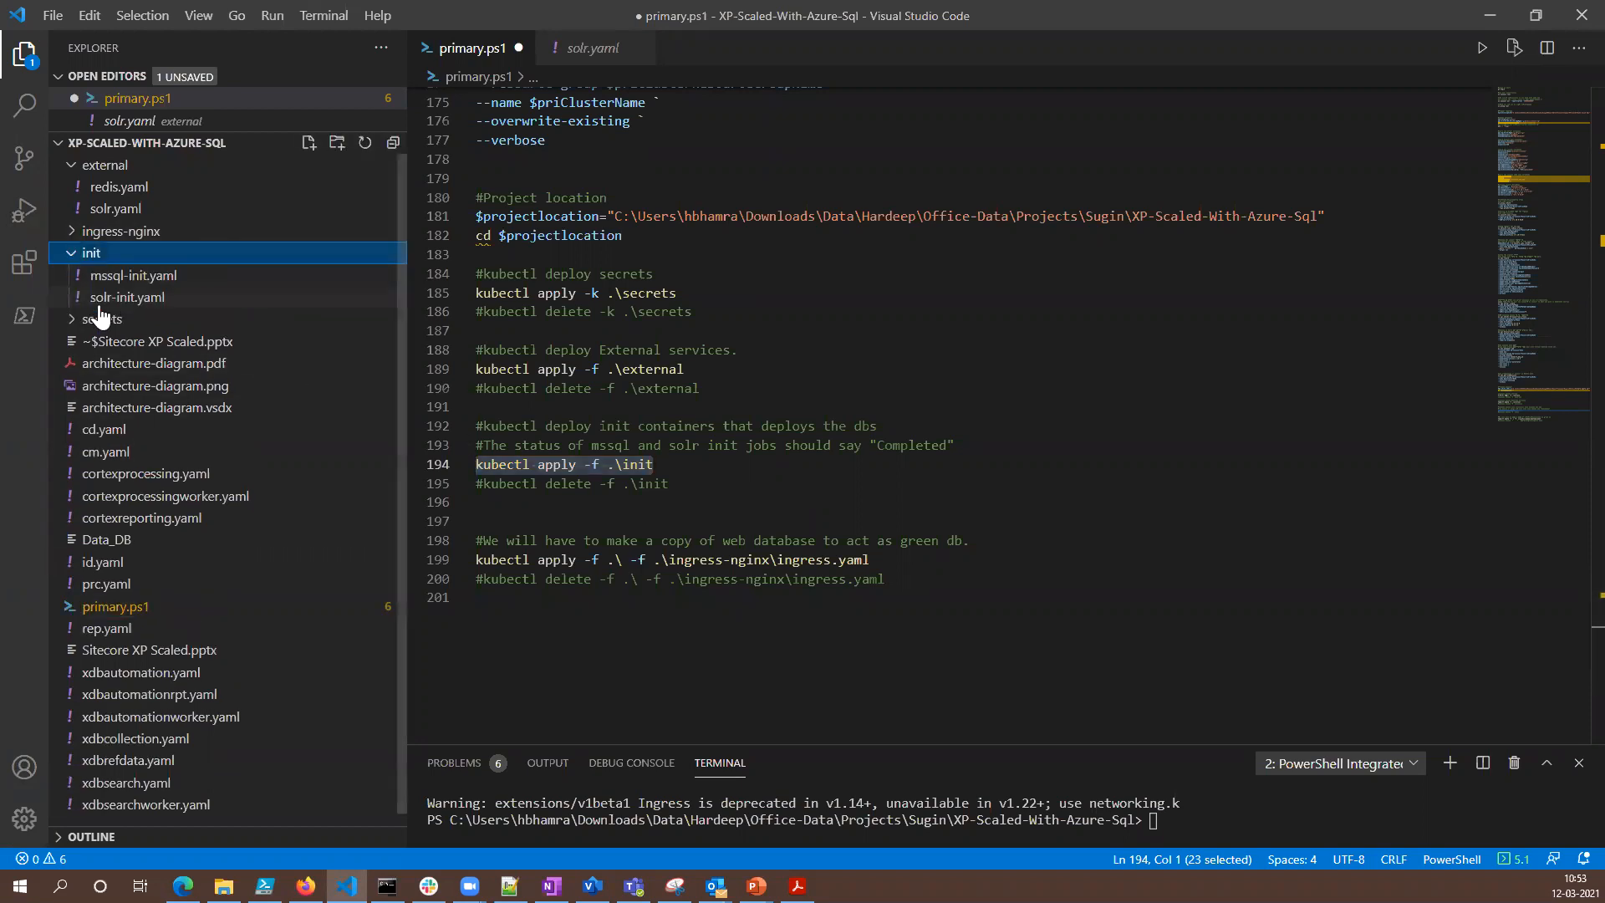
pyautogui.click(158, 280)
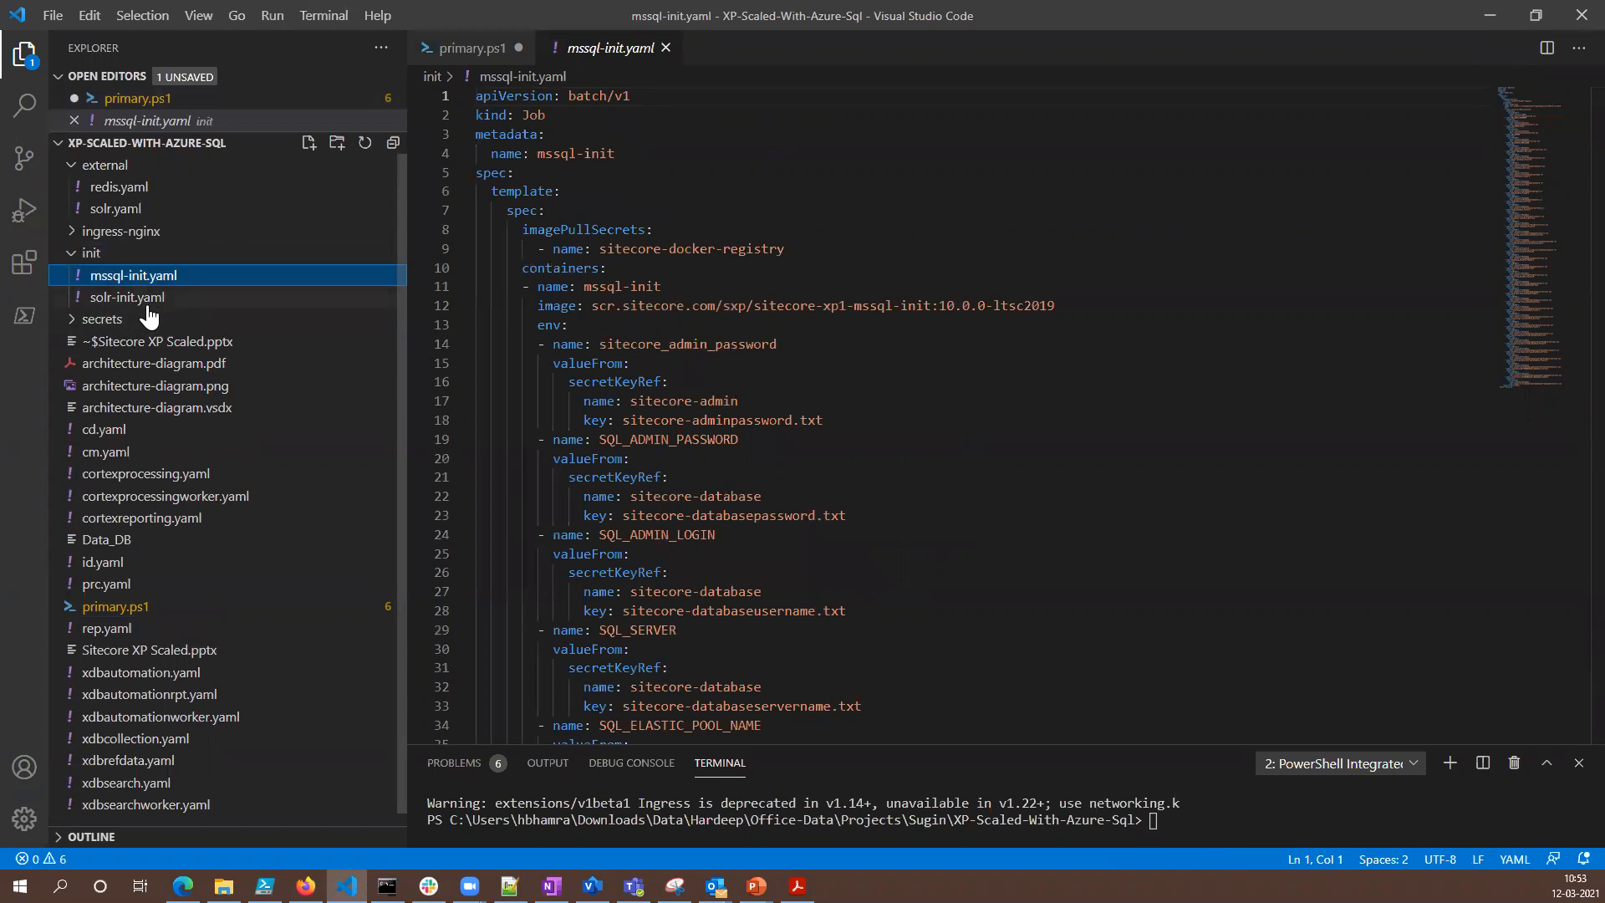
pyautogui.click(151, 306)
pyautogui.click(156, 282)
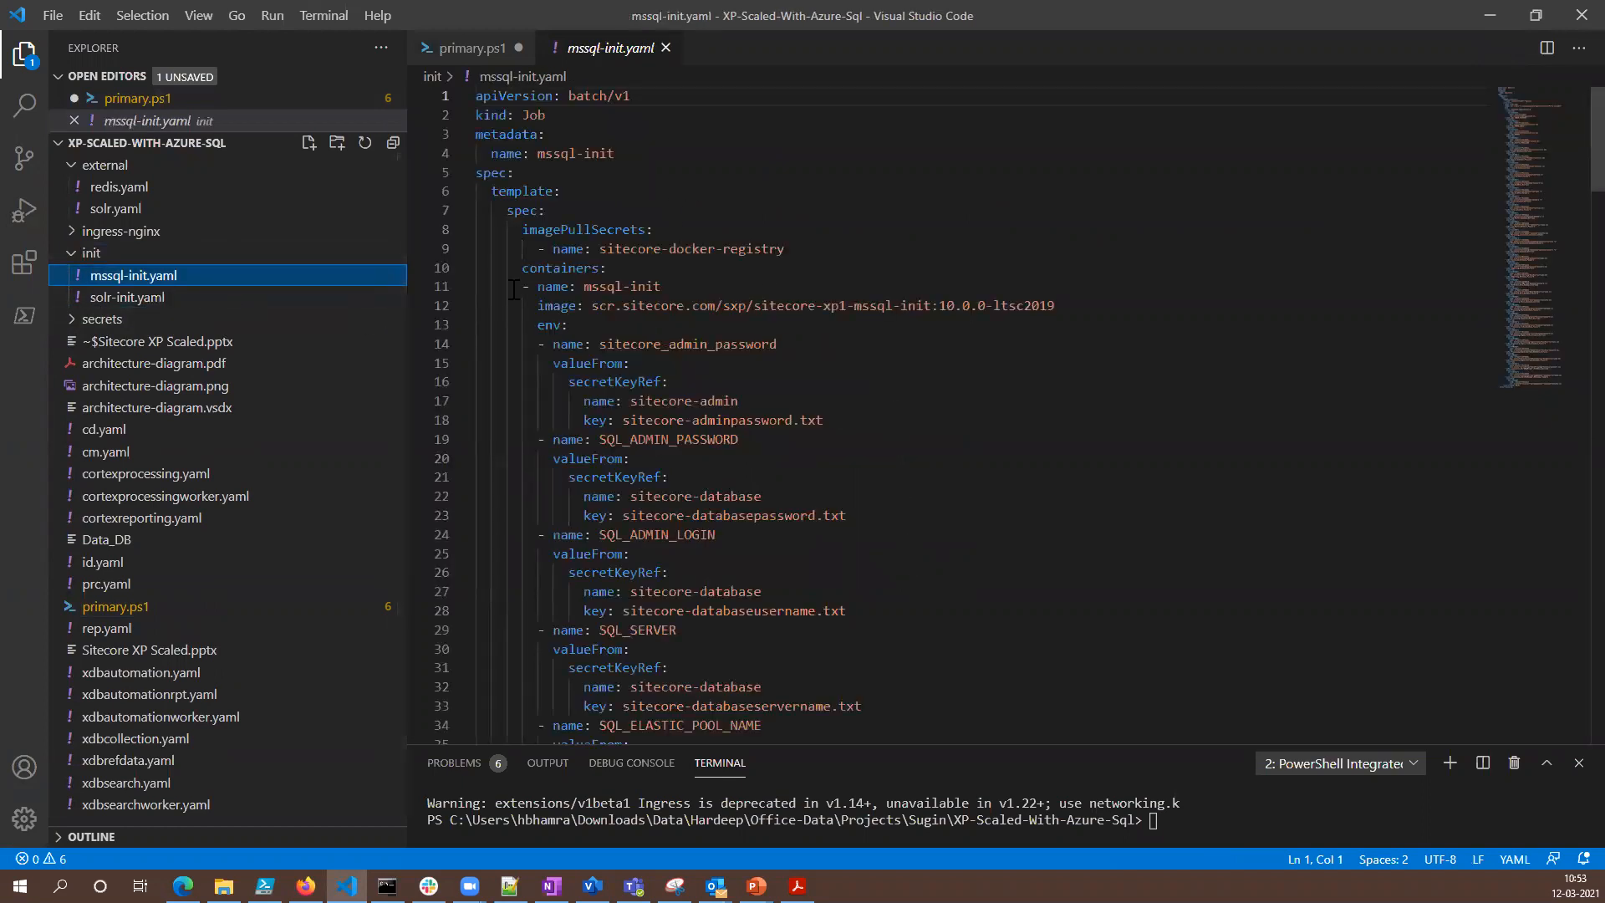
pyautogui.click(149, 302)
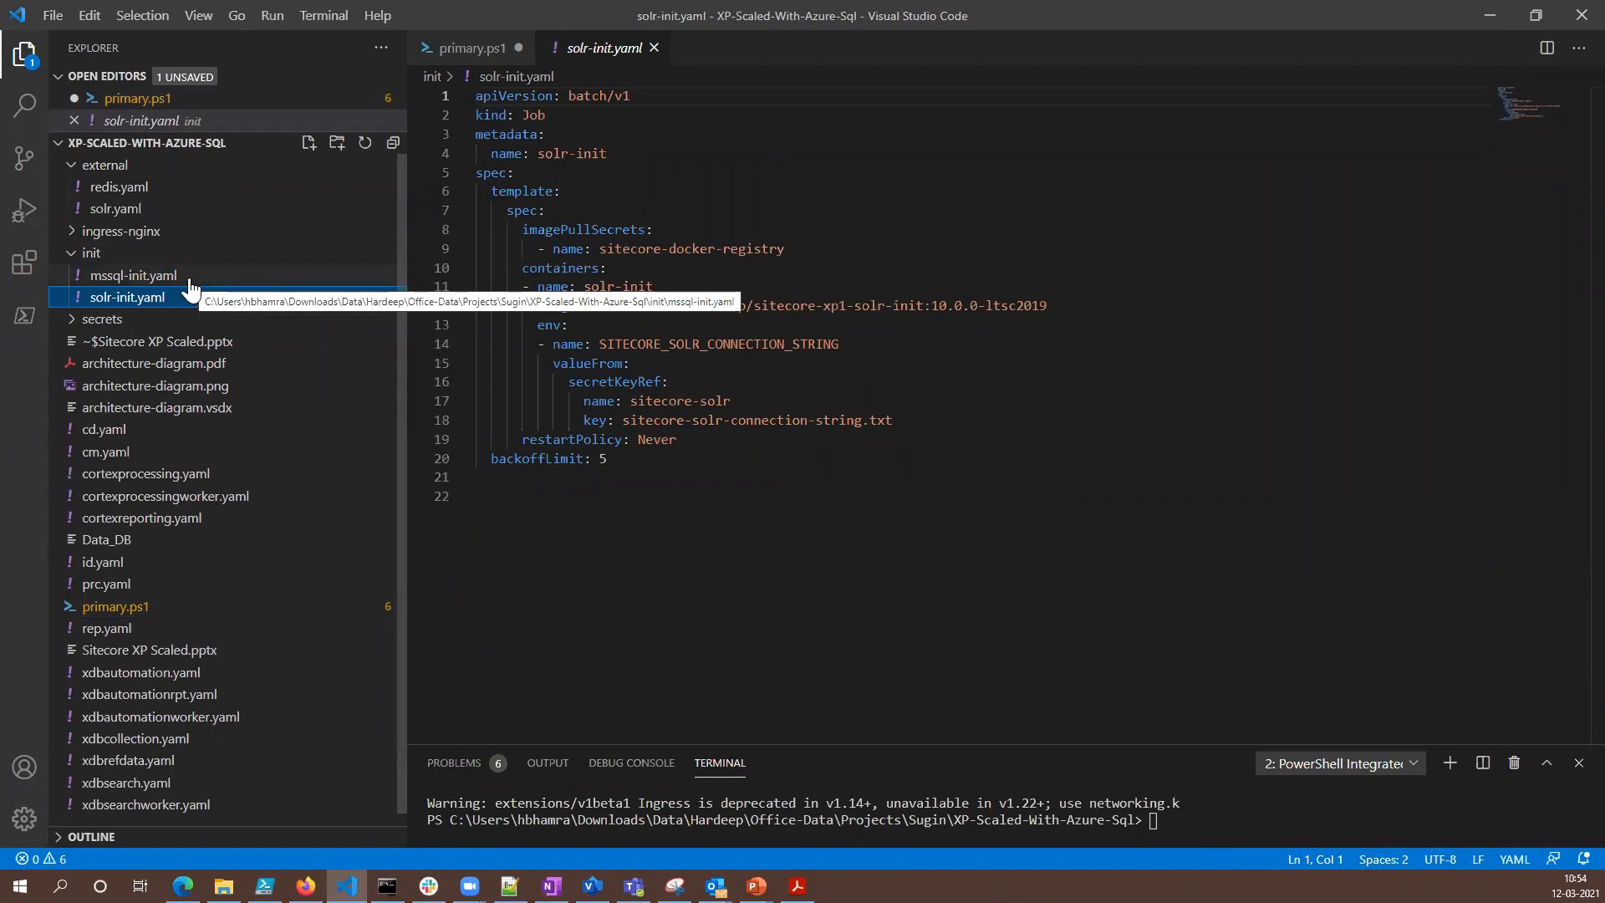
# - Review the environment secret references in mssql-init.yaml and highlight its container image path
pyautogui.click(144, 284)
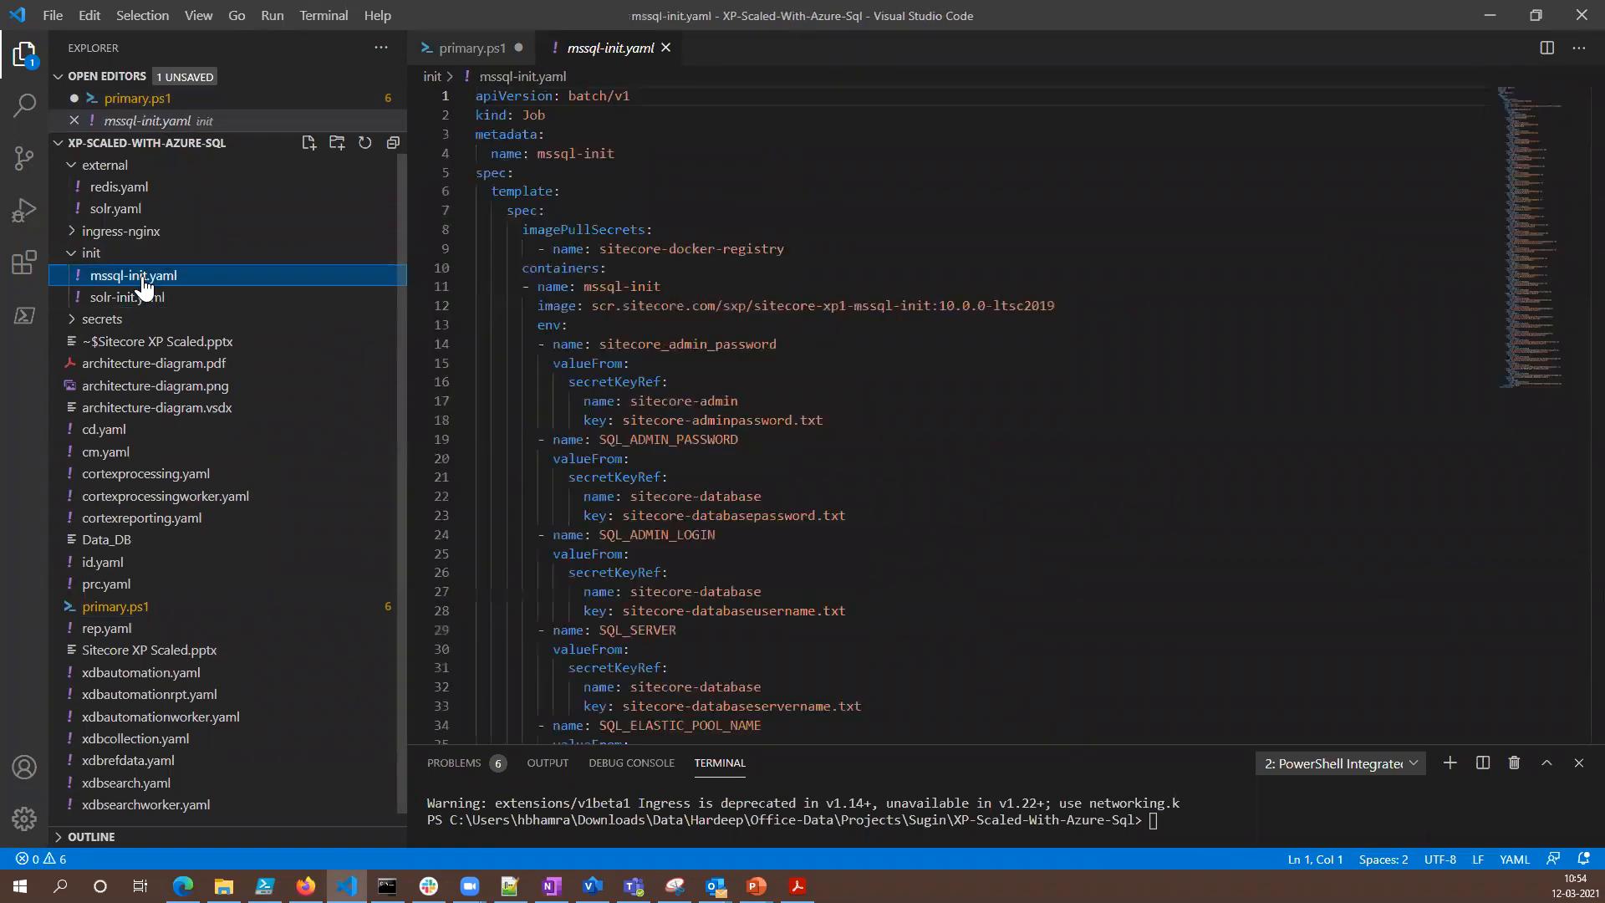
pyautogui.scroll(-8, 826, 336)
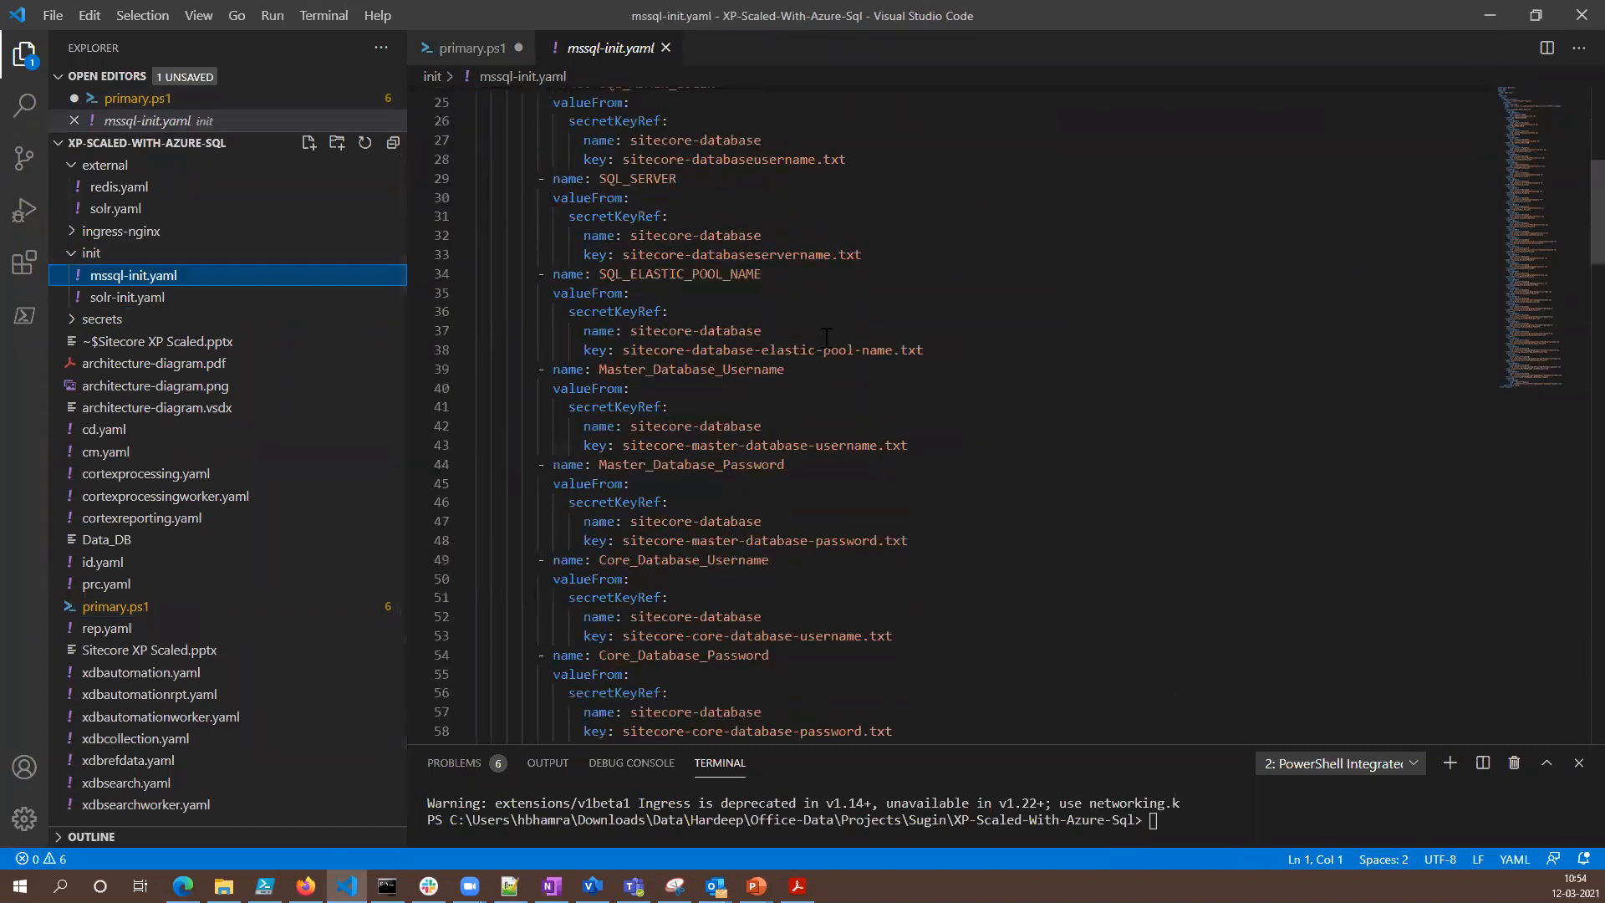
pyautogui.scroll(-4, 826, 337)
pyautogui.scroll(9, 824, 338)
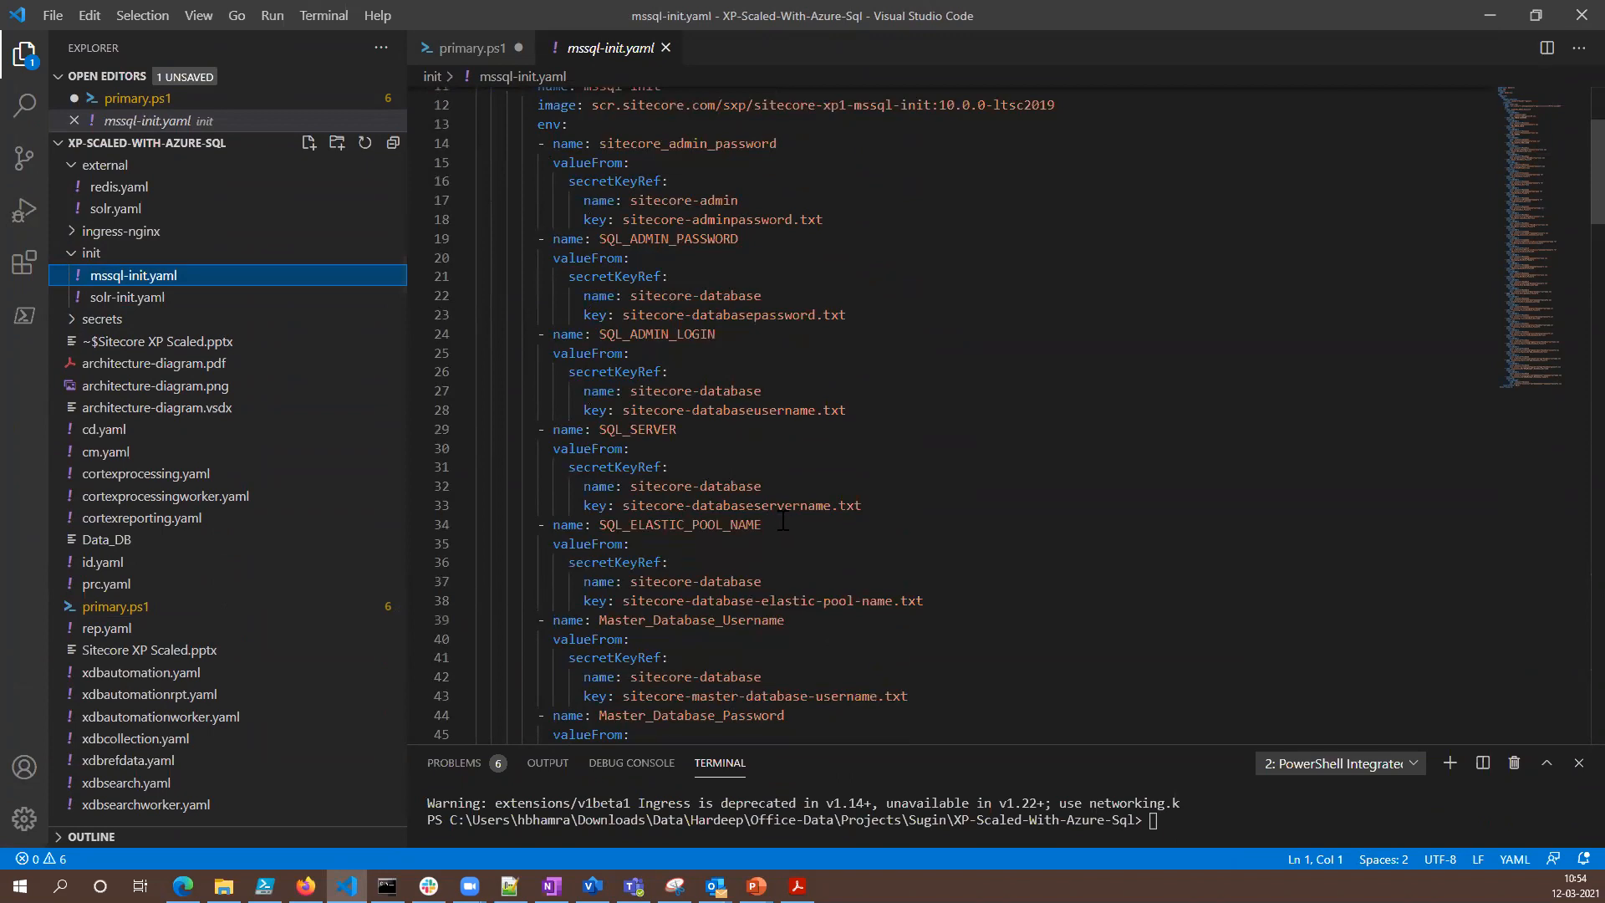
pyautogui.scroll(1, 778, 510)
pyautogui.moveTo(595, 154); pyautogui.dragTo(1057, 154)
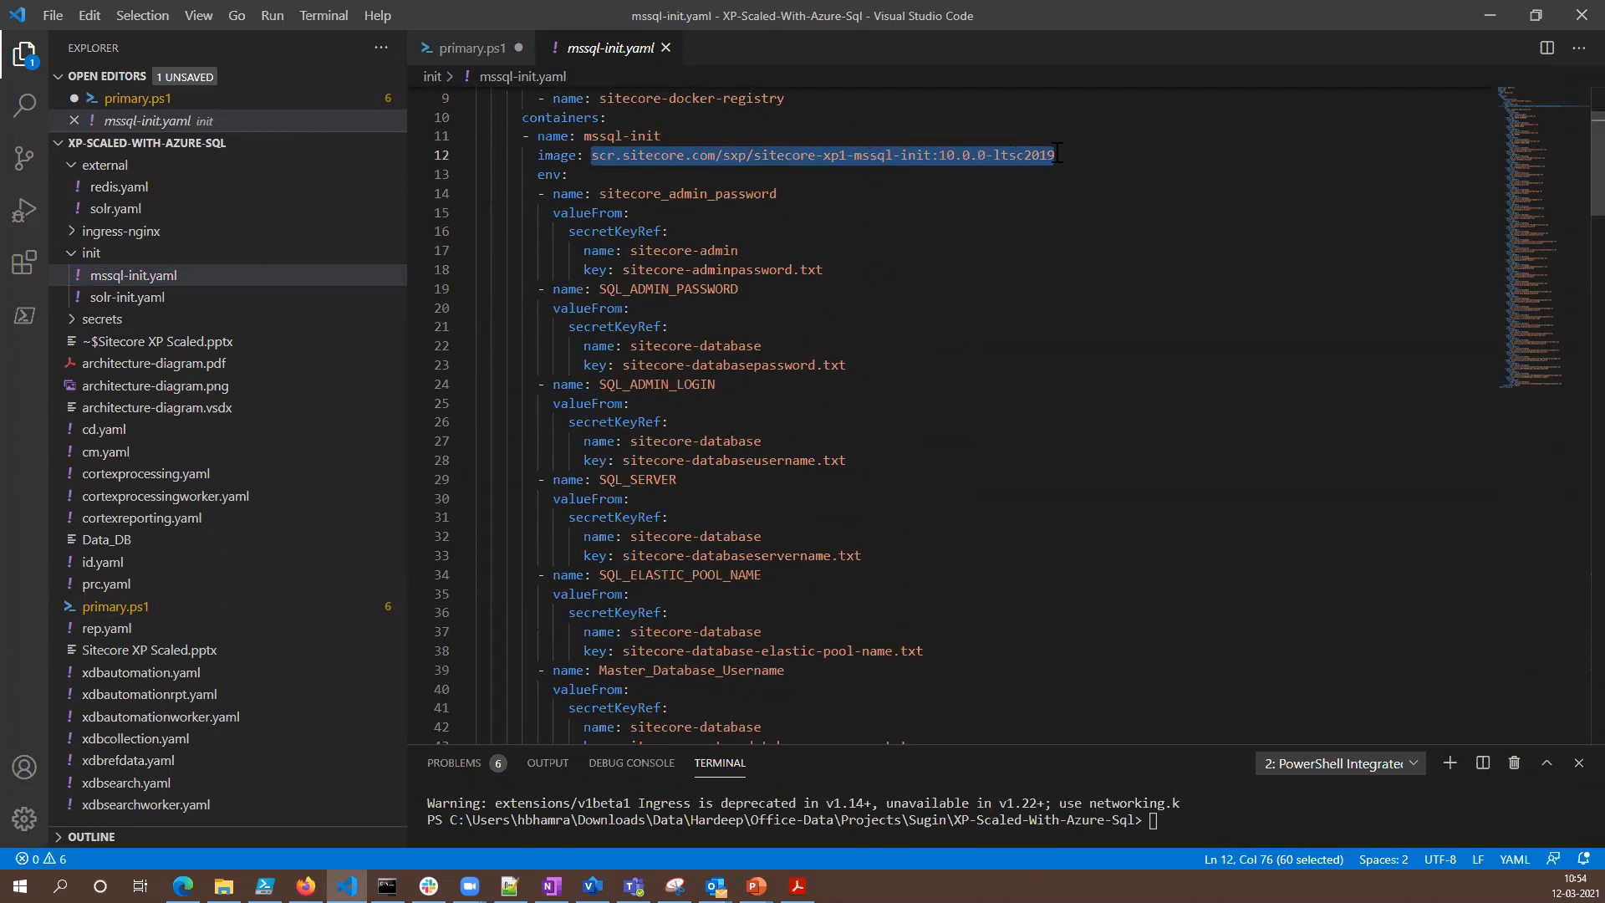
pyautogui.click(655, 178)
pyautogui.moveTo(592, 155); pyautogui.dragTo(1081, 156)
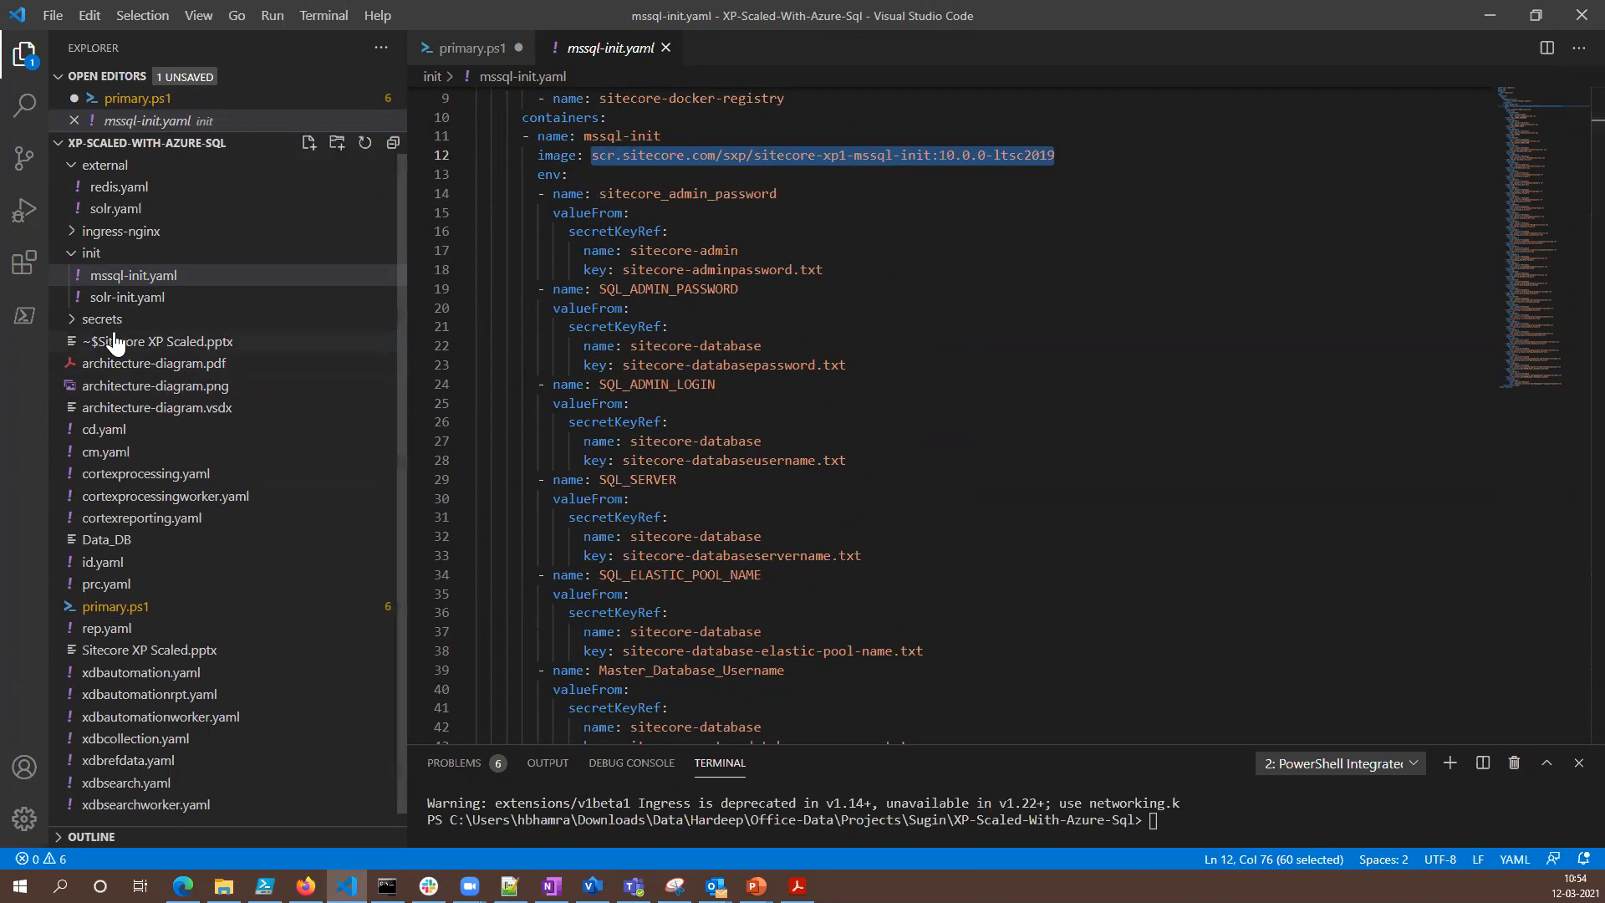
# - Collapse the init folder and highlight the kubectl apply line for the root manifests and ingress-nginx\ingress.yaml in primary.ps1
pyautogui.click(67, 253)
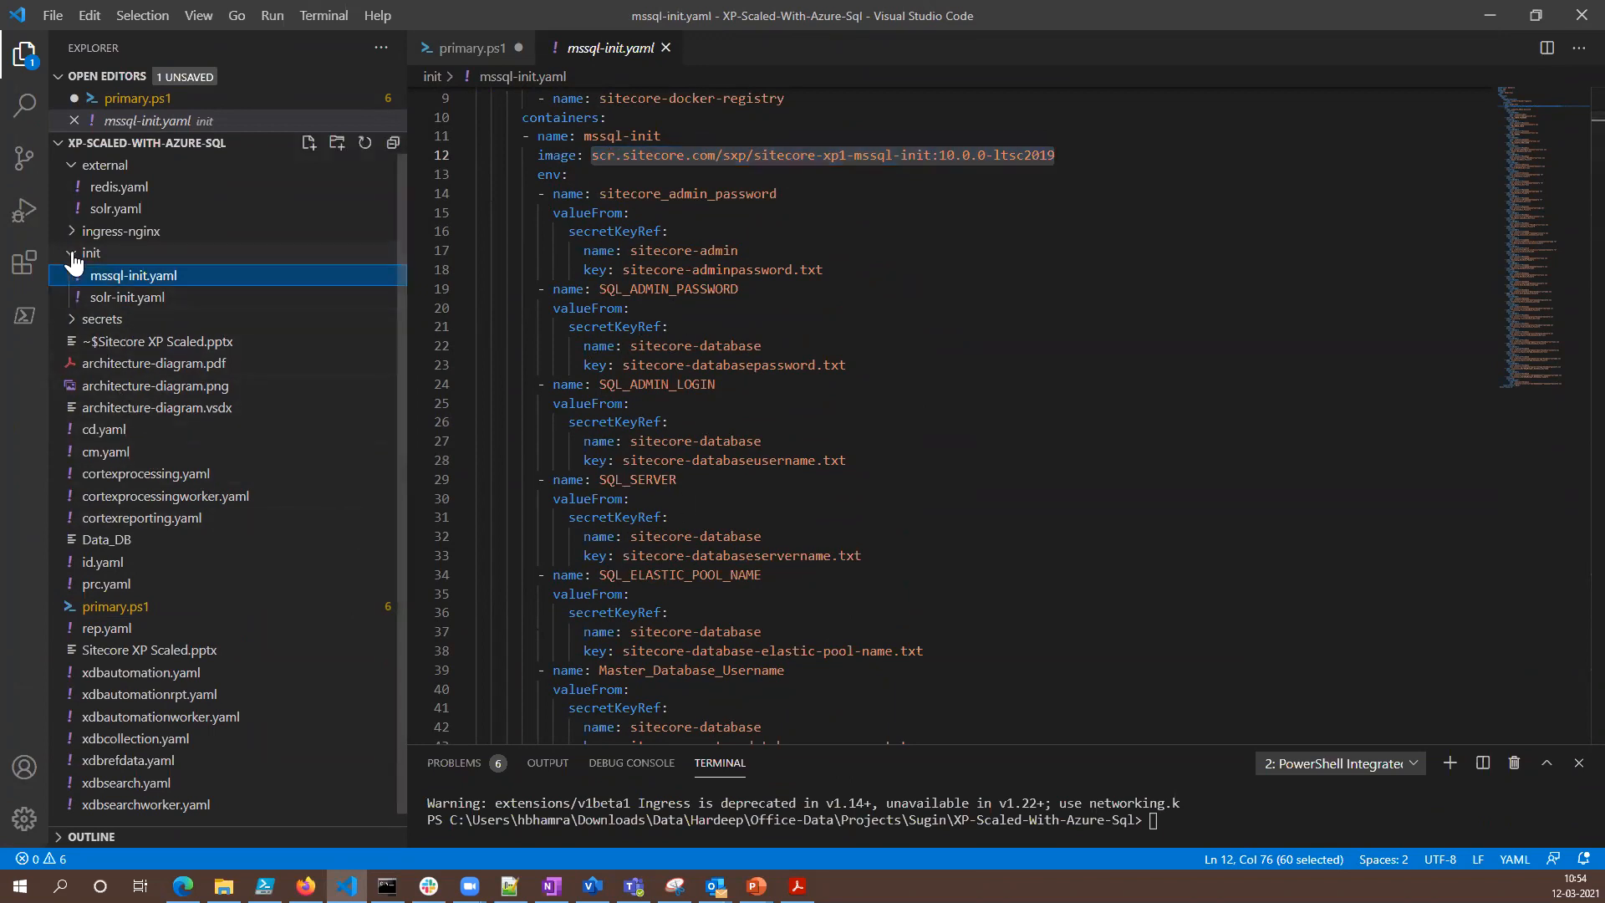
pyautogui.click(473, 47)
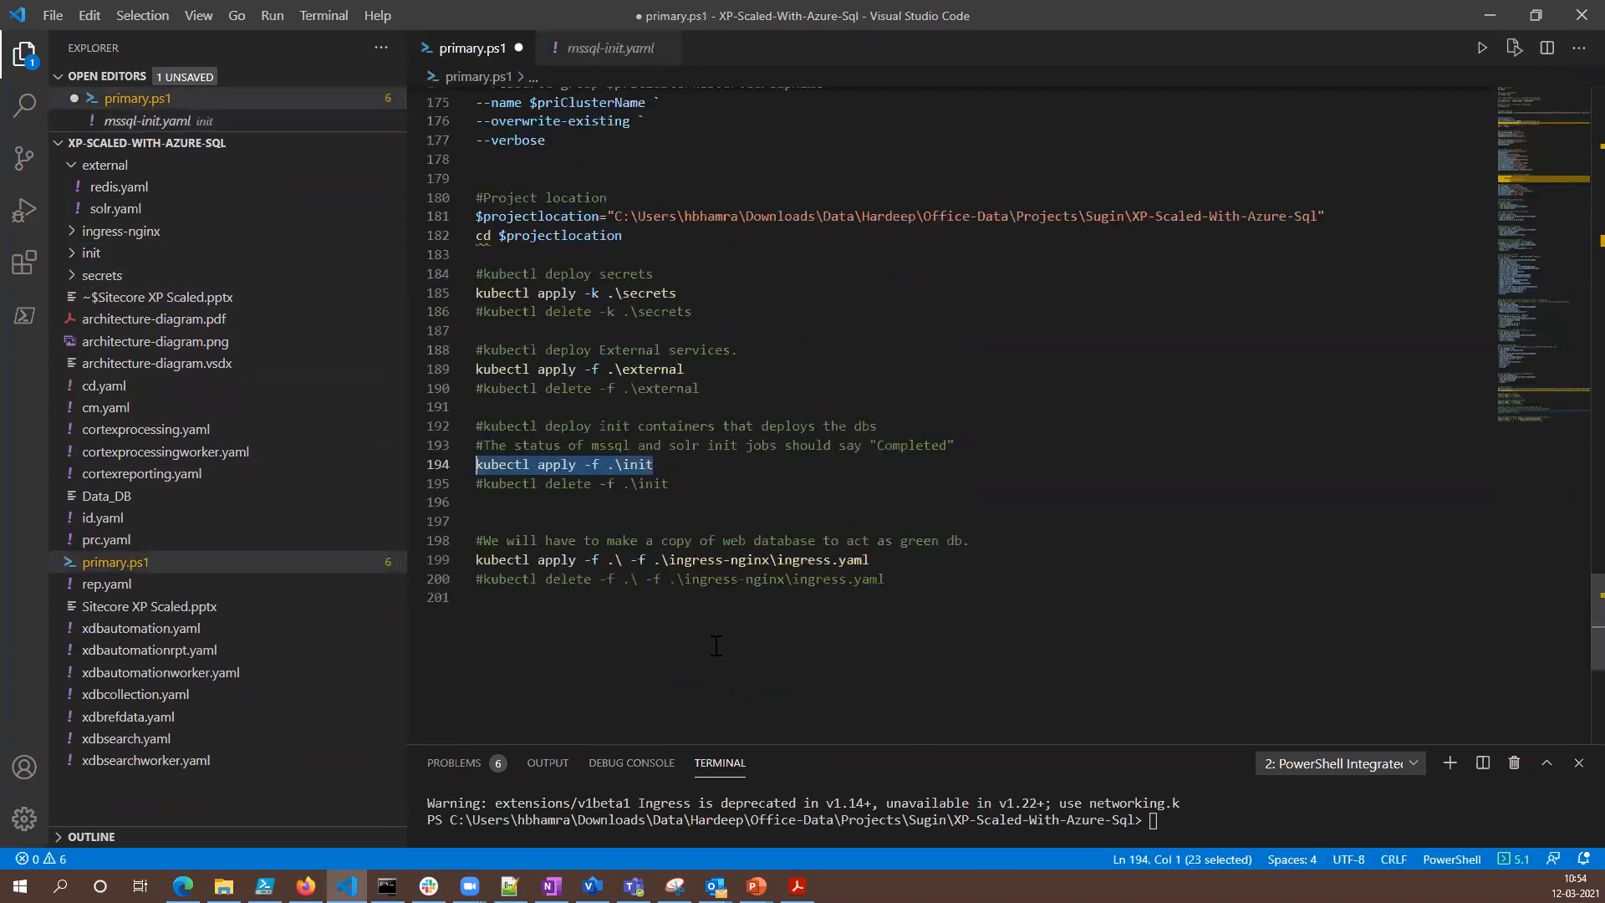
pyautogui.moveTo(870, 560); pyautogui.dragTo(474, 559)
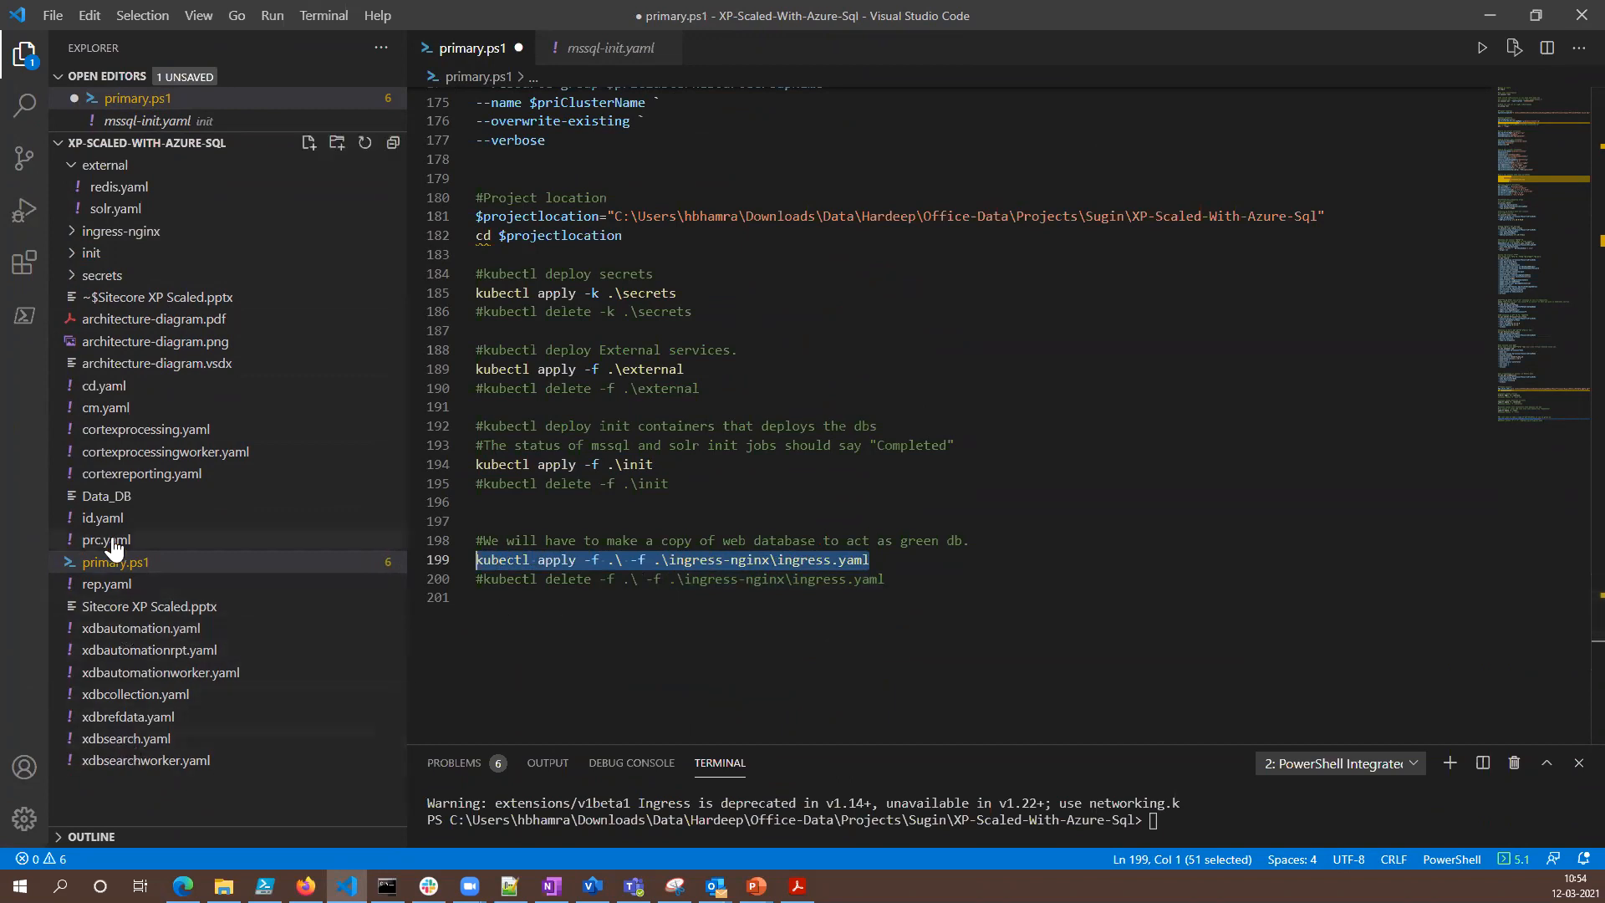
# - Examine cd.yaml, covering its Service kind, Deployment section and the initContainers that wait for the xdb services
pyautogui.click(100, 390)
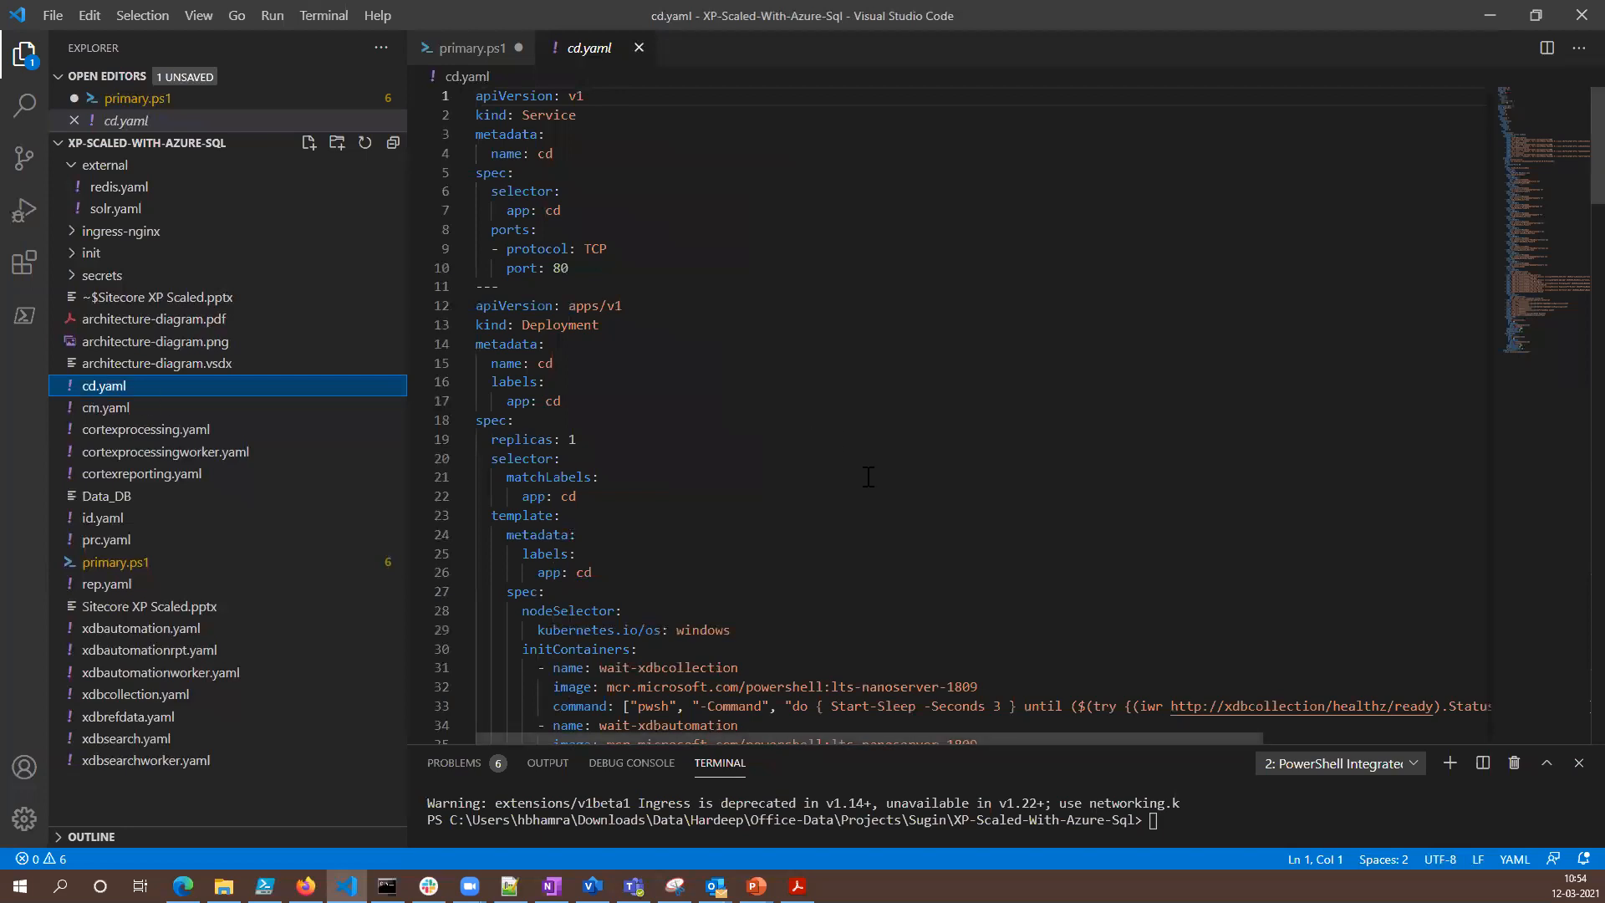
pyautogui.scroll(-3, 867, 475)
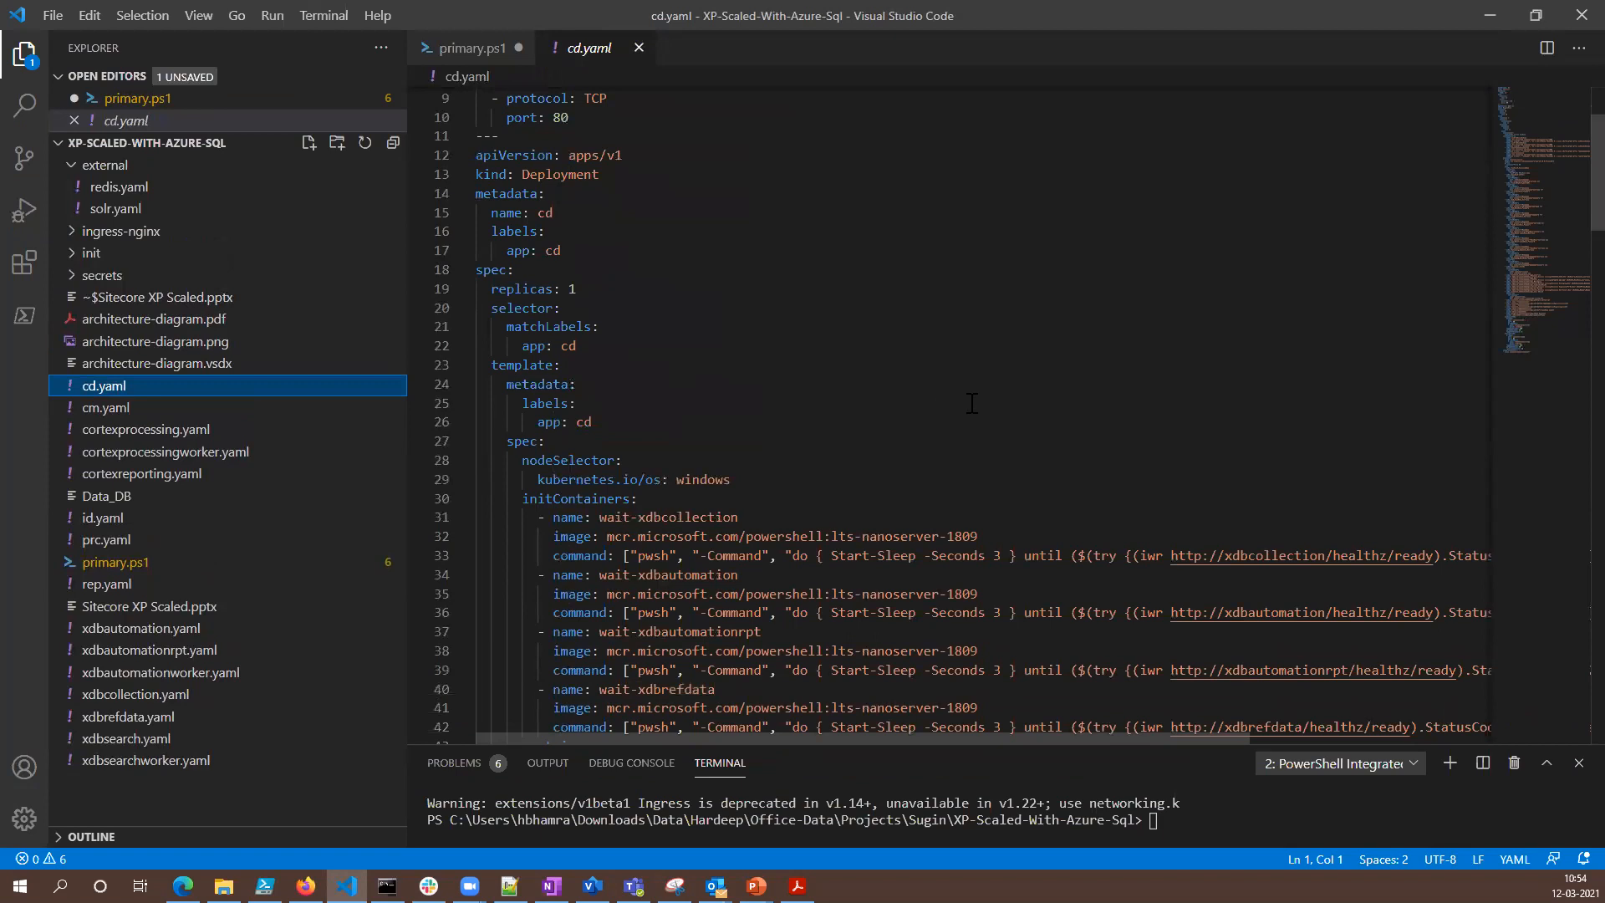
pyautogui.scroll(3, 971, 403)
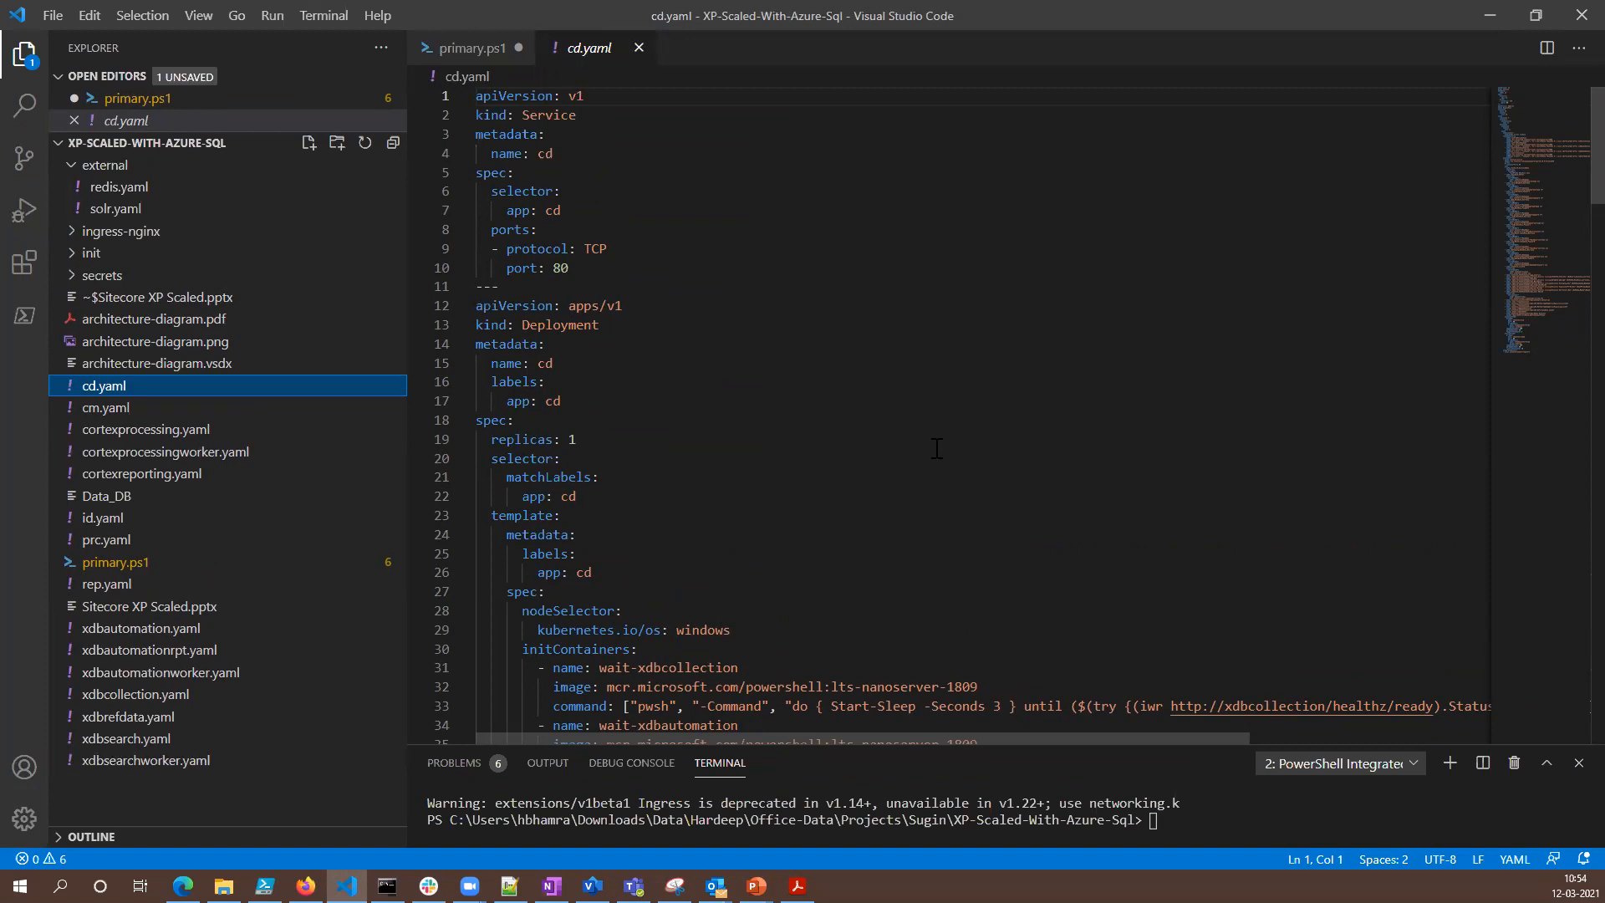
pyautogui.moveTo(583, 121); pyautogui.dragTo(514, 117)
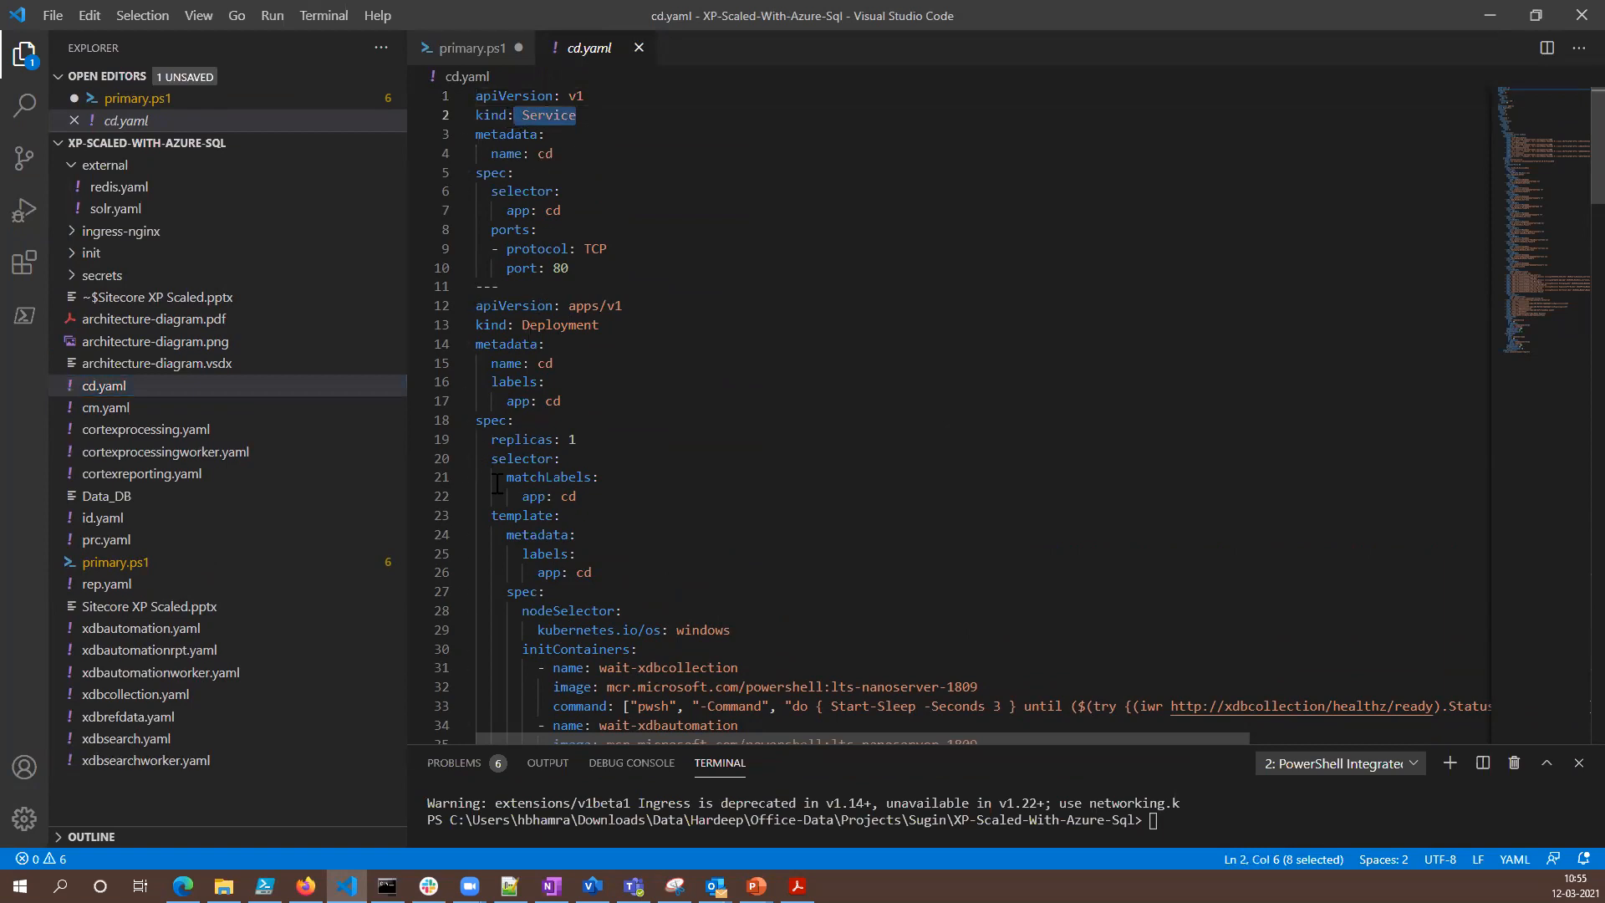
pyautogui.scroll(-2, 665, 412)
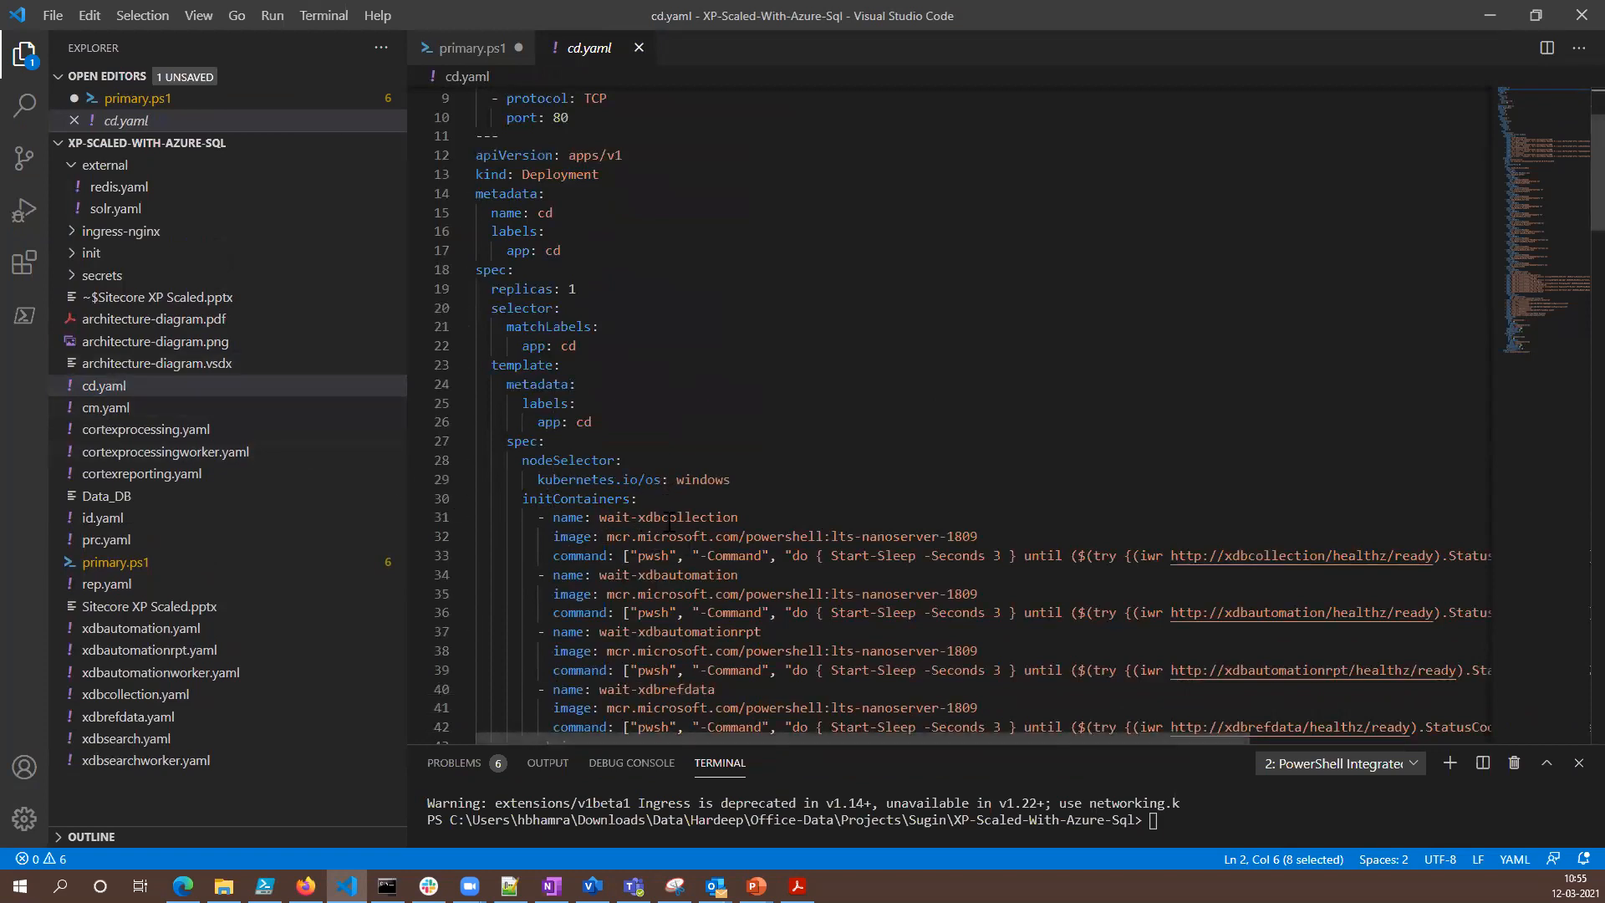
pyautogui.scroll(-4, 673, 535)
pyautogui.moveTo(618, 495); pyautogui.dragTo(522, 495)
pyautogui.scroll(7, 721, 496)
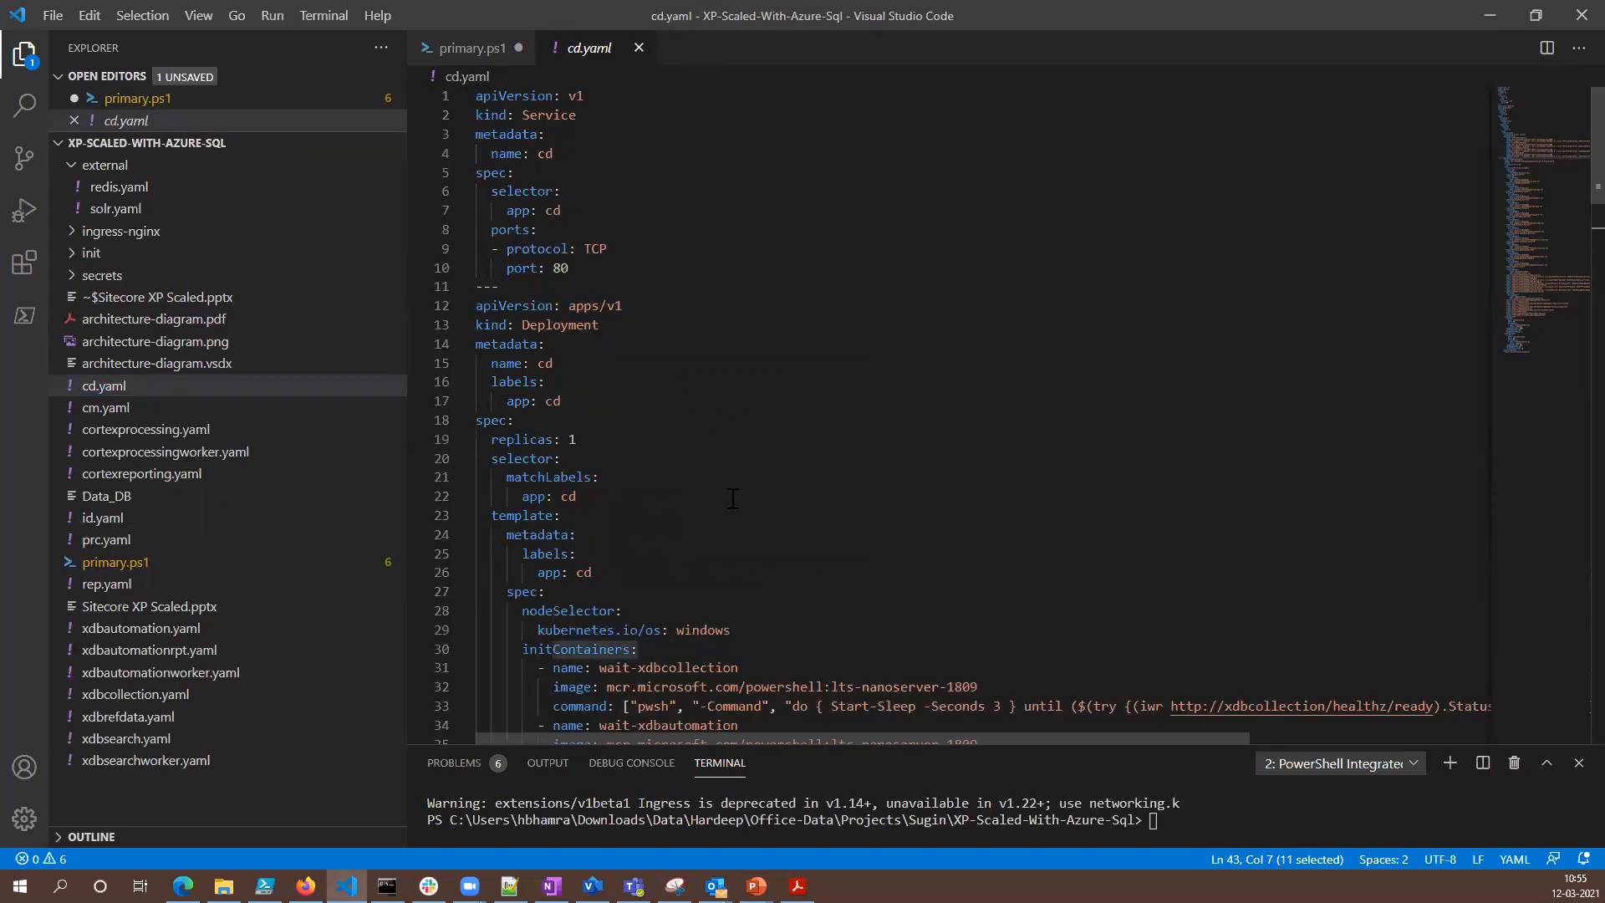
# - Return to primary.ps1, switch to Command Prompt, and list the pods again with kubectl get pods on a cleared screen, highlighting their statuses
pyautogui.click(143, 565)
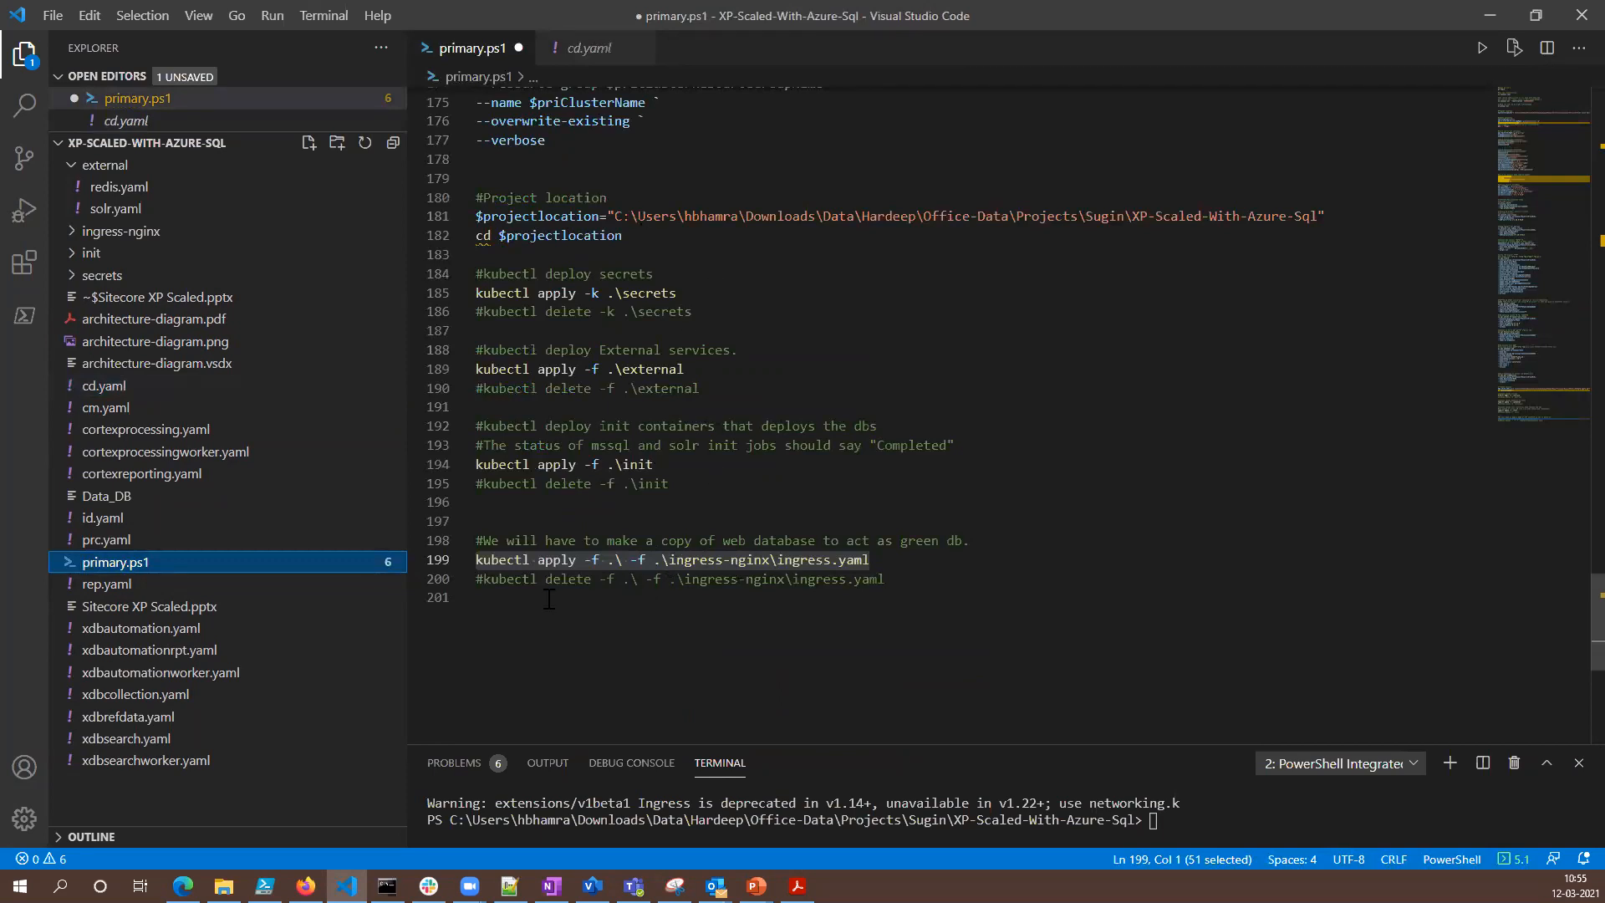
pyautogui.click(387, 887)
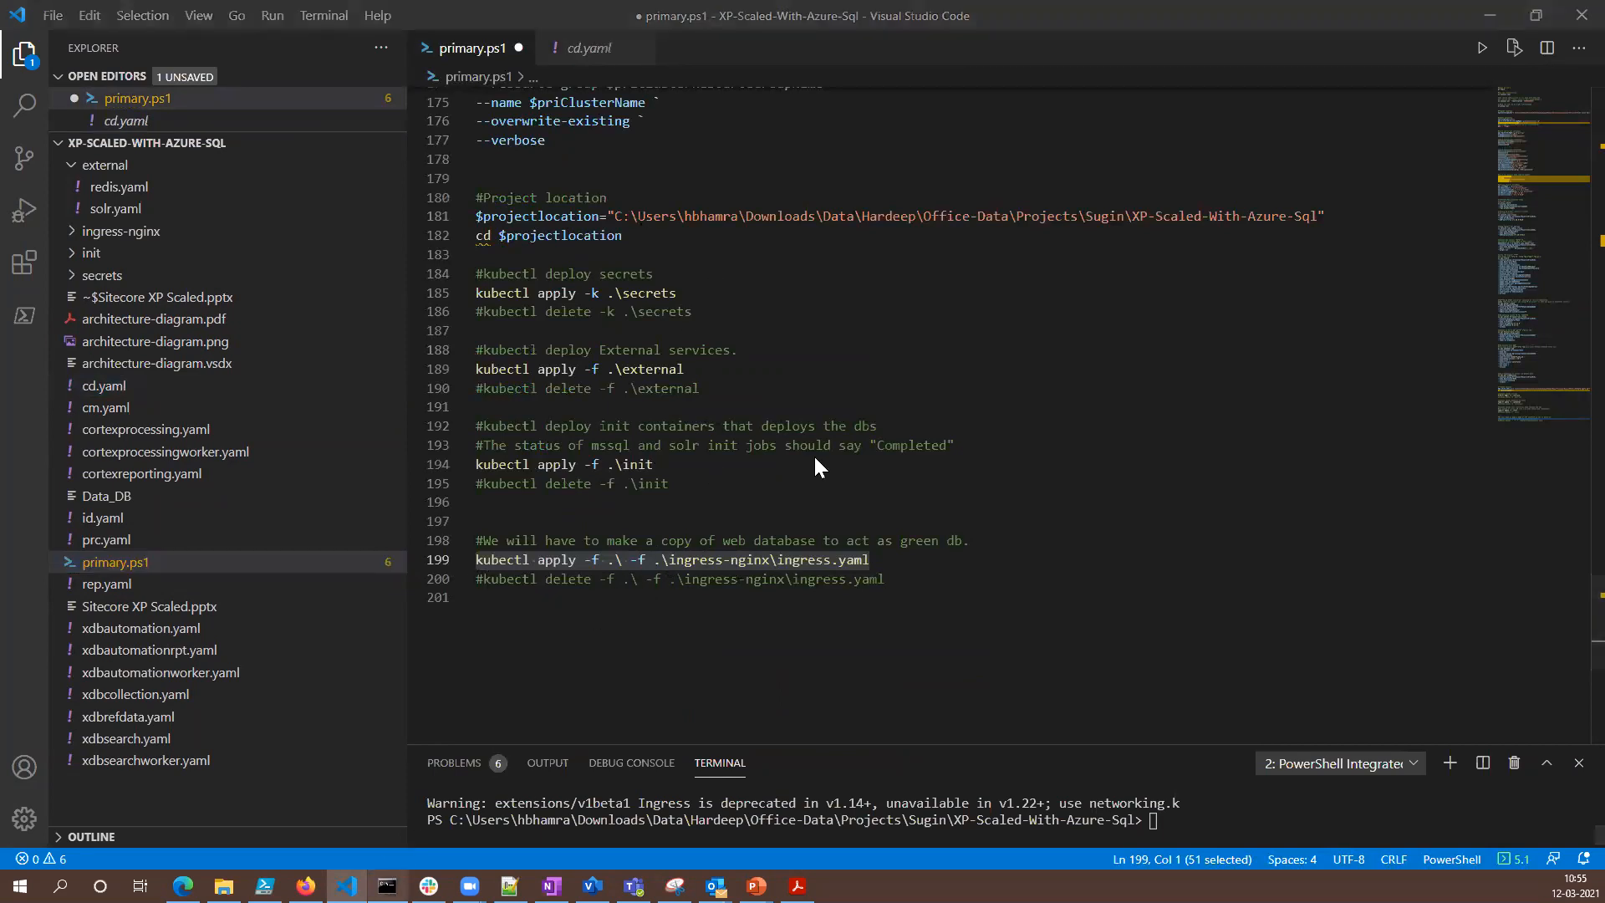
pyautogui.press('Escape')
pyautogui.write('cls')
pyautogui.press('Return')
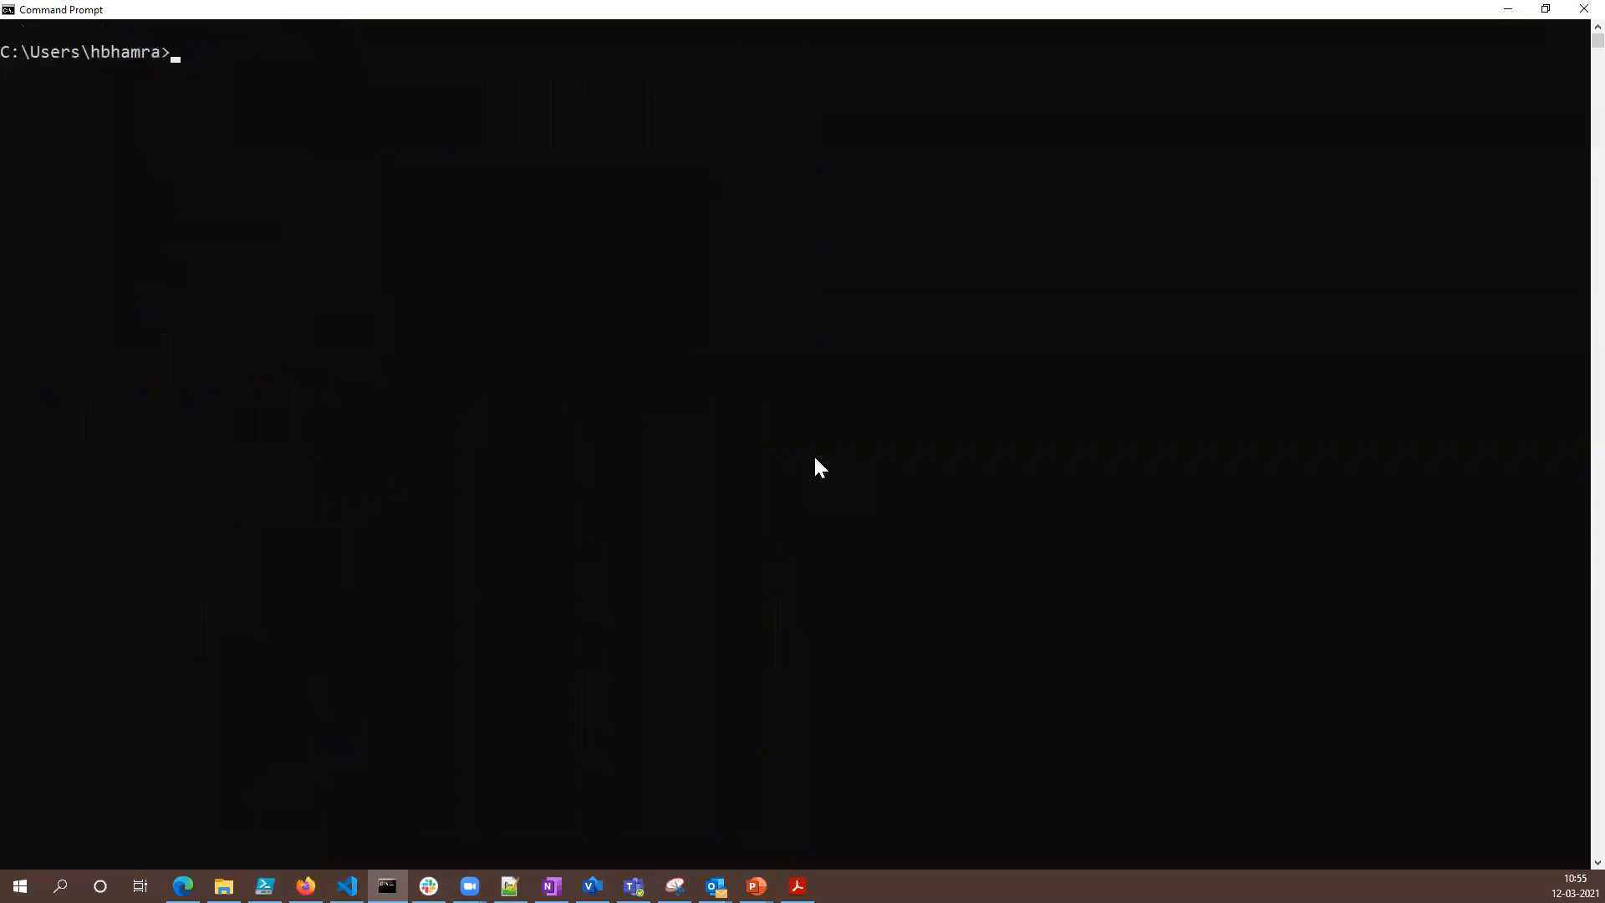
pyautogui.press('Up')
pyautogui.press('Up')
pyautogui.press('Return')
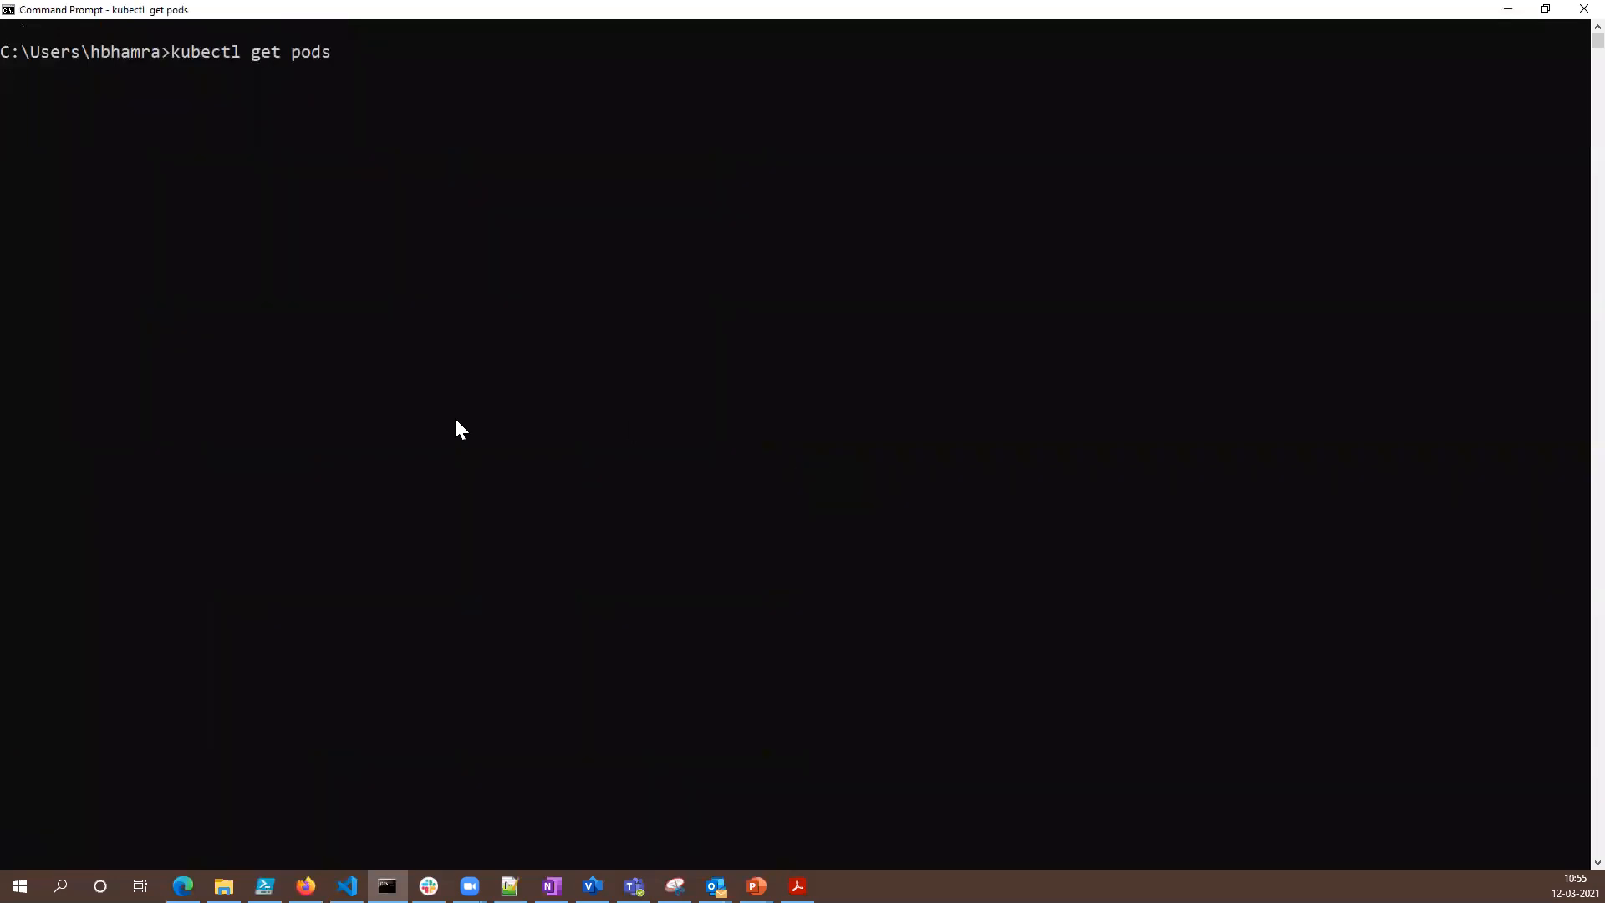
pyautogui.moveTo(501, 92); pyautogui.dragTo(760, 494)
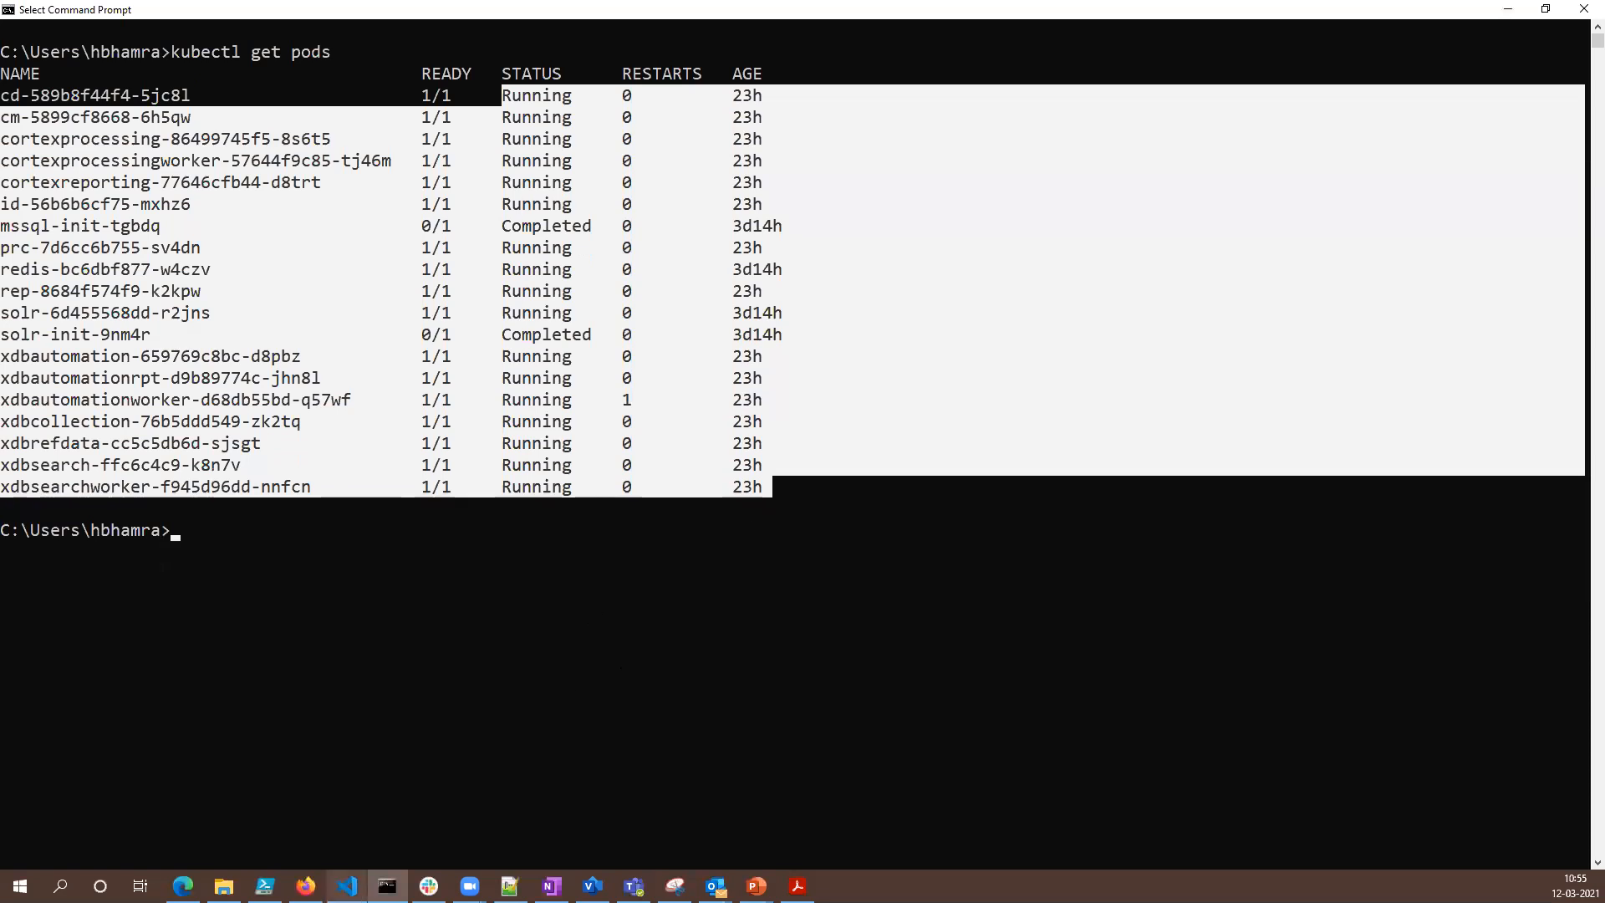
# - Switch to Visual Studio Code and run kubectl delete -f .\ -f .\ingress-nginx\ingress.yaml from primary.ps1 in an enlarged terminal
pyautogui.click(347, 886)
pyautogui.click(690, 648)
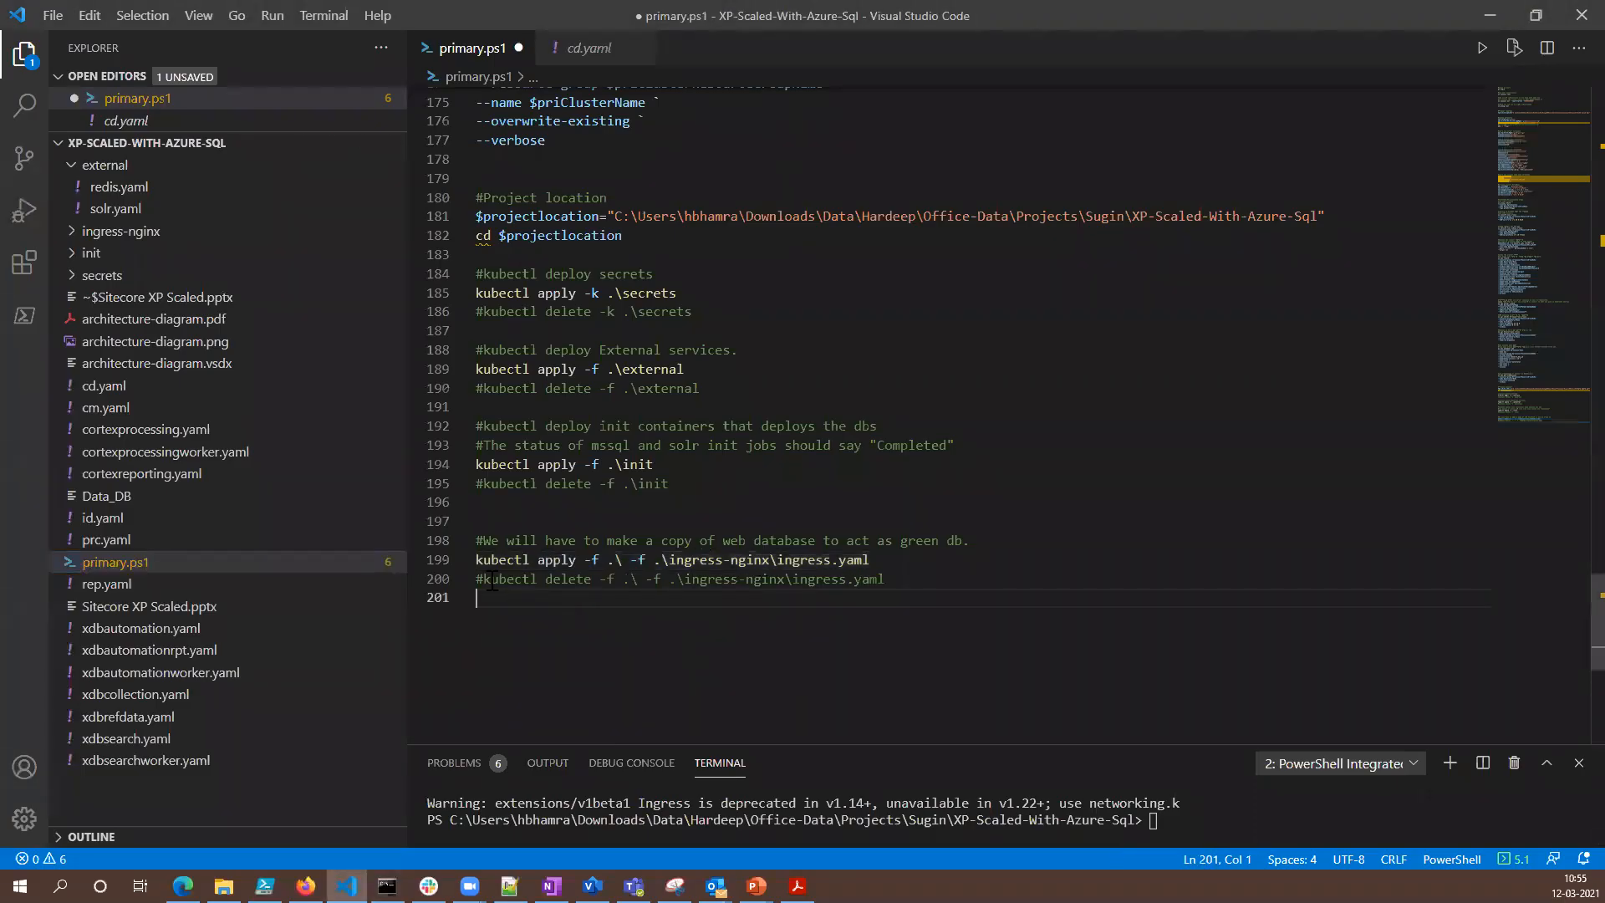
pyautogui.moveTo(484, 578); pyautogui.dragTo(887, 583)
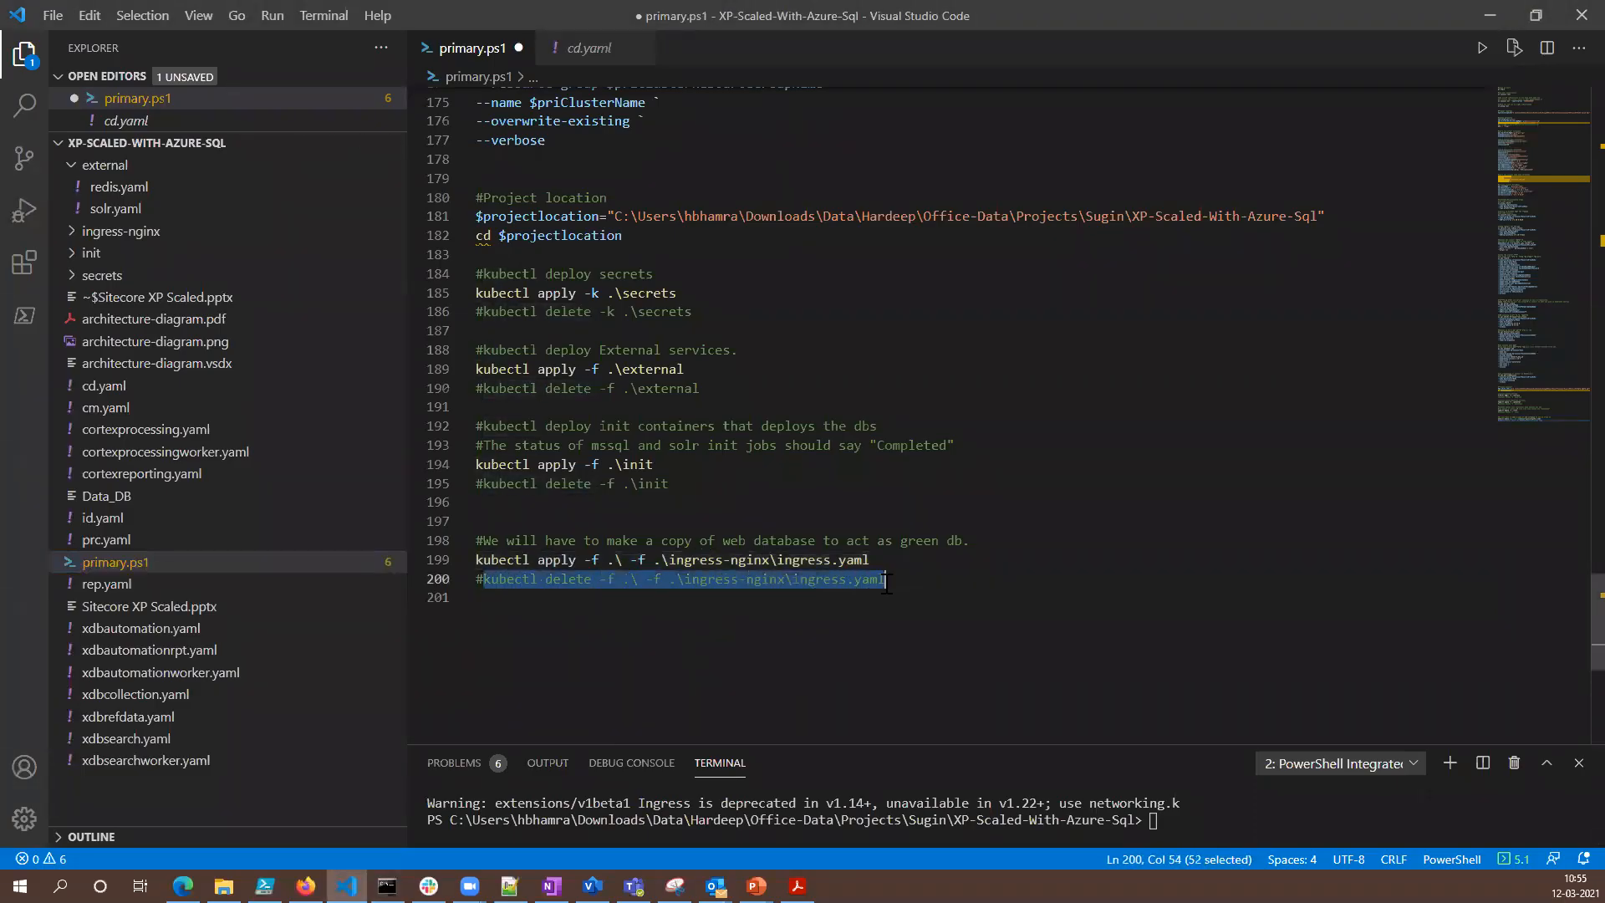
pyautogui.rightClick(839, 585)
pyautogui.click(879, 512)
pyautogui.moveTo(950, 744); pyautogui.dragTo(949, 414)
pyautogui.rightClick(1236, 532)
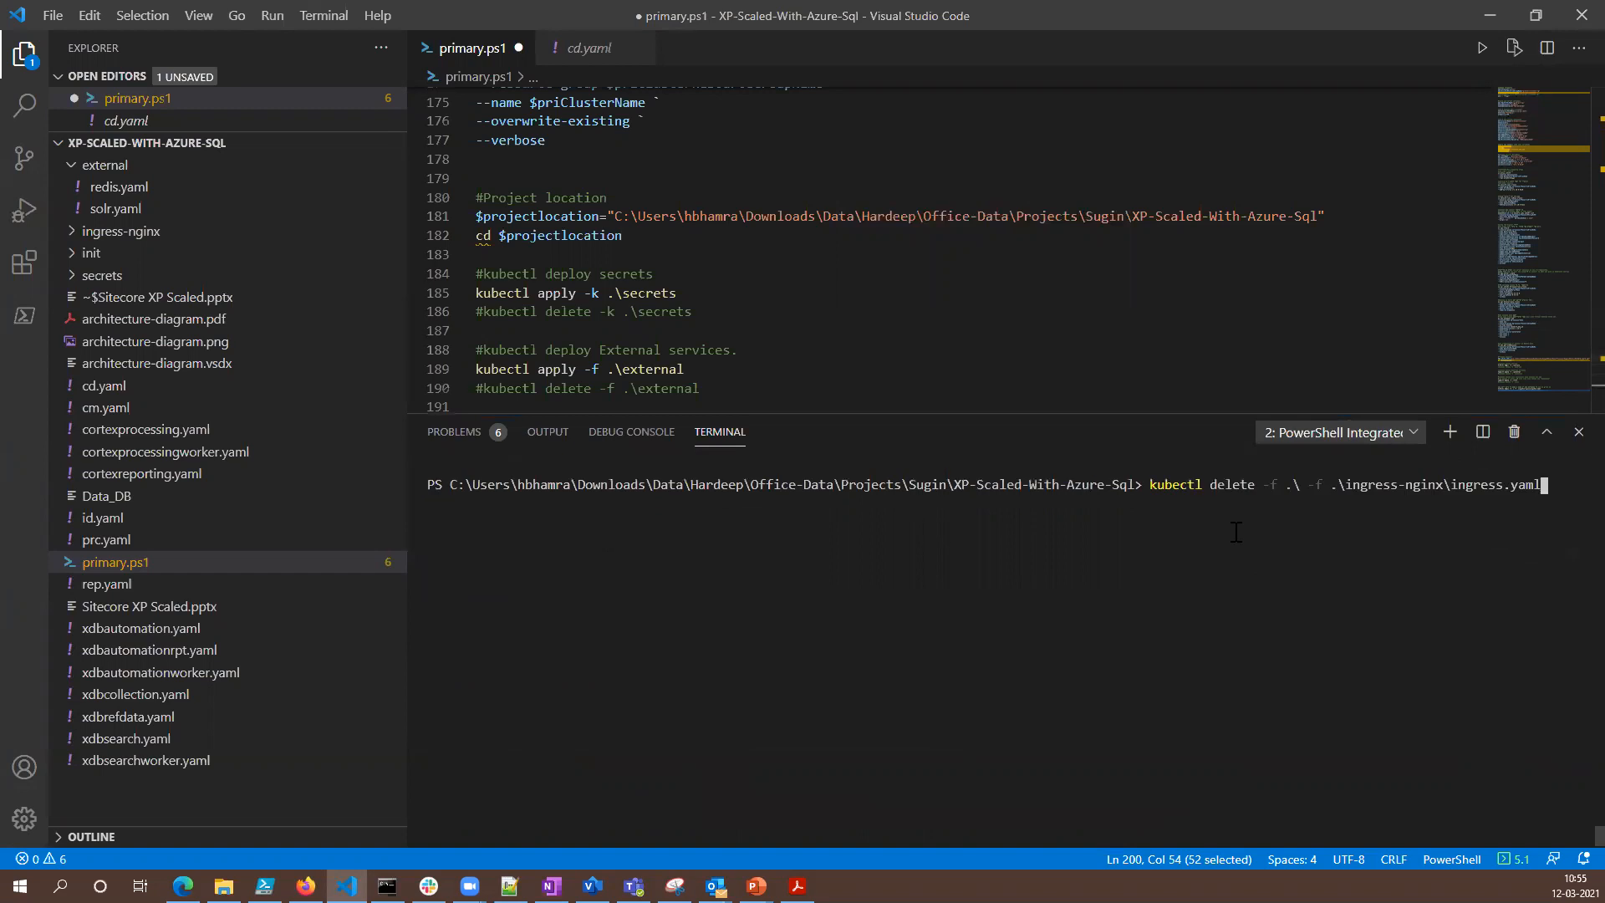
pyautogui.press('Return')
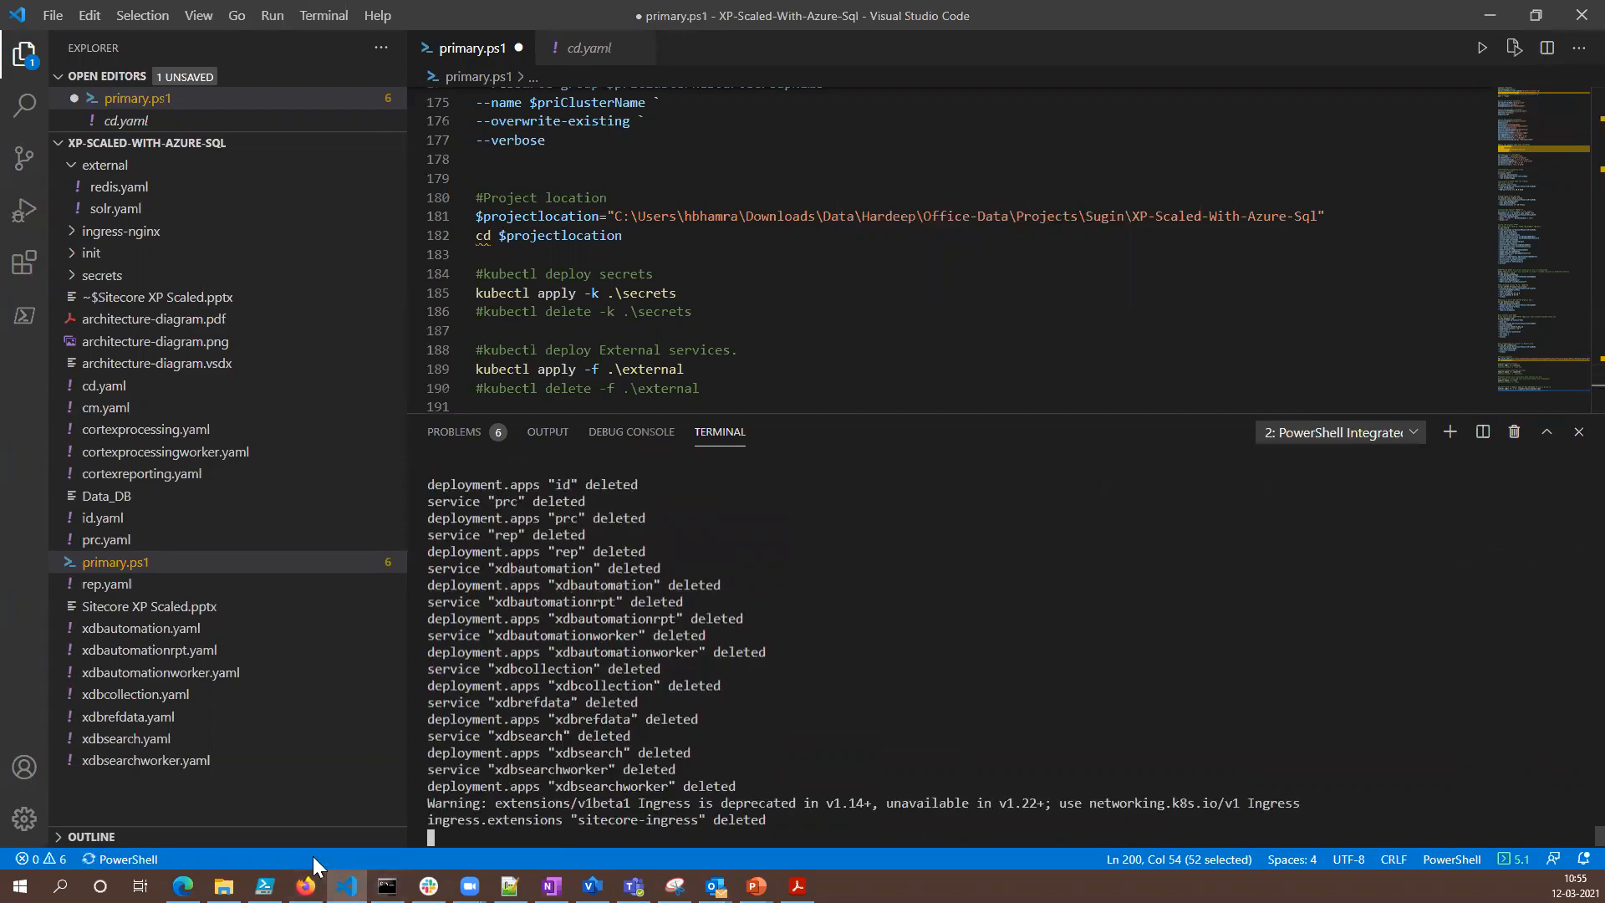
# - Switch to Firefox and view the Sitecore welcome page at cd-k8s.hi.zone and the Sitecore Control Panel page
pyautogui.click(306, 886)
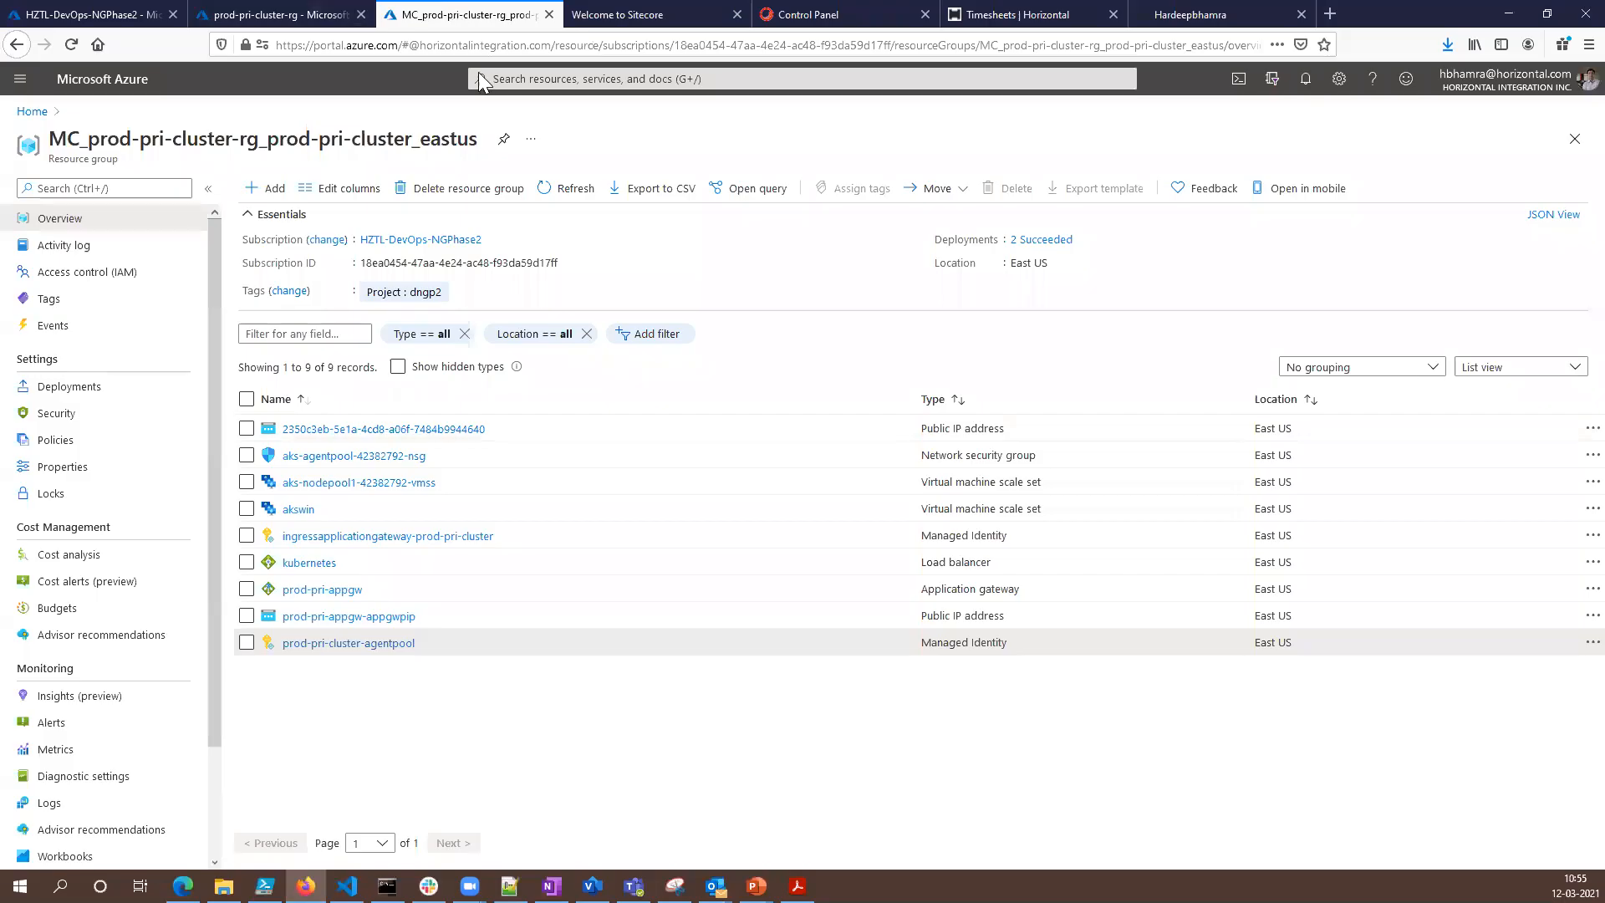
pyautogui.click(636, 14)
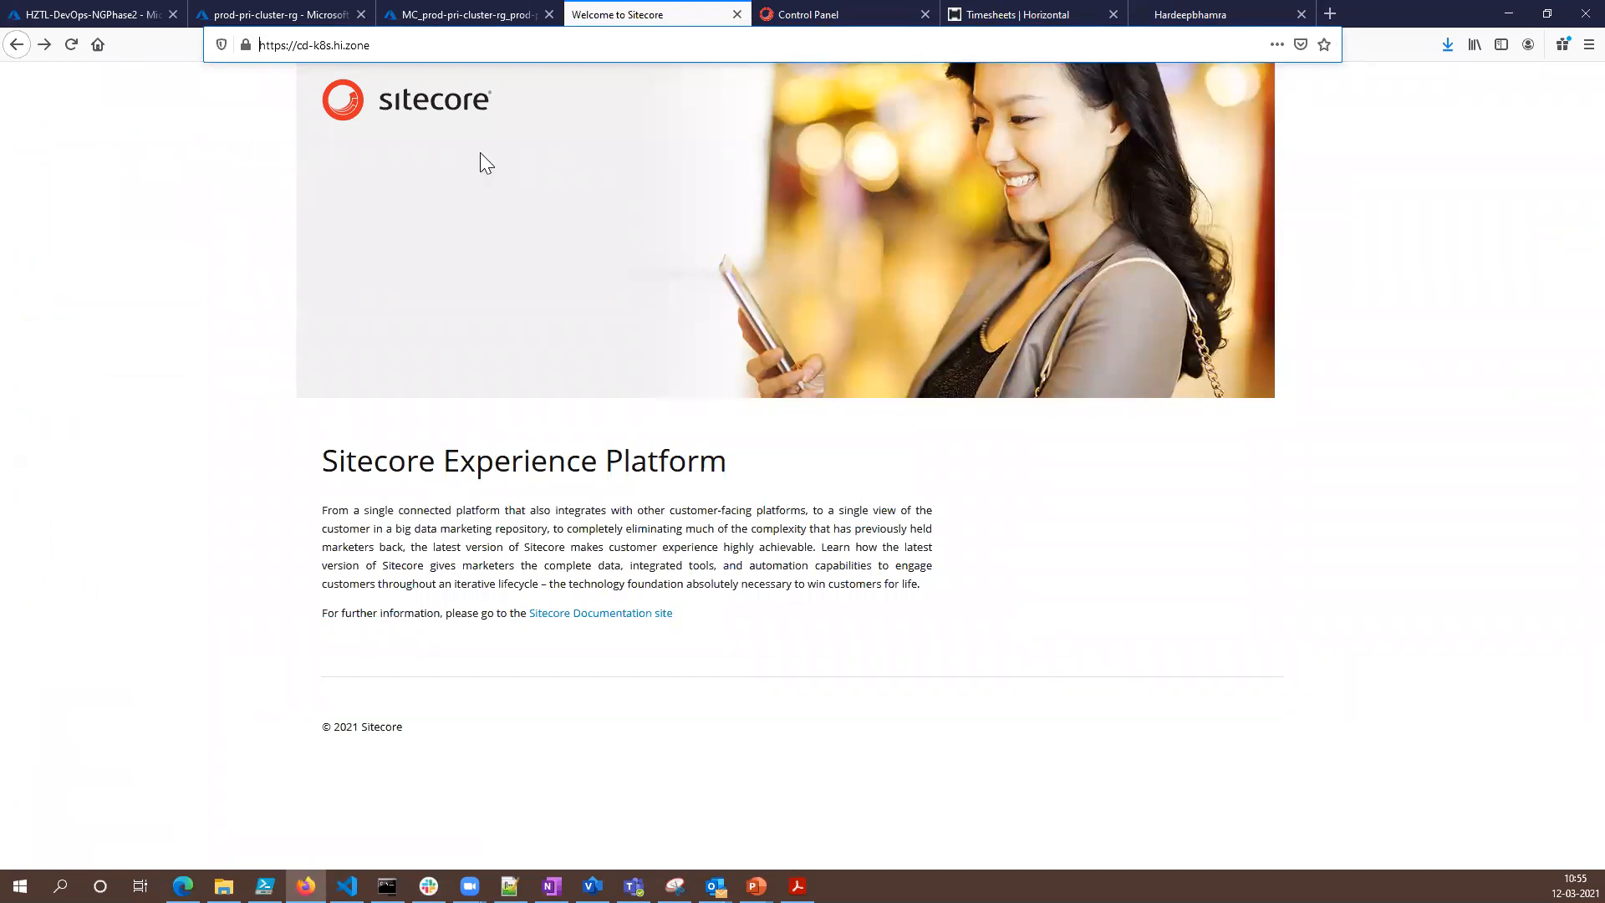
pyautogui.click(1283, 414)
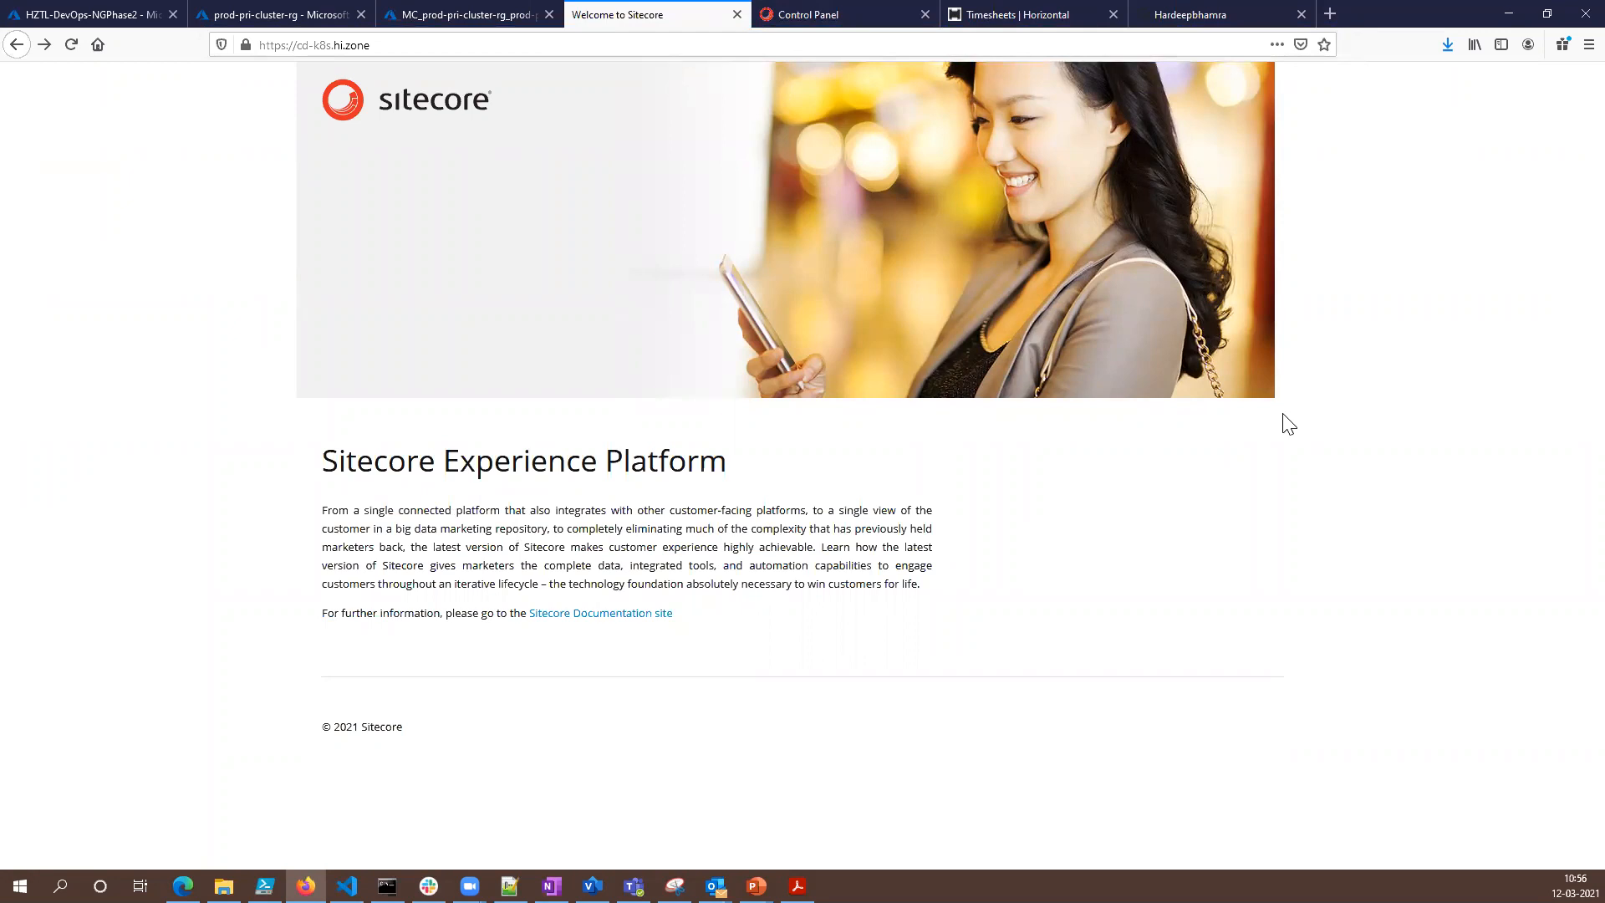
pyautogui.hotkey('alt', 'Tab')
pyautogui.hotkey('ctrl', 'Tab')
pyautogui.hotkey('ctrl', 'Tab')
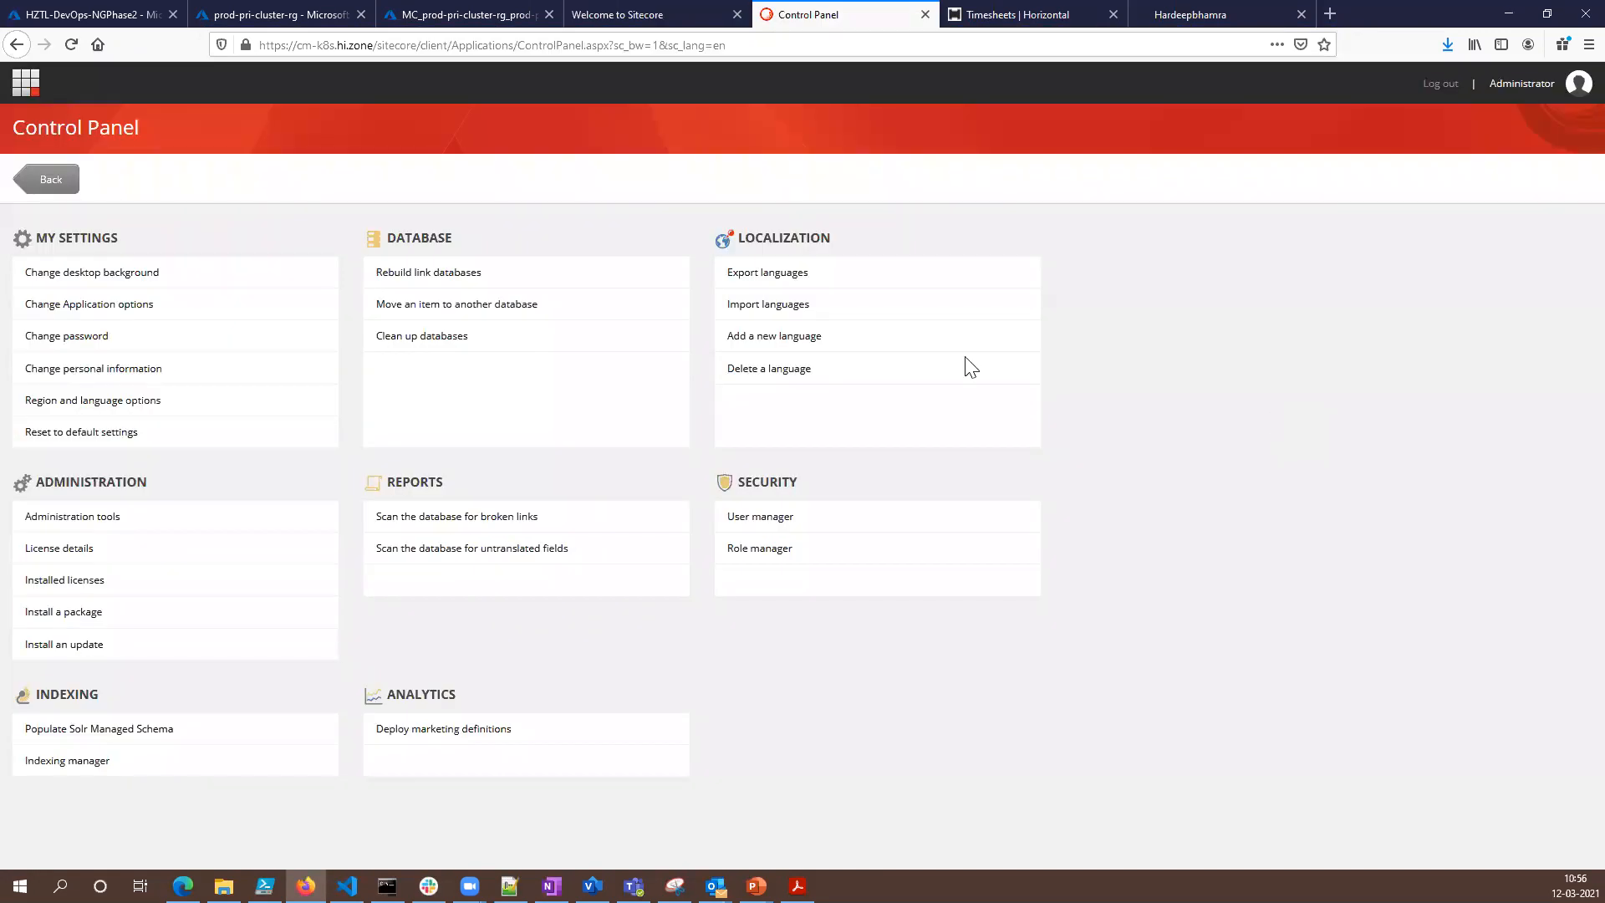
# - Reload the cd-k8s.hi.zone page and bring up the MC_prod-pri-cluster-rg_prod-pri-cluster_eastus resource group in the Azure portal
pyautogui.click(580, 24)
pyautogui.click(70, 44)
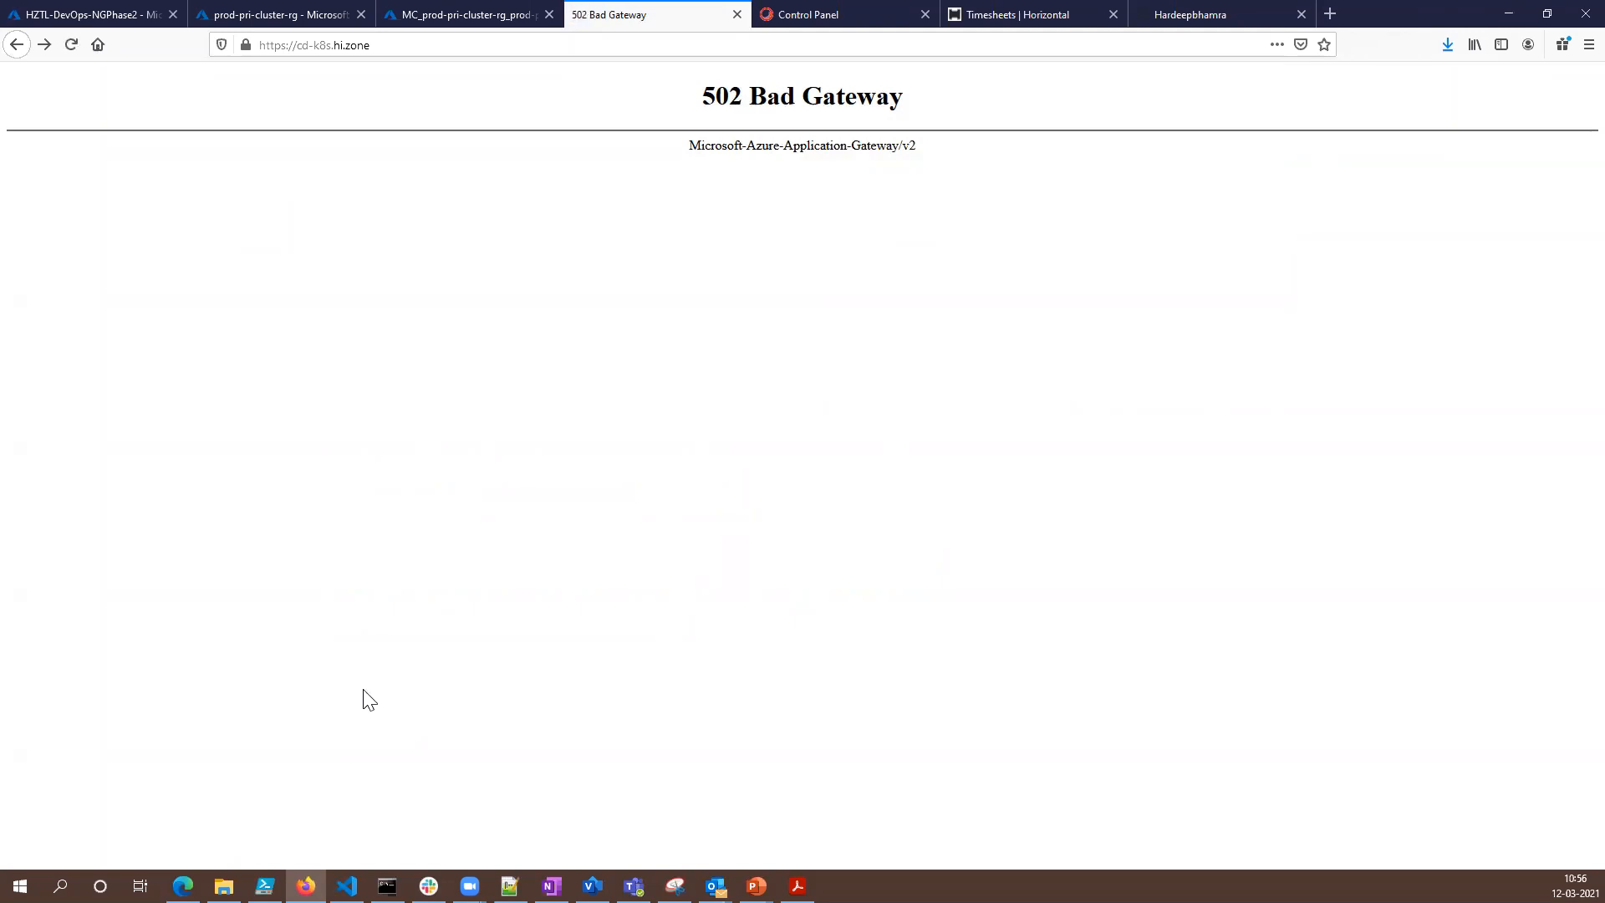
pyautogui.click(291, 14)
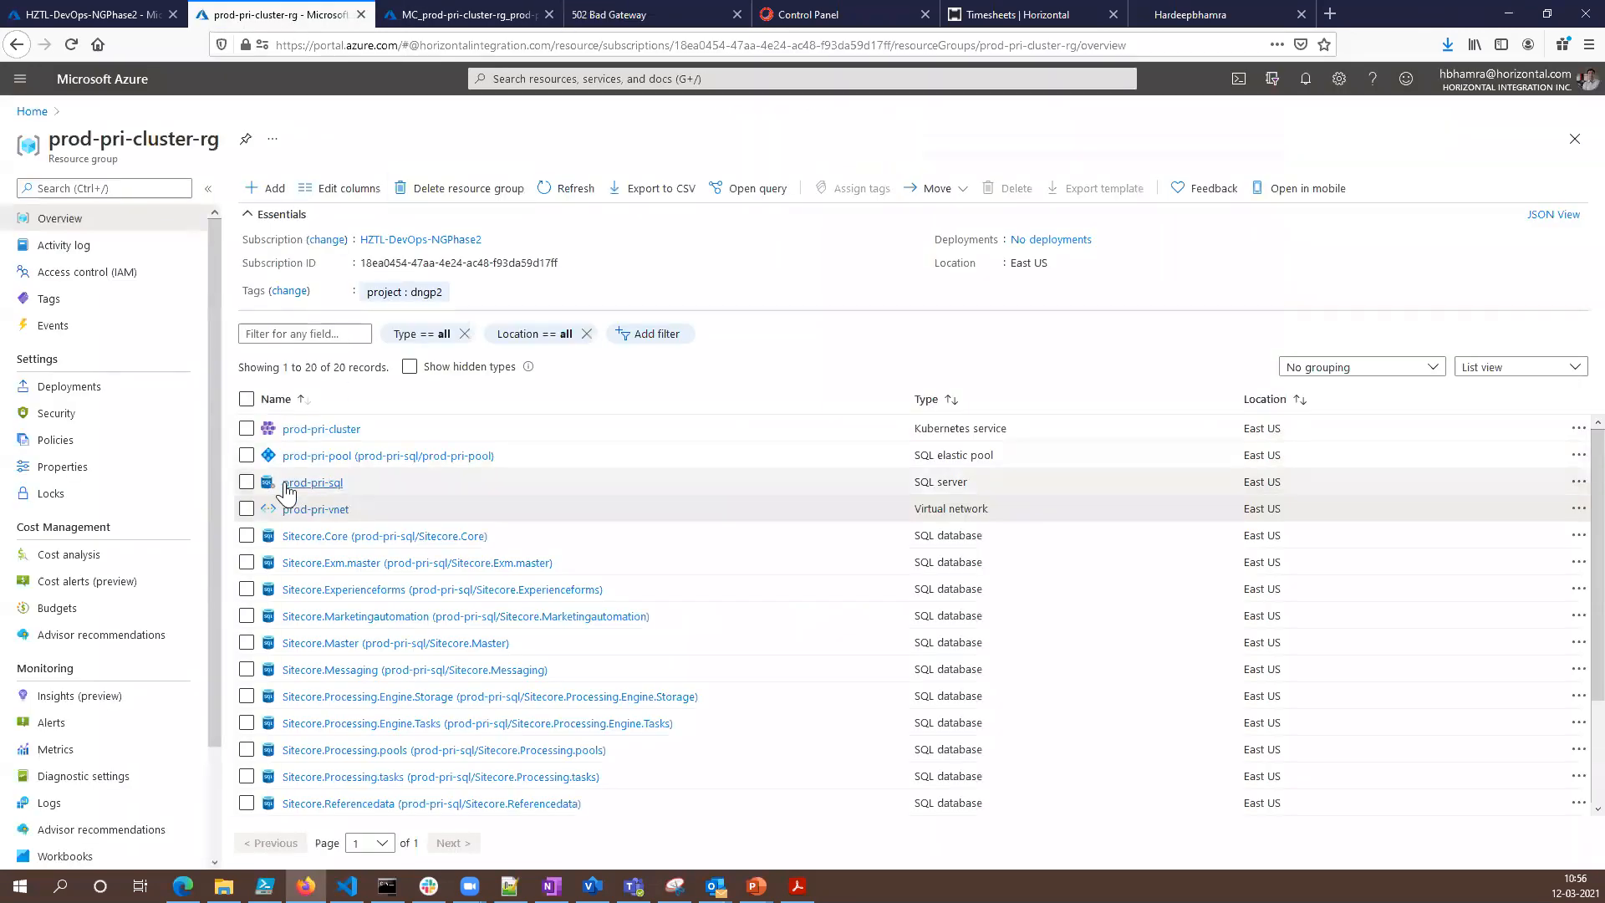
pyautogui.click(464, 14)
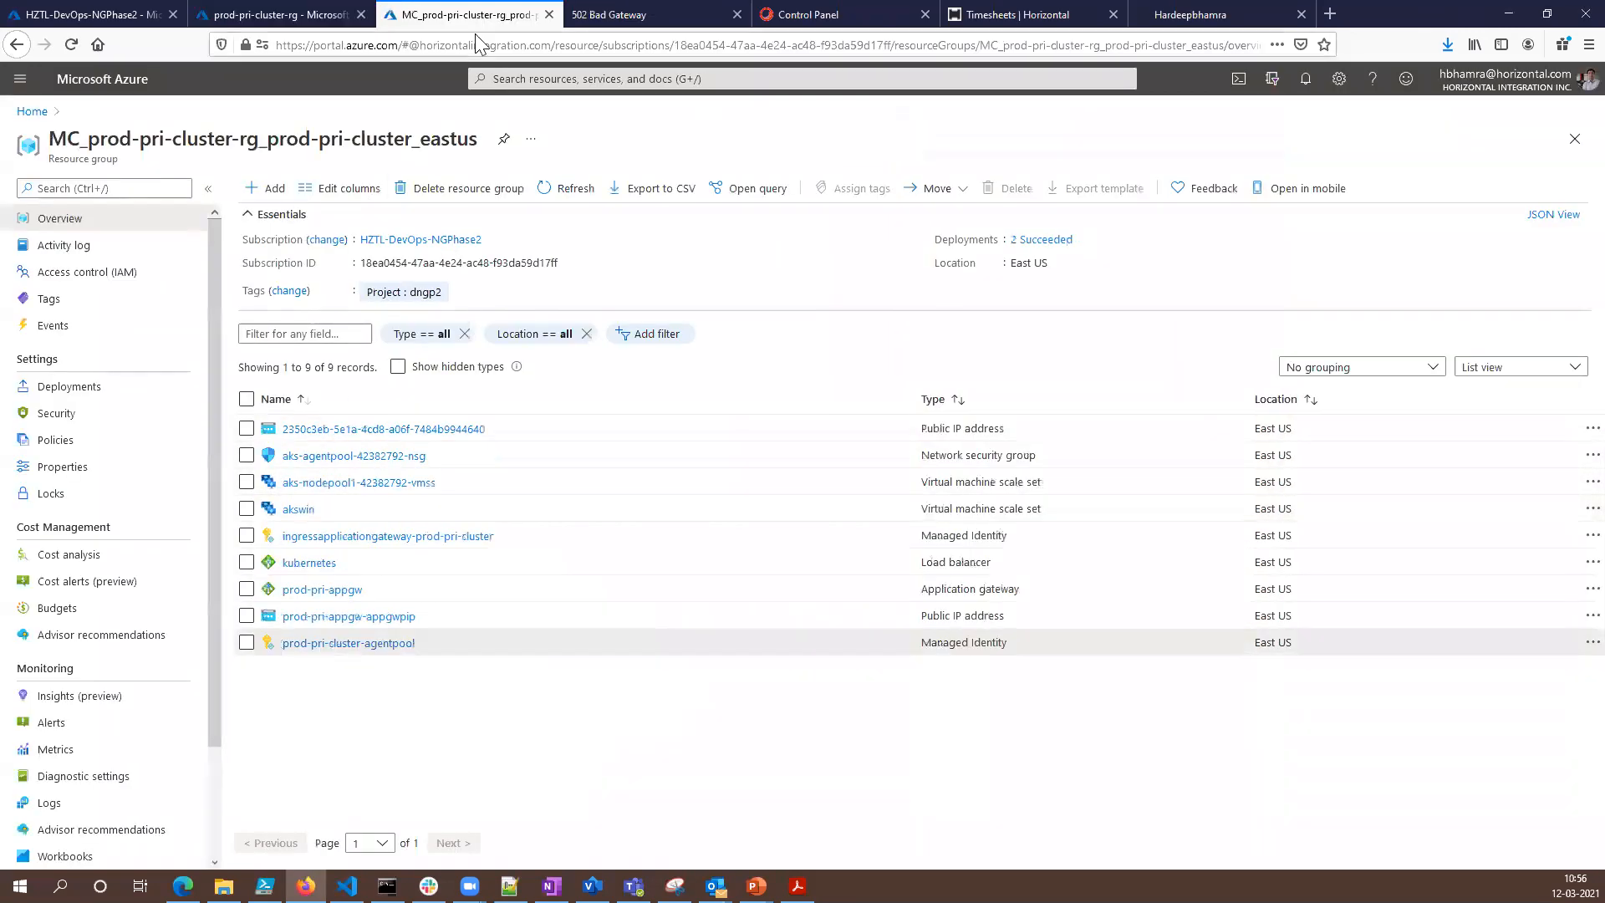
# - Open the Backend health page of the prod-pri-appgw application gateway and refresh it
pyautogui.click(340, 590)
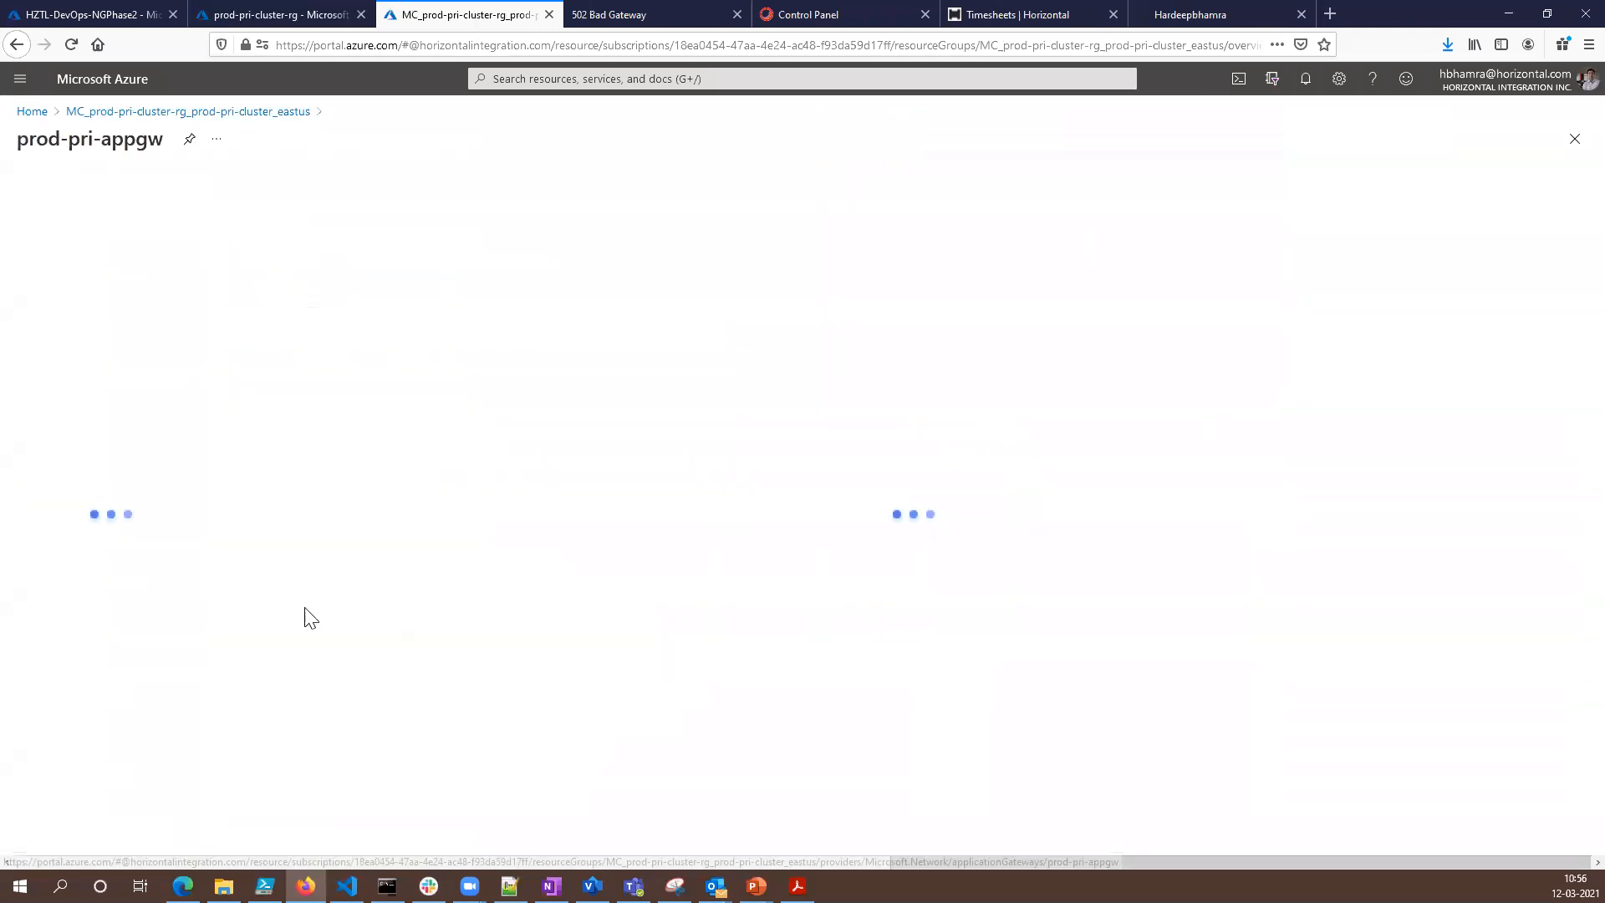
pyautogui.scroll(-2, 125, 619)
pyautogui.click(96, 637)
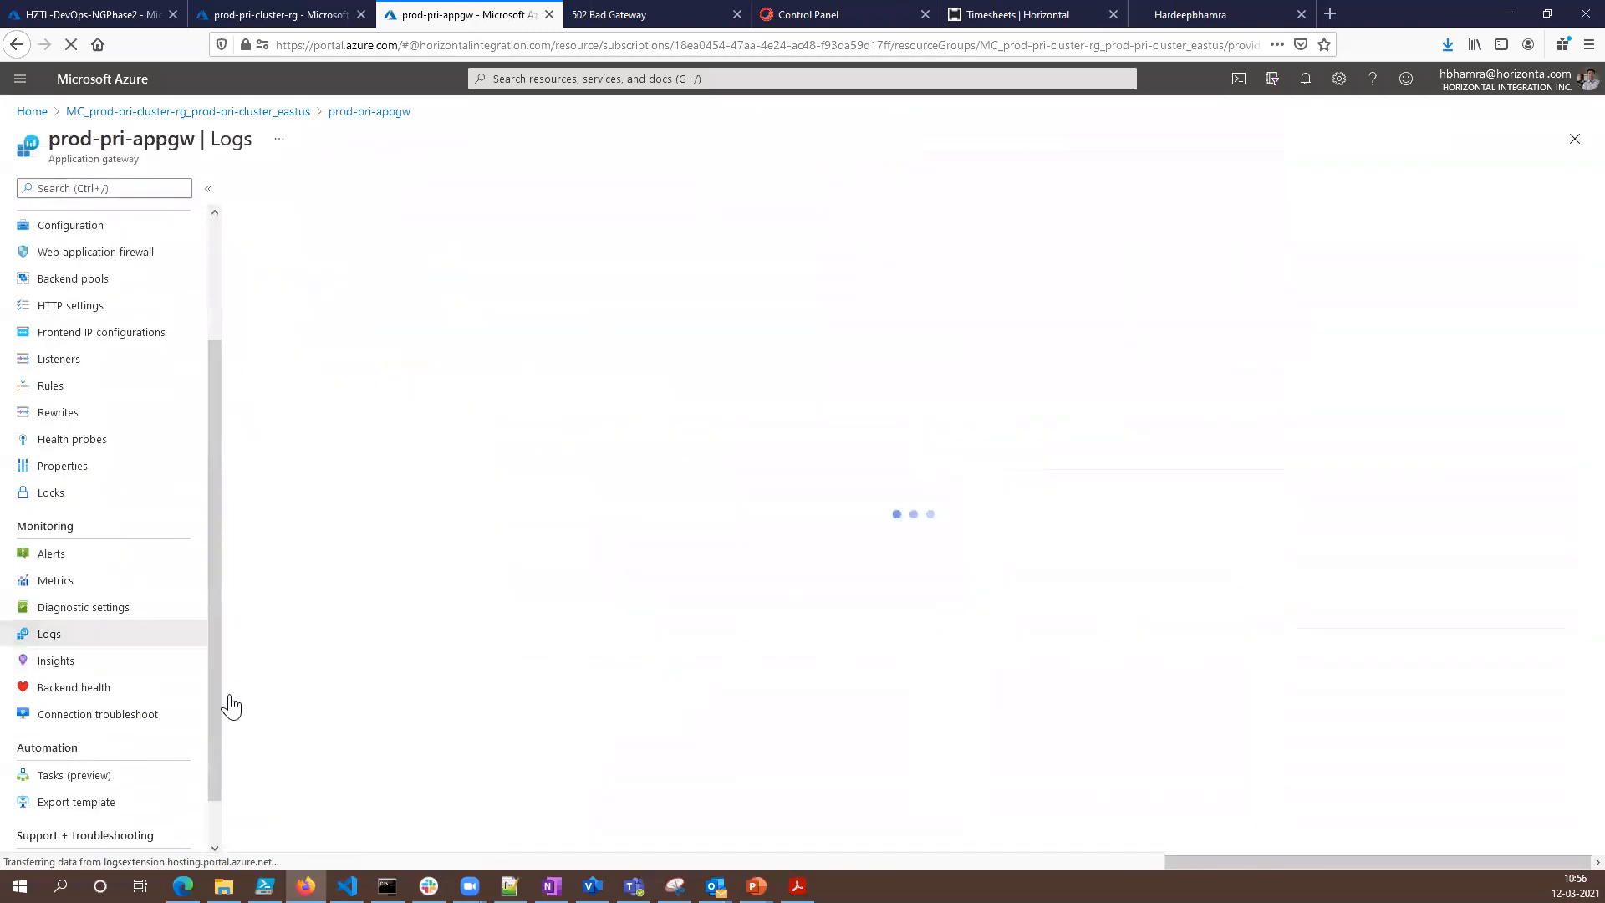
pyautogui.click(92, 688)
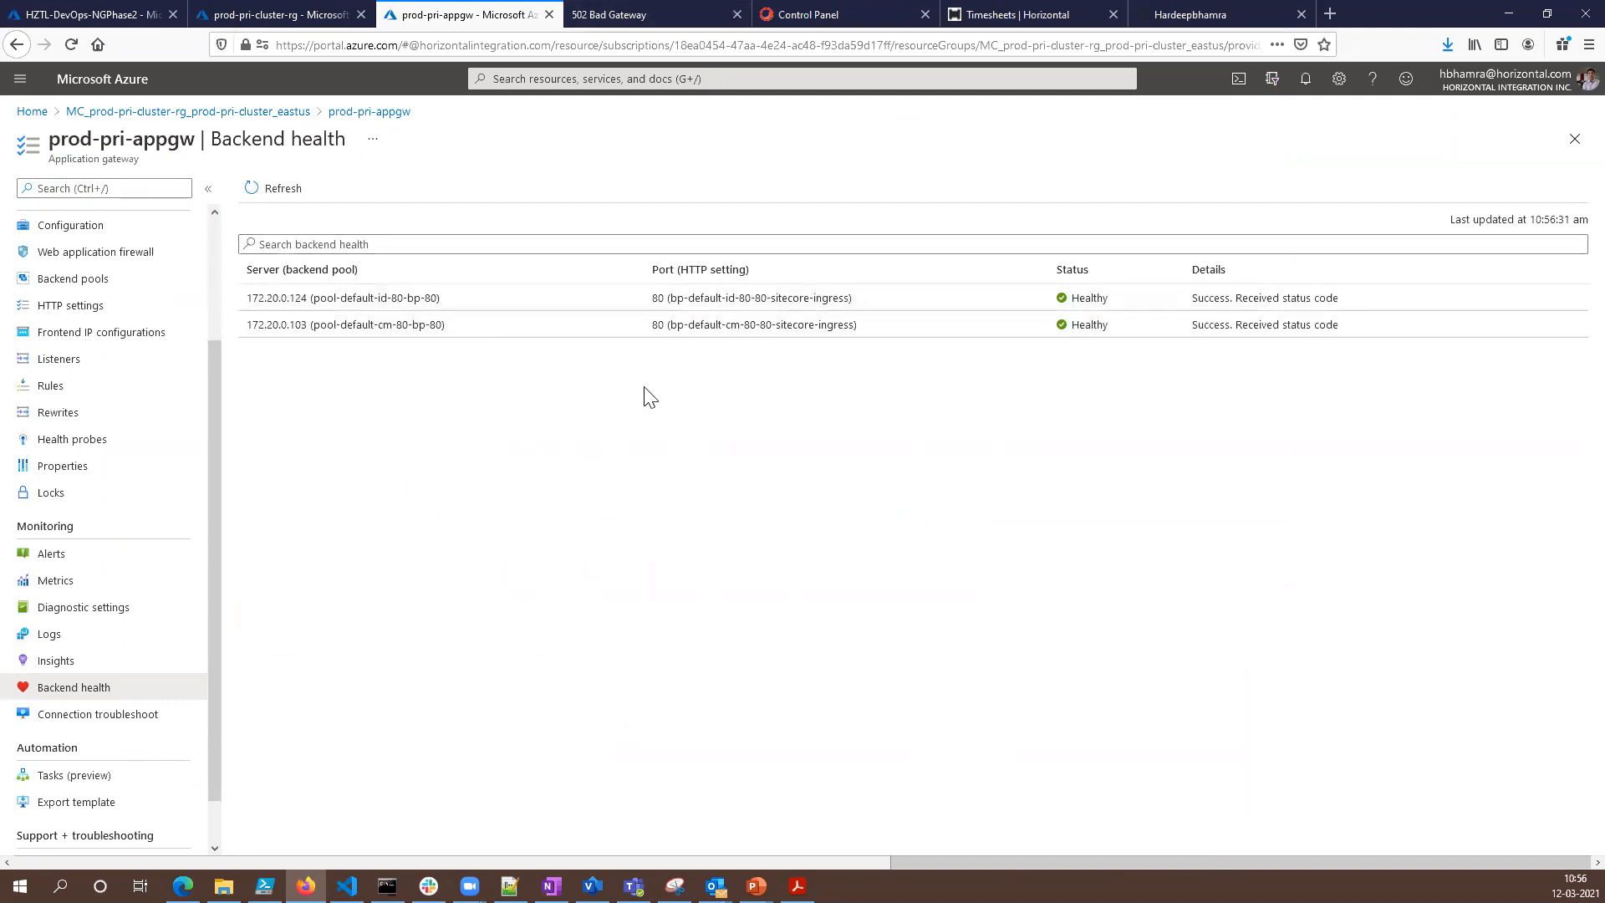
pyautogui.click(276, 188)
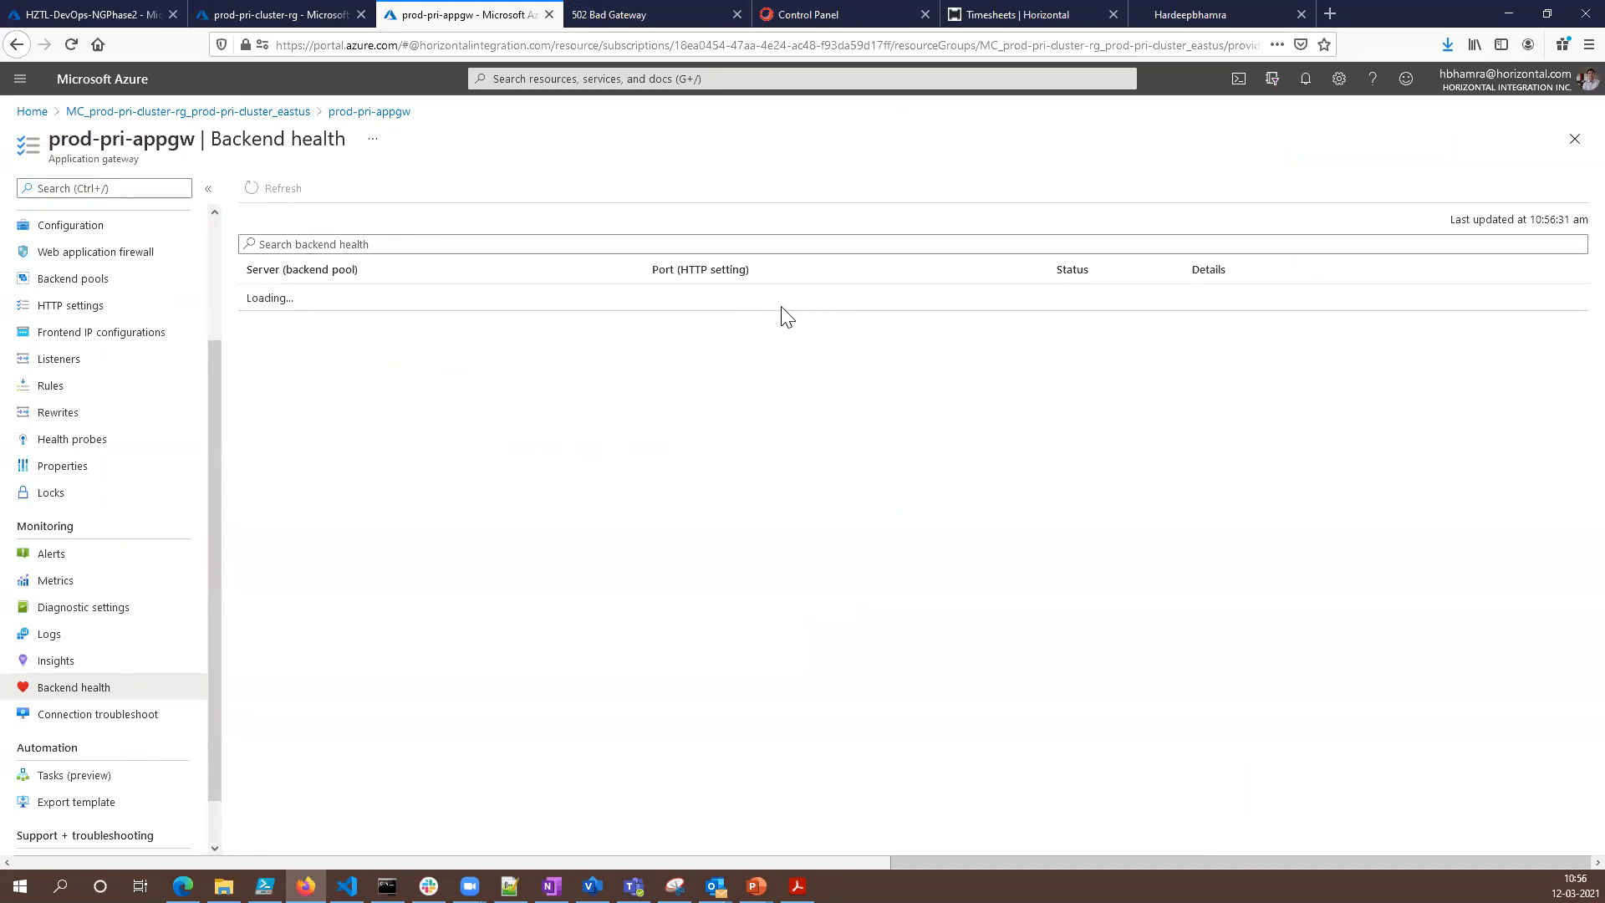
# - Switch to Command Prompt and list the remaining pods with kubectl get pods
pyautogui.click(636, 14)
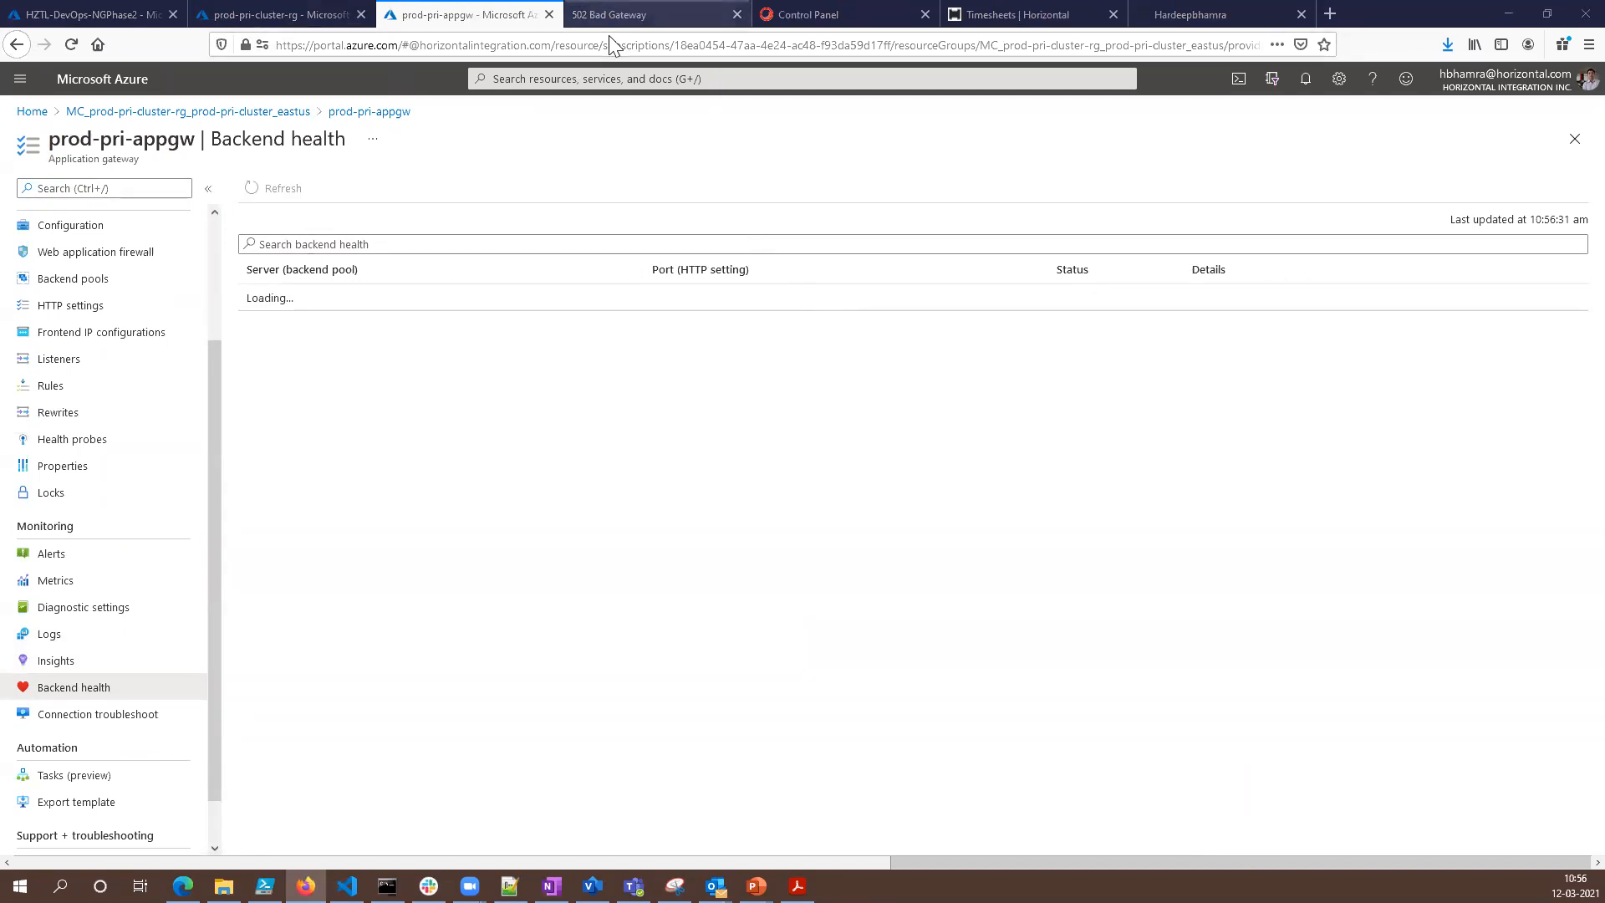
pyautogui.click(387, 886)
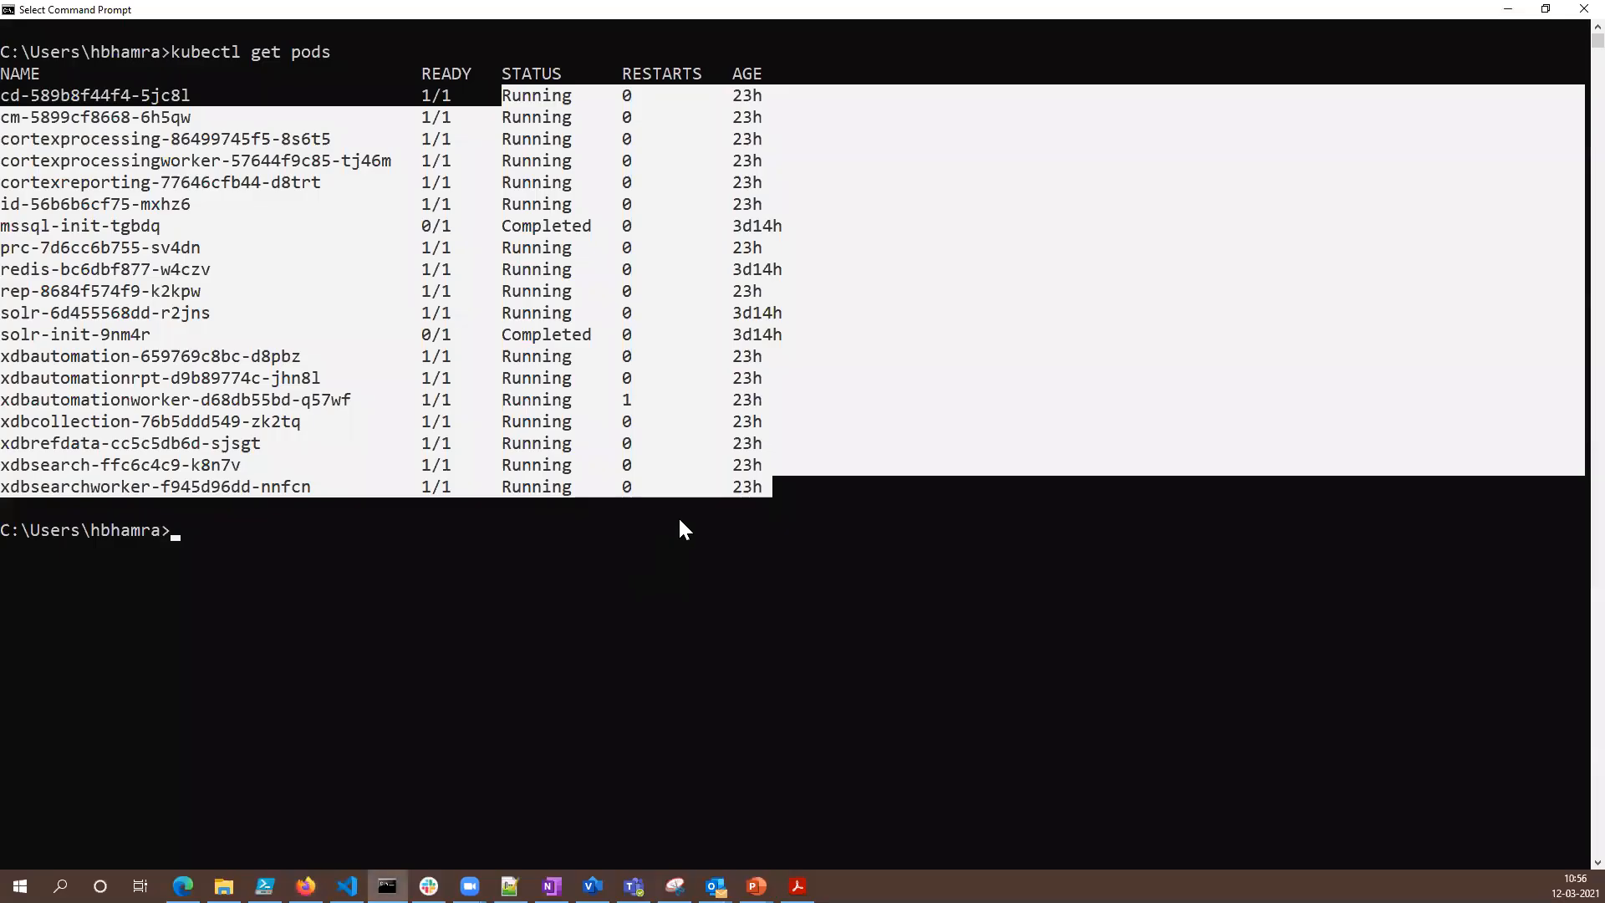
pyautogui.press('Up')
pyautogui.press('Return')
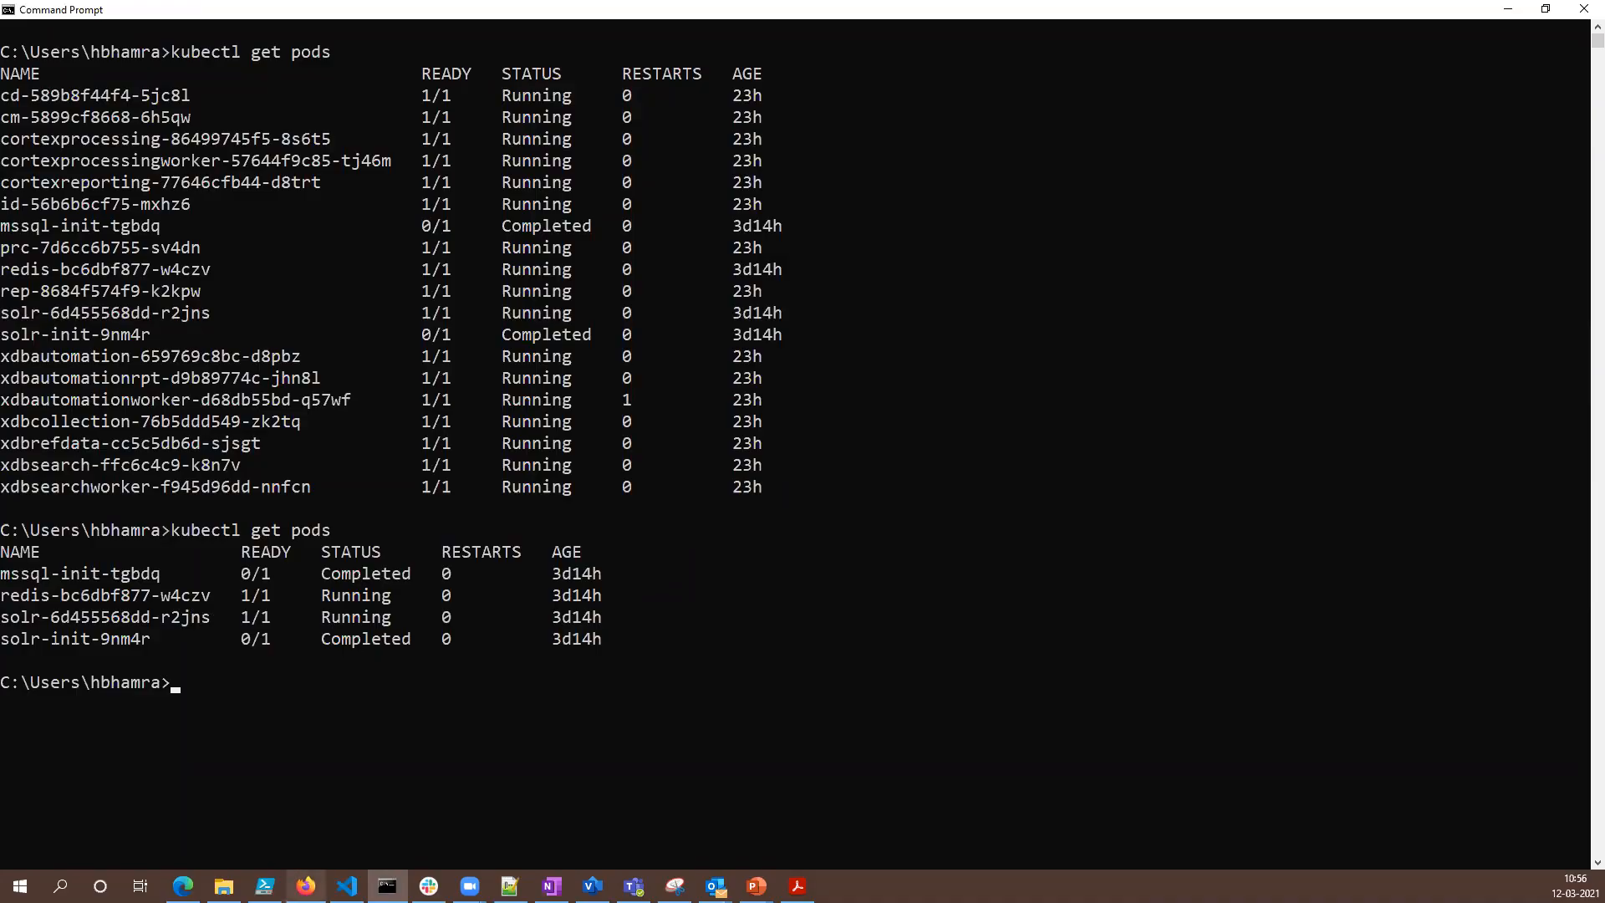
# - Return to Firefox, refresh the Backend health of prod-pri-appgw, and open its Backend pools page
pyautogui.click(306, 886)
pyautogui.click(459, 14)
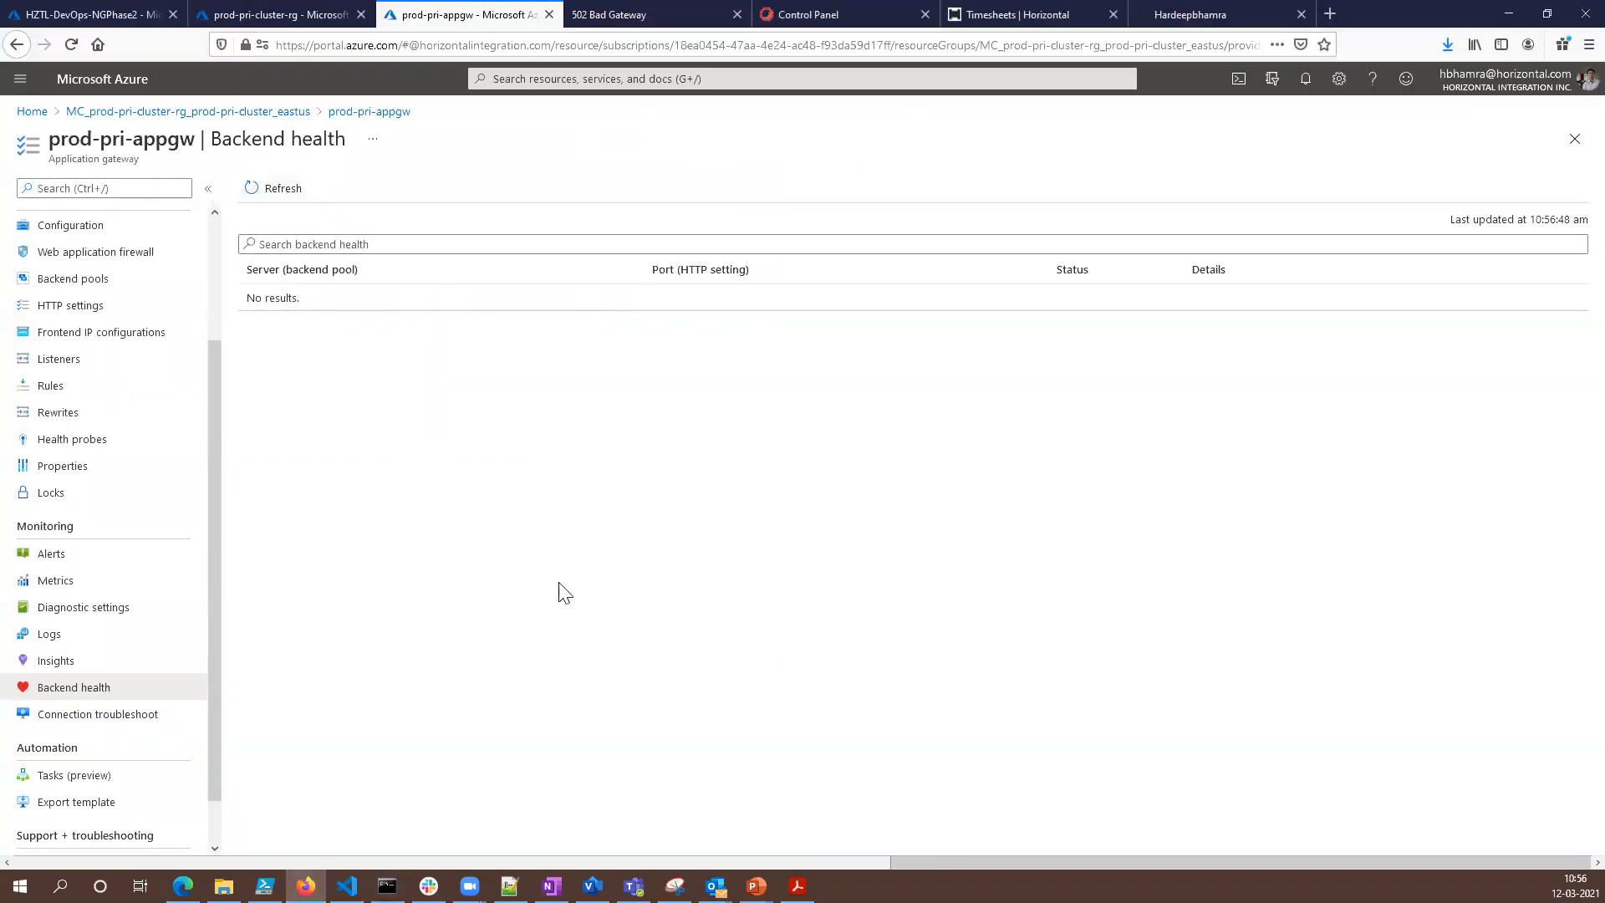
pyautogui.click(282, 190)
pyautogui.click(100, 285)
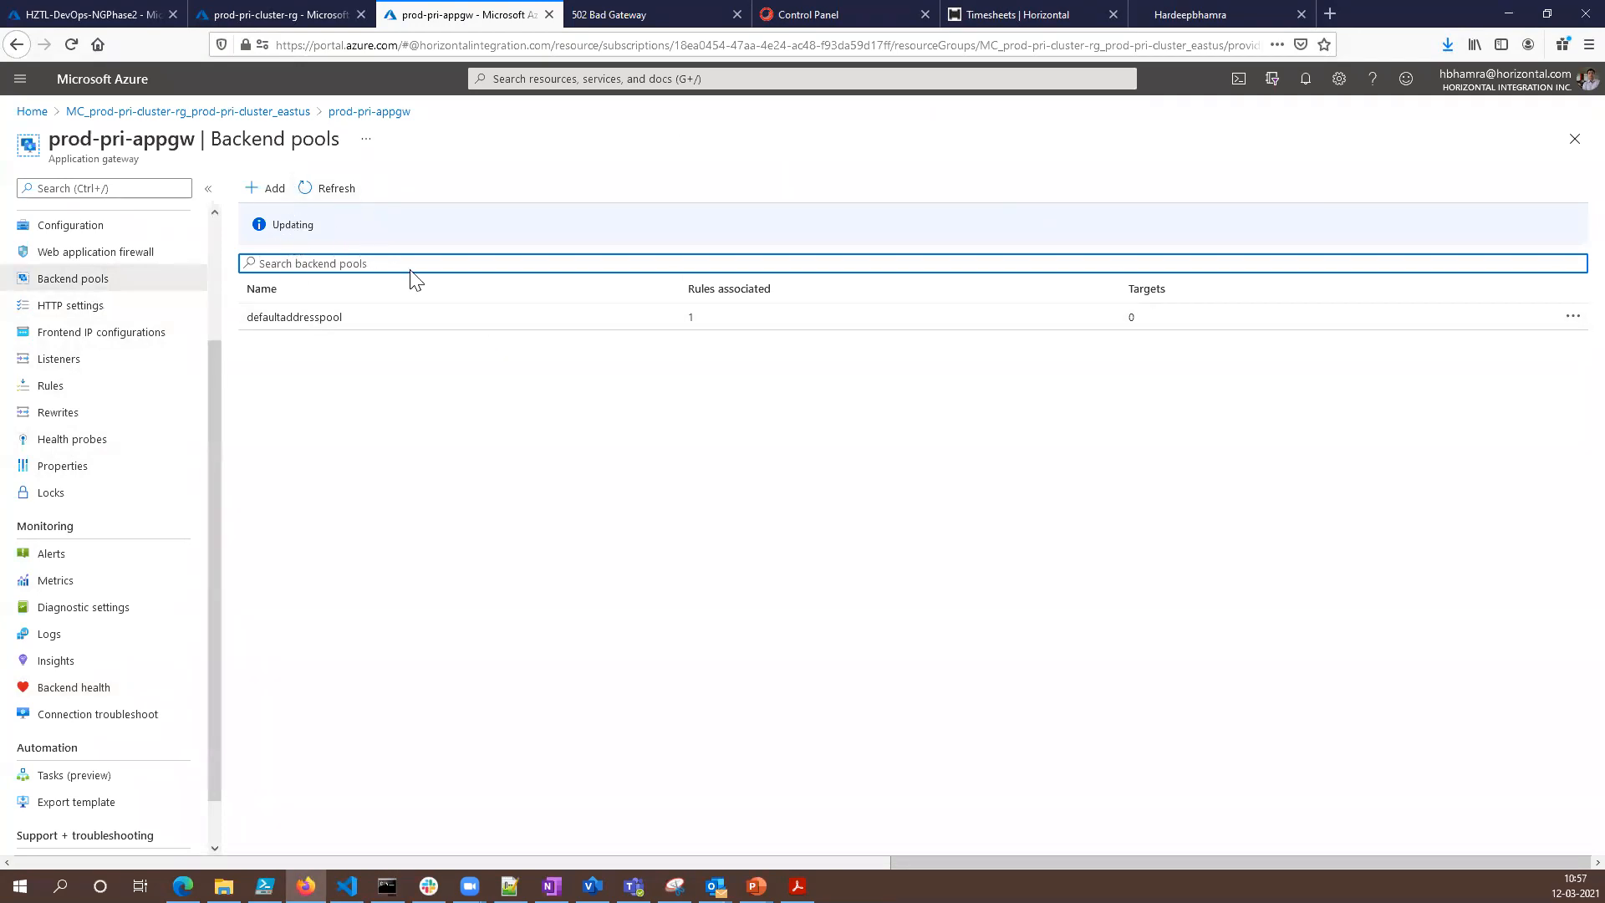
# - View the application gateway and ingress controller in architecture-diagram.pdf in Acrobat Reader, then highlight the Updating notice on the gateway's Backend pools page
pyautogui.click(797, 885)
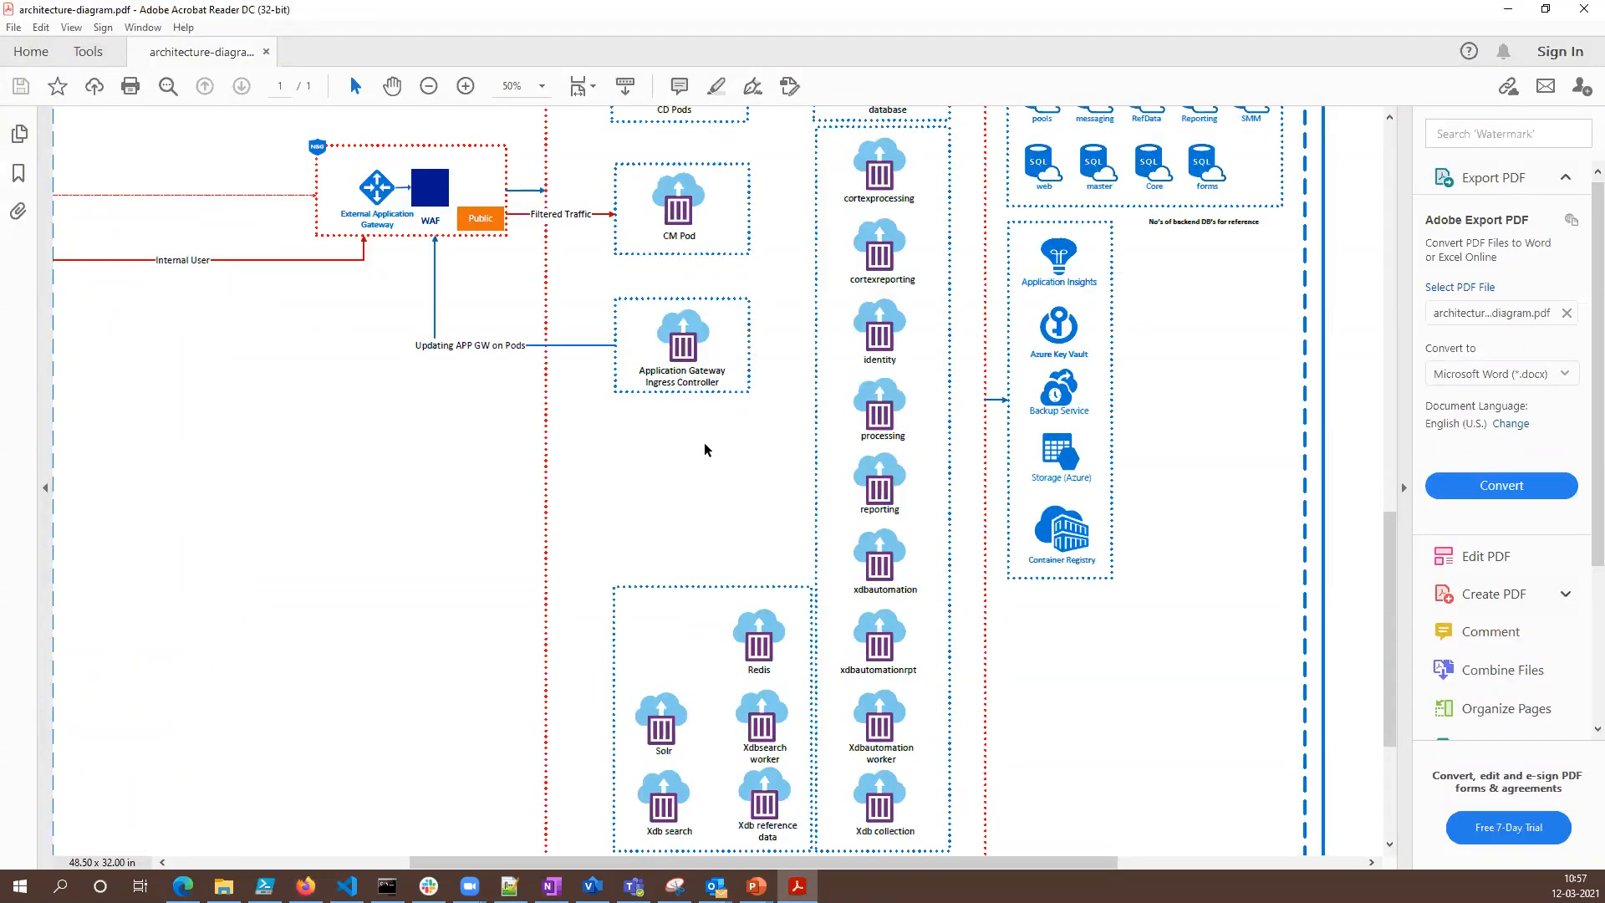
pyautogui.scroll(1, 705, 448)
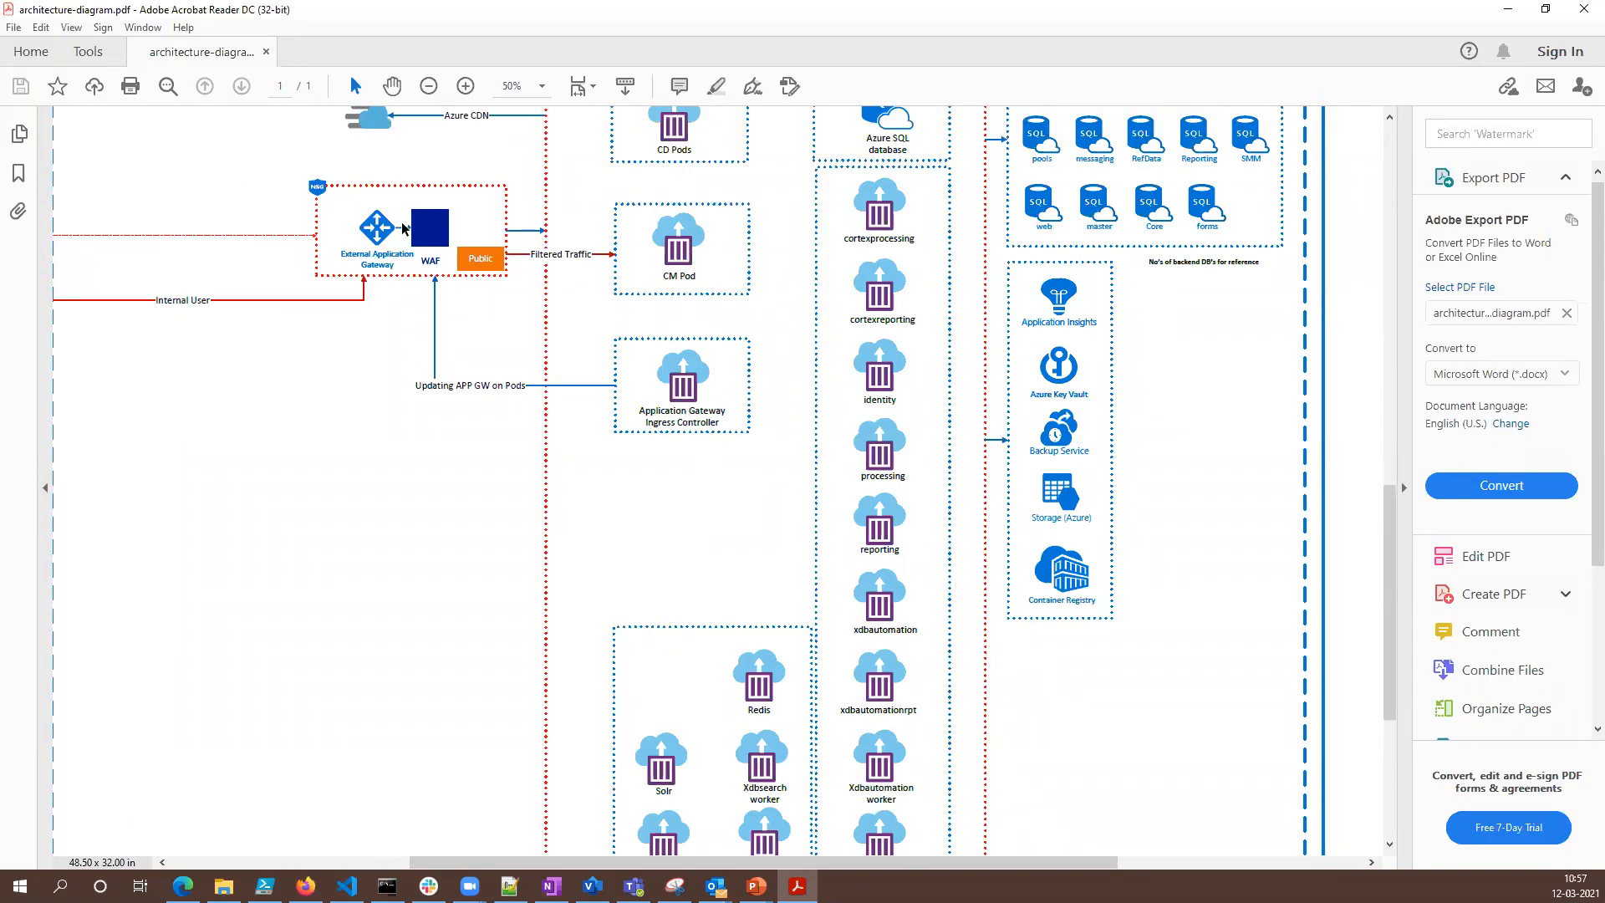
pyautogui.click(1523, 7)
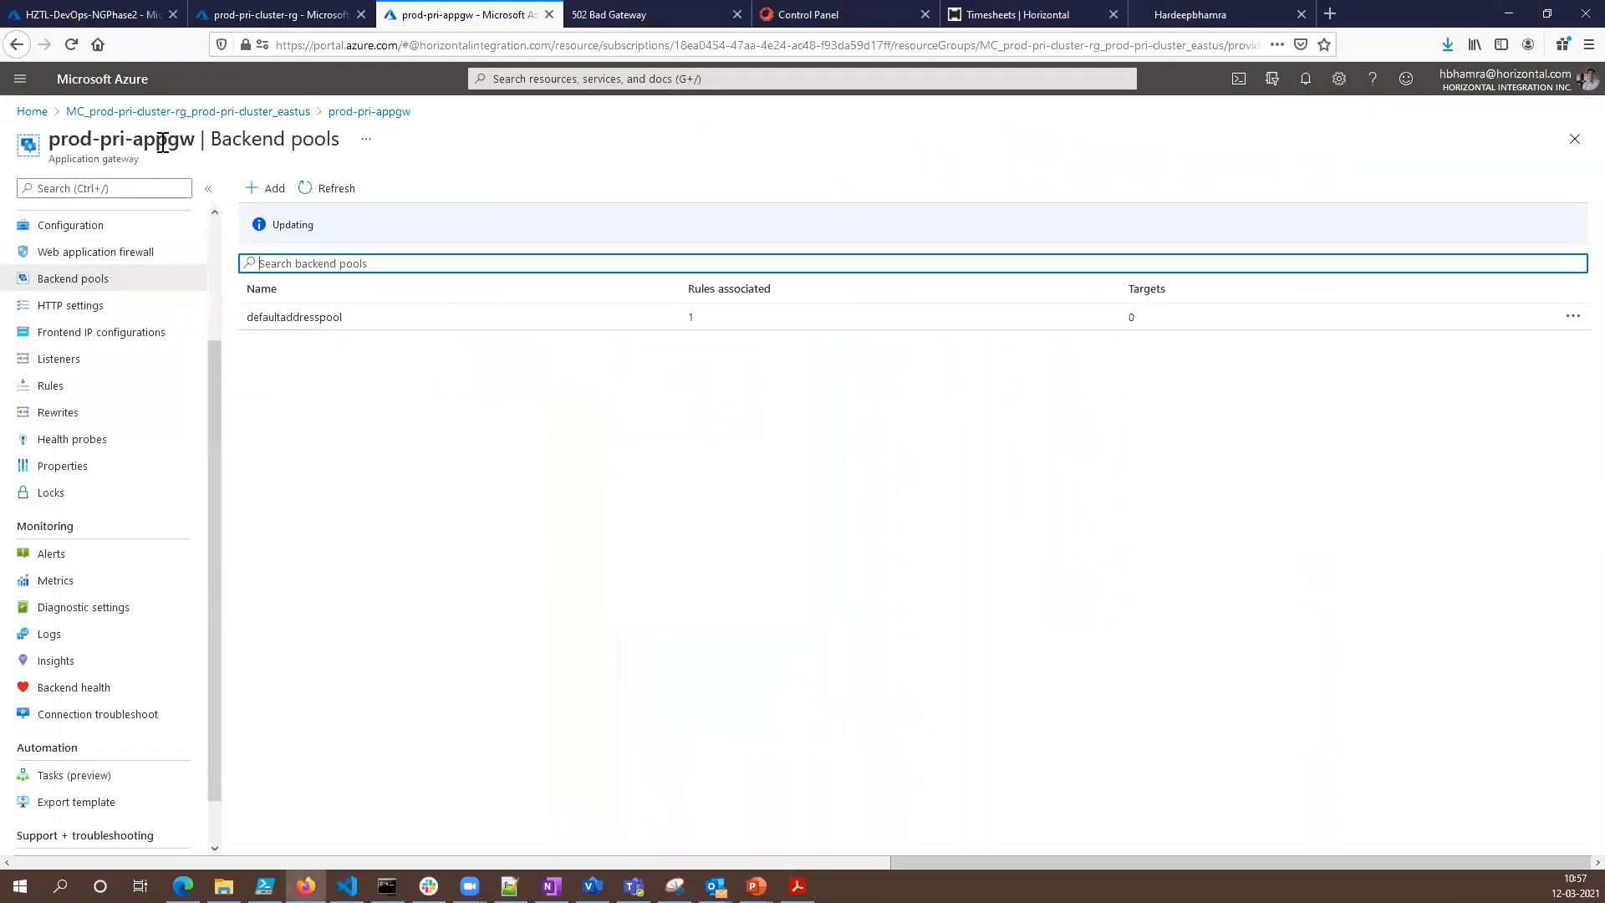
pyautogui.moveTo(321, 227); pyautogui.dragTo(280, 224)
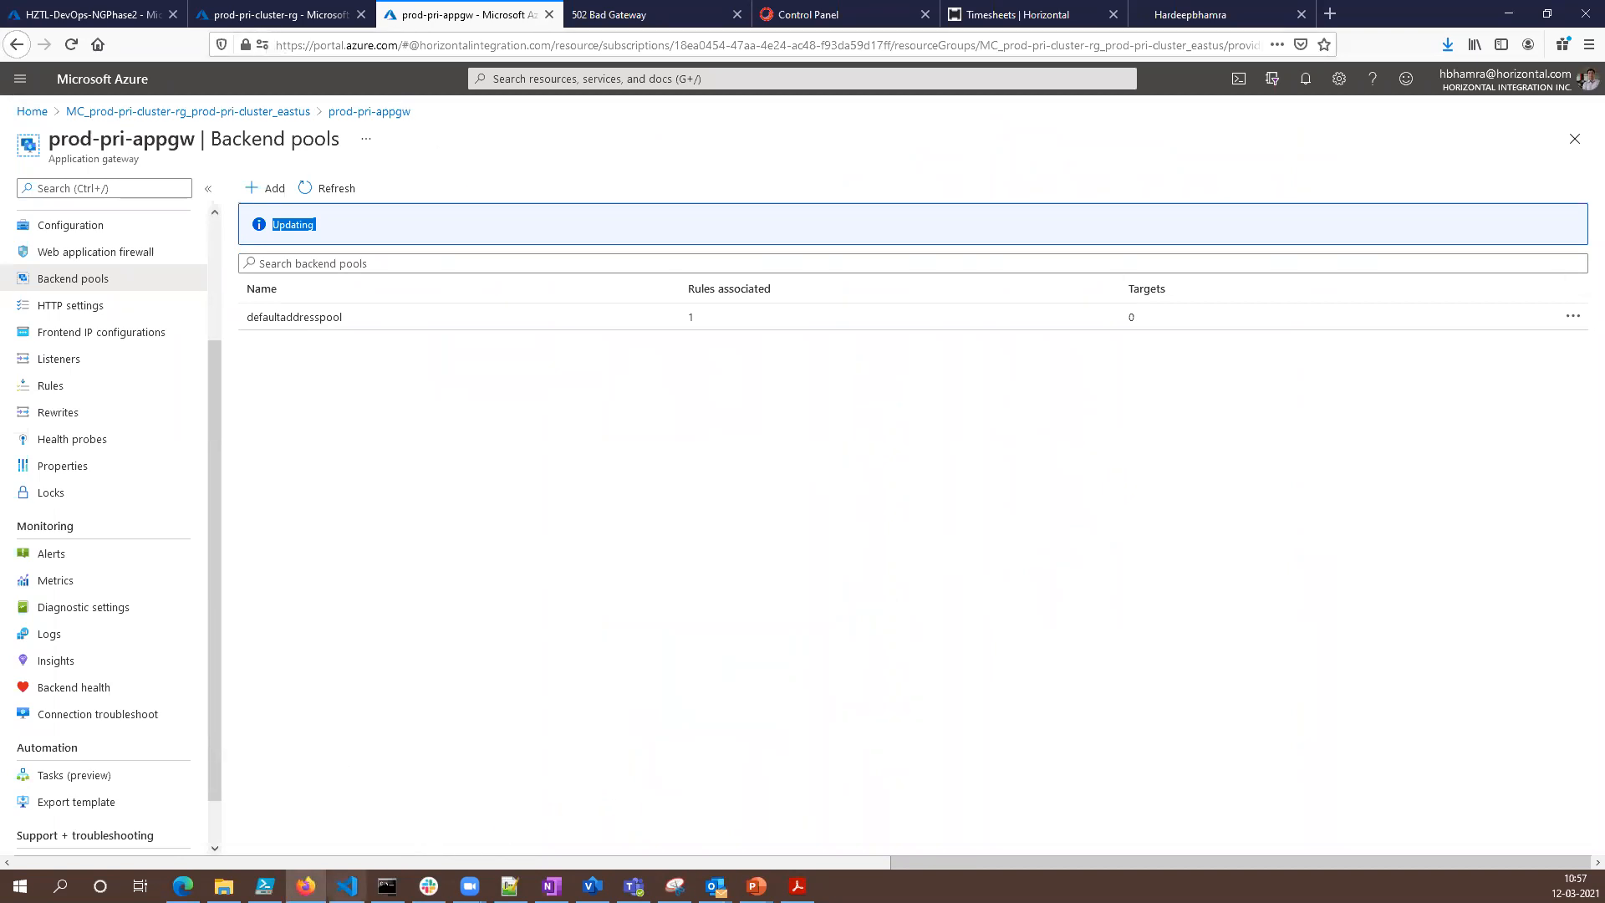
# - Switch to Visual Studio Code and review the kubectl apply and delete commands at the end of primary.ps1
pyautogui.hotkey('alt', 'Tab')
pyautogui.scroll(-2, 763, 332)
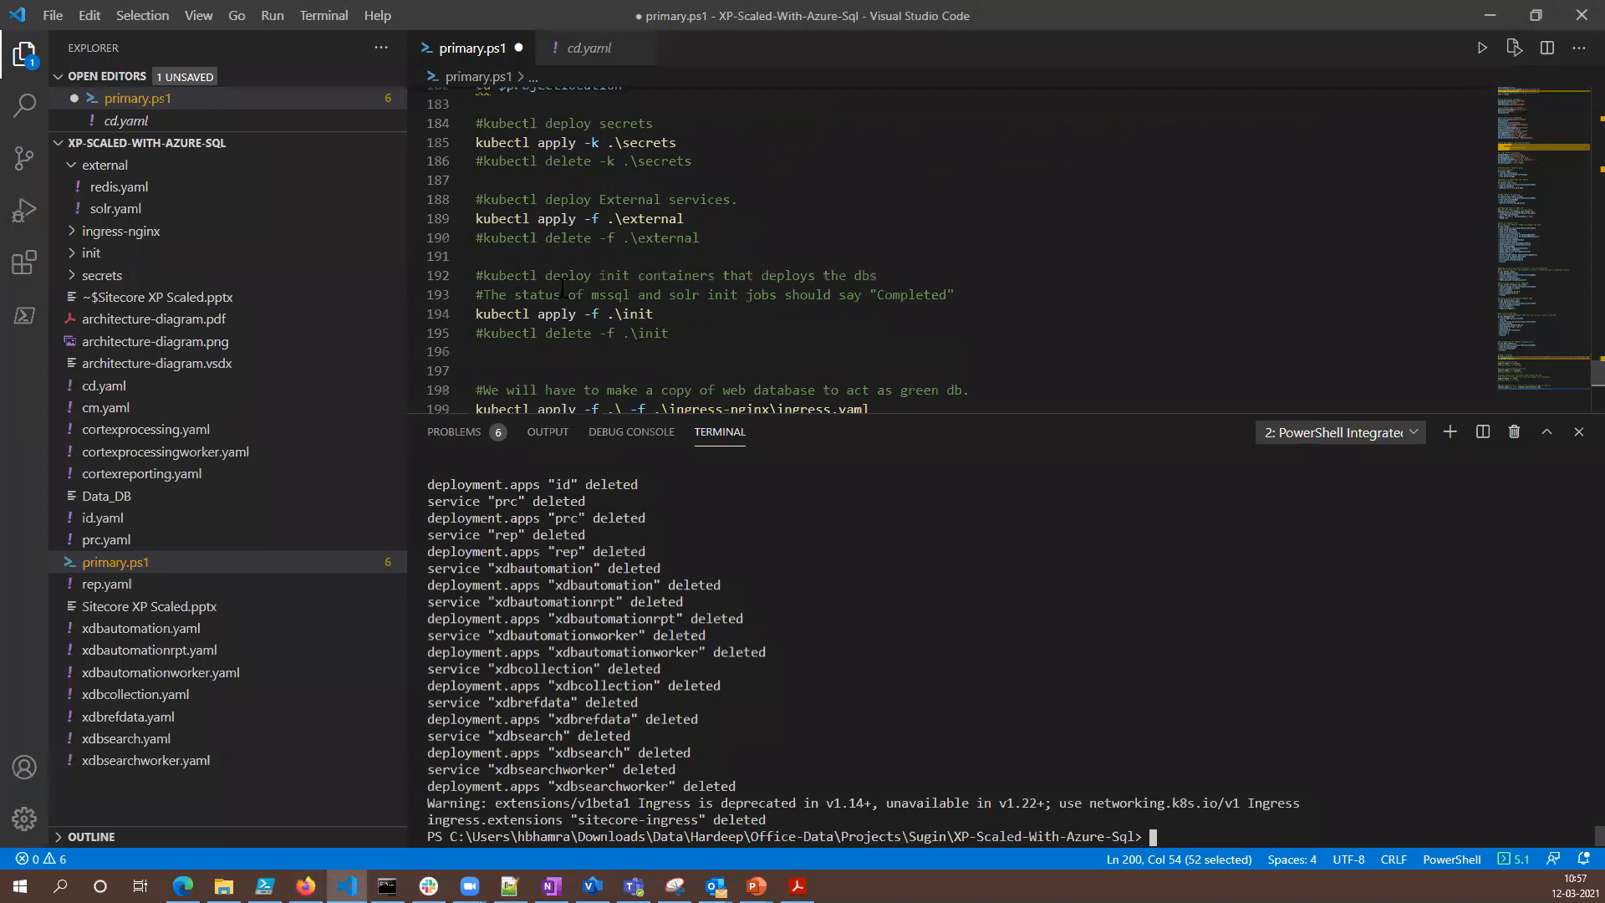
pyautogui.scroll(-2, 616, 300)
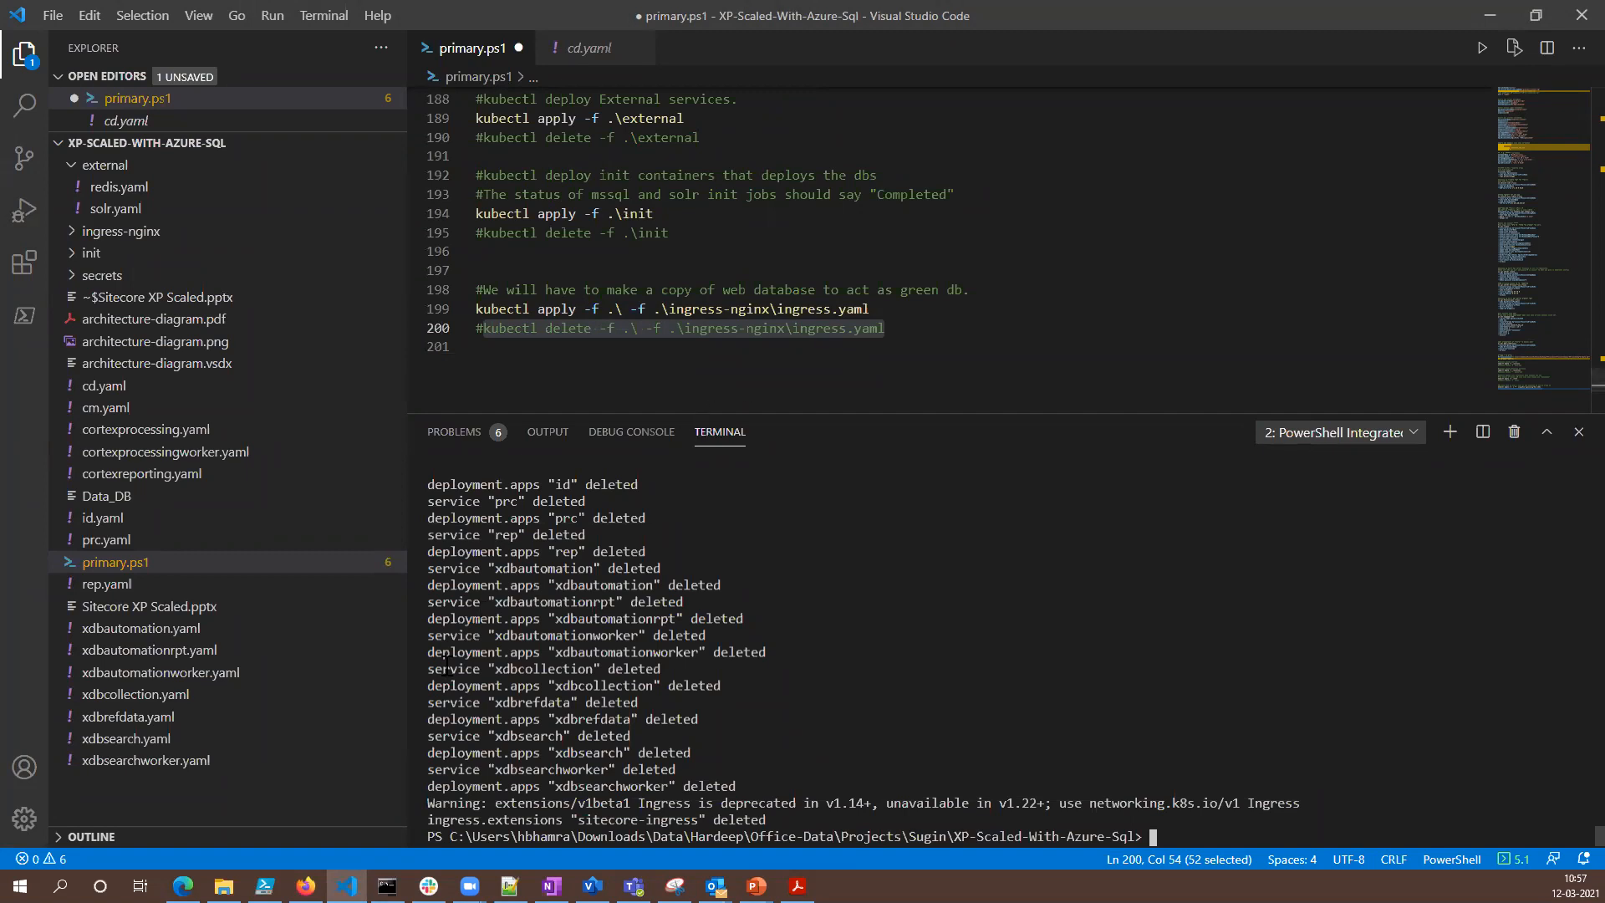
# - Switch to Command Prompt and highlight the redis and solr pods in the latest pod list
pyautogui.click(387, 886)
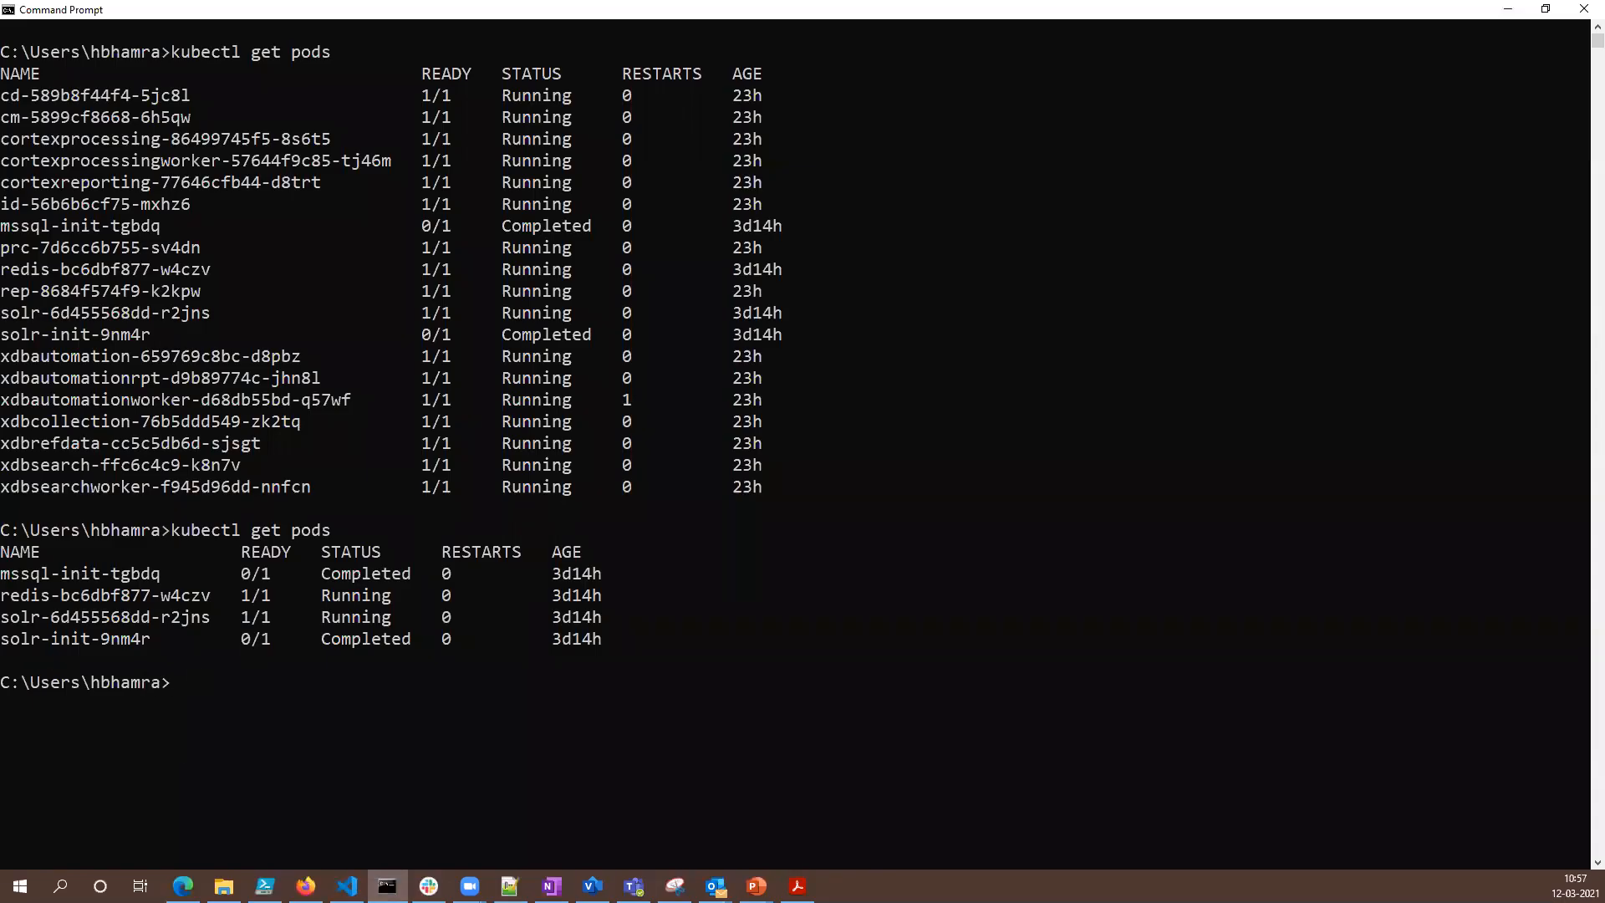
pyautogui.moveTo(42, 594); pyautogui.dragTo(150, 619)
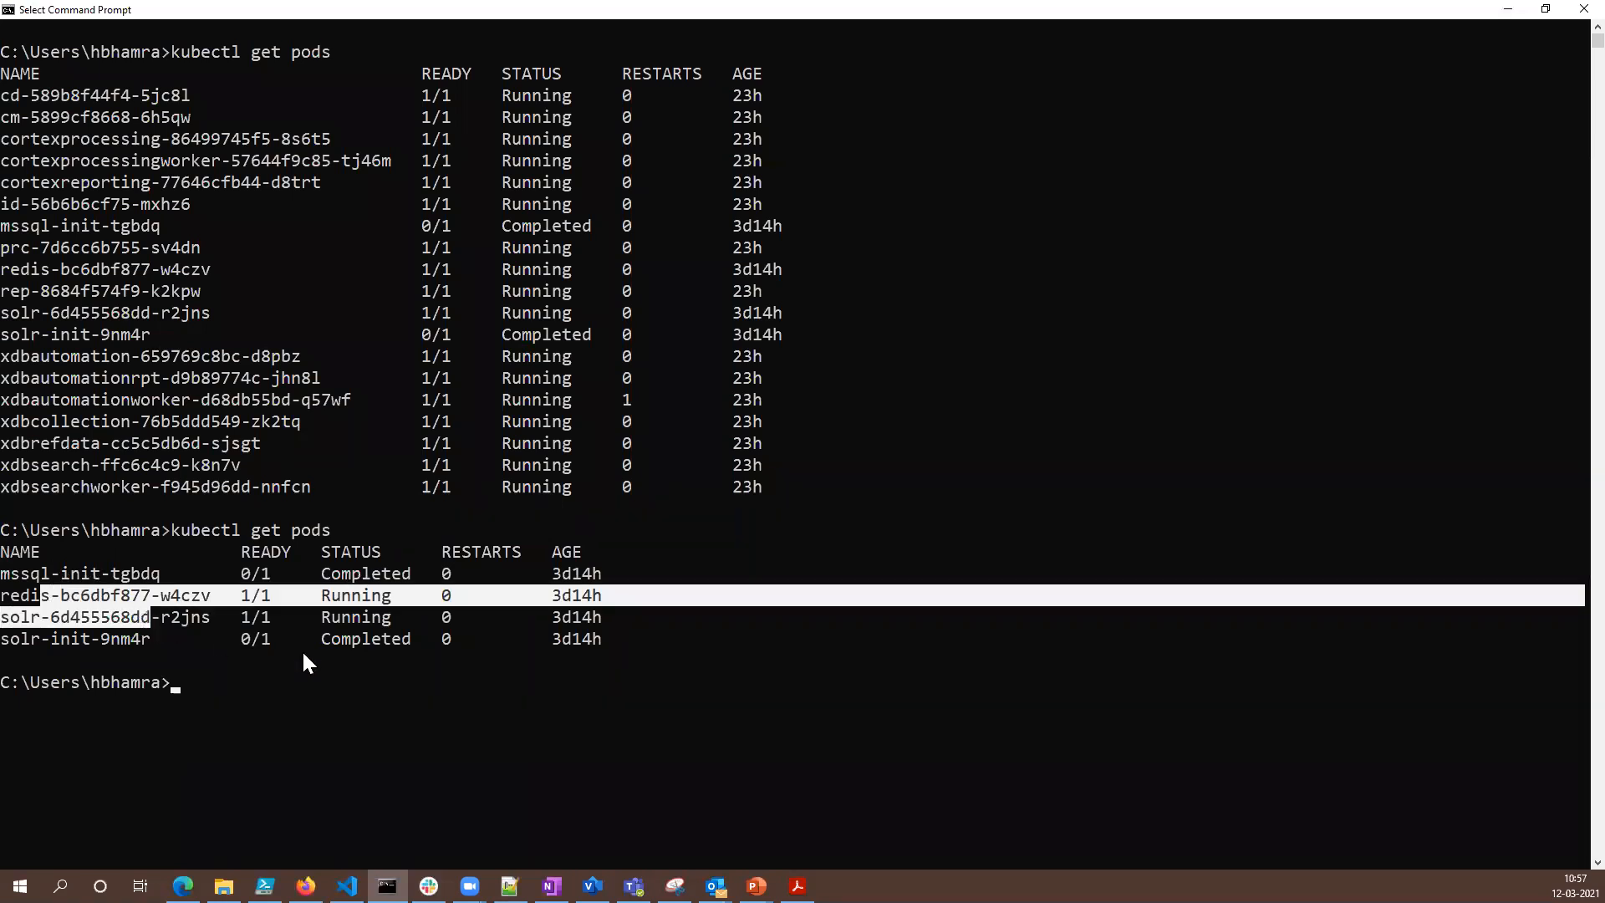
pyautogui.click(396, 704)
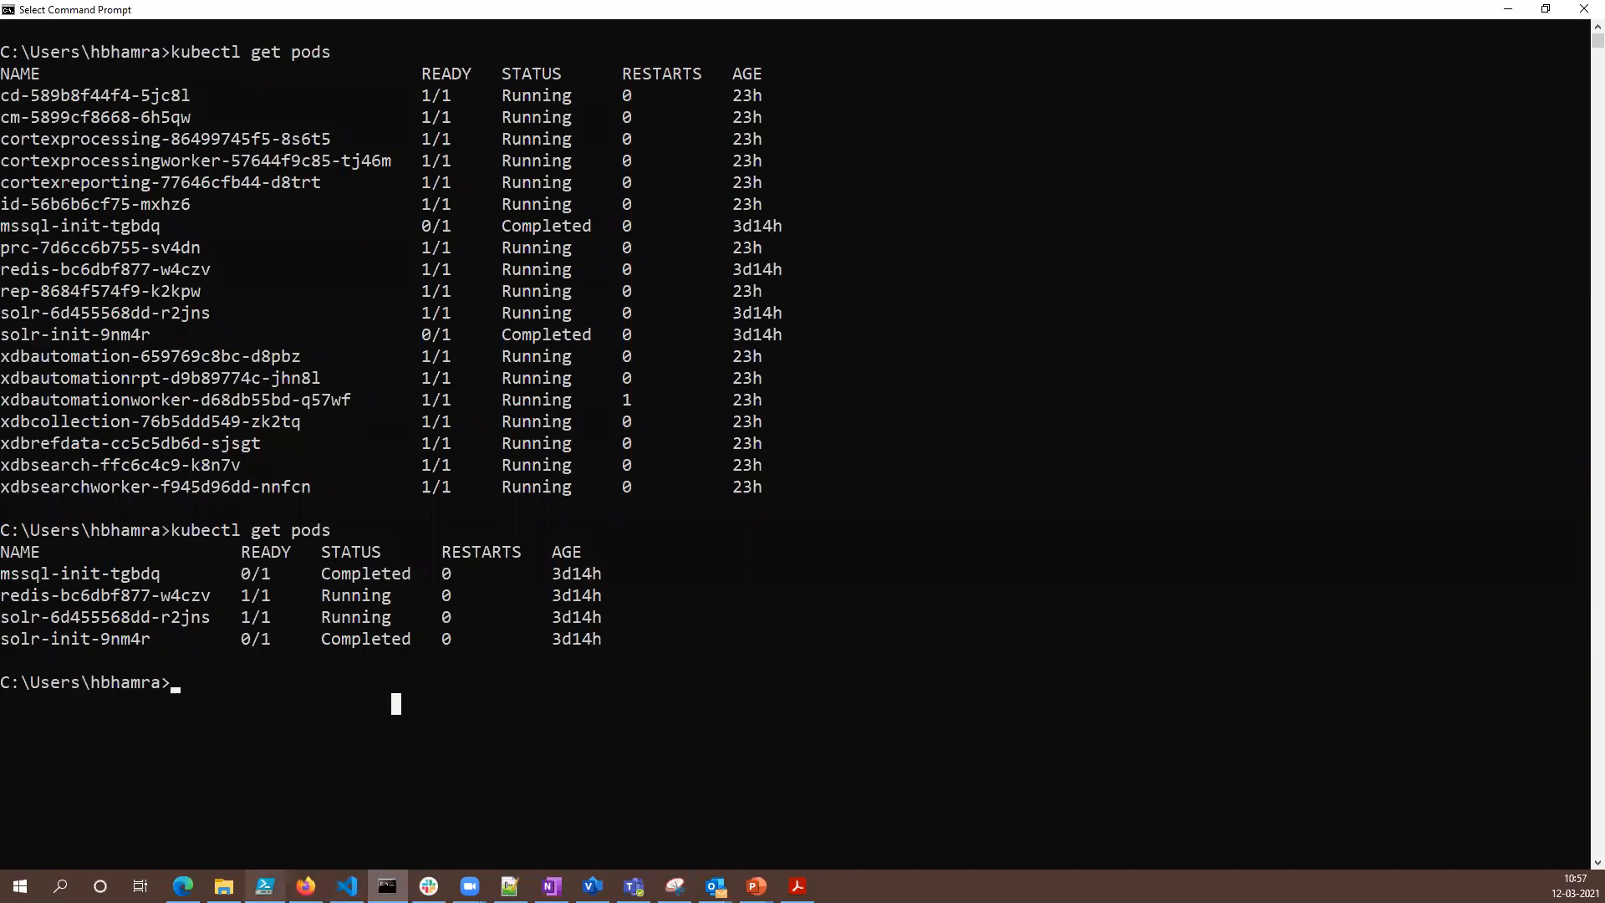
# - Switch to Firefox, refresh the prod-pri-cluster-rg resource group, and look through its Sitecore SQL databases
pyautogui.click(305, 885)
pyautogui.click(289, 14)
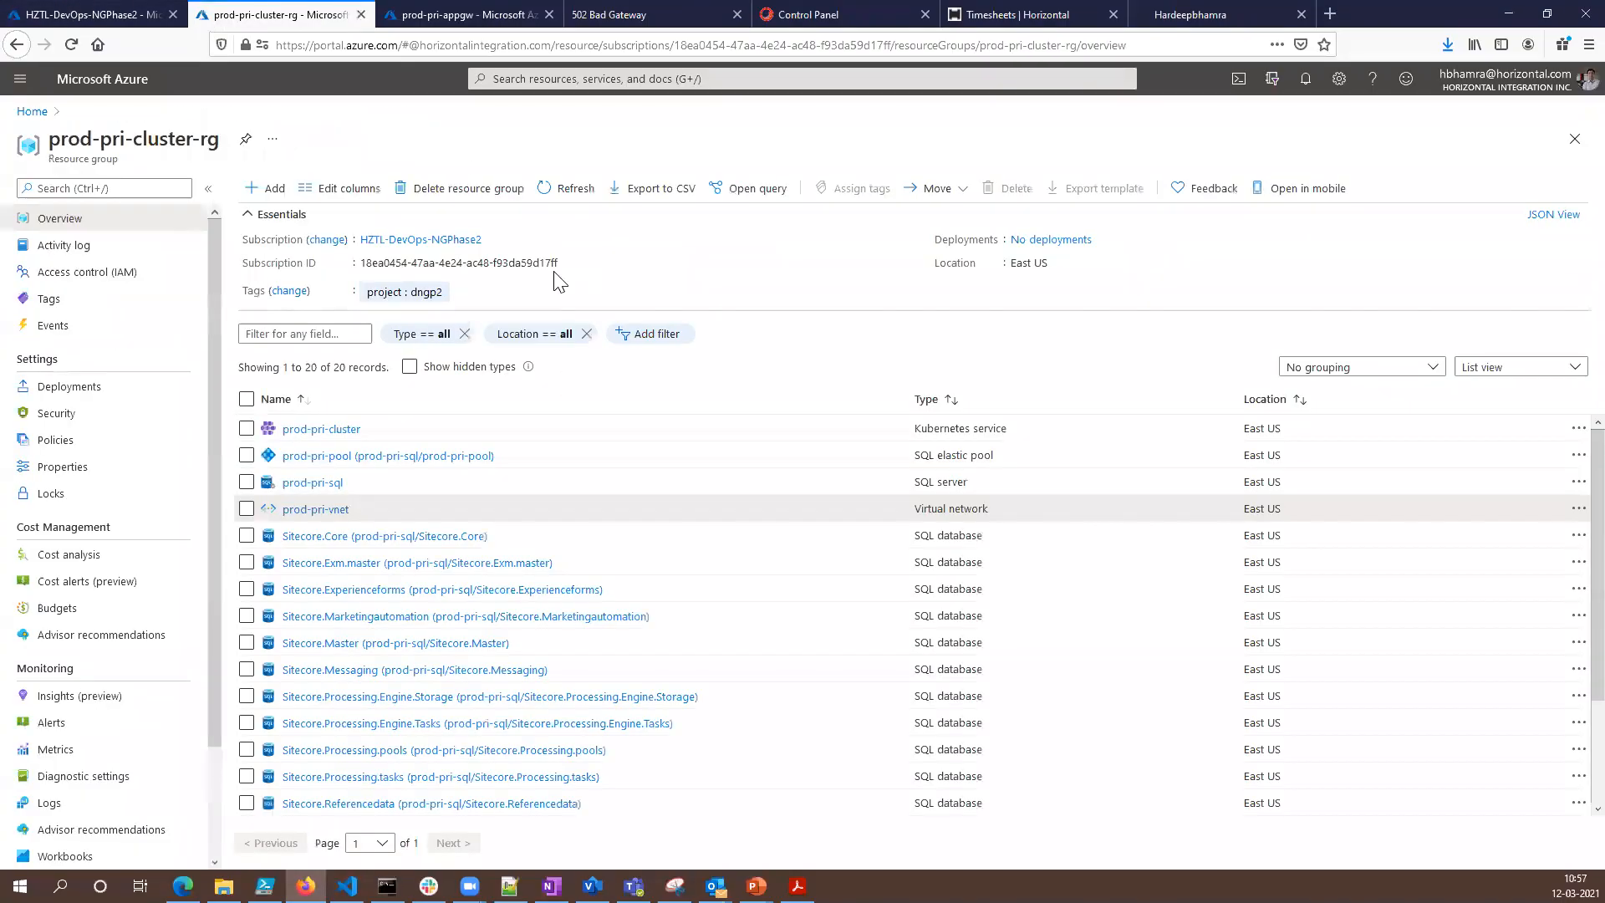
pyautogui.click(564, 193)
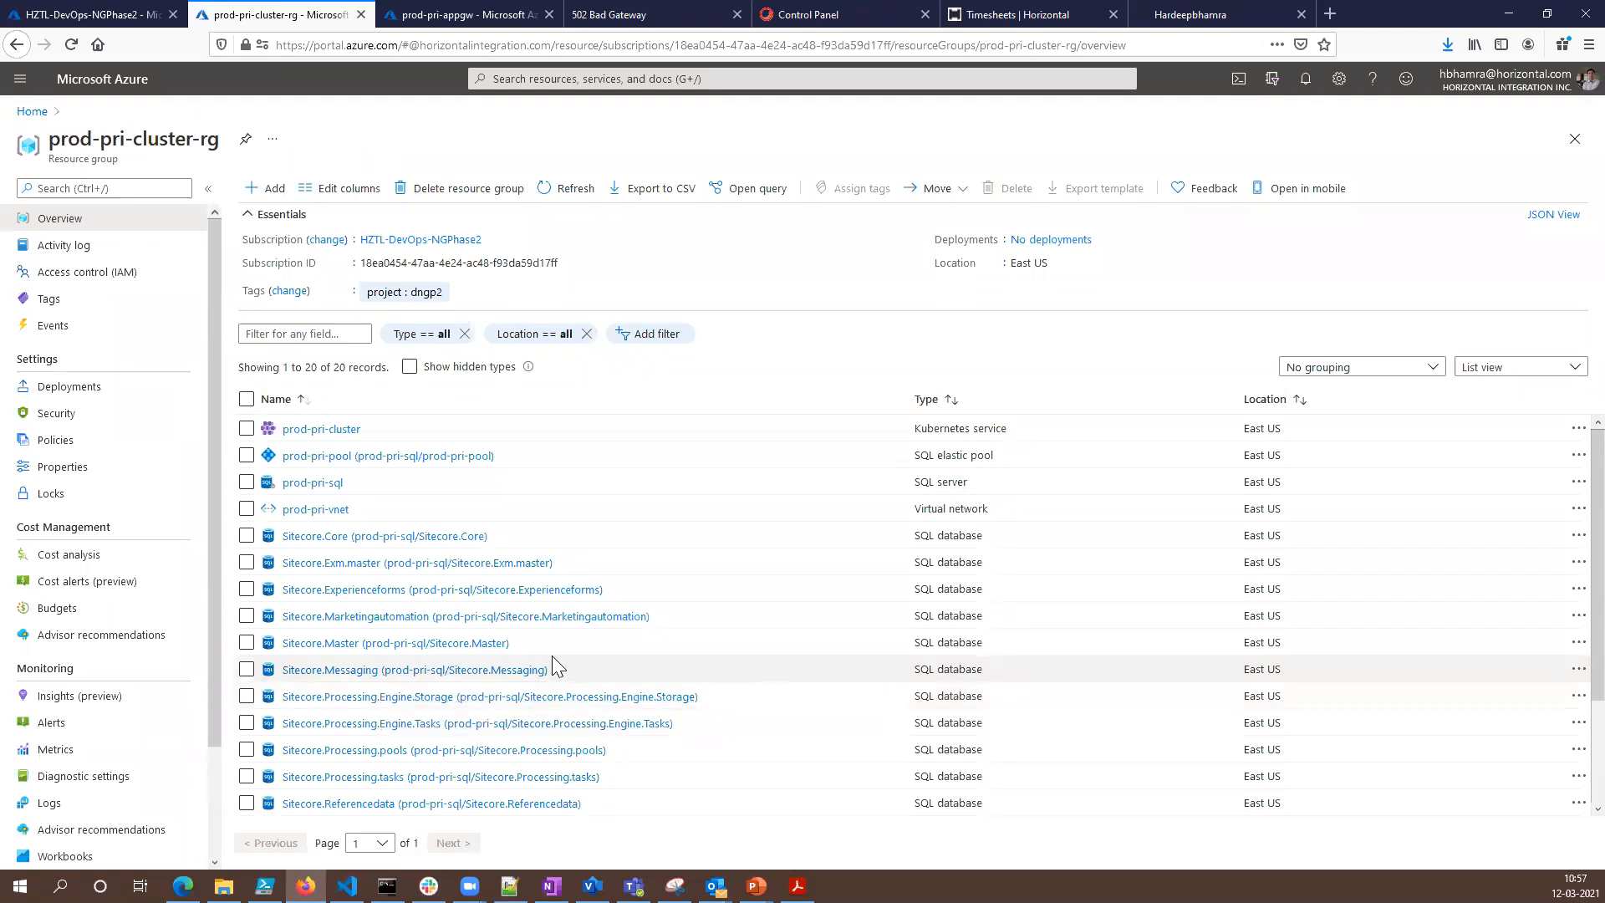
pyautogui.scroll(-2, 679, 719)
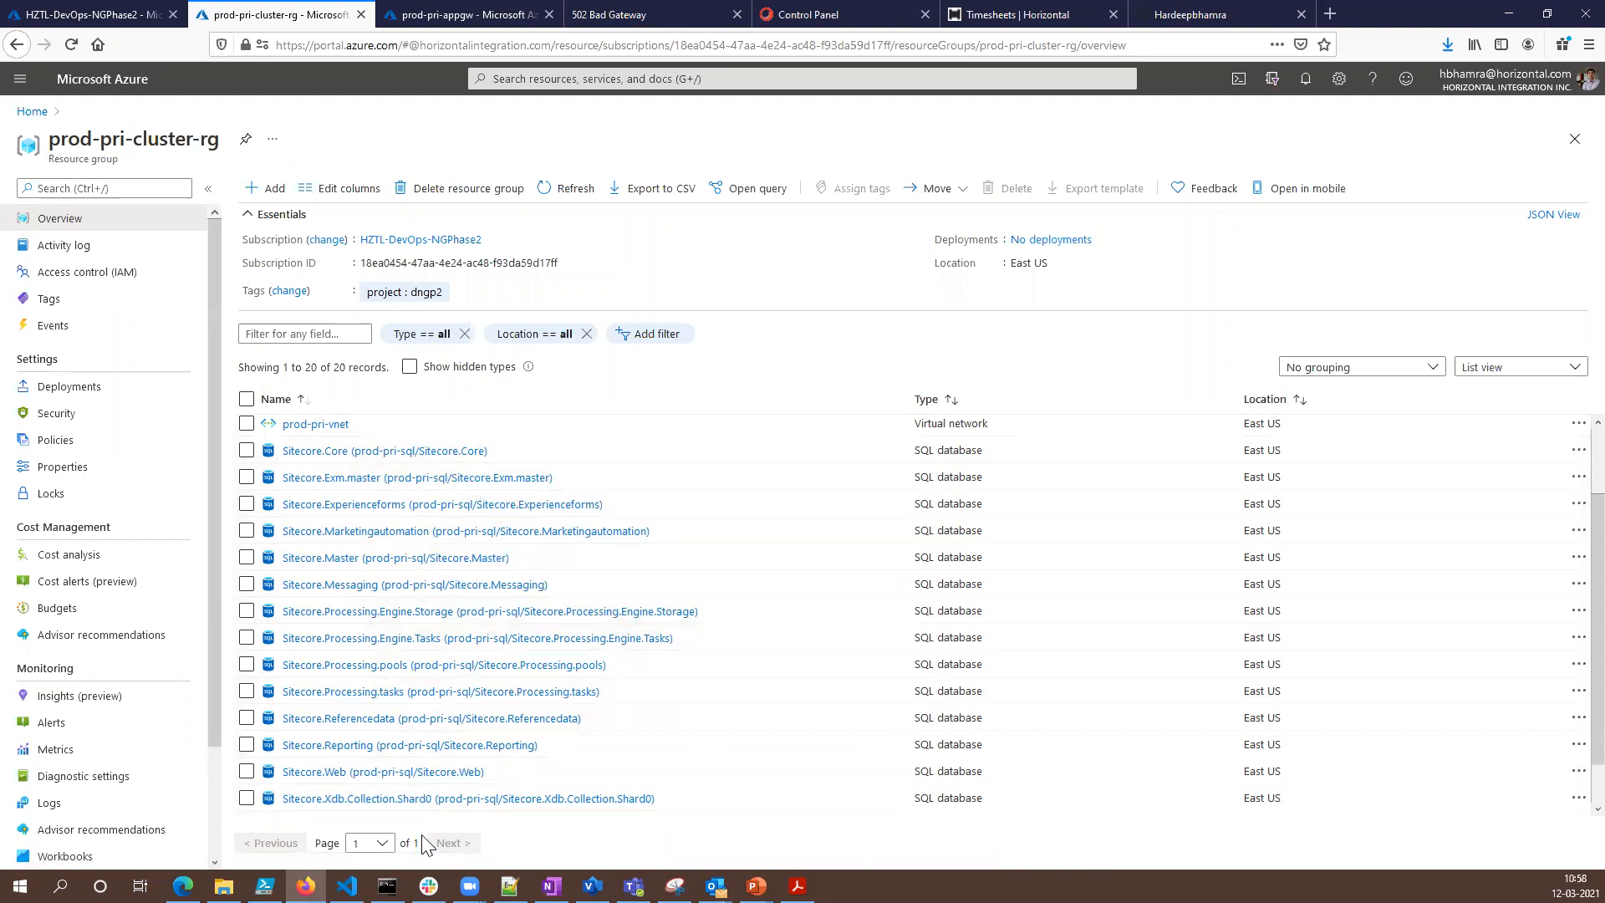
# - Switch back to Command Prompt and run kubectl get pods once more
pyautogui.click(387, 886)
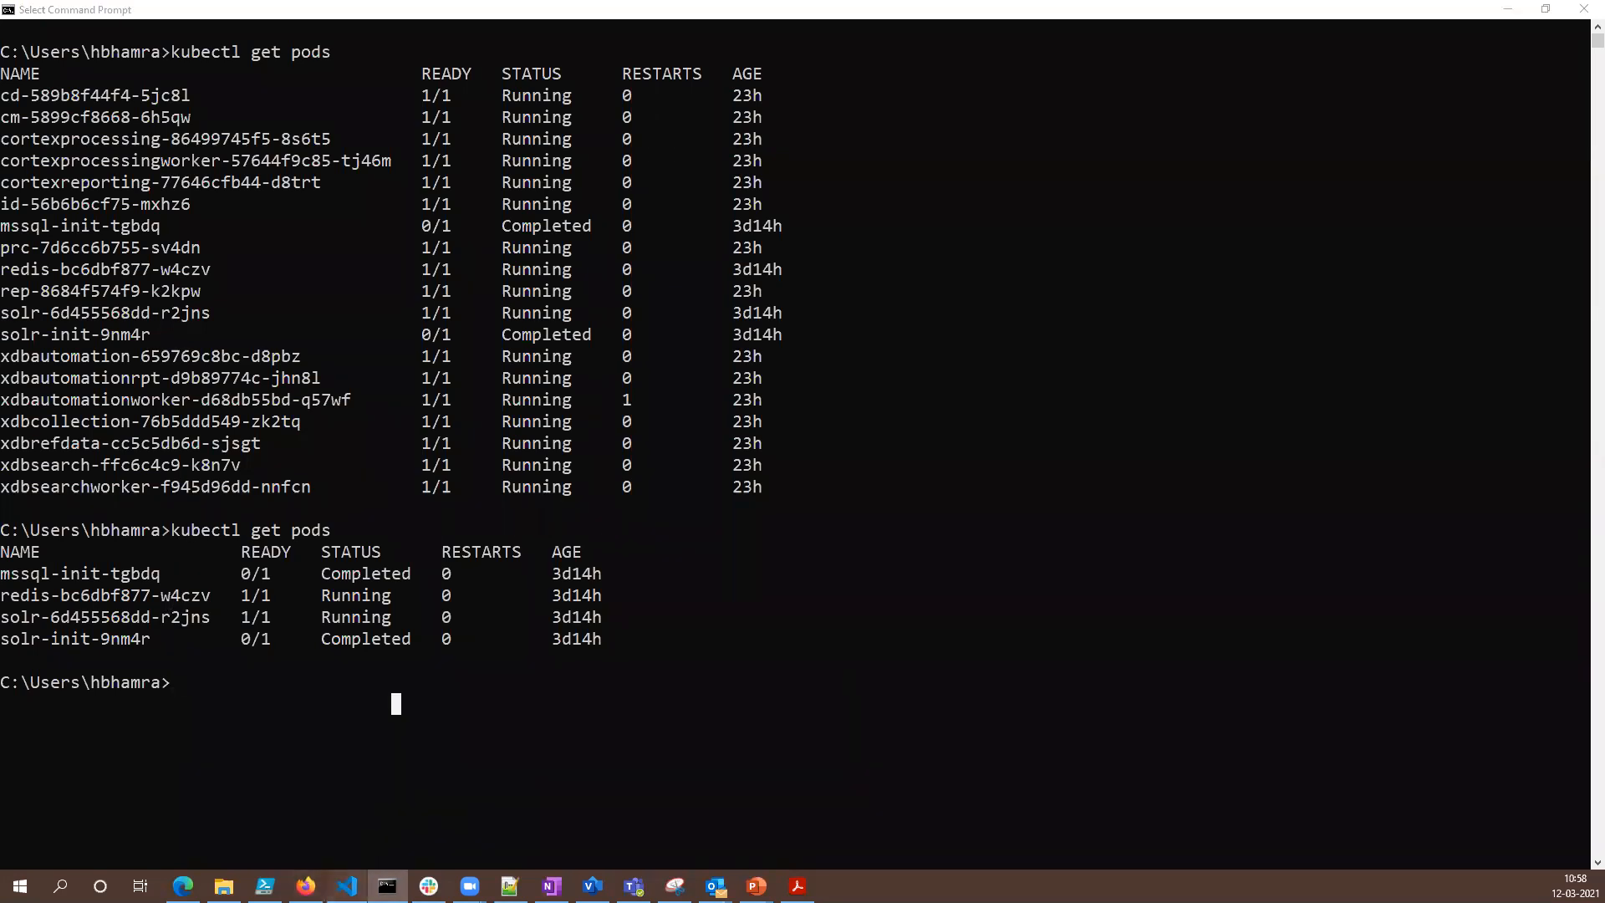
pyautogui.click(347, 885)
pyautogui.click(387, 886)
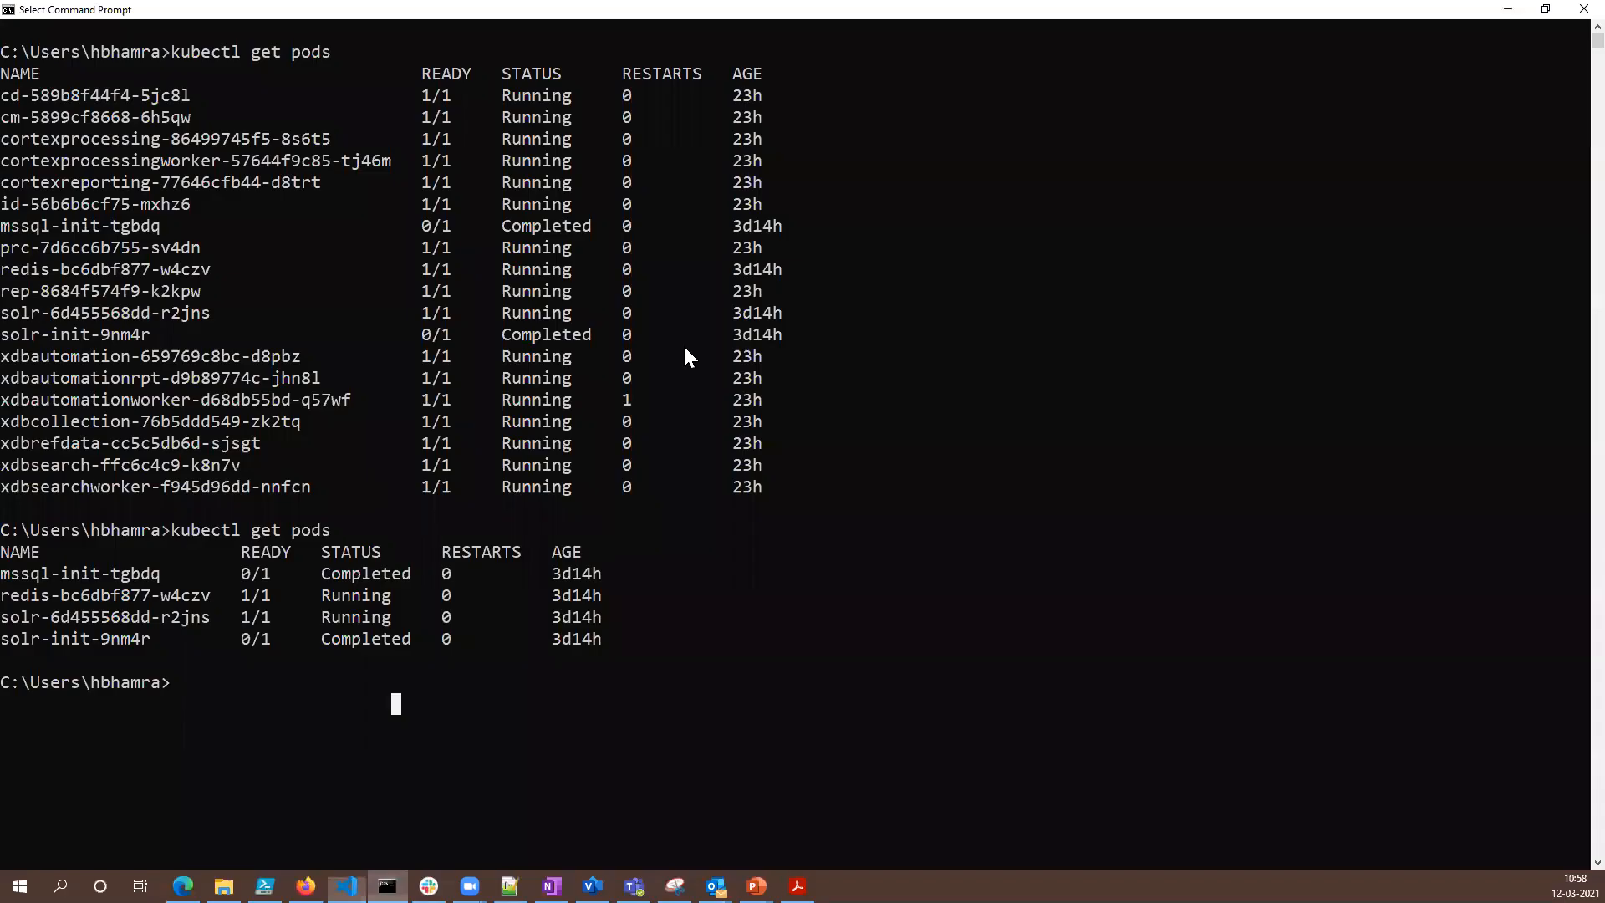
pyautogui.rightClick(387, 886)
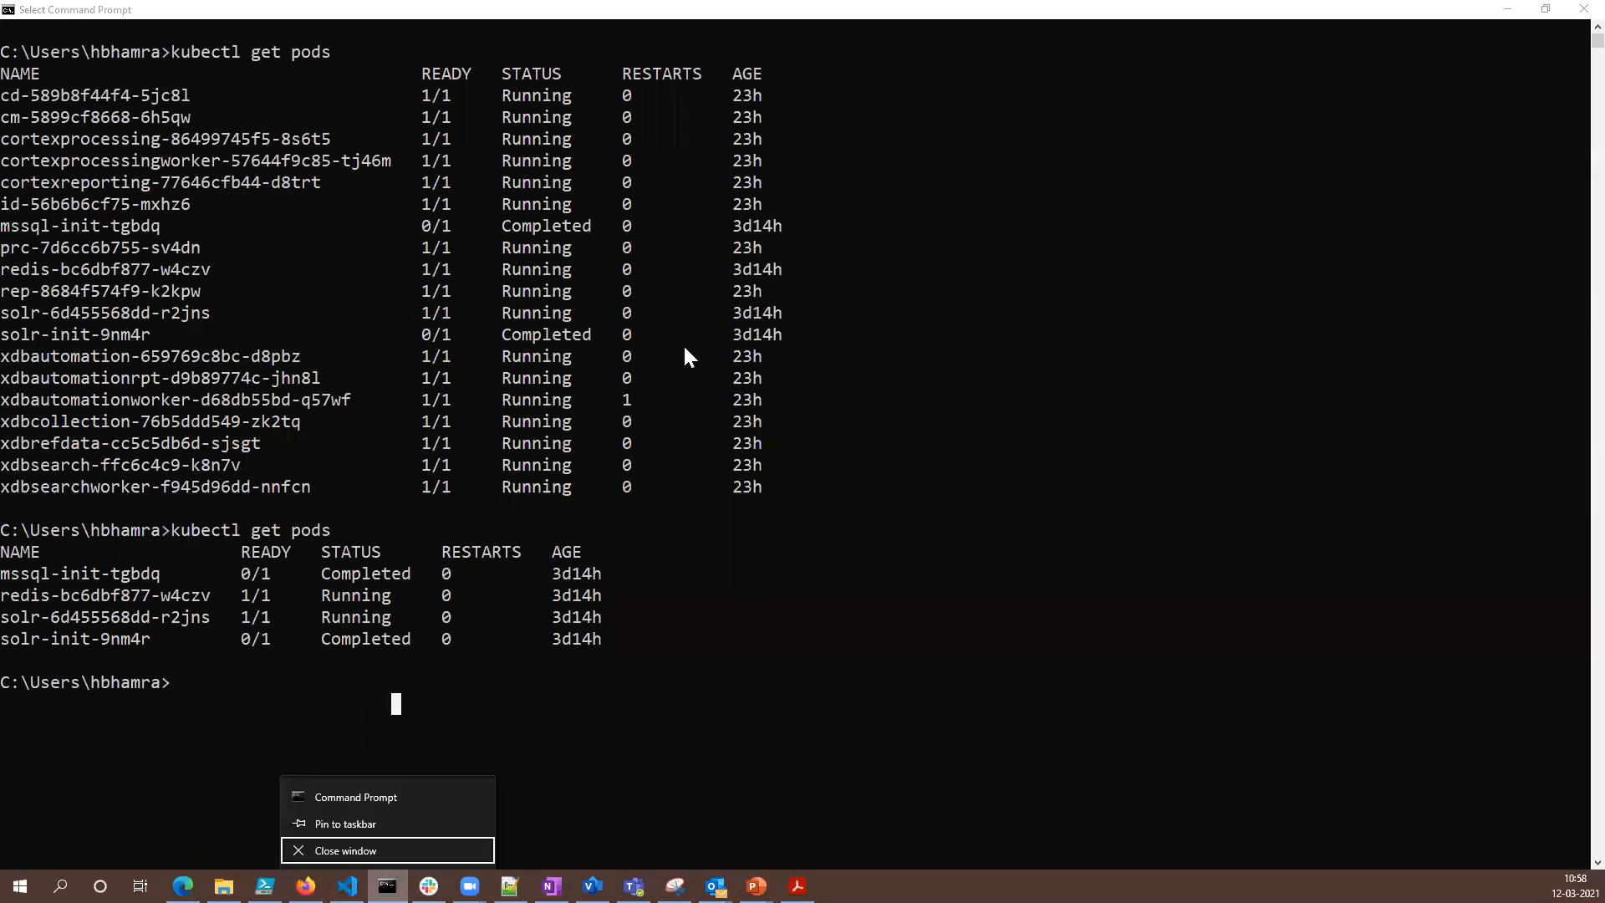
pyautogui.click(992, 719)
pyautogui.press('Up')
pyautogui.press('Return')
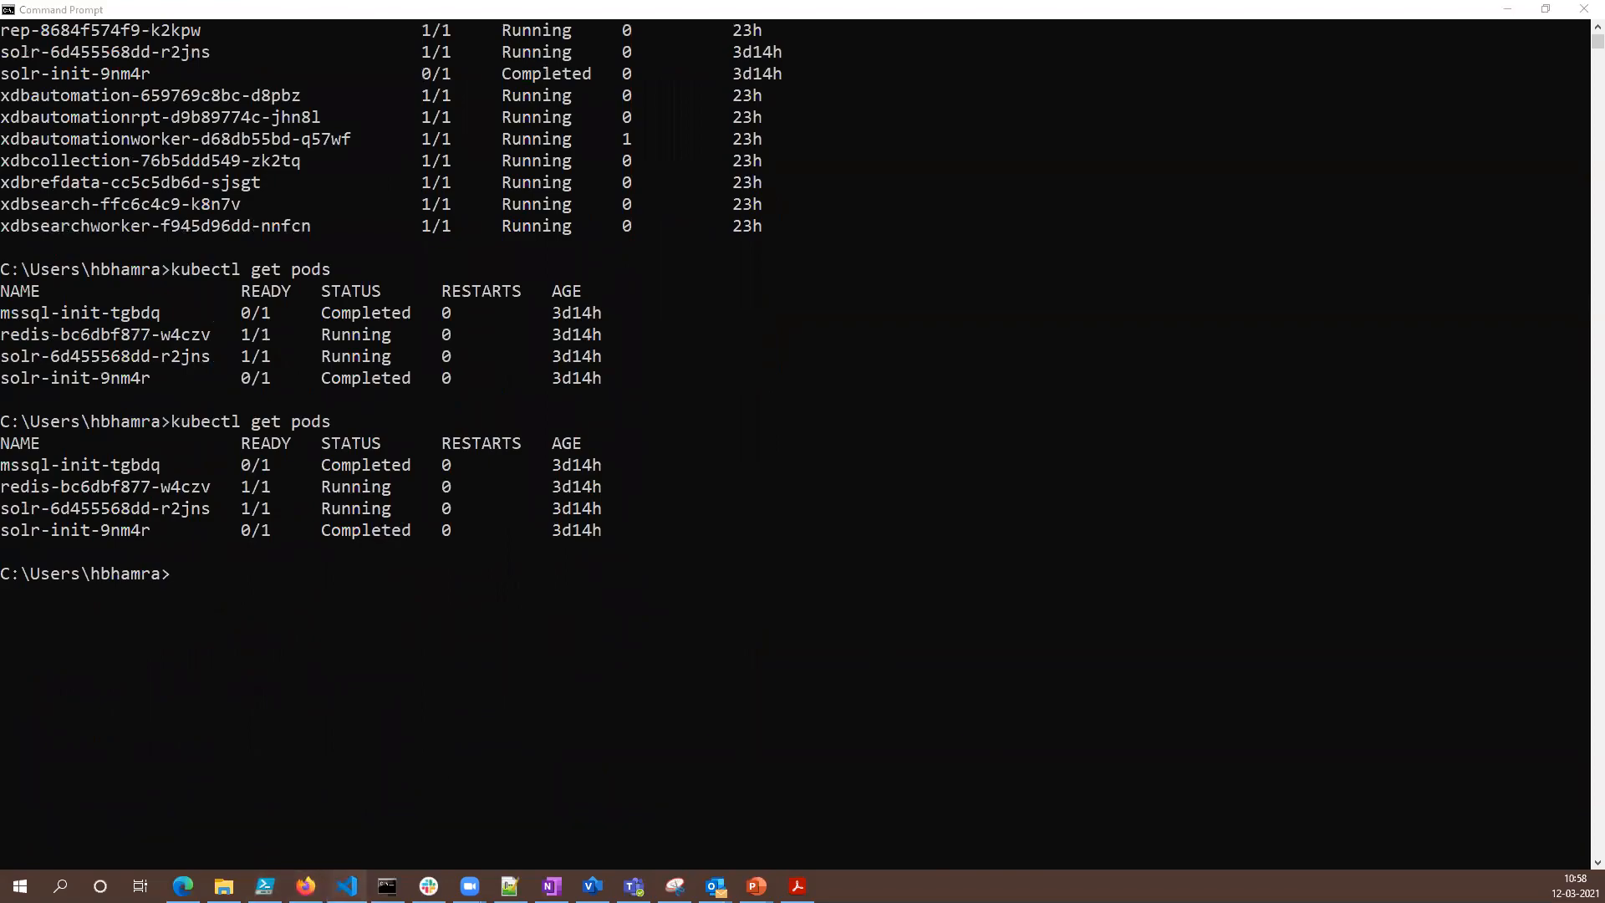
# - Switch to Firefox and reload the cd-k8s.hi.zone page and the Sitecore Control Panel page at cm-k8s.hi.zone
pyautogui.click(346, 886)
pyautogui.click(305, 887)
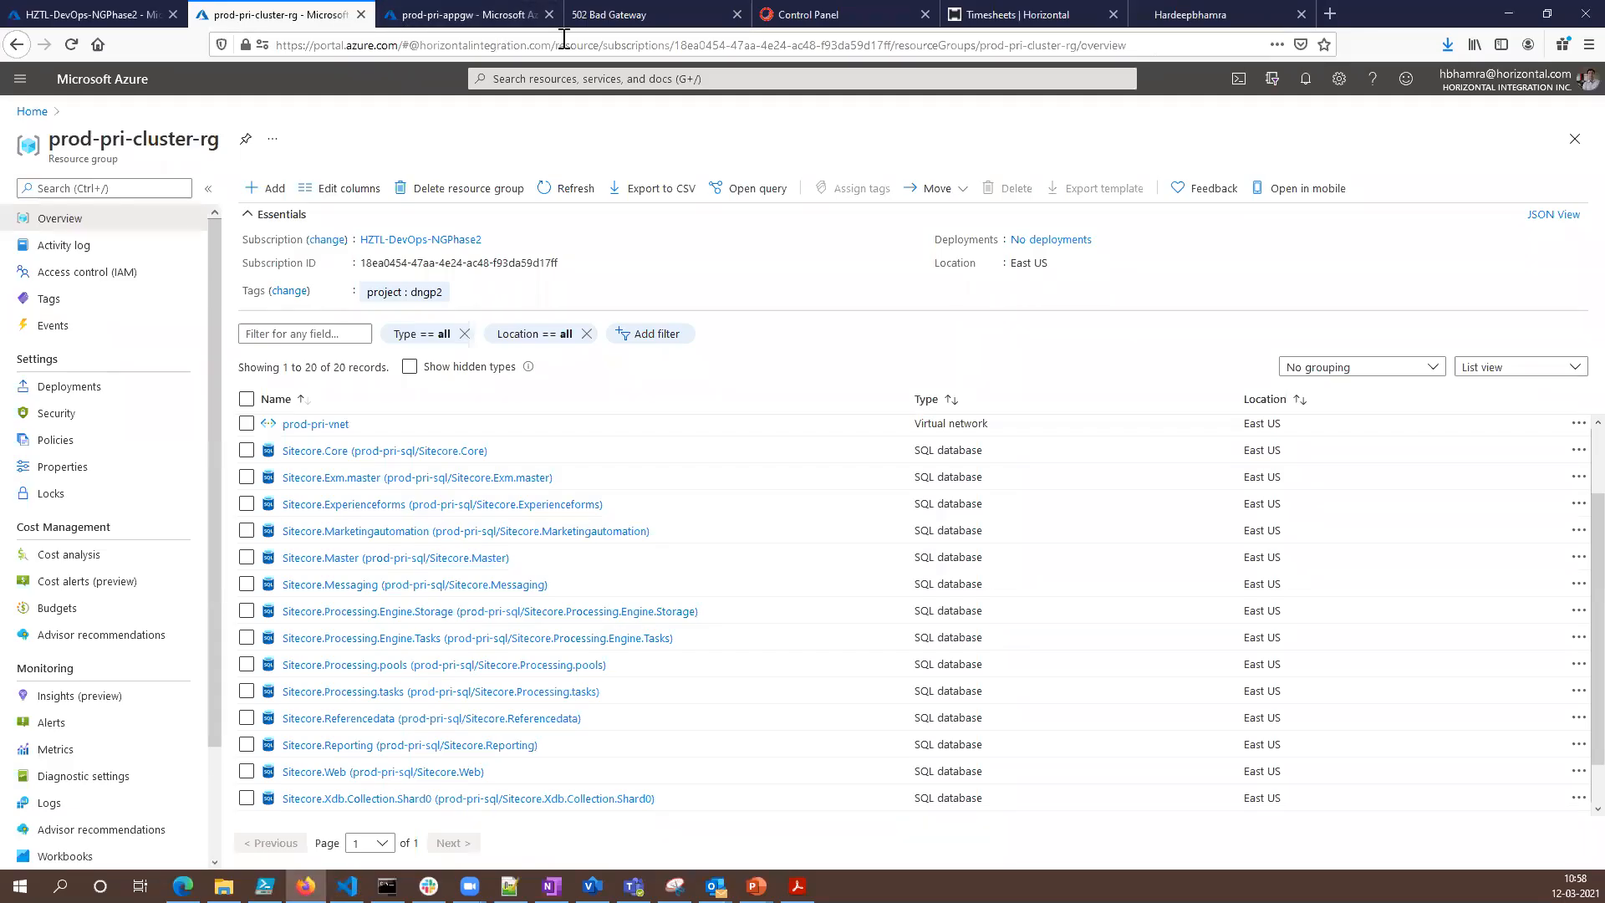
pyautogui.click(591, 23)
pyautogui.click(71, 45)
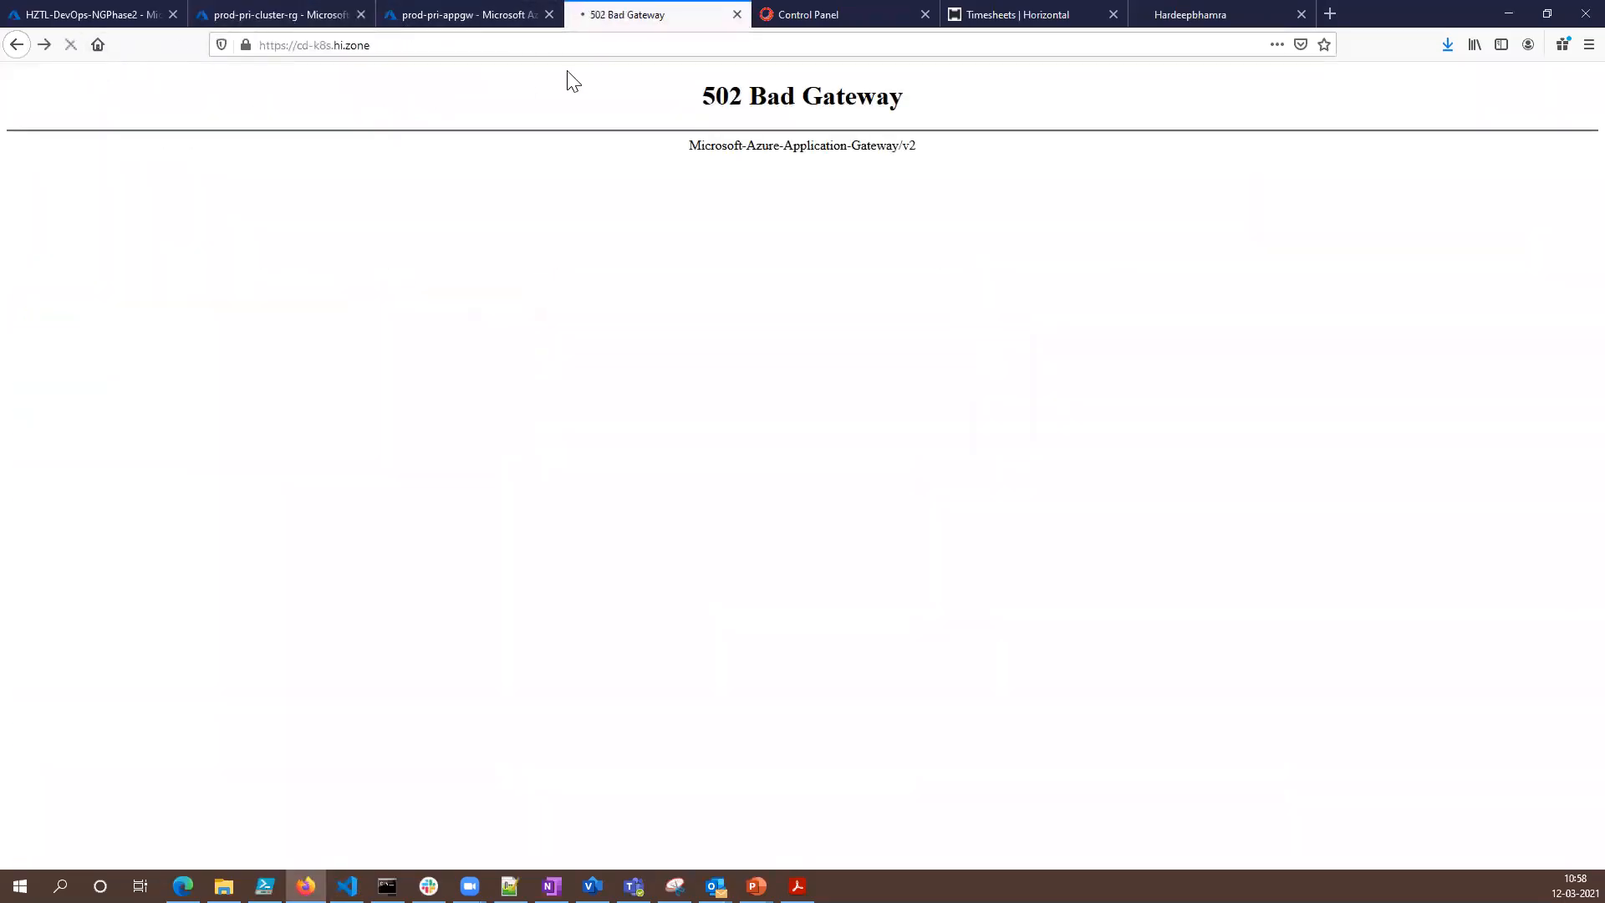
pyautogui.click(773, 18)
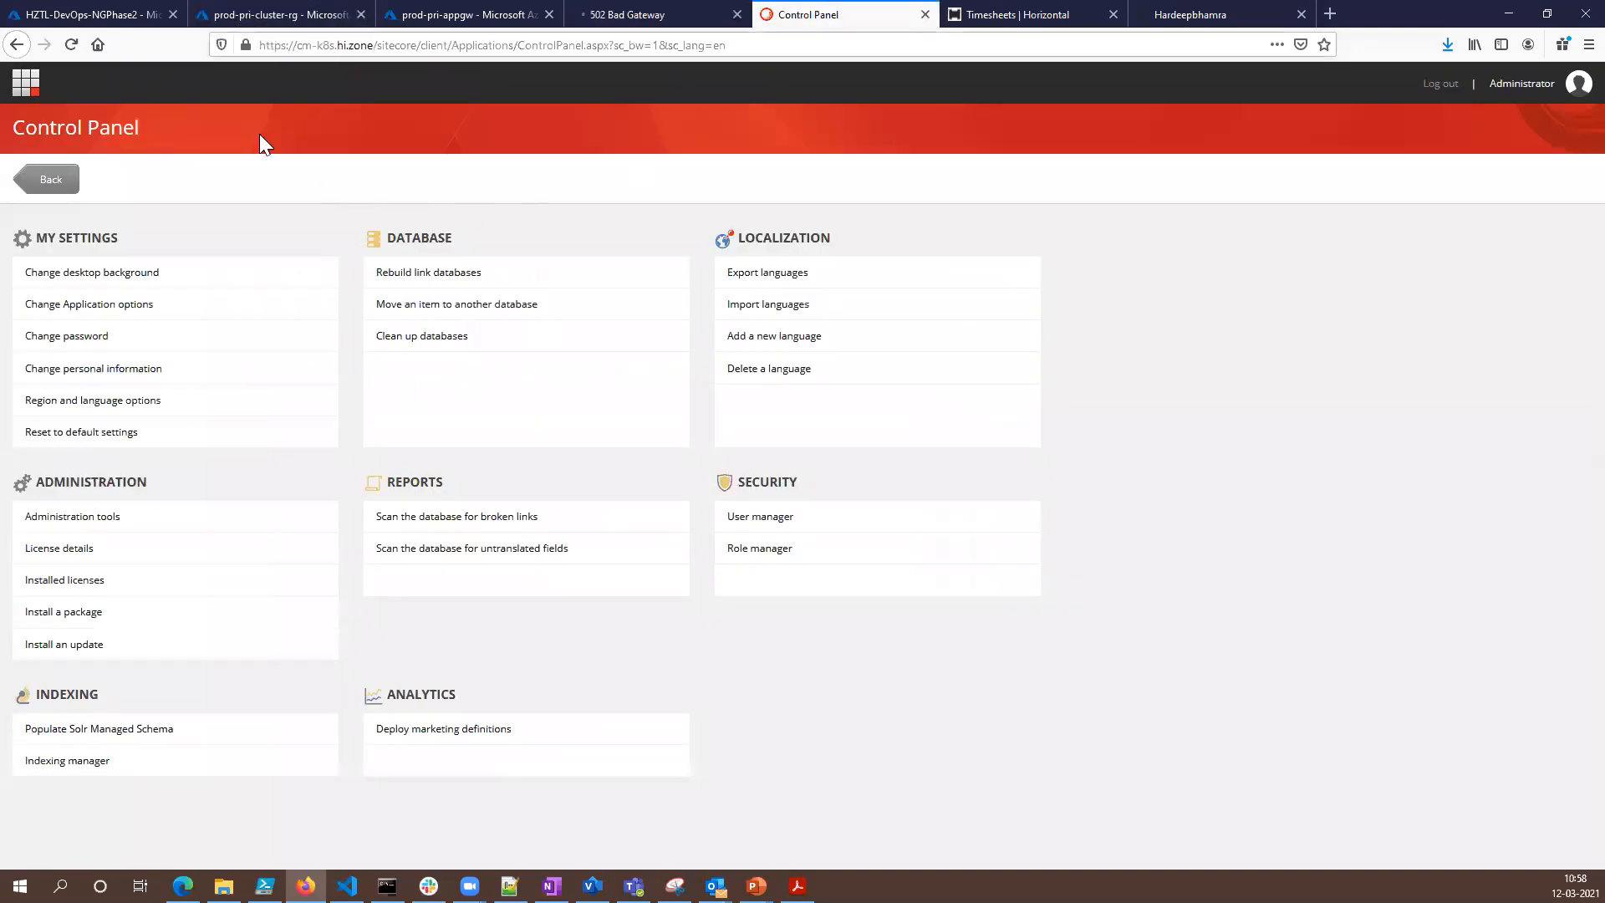
pyautogui.click(72, 44)
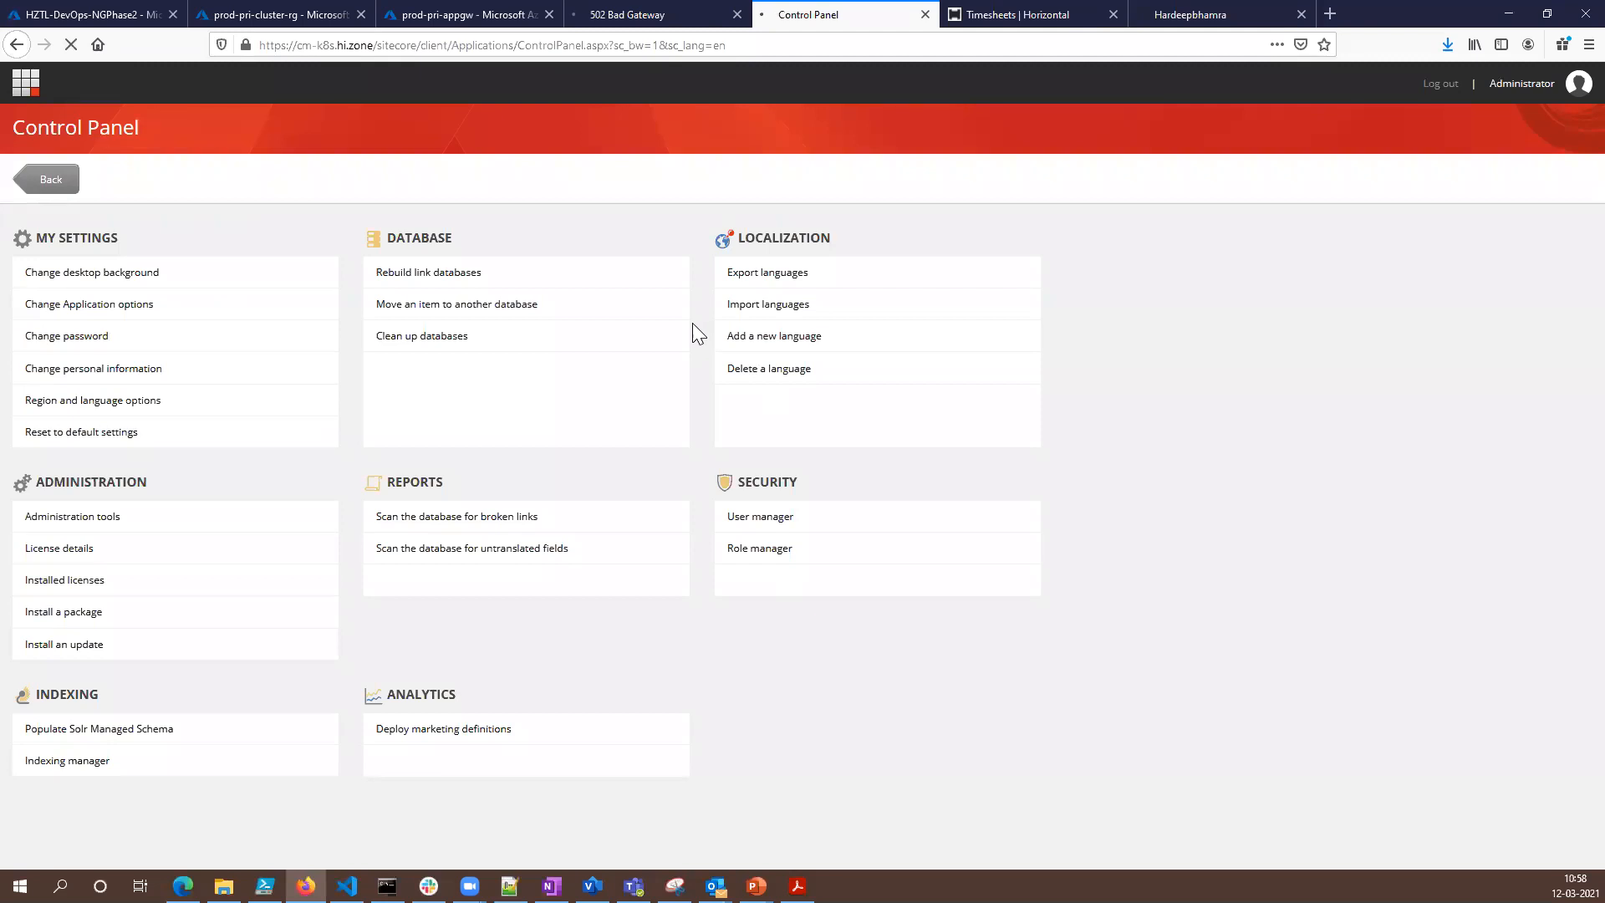
# - Switch to Visual Studio Code and copy the command kubectl apply -f .\ -f .\ingress-nginx\ingress.yaml from line 199 of primary.ps1
pyautogui.click(387, 886)
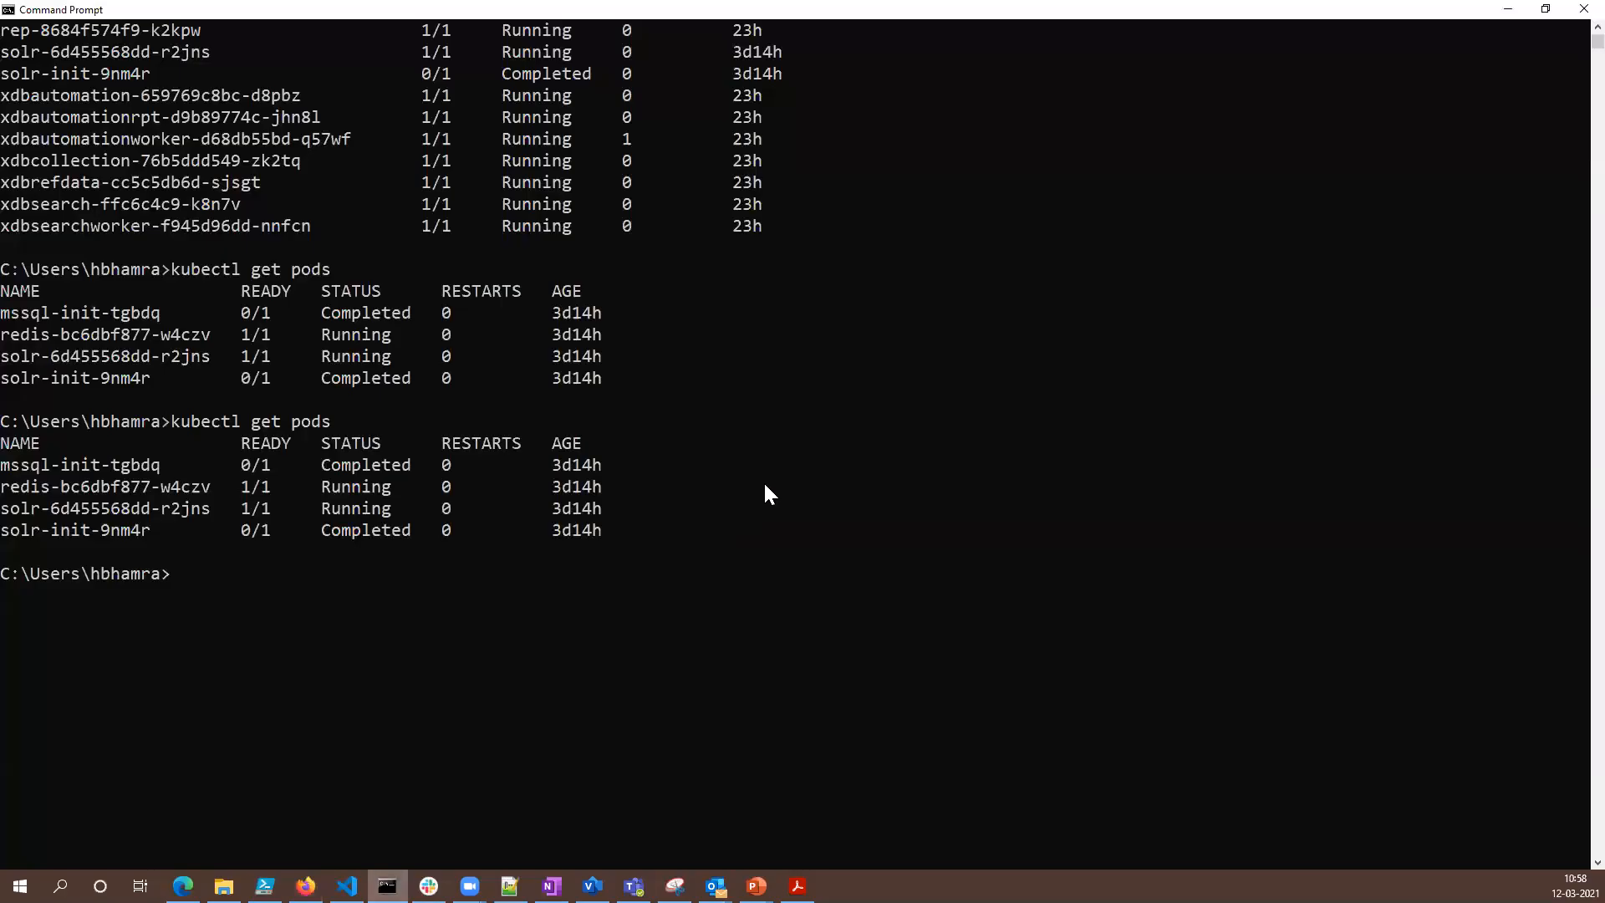
pyautogui.click(347, 886)
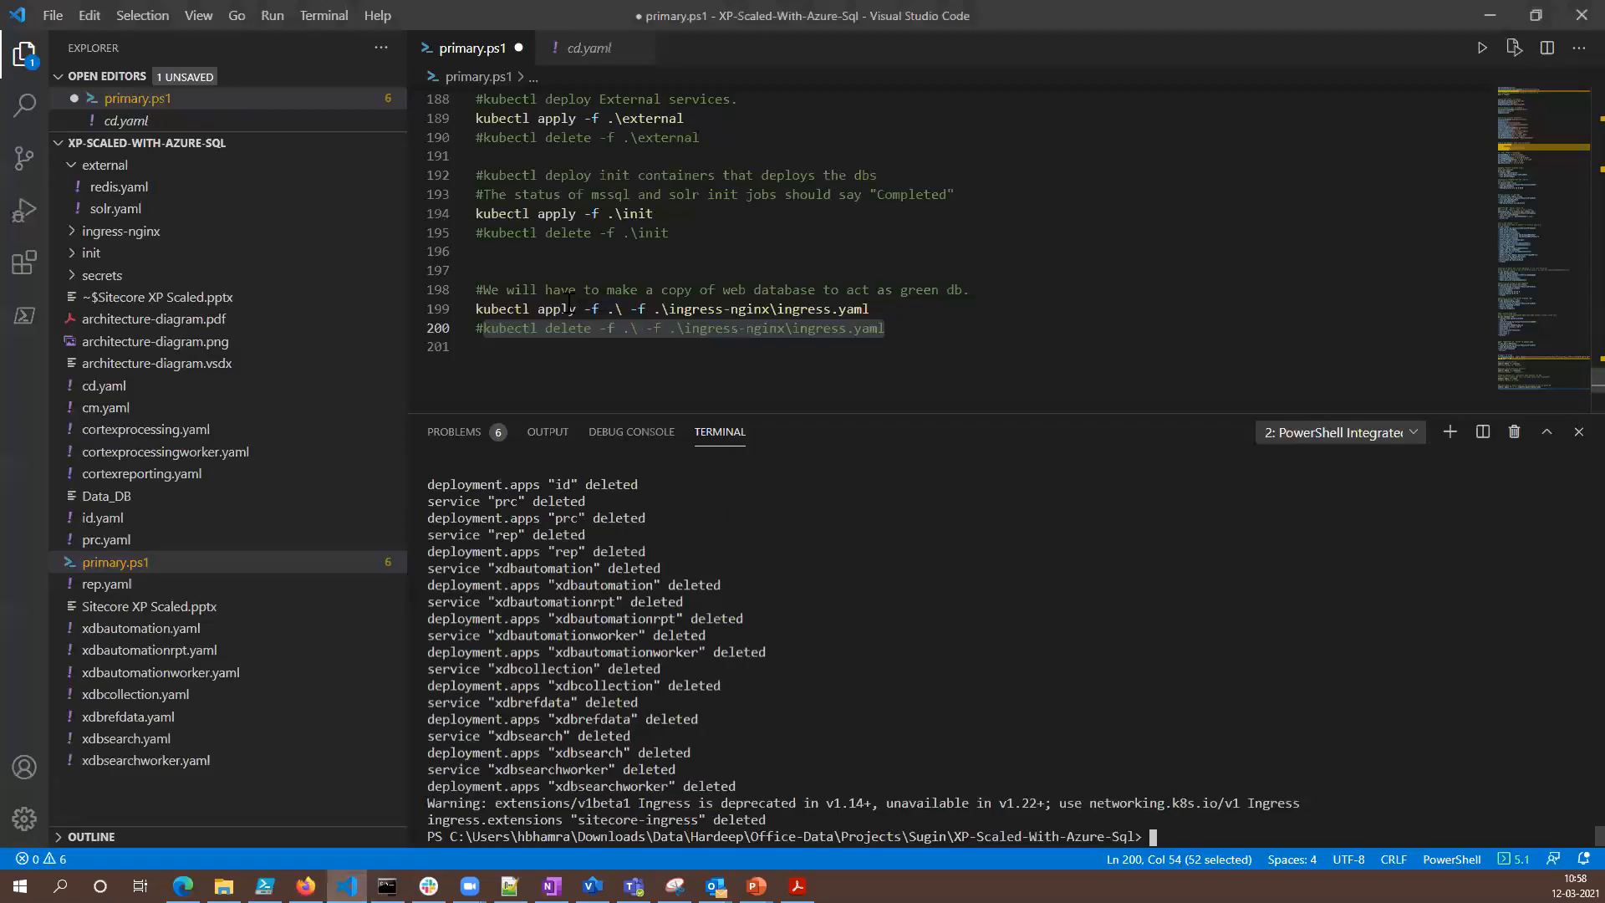
pyautogui.click(492, 309)
pyautogui.moveTo(476, 310); pyautogui.dragTo(869, 310)
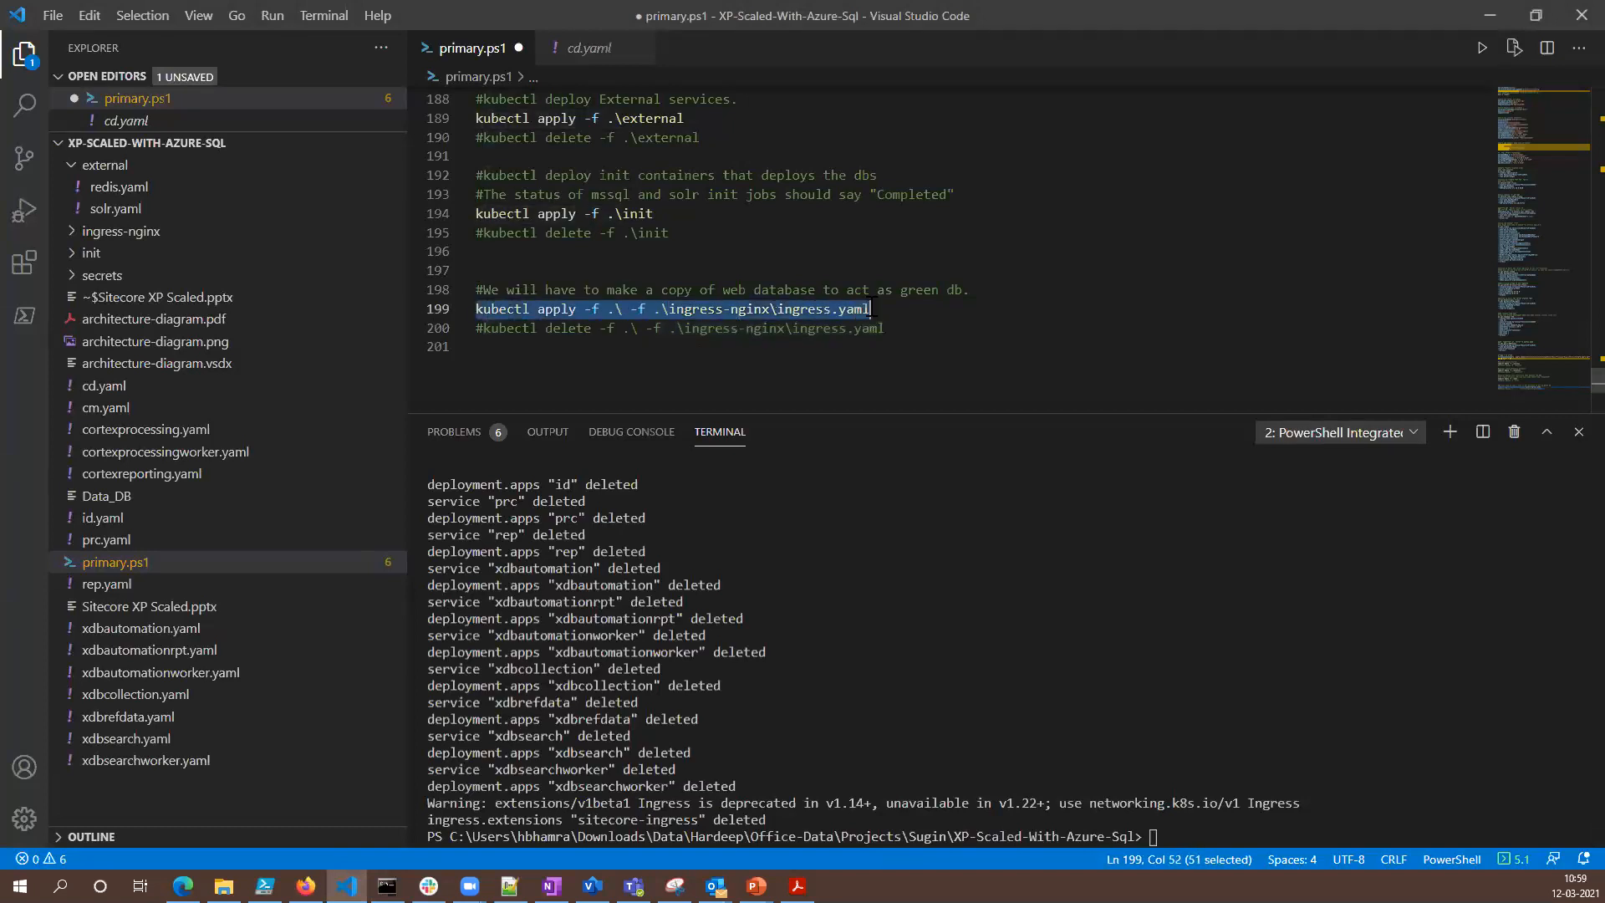
pyautogui.rightClick(815, 318)
pyautogui.click(861, 641)
# - Clear the PowerShell terminal with cls and paste the copied kubectl apply command at the prompt
pyautogui.click(1211, 838)
pyautogui.write('cls')
pyautogui.press('Return')
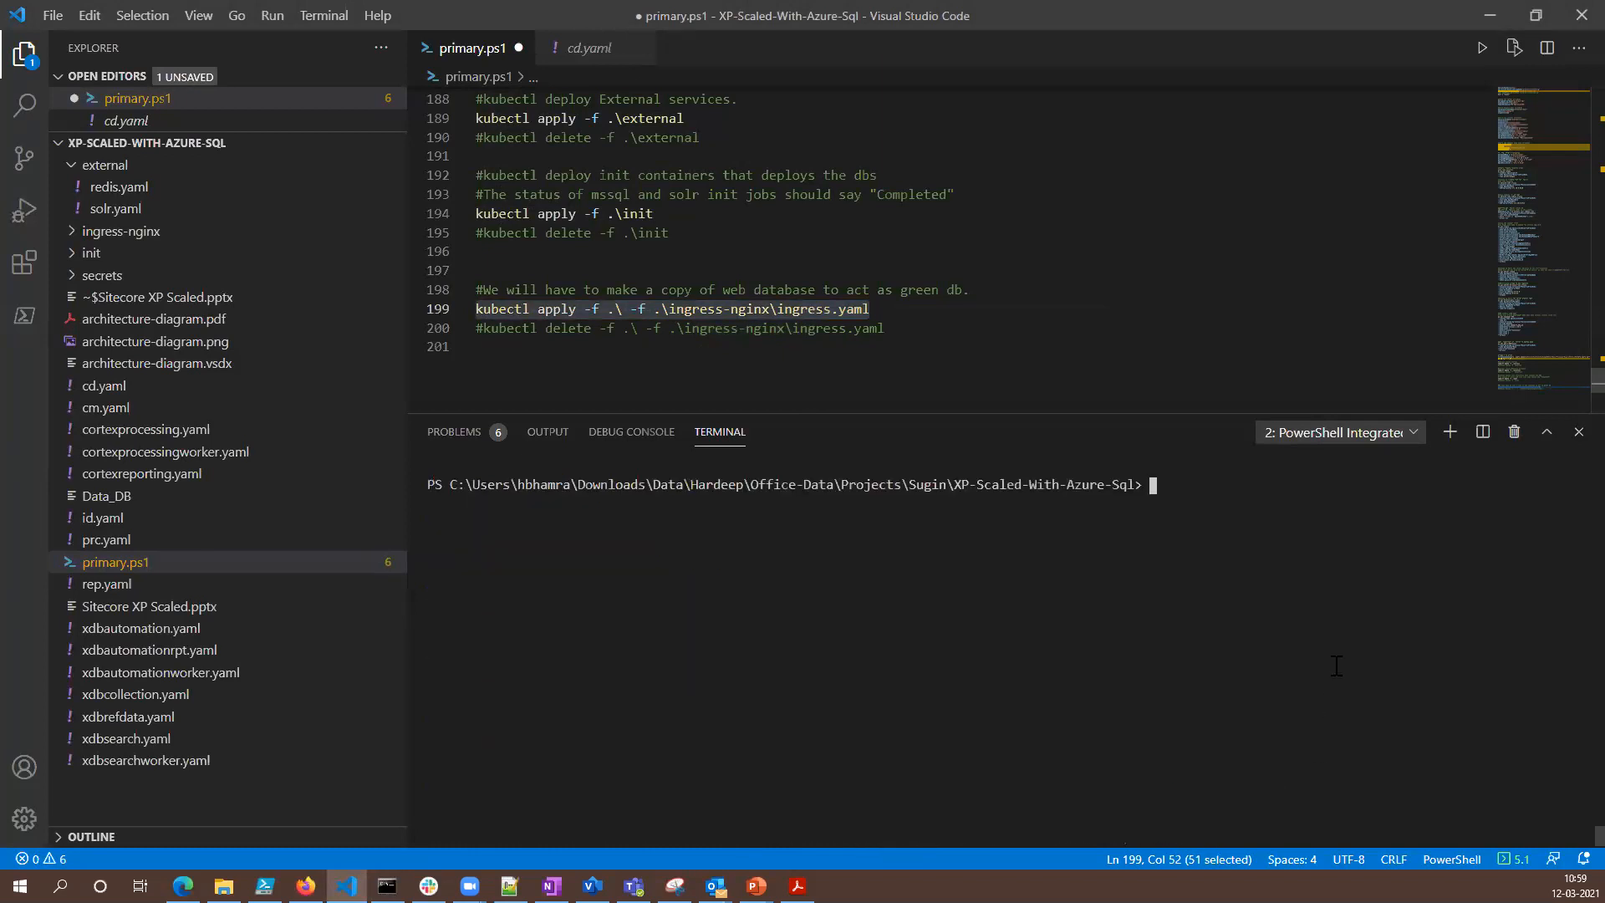
pyautogui.hotkey('ctrl', 'v')
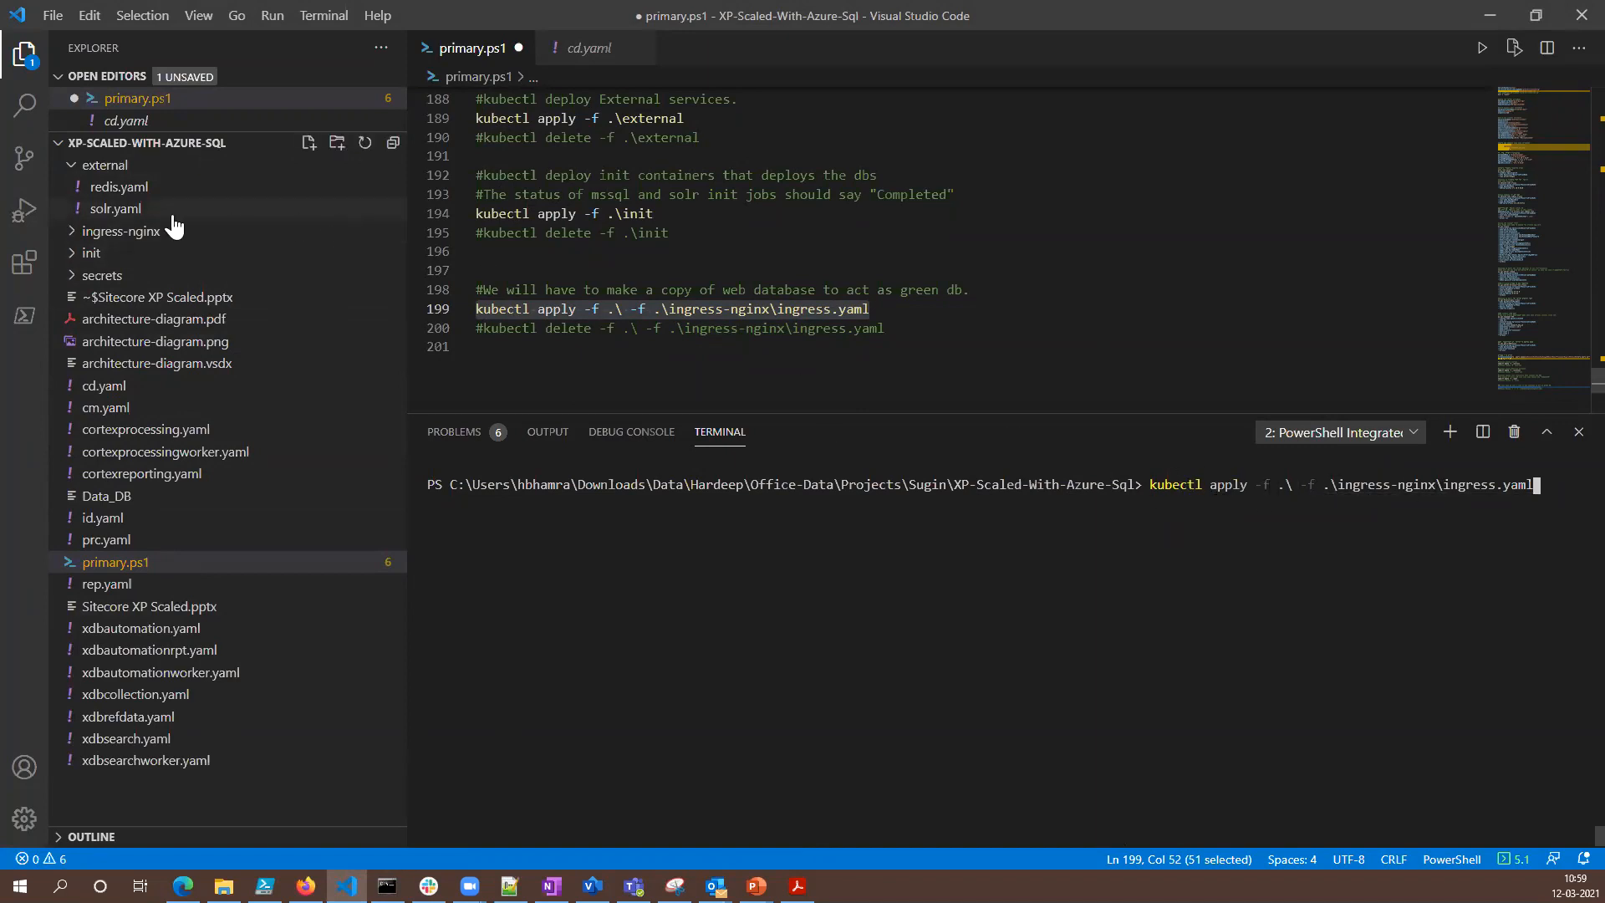
# - Open ingress.yaml from the ingress-nginx folder and review its cd, cm and id host rules and TLS secrets
pyautogui.click(73, 233)
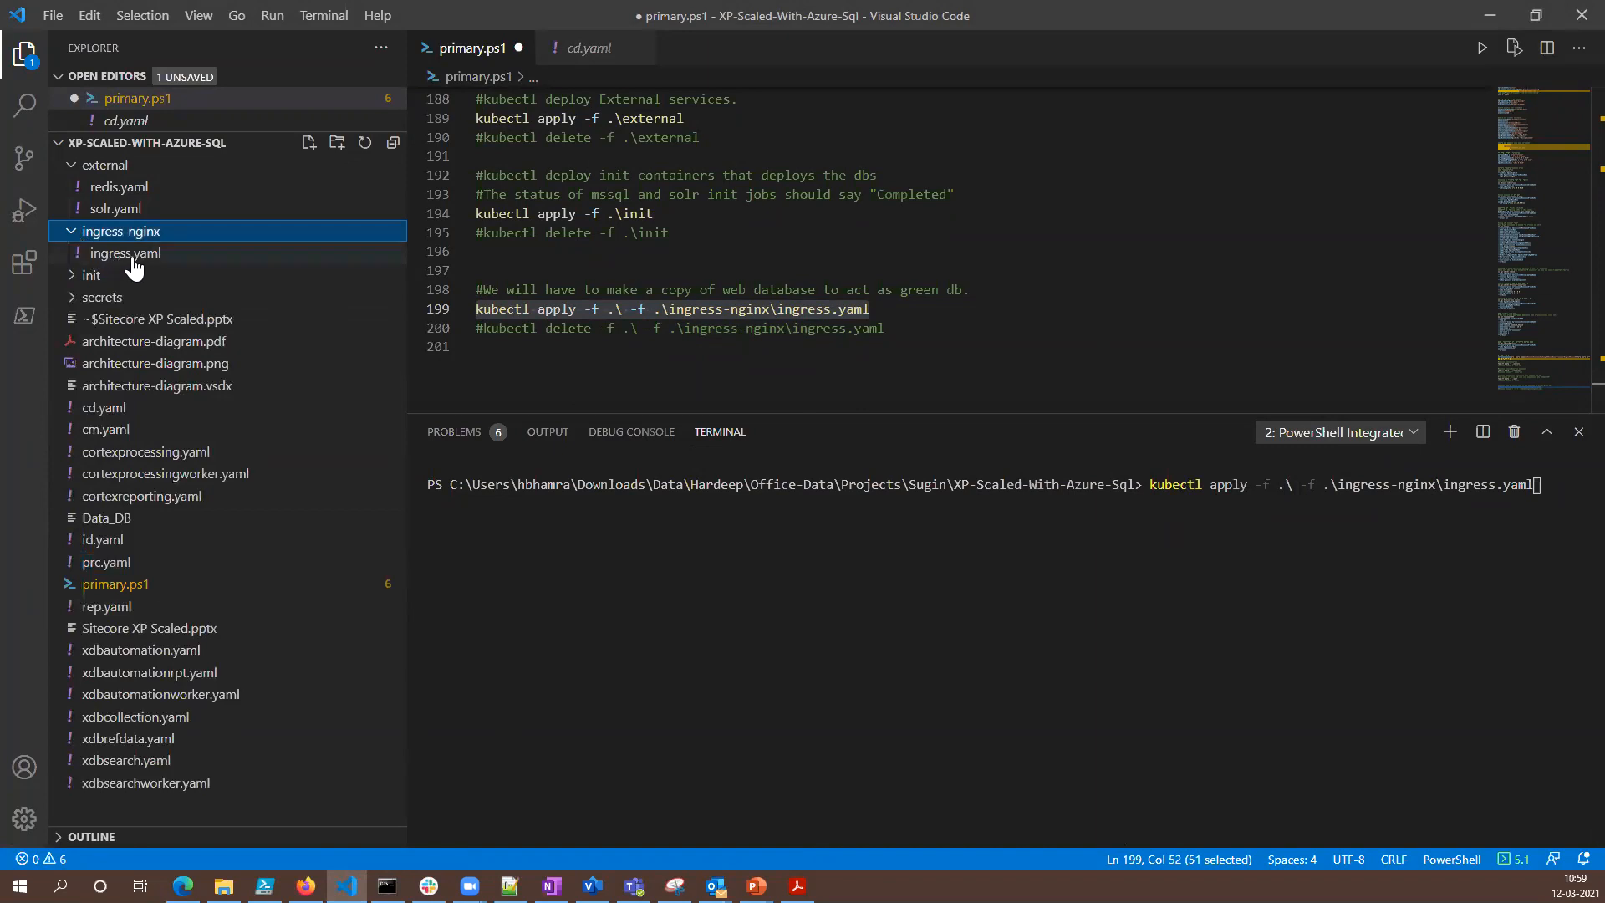
pyautogui.click(132, 256)
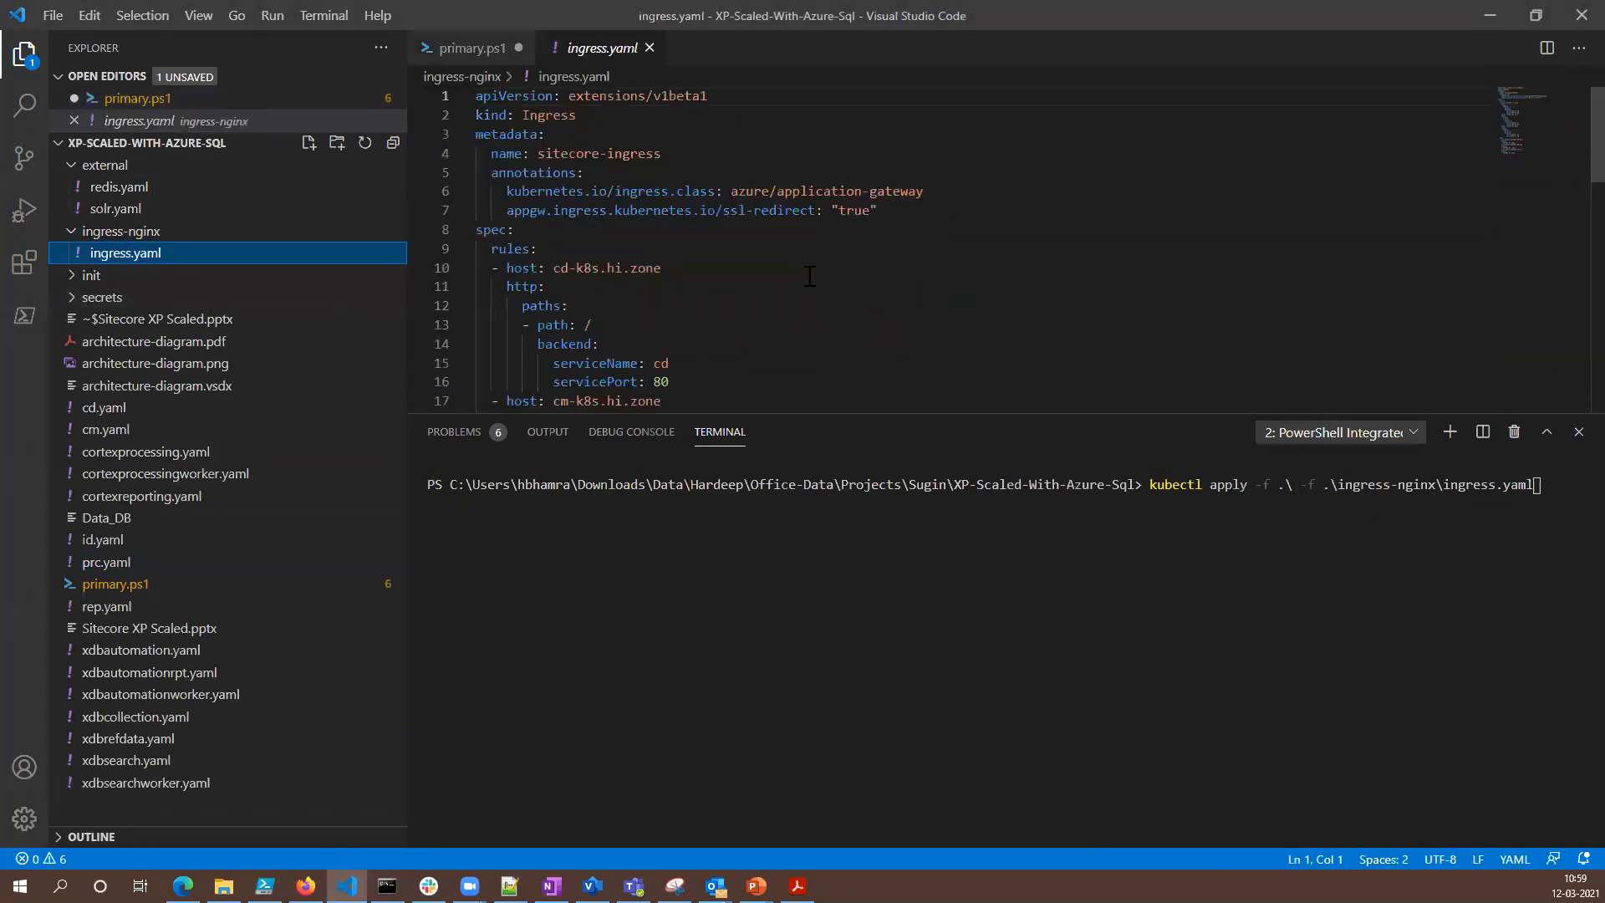
pyautogui.scroll(-3, 809, 276)
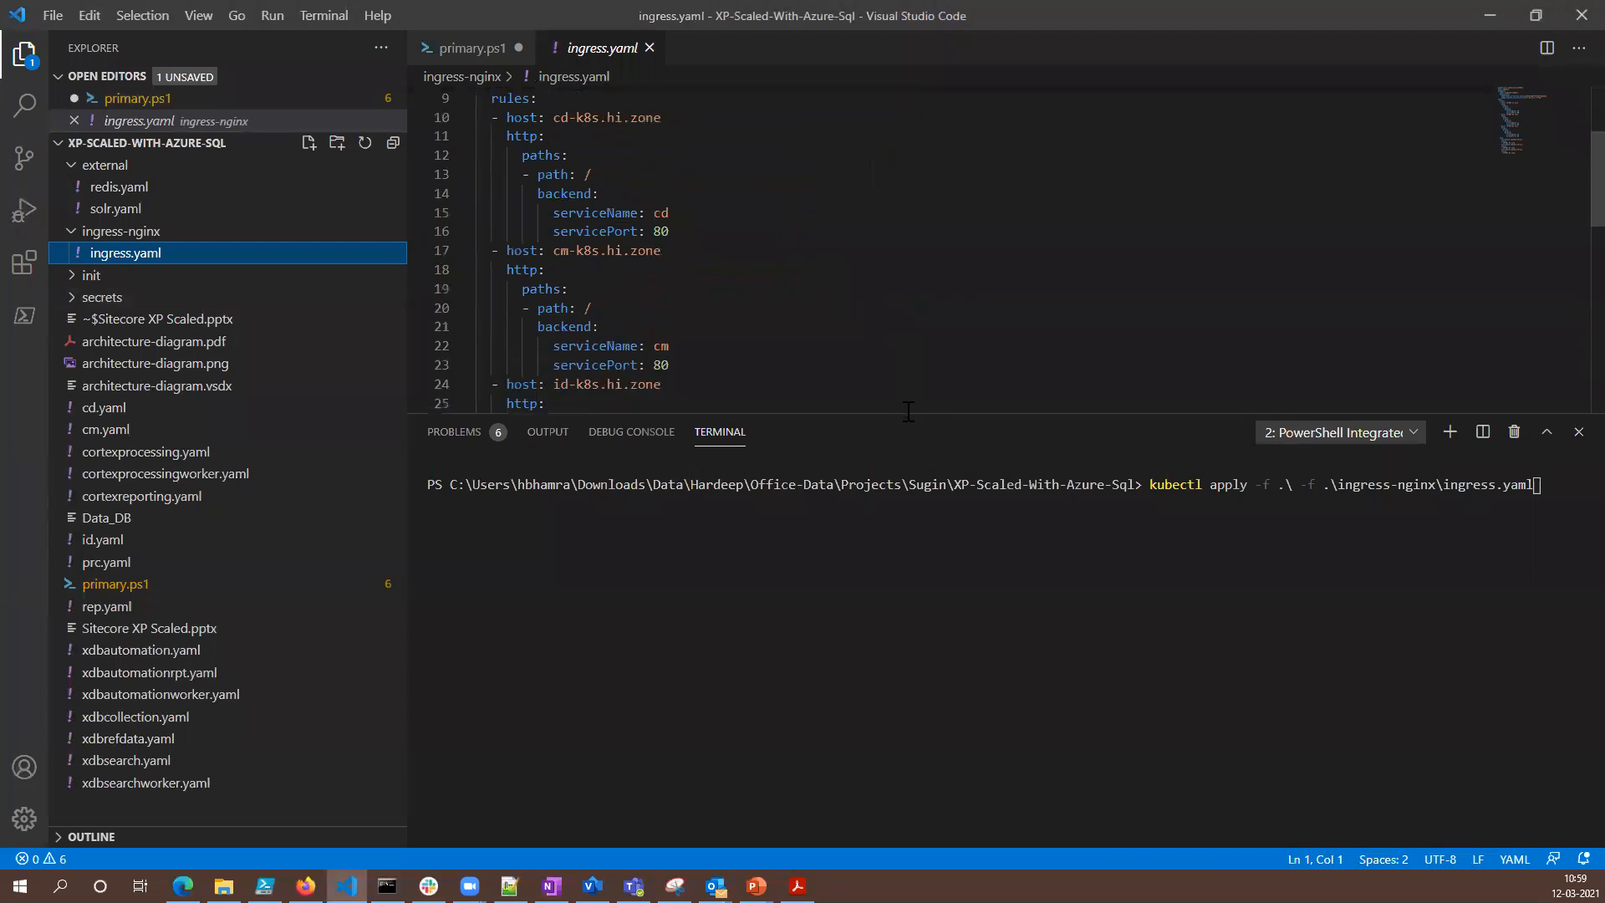
pyautogui.moveTo(908, 411); pyautogui.dragTo(895, 673)
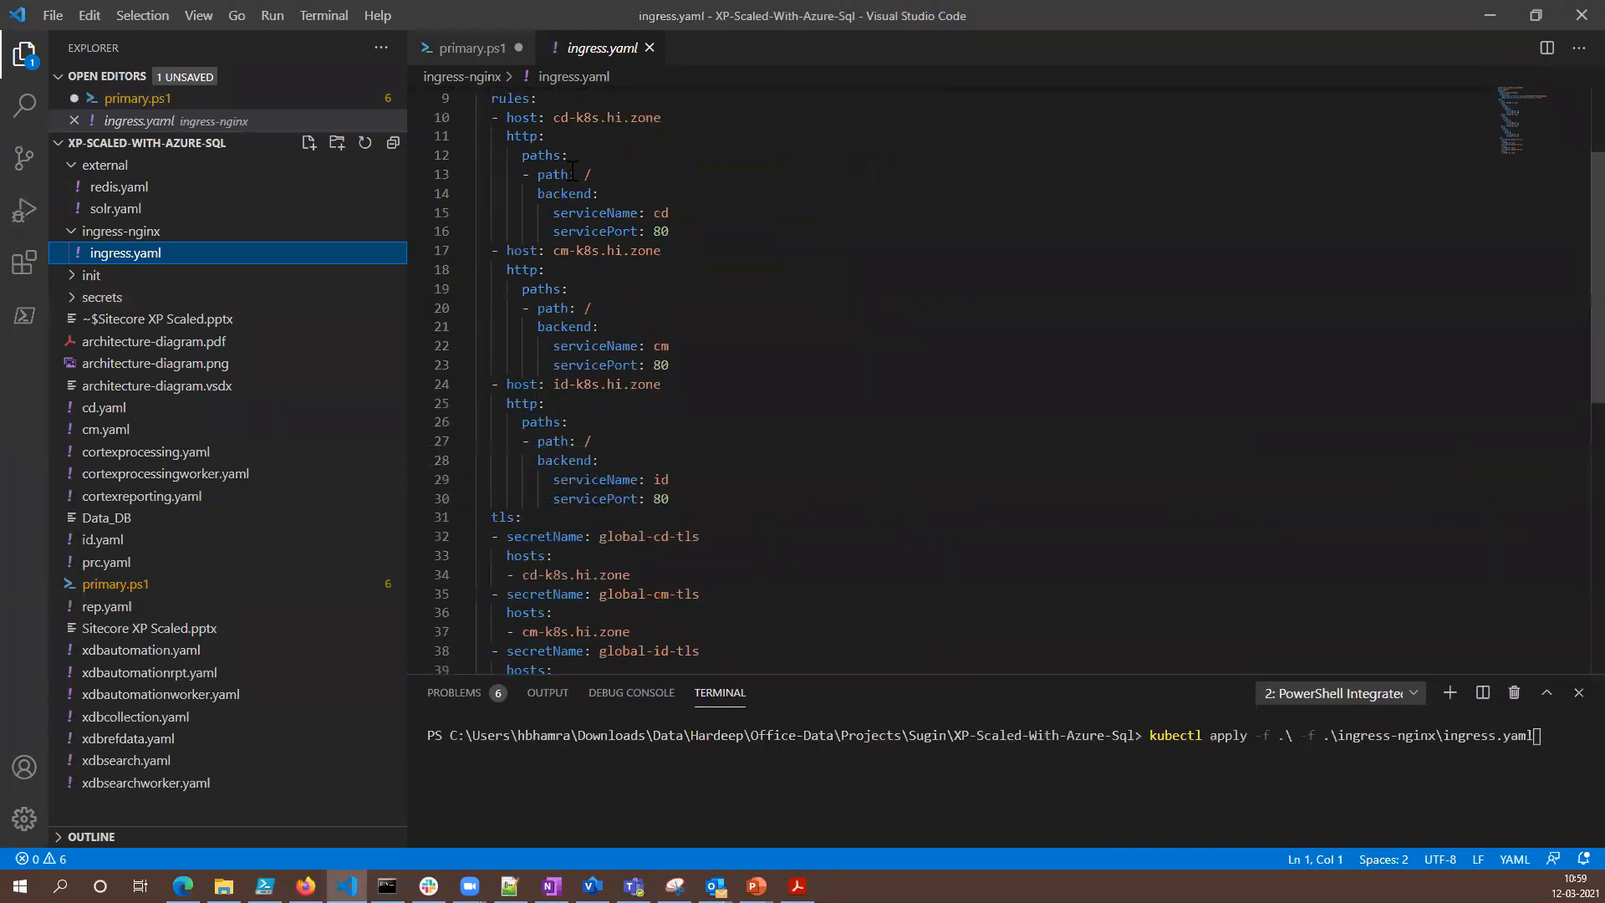
pyautogui.scroll(1, 573, 173)
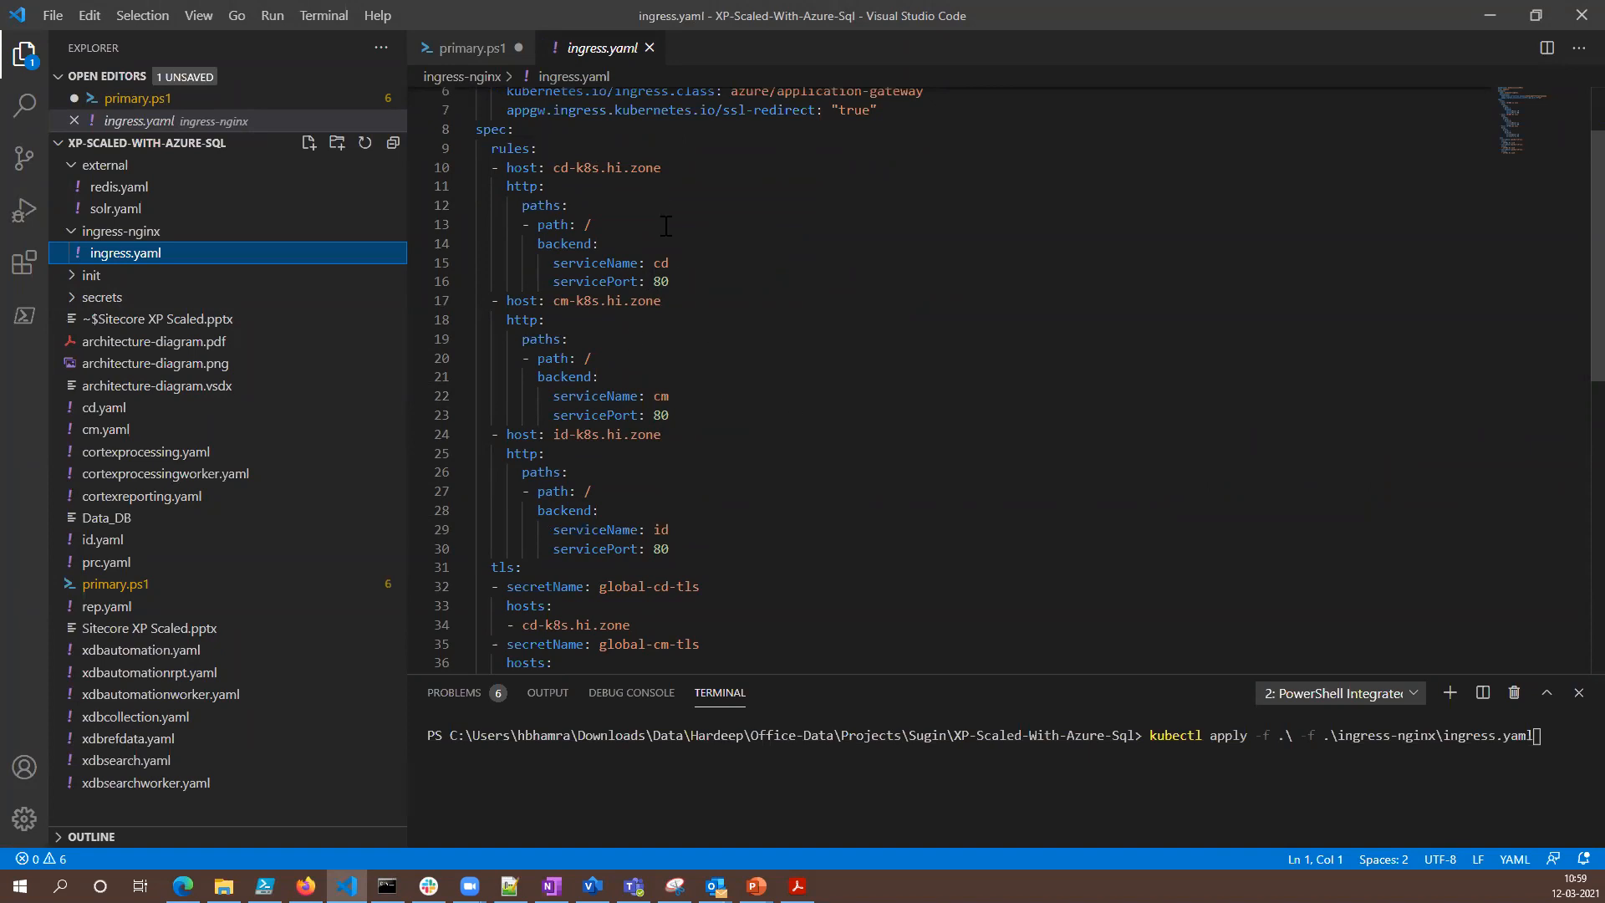
pyautogui.scroll(-4, 846, 367)
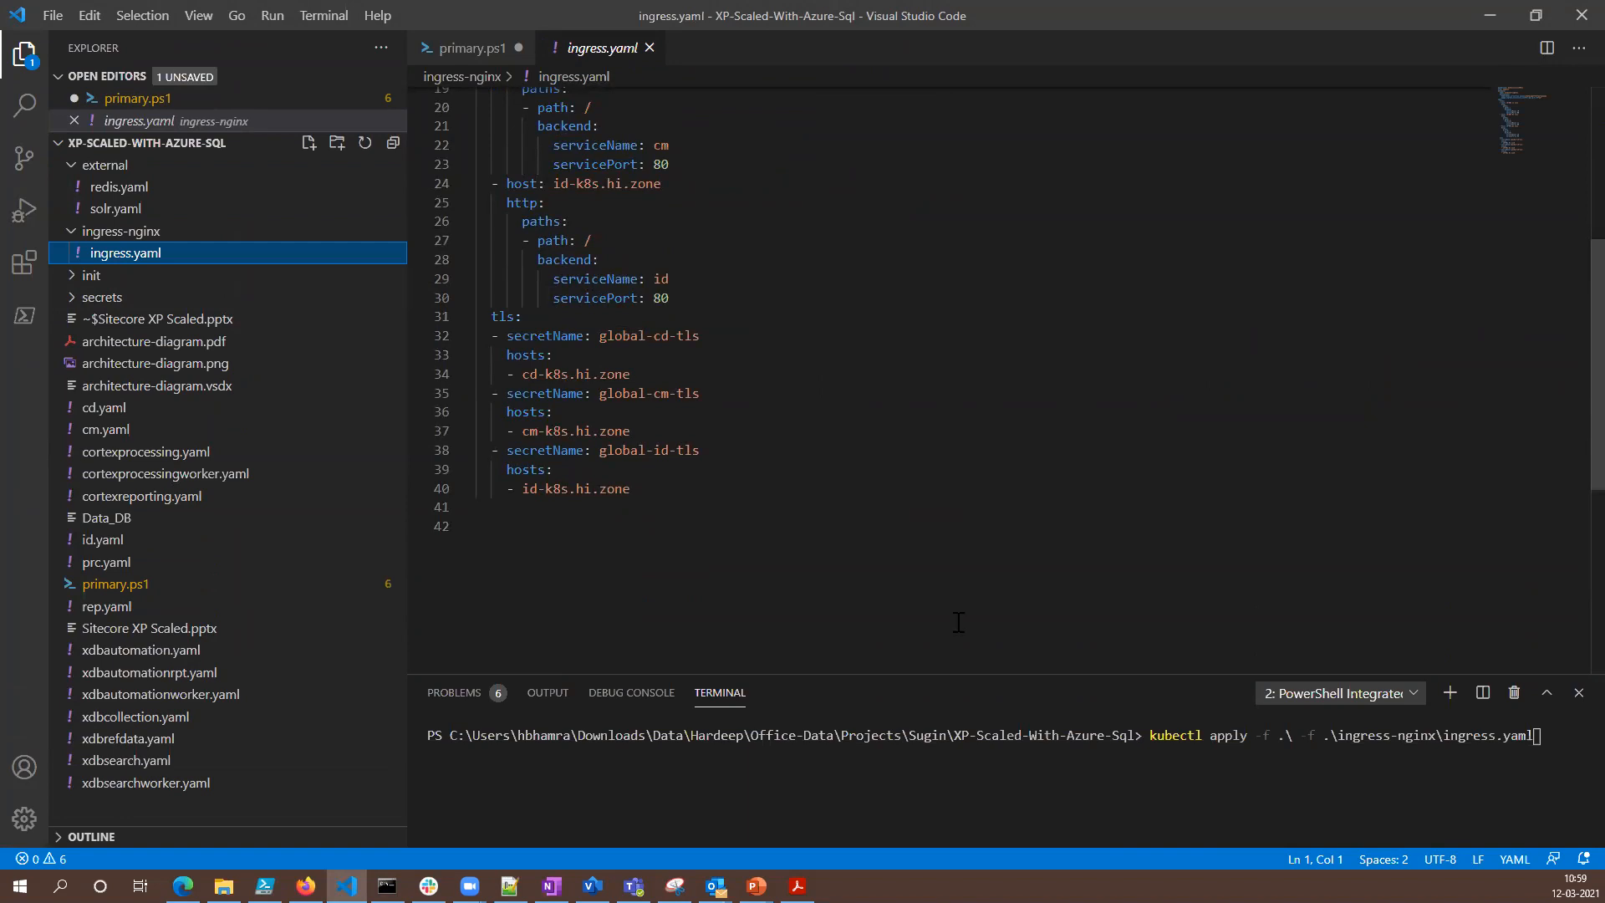
# - Enlarge the terminal area and run the pasted kubectl apply command to deploy the Sitecore services and ingress
pyautogui.moveTo(1027, 674); pyautogui.dragTo(970, 351)
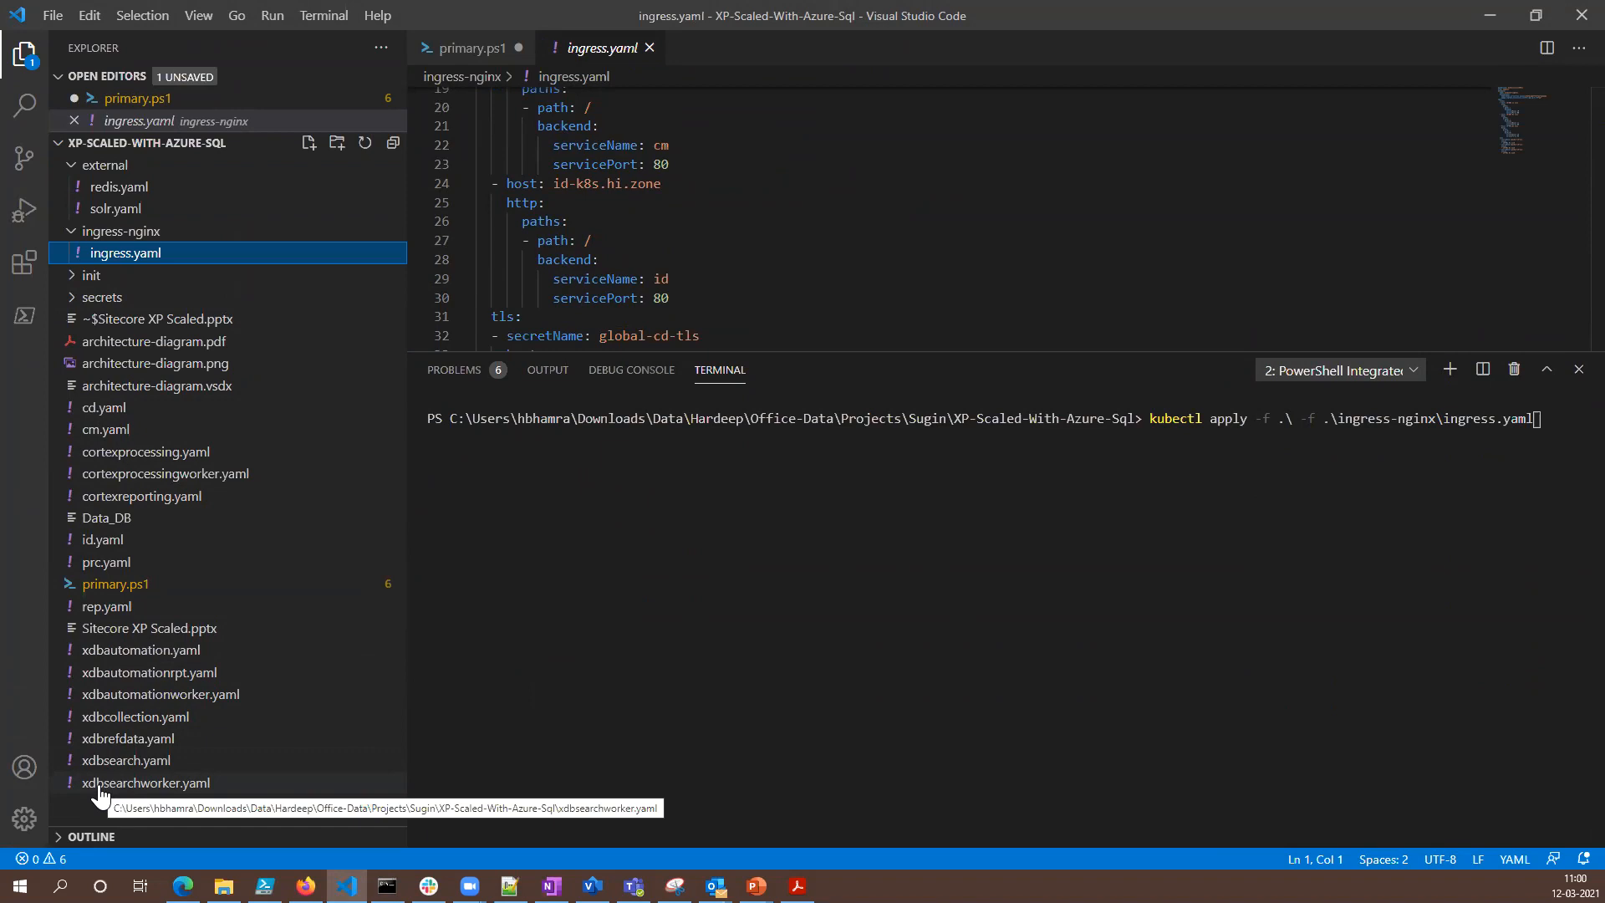
pyautogui.click(1515, 439)
pyautogui.press('Return')
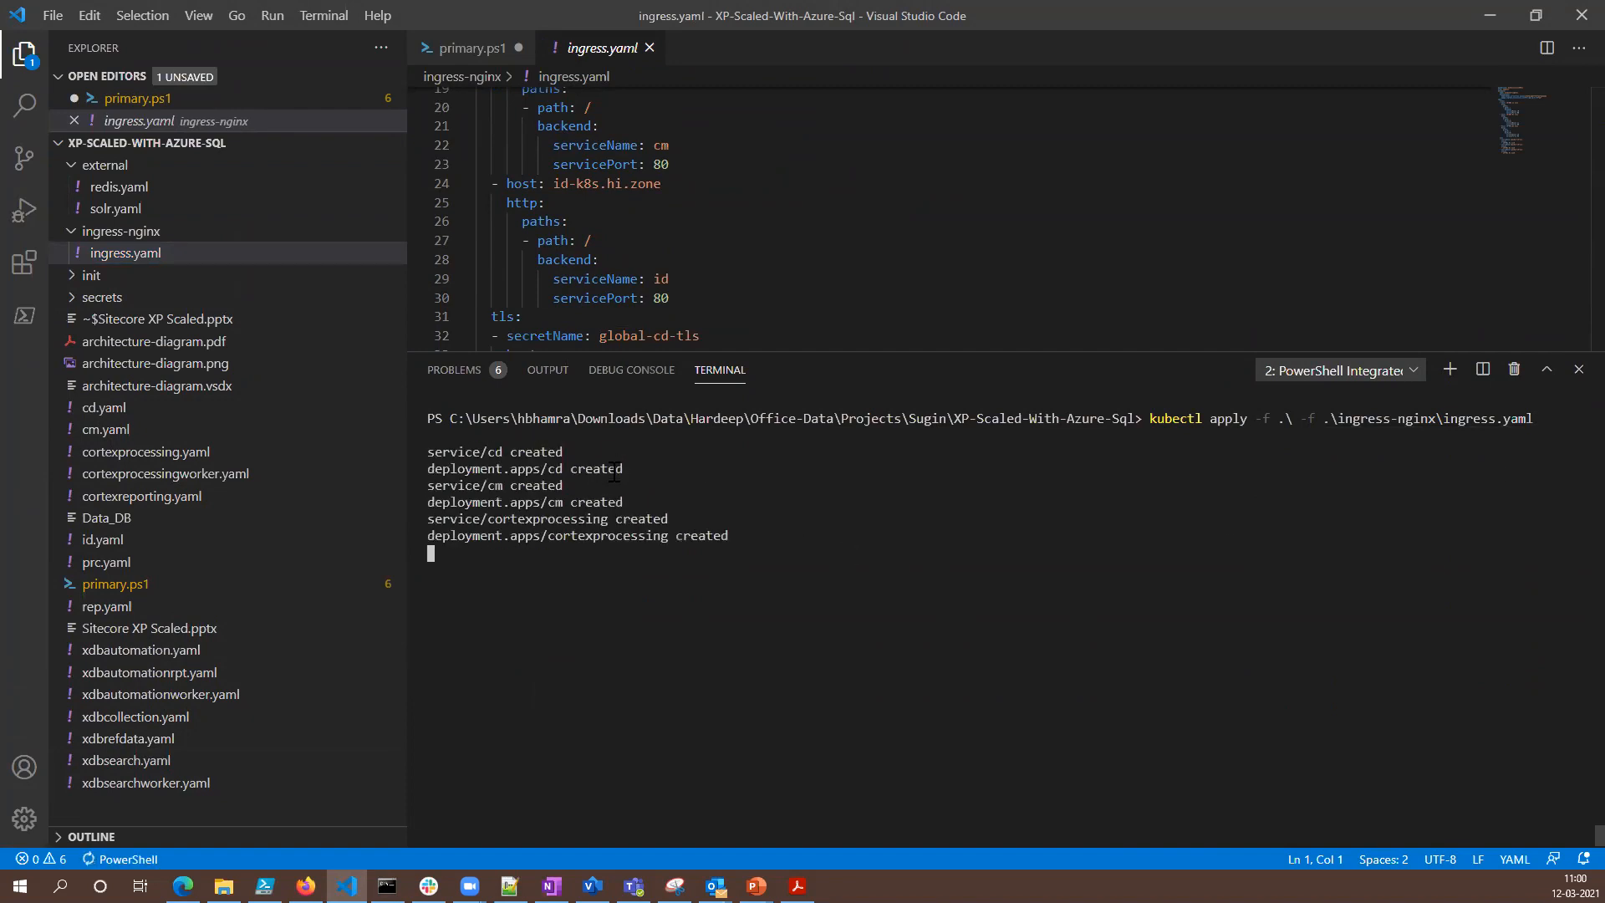
# - Switch to Command Prompt, run kubectl get pods, and highlight the status of the cortexreporting pod
pyautogui.click(387, 886)
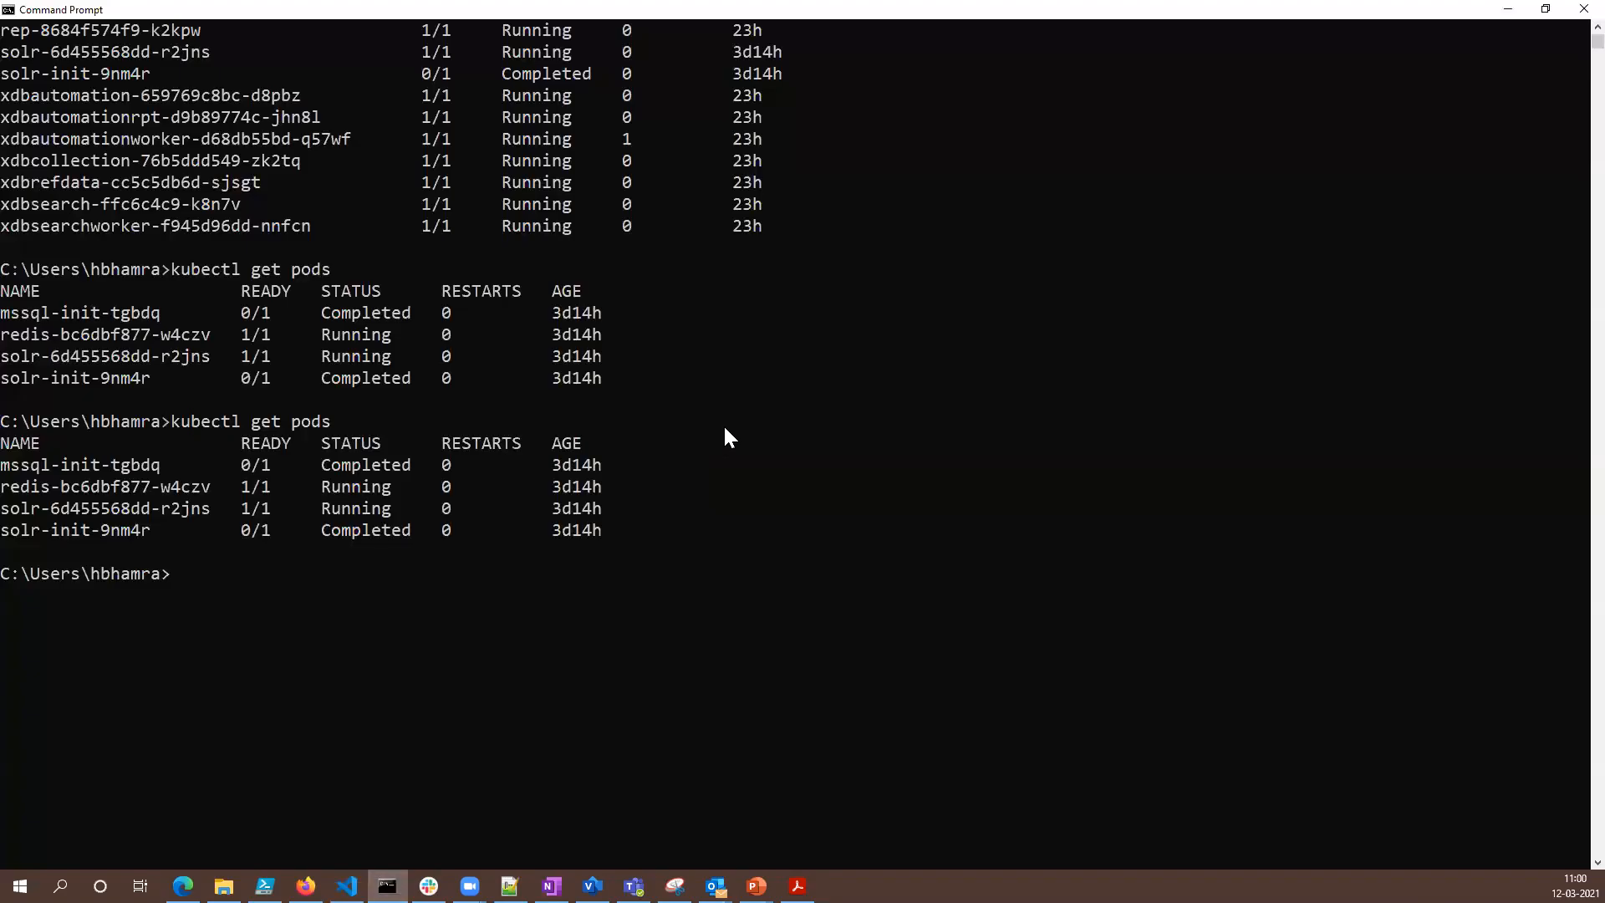
pyautogui.press('Up')
pyautogui.press('Return')
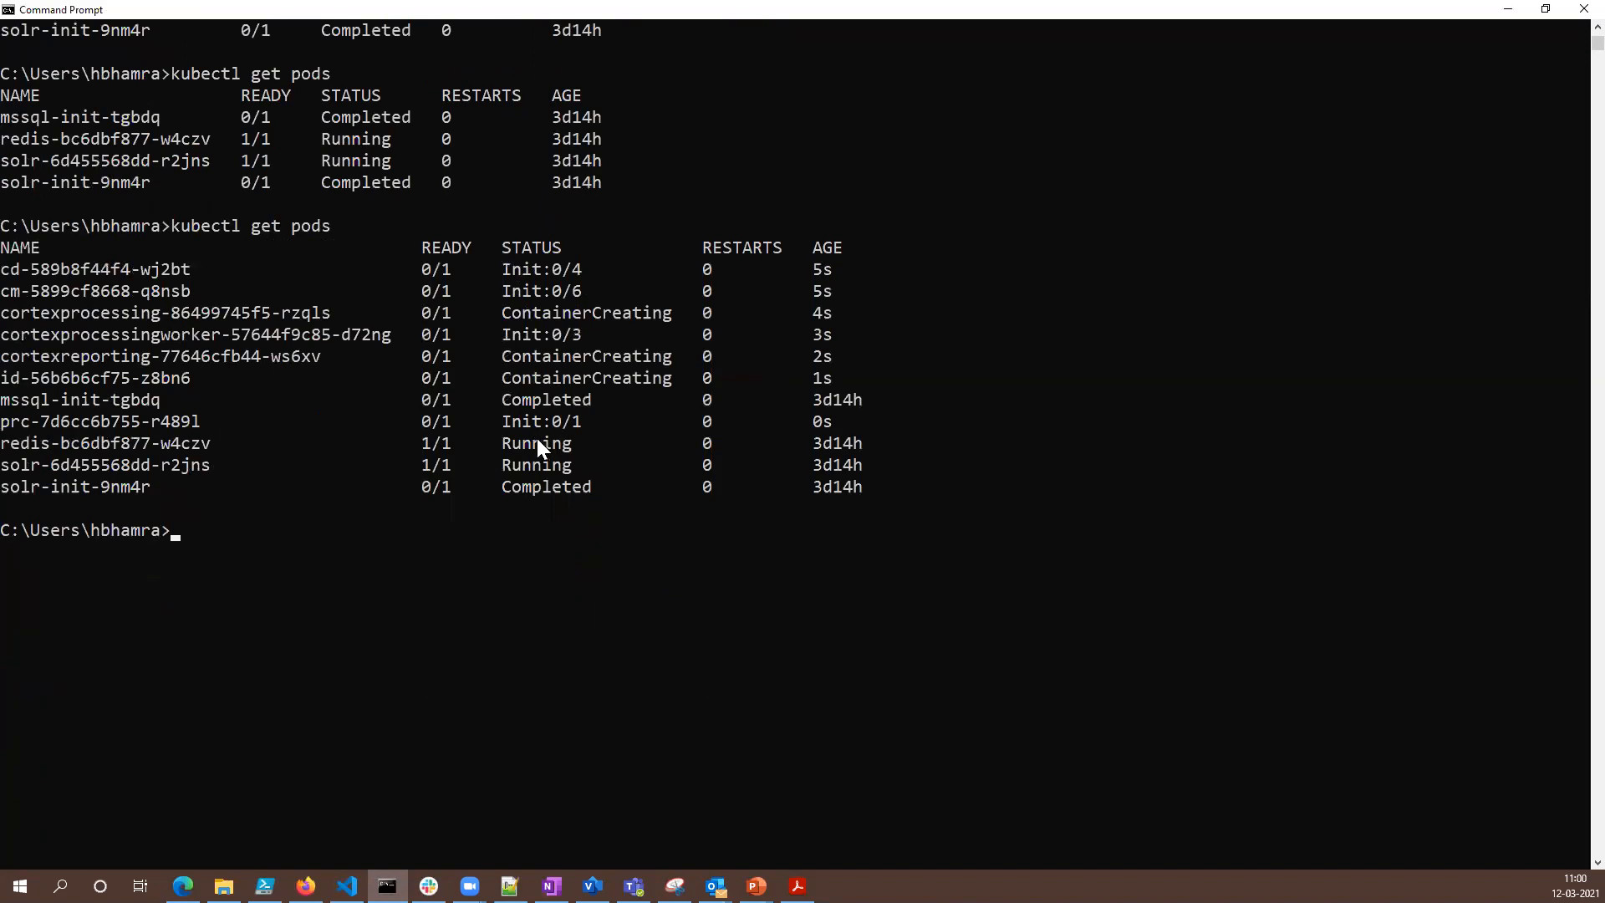
pyautogui.moveTo(546, 359); pyautogui.dragTo(682, 359)
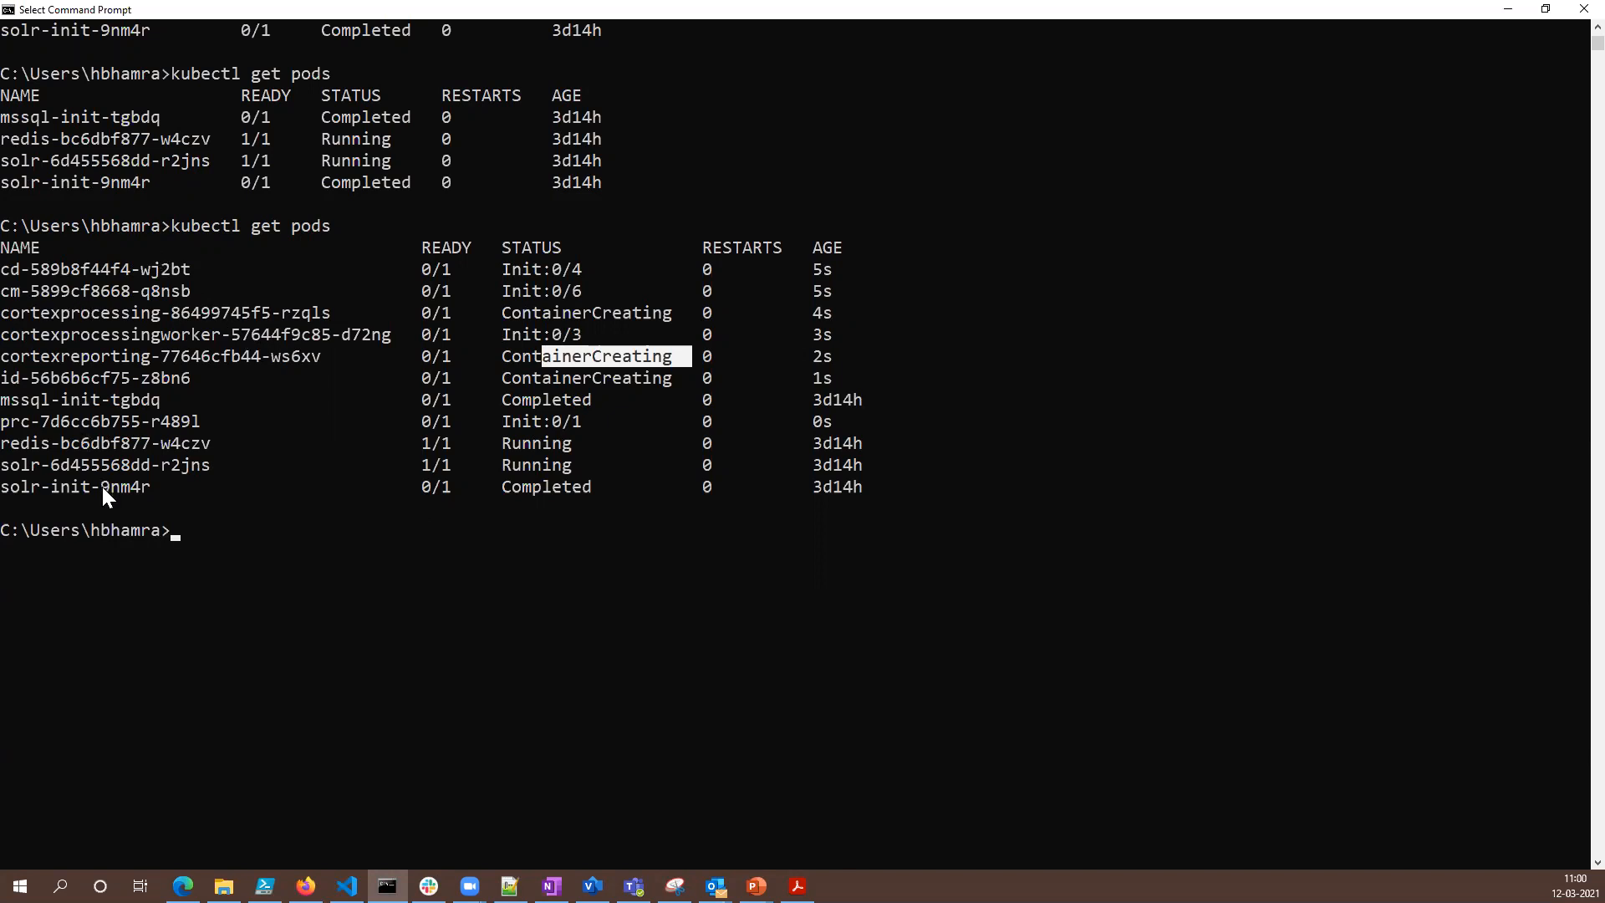
# - Run kubectl get pods again and highlight the xdb pods, followed by the cd and cm pods
pyautogui.press('Up')
pyautogui.press('Return')
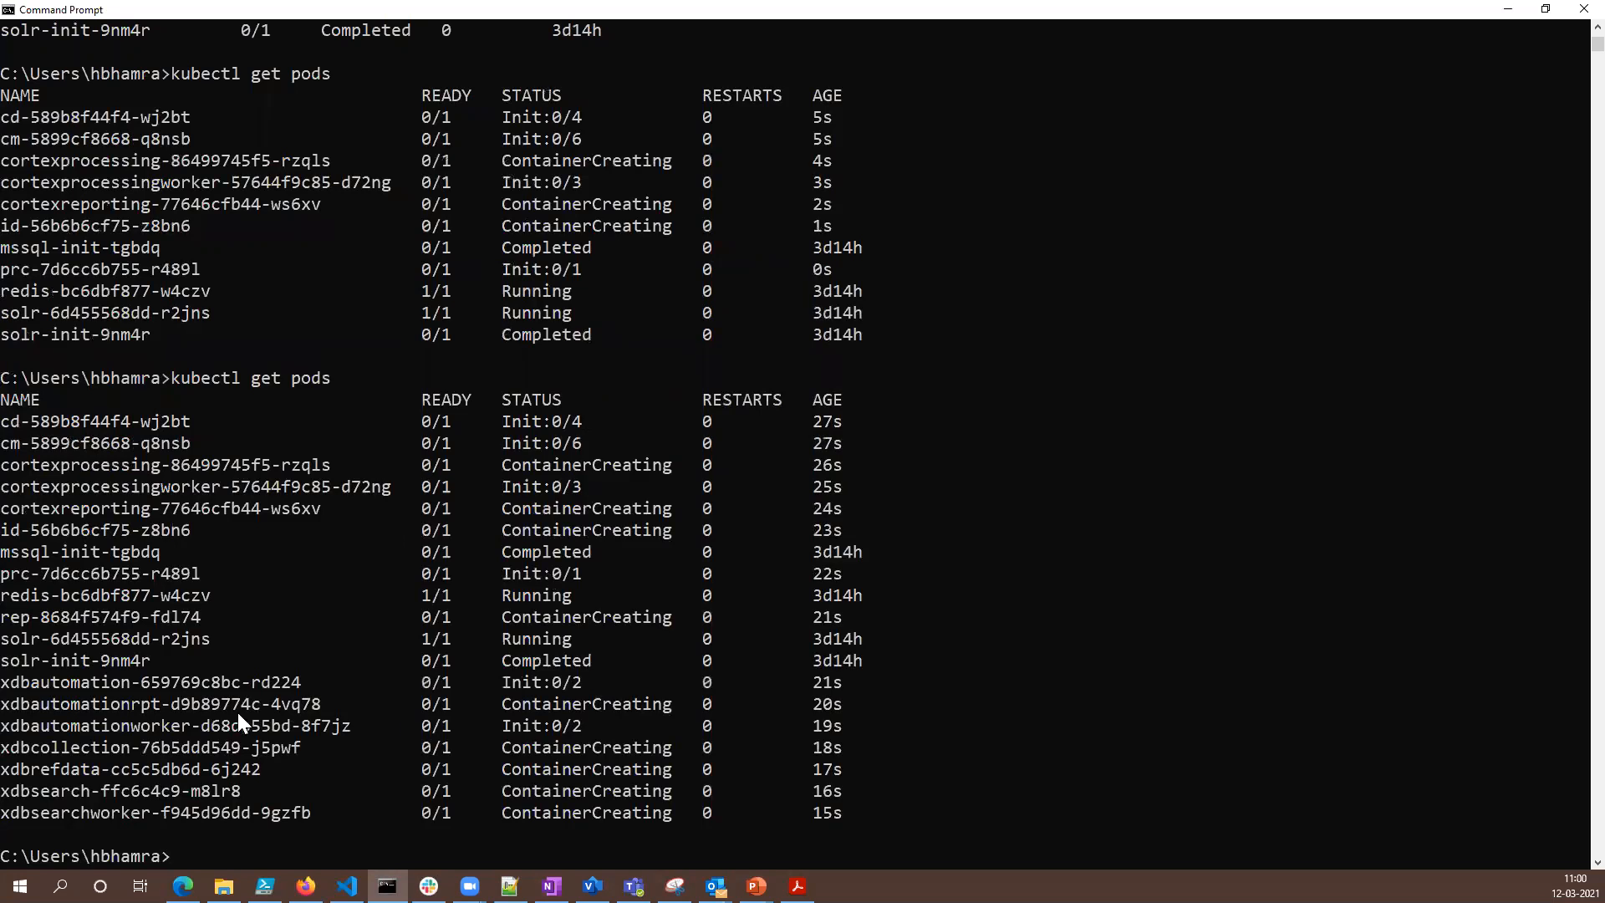
pyautogui.moveTo(17, 684); pyautogui.dragTo(659, 807)
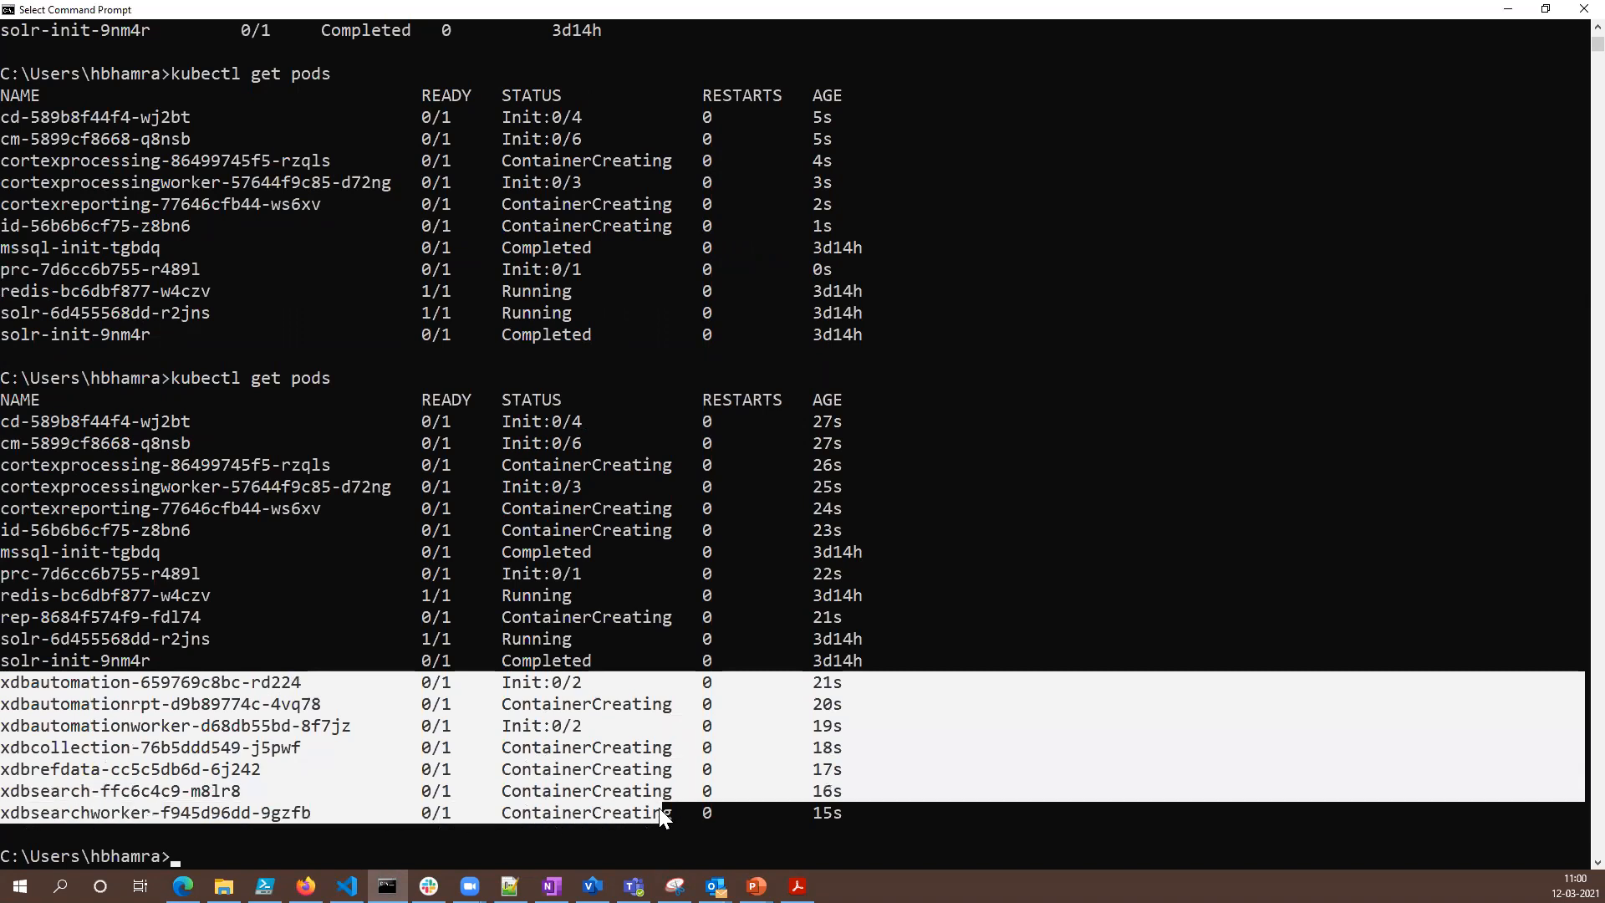
pyautogui.click(151, 445)
pyautogui.moveTo(4, 422); pyautogui.dragTo(869, 447)
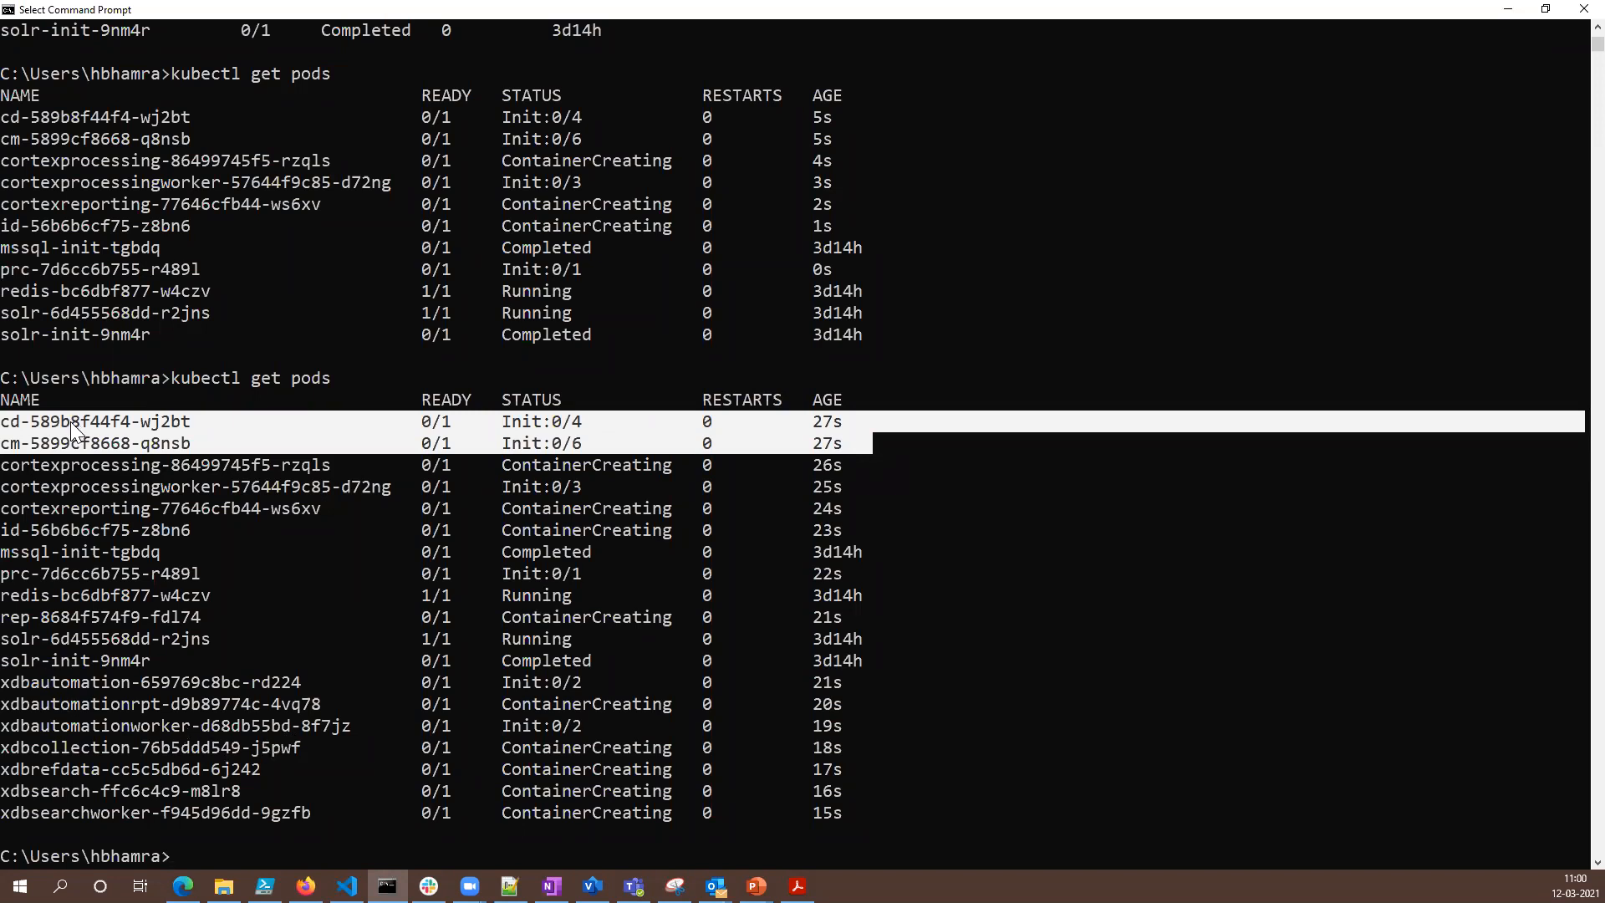
# - Switch to Visual Studio Code and examine the initContainers sections of cd.yaml and cm.yaml in an enlarged editor
pyautogui.click(347, 886)
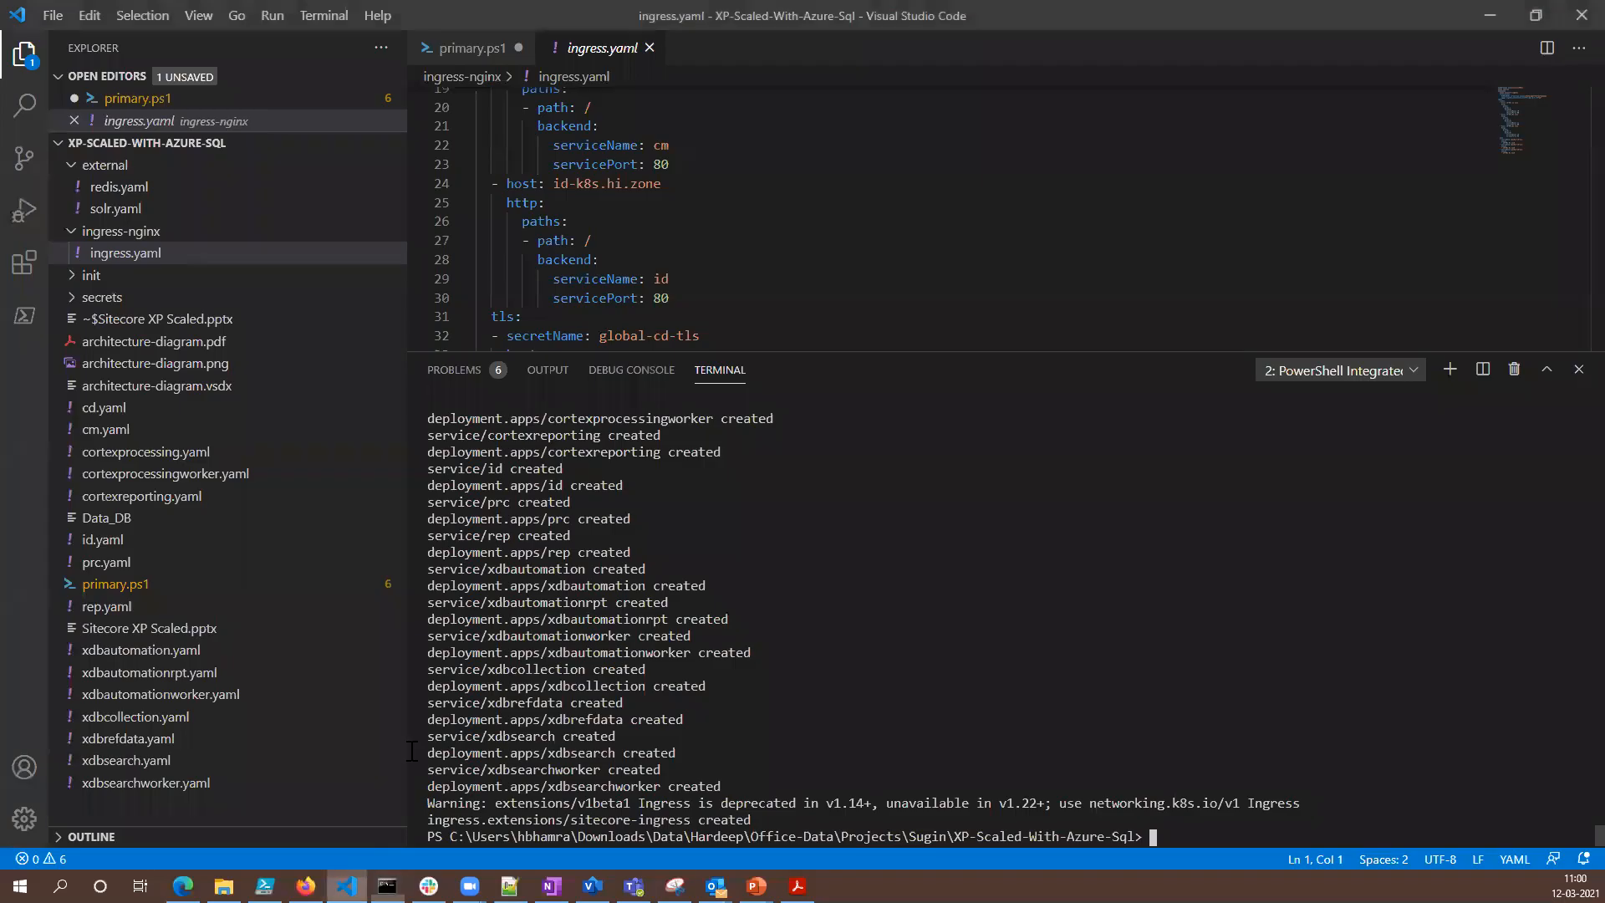
pyautogui.click(119, 410)
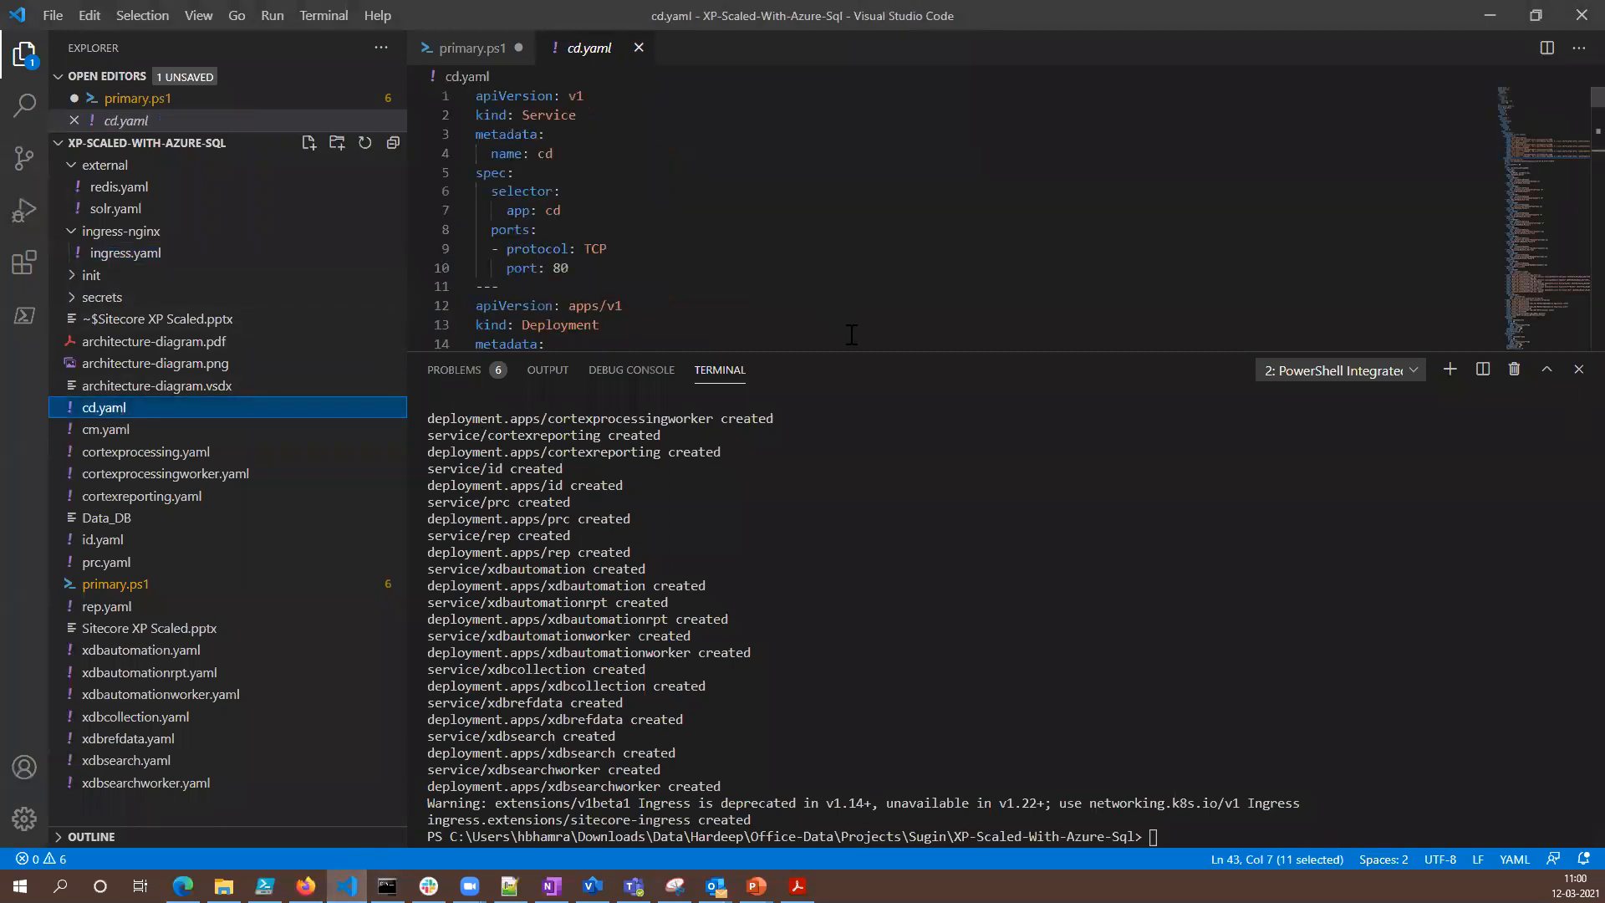
pyautogui.moveTo(851, 351); pyautogui.dragTo(870, 770)
pyautogui.scroll(-5, 886, 552)
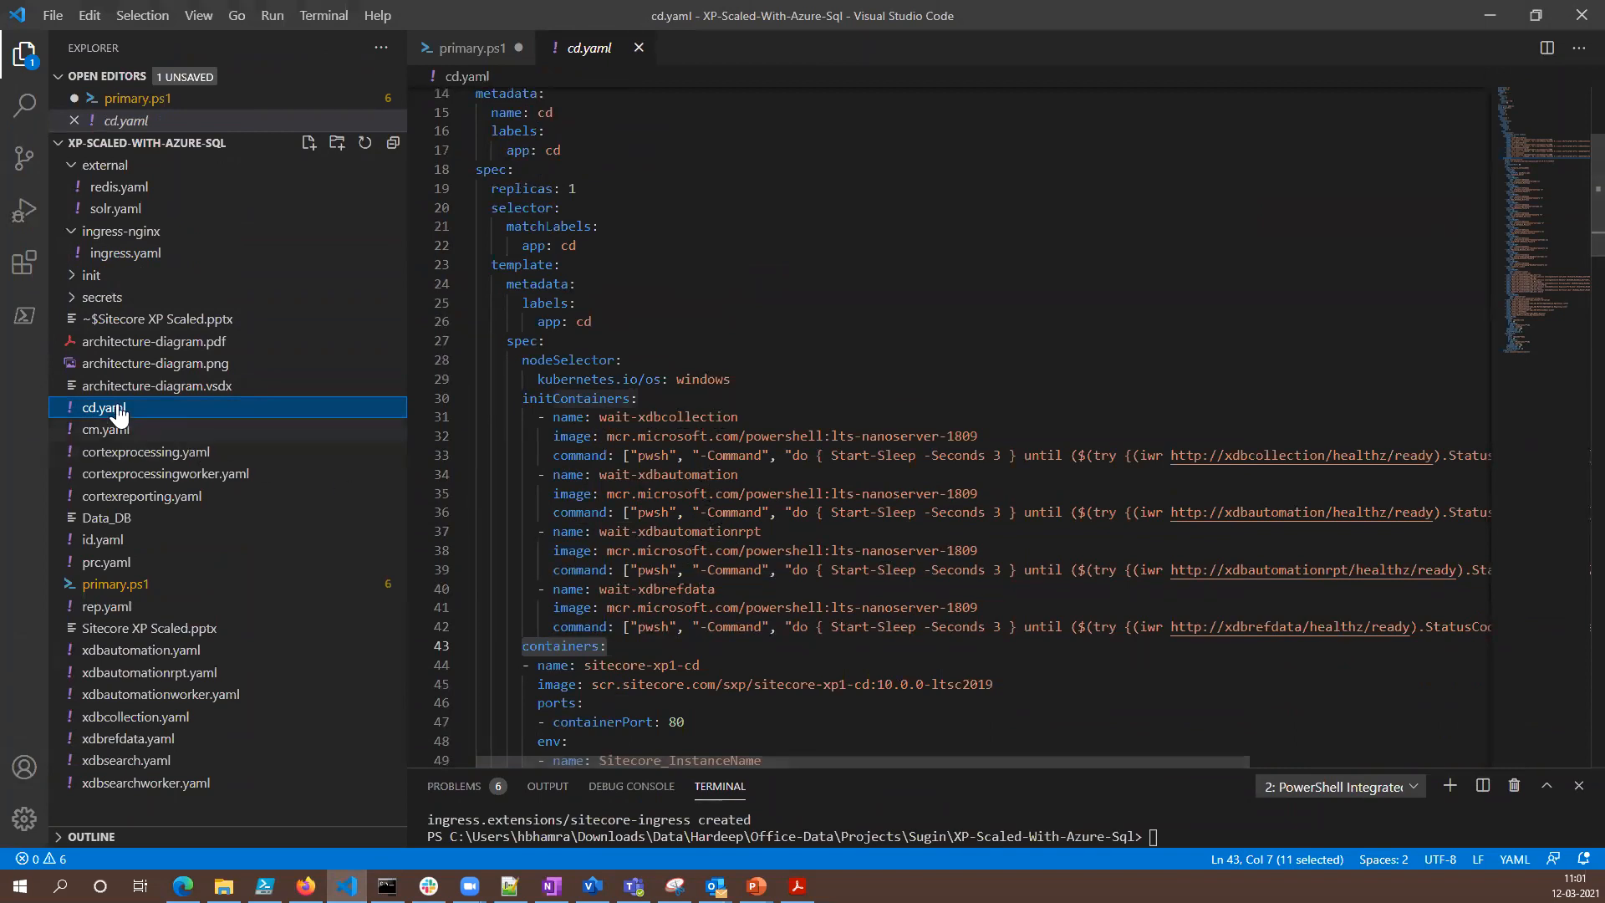
pyautogui.click(94, 429)
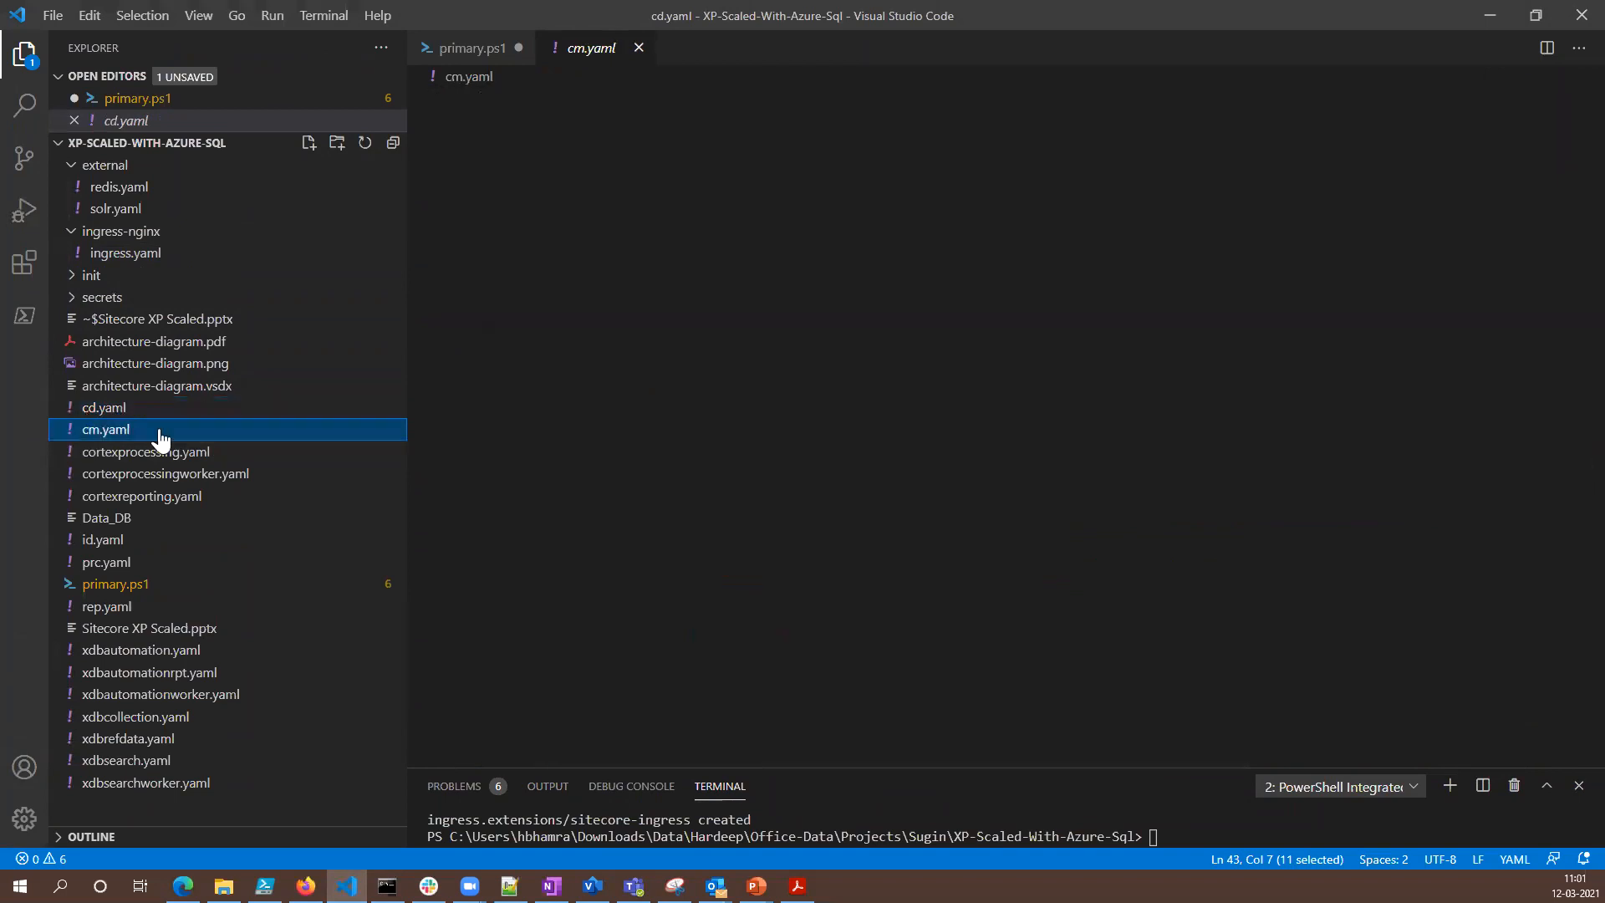
pyautogui.scroll(-7, 838, 482)
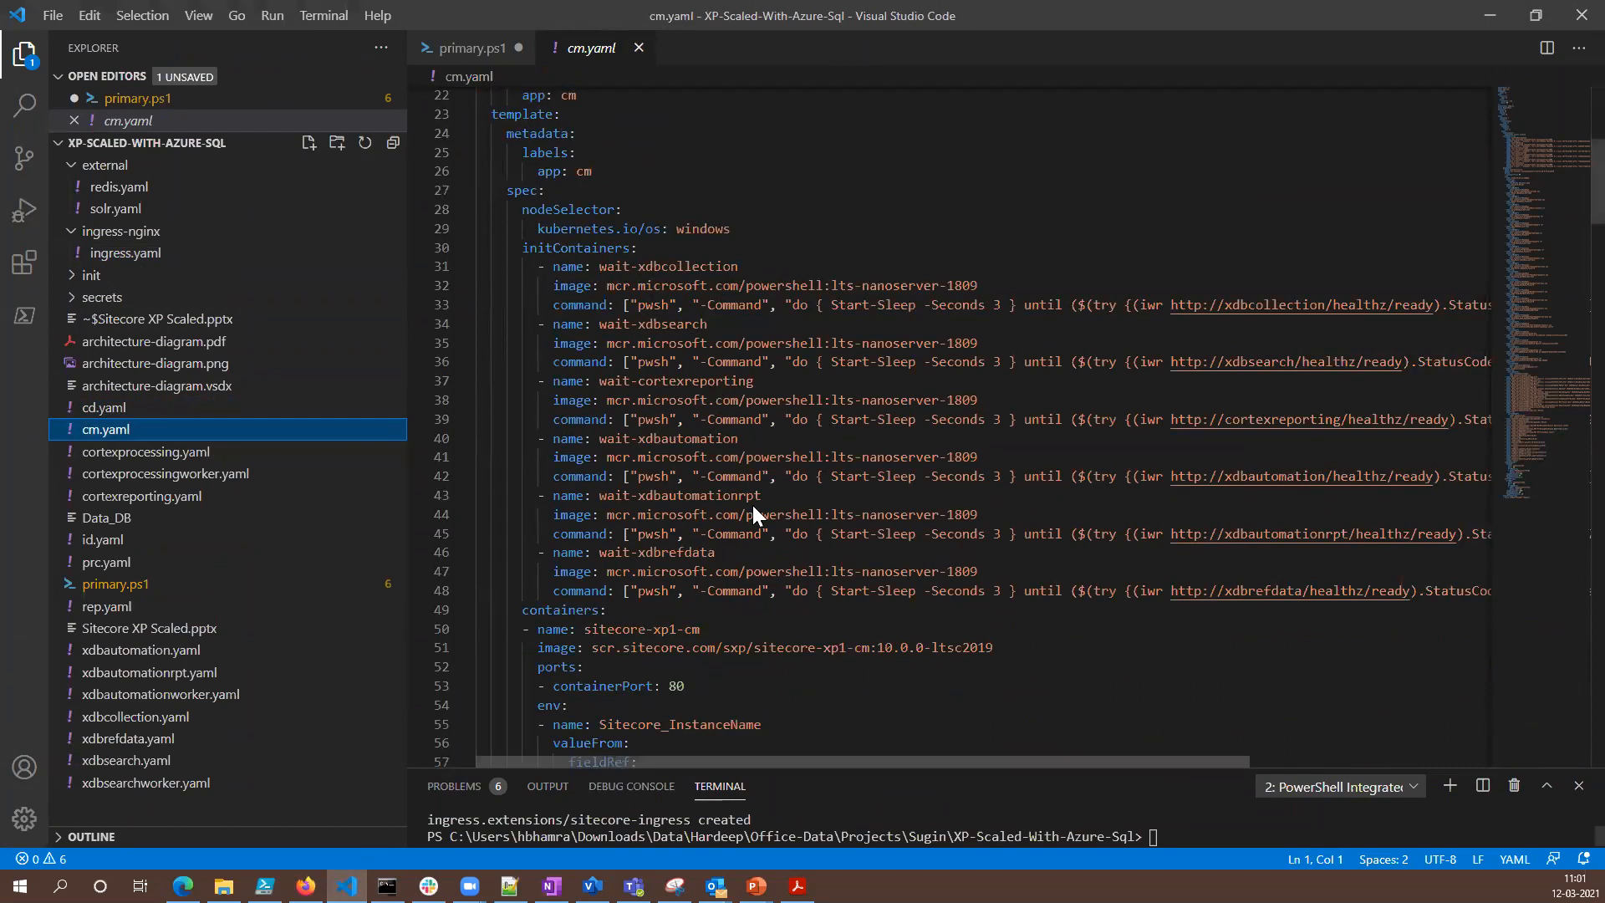
# - Switch back to Command Prompt, rerun kubectl get pods, and highlight the xdbsearchworker pod's readiness and status
pyautogui.hotkey('alt', 'Tab')
pyautogui.press('Up')
pyautogui.press('Return')
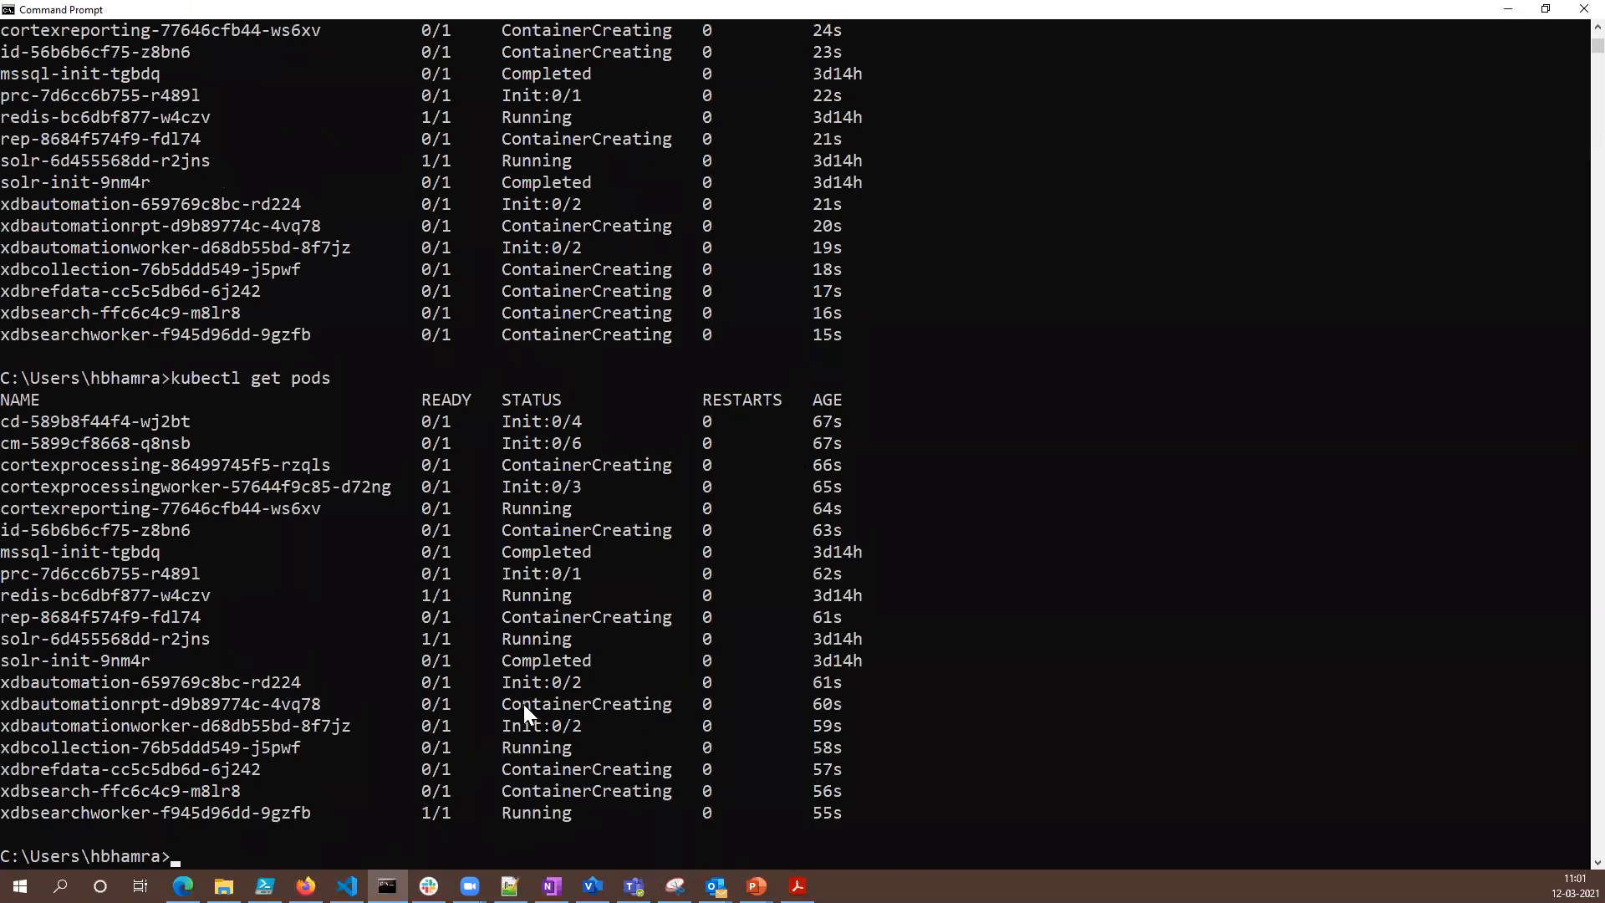
pyautogui.moveTo(577, 812); pyautogui.dragTo(225, 813)
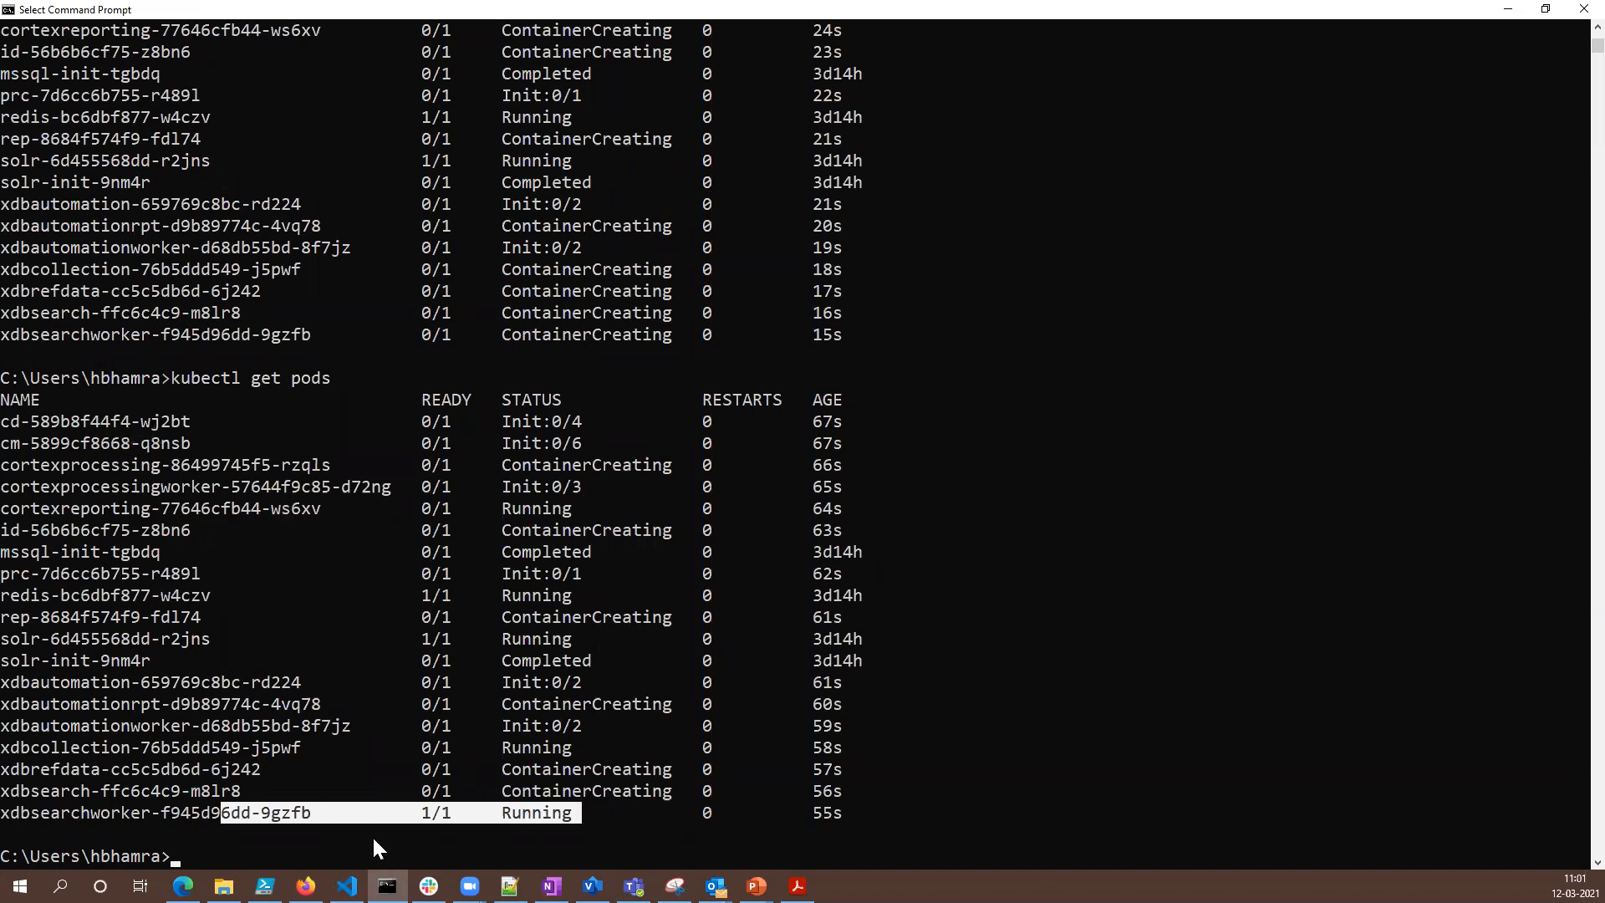
# - Switch to Firefox and check the backend health, backend pools and overview of the prod-pri-appgw application gateway
pyautogui.click(306, 887)
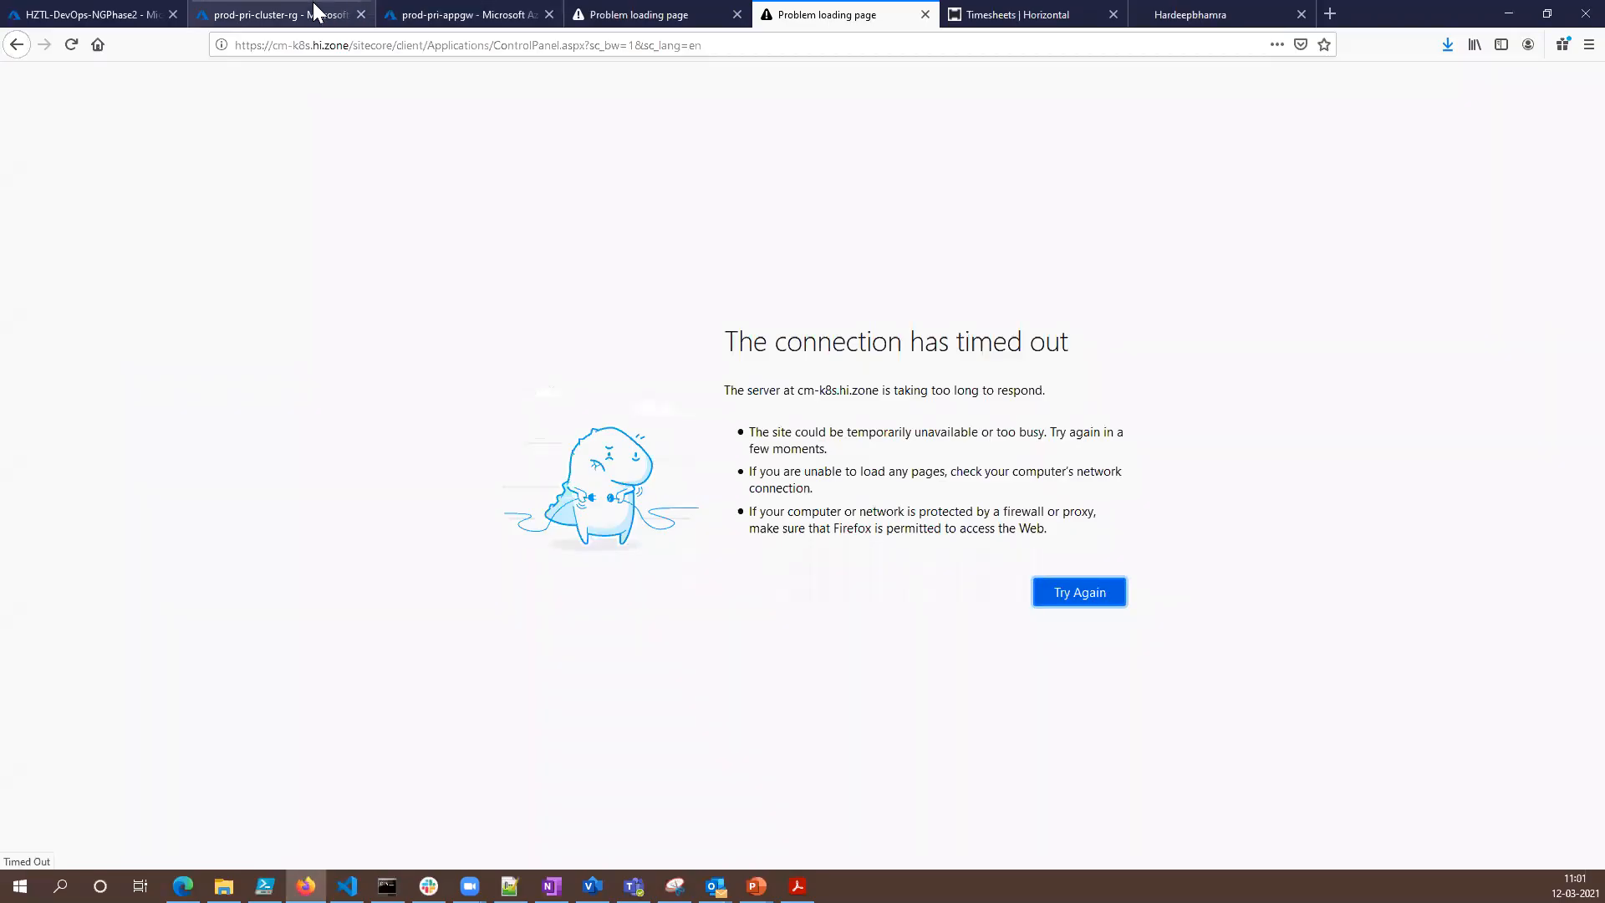
pyautogui.click(311, 14)
pyautogui.click(416, 13)
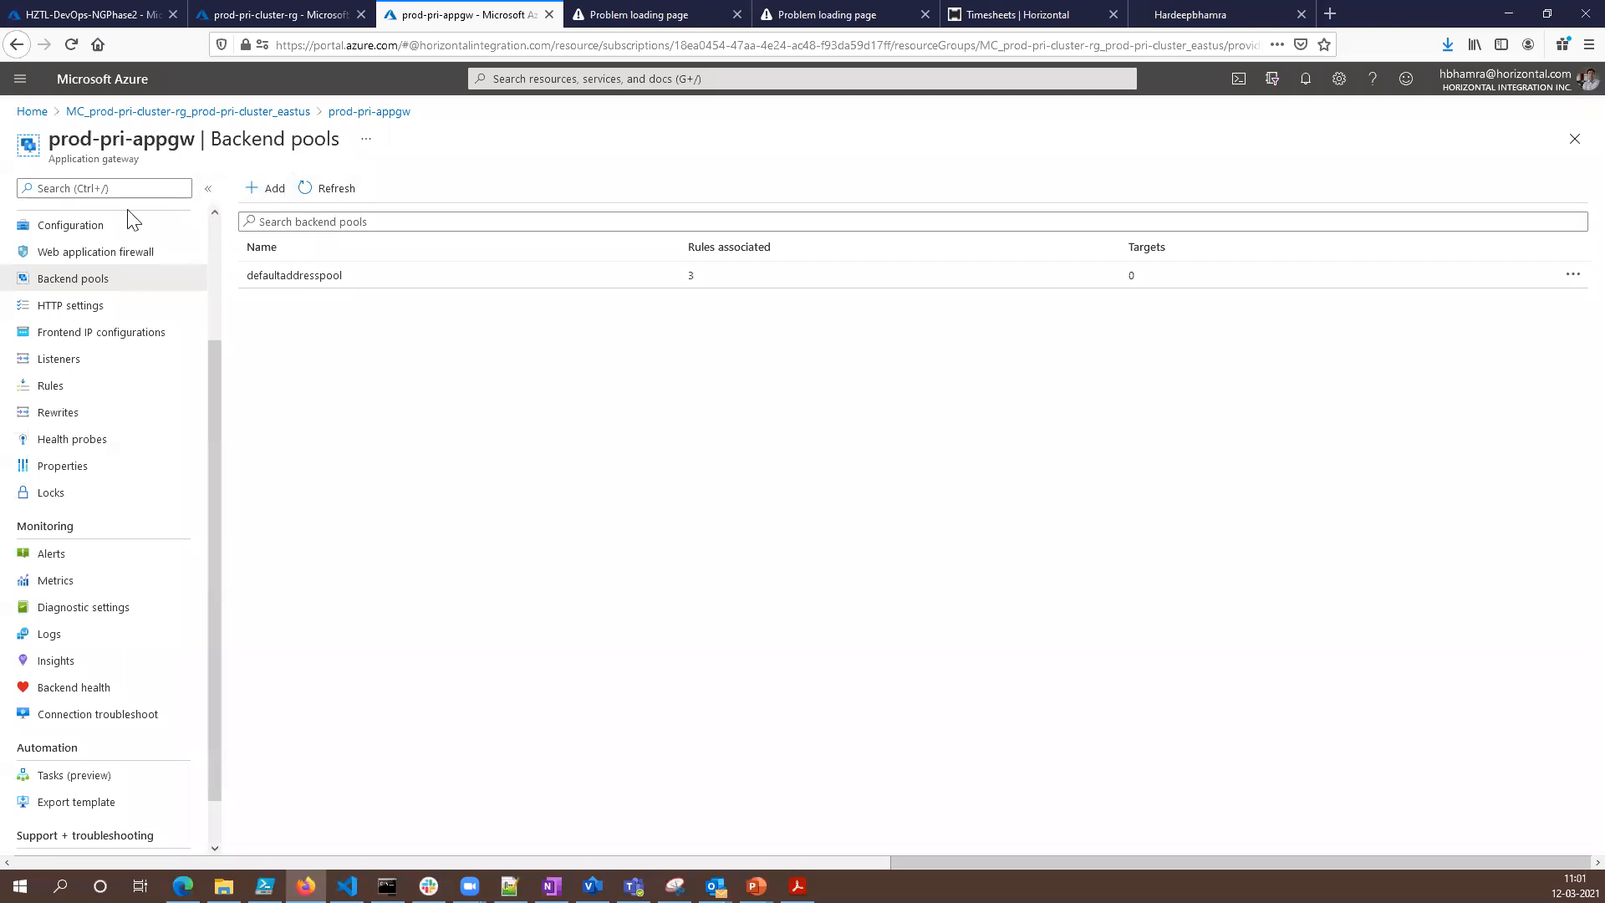
pyautogui.click(128, 685)
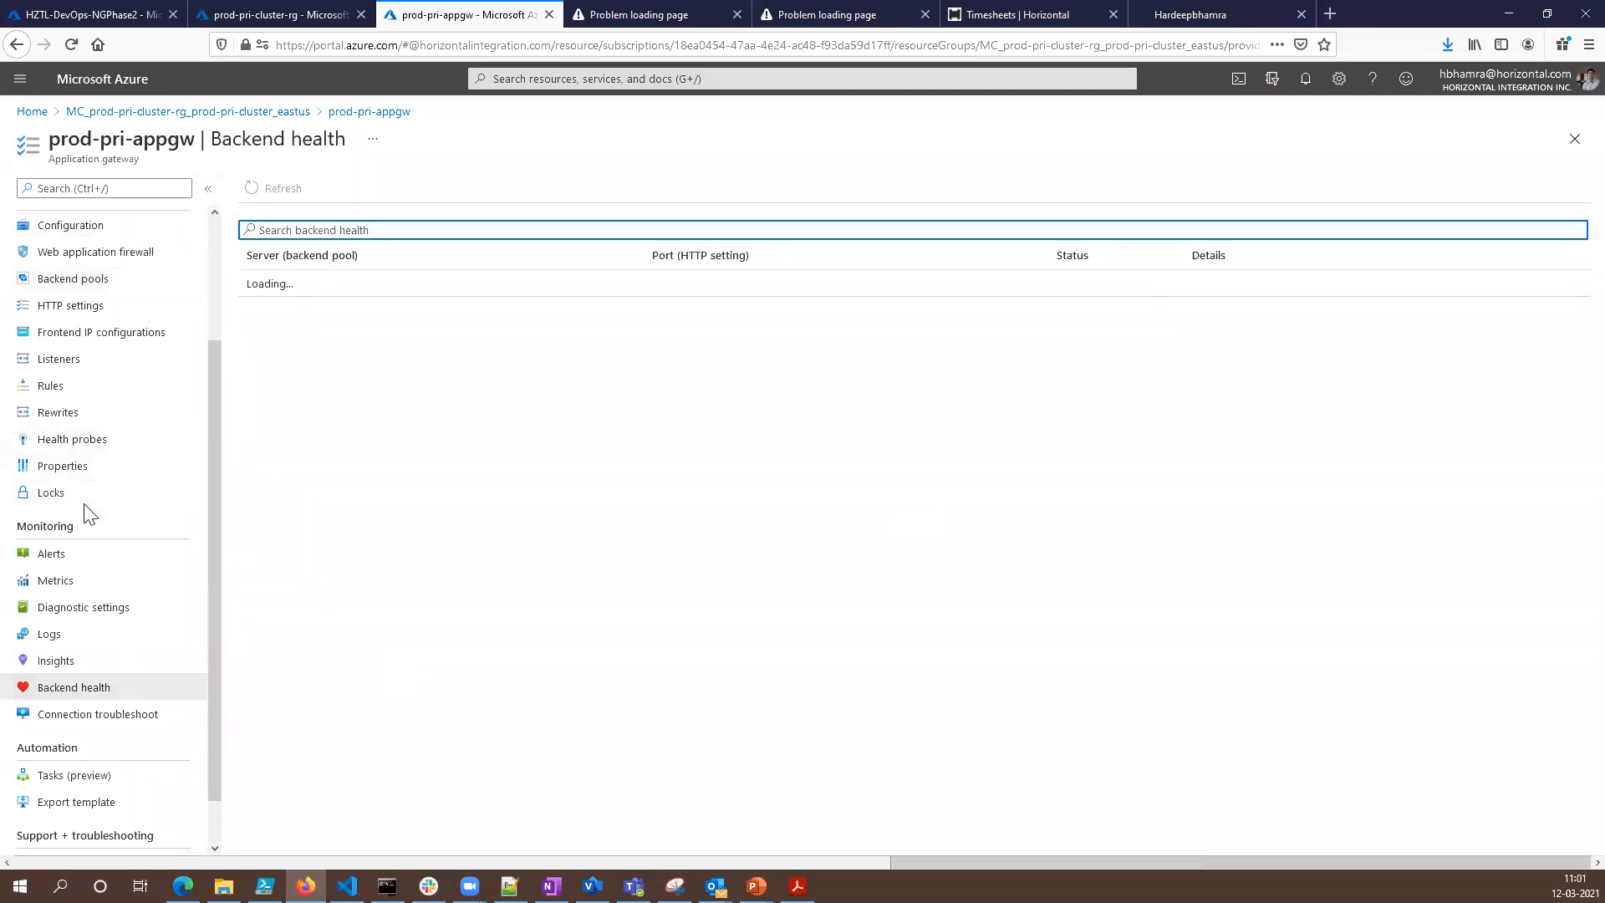
pyautogui.scroll(3, 92, 501)
pyautogui.click(117, 442)
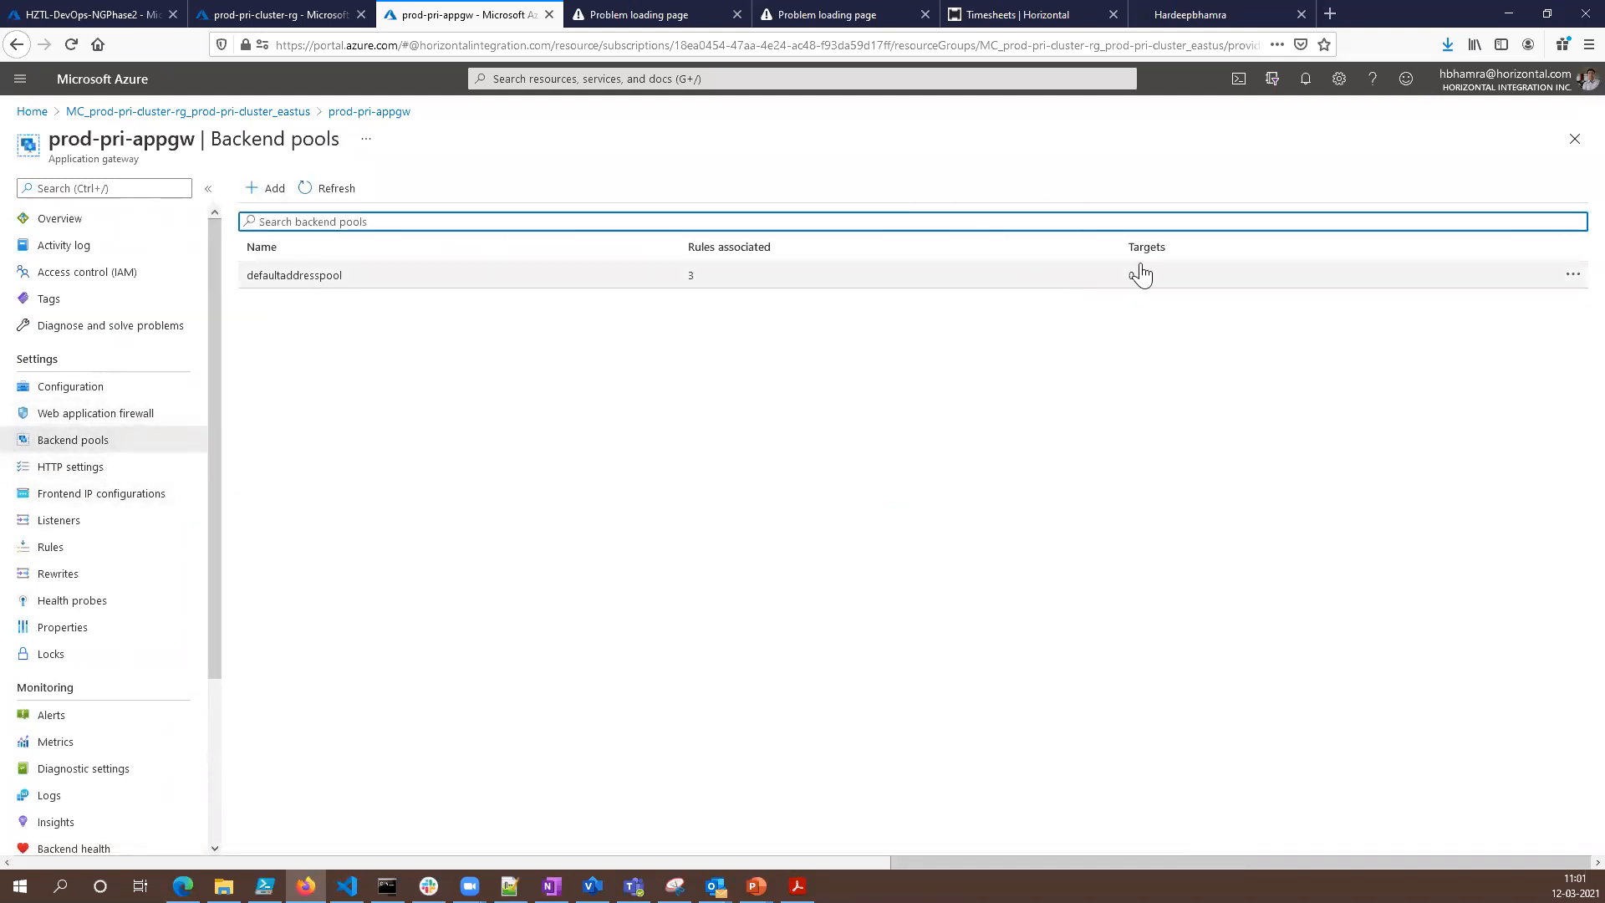
pyautogui.click(62, 220)
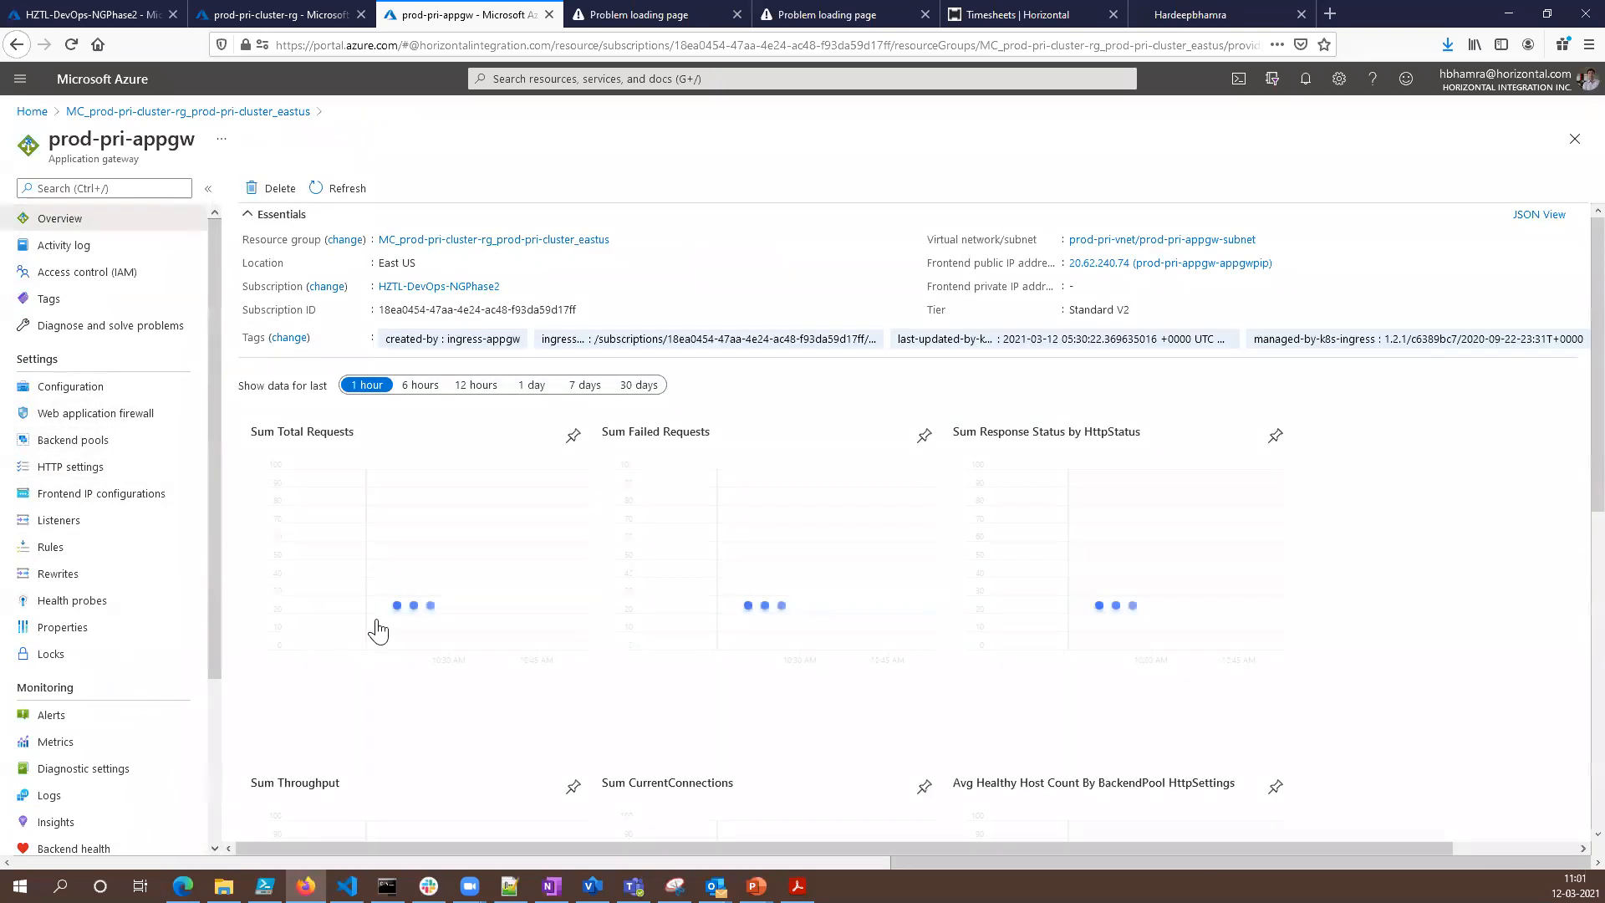
# - Return to Command Prompt, refresh the pod list with kubectl get pods, and highlight the xdbcollection pod's name
pyautogui.click(387, 886)
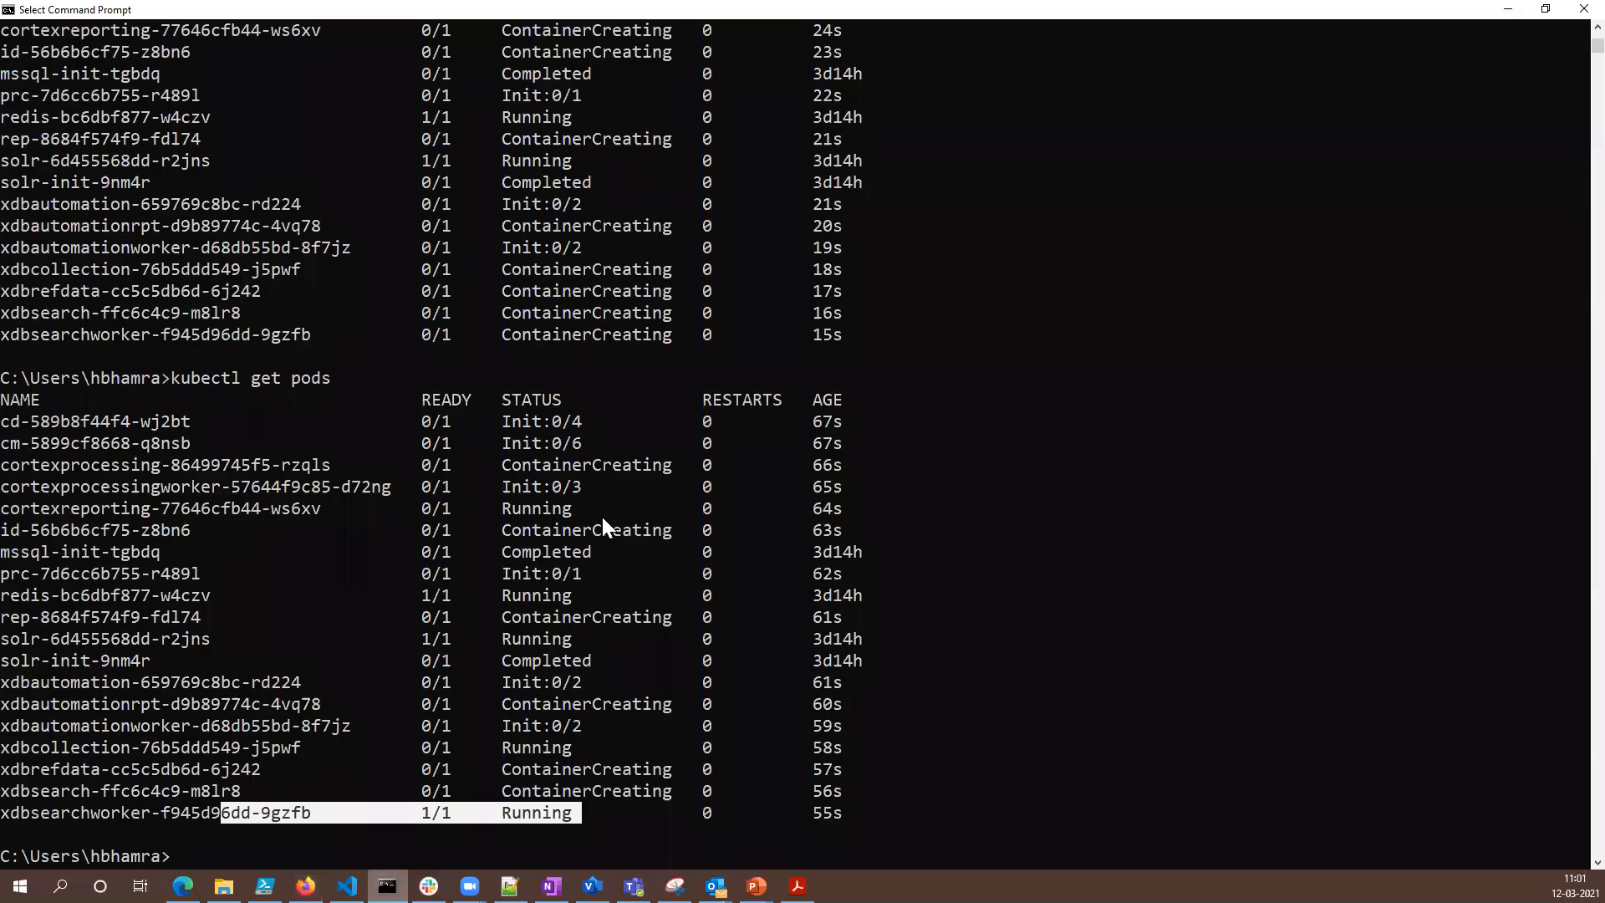
pyautogui.press('Up')
pyautogui.press('Return')
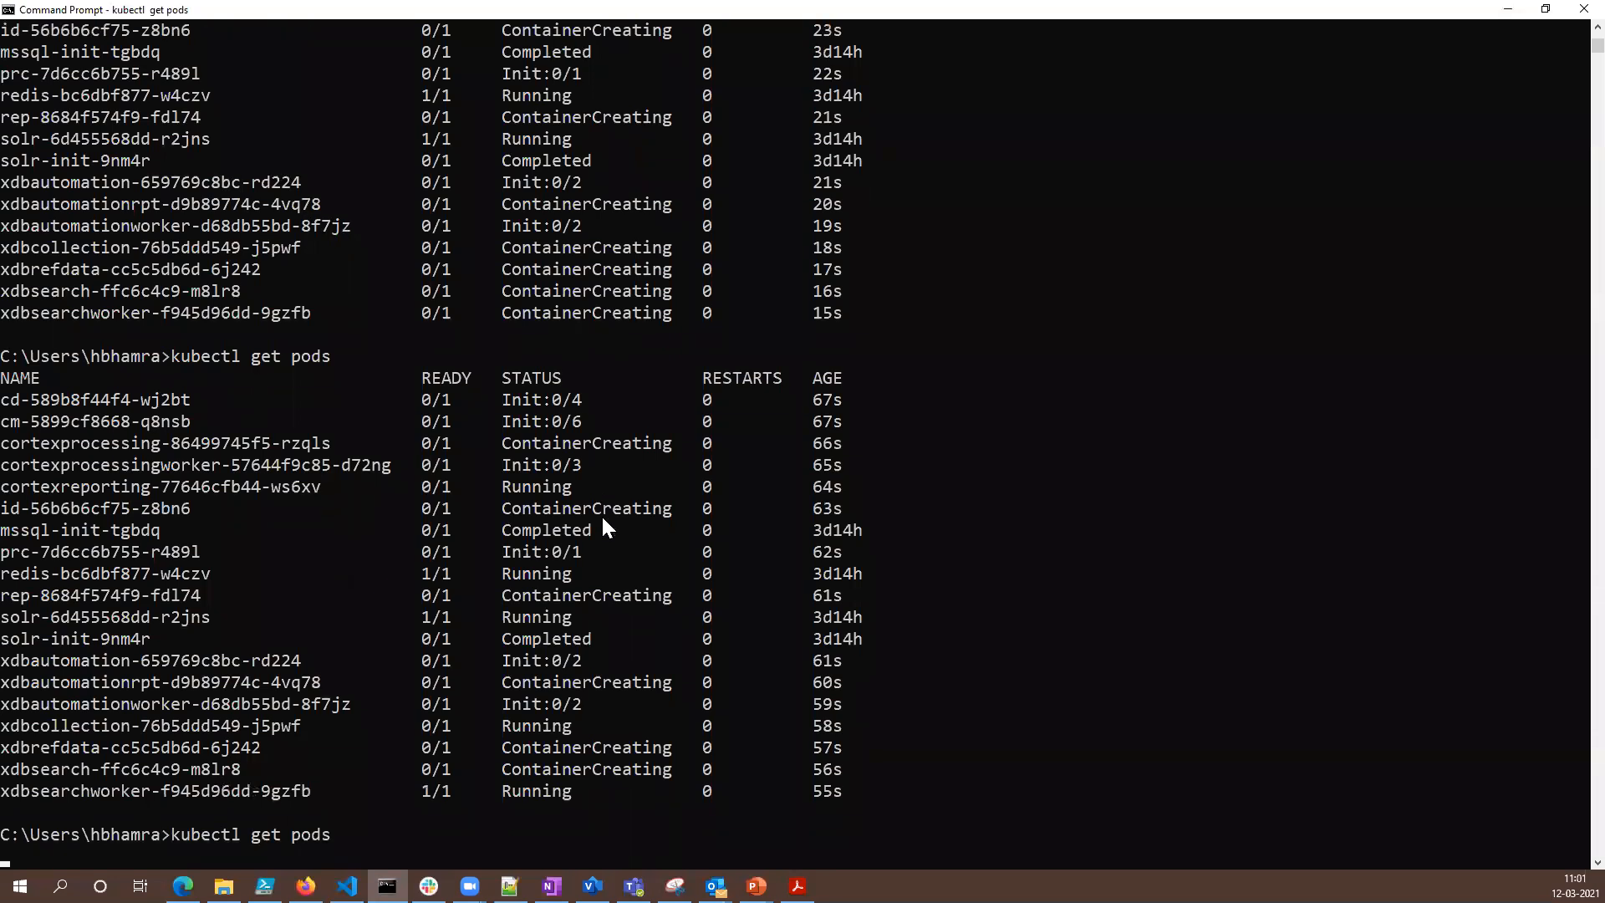
pyautogui.moveTo(579, 815); pyautogui.dragTo(299, 748)
pyautogui.click(319, 704)
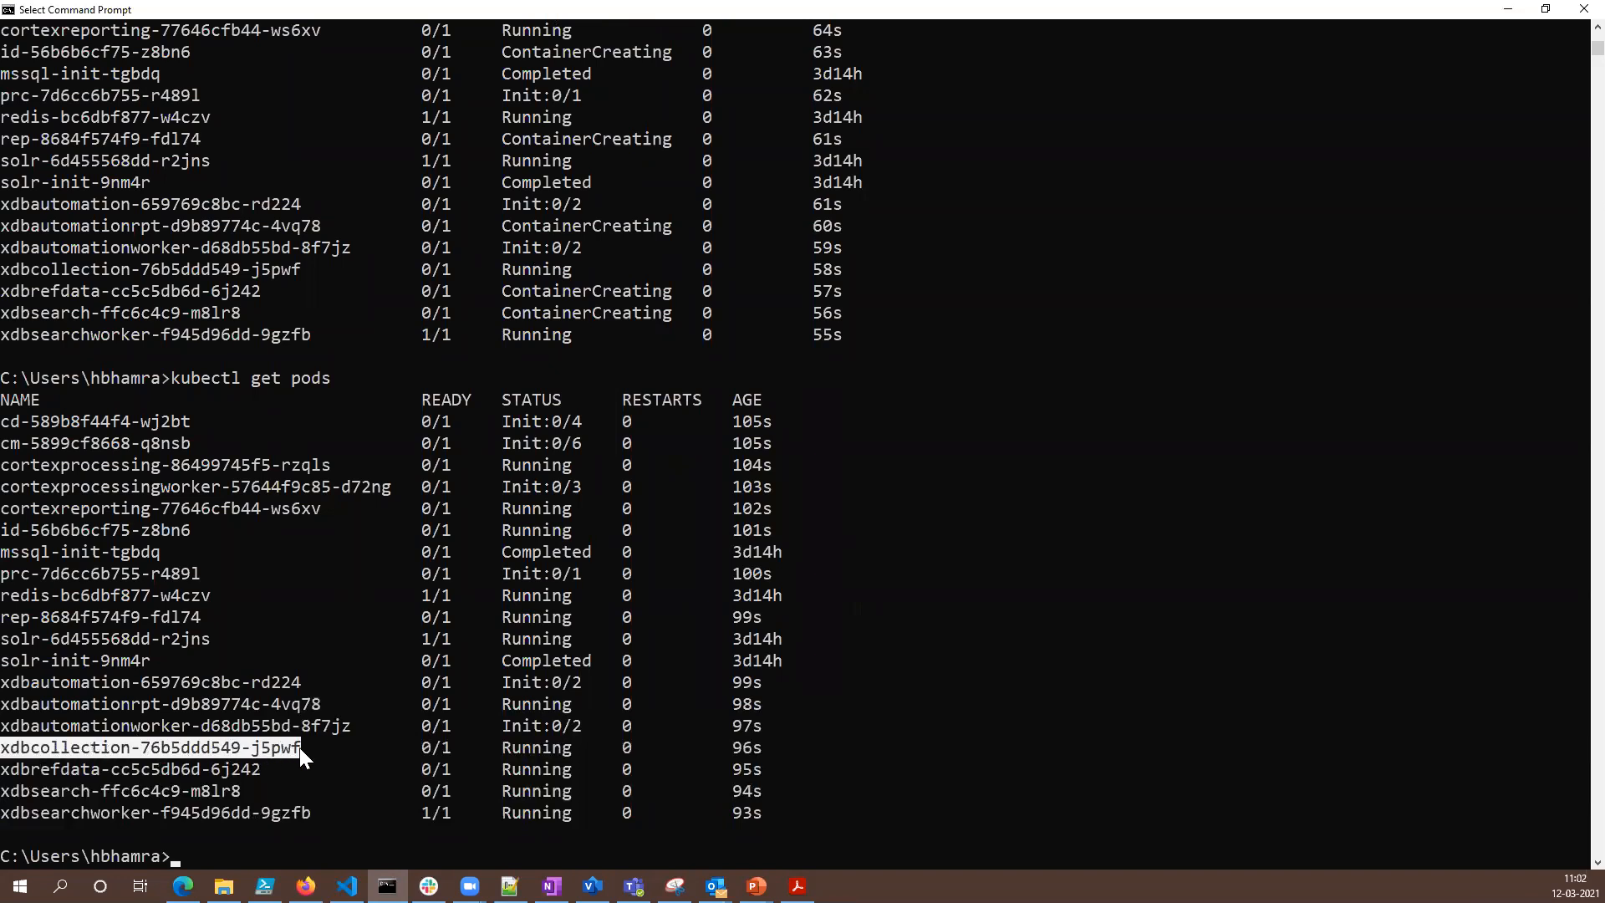
pyautogui.rightClick(298, 745)
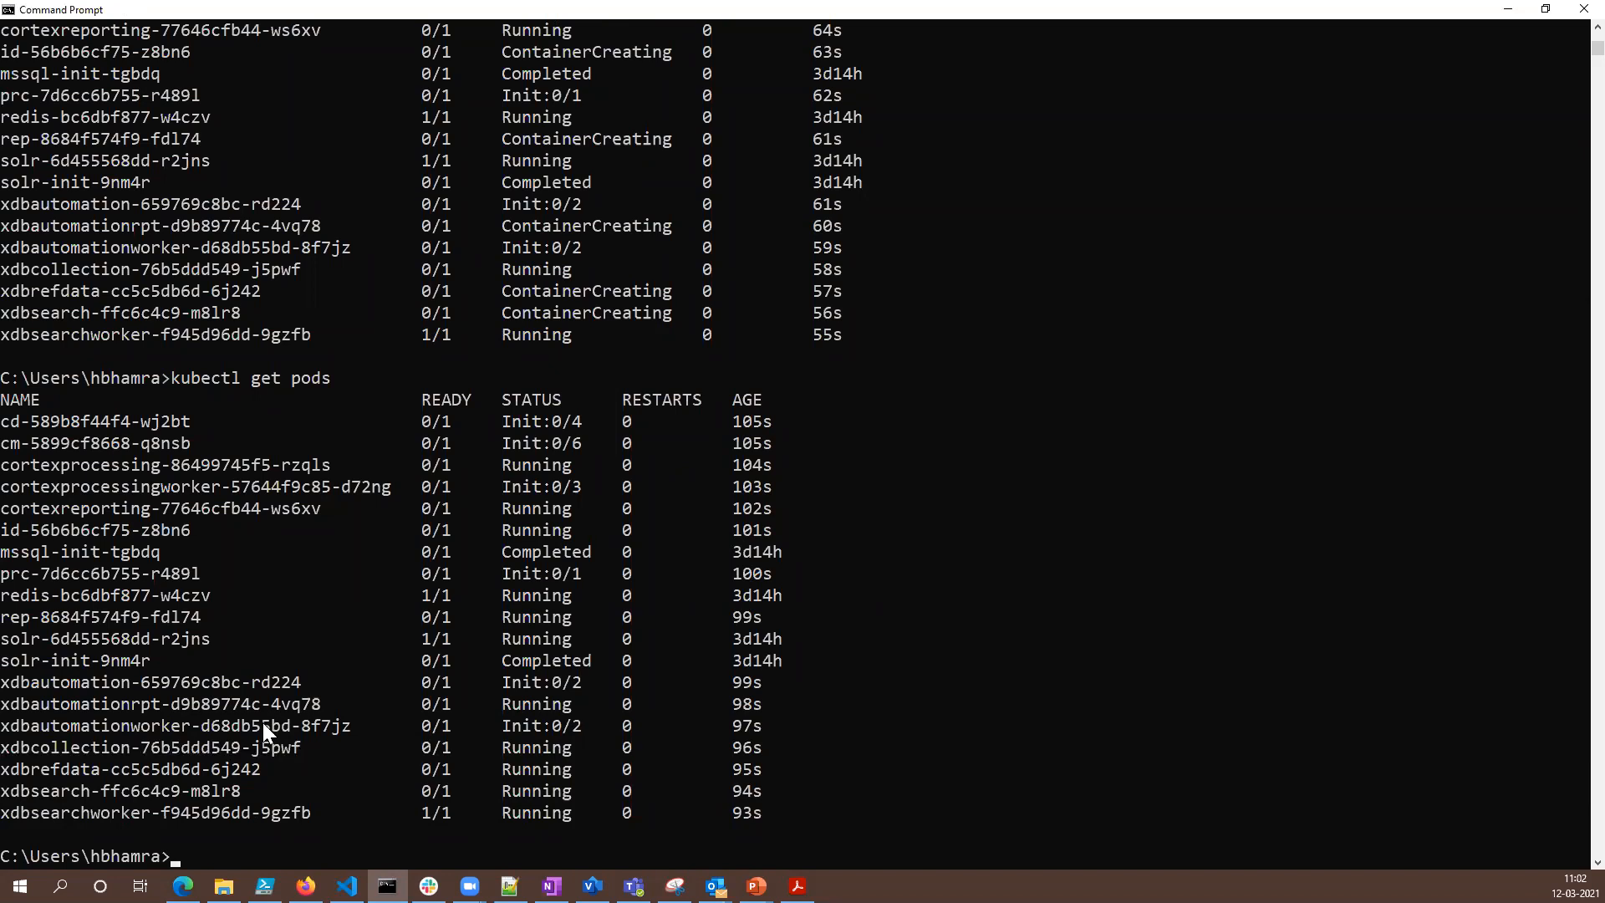
# - Follow the live logs of the xdbcollection-76b5ddd549-j5pwf pod with kubectl logs -f
pyautogui.write('kuebctl ')
pyautogui.write('logs -f')
pyautogui.press('BackSpace')
pyautogui.press('BackSpace')
pyautogui.press('BackSpace')
pyautogui.press('BackSpace')
pyautogui.press('BackSpace')
pyautogui.press('BackSpace')
pyautogui.press('BackSpace')
pyautogui.press('BackSpace')
pyautogui.press('BackSpace')
pyautogui.press('BackSpace')
pyautogui.press('BackSpace')
pyautogui.press('BackSpace')
pyautogui.press('BackSpace')
pyautogui.press('BackSpace')
pyautogui.write('bectl logs -f')
pyautogui.write('xdbcollection-76b5ddd549-j5pwf')
pyautogui.press('Return')
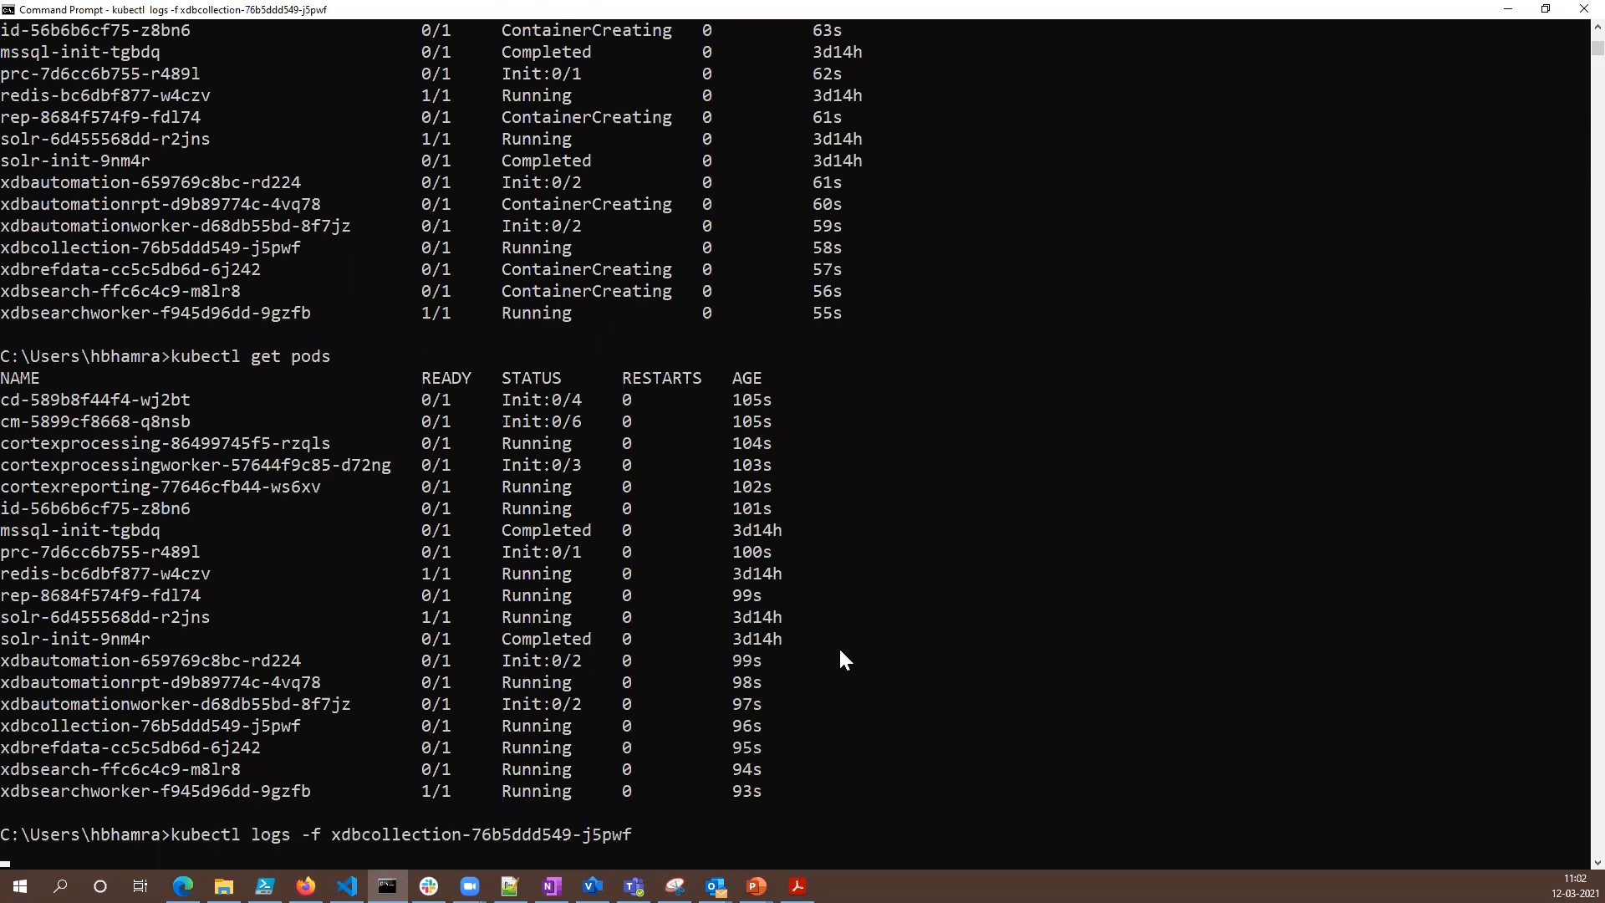
# - Highlight the LOGMONITOR error lines in the xdbcollection pod's log output and clear the selection
pyautogui.moveTo(926, 835); pyautogui.dragTo(5, 791)
pyautogui.click(820, 794)
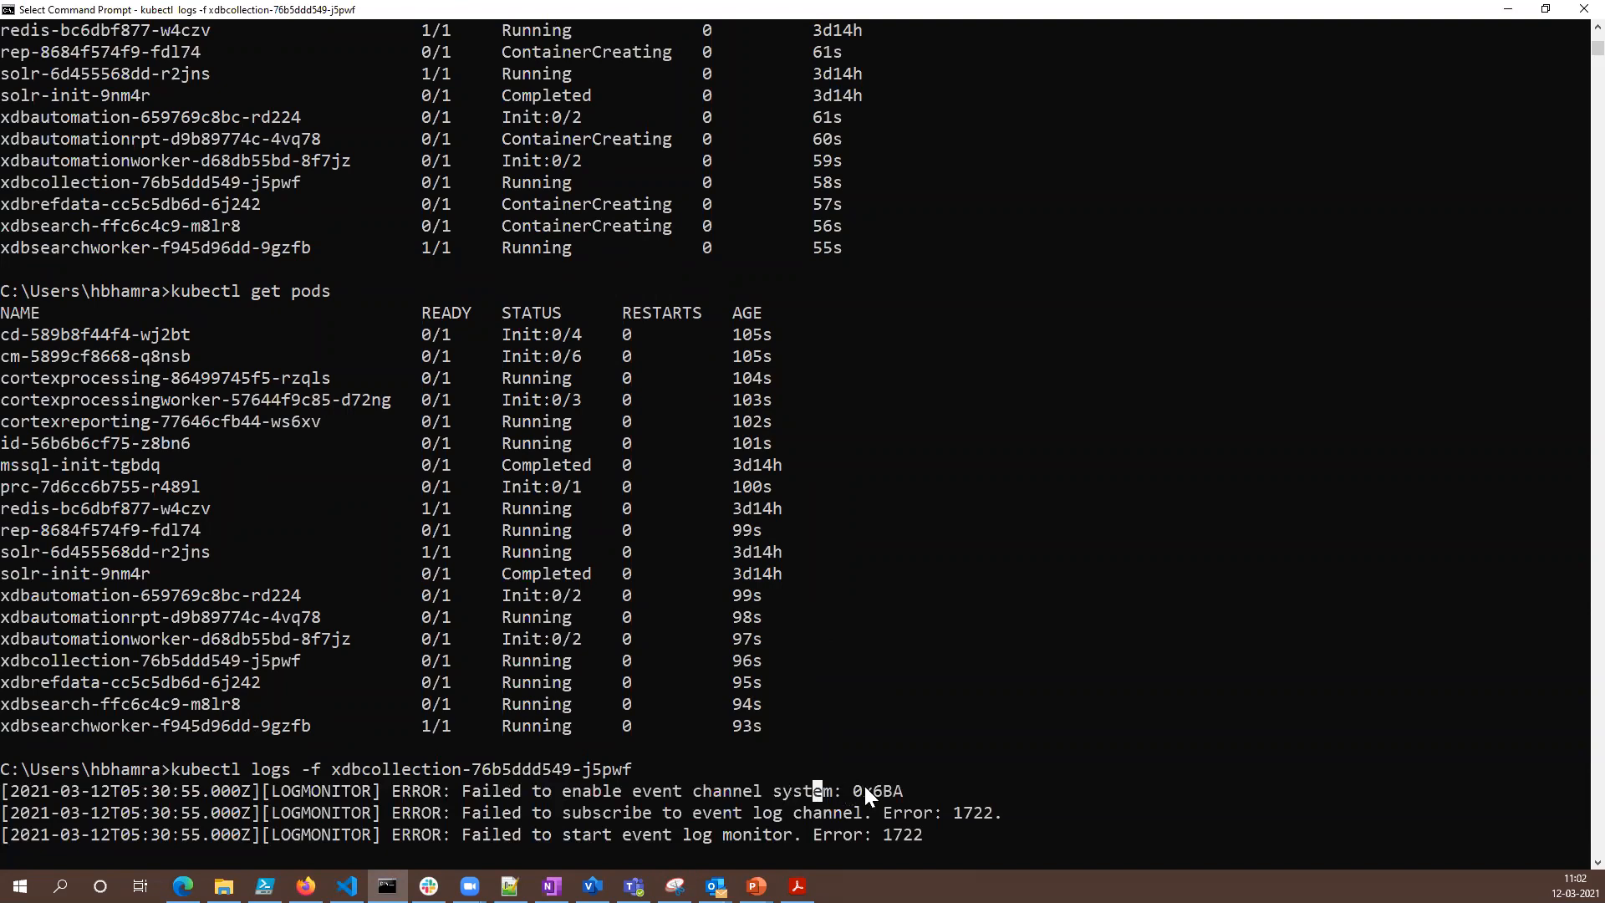
pyautogui.press('Escape')
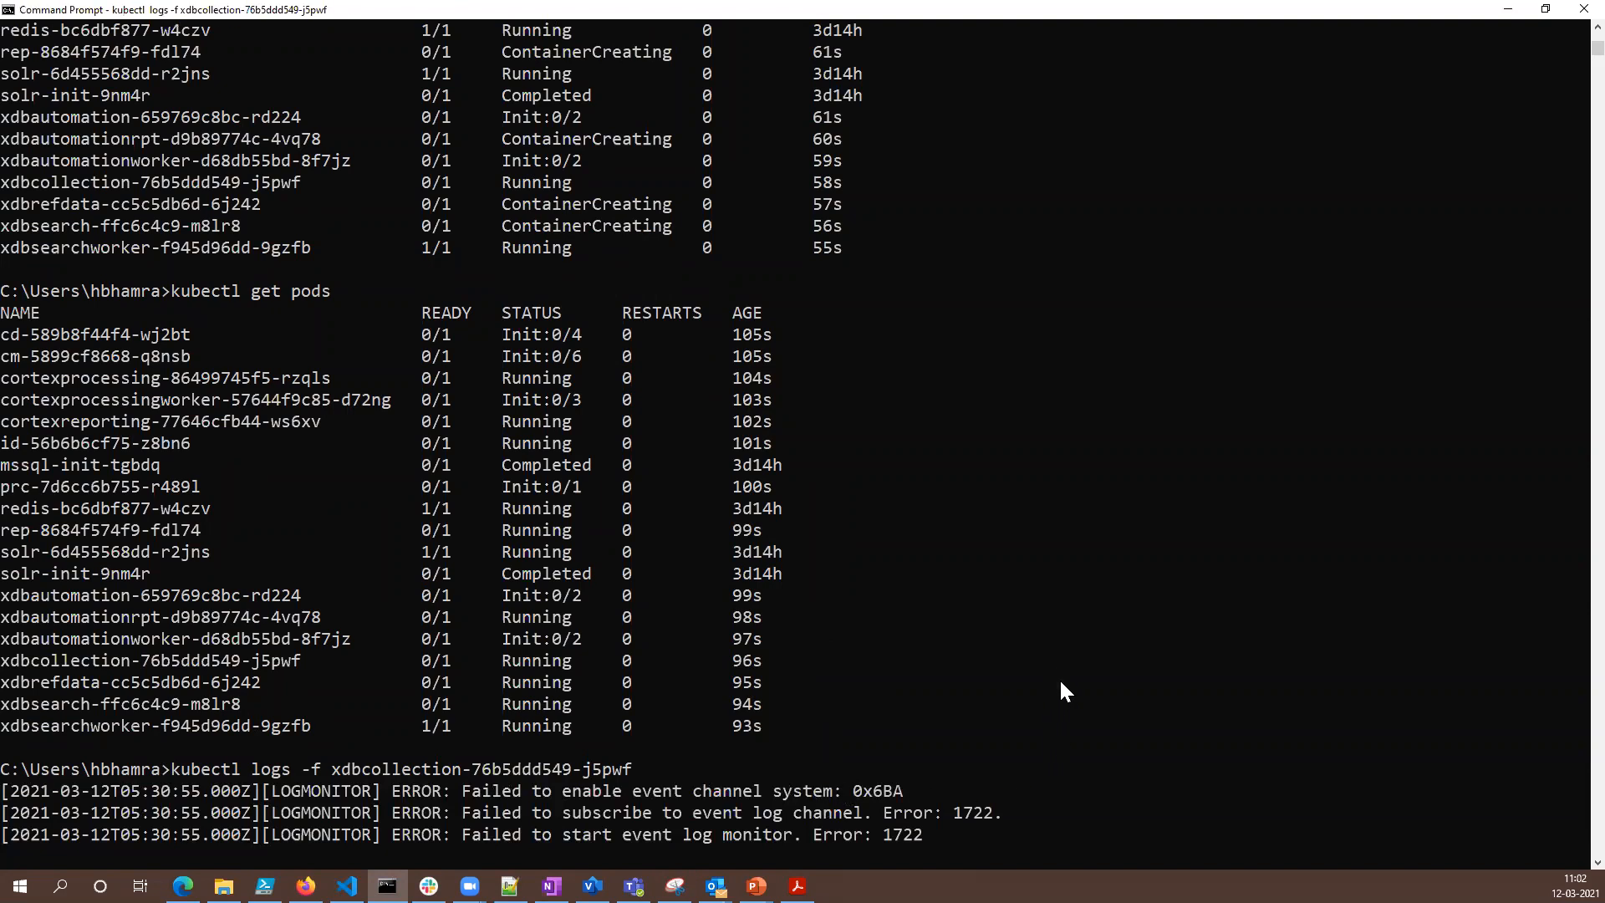
pyautogui.click(1082, 648)
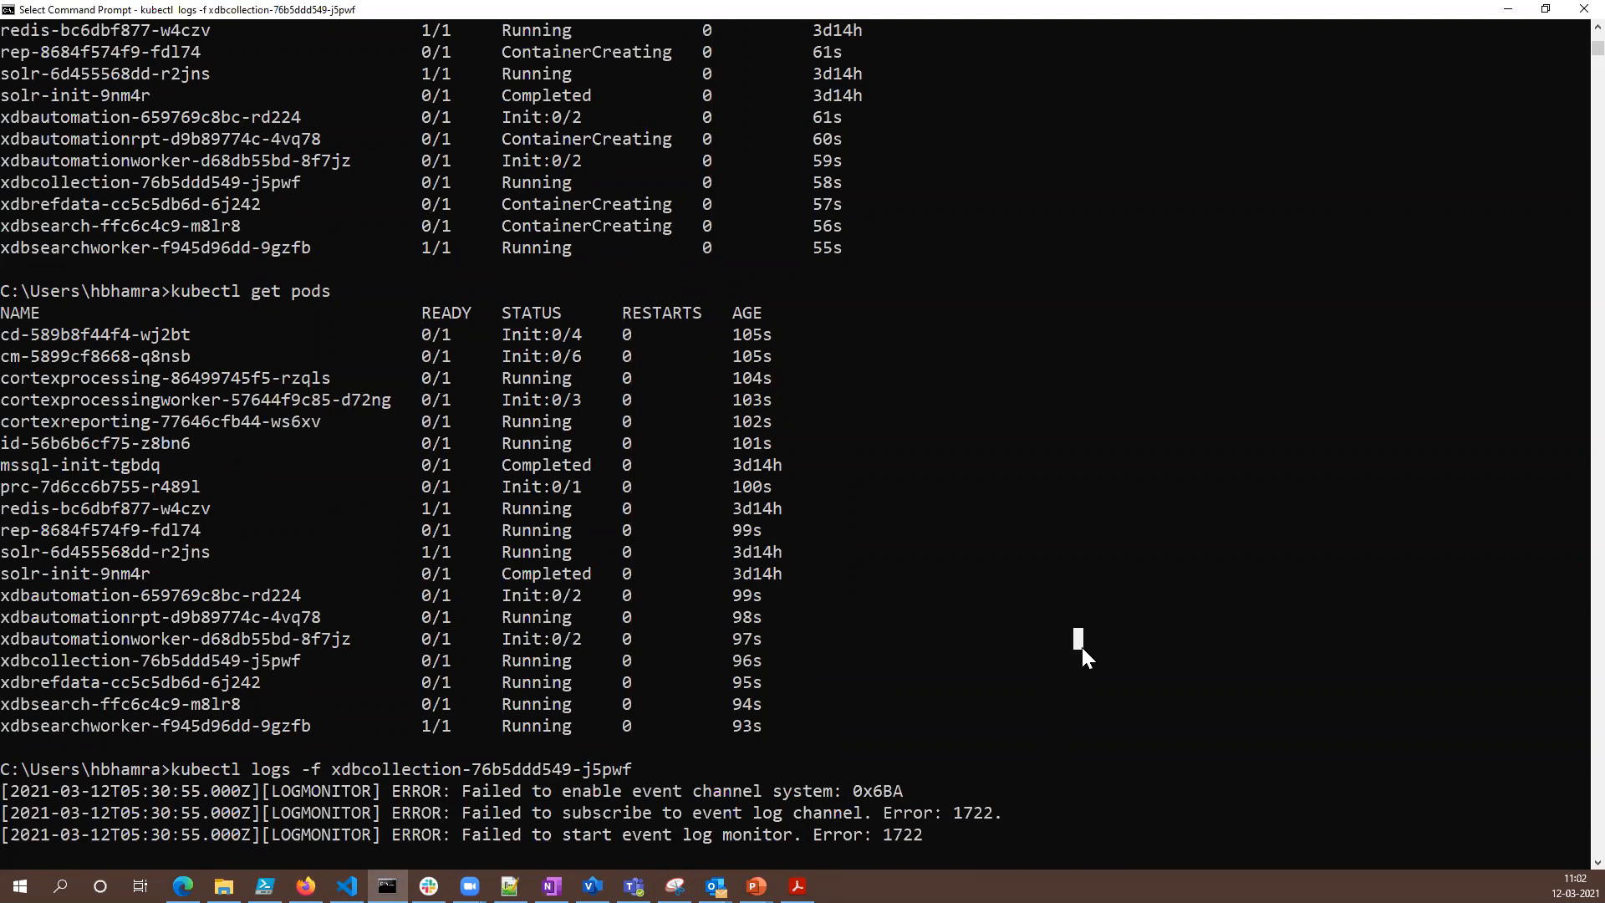
pyautogui.click(7, 488)
pyautogui.click(587, 552)
pyautogui.press('Escape')
# - Stop following the xdbcollection logs, clear the console and list the pods again with kubectl get pods
pyautogui.hotkey('ctrl', 'c')
pyautogui.press('Return')
pyautogui.press('Return')
pyautogui.press('Return')
pyautogui.write('cls')
pyautogui.press('Return')
pyautogui.press('Up')
pyautogui.press('Up')
pyautogui.press('Up')
pyautogui.press('Return')
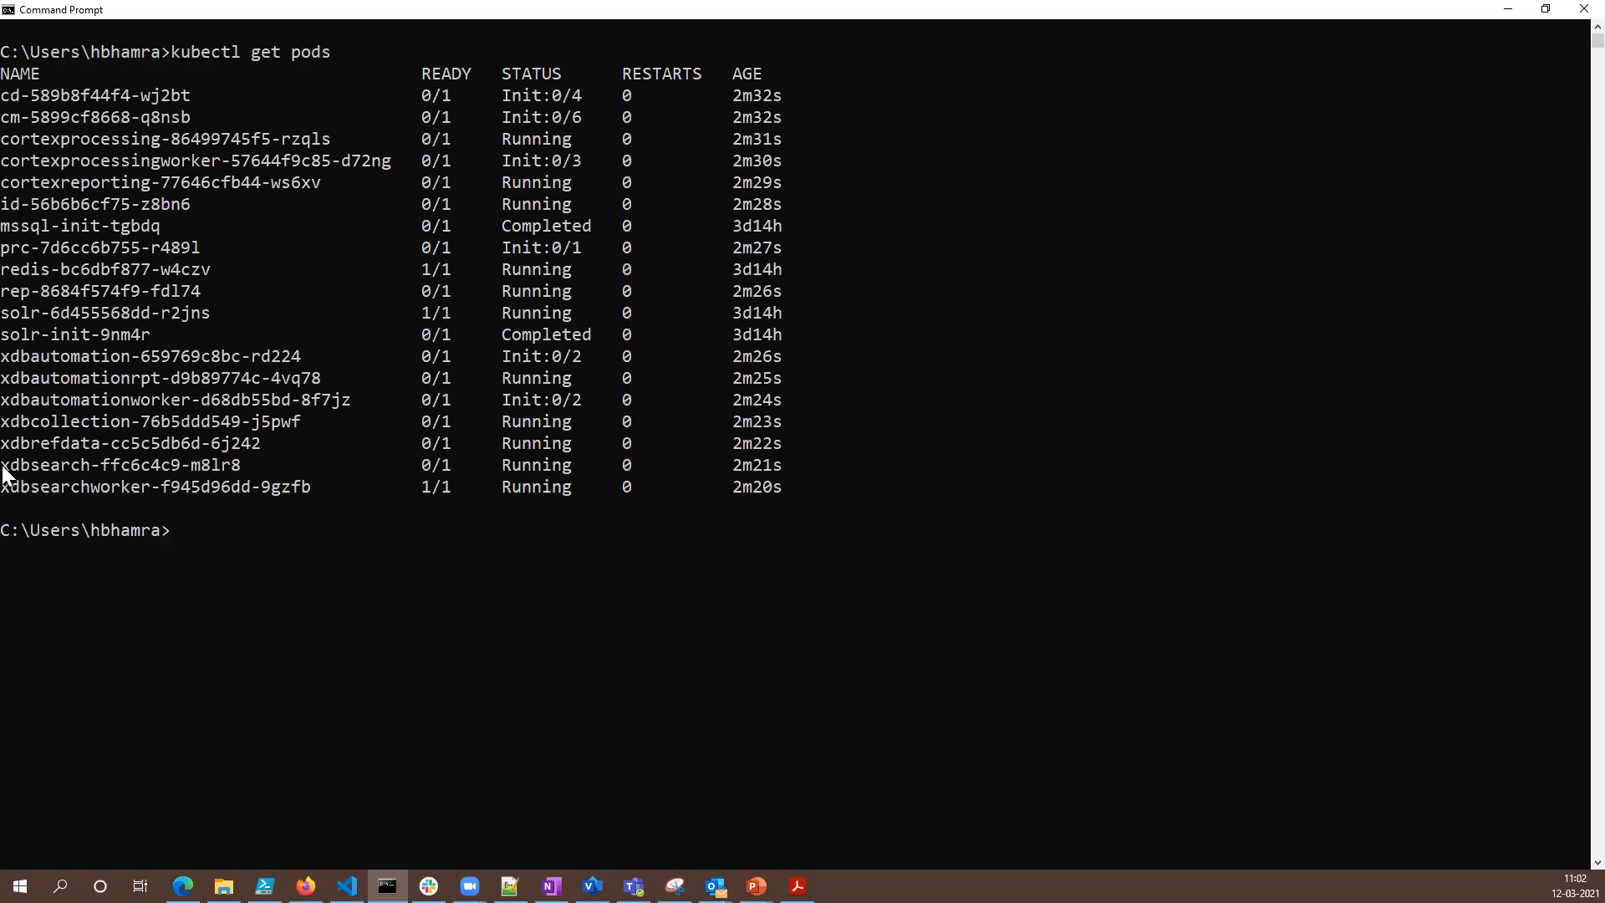
# - Copy the xdbsearchworker-f945d96dd-9gzfb pod's name from the list and follow its logs with kubectl logs -f
pyautogui.moveTo(3, 466); pyautogui.dragTo(114, 466)
pyautogui.moveTo(3, 488); pyautogui.dragTo(234, 493)
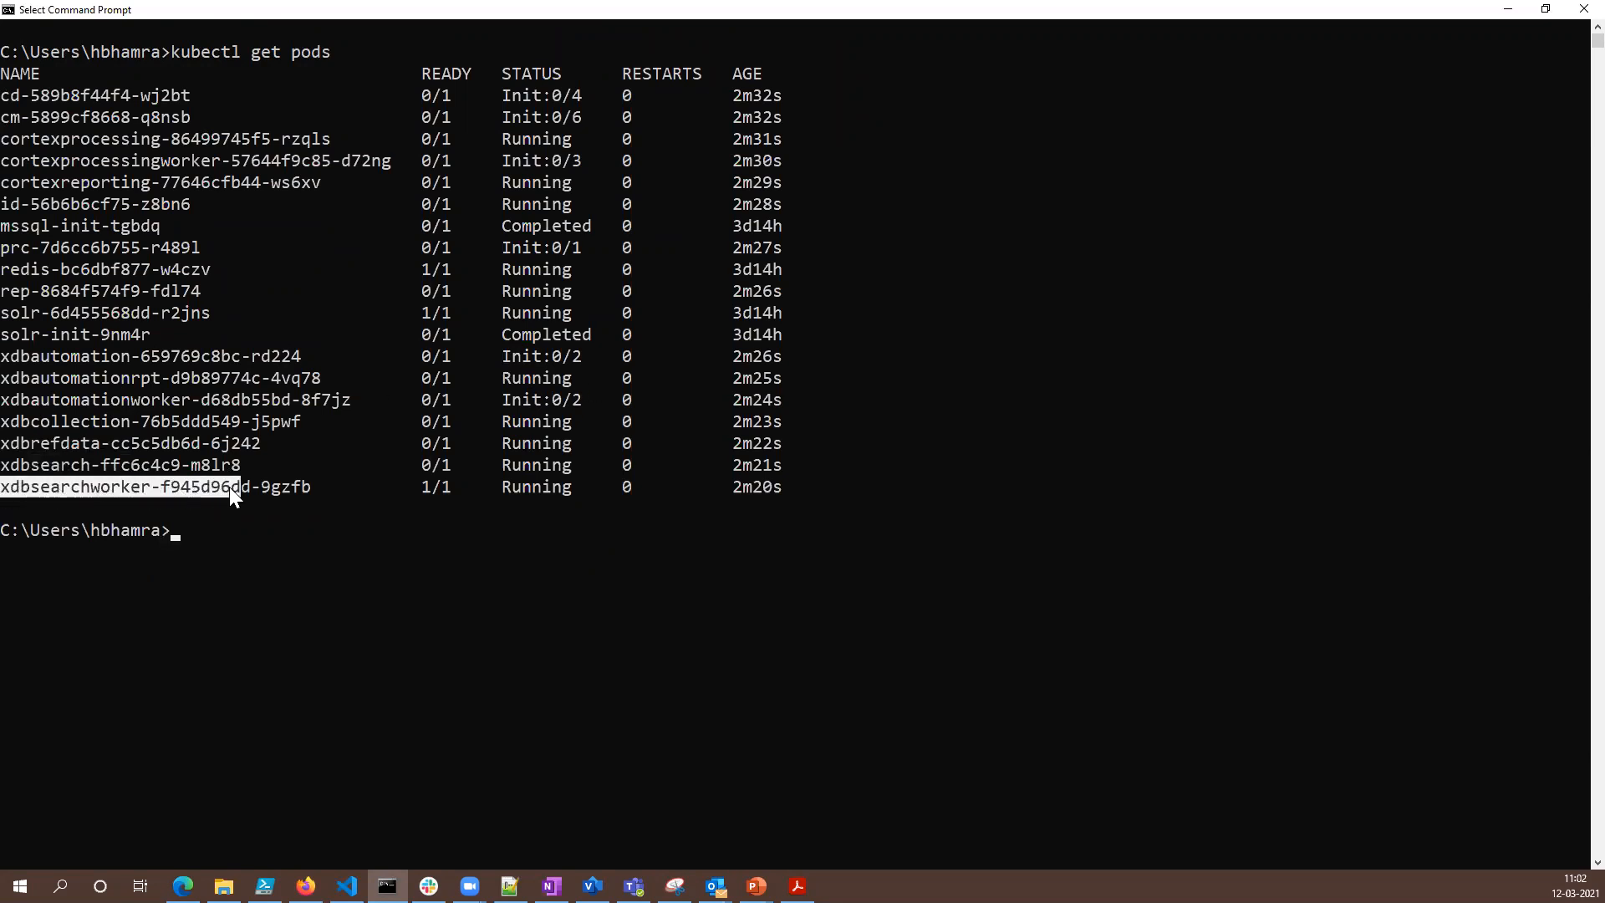
pyautogui.rightClick(304, 486)
pyautogui.write('ku')
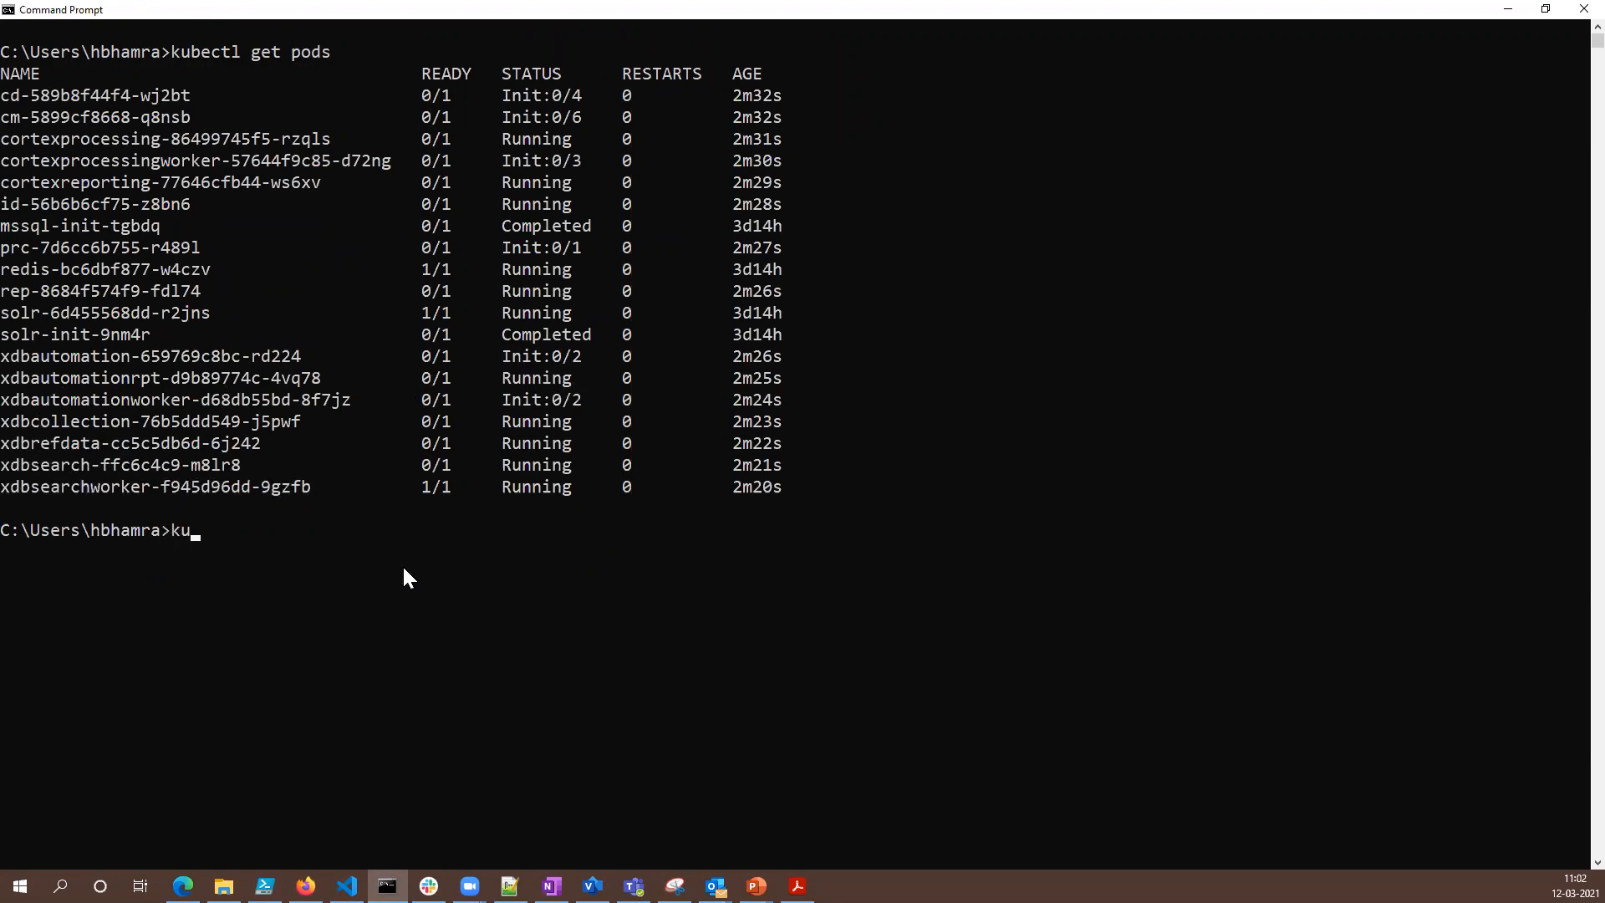
pyautogui.write('bectl logs -f')
pyautogui.rightClick(404, 569)
pyautogui.press('Return')
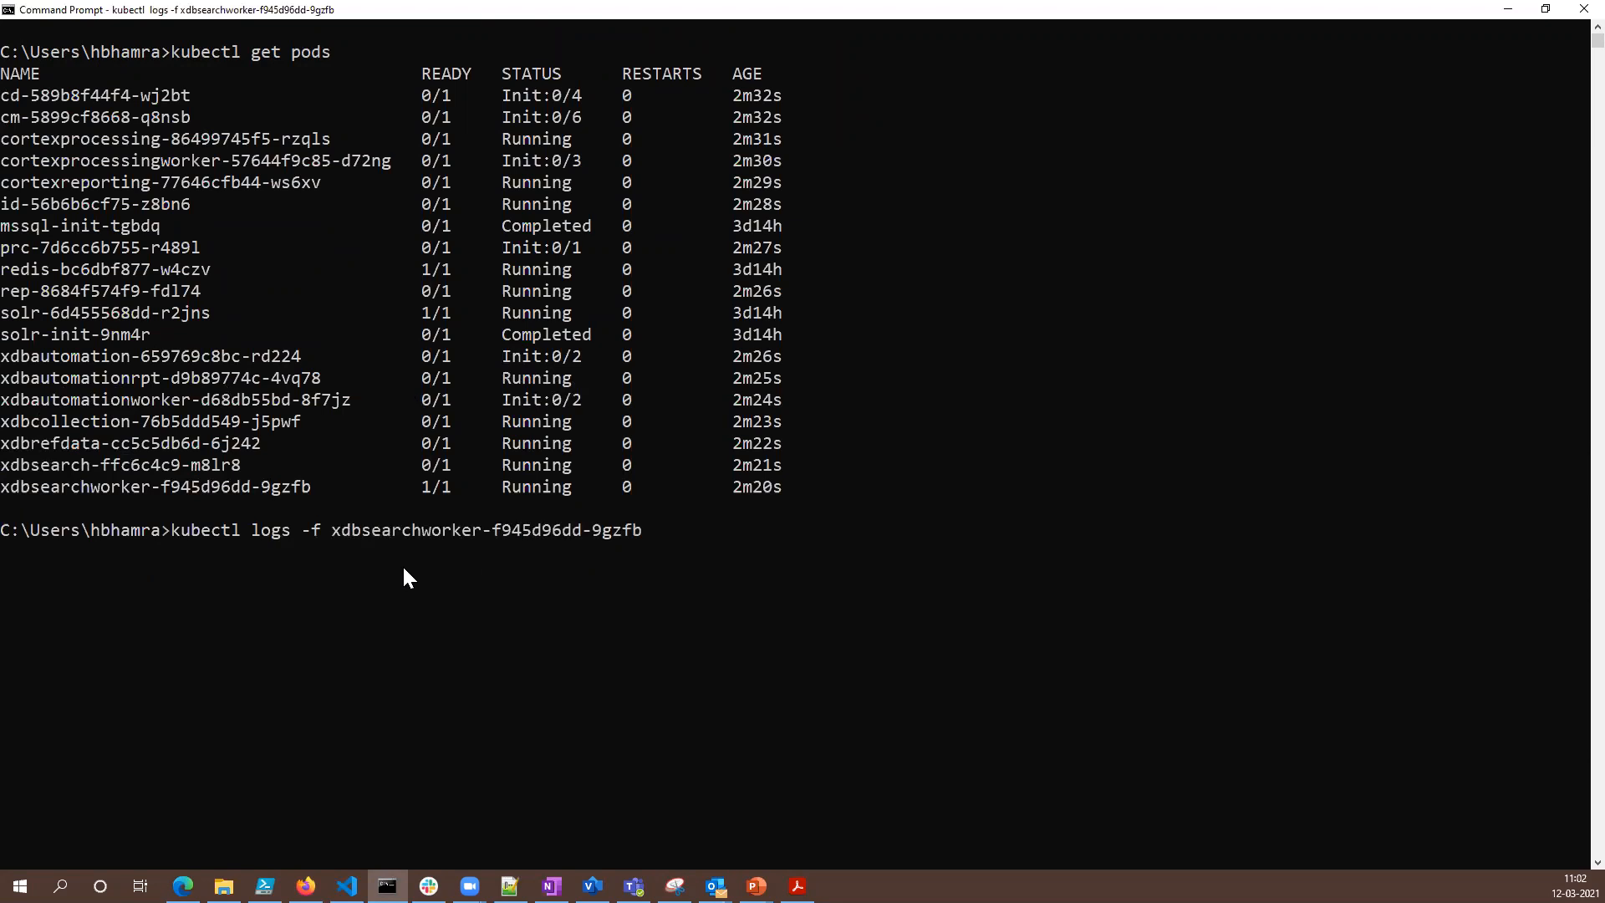
# - Highlight the indexing messages in the xdbsearchworker log and the kubectl logs command, and clear the selection
pyautogui.moveTo(219, 793); pyautogui.dragTo(10, 773)
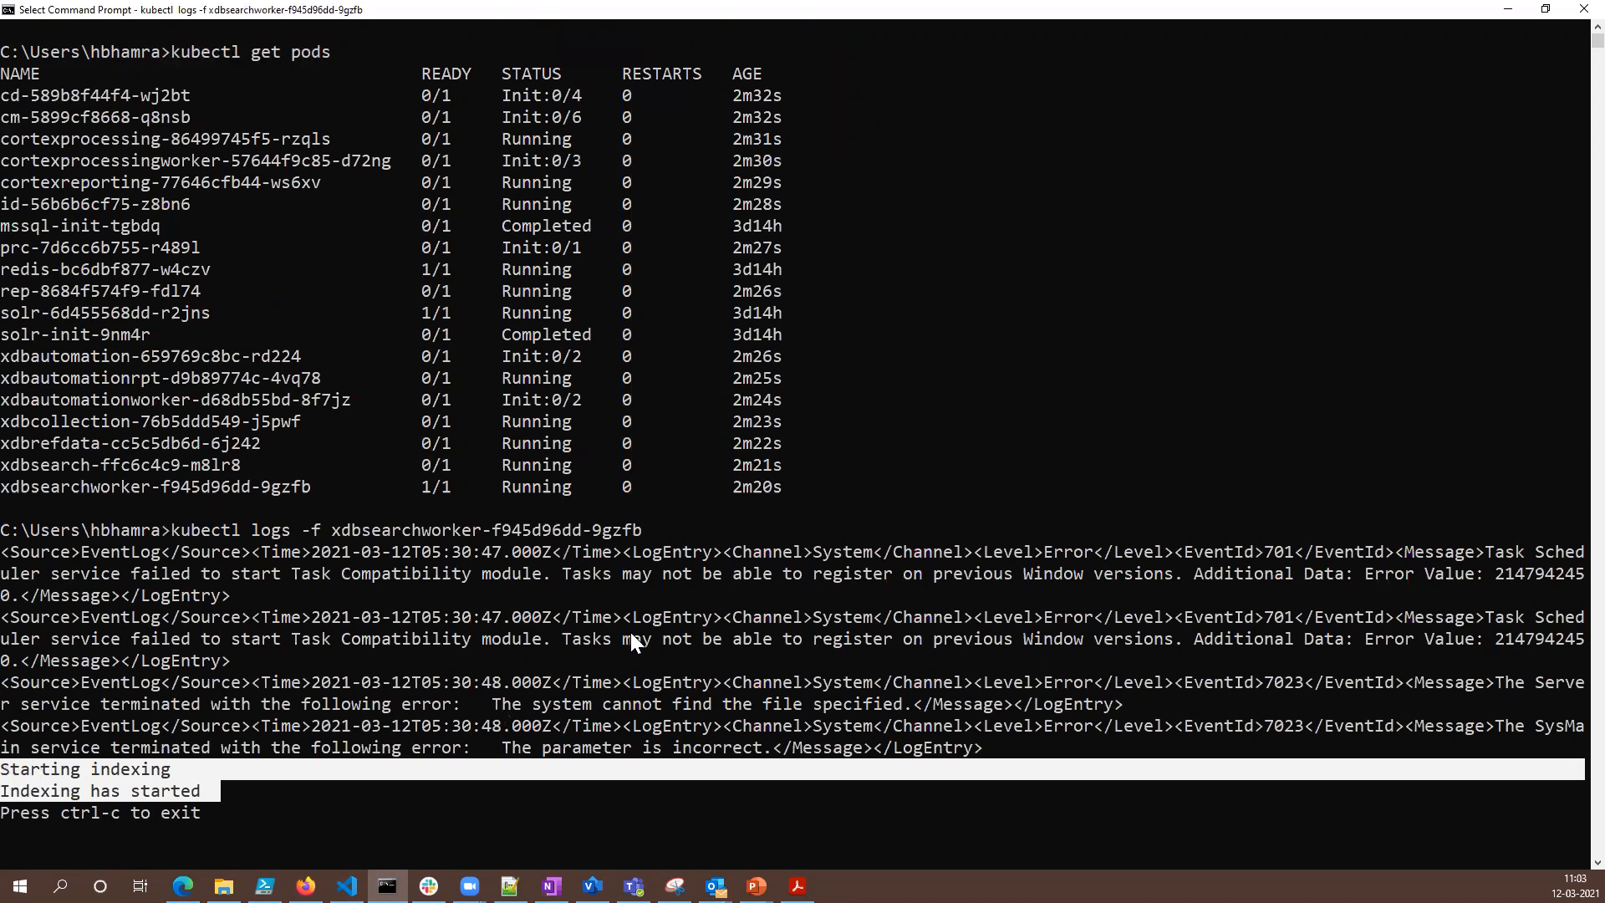
pyautogui.moveTo(169, 530); pyautogui.dragTo(631, 530)
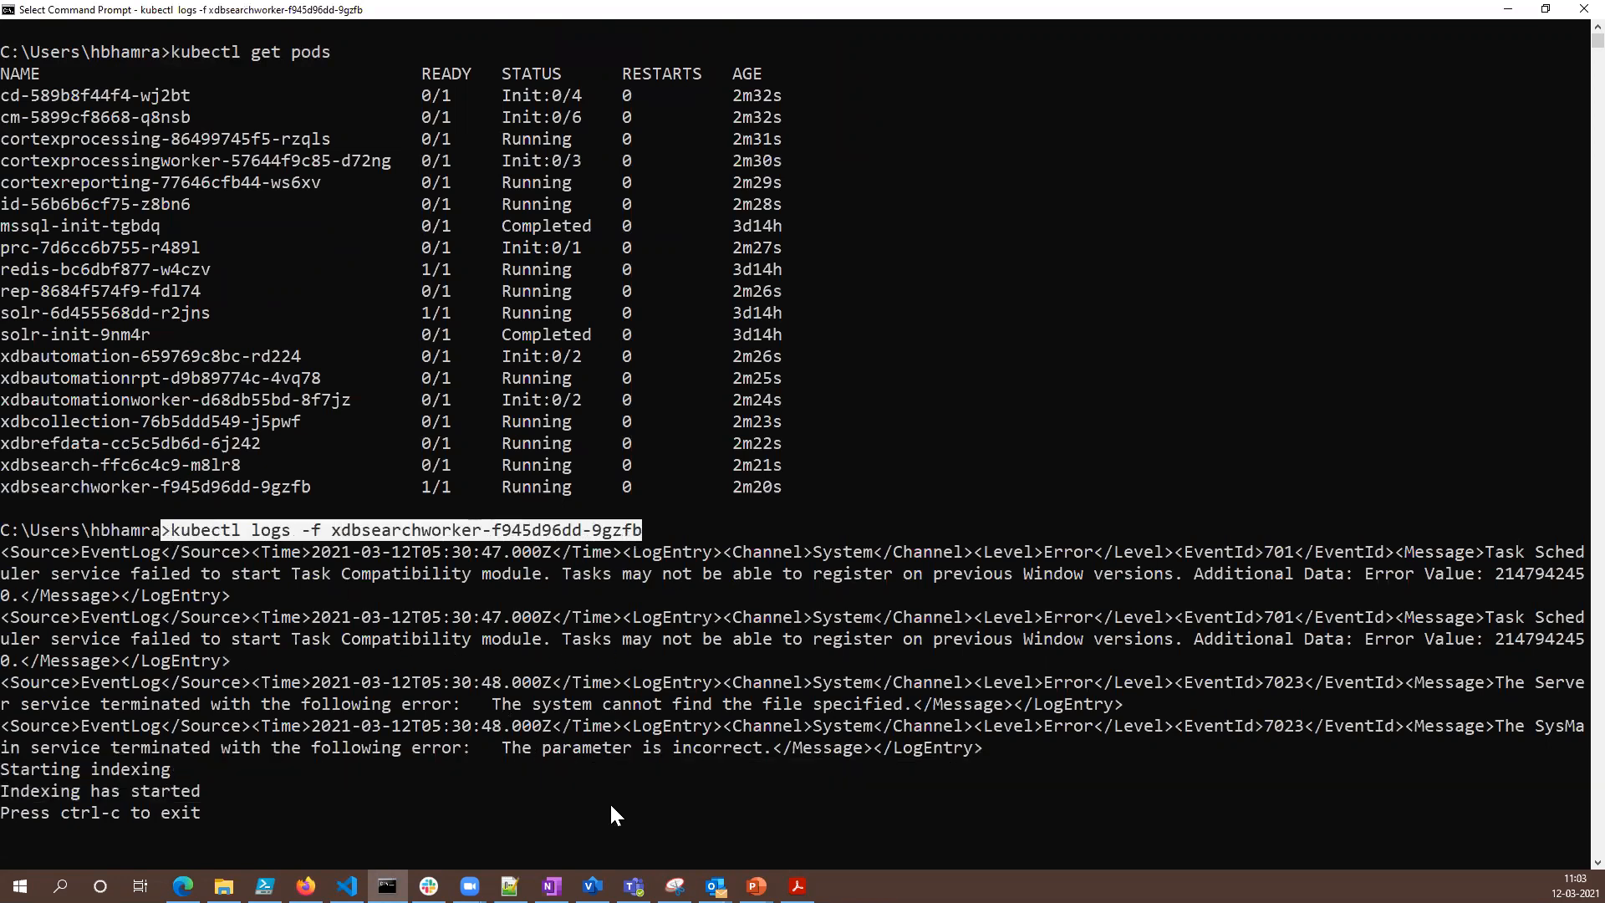
pyautogui.click(464, 806)
pyautogui.press('Escape')
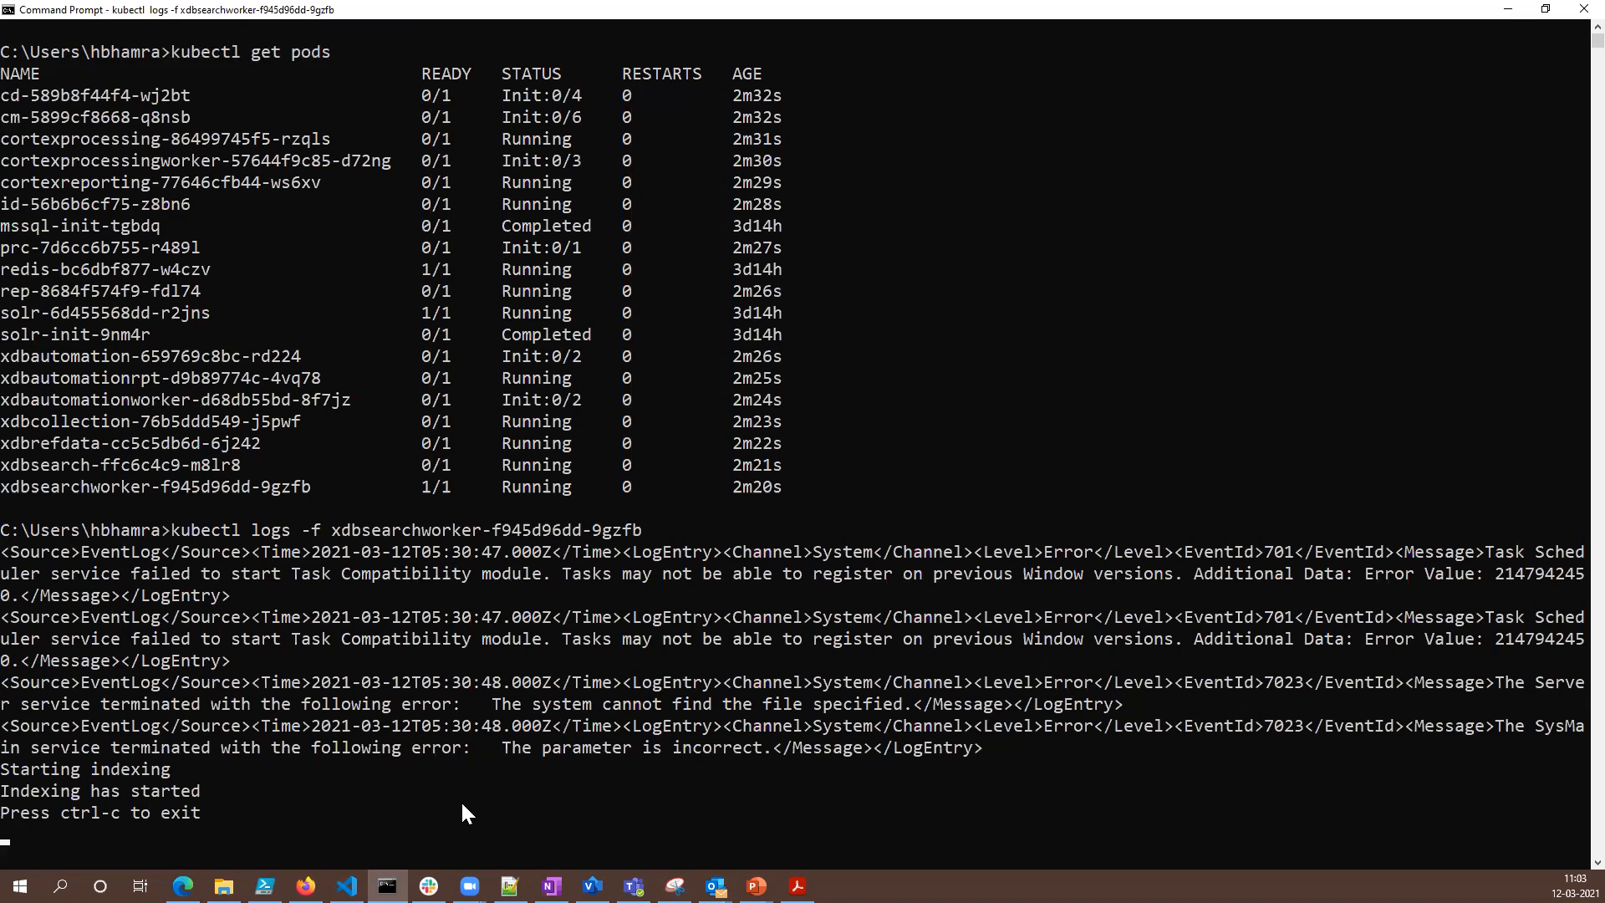
# - Stop following the xdbsearchworker logs, clear the console and refresh the pod list with kubectl get pods
pyautogui.hotkey('ctrl', 'c')
pyautogui.hotkey('ctrl', 'c')
pyautogui.hotkey('ctrl', 'c')
pyautogui.hotkey('ctrl', 'c')
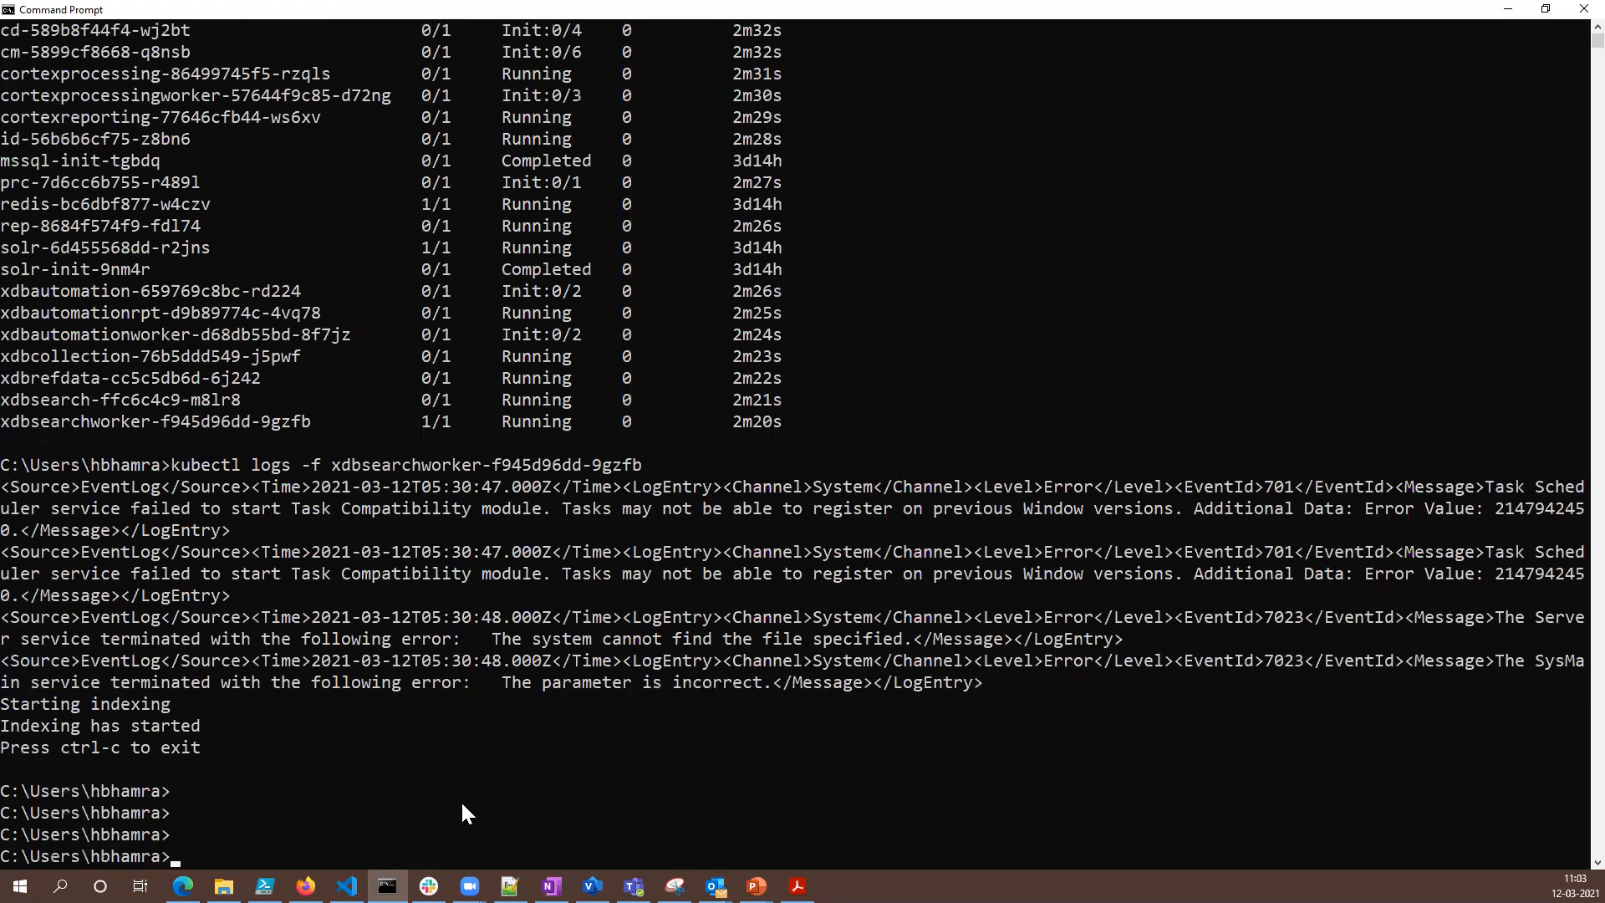
pyautogui.write('cls')
pyautogui.press('Return')
pyautogui.press('Up')
pyautogui.press('Up')
pyautogui.press('Up')
pyautogui.press('Return')
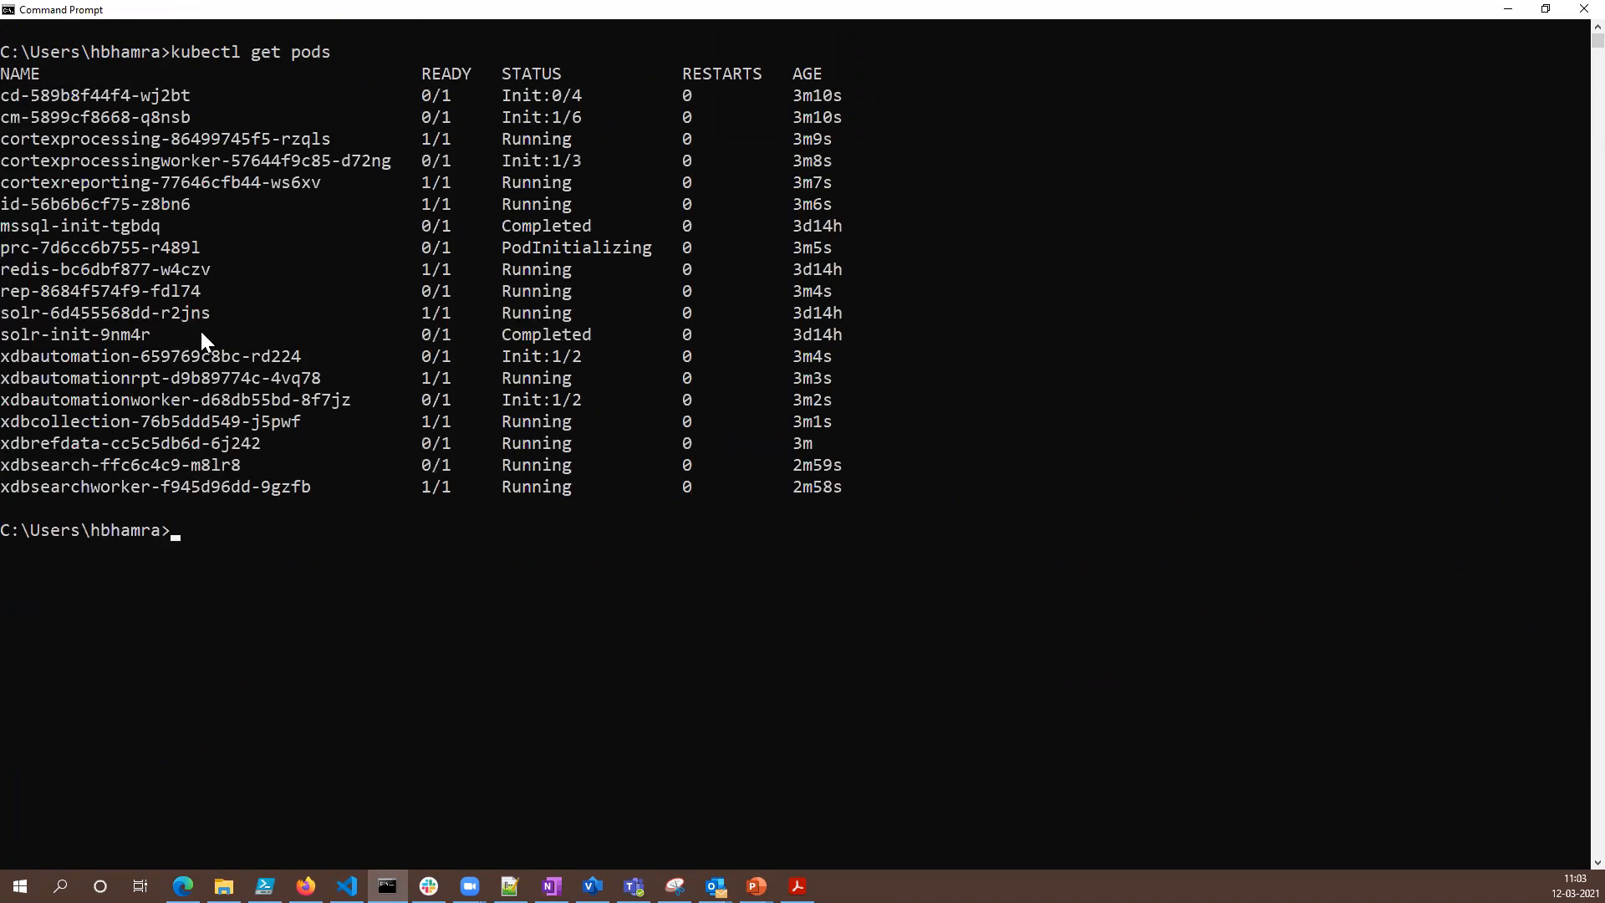
# - Highlight the rep pod's row and the xdbsearchworker pod's readiness value in the refreshed list
pyautogui.moveTo(577, 295); pyautogui.dragTo(21, 291)
pyautogui.click(446, 291)
pyautogui.moveTo(449, 484); pyautogui.dragTo(423, 485)
pyautogui.click(256, 552)
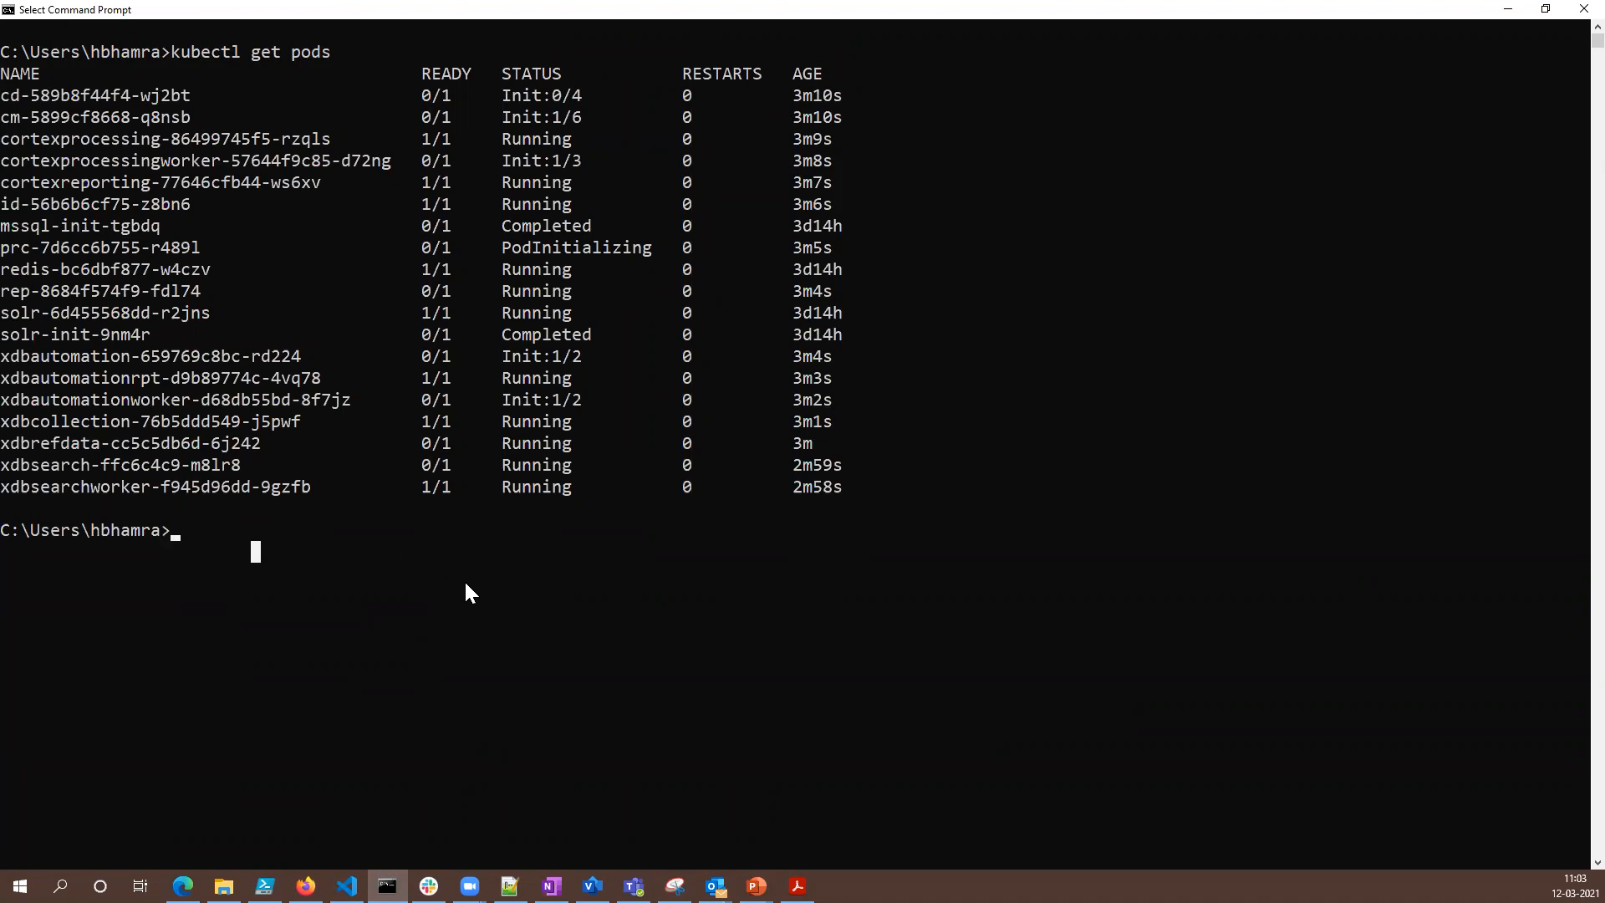
# - Refresh the pod list with kubectl get pods and highlight the cd and cm pods' init statuses to compare the two lists
pyautogui.press('Up')
pyautogui.press('Return')
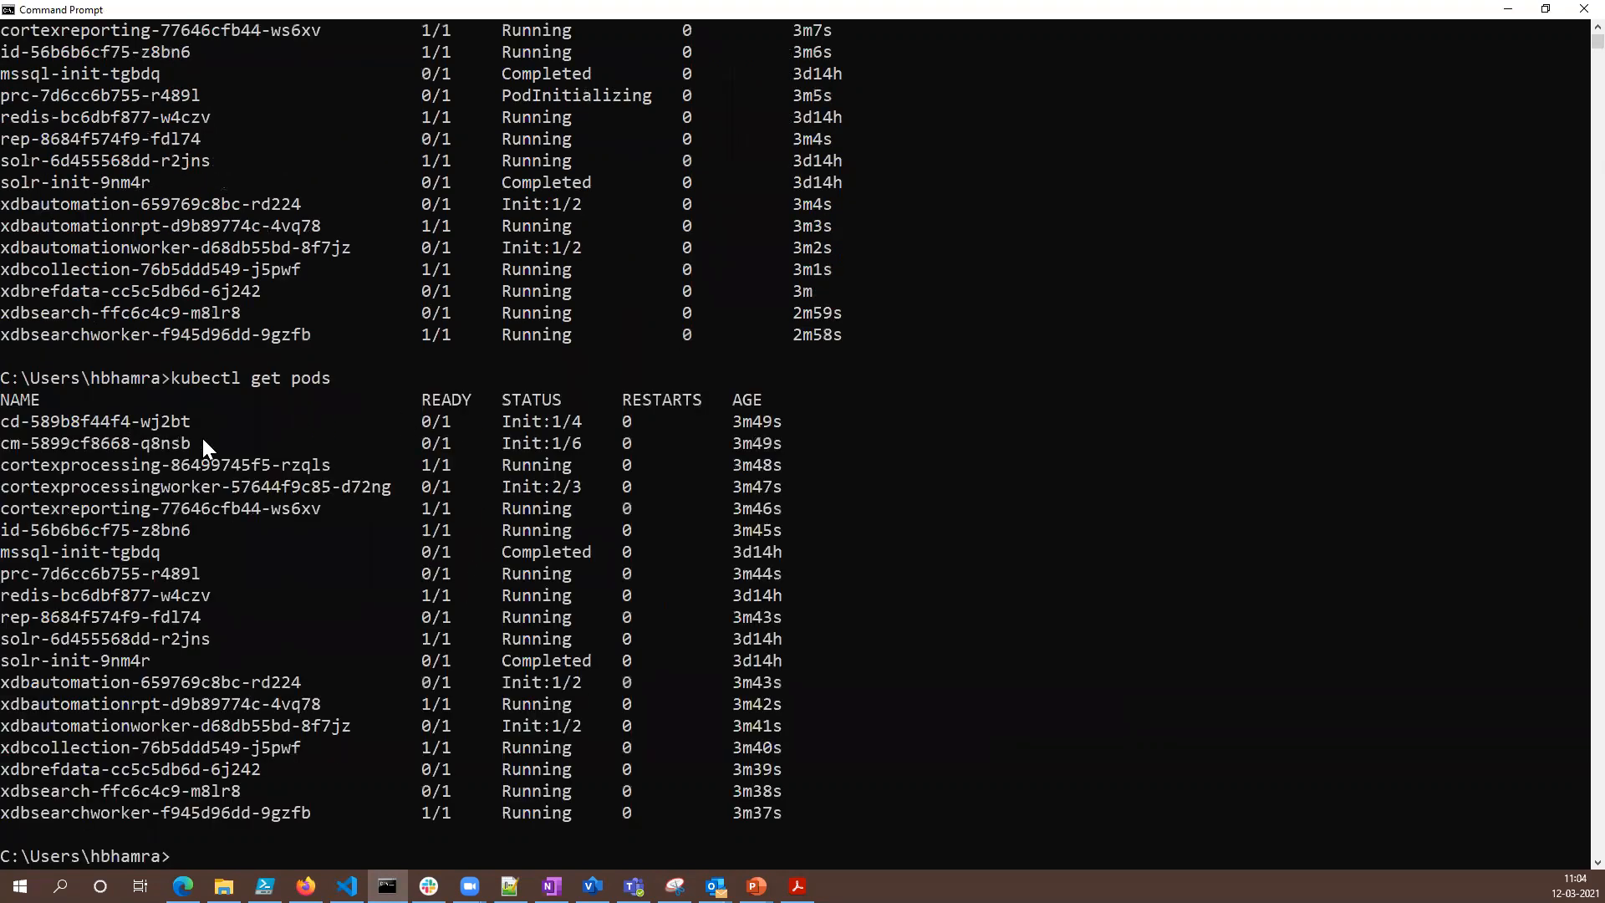
pyautogui.scroll(2, 606, 268)
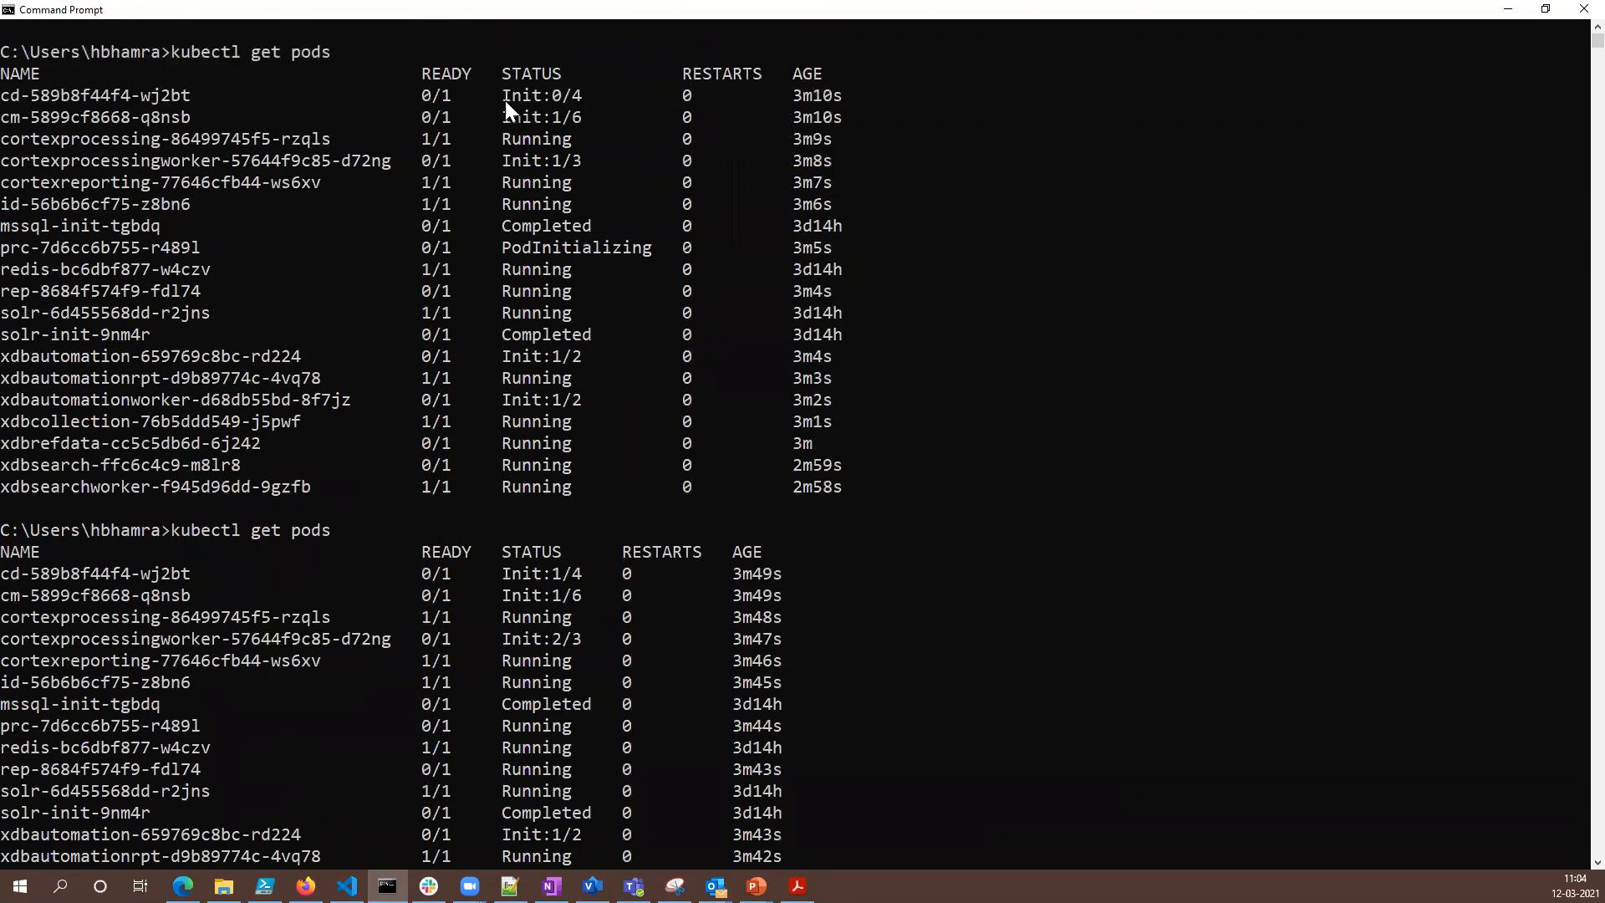
pyautogui.moveTo(505, 100); pyautogui.dragTo(569, 97)
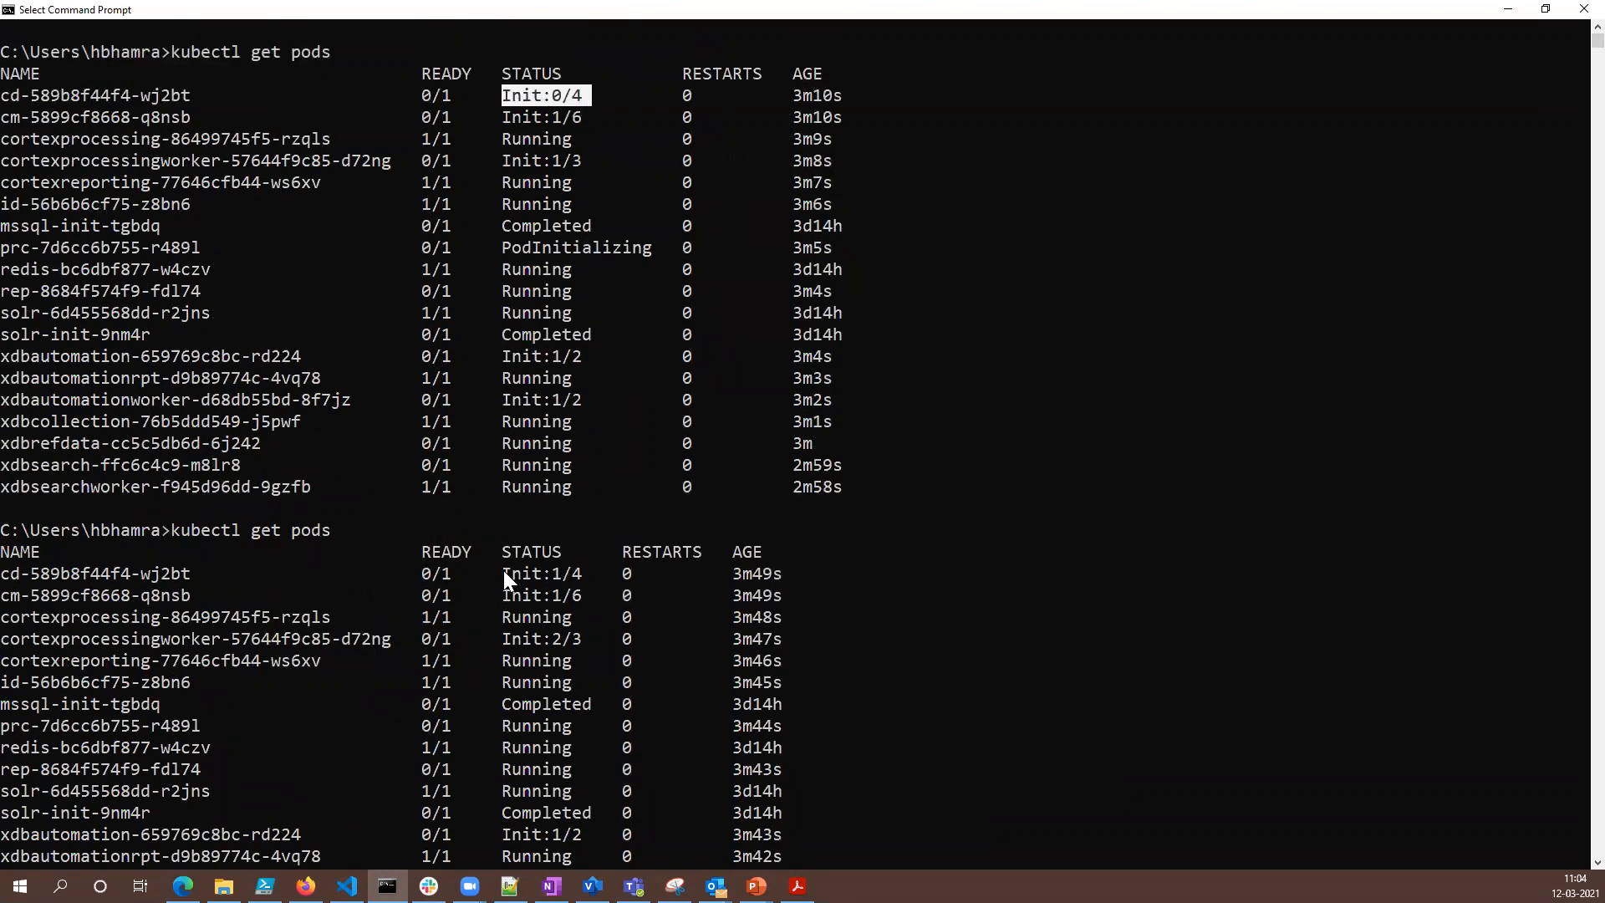
pyautogui.moveTo(504, 570); pyautogui.dragTo(560, 571)
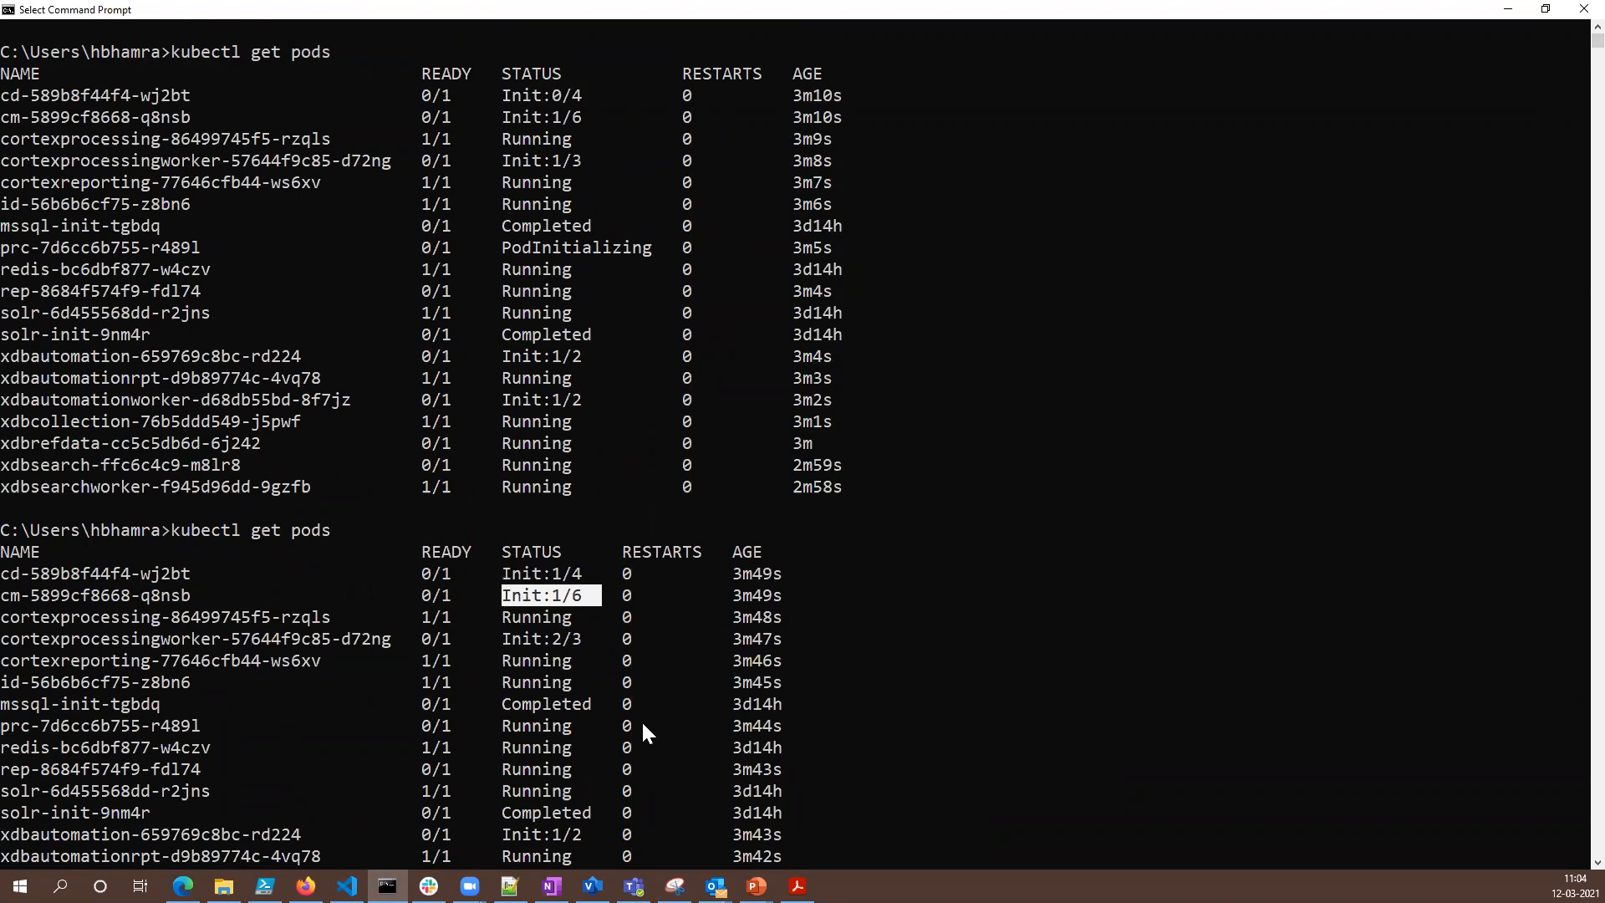
# - Highlight the cortexprocessingworker row and the prc through rep pods' status and readiness values in the refreshed list, and clear the selection
pyautogui.scroll(-4, 644, 726)
pyautogui.moveTo(20, 378); pyautogui.dragTo(580, 378)
pyautogui.moveTo(11, 466); pyautogui.dragTo(568, 529)
pyautogui.click(556, 508)
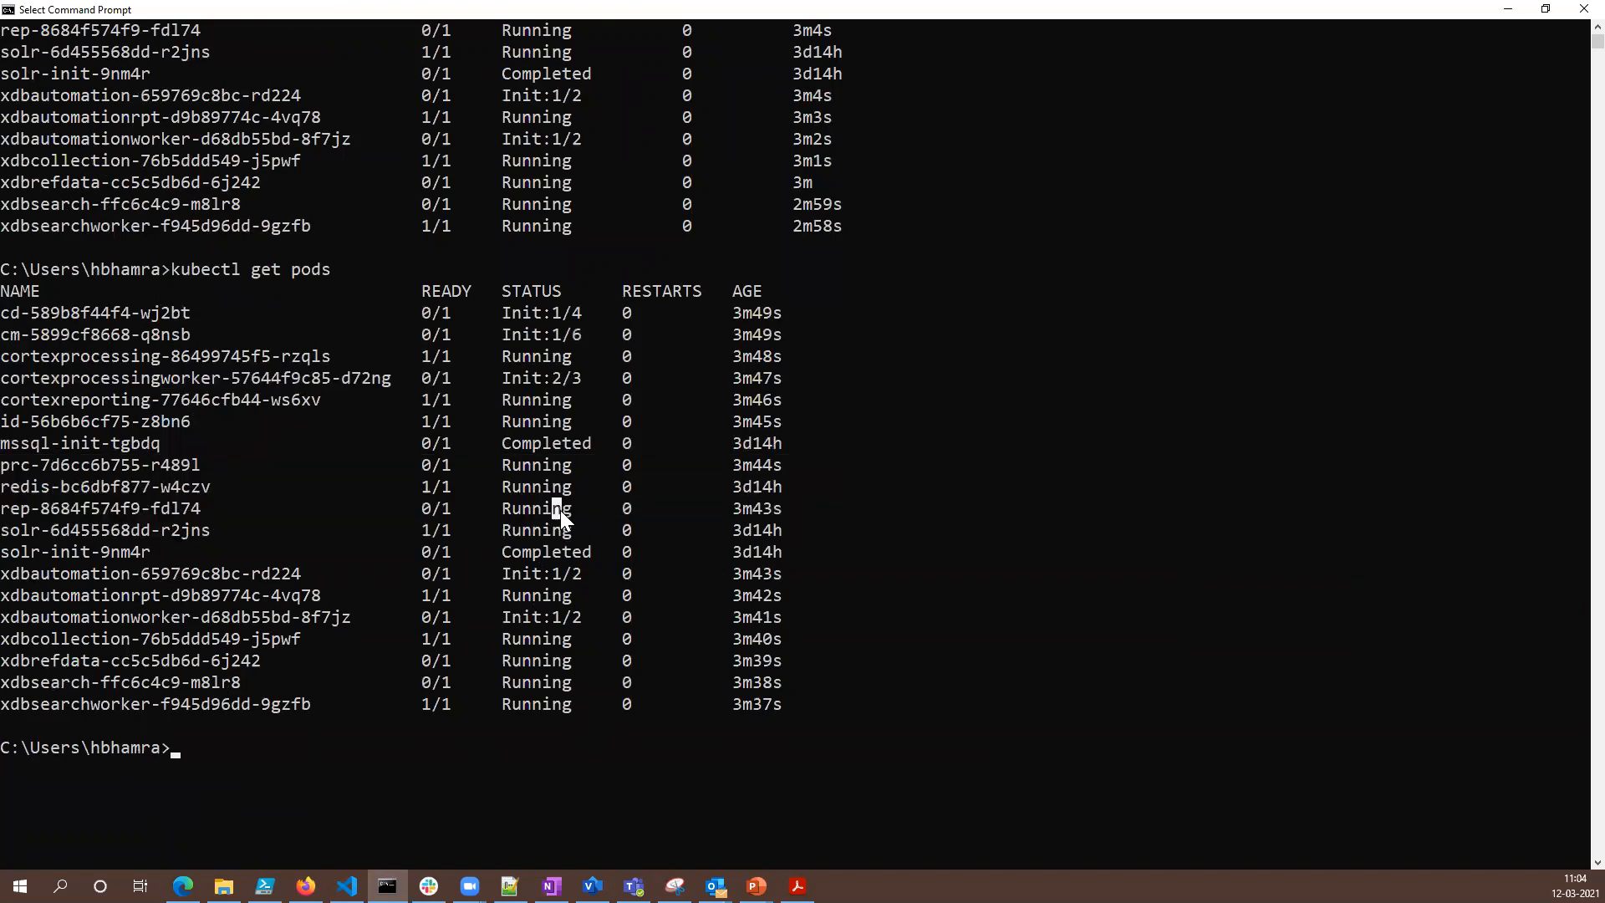
pyautogui.scroll(1, 552, 585)
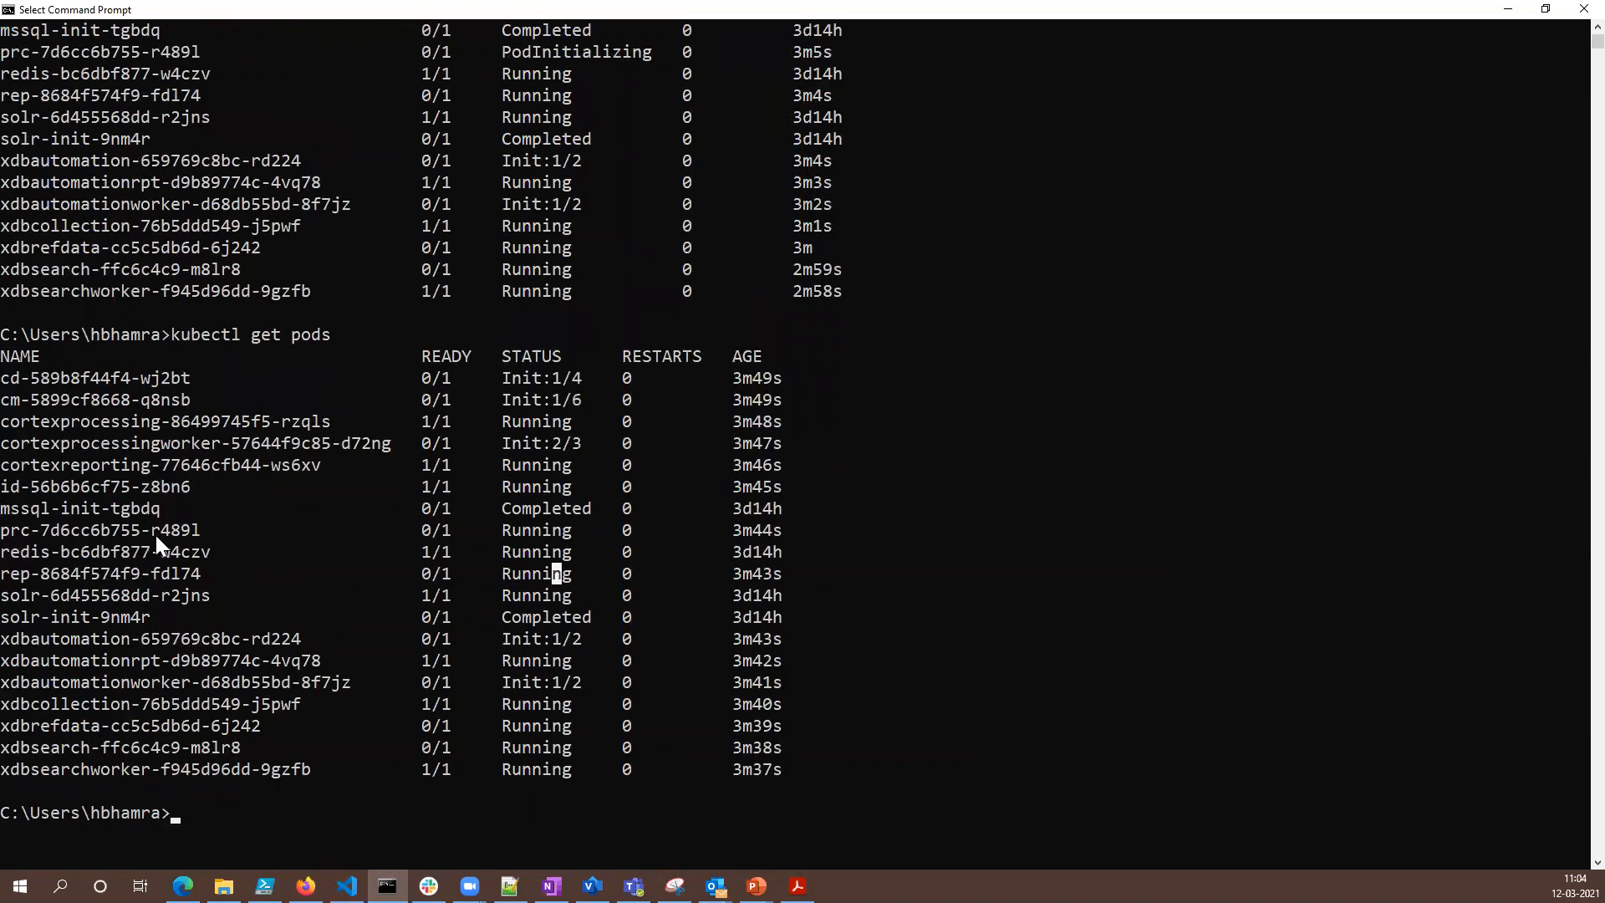
pyautogui.moveTo(423, 529); pyautogui.dragTo(428, 577)
pyautogui.scroll(3, 479, 784)
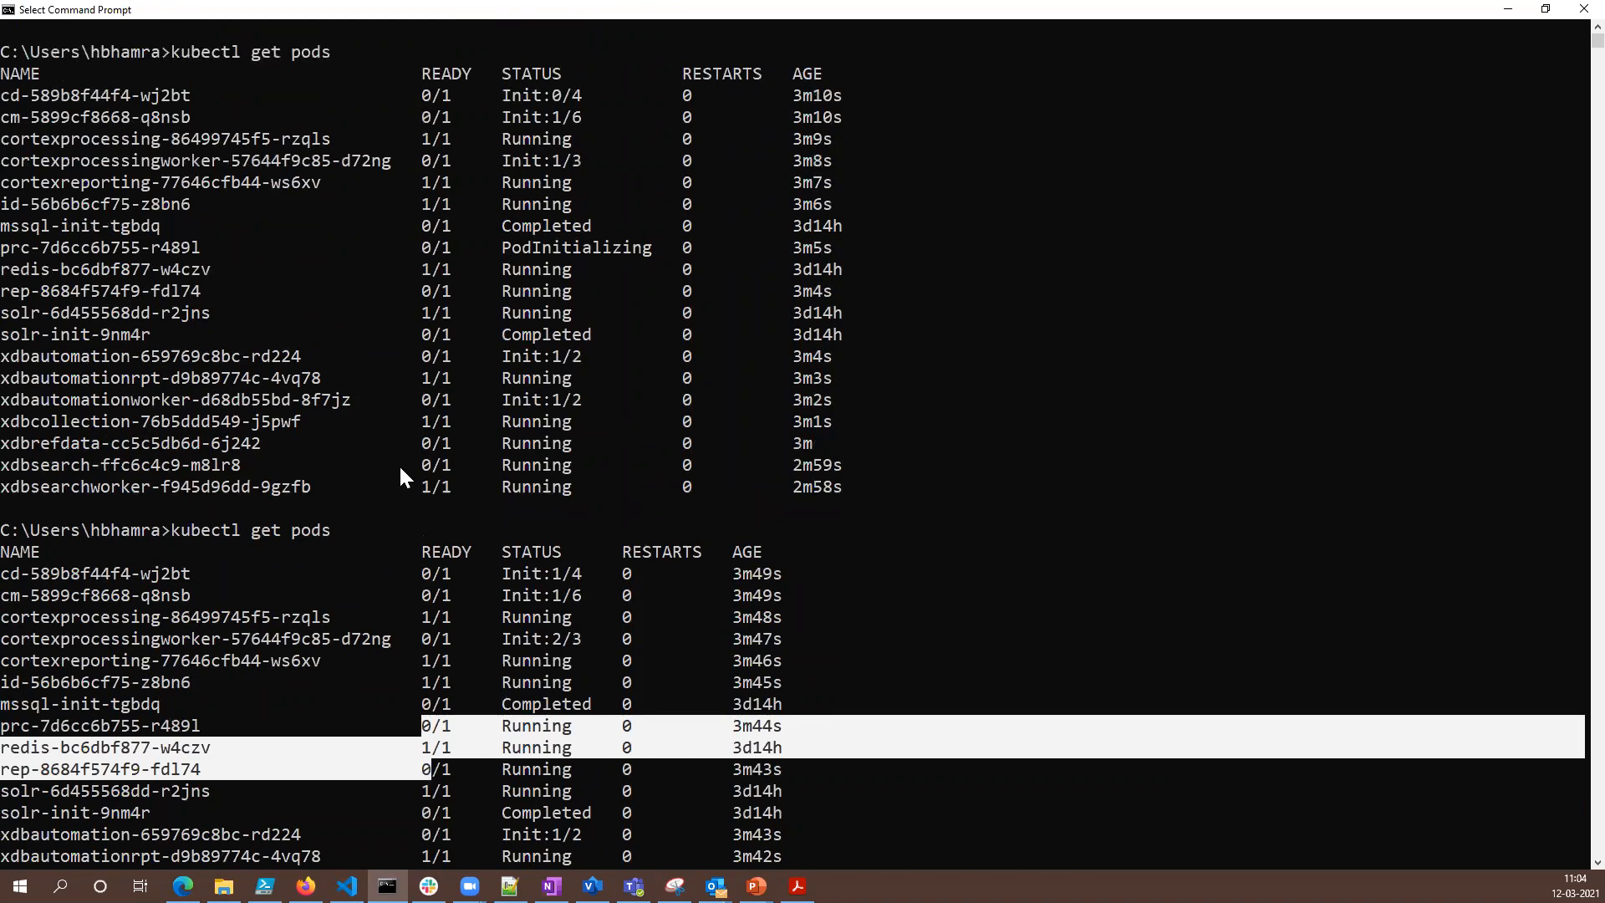
pyautogui.scroll(-7, 774, 535)
pyautogui.click(808, 659)
pyautogui.press('Escape')
# - Rerun kubectl get pods and highlight the xdbrefdata and xdbsearch rows in the previous and new lists
pyautogui.press('Up')
pyautogui.press('Return')
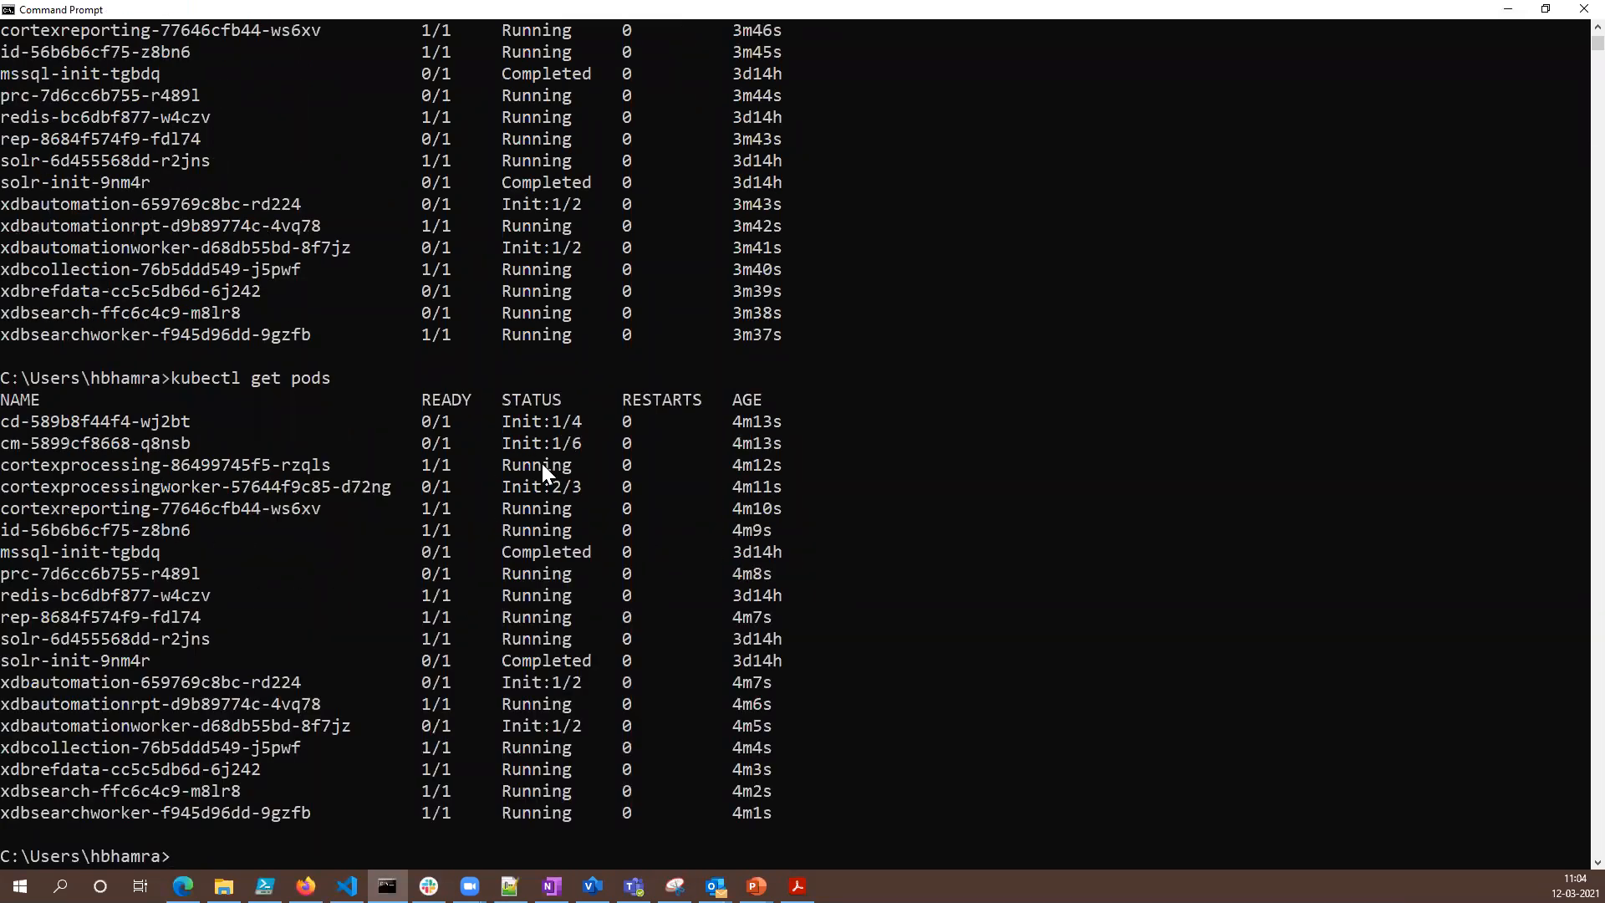
pyautogui.scroll(-1, 408, 544)
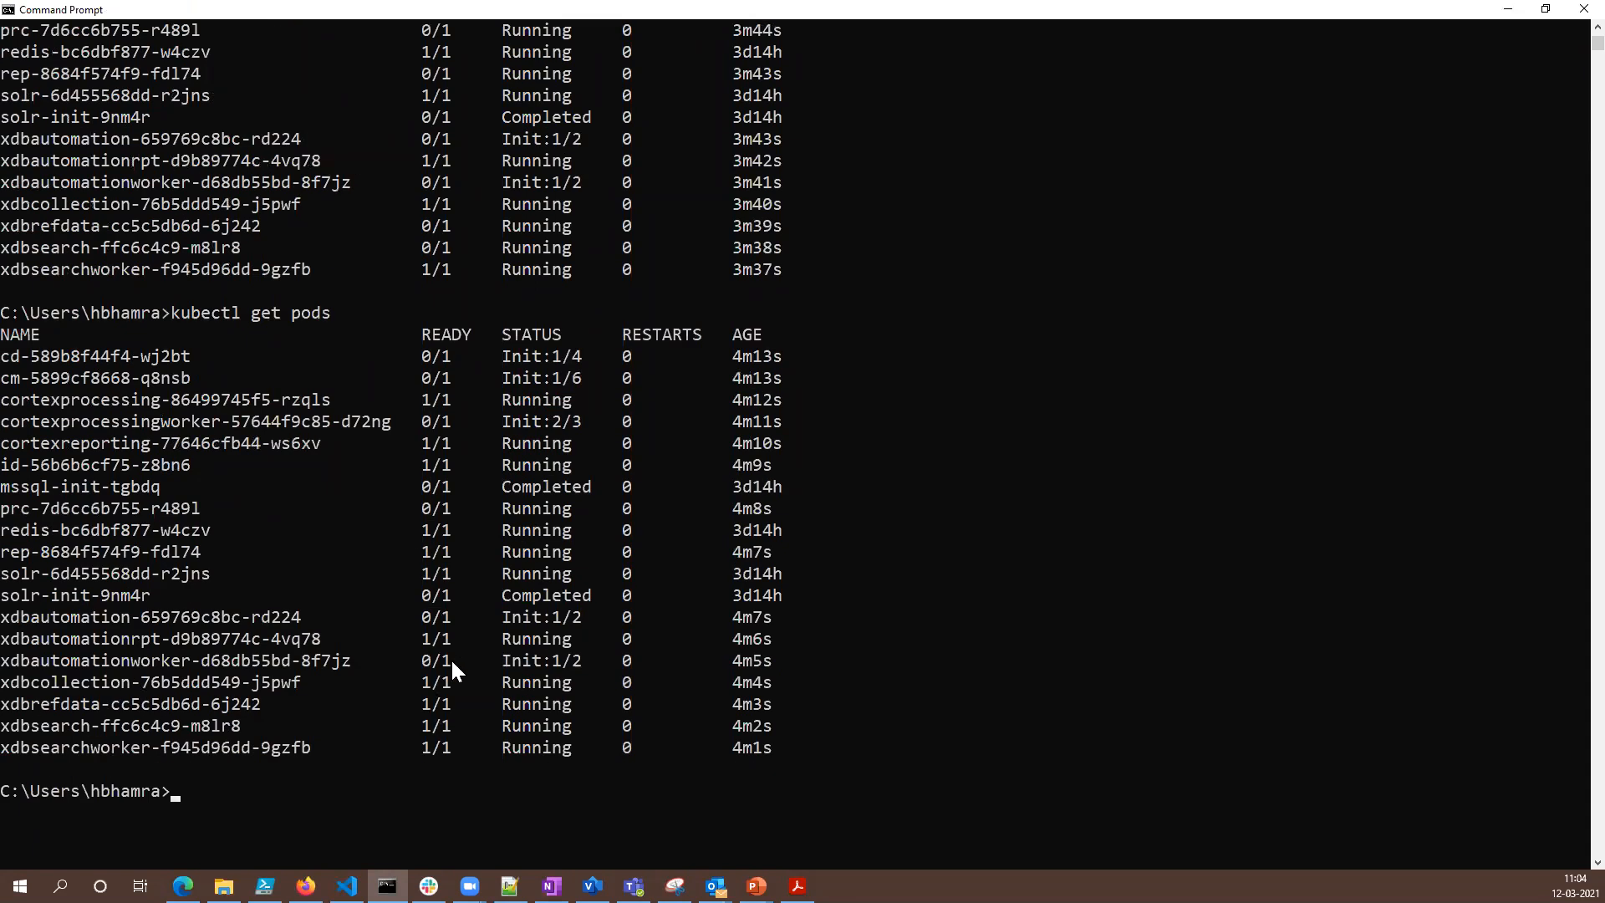
pyautogui.moveTo(80, 223); pyautogui.dragTo(476, 246)
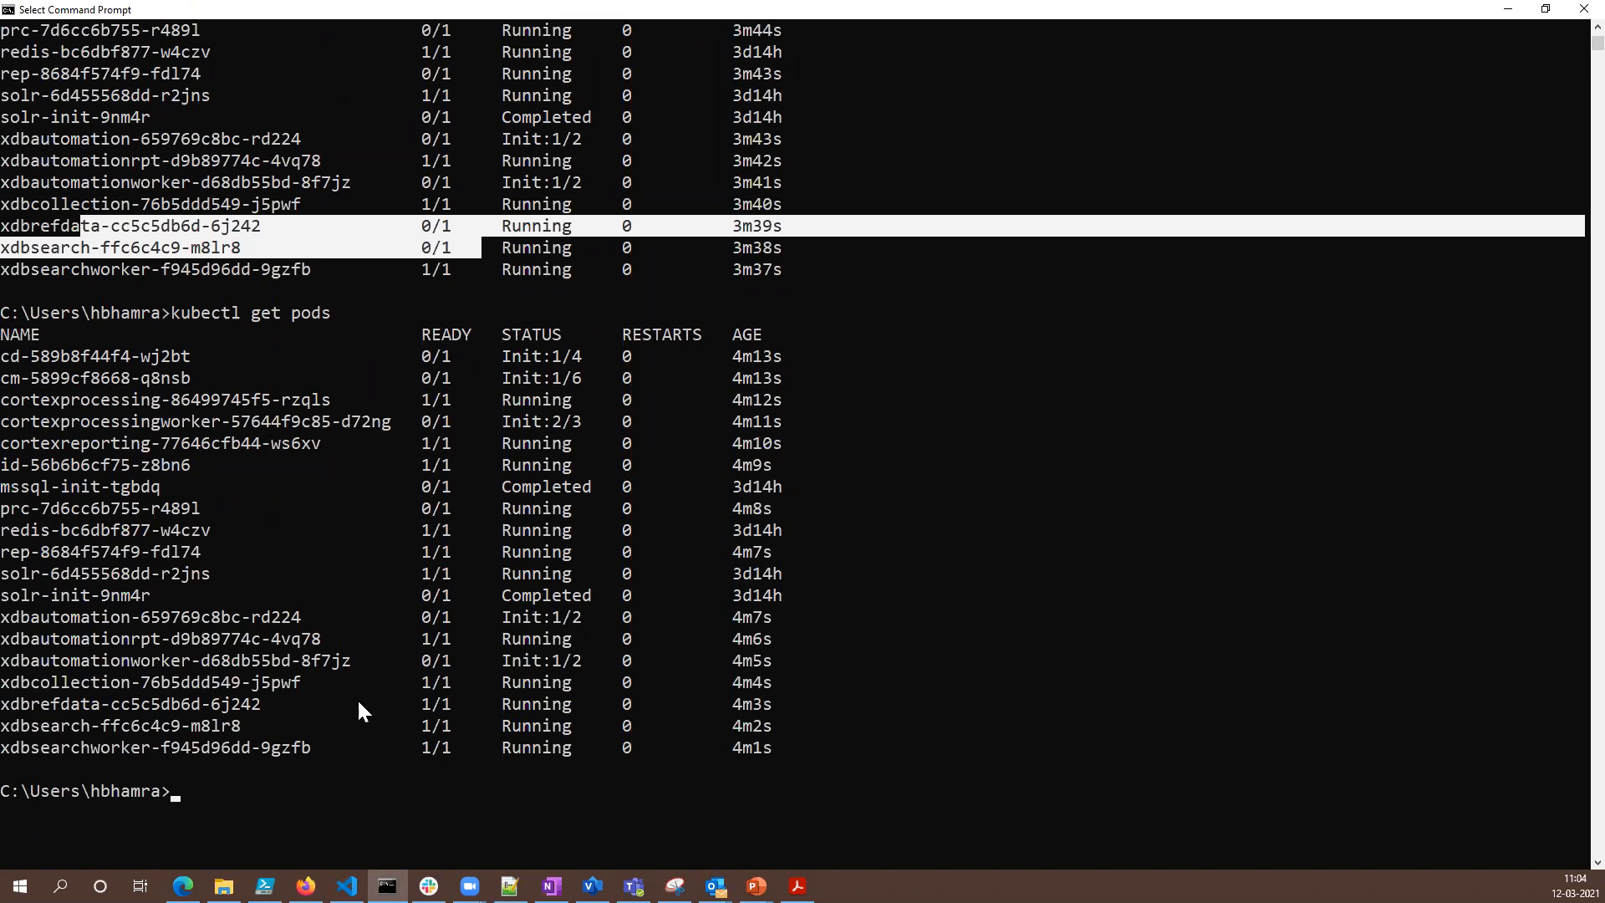
pyautogui.moveTo(79, 695); pyautogui.dragTo(395, 716)
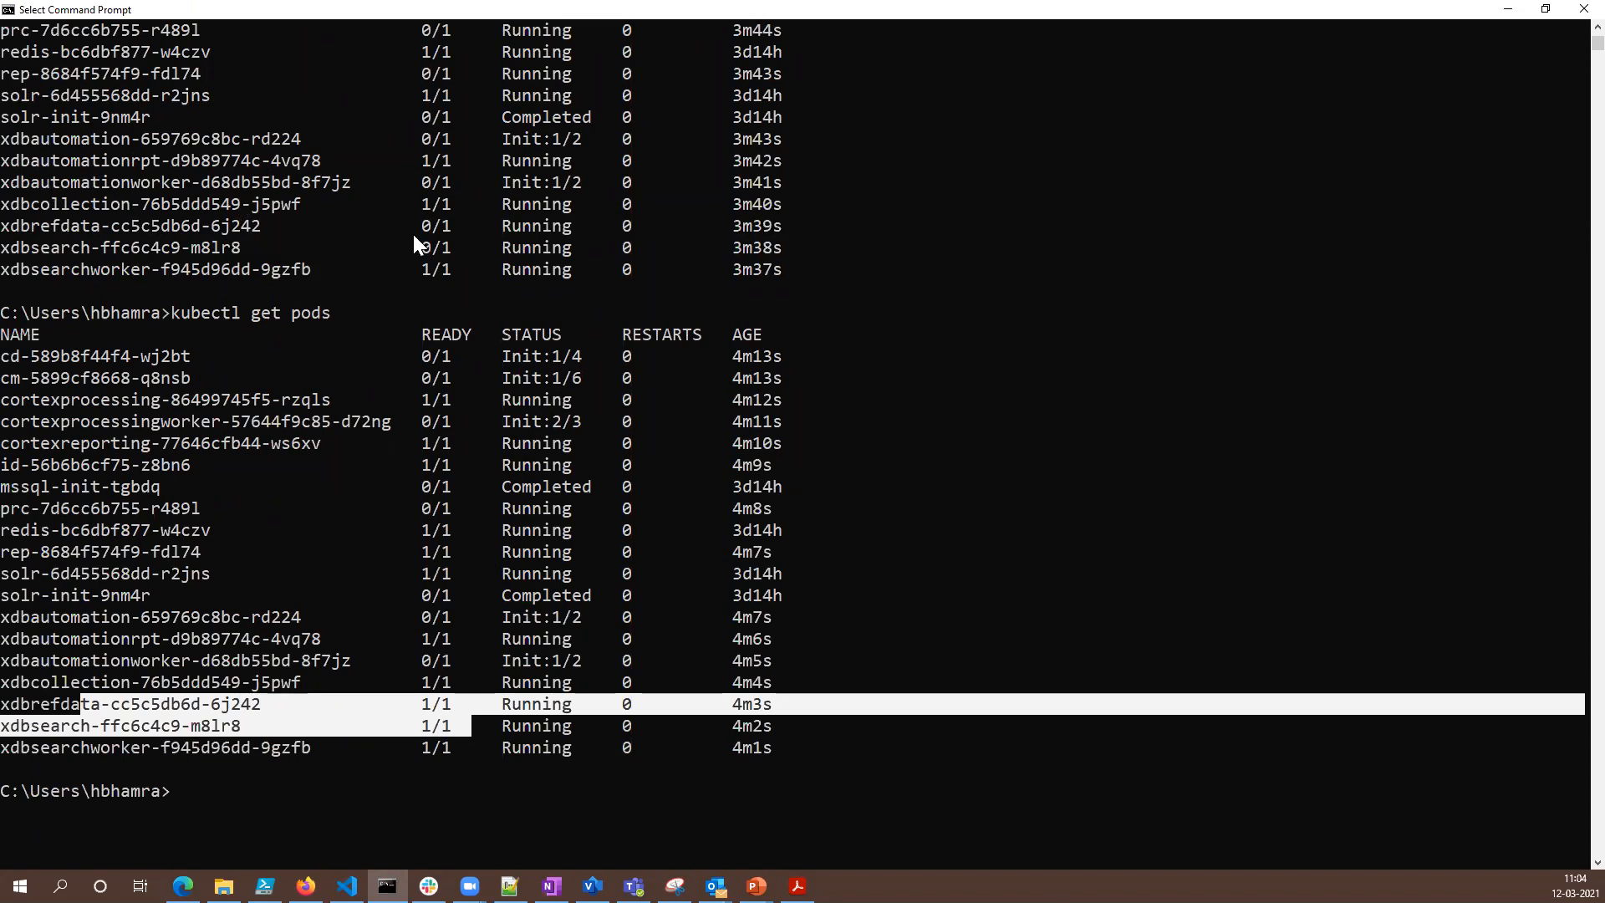
# - Highlight the xdbautomationworker pod's readiness in the earlier list and its row and init status in the latest list
pyautogui.moveTo(414, 182); pyautogui.dragTo(451, 184)
pyautogui.moveTo(196, 655); pyautogui.dragTo(580, 657)
pyautogui.click(580, 660)
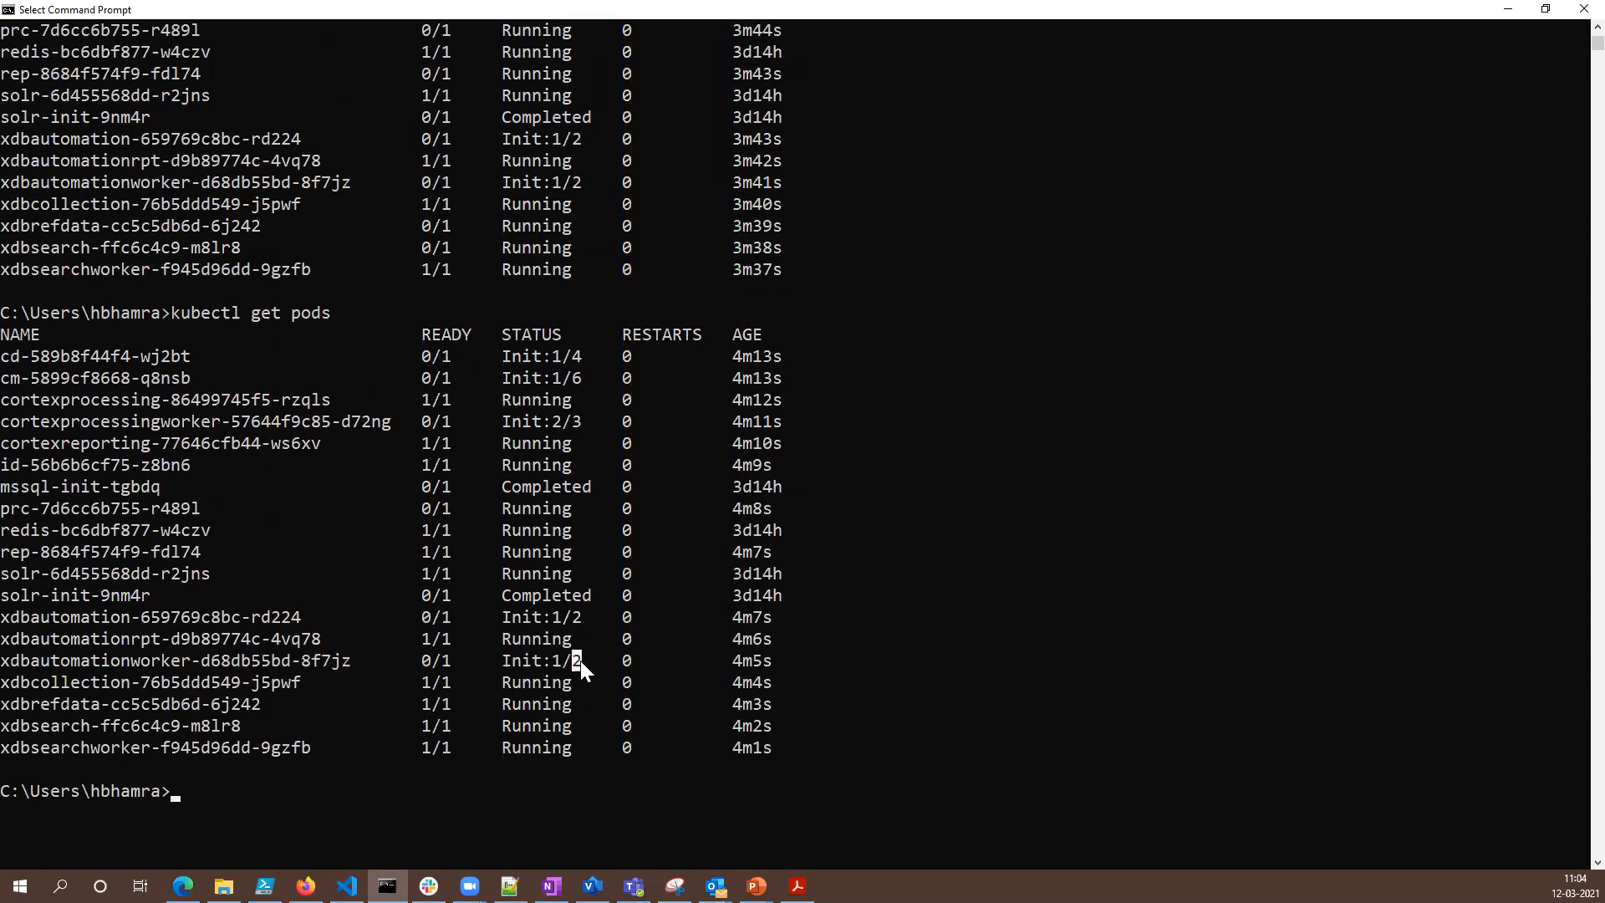
pyautogui.scroll(1, 563, 728)
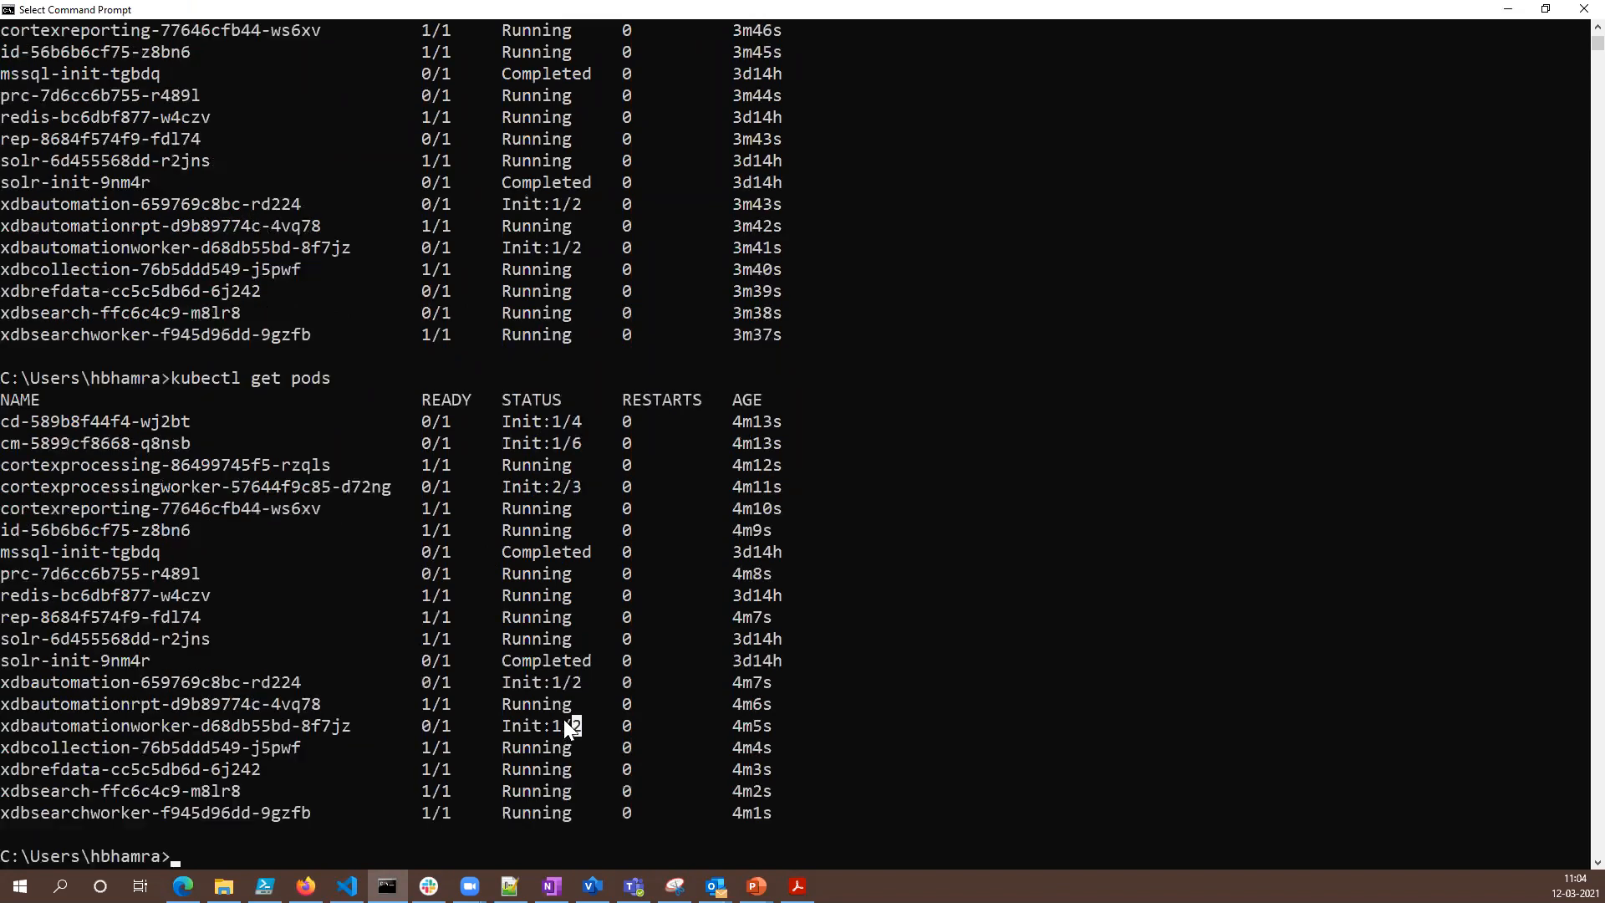
pyautogui.scroll(-3, 563, 719)
# - Refresh the pod list with kubectl get pods and highlight the xdbautomationworker and cortexprocessingworker pods' PodInitializing statuses
pyautogui.press('Up')
pyautogui.press('Return')
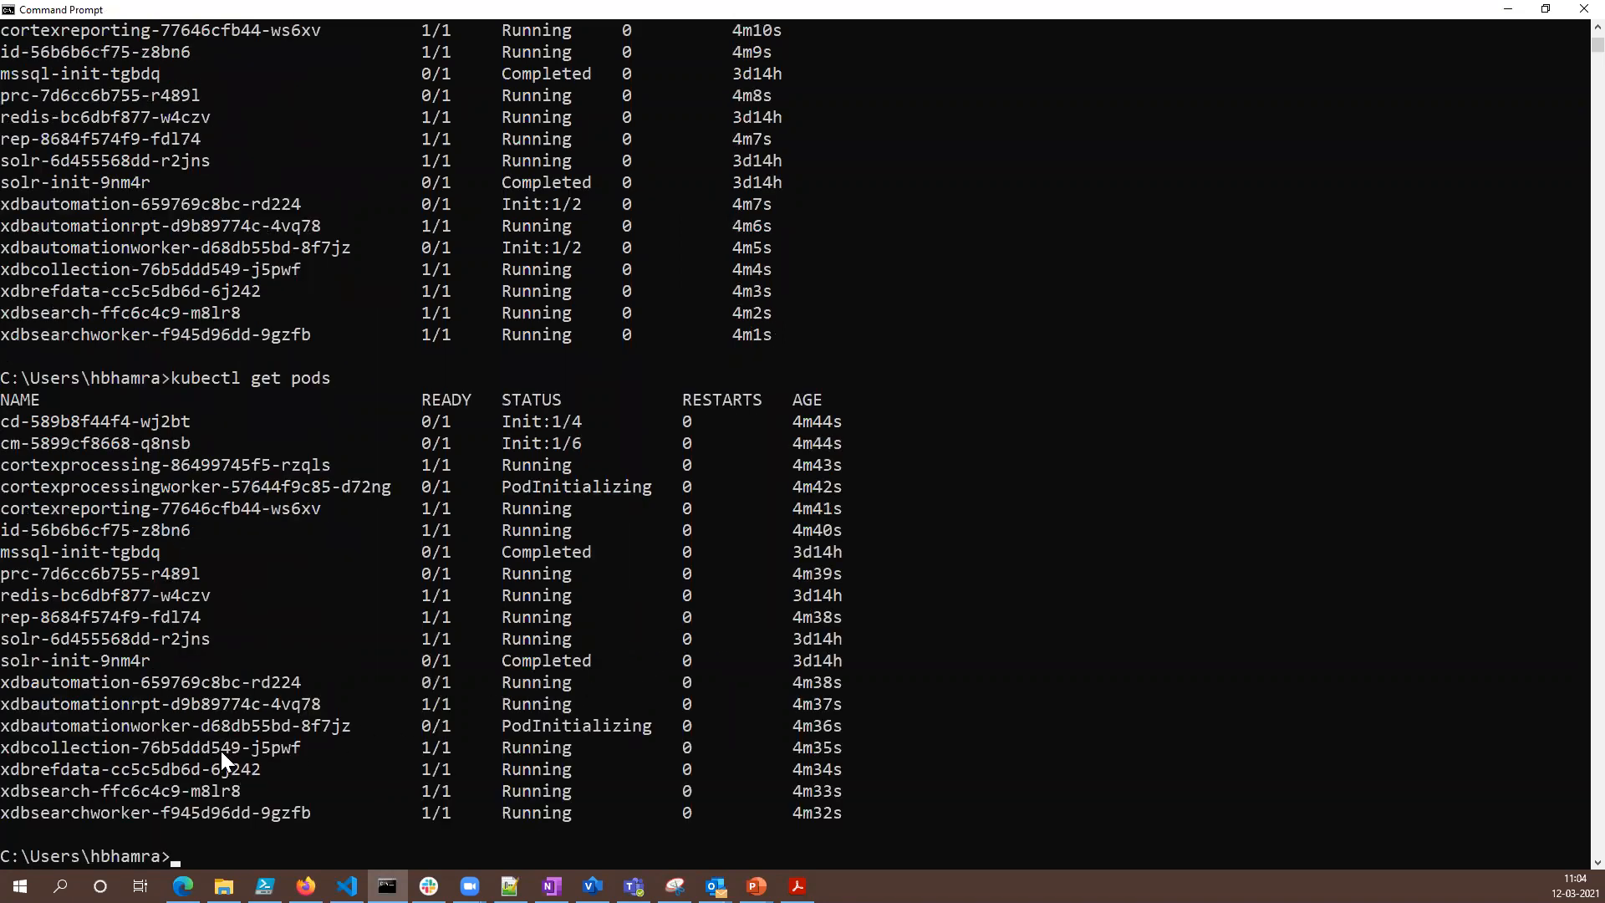
pyautogui.moveTo(503, 726); pyautogui.dragTo(620, 724)
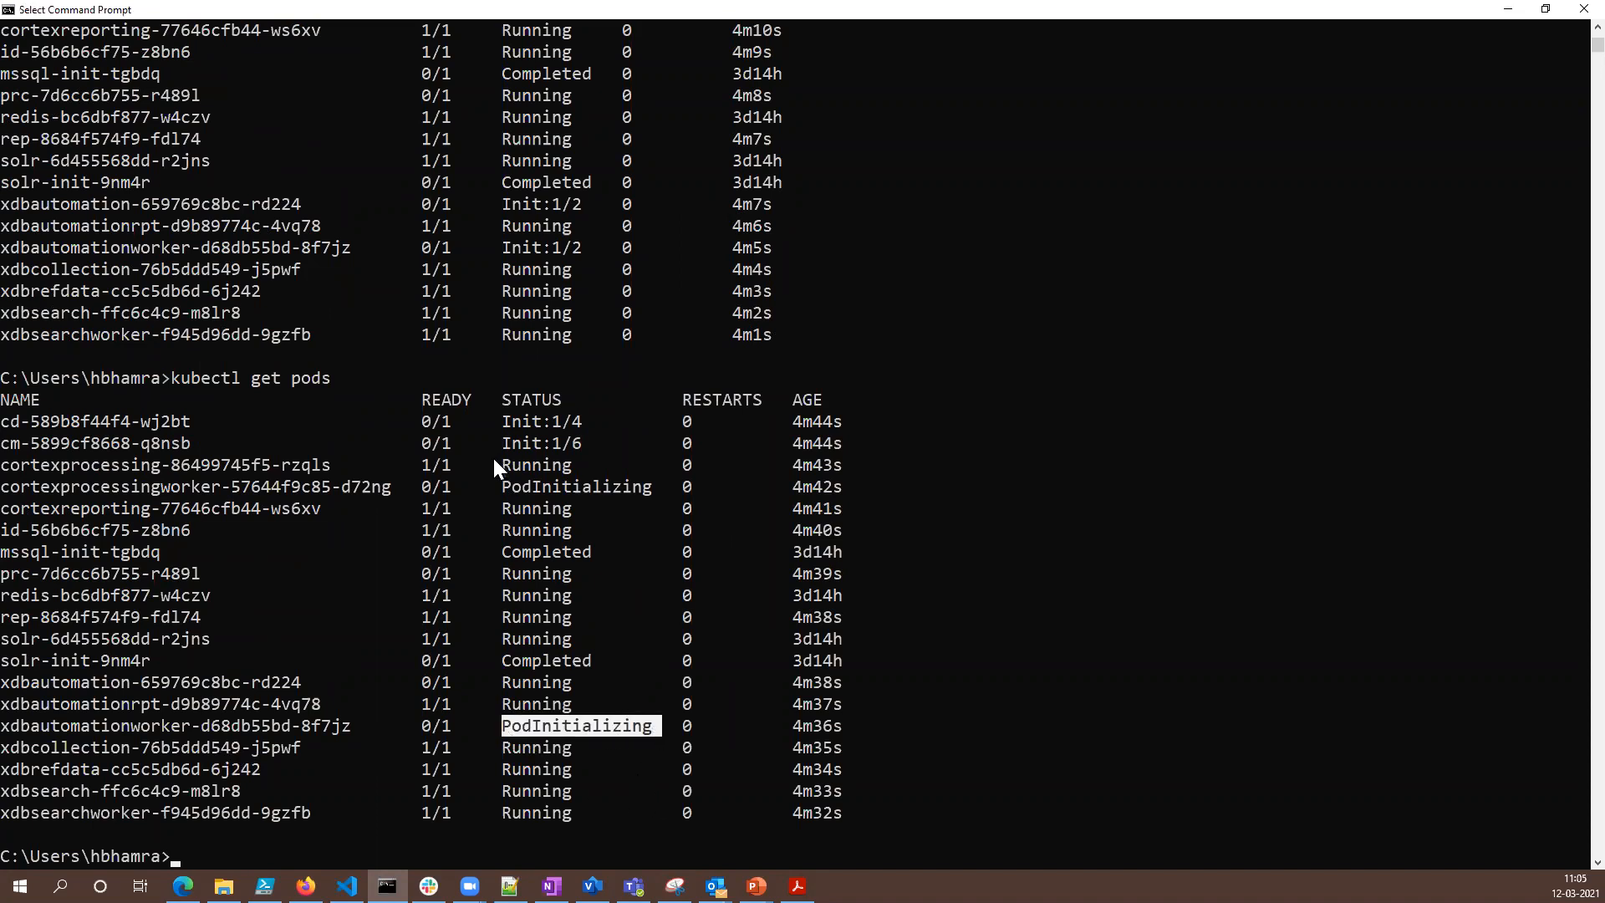
pyautogui.moveTo(494, 486); pyautogui.dragTo(556, 486)
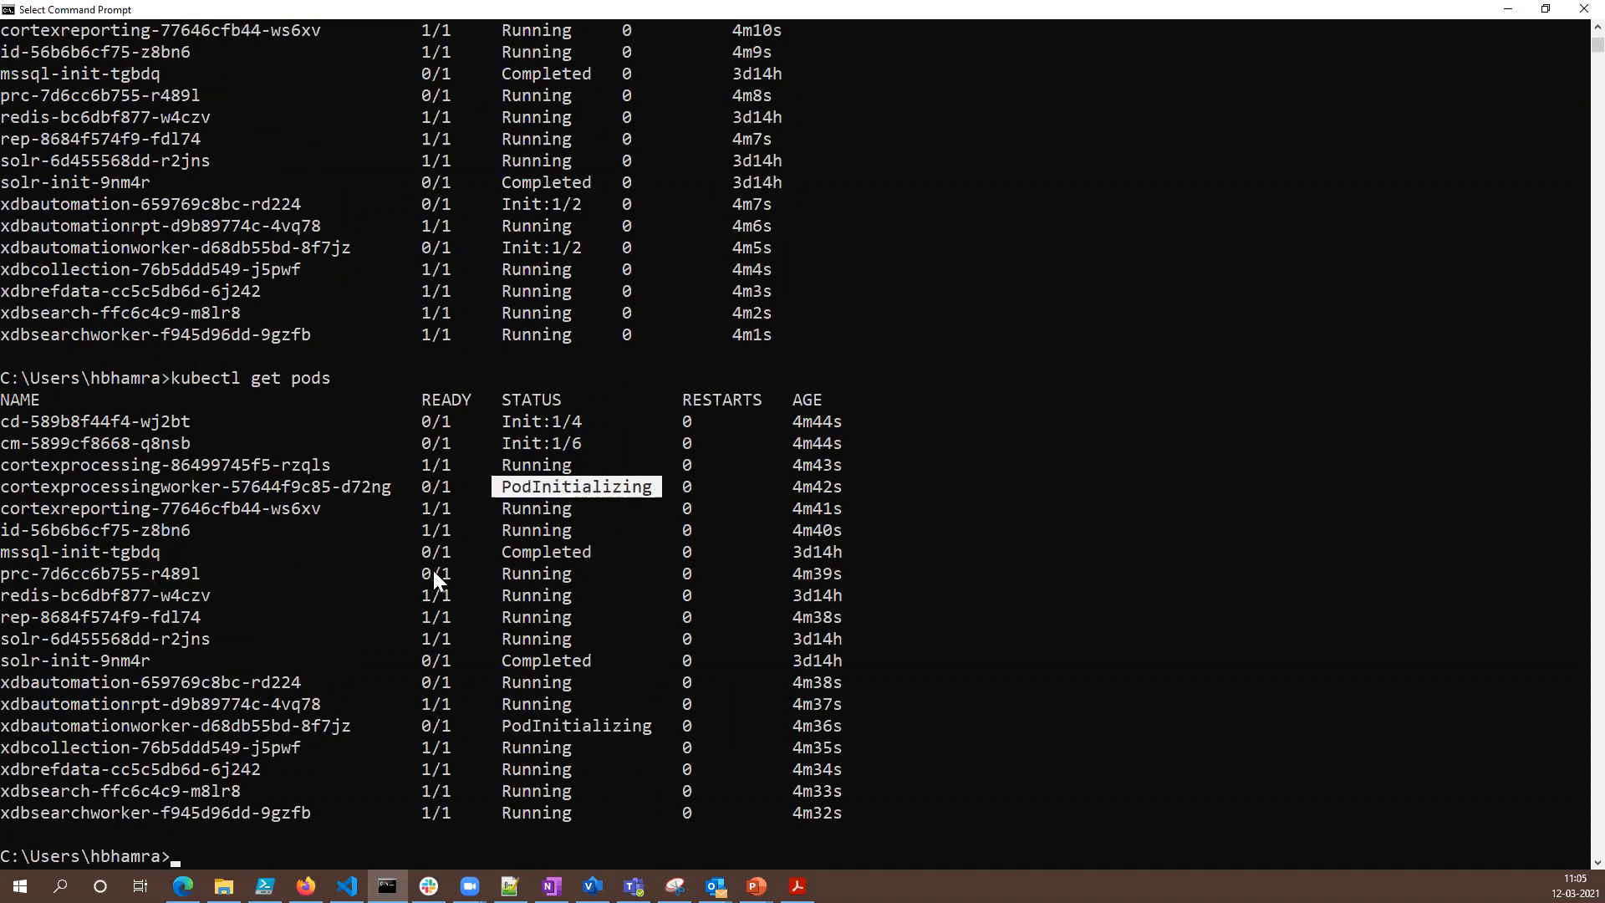
pyautogui.scroll(-3, 581, 668)
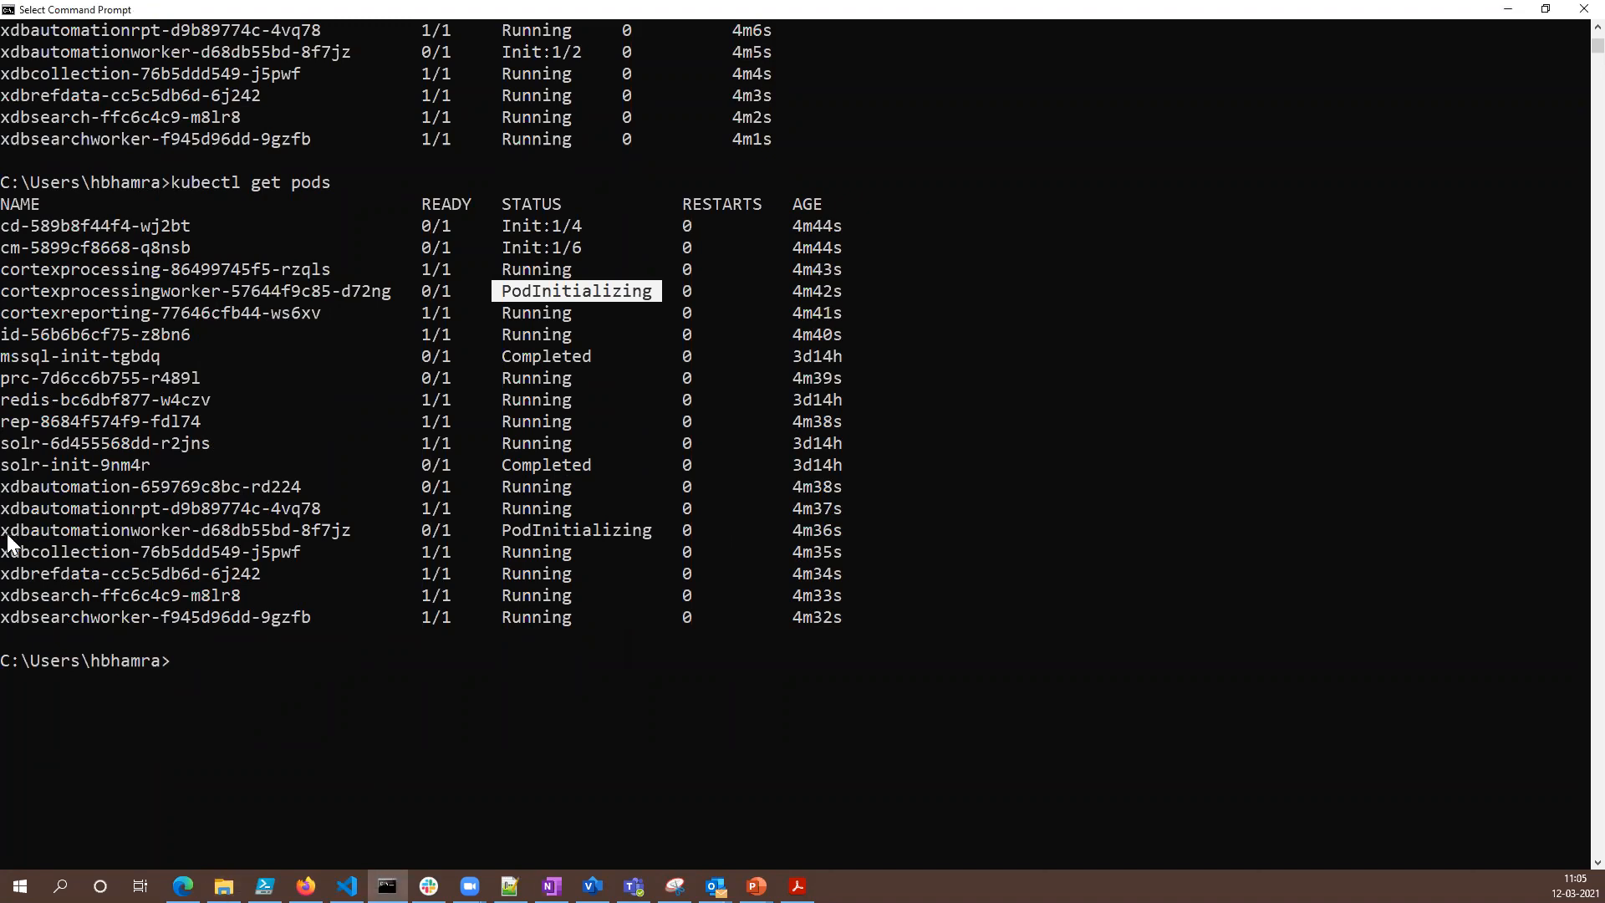
# - Copy the xdbautomationworker-d68db55bd-8f7jz pod's name from the list and describe it with kubectl describe pods
pyautogui.moveTo(3, 533); pyautogui.dragTo(344, 530)
pyautogui.hotkey('ctrl', 'c')
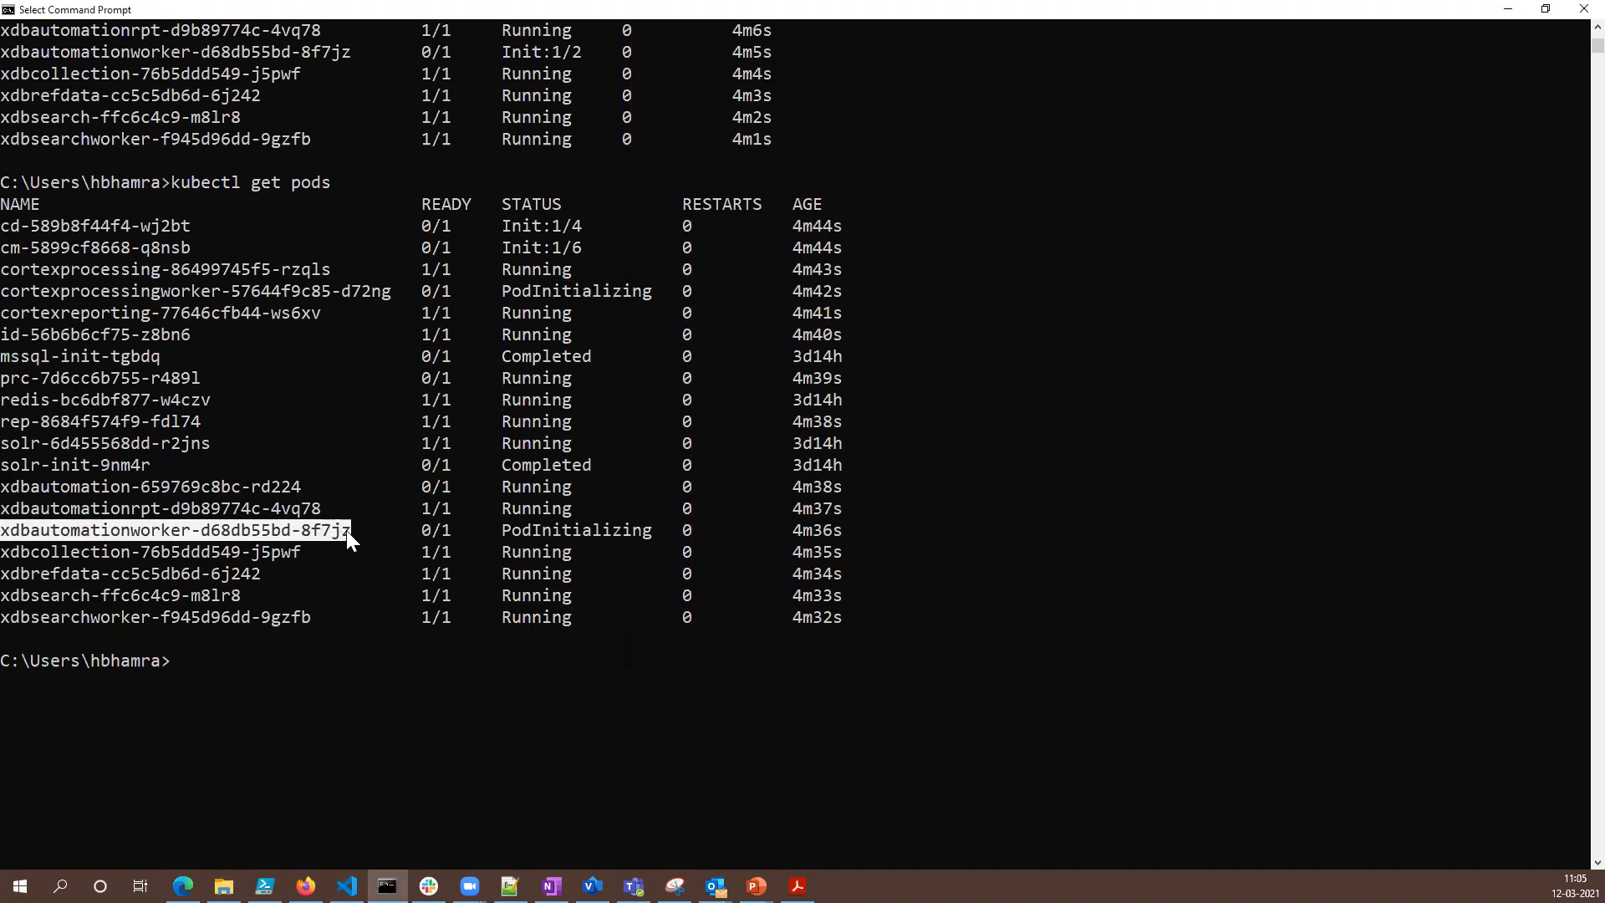
pyautogui.rightClick(346, 530)
pyautogui.write('kubc')
pyautogui.press('BackSpace')
pyautogui.write('ectl describe ')
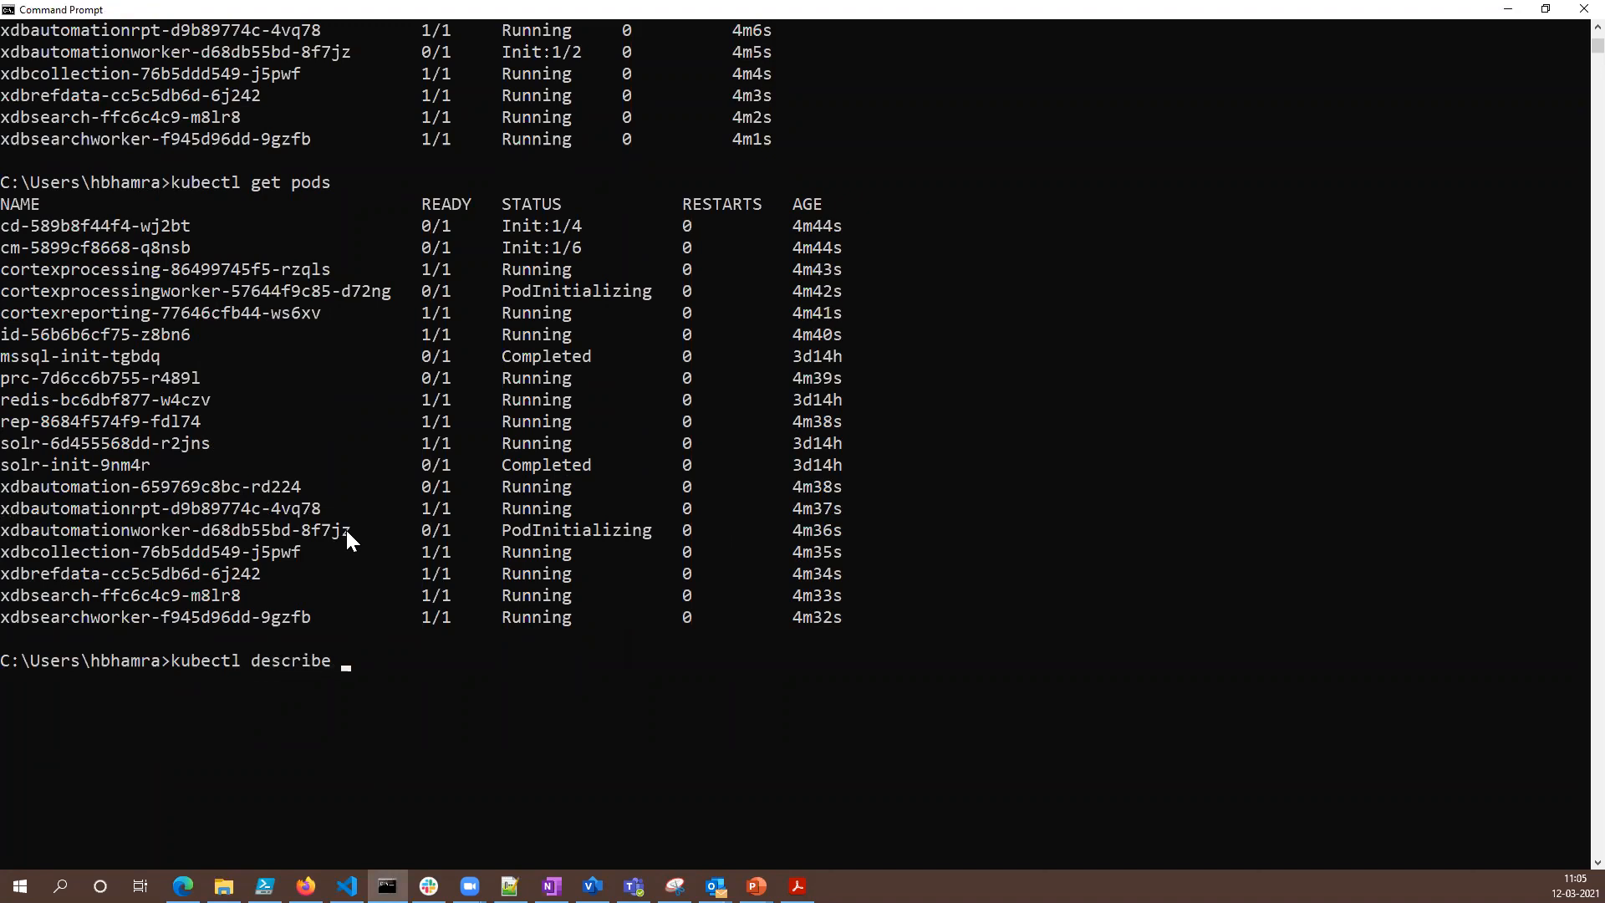
pyautogui.write('pods')
pyautogui.rightClick(346, 530)
pyautogui.press('Return')
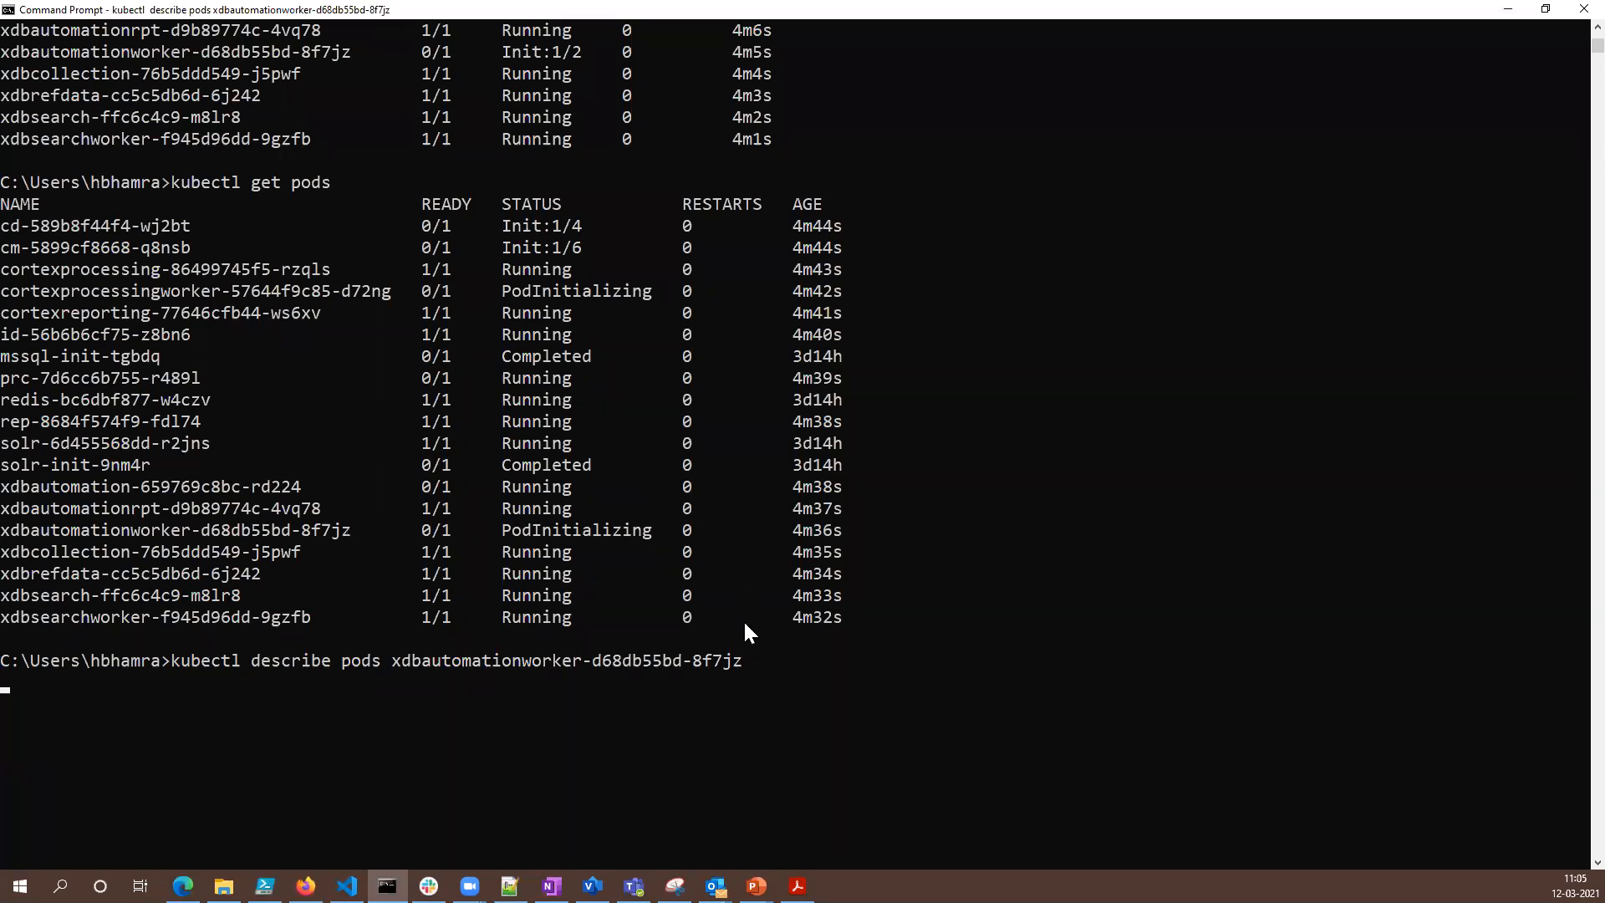
# - Highlight the last container-started event in the pod description and the xdbautomationworker pod's status in the pod list above it
pyautogui.moveTo(582, 682); pyautogui.dragTo(1091, 681)
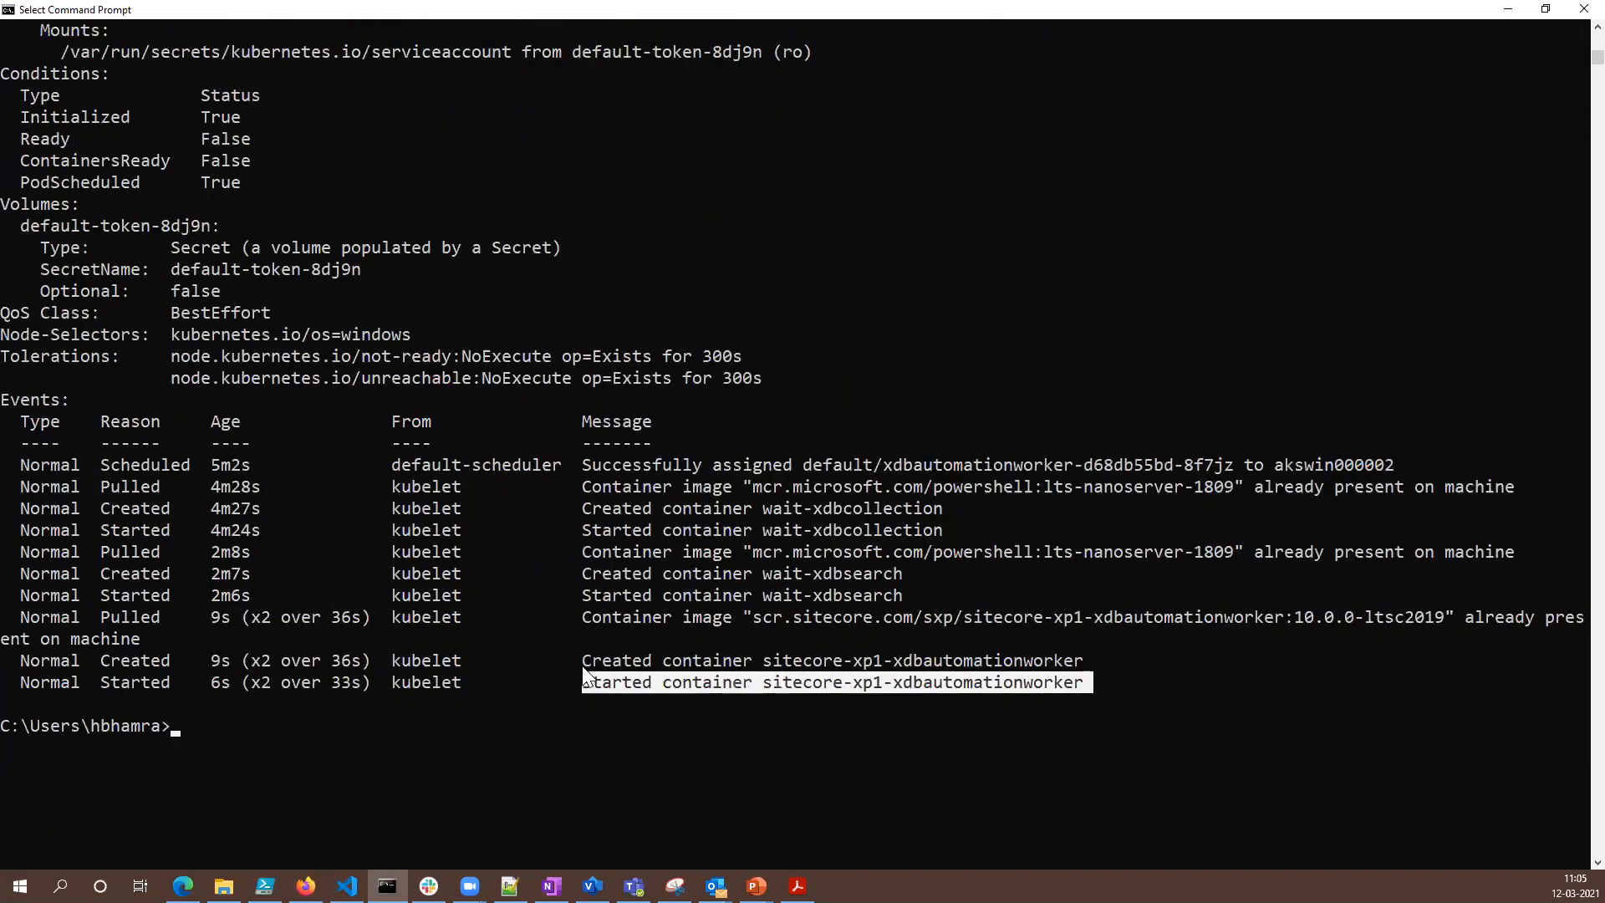
pyautogui.scroll(10, 582, 676)
pyautogui.scroll(20, 579, 664)
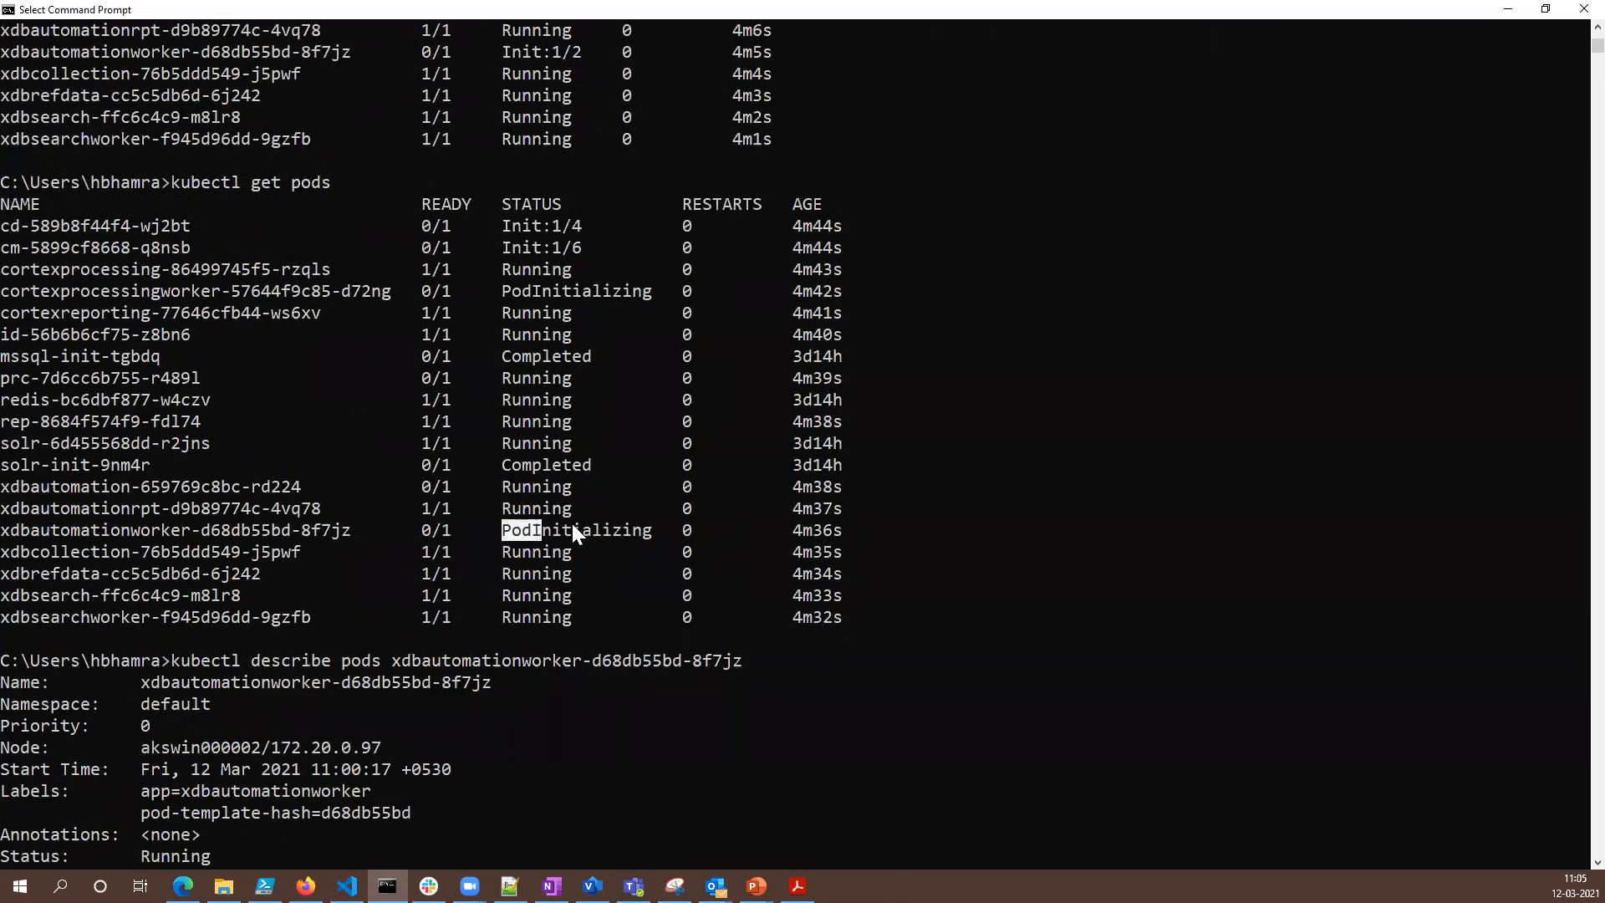
pyautogui.scroll(-20, 610, 543)
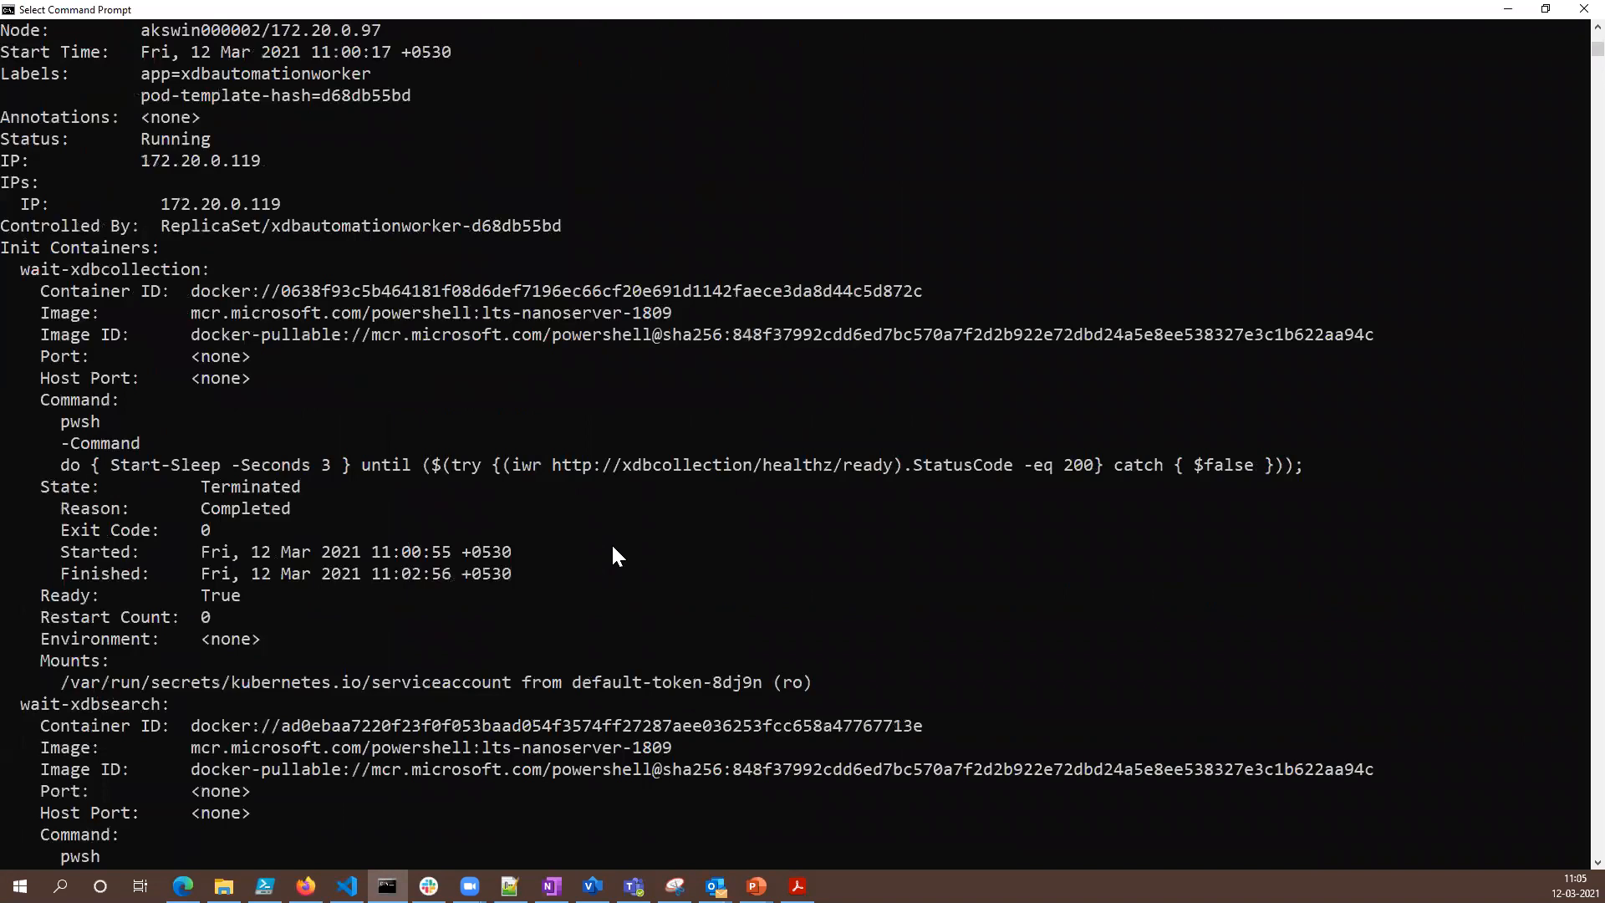
pyautogui.scroll(-15, 610, 542)
# - Run kubectl get pods again and highlight the xdbautomationworker row in the new list
pyautogui.write('kubectl get pods')
pyautogui.press('Return')
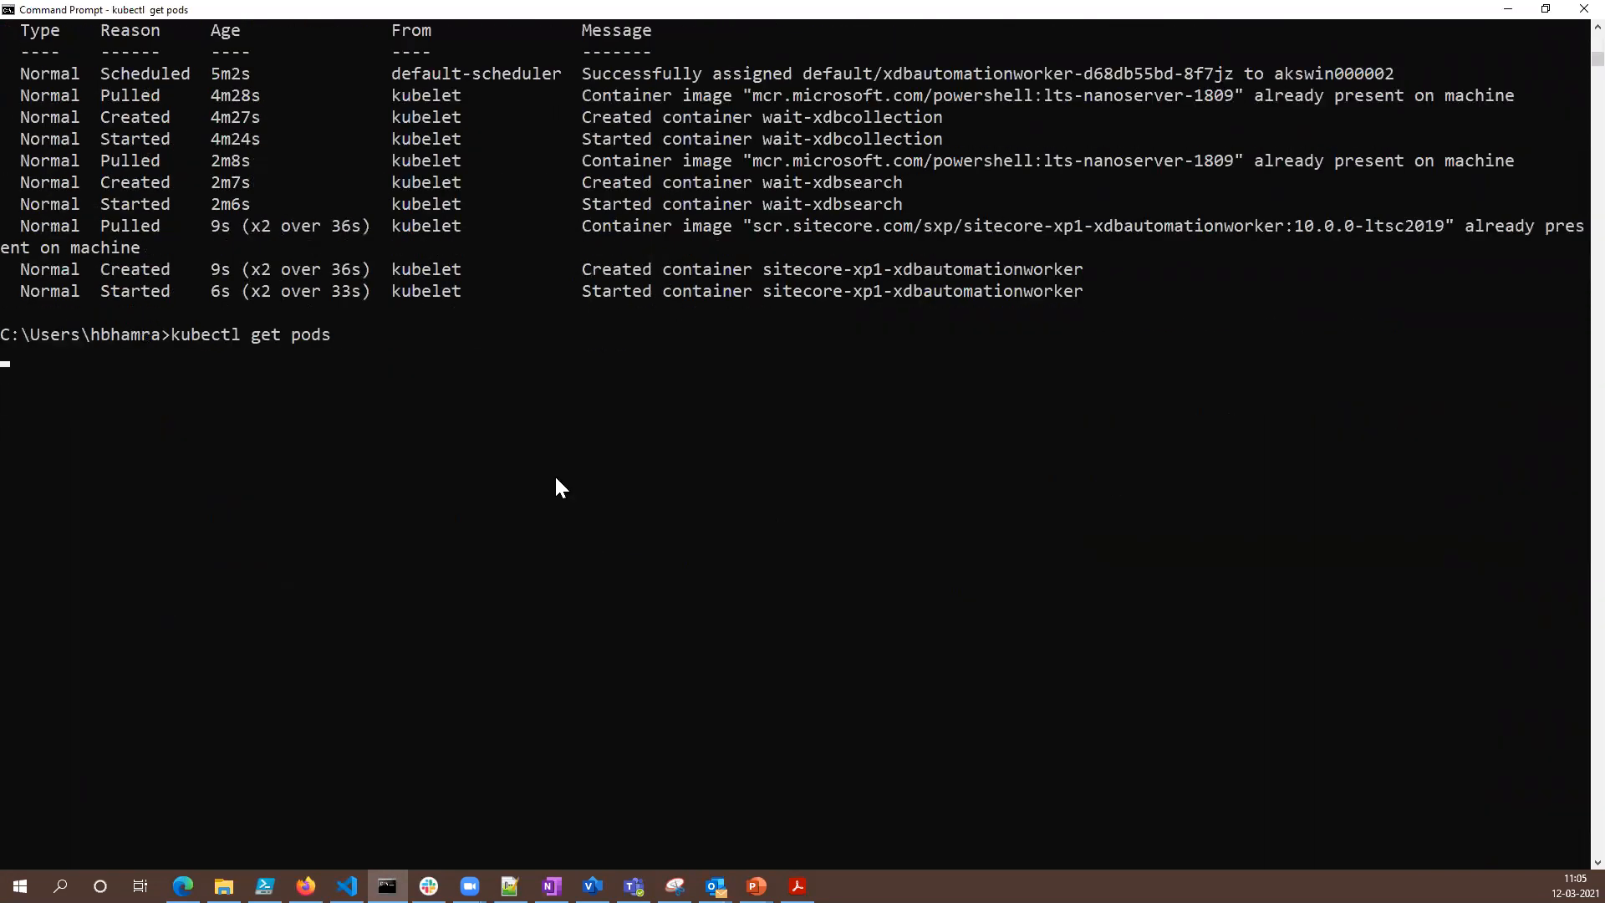
pyautogui.moveTo(163, 680); pyautogui.dragTo(387, 679)
pyautogui.click(516, 661)
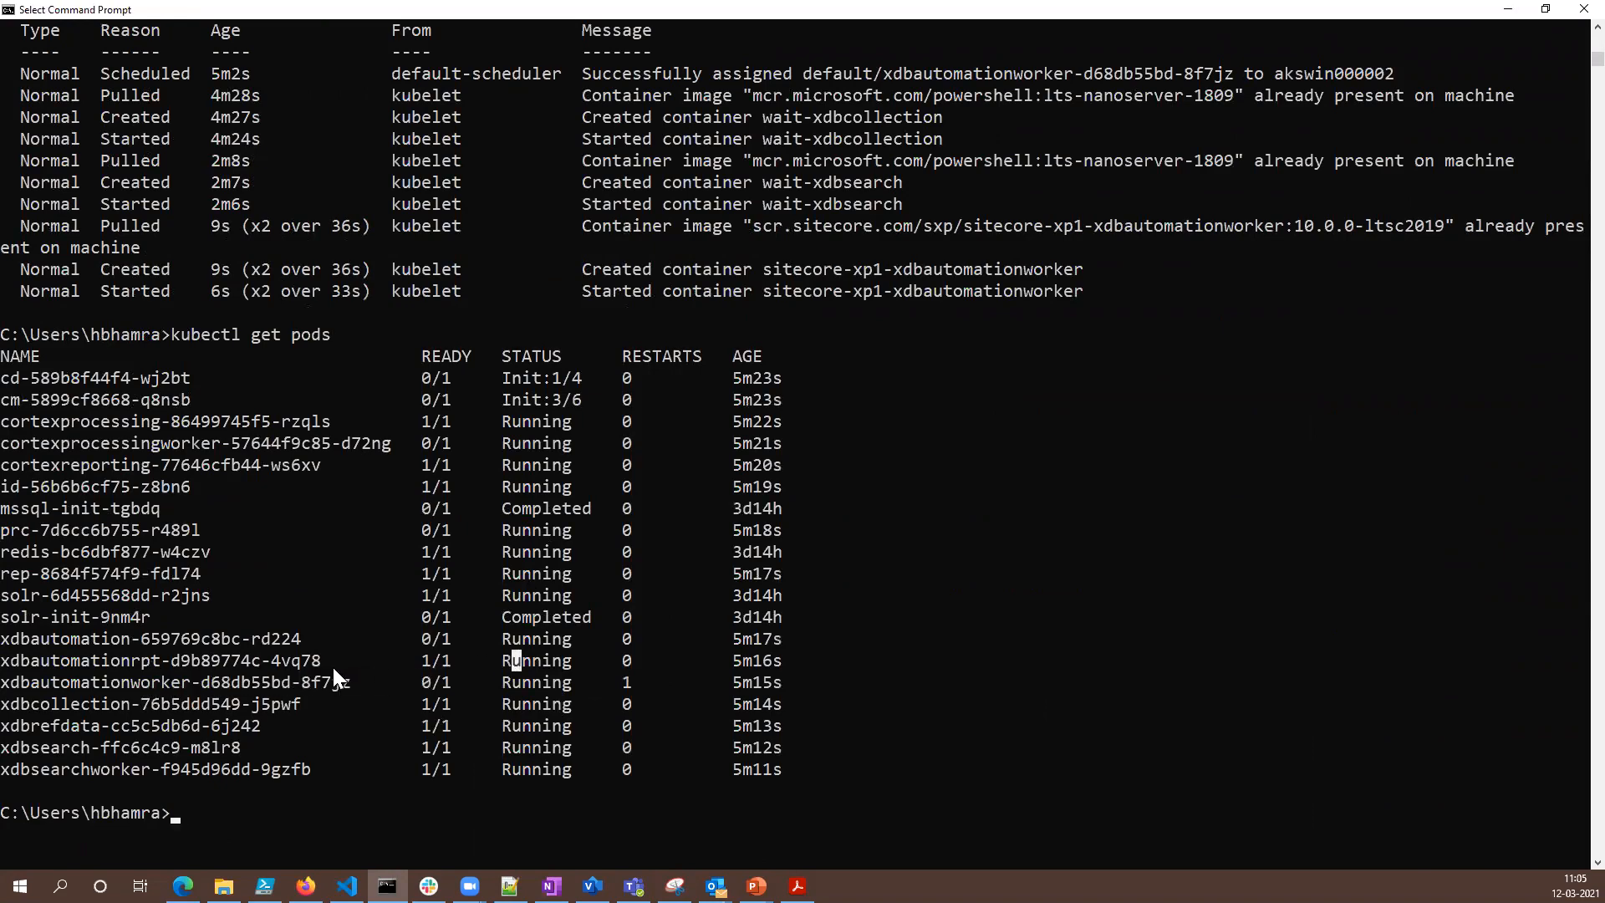
# - Compare the xdbautomationworker pod in the earlier and latest pod lists, highlighting its name, running status and restart count
pyautogui.scroll(20, 343, 667)
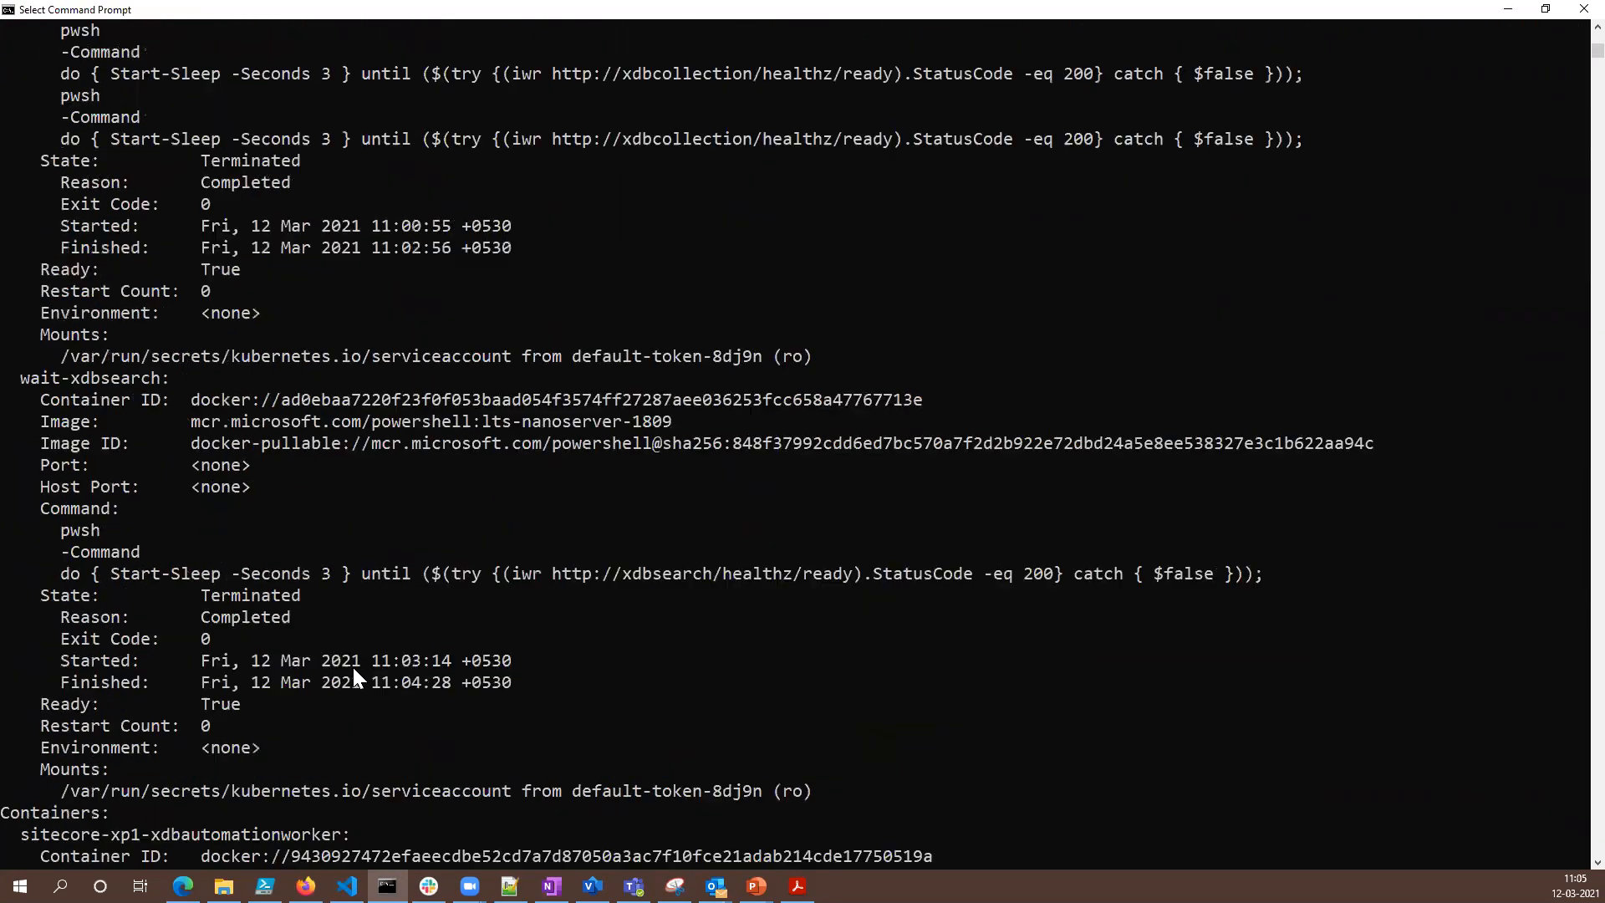
pyautogui.scroll(20, 352, 664)
pyautogui.click(8, 465)
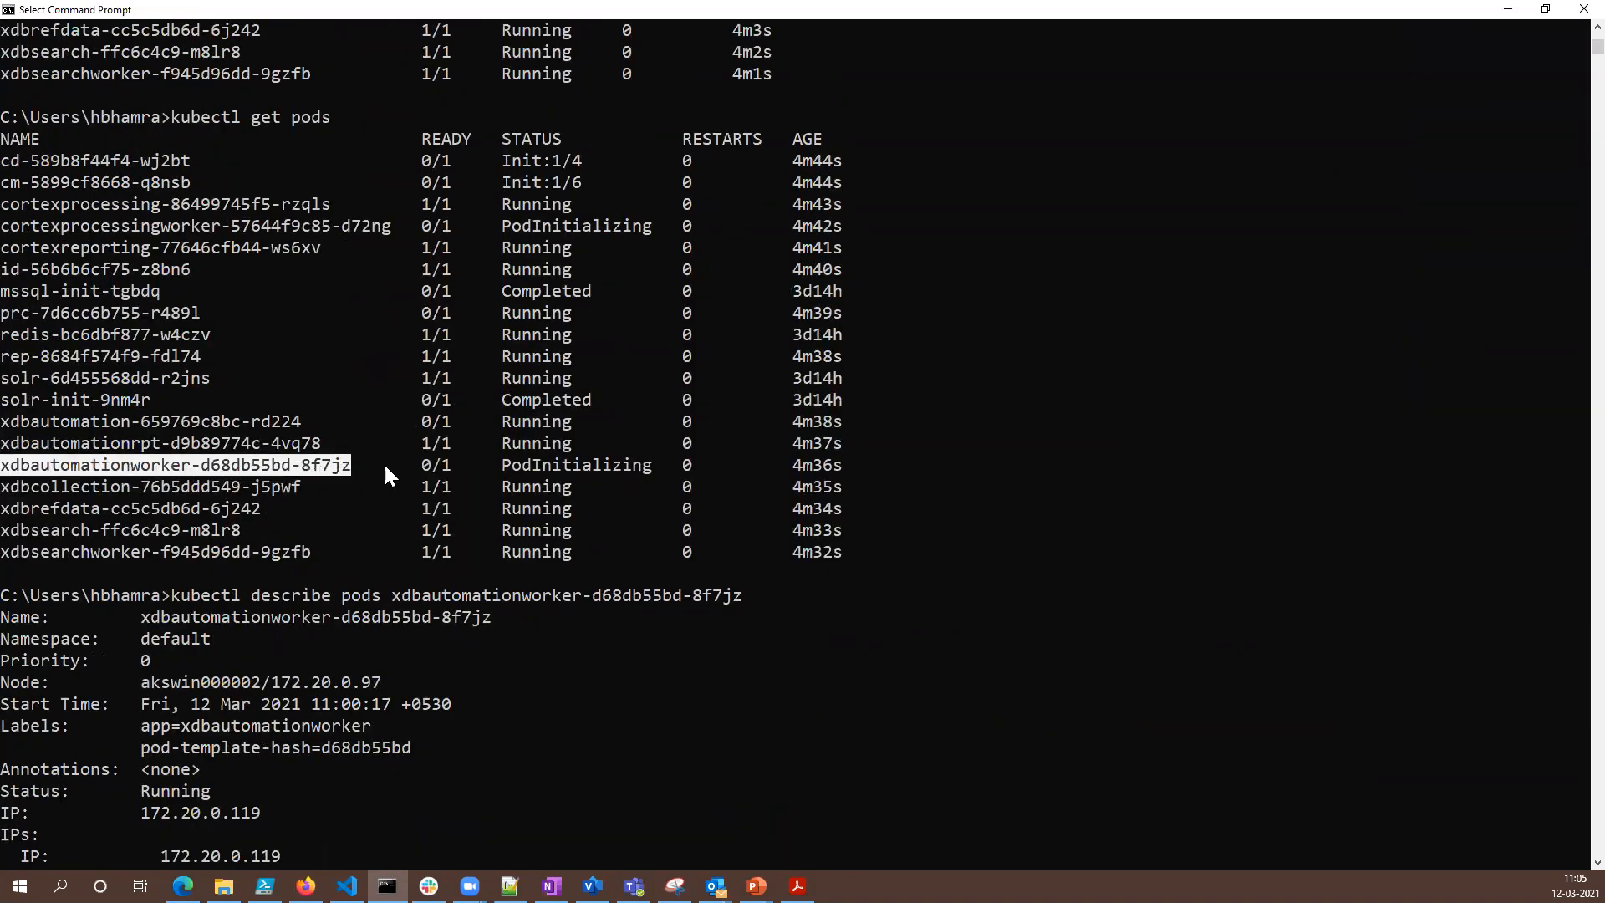
pyautogui.scroll(-20, 542, 531)
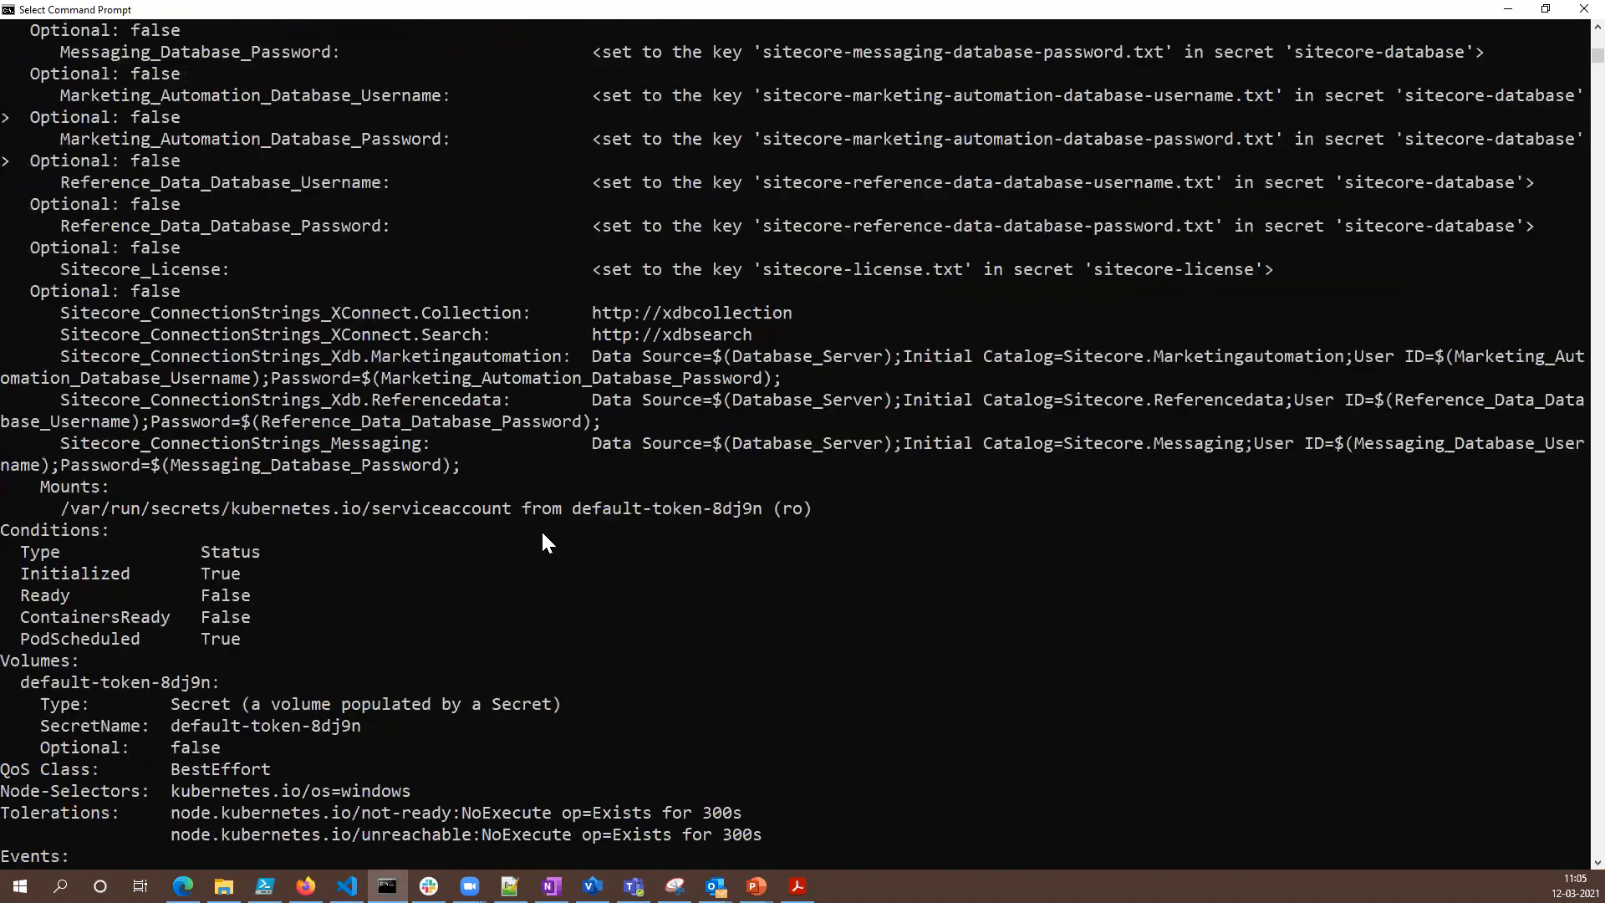
pyautogui.scroll(-11, 543, 537)
pyautogui.scroll(-5, 124, 517)
pyautogui.moveTo(92, 487); pyautogui.dragTo(560, 488)
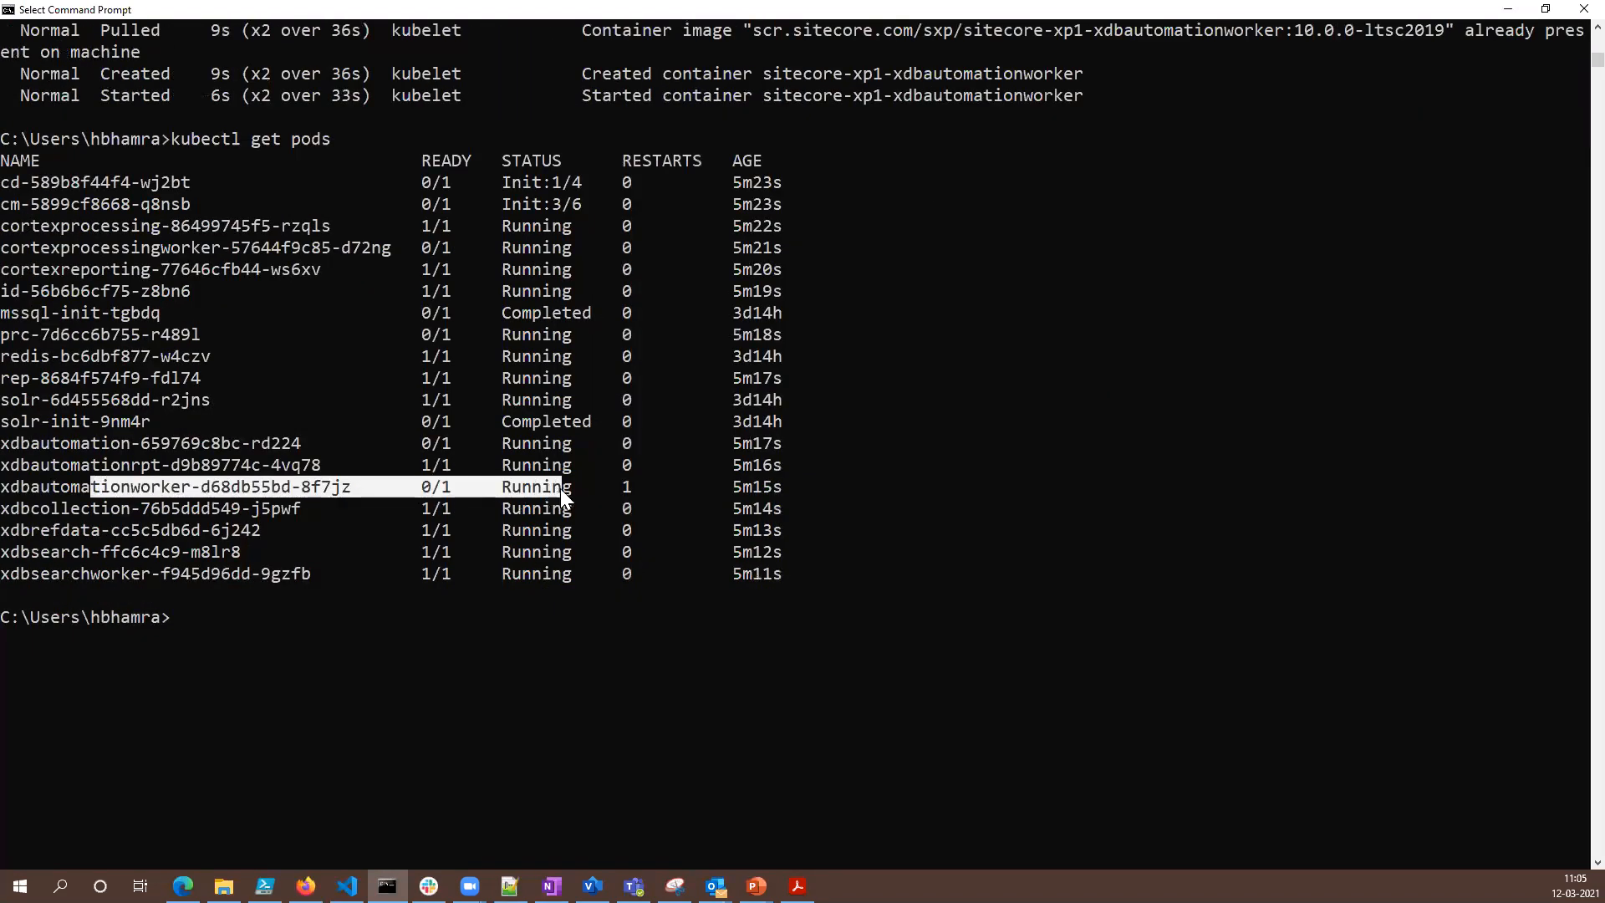
pyautogui.click(623, 487)
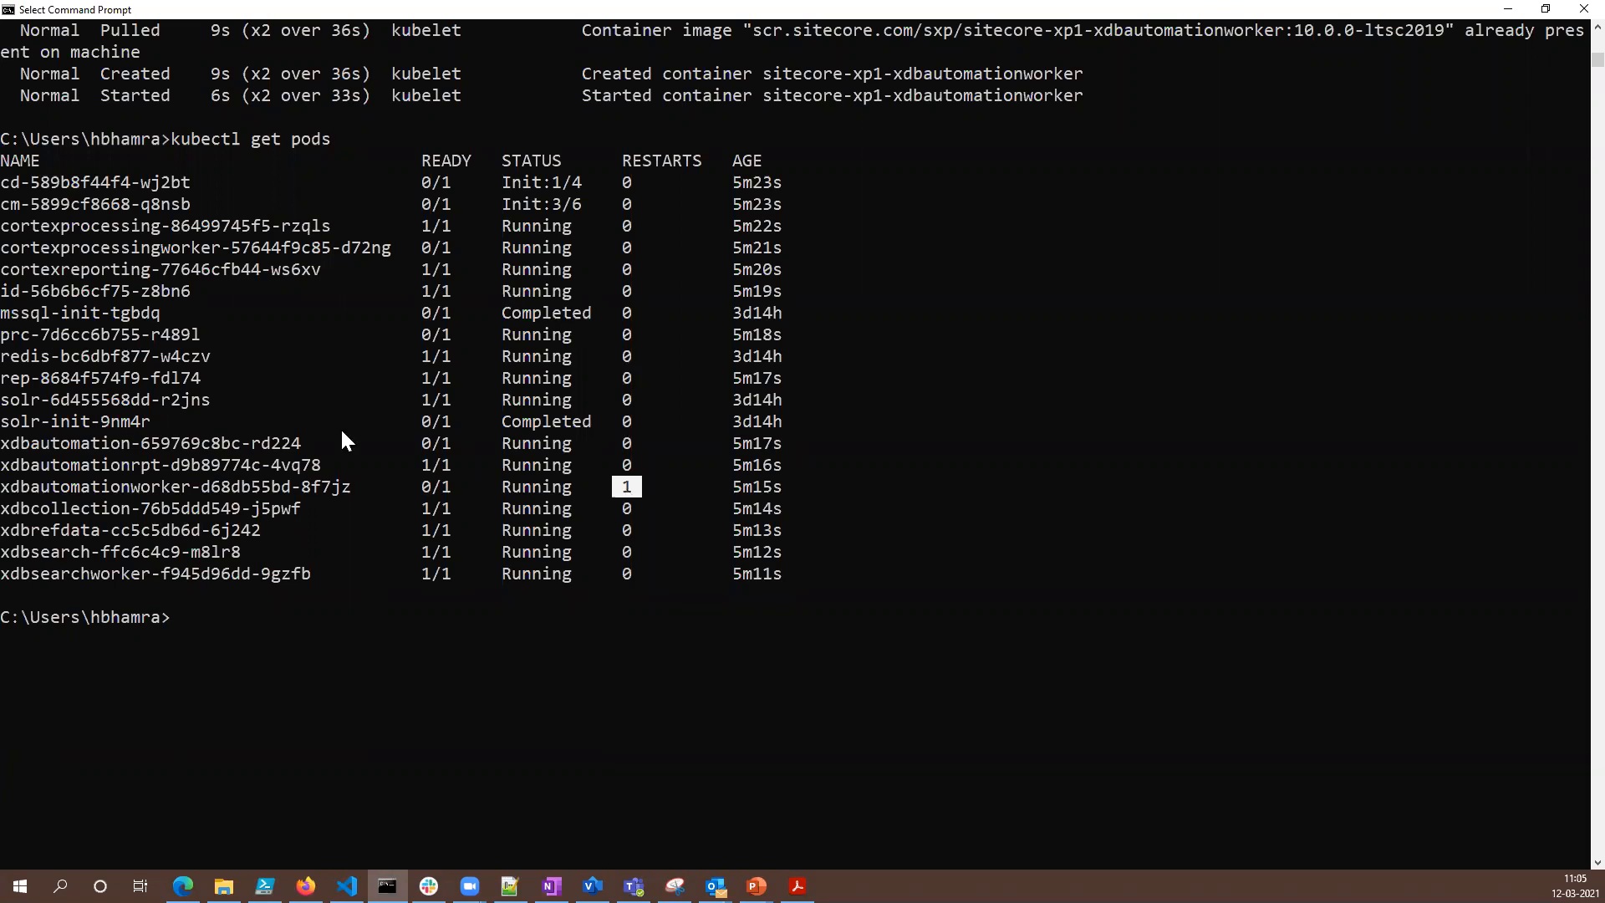
# - Highlight the cd and cm pods' rows up to their init statuses in the latest pod list
pyautogui.moveTo(5, 184); pyautogui.dragTo(582, 206)
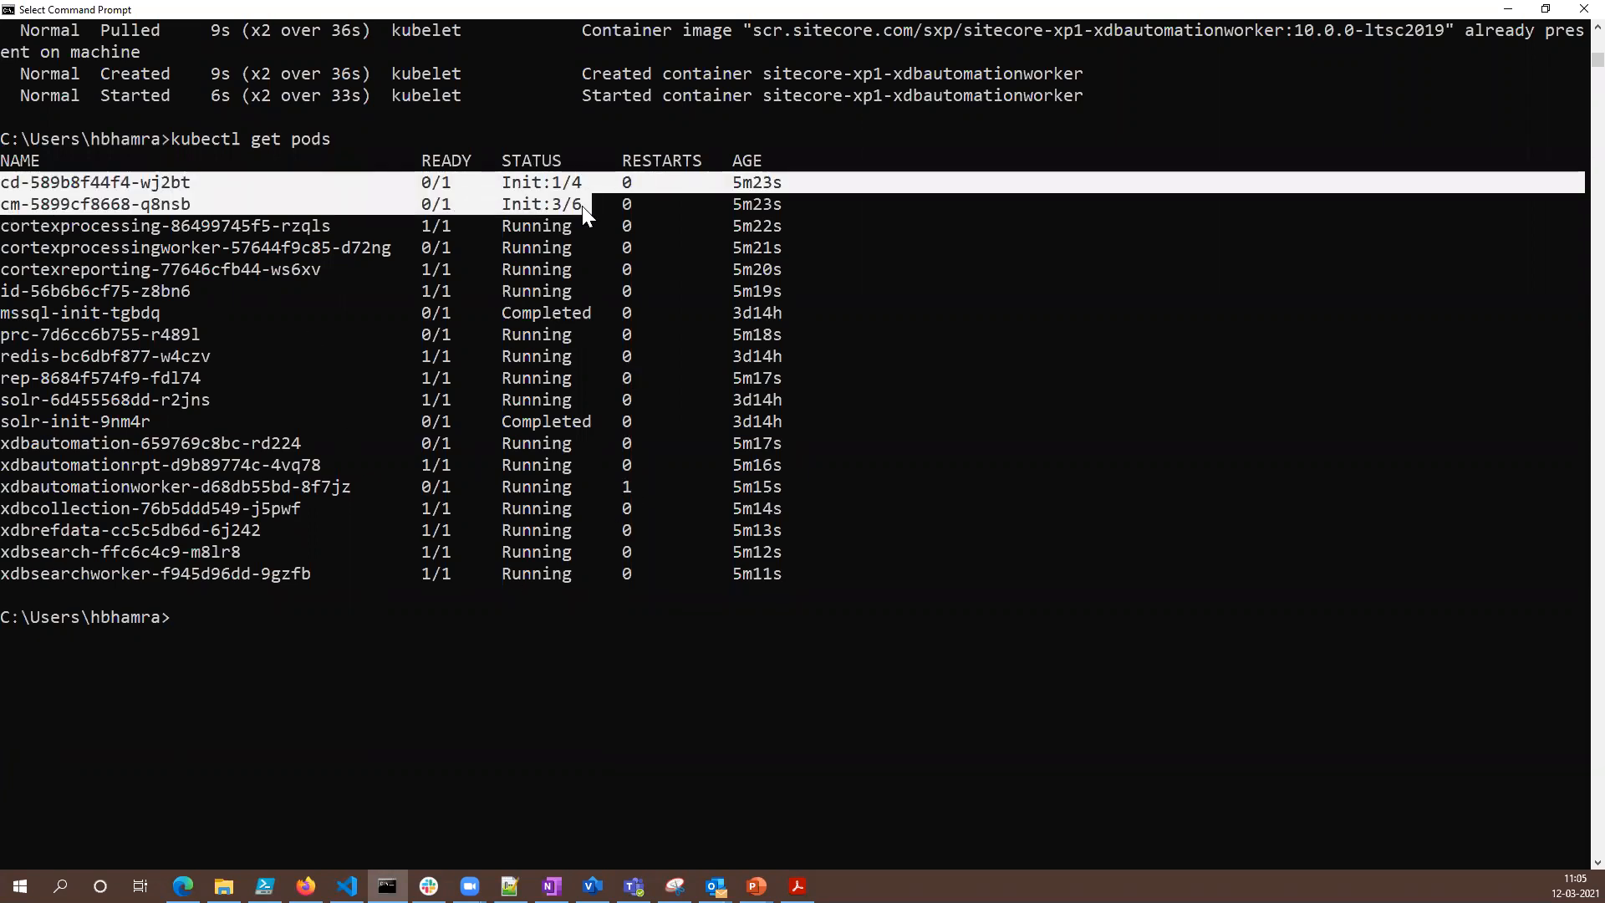
pyautogui.click(537, 205)
pyautogui.moveTo(3, 183); pyautogui.dragTo(600, 214)
# - Switch to Firefox, refresh the prod-pri-appgw application gateway overview and show its backend pools
pyautogui.click(306, 886)
pyautogui.click(346, 189)
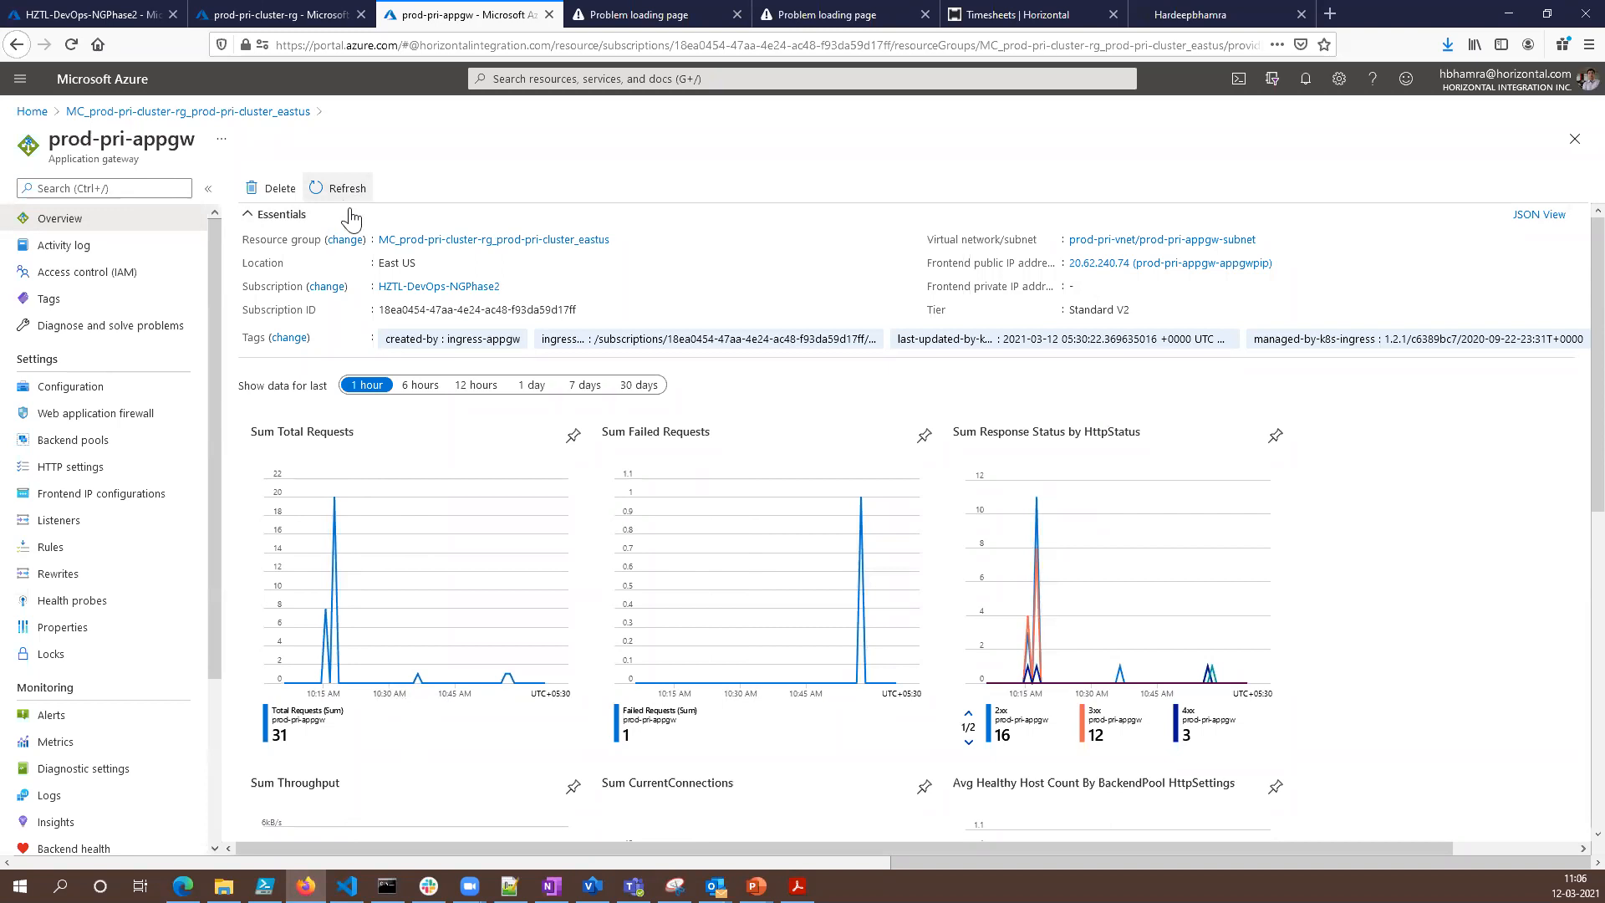
pyautogui.click(108, 442)
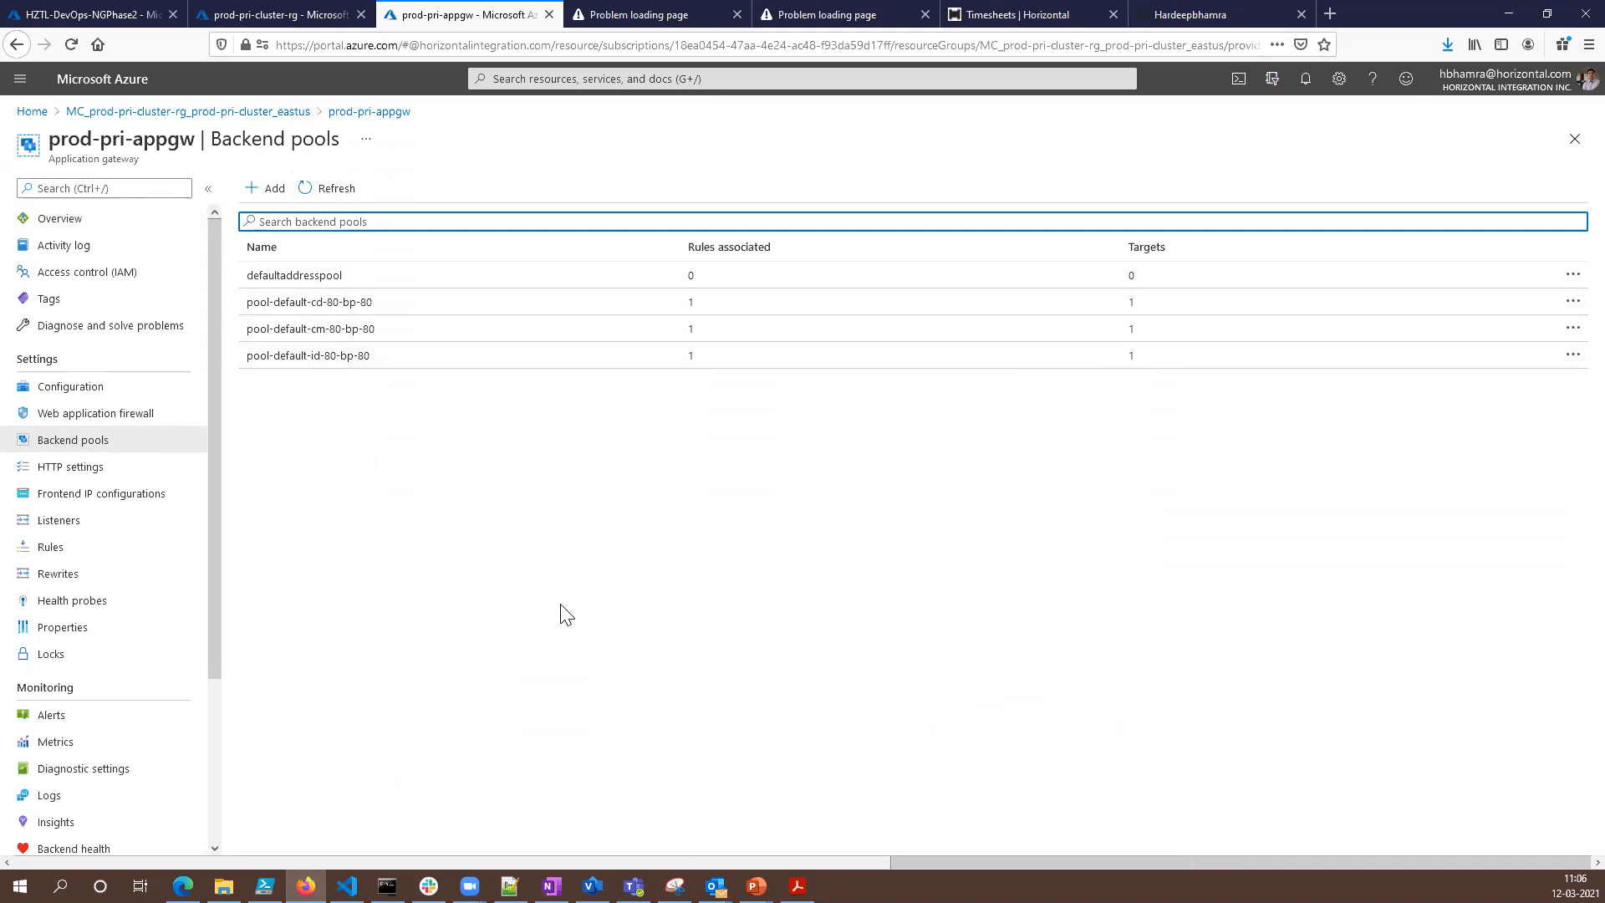
# - Show the gateway's backend health, highlight the cd and cm backend servers, and return to Command Prompt
pyautogui.scroll(-2, 179, 728)
pyautogui.click(201, 691)
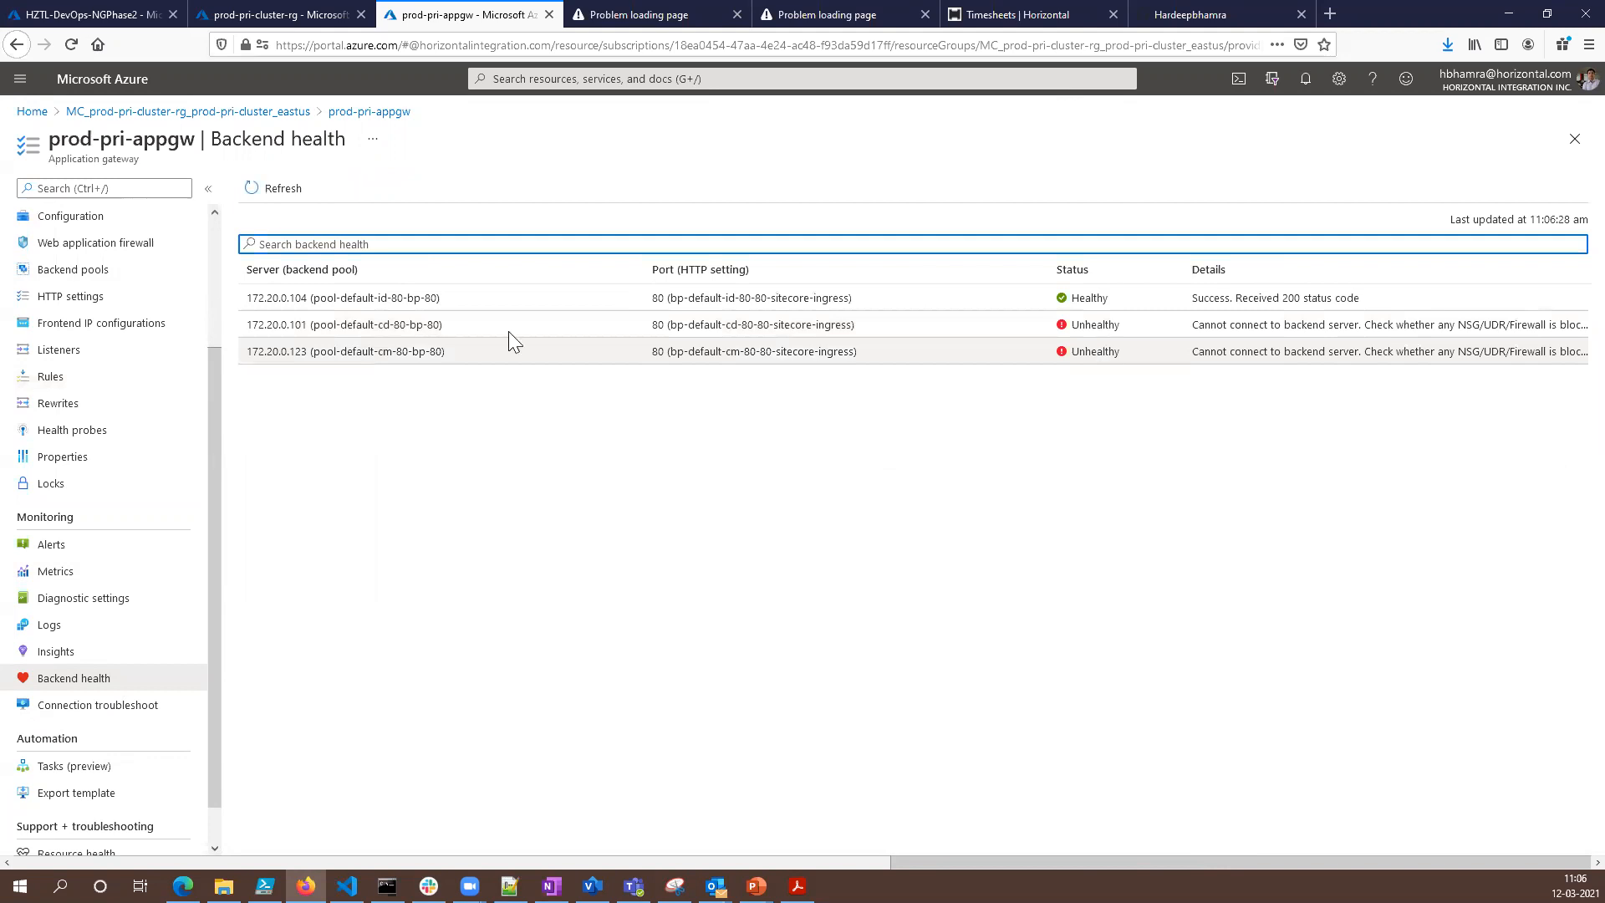
pyautogui.moveTo(370, 345); pyautogui.dragTo(248, 326)
pyautogui.click(388, 886)
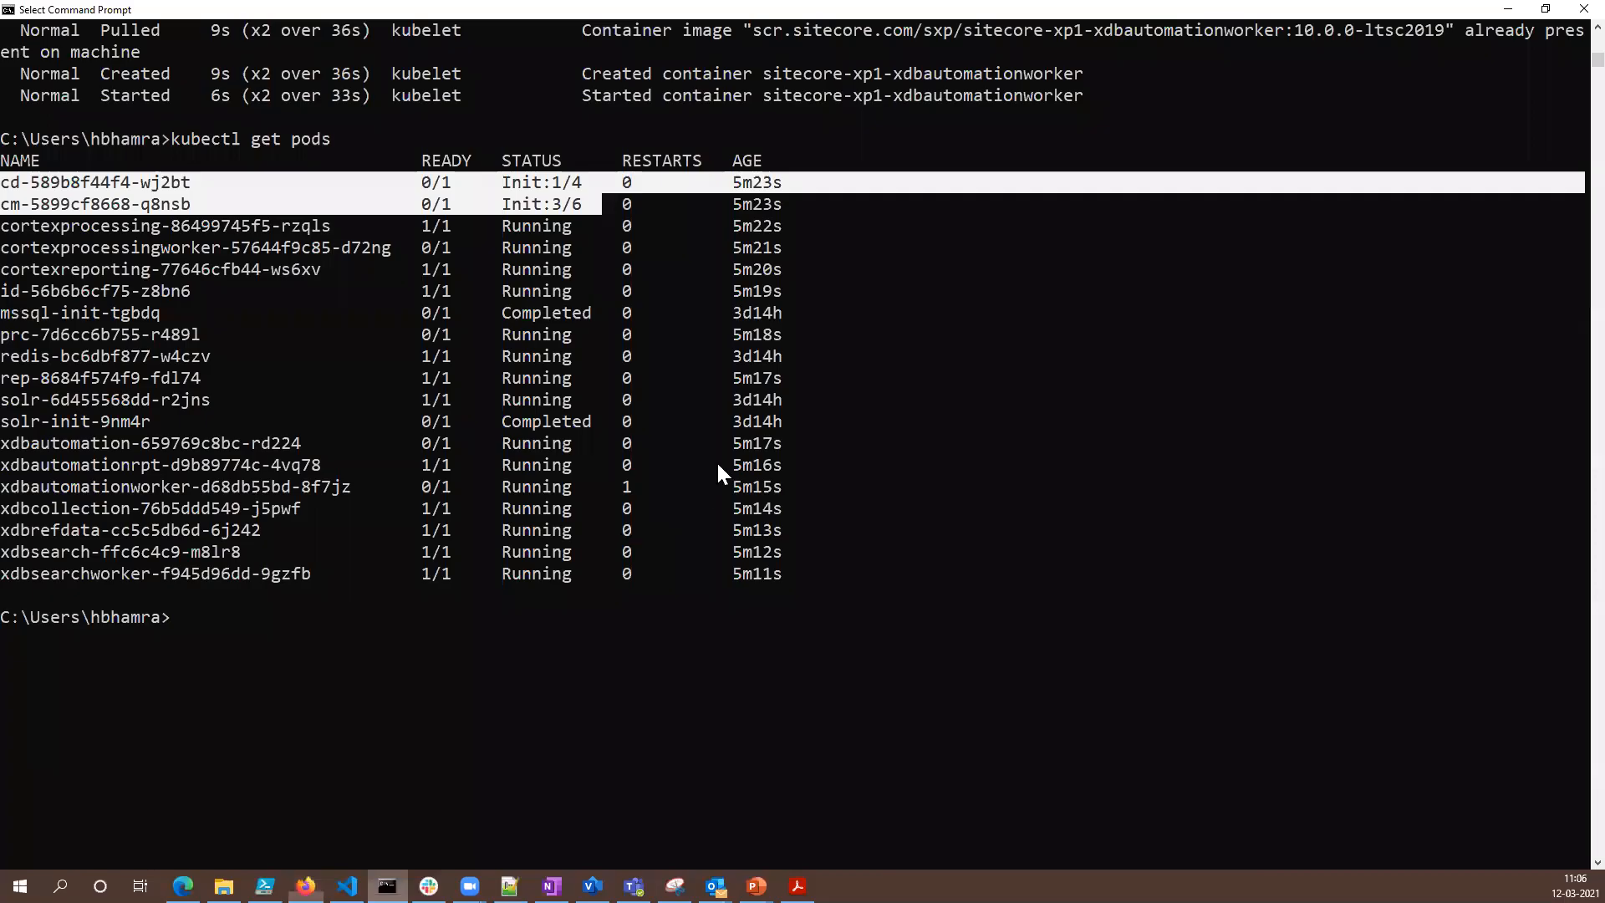
# - List the pods again with kubectl get pods and highlight the xdbautomationworker and cd pods' rows
pyautogui.press('Up')
pyautogui.press('Return')
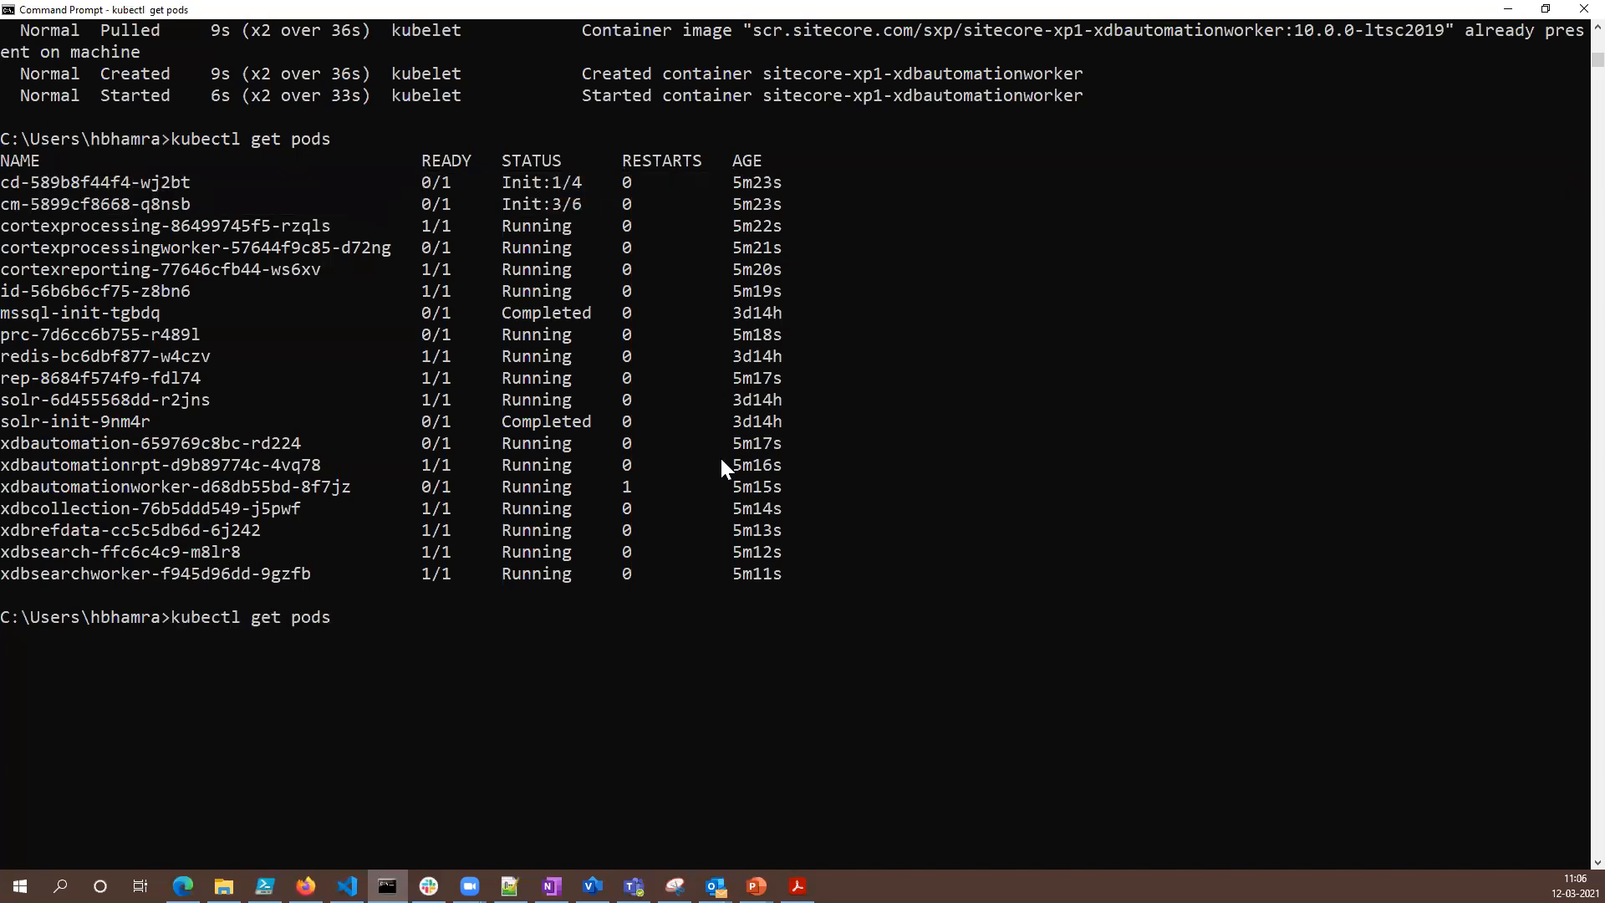
pyautogui.scroll(-2, 883, 503)
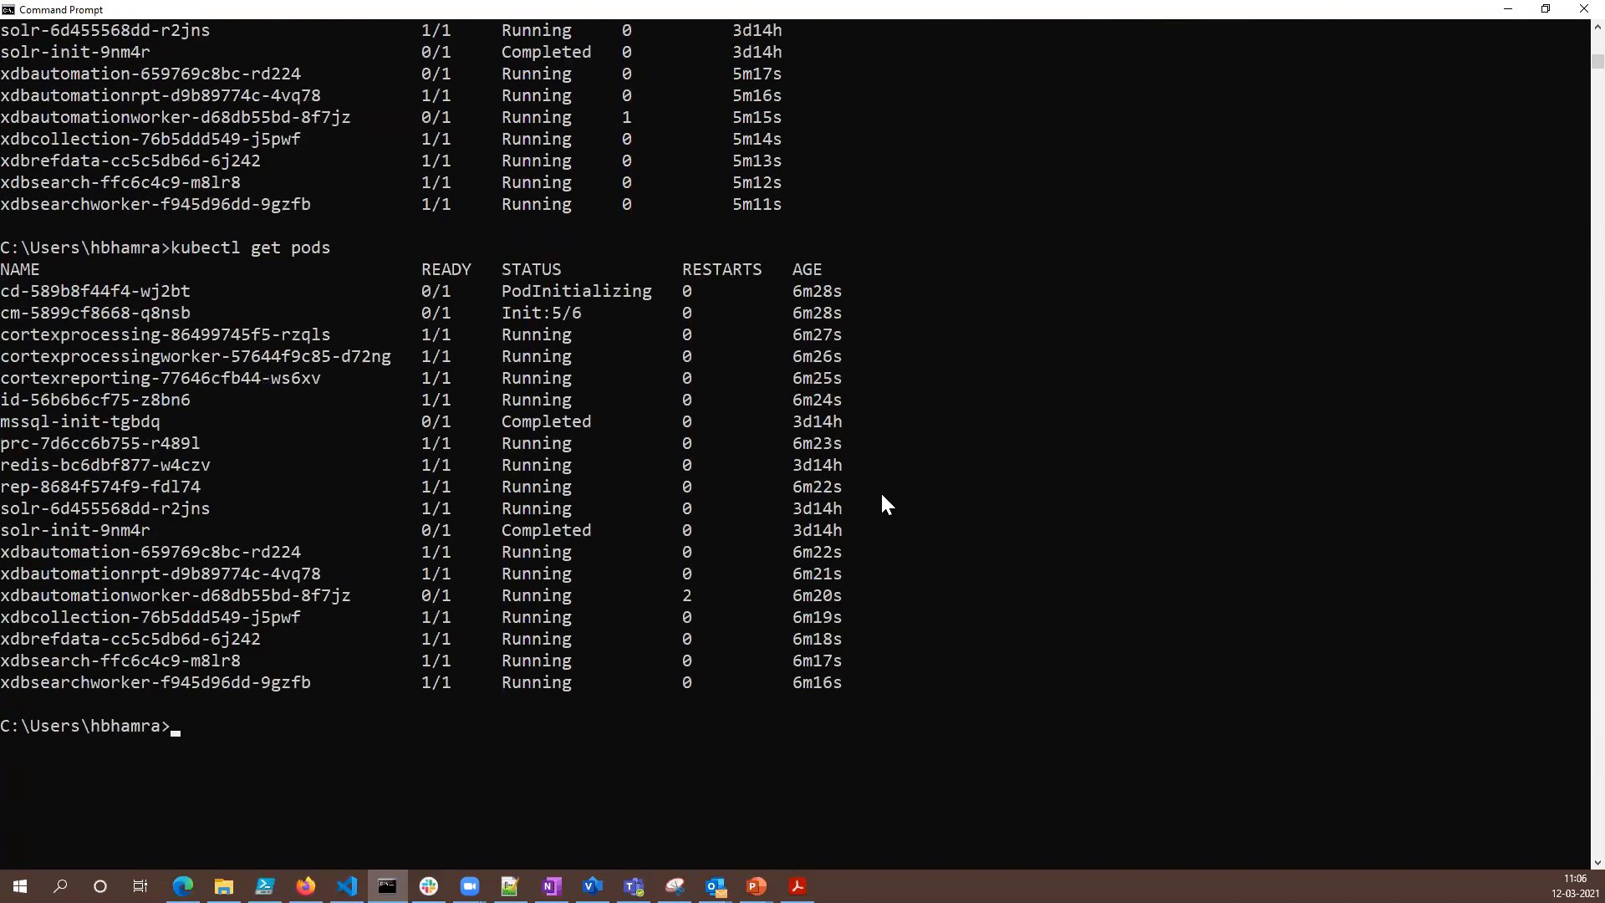
pyautogui.moveTo(687, 587); pyautogui.dragTo(115, 599)
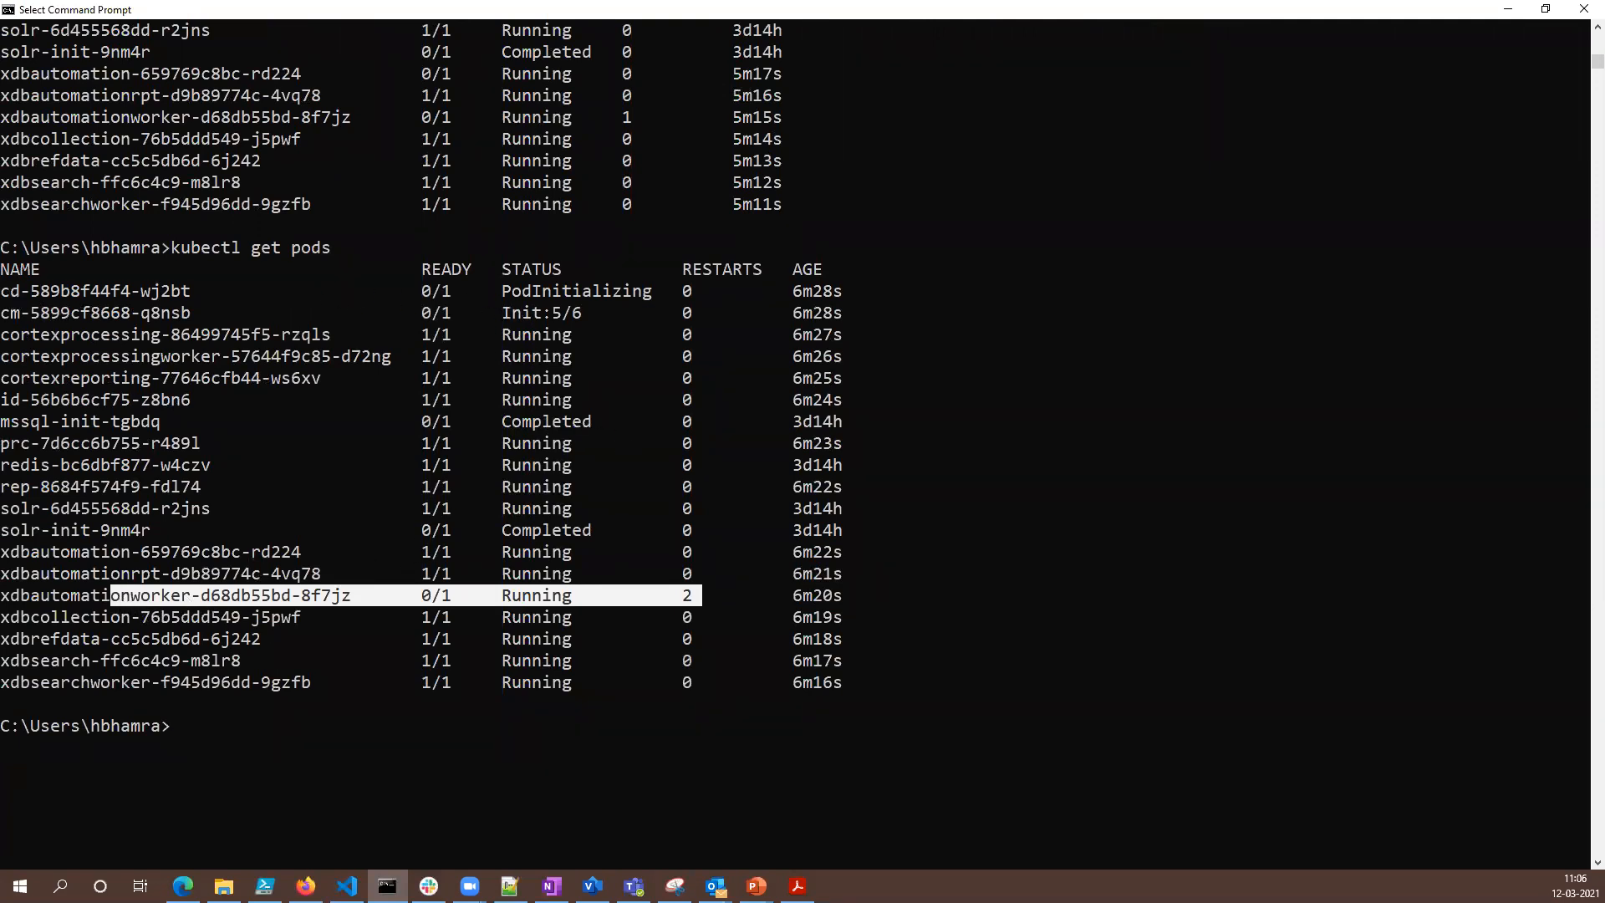
pyautogui.moveTo(2, 288); pyautogui.dragTo(645, 295)
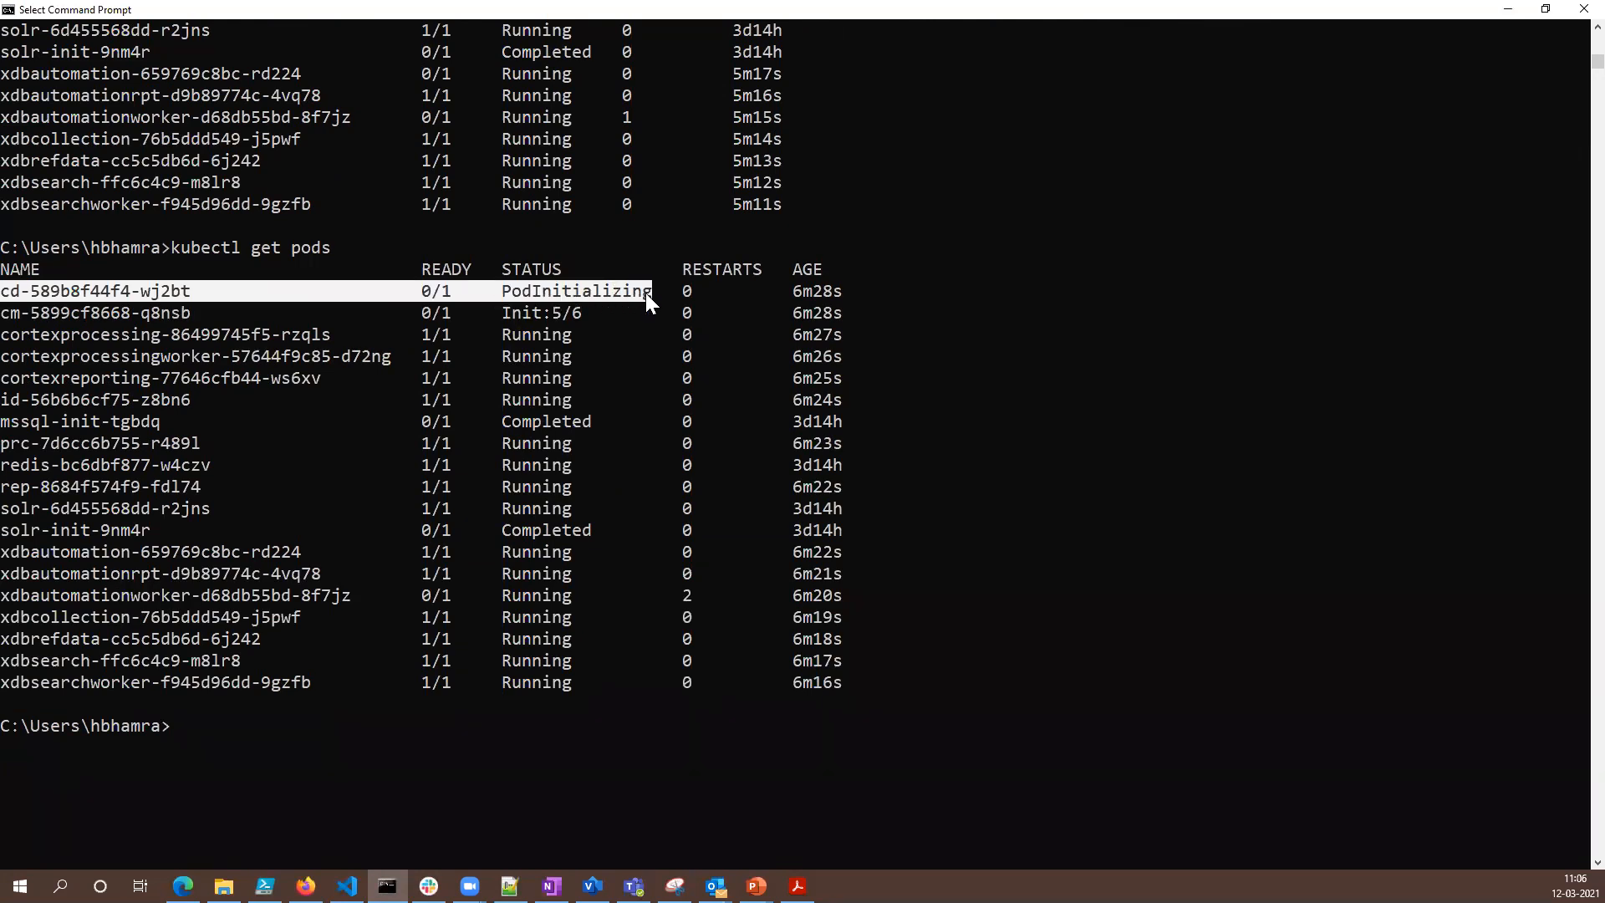
# - Highlight the mssql-init and solr-init pods' rows up to their statuses, plus the whole xdbautomationworker row
pyautogui.moveTo(594, 533); pyautogui.dragTo(504, 418)
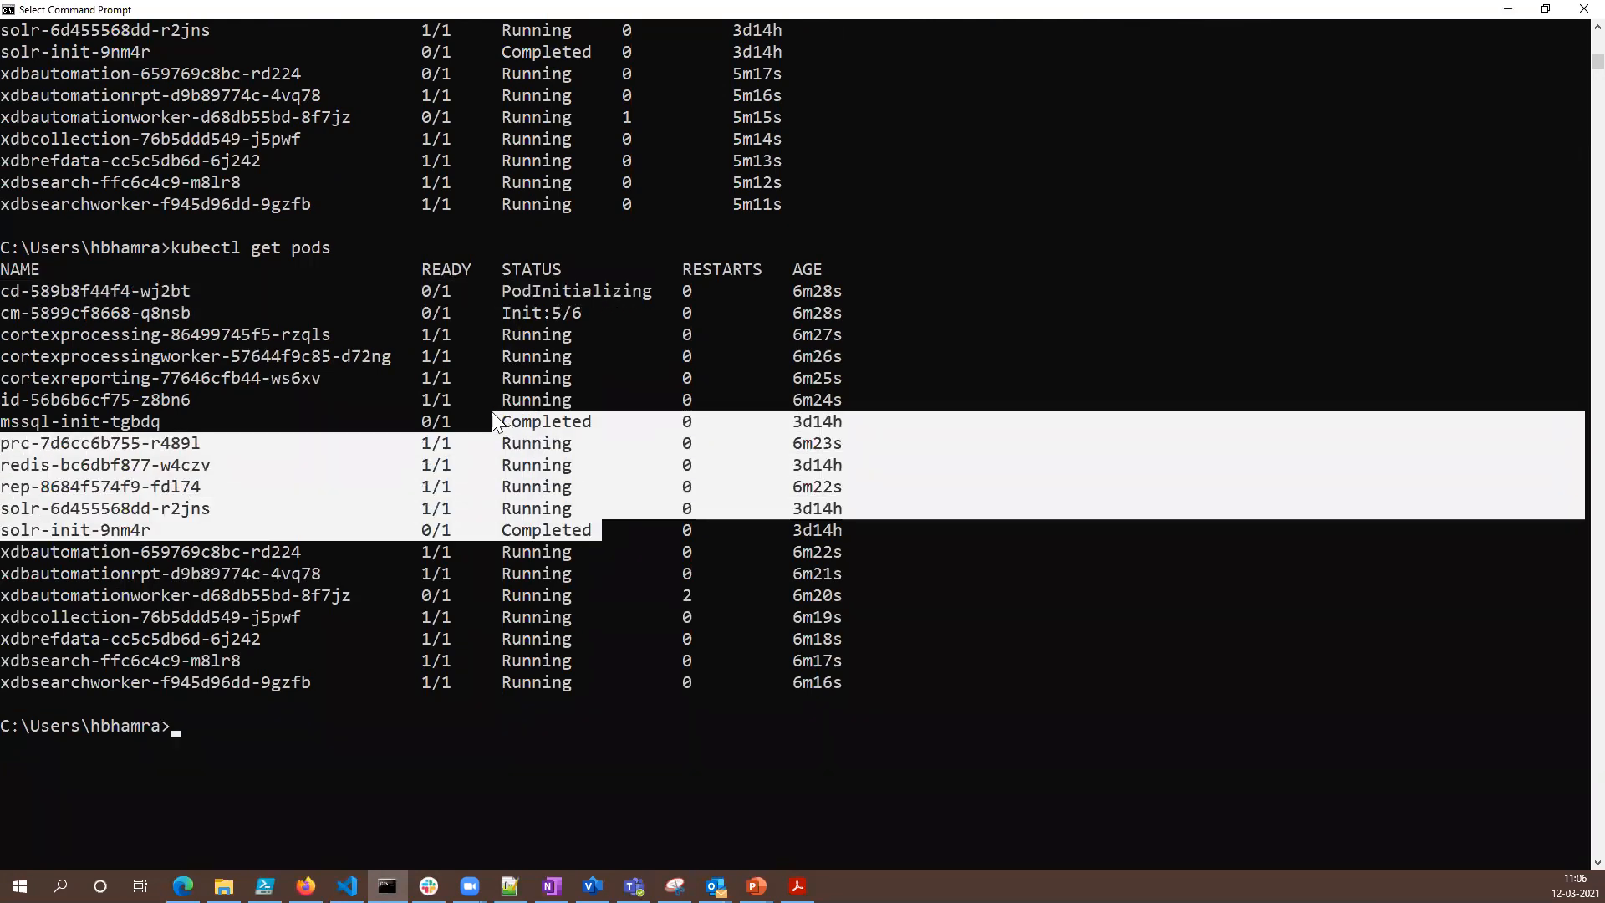
pyautogui.click(606, 595)
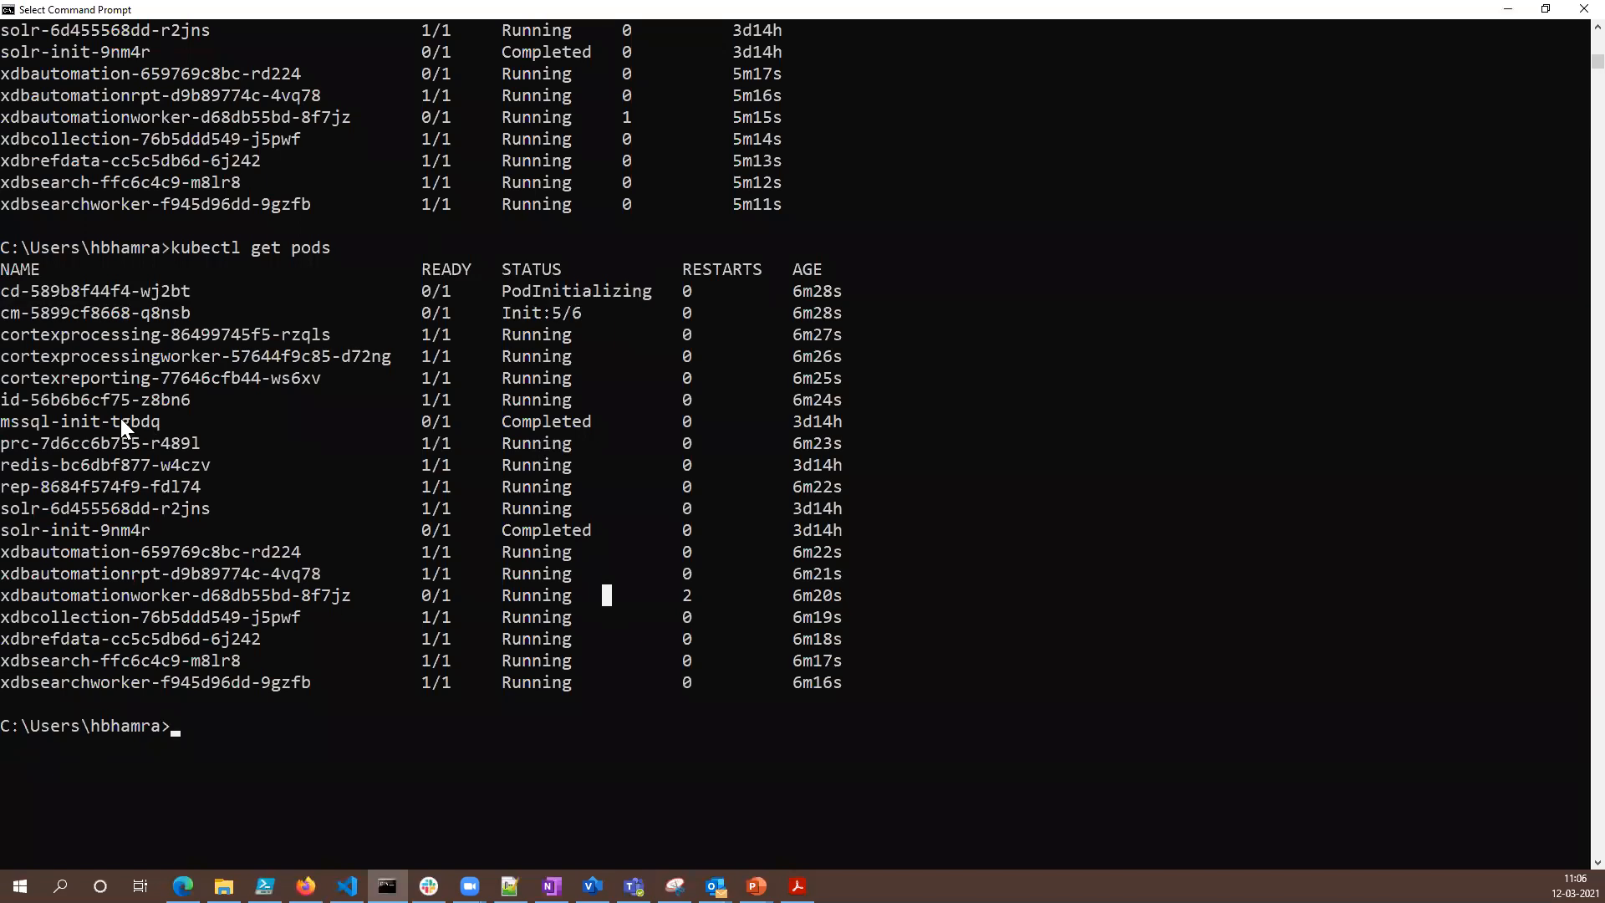
pyautogui.moveTo(120, 421); pyautogui.dragTo(489, 422)
pyautogui.moveTo(102, 530); pyautogui.dragTo(598, 530)
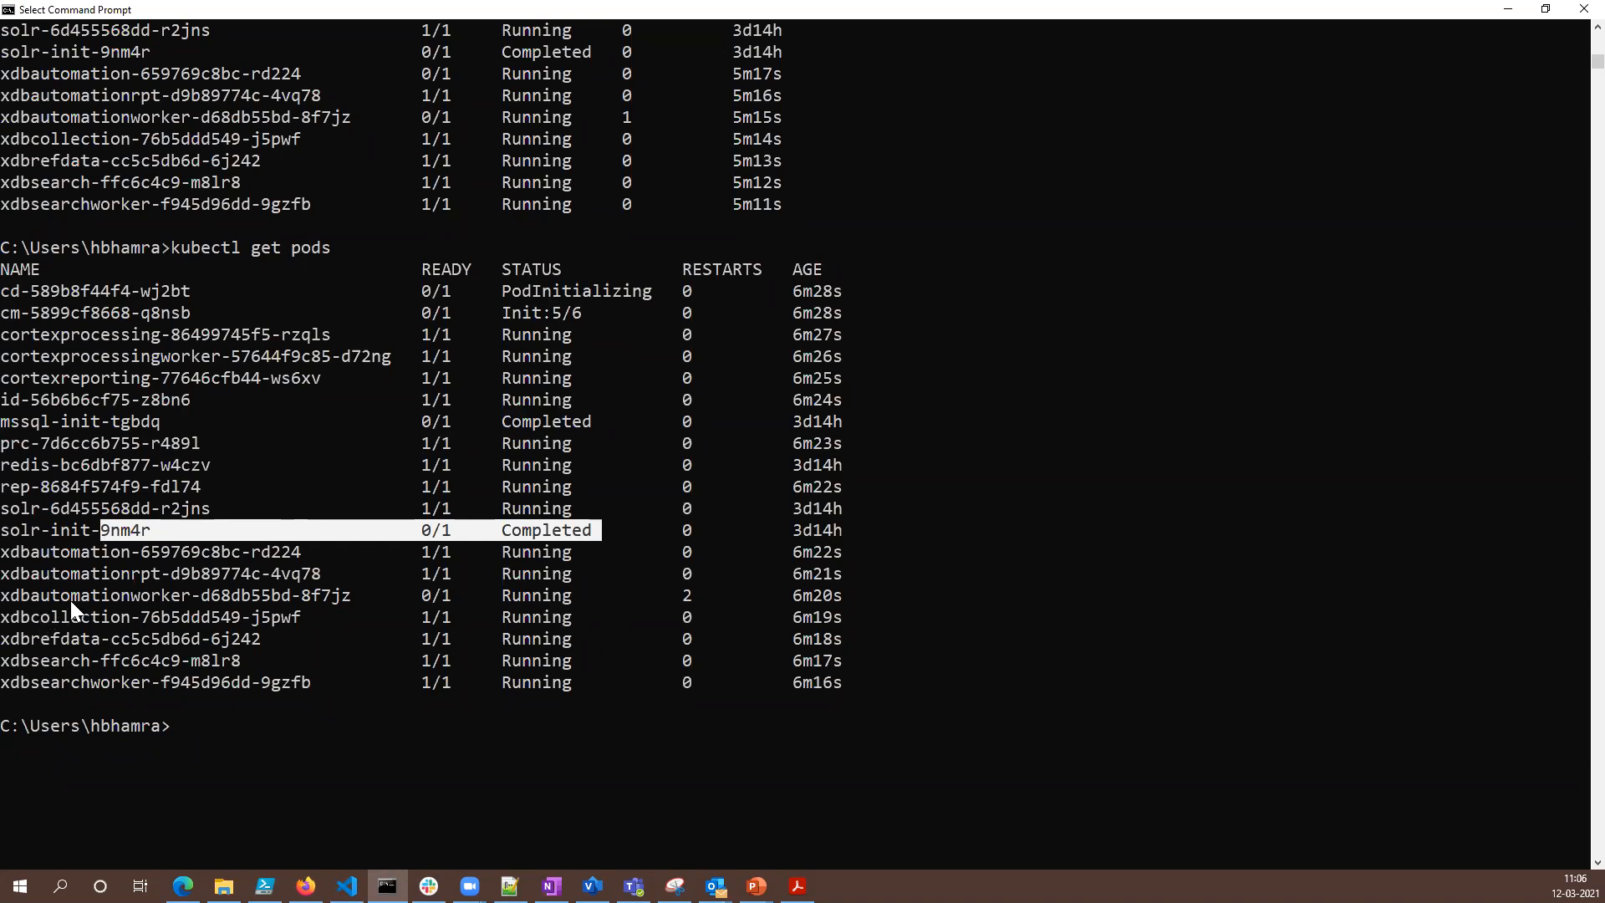
pyautogui.moveTo(2, 596); pyautogui.dragTo(811, 595)
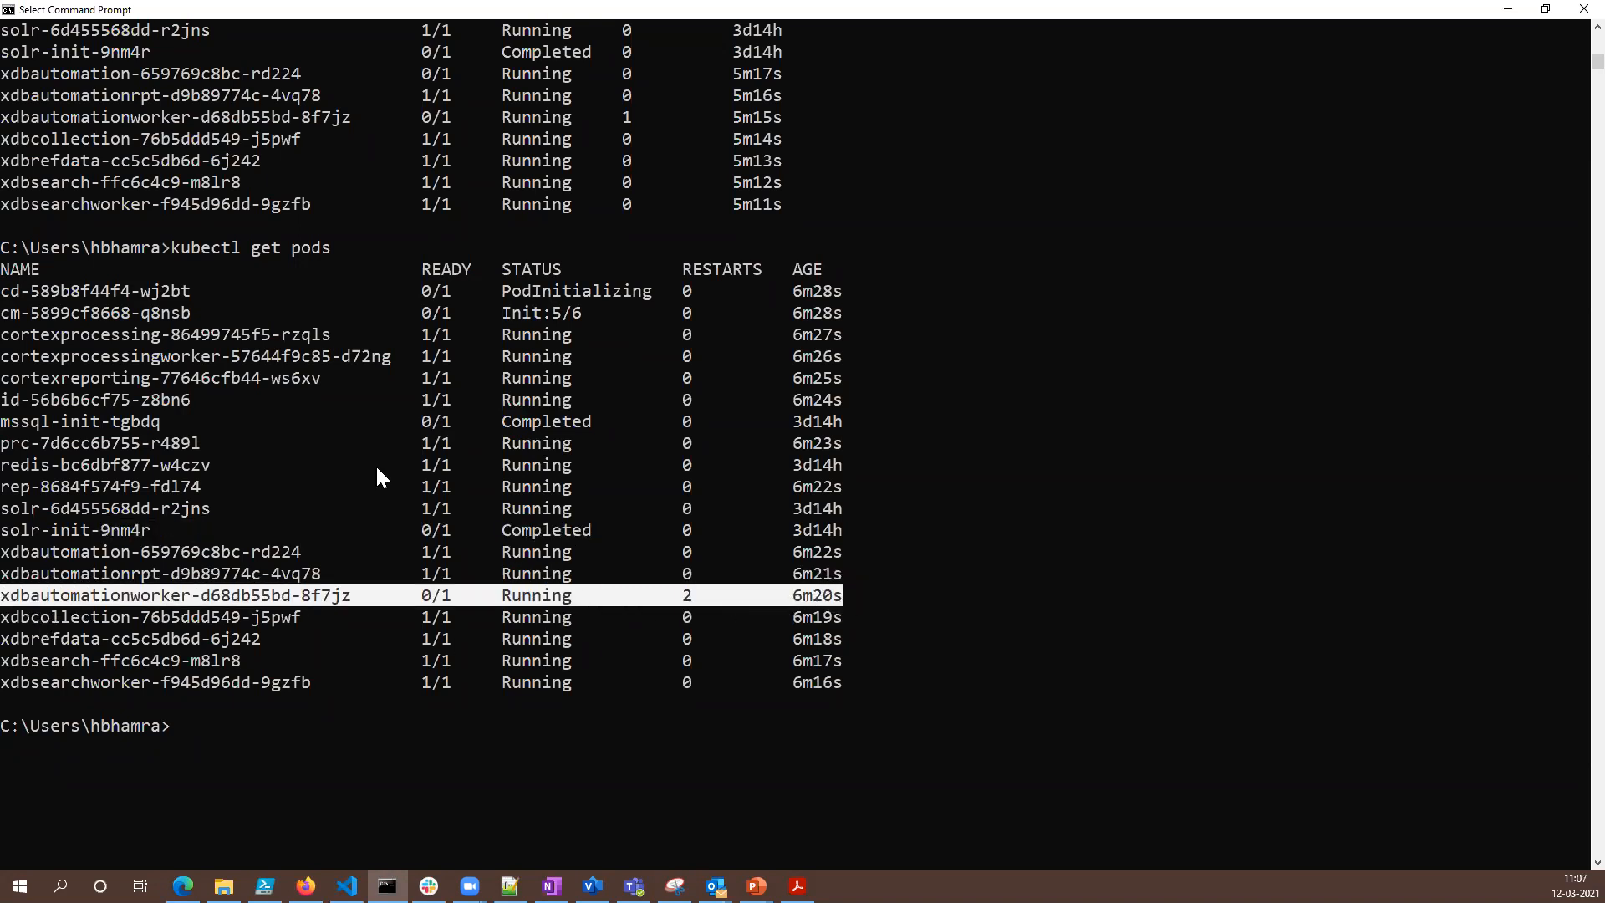
# - Rerun kubectl get pods to refresh the statuses of all Sitecore pods
pyautogui.press('Return')
pyautogui.press('Up')
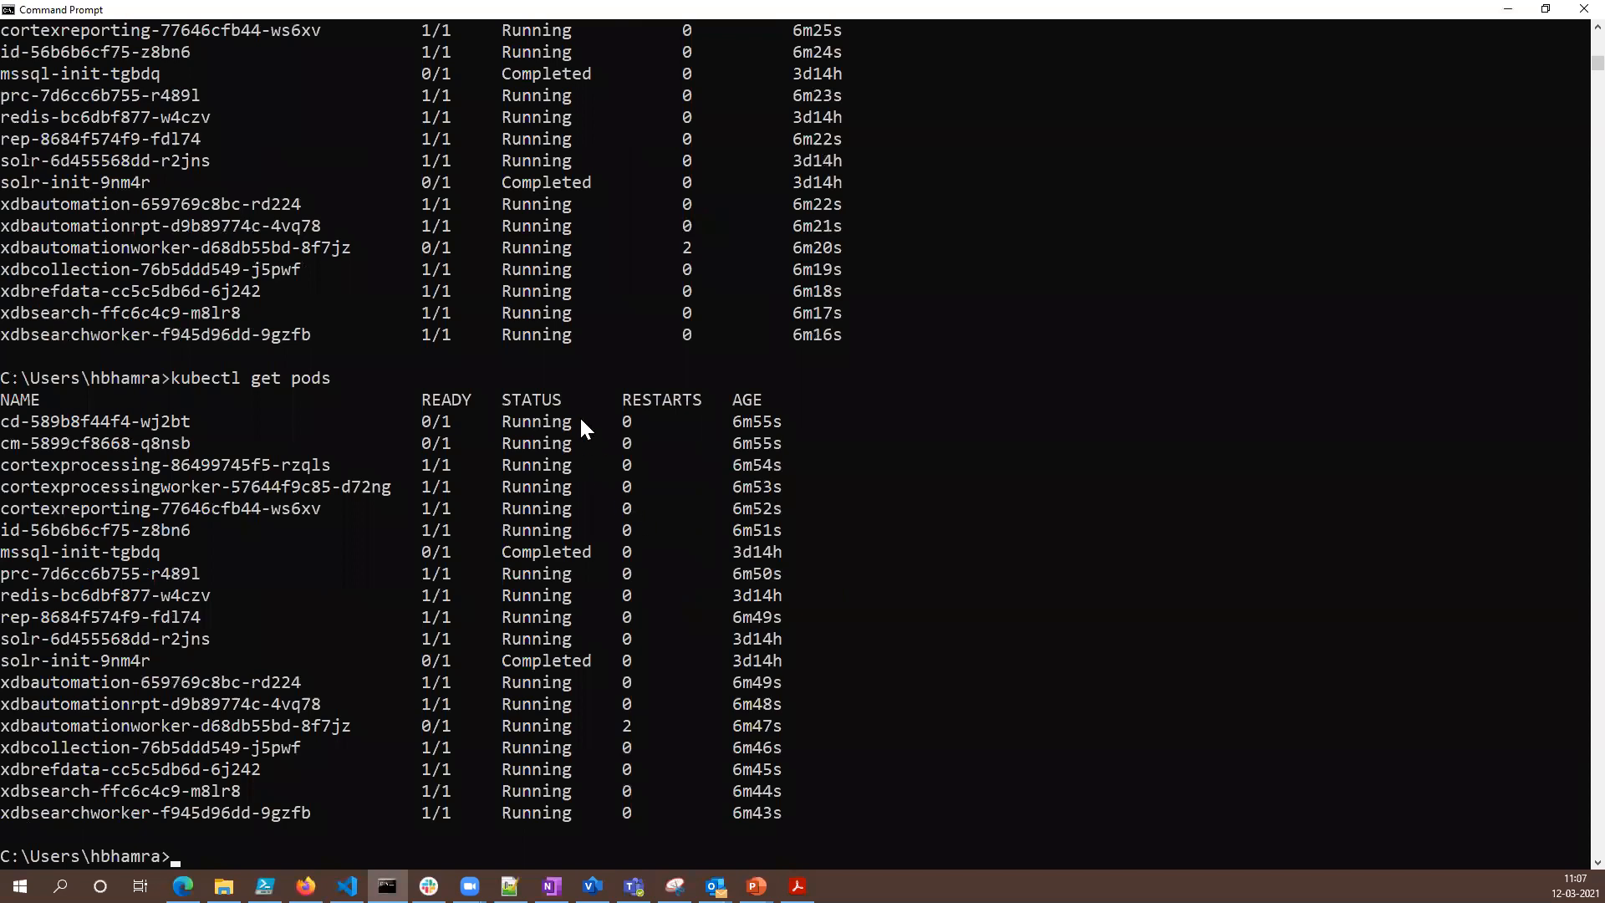
pyautogui.scroll(-1, 511, 418)
# - Copy the cd pod's name from the list and follow its log with kubectl logs -f cd-589b8f44f4-wj2bt
pyautogui.moveTo(442, 351)
pyautogui.mouseDown()
pyautogui.moveTo(441, 385)
pyautogui.moveTo(428, 372)
pyautogui.mouseUp()
pyautogui.click(346, 378)
pyautogui.click(240, 378)
pyautogui.moveTo(3, 351); pyautogui.dragTo(183, 353)
pyautogui.hotkey('ctrl', 'c')
pyautogui.rightClick(182, 353)
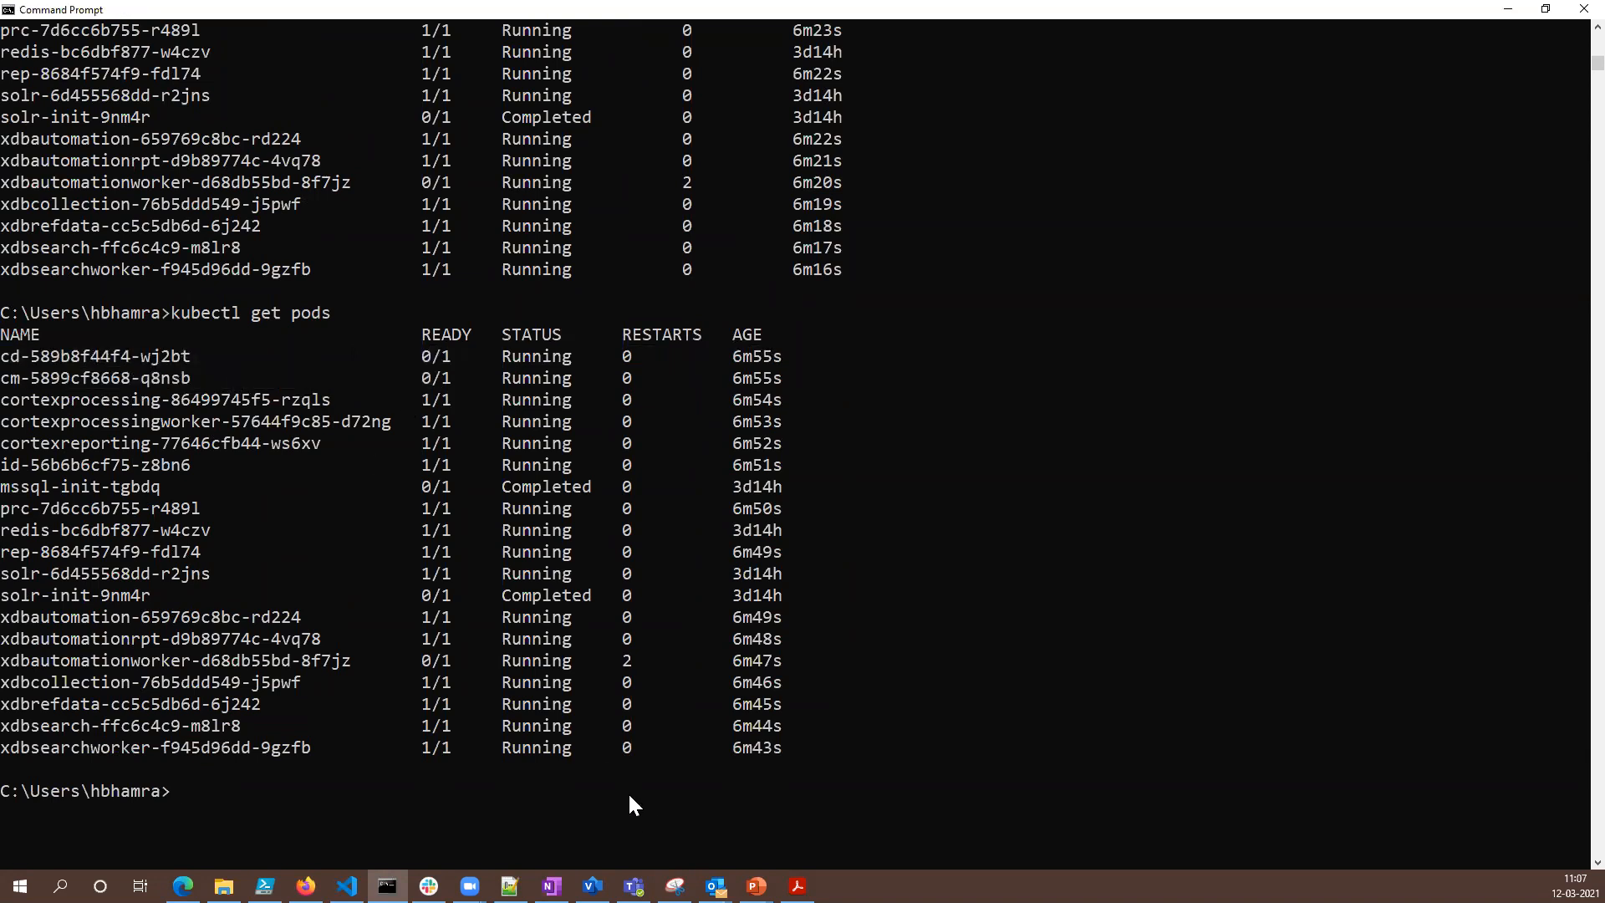
pyautogui.write('kubectl logs -f')
pyautogui.hotkey('ctrl', 'v')
pyautogui.press('Return')
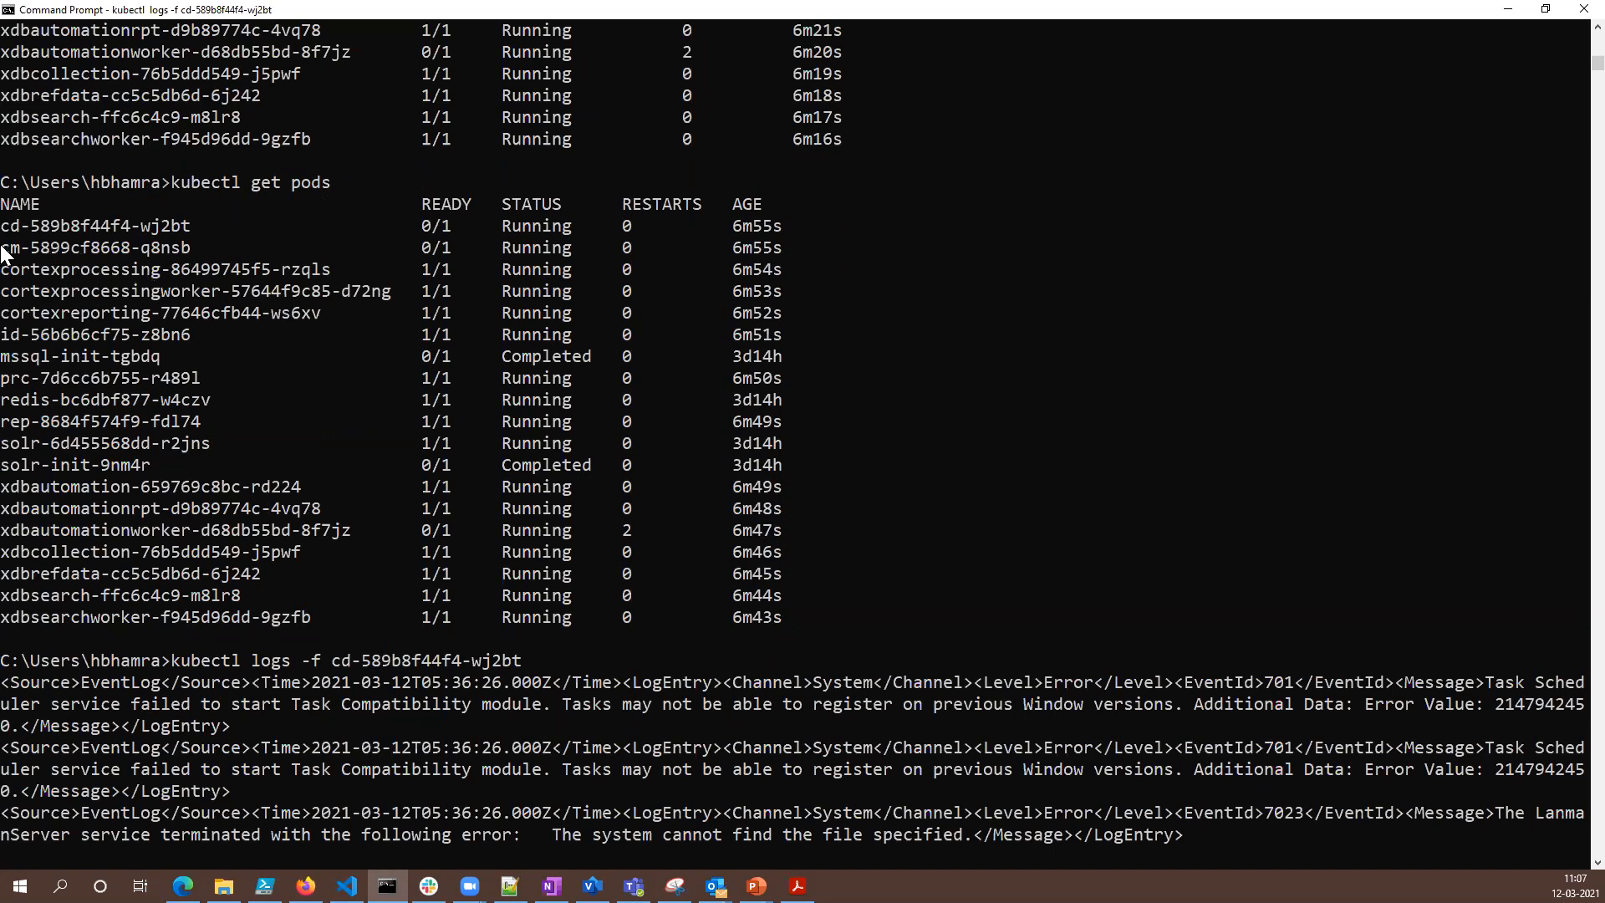
# - Stop following the cd pod's log and follow the cm pod's with kubectl logs -f cm-5899cf8668-q8nsb
pyautogui.moveTo(3, 249); pyautogui.dragTo(105, 248)
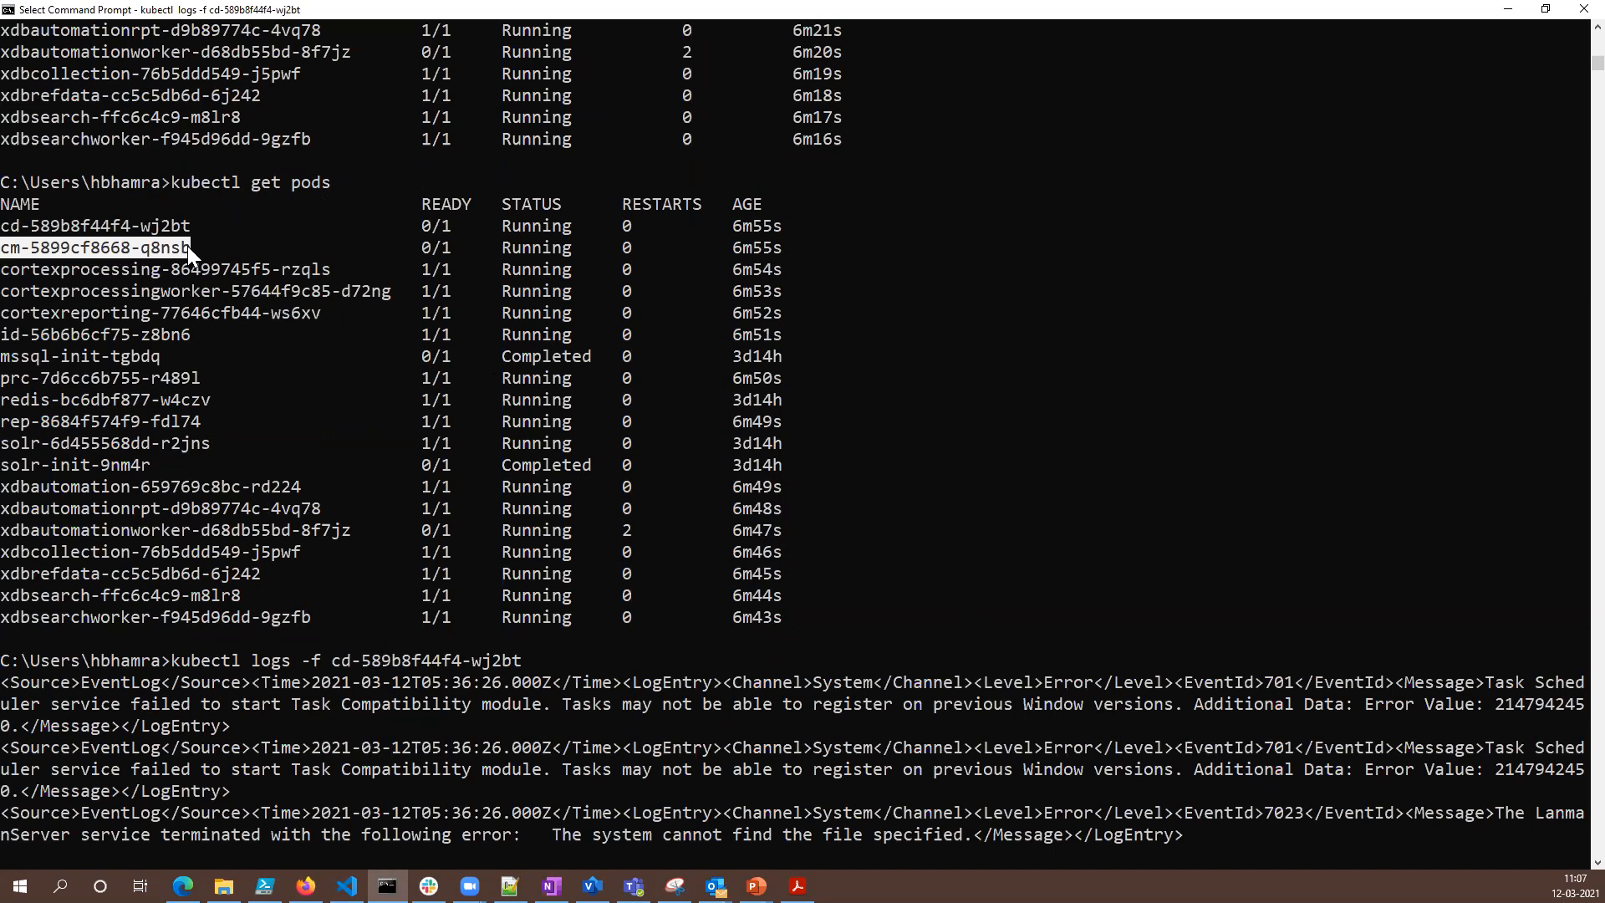
pyautogui.rightClick(187, 246)
pyautogui.click(968, 637)
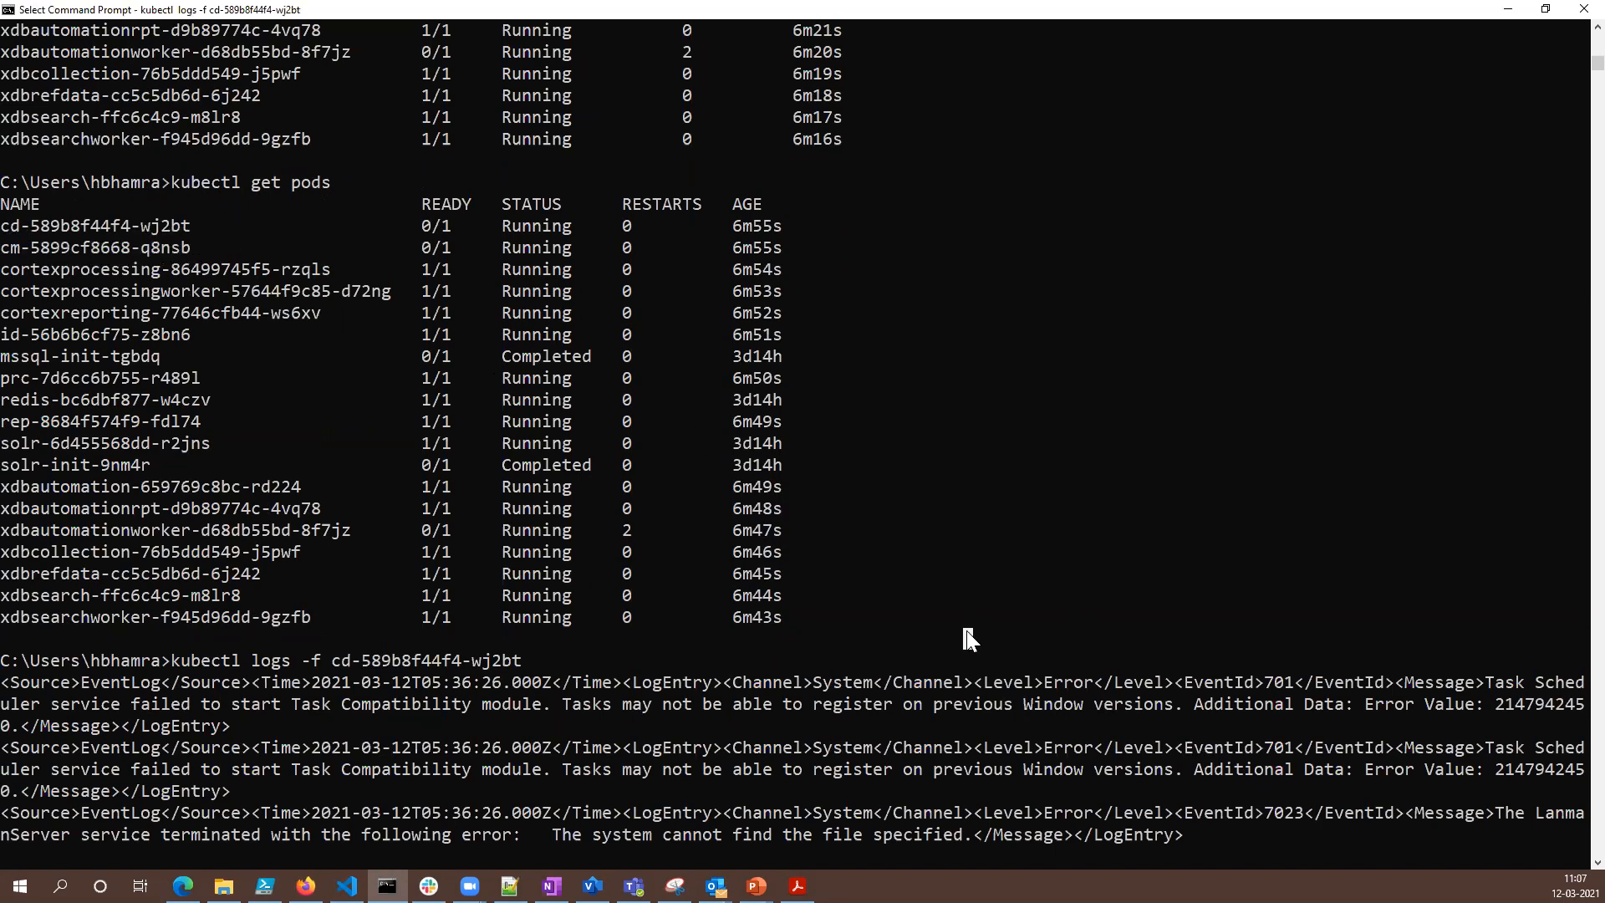
pyautogui.hotkey('ctrl', 'c')
pyautogui.press('Up')
pyautogui.press('BackSpace')
pyautogui.press('BackSpace')
pyautogui.press('BackSpace')
pyautogui.press('BackSpace')
pyautogui.press('BackSpace')
pyautogui.press('BackSpace')
pyautogui.press('BackSpace')
pyautogui.press('BackSpace')
pyautogui.press('BackSpace')
pyautogui.press('BackSpace')
pyautogui.press('BackSpace')
pyautogui.press('BackSpace')
pyautogui.press('BackSpace')
pyautogui.press('BackSpace')
pyautogui.press('BackSpace')
pyautogui.press('BackSpace')
pyautogui.press('BackSpace')
pyautogui.press('BackSpace')
pyautogui.press('BackSpace')
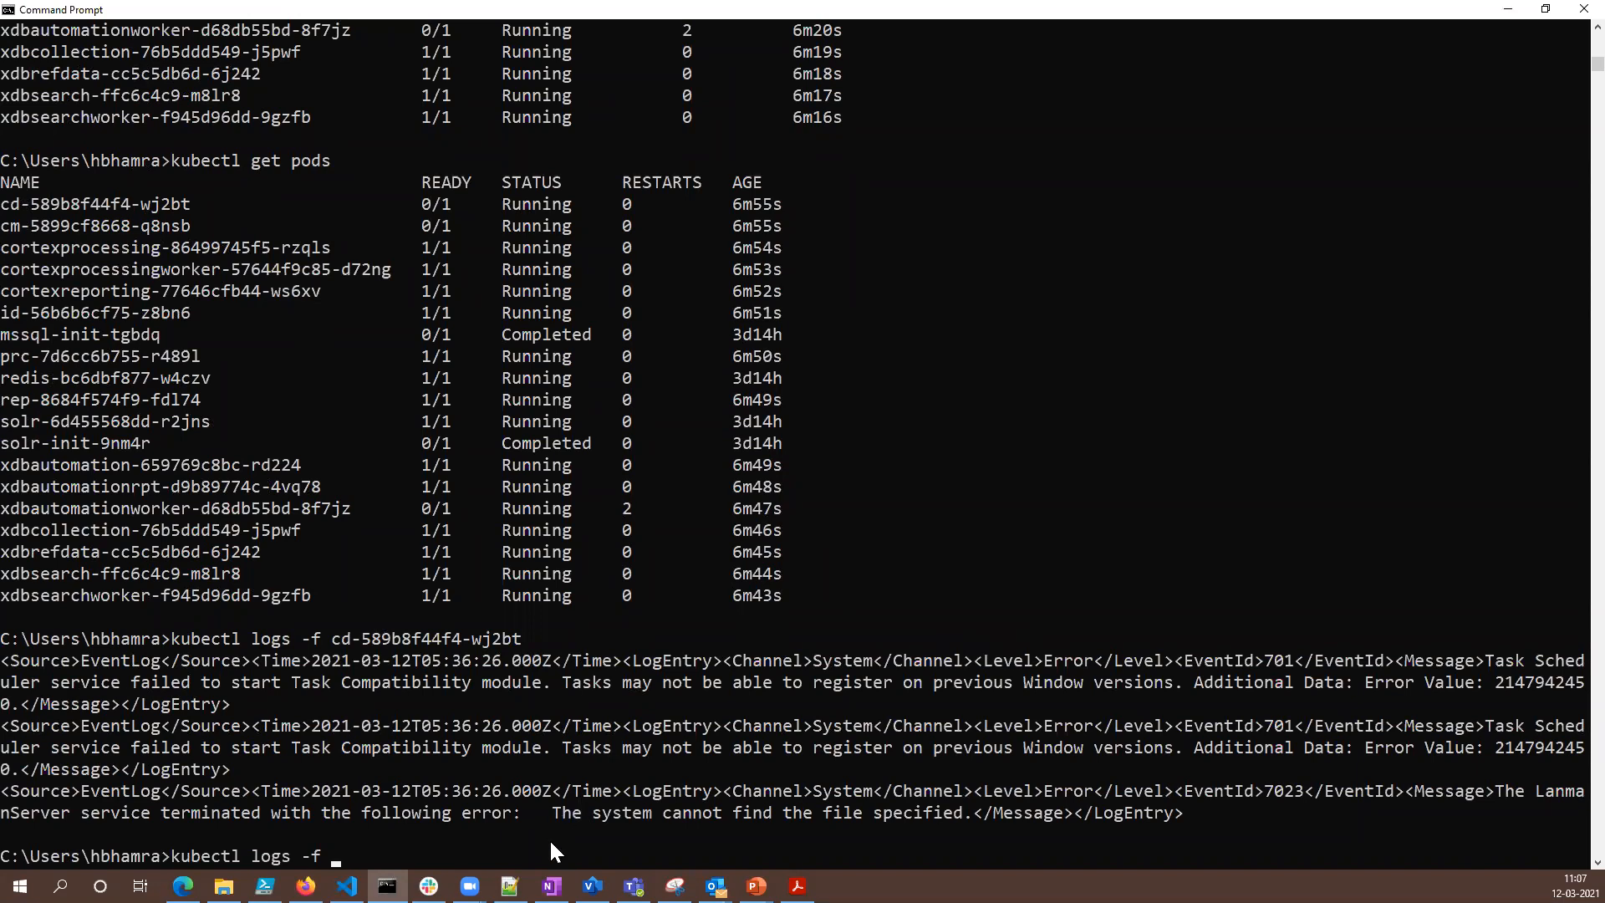
pyautogui.moveTo(4, 226); pyautogui.dragTo(153, 226)
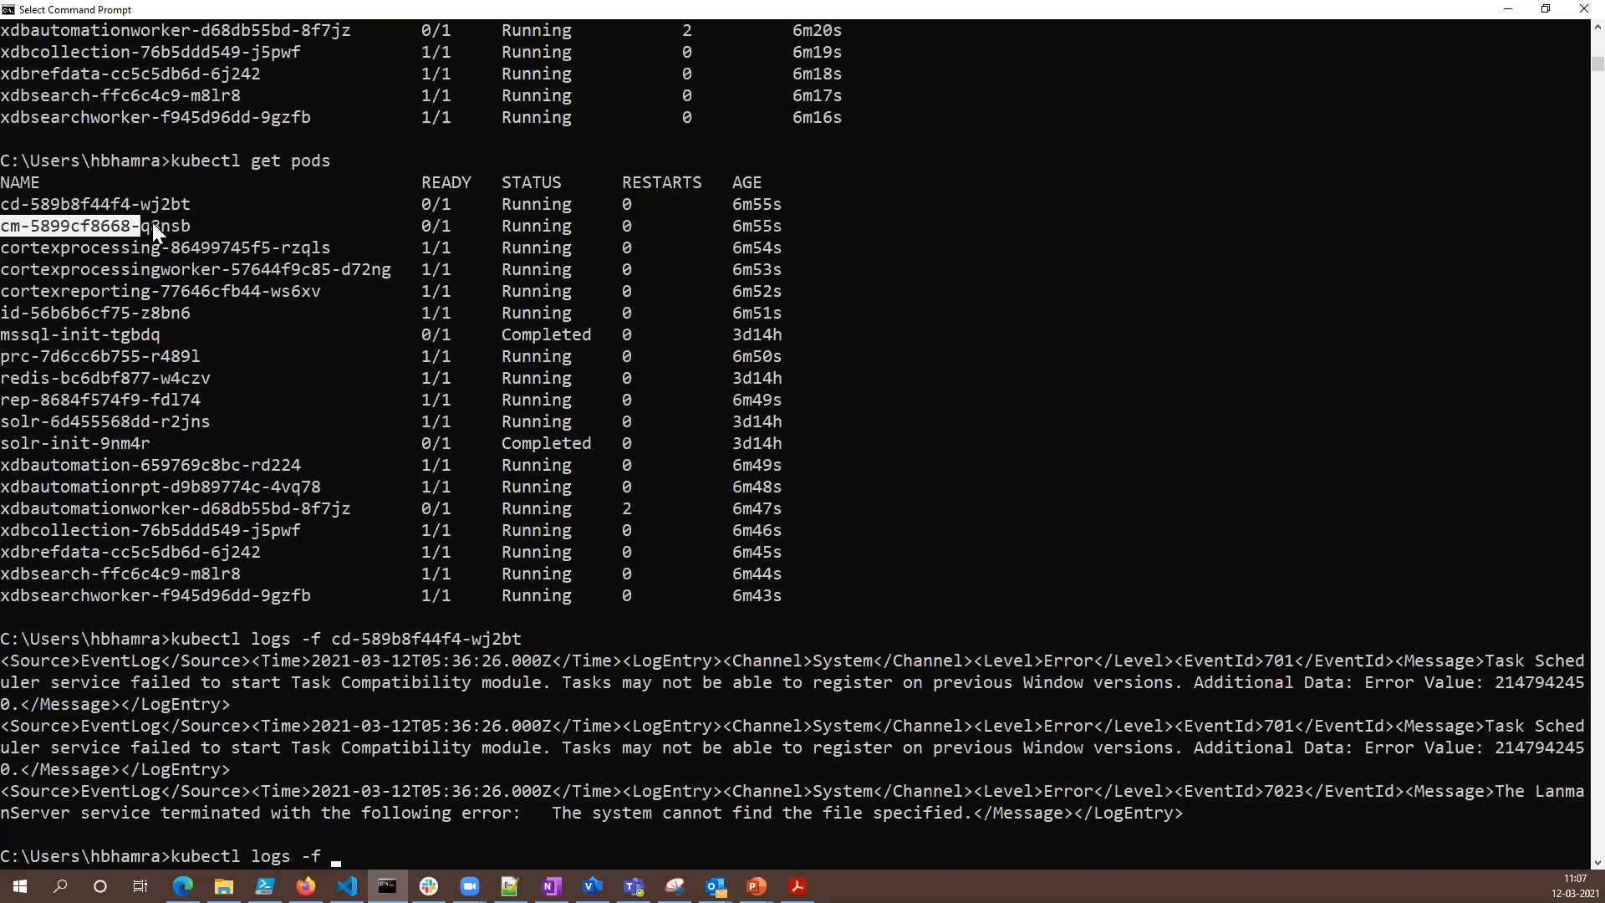
pyautogui.rightClick(180, 224)
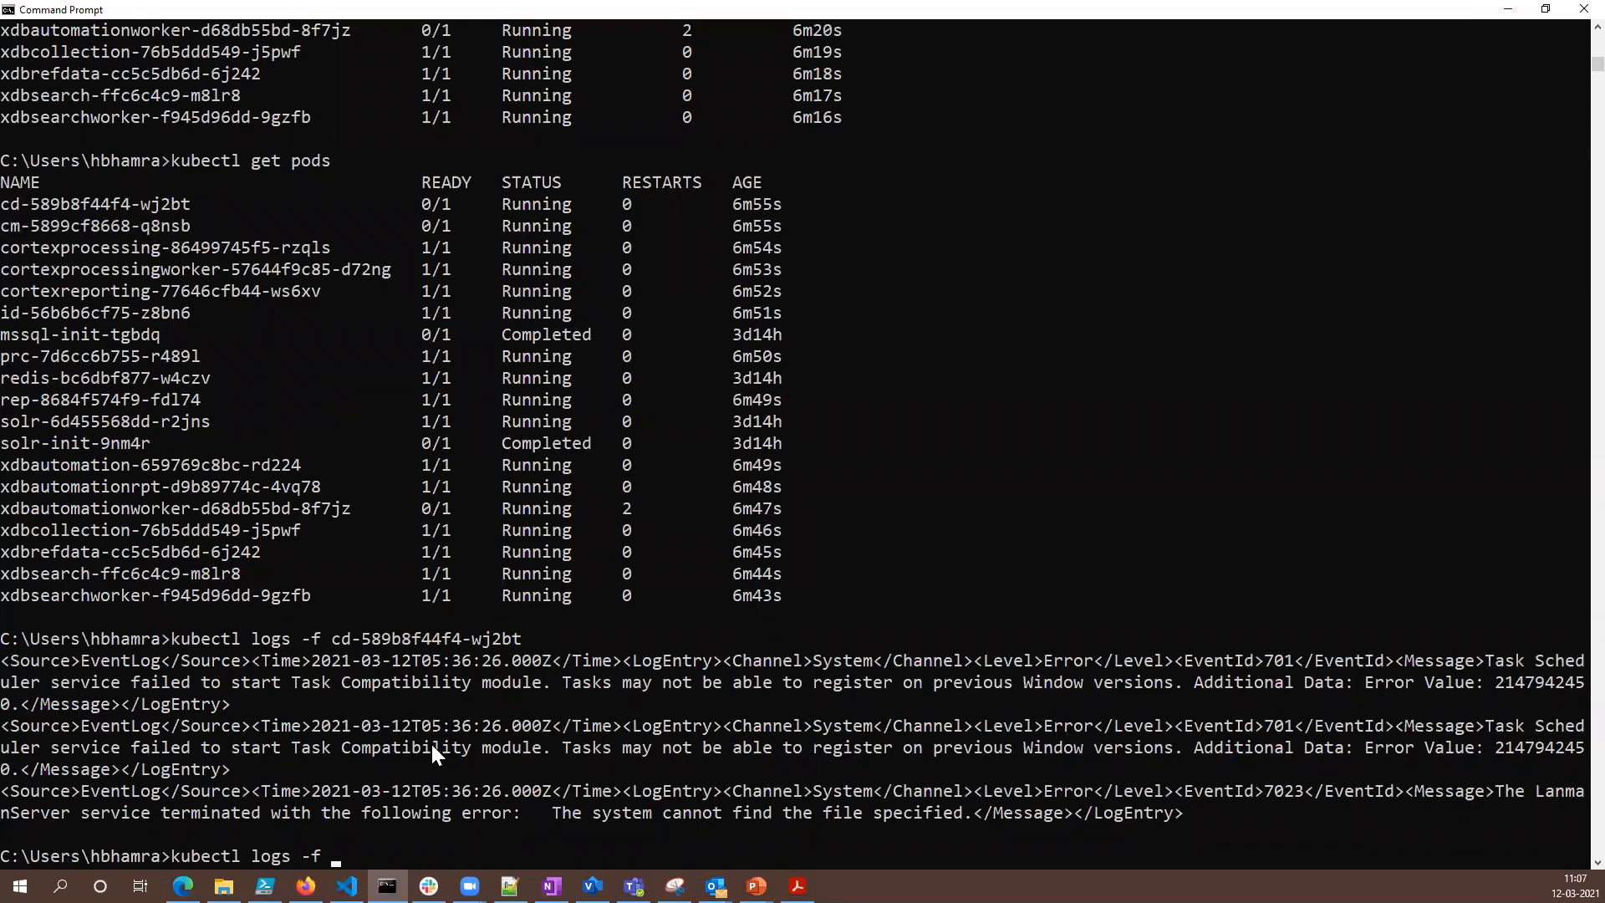
pyautogui.rightClick(474, 850)
pyautogui.press('Return')
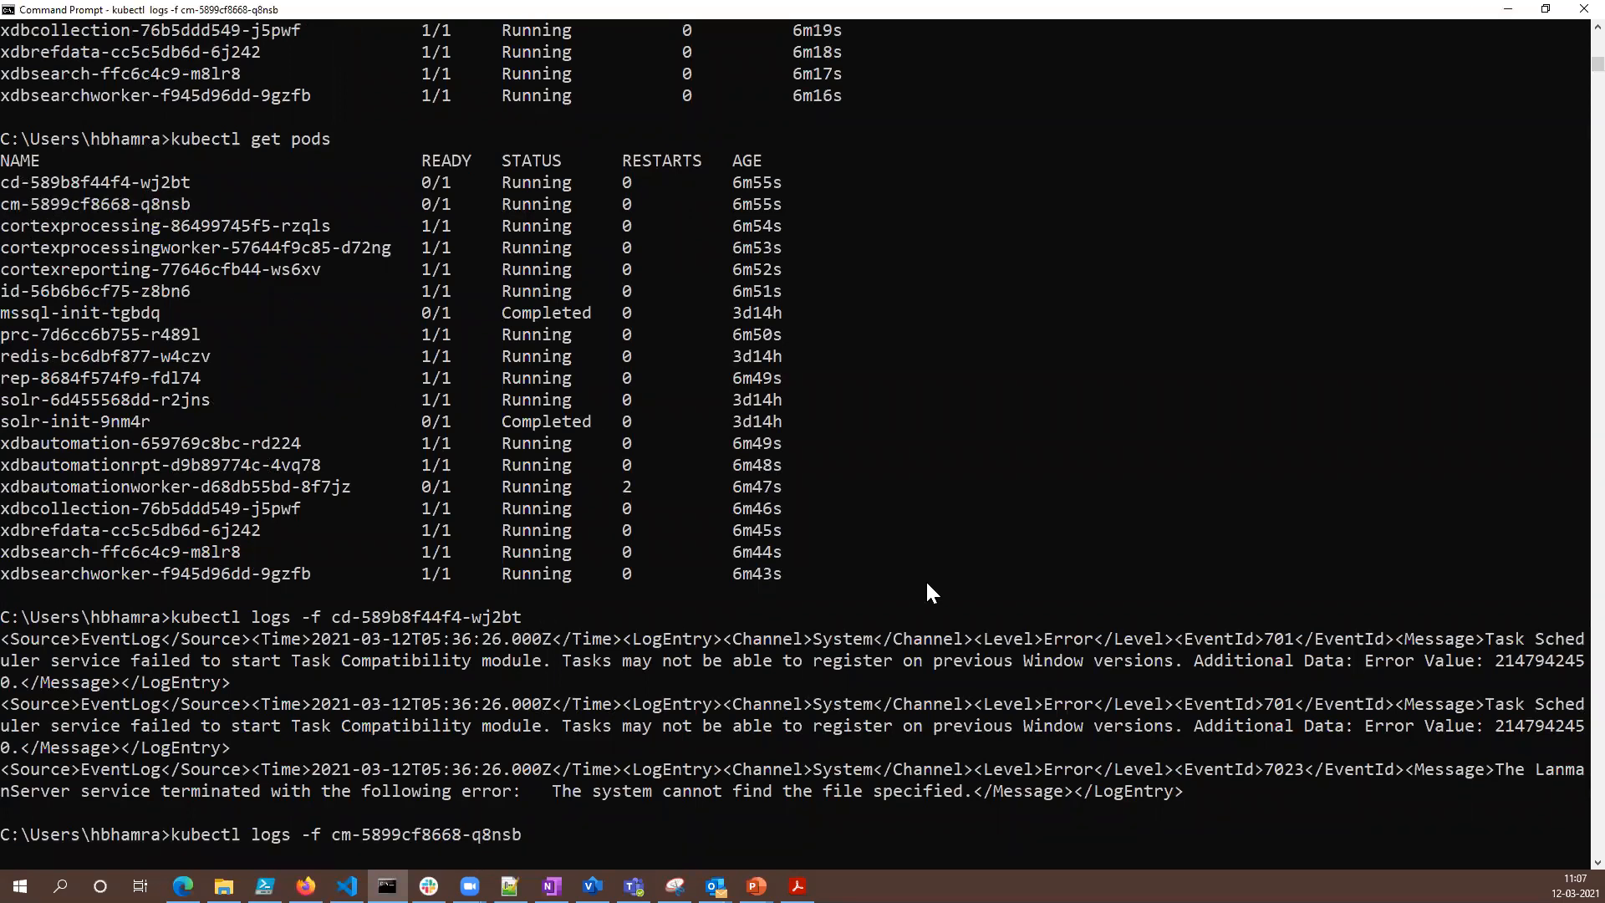
# - Highlight the cm pod's log command with its entries and stop following the log
pyautogui.moveTo(1192, 832); pyautogui.dragTo(5, 660)
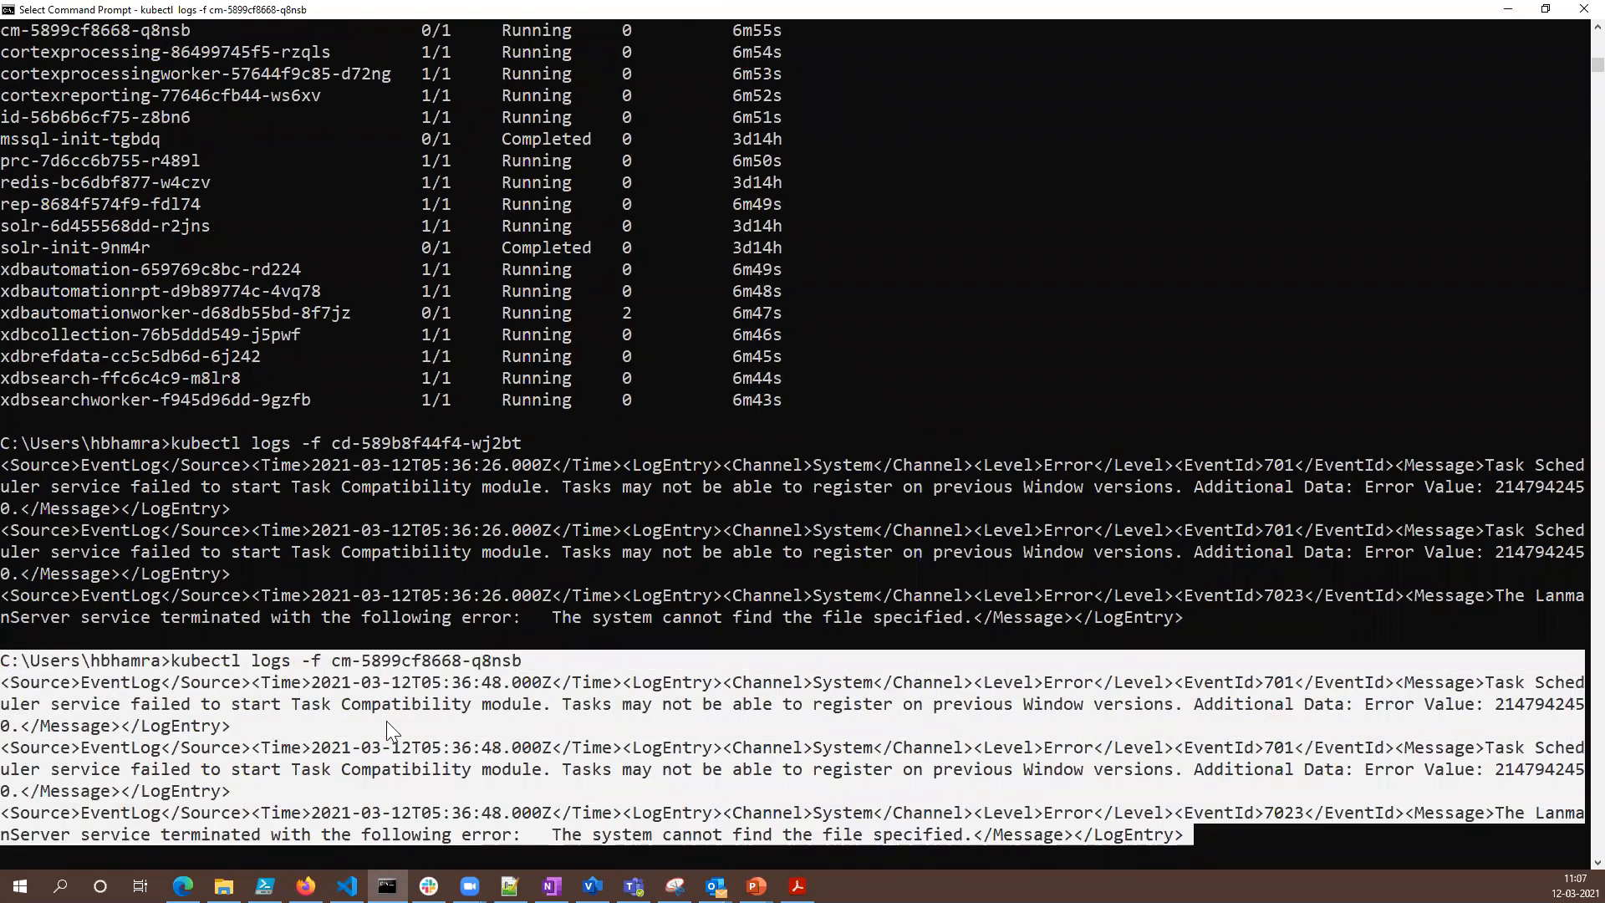
pyautogui.click(1000, 559)
pyautogui.hotkey('ctrl', 'c')
pyautogui.hotkey('ctrl', 'c')
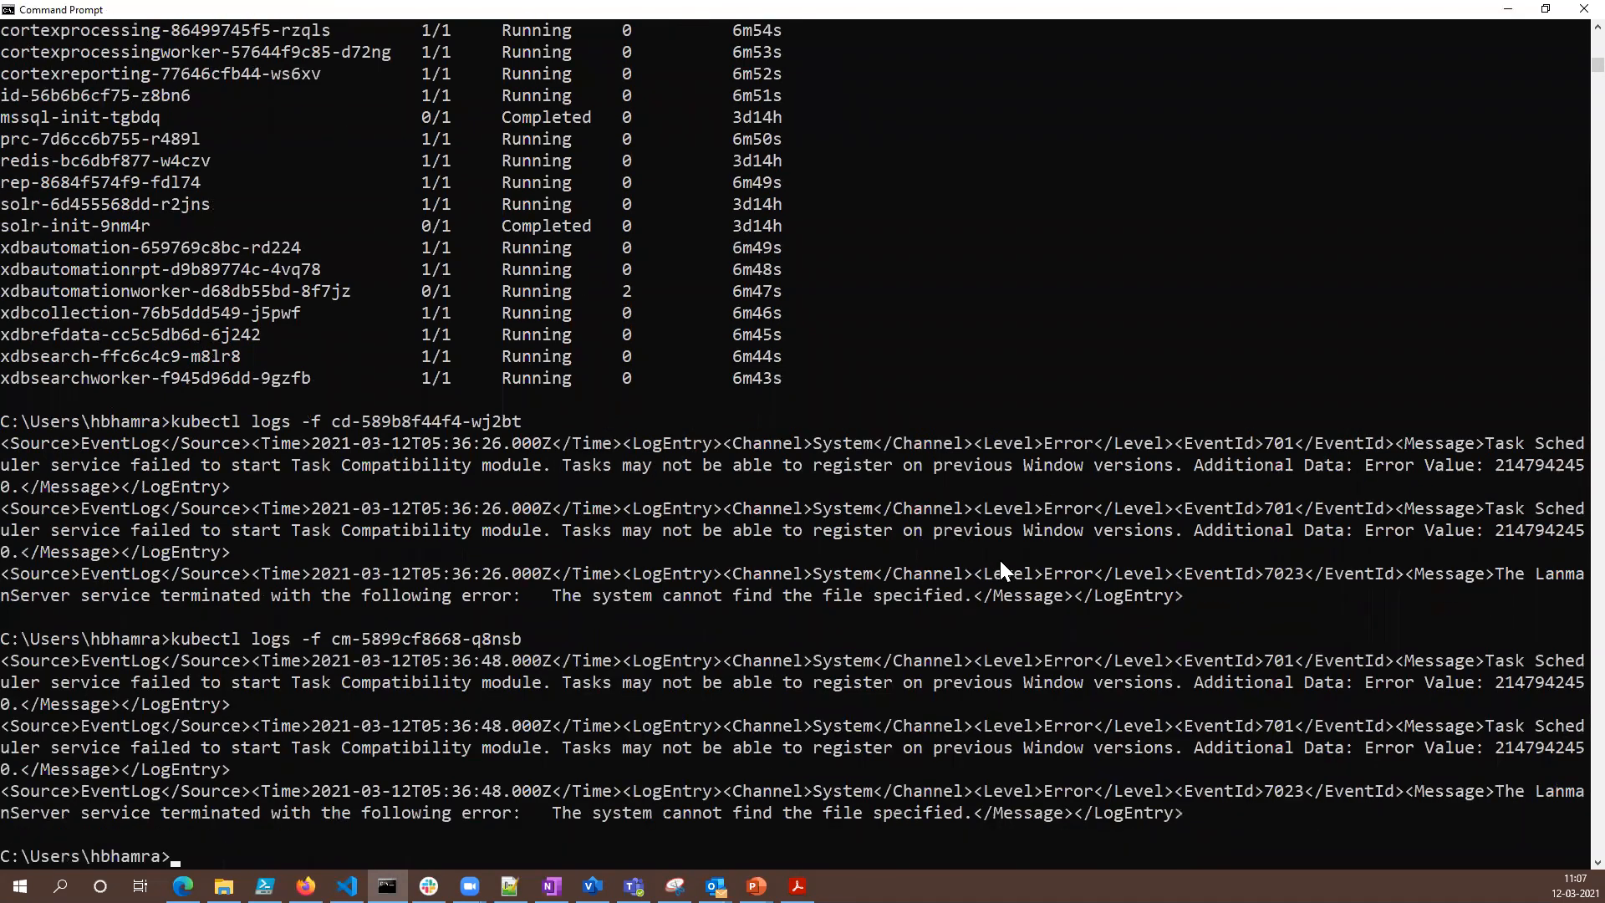
# - Recall kubectl get pods from the command history and list the pods again
pyautogui.press('Up')
pyautogui.press('Up')
pyautogui.press('Up')
pyautogui.press('Return')
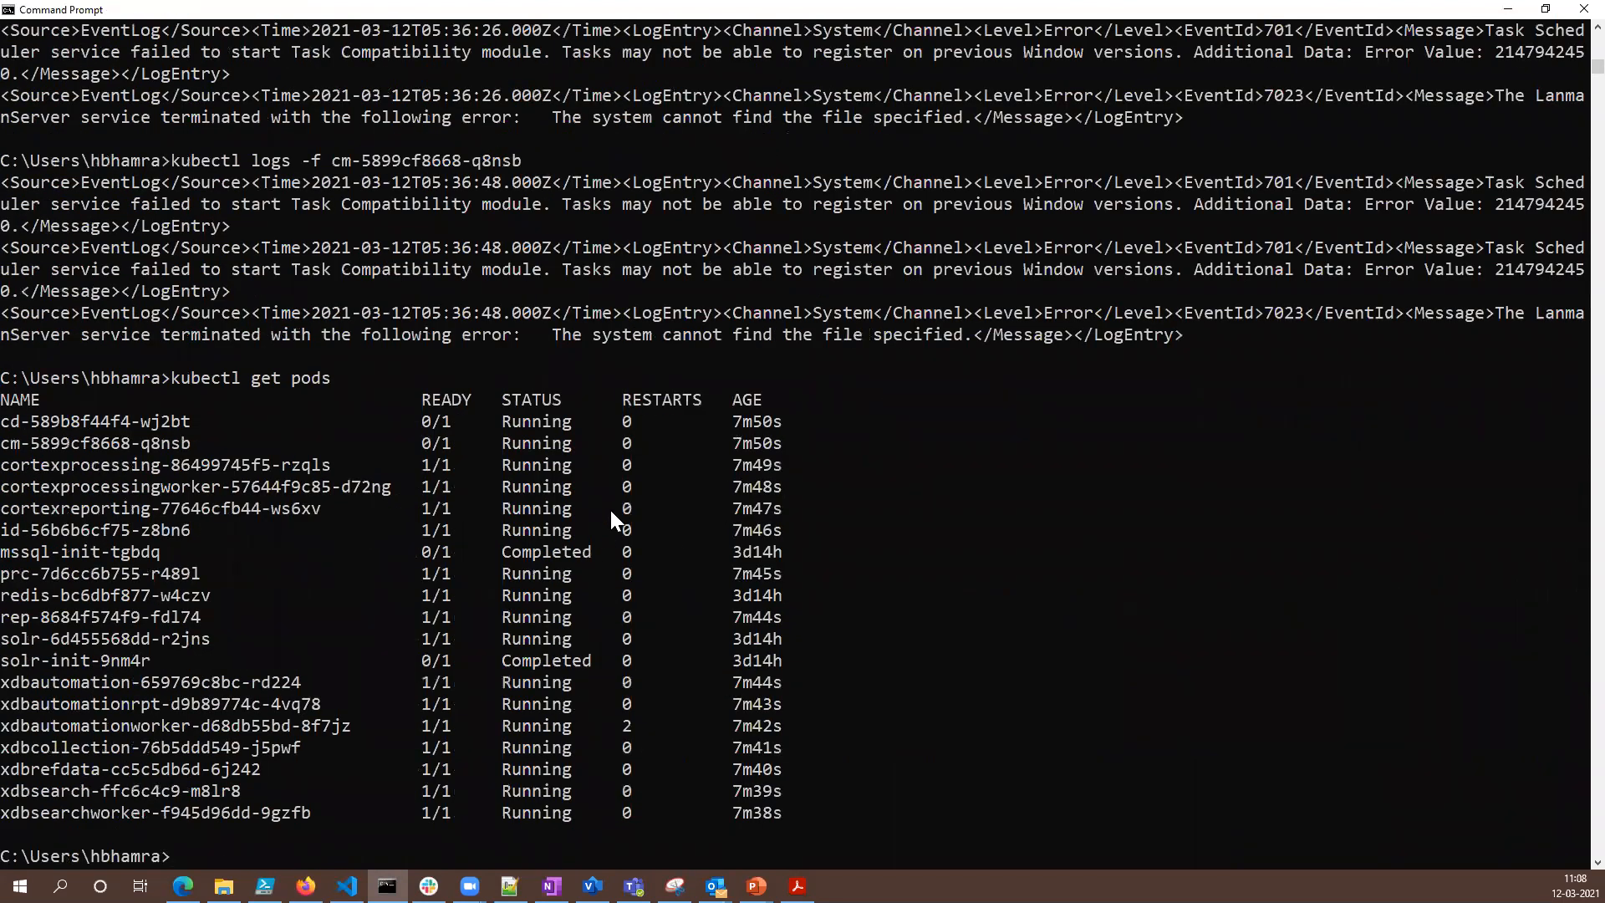
pyautogui.scroll(-2, 613, 509)
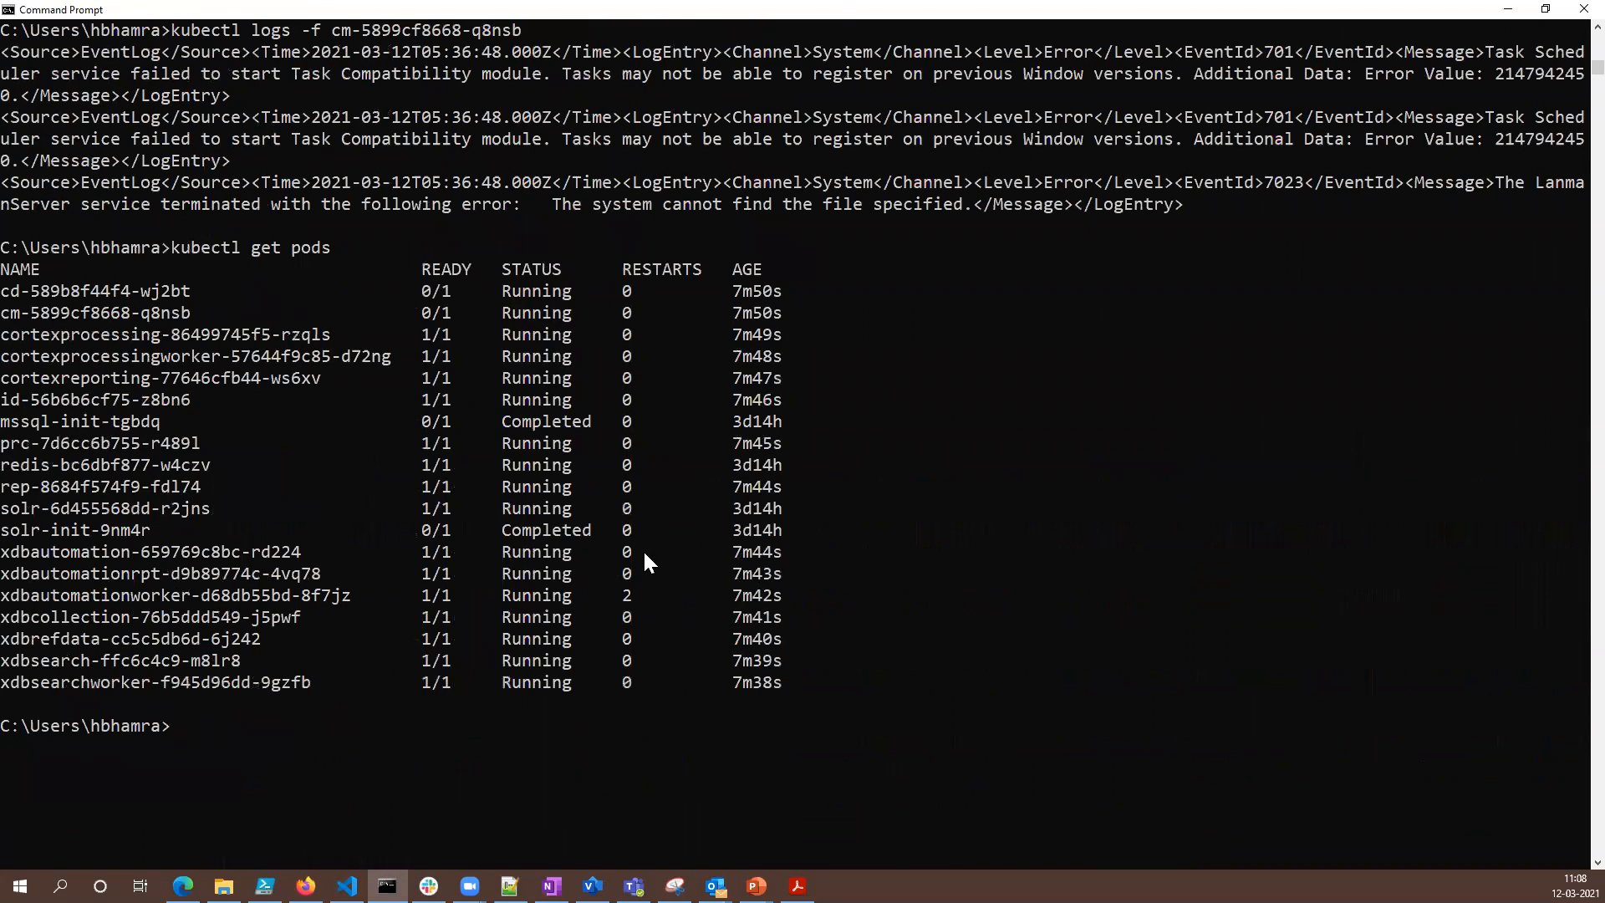
pyautogui.scroll(1, 644, 554)
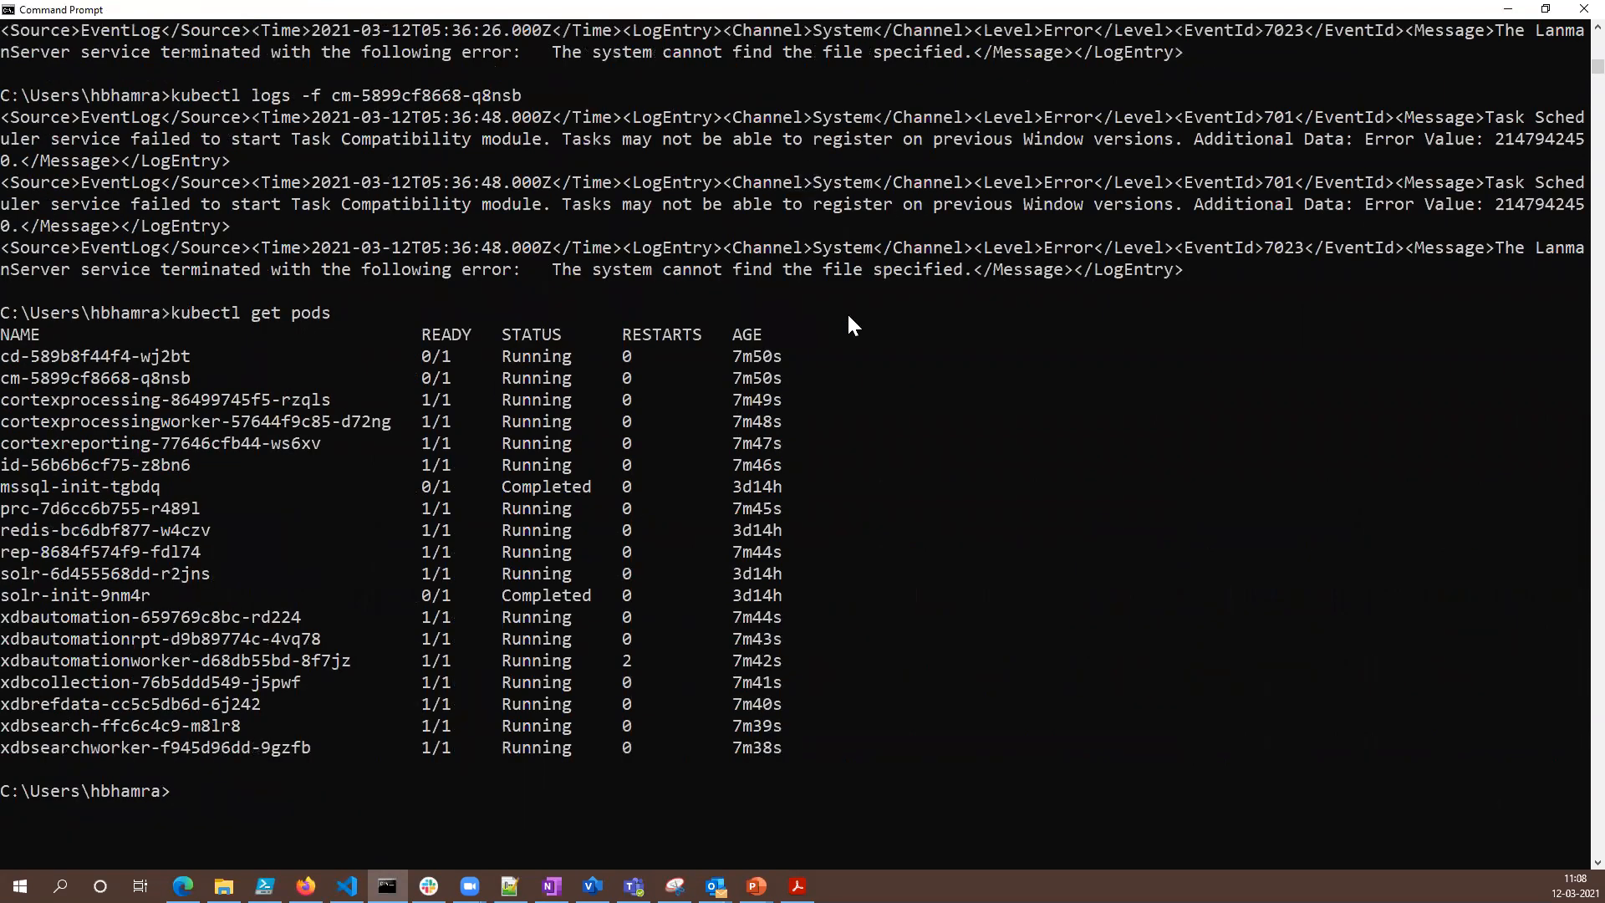
# - Highlight the cd and cm pods' complete rows, from name to age, in the latest pod list
pyautogui.moveTo(5, 354); pyautogui.dragTo(188, 378)
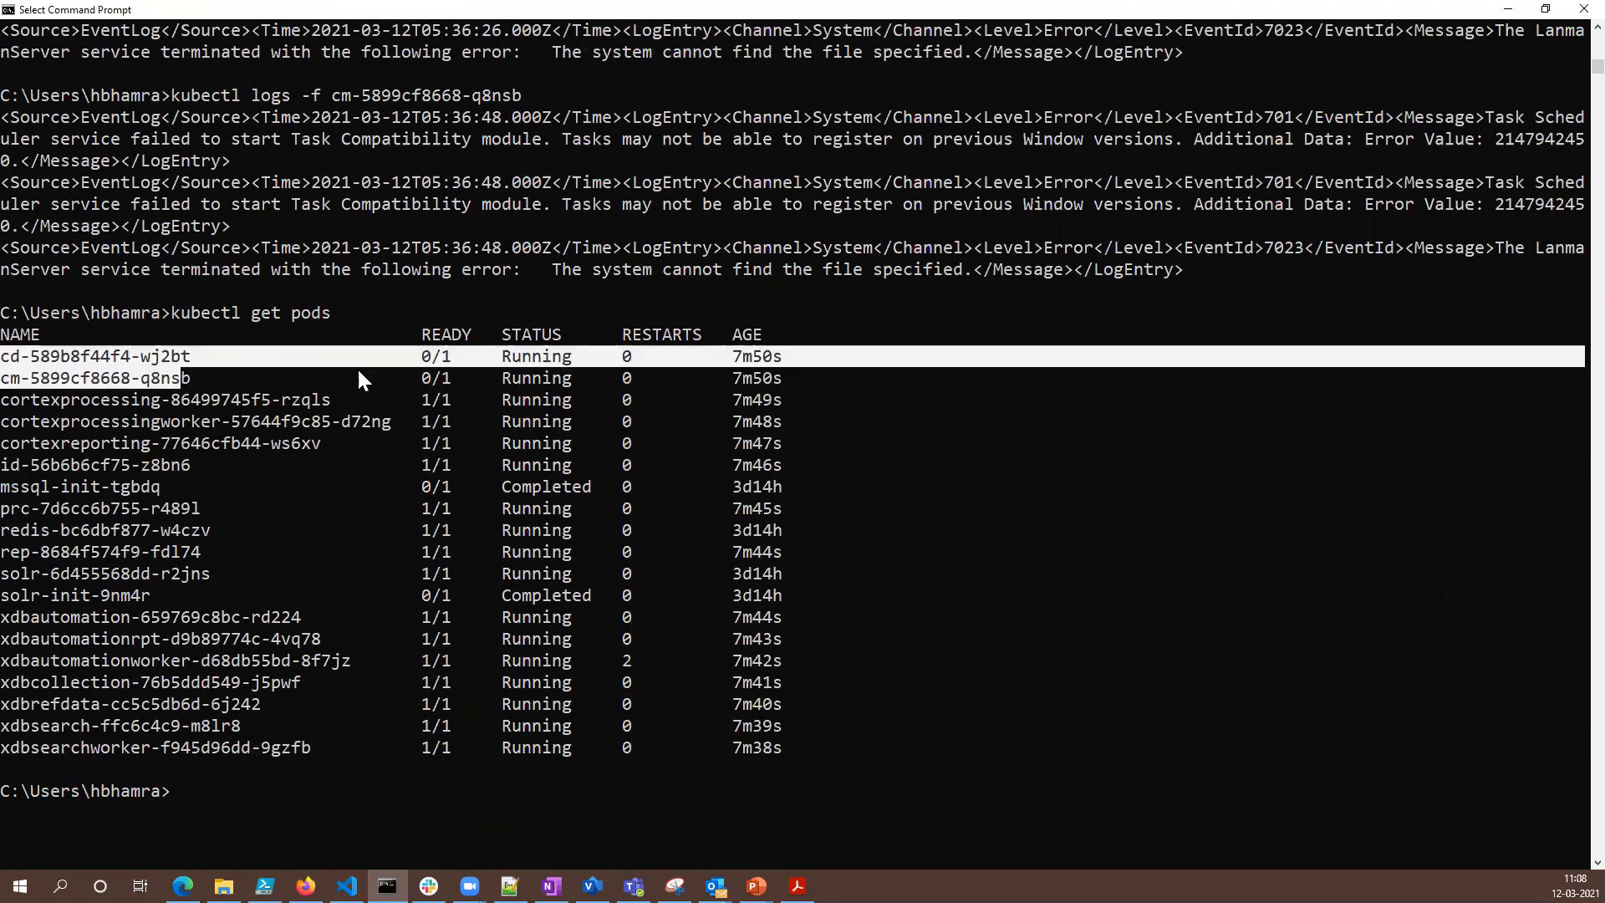
pyautogui.moveTo(5, 359); pyautogui.dragTo(797, 376)
pyautogui.click(315, 376)
pyautogui.moveTo(5, 358); pyautogui.dragTo(792, 370)
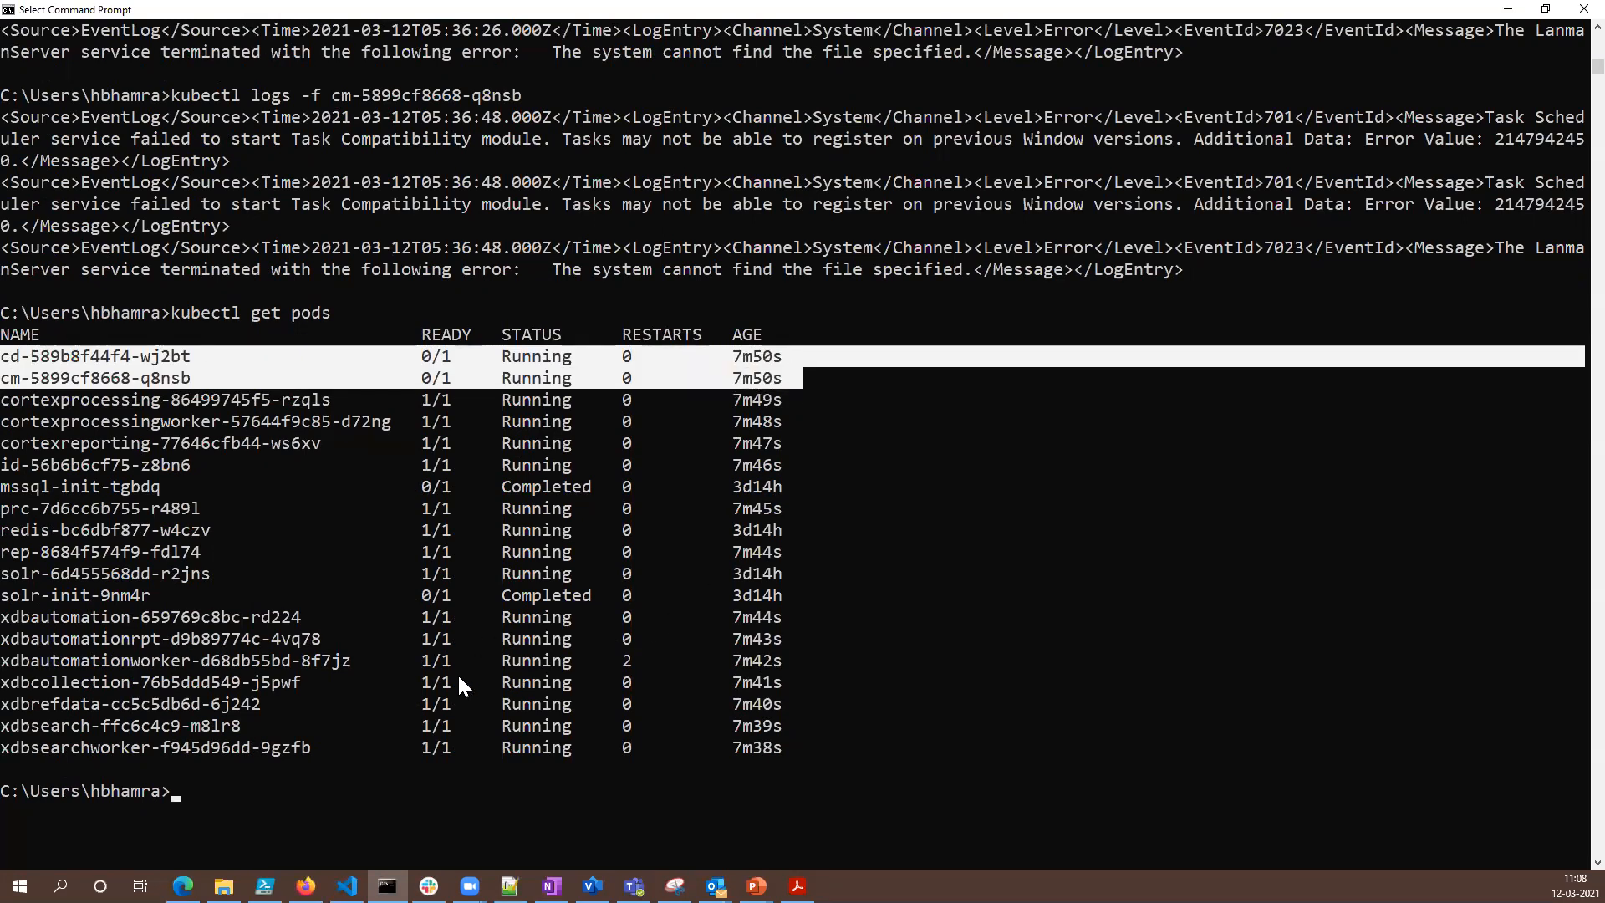
# - Highlight the xdbautomationworker pod's restart count and name, and clear the selection
pyautogui.click(627, 662)
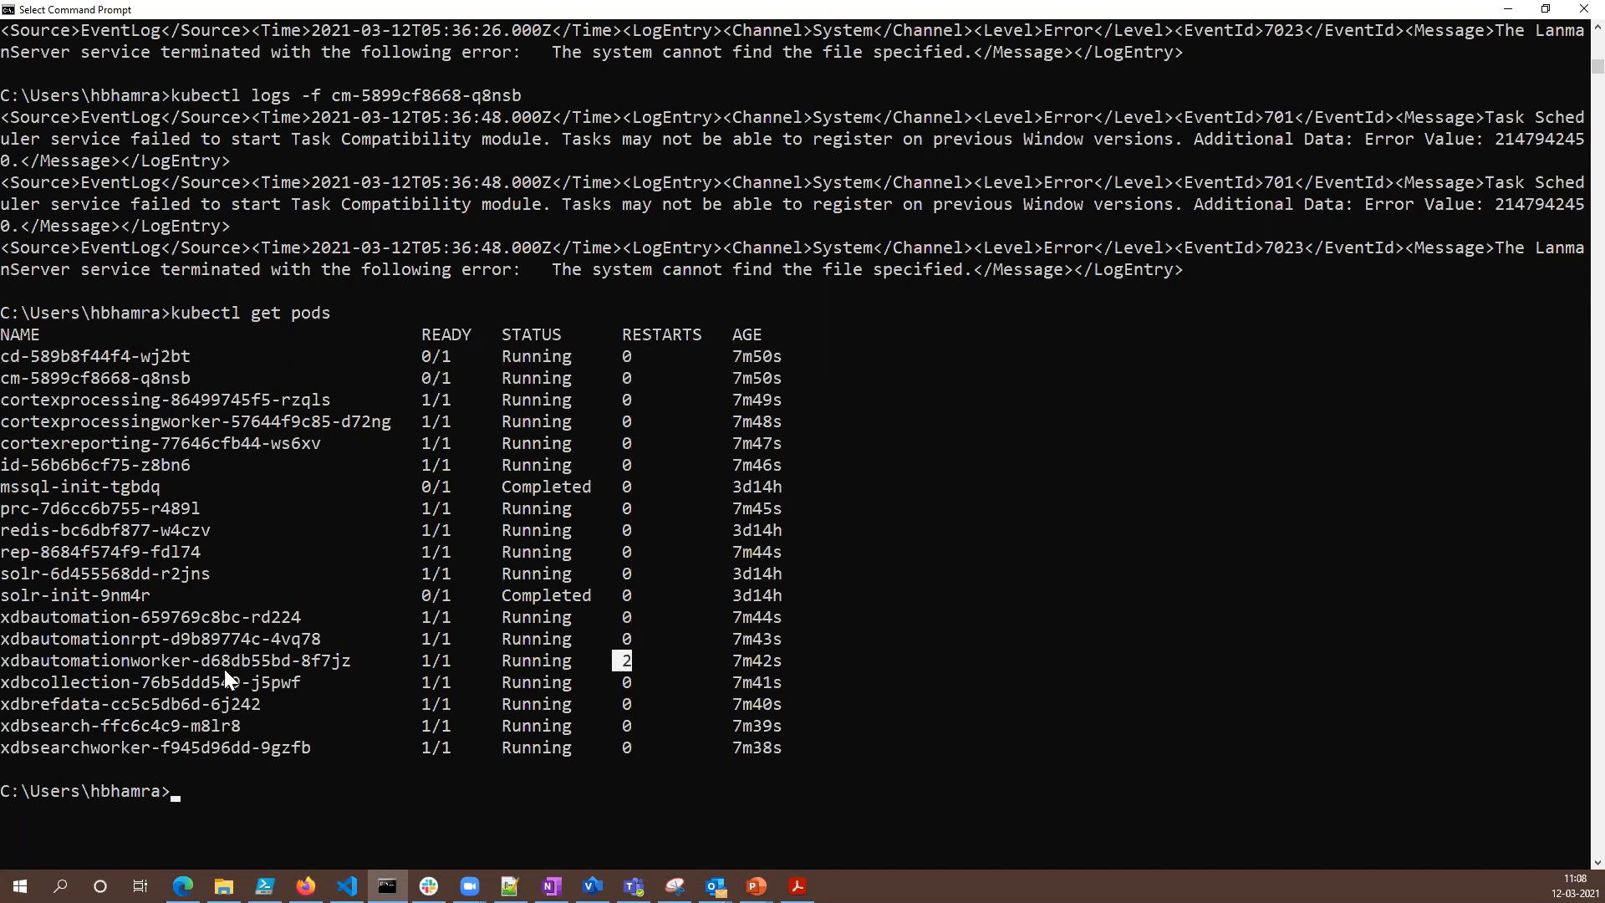
pyautogui.moveTo(5, 661); pyautogui.dragTo(355, 662)
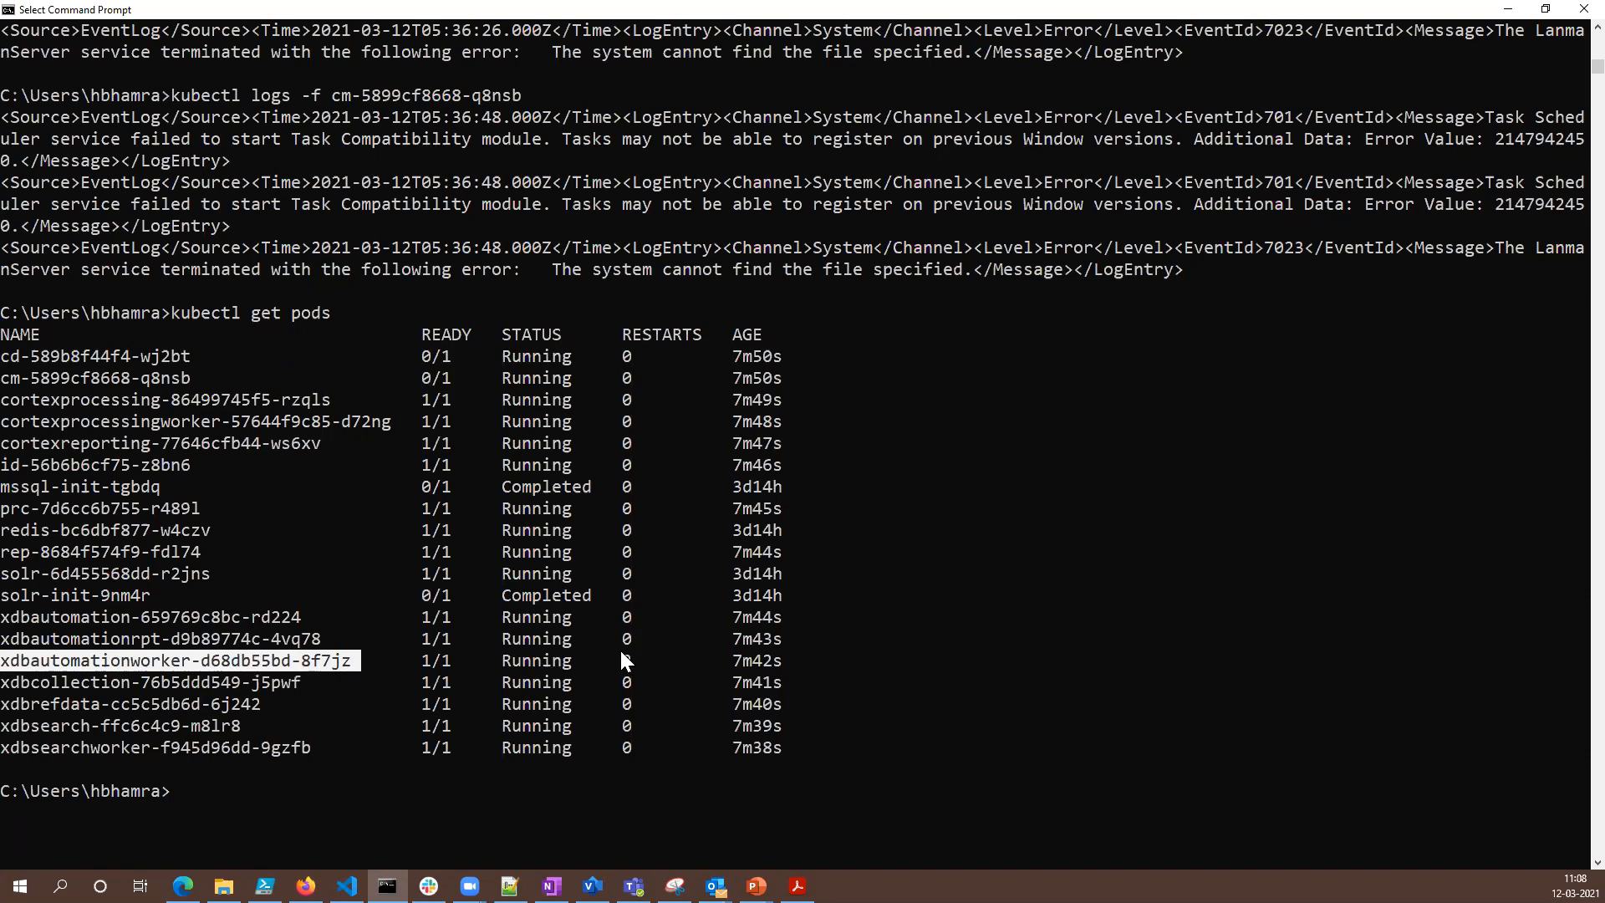
pyautogui.moveTo(627, 661); pyautogui.dragTo(603, 661)
pyautogui.click(705, 763)
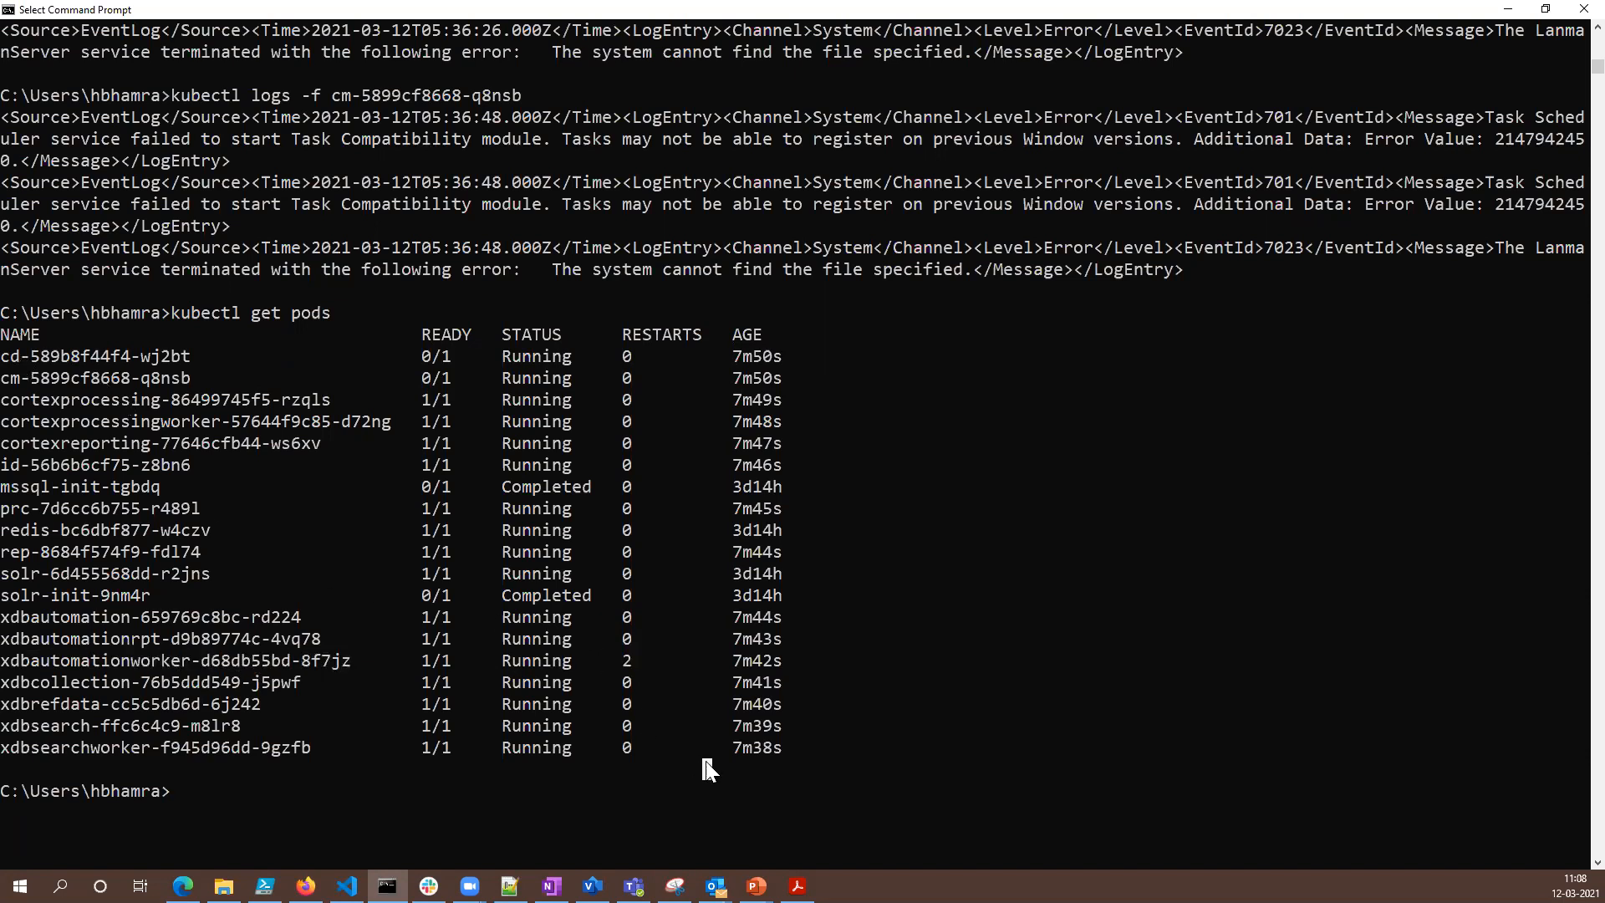
# - Run kubectl get pods once more and highlight the cd pod's name in the new list
pyautogui.press('Up')
pyautogui.press('Return')
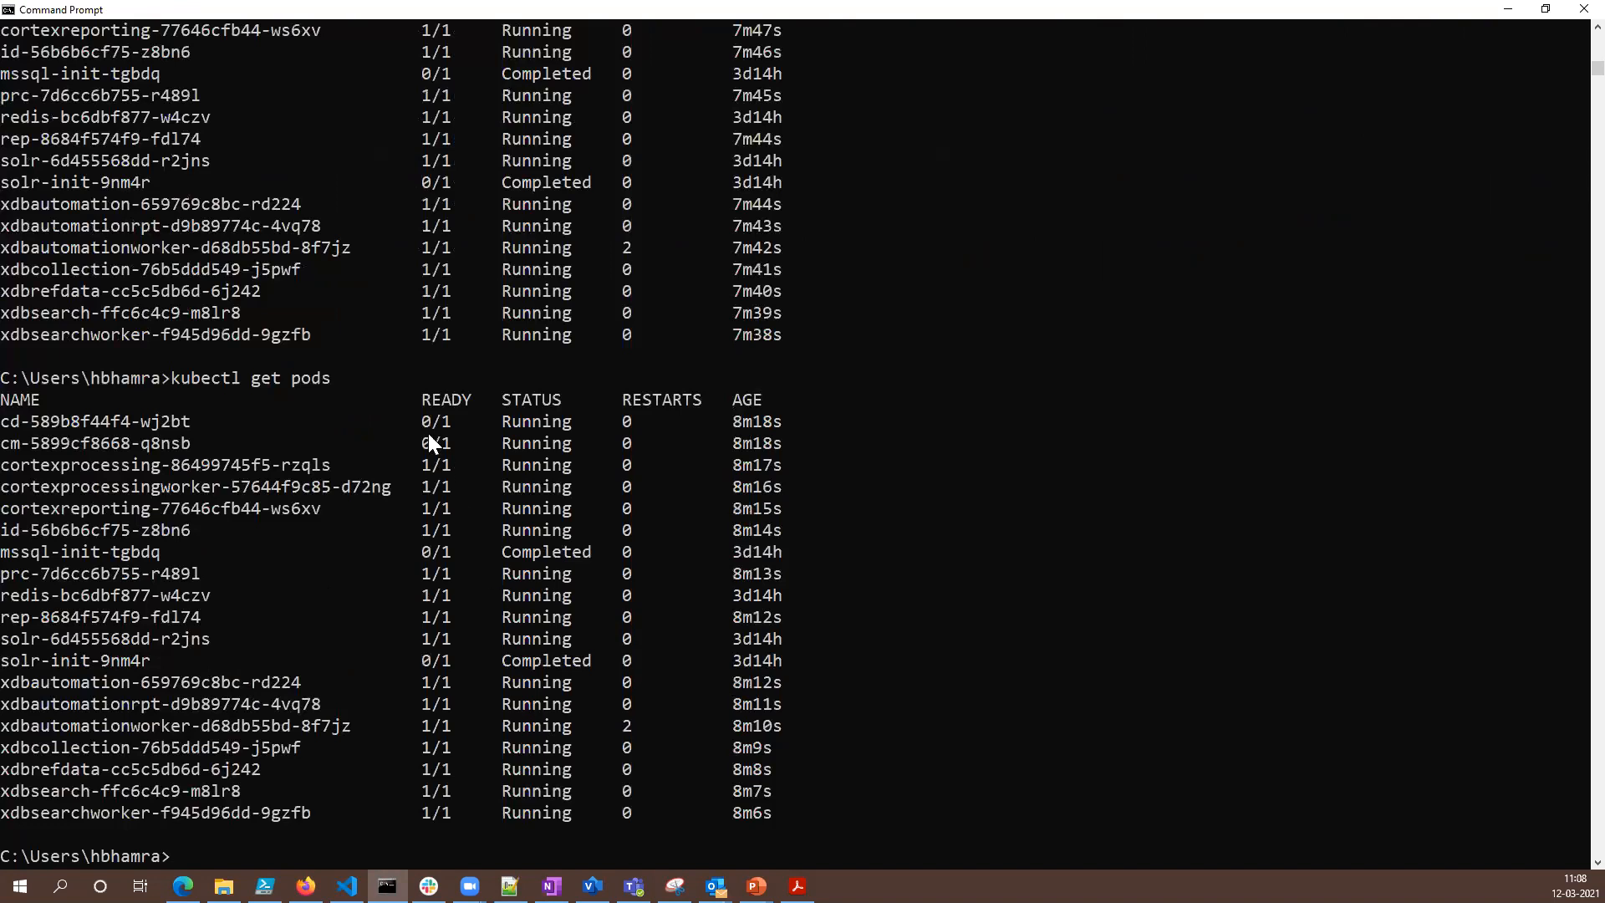
pyautogui.moveTo(2, 423); pyautogui.dragTo(186, 429)
# - Switch to Firefox and reload the cd-k8s.hi.zone site and the Sitecore page open beside it
pyautogui.click(306, 886)
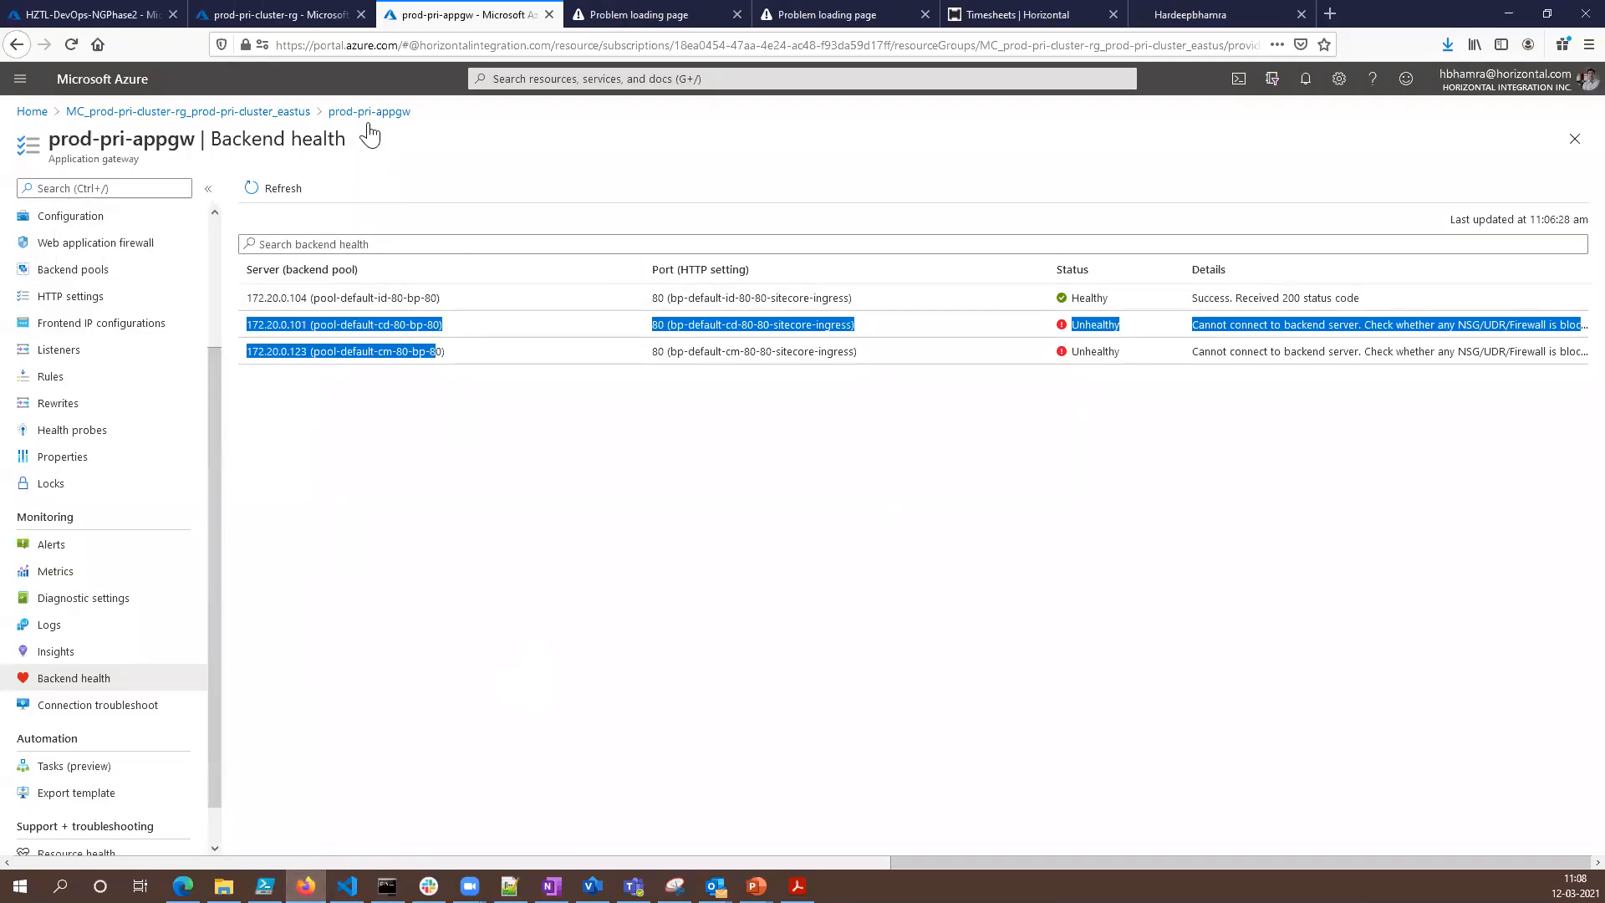
pyautogui.click(656, 14)
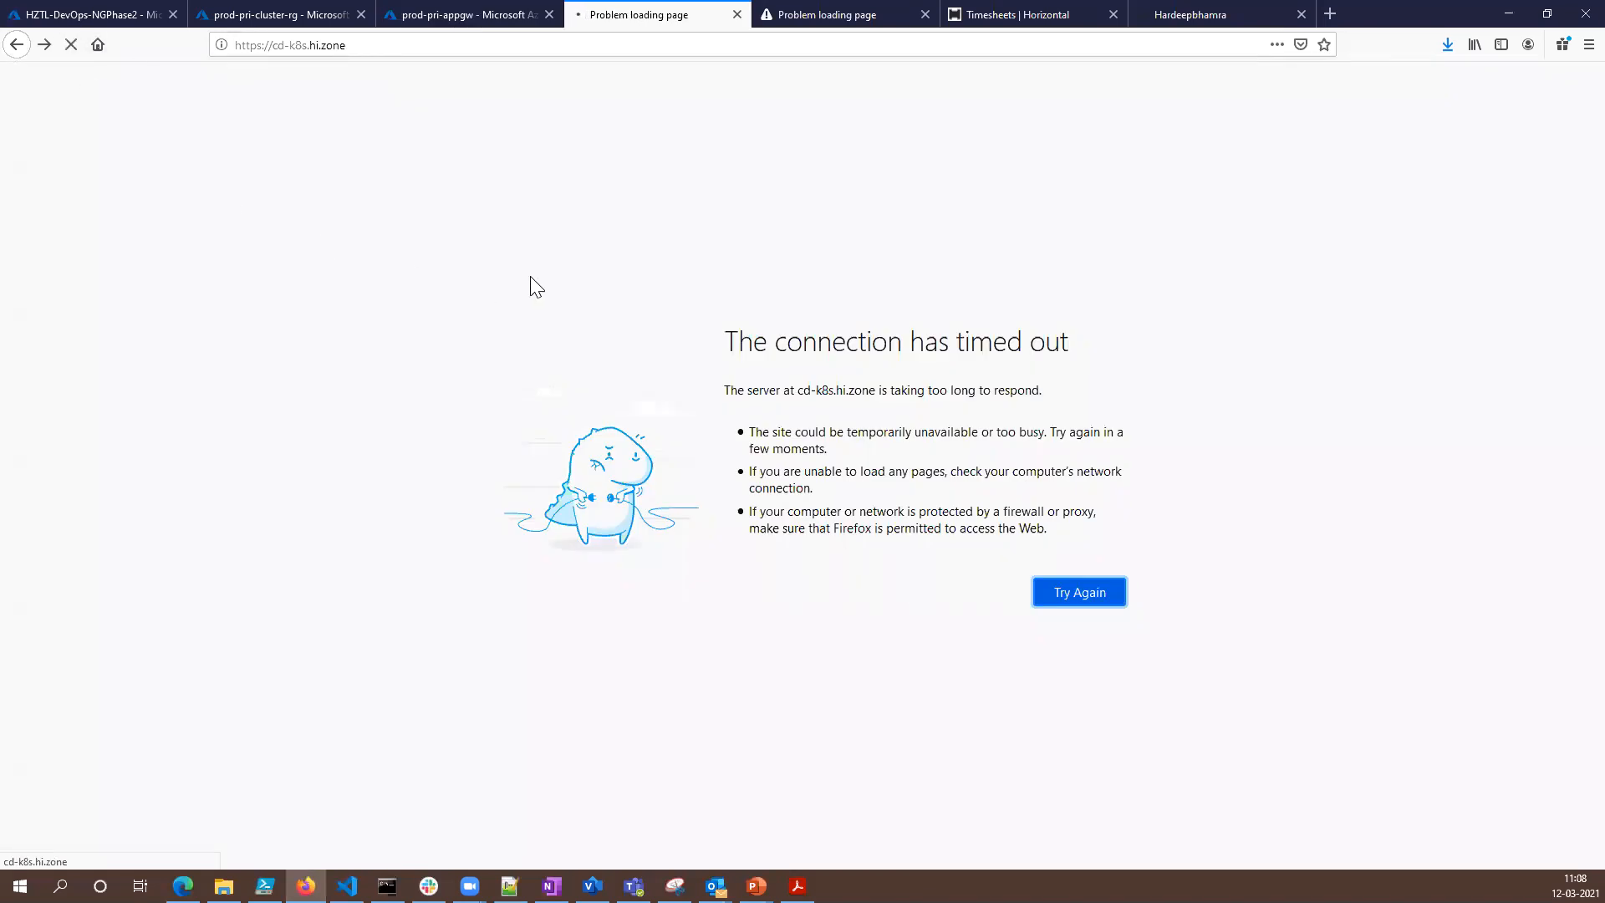
pyautogui.click(792, 15)
pyautogui.click(71, 44)
pyautogui.hotkey('ctrl', 'shift', 'Tab')
# - Refresh the backend health of the prod-pri-appgw application gateway and show the cd-k8s.hi.zone site
pyautogui.click(441, 15)
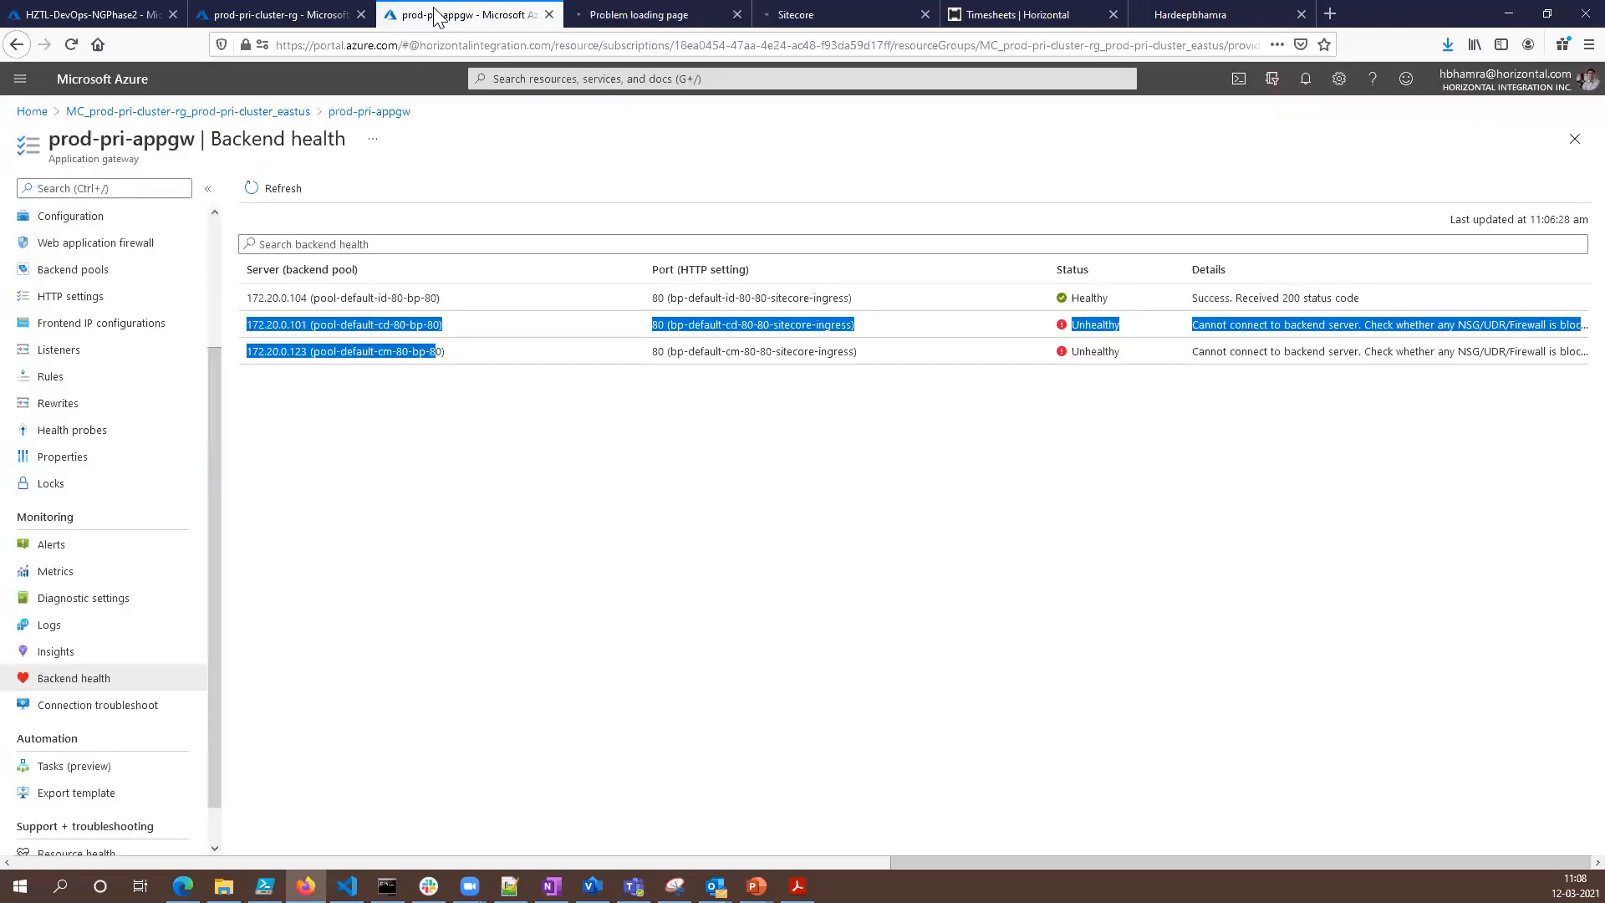
pyautogui.click(284, 189)
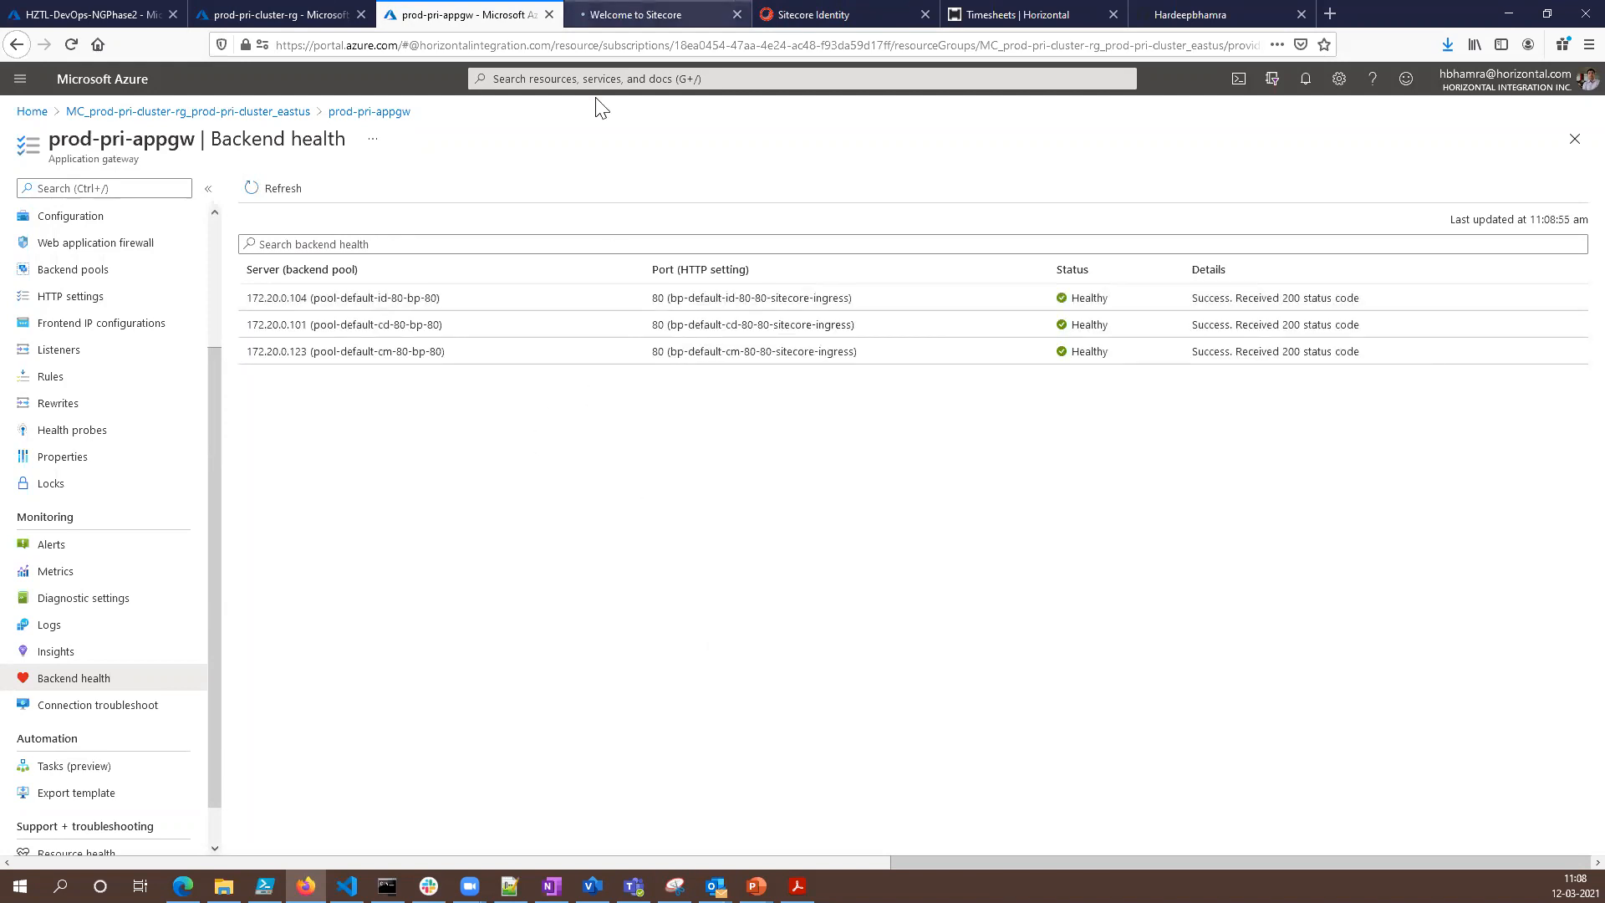
pyautogui.click(618, 15)
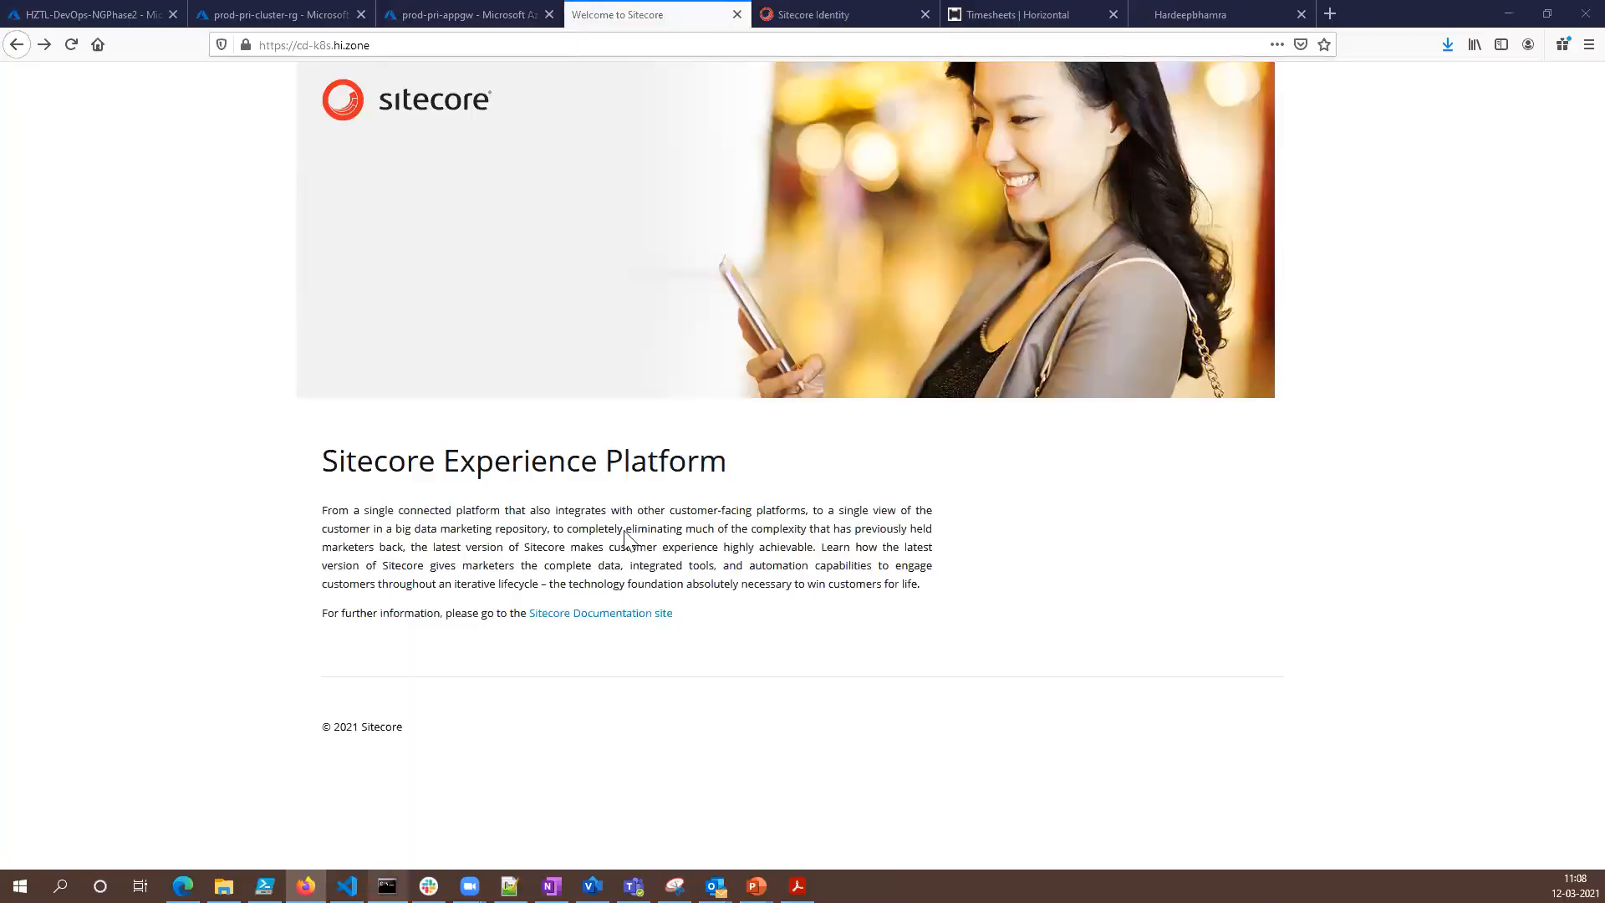
# - Return to Command Prompt, list the pods with kubectl get pods, and highlight the cd and cm rows
pyautogui.hotkey('alt', 'Tab')
pyautogui.press('Up')
pyautogui.press('Return')
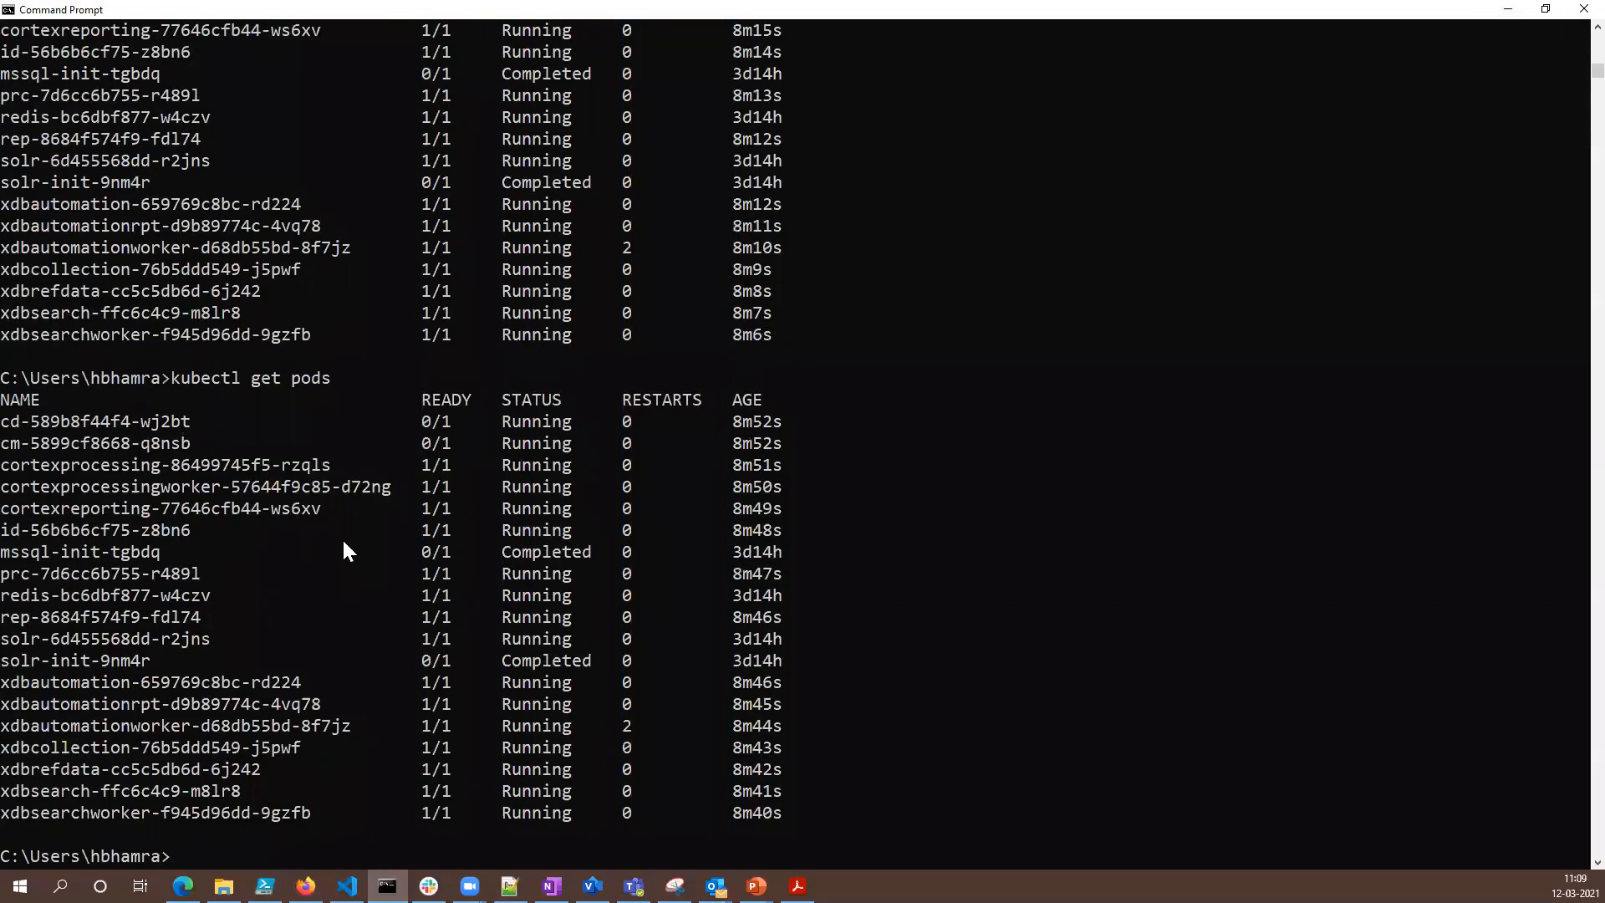
pyautogui.moveTo(797, 448); pyautogui.dragTo(100, 422)
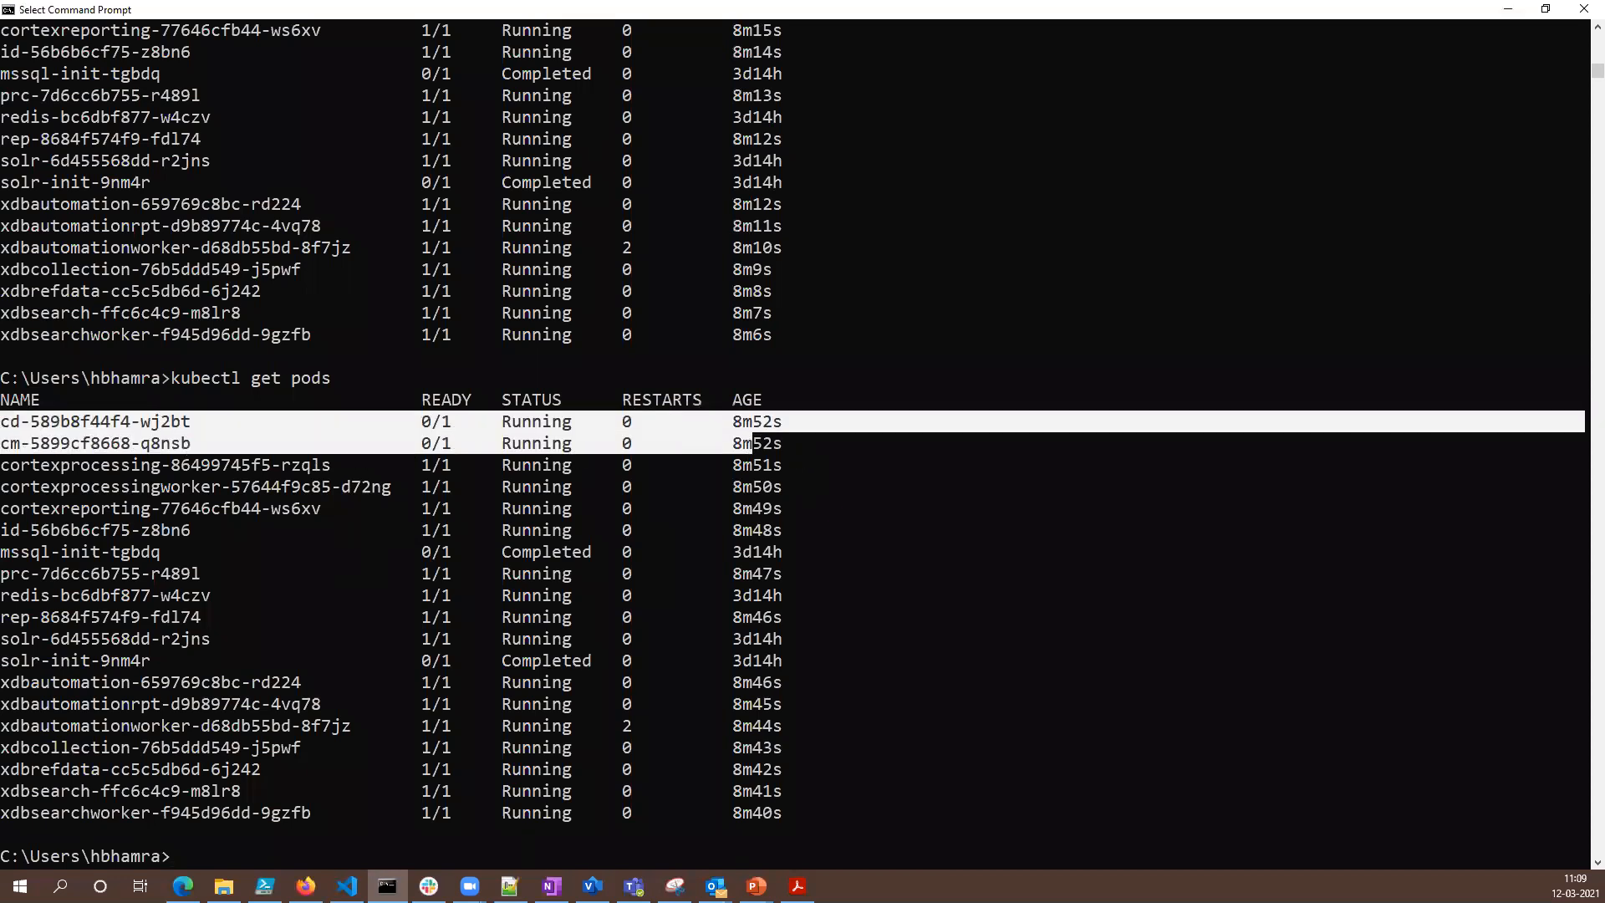
# - Switch to Firefox, log in to Sitecore with the prefilled credentials, and reload the cd-k8s.hi.zone site
pyautogui.click(449, 615)
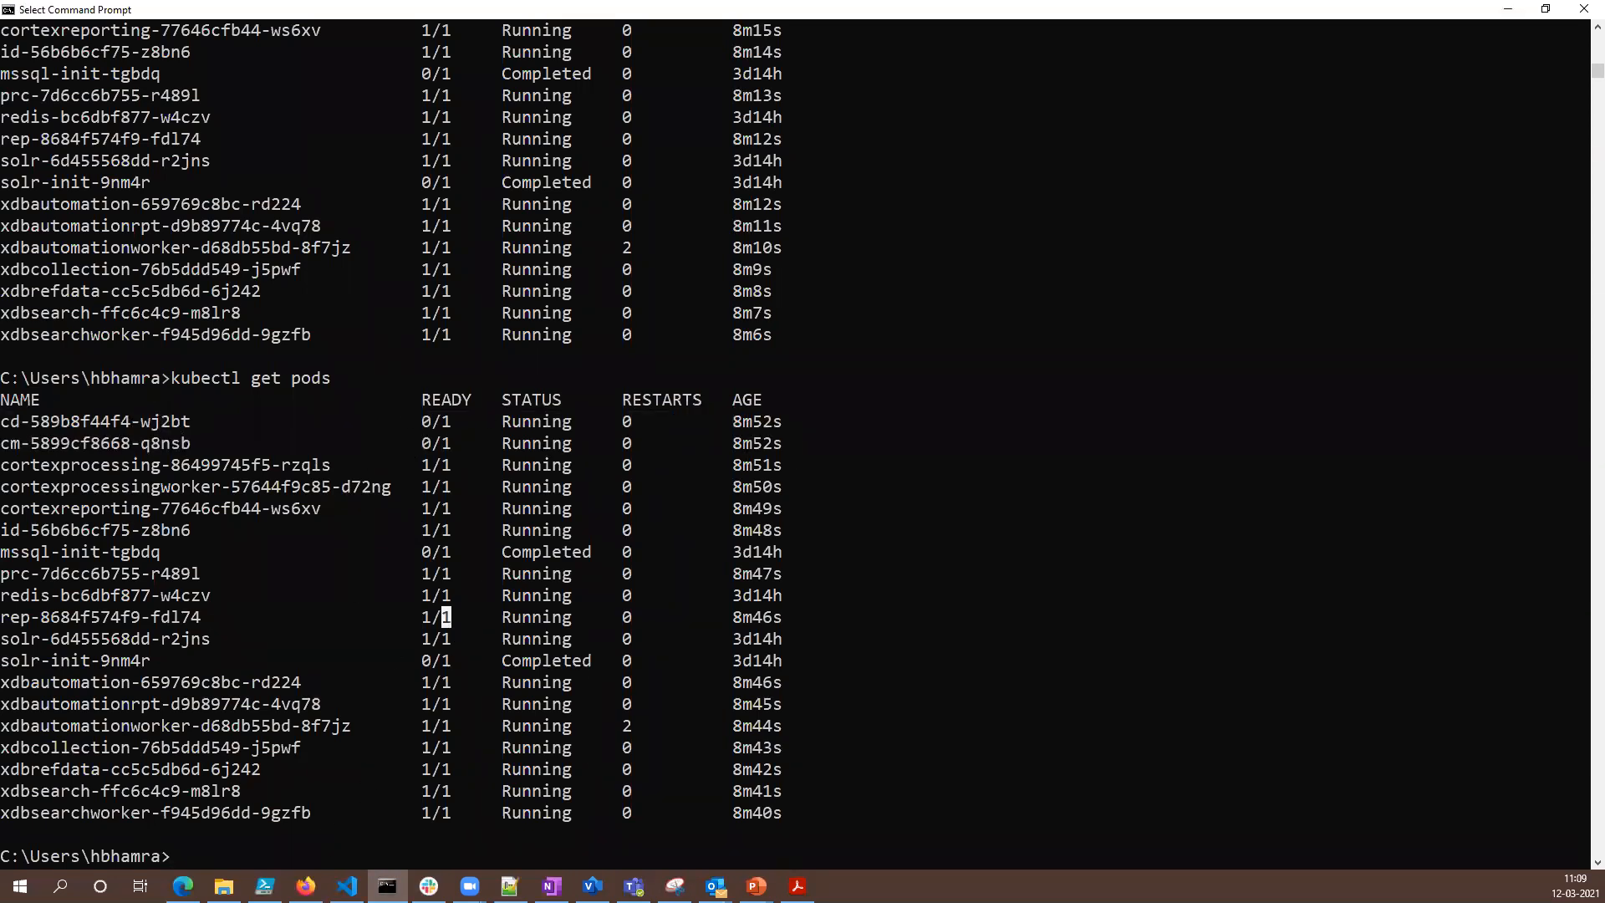
pyautogui.click(306, 886)
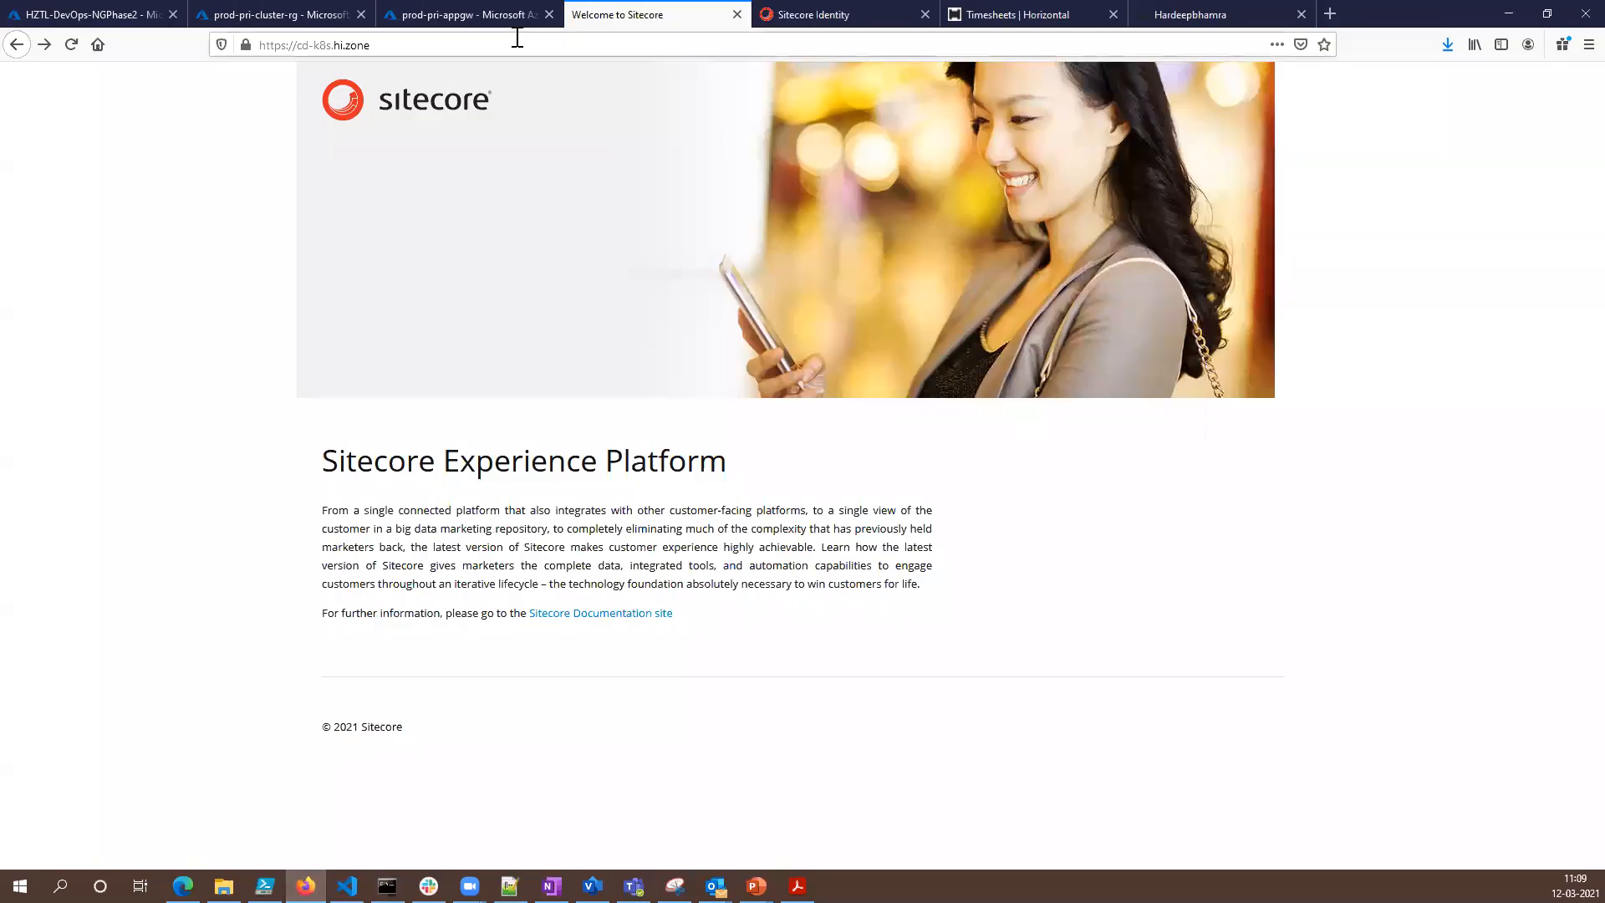
pyautogui.click(811, 34)
pyautogui.click(644, 554)
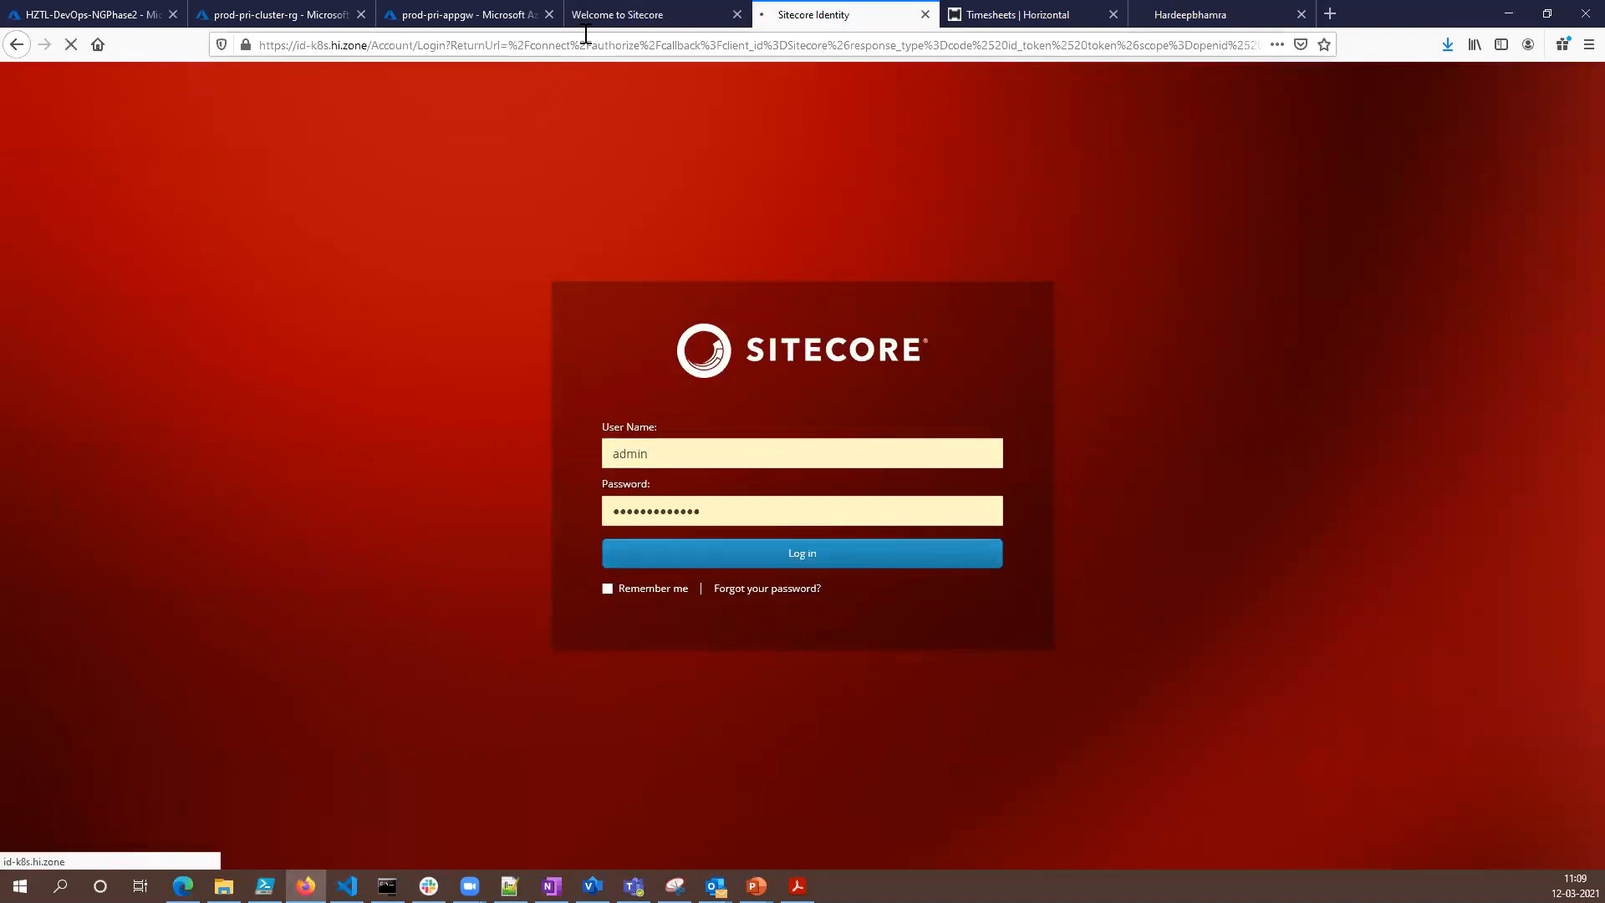
pyautogui.click(590, 16)
pyautogui.click(72, 46)
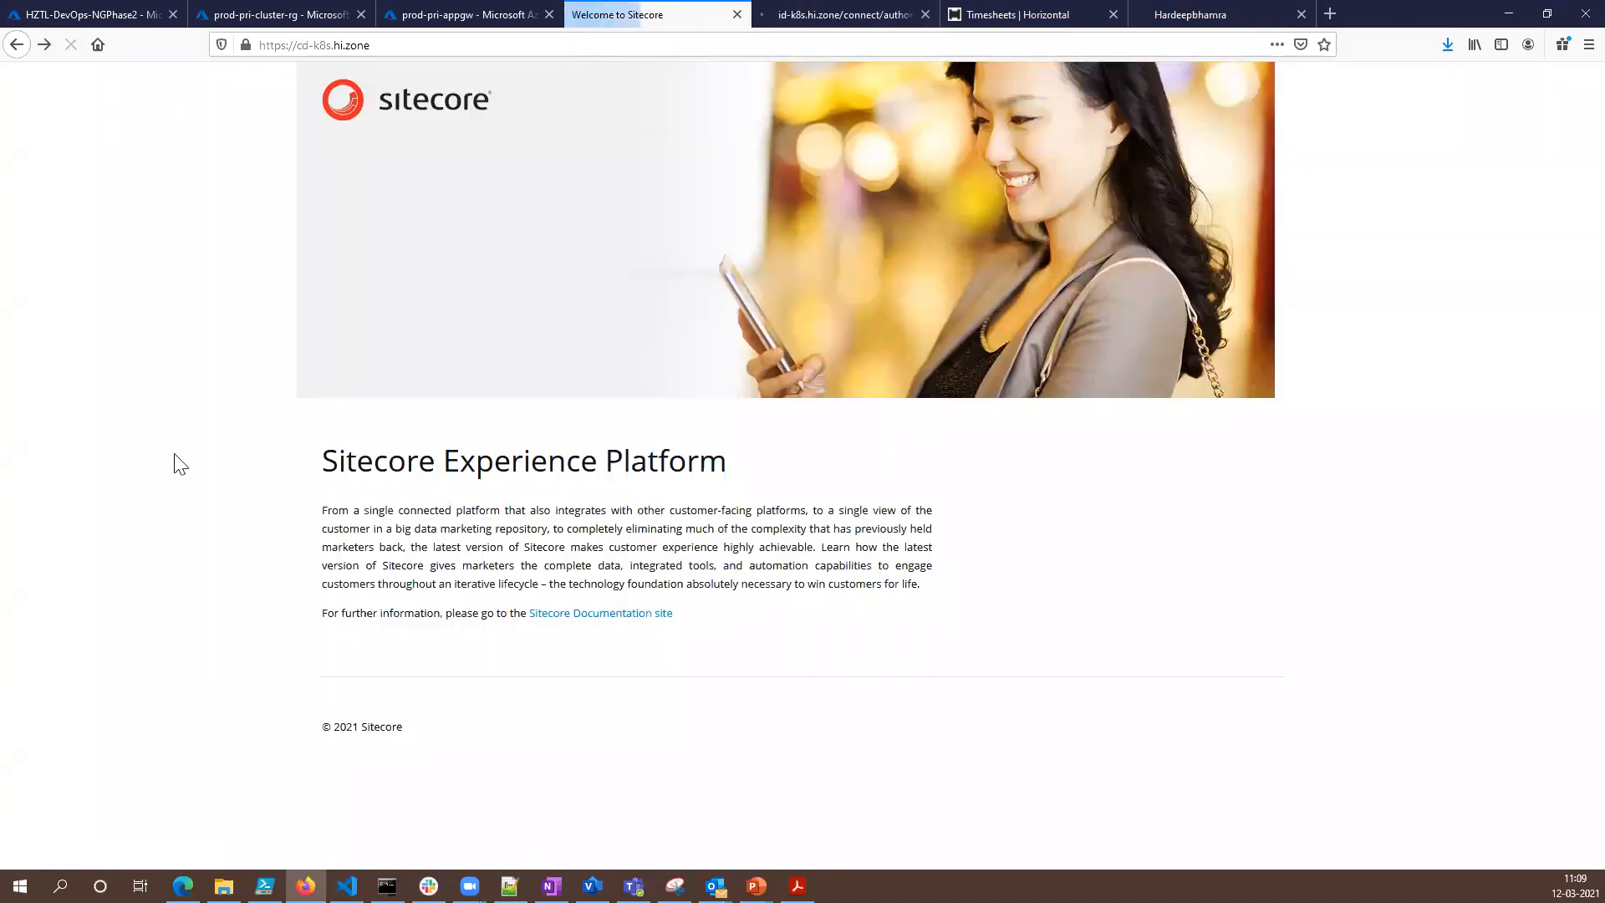
# - From Sitecore's Control Panel, view the Populate Solr Managed Schema index list without populating, and rebuild all local search indexes in the Indexing manager
pyautogui.click(811, 25)
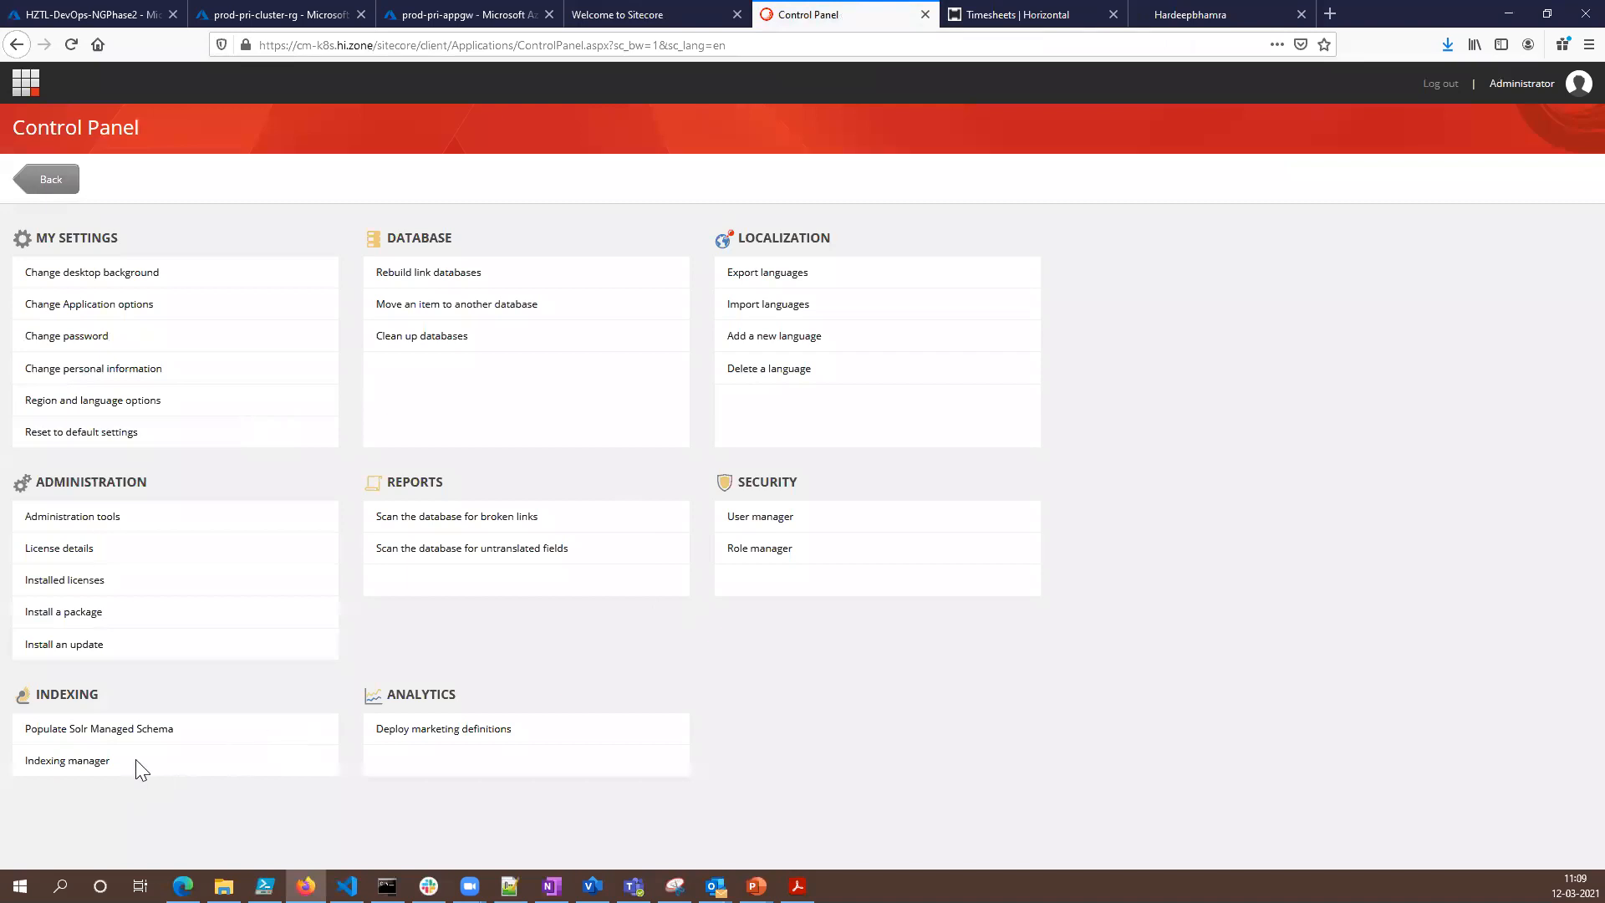
pyautogui.click(152, 735)
pyautogui.click(159, 780)
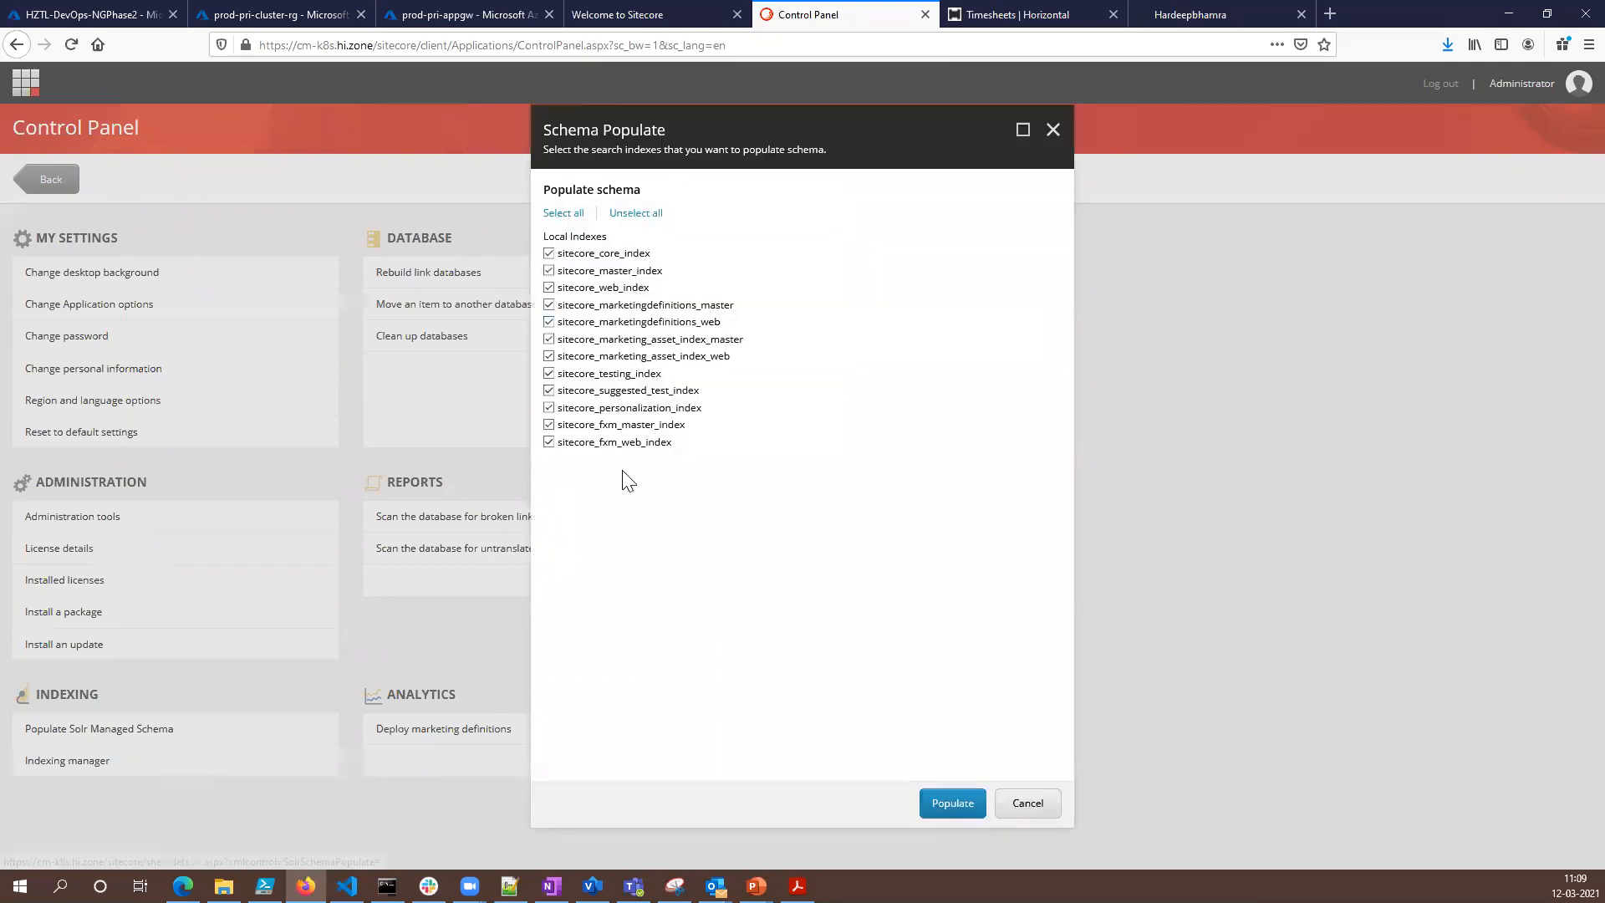
pyautogui.click(1034, 807)
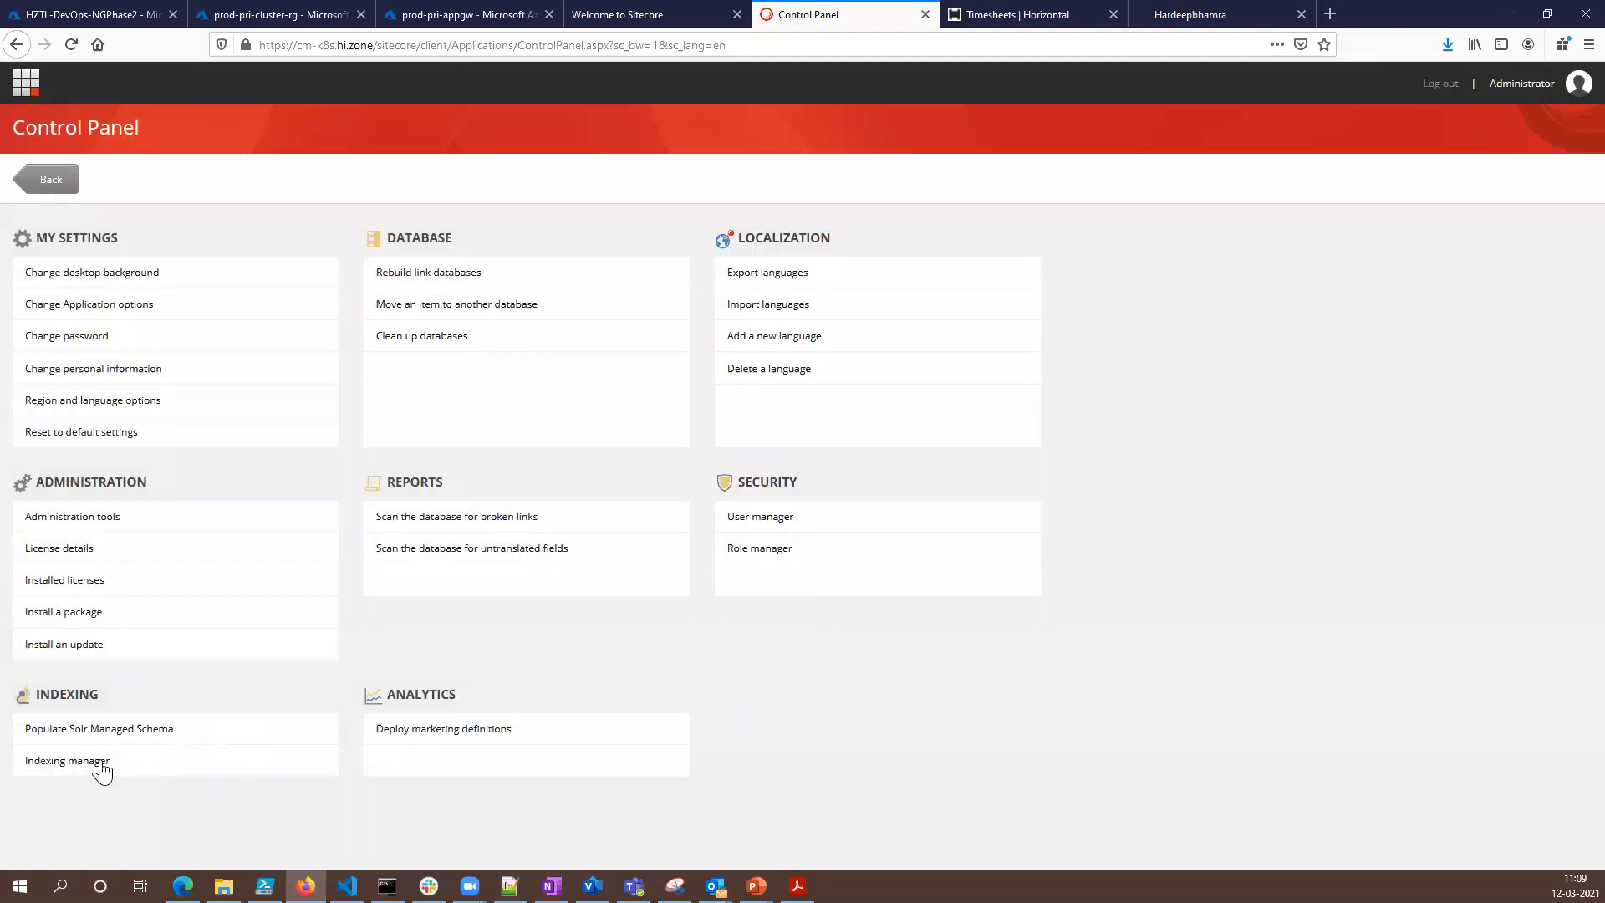
pyautogui.click(83, 762)
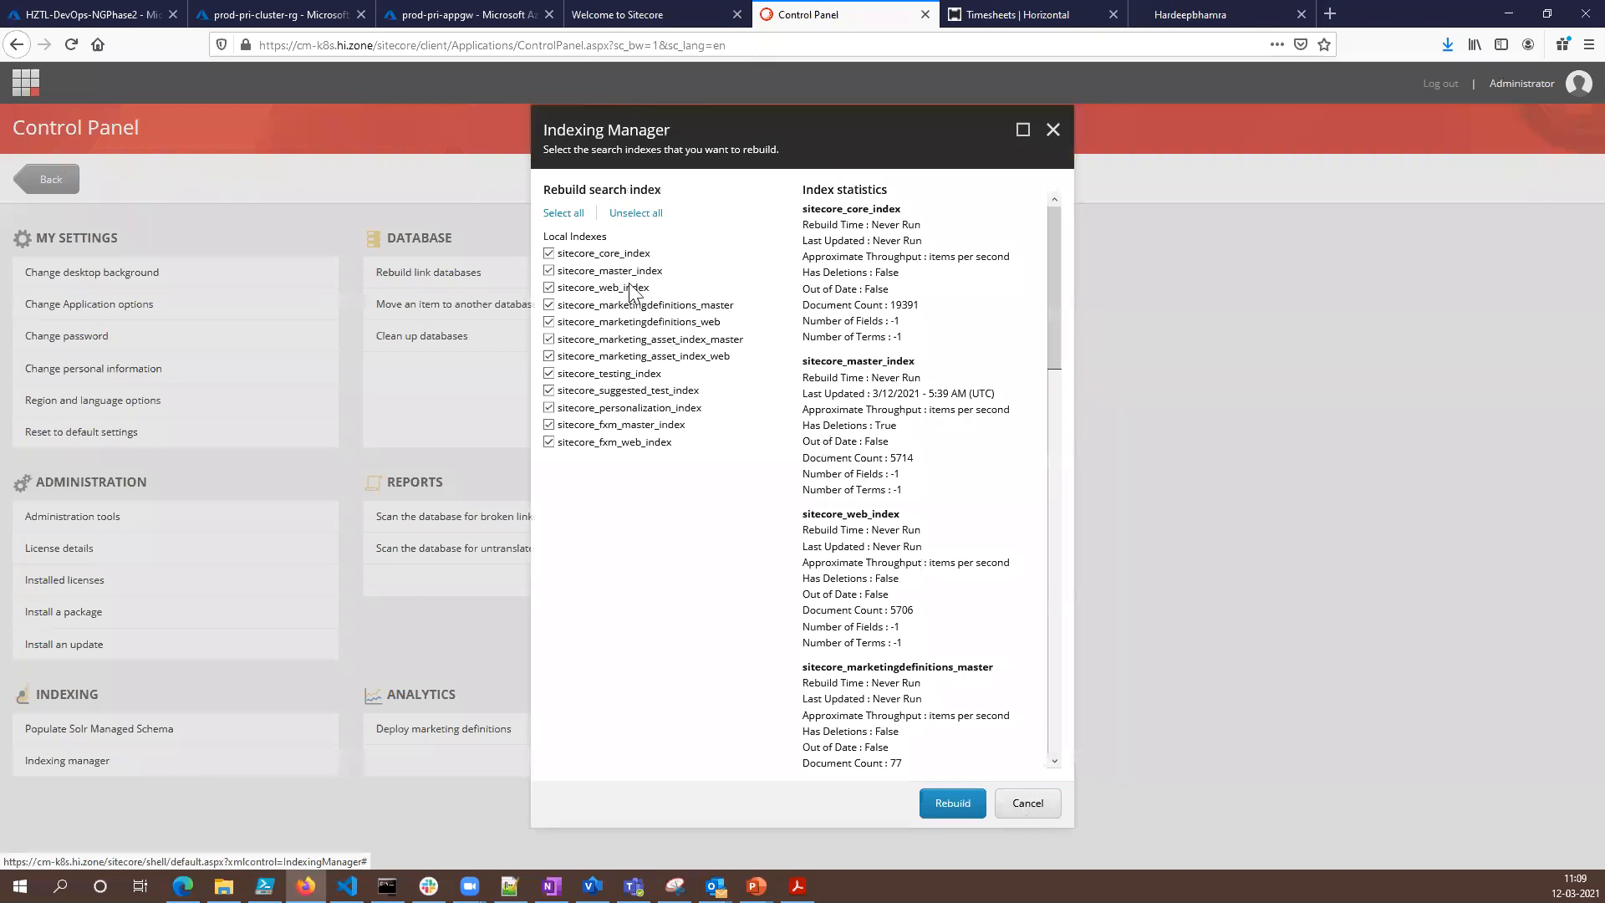
pyautogui.click(950, 808)
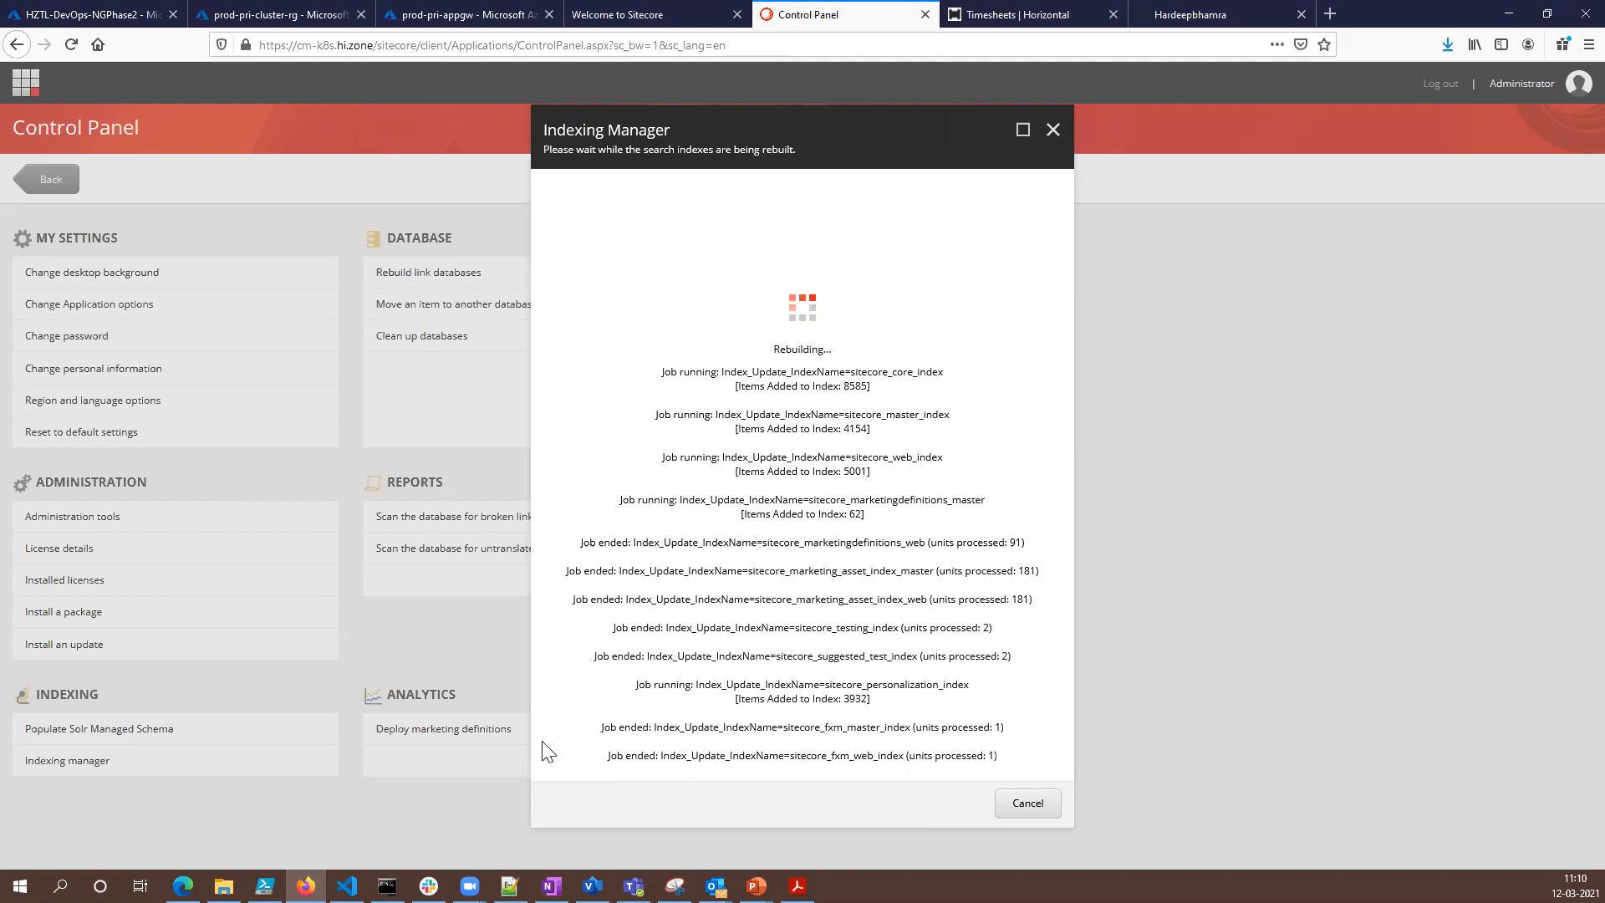
# - Switch to Command Prompt, list the pods with kubectl get pods, and highlight the readiness of the cd and cm pods
pyautogui.hotkey('alt', 'Tab')
pyautogui.press('Up')
pyautogui.press('Return')
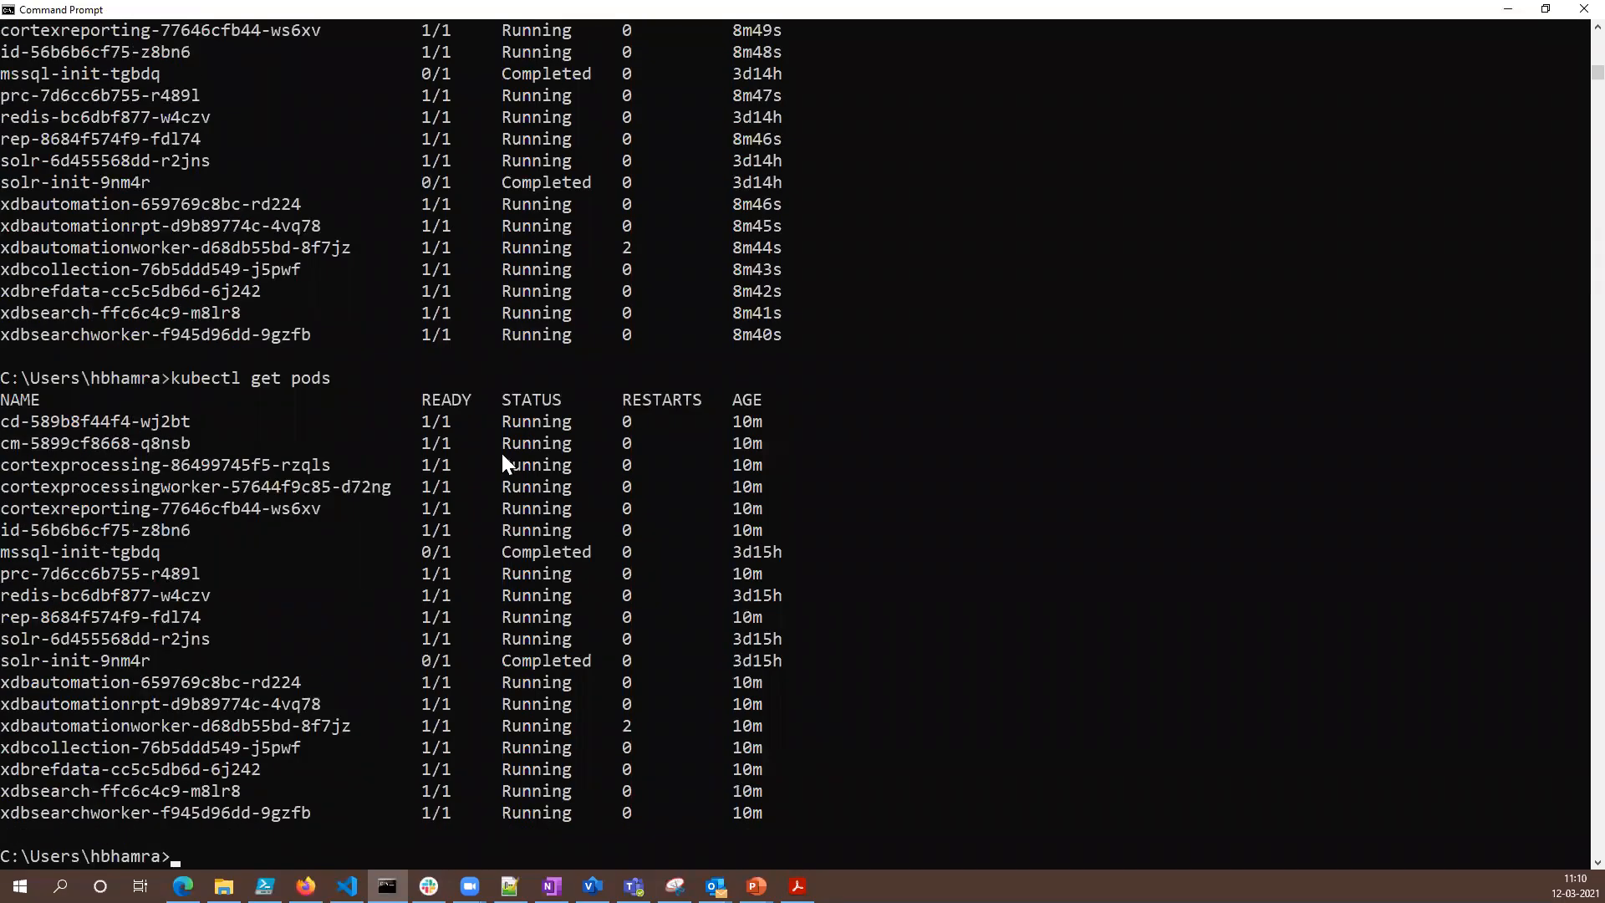
pyautogui.moveTo(420, 423); pyautogui.dragTo(646, 448)
# - Compare the READY values of the cd and cm pods between the previous pod list and the newest one
pyautogui.scroll(2, 535, 425)
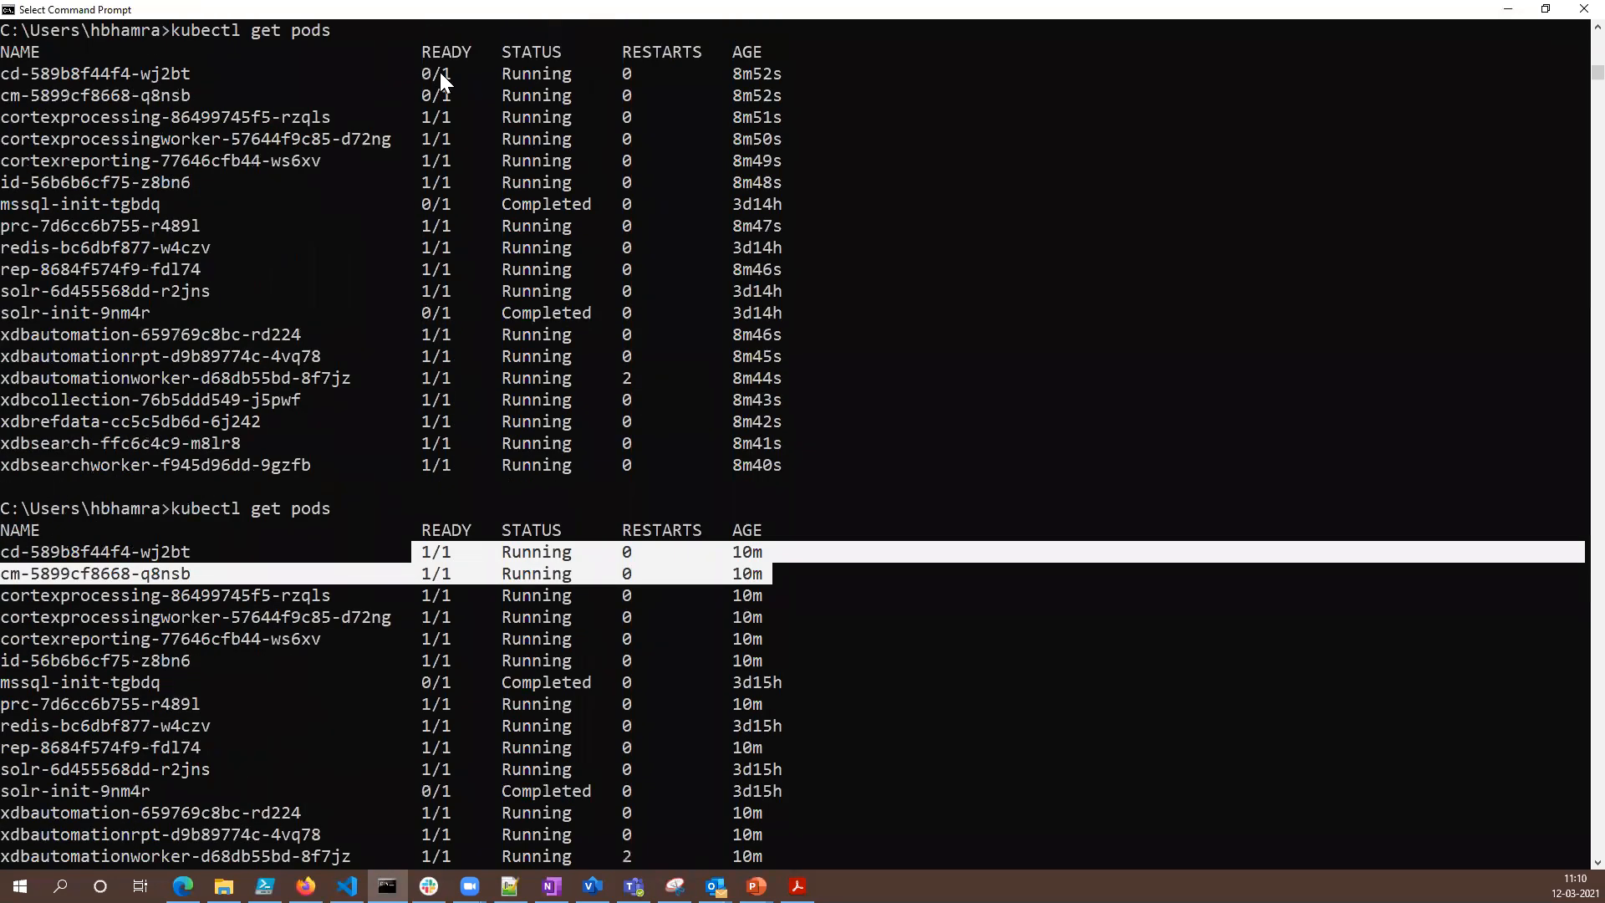
pyautogui.moveTo(422, 72); pyautogui.dragTo(428, 97)
pyautogui.click(425, 97)
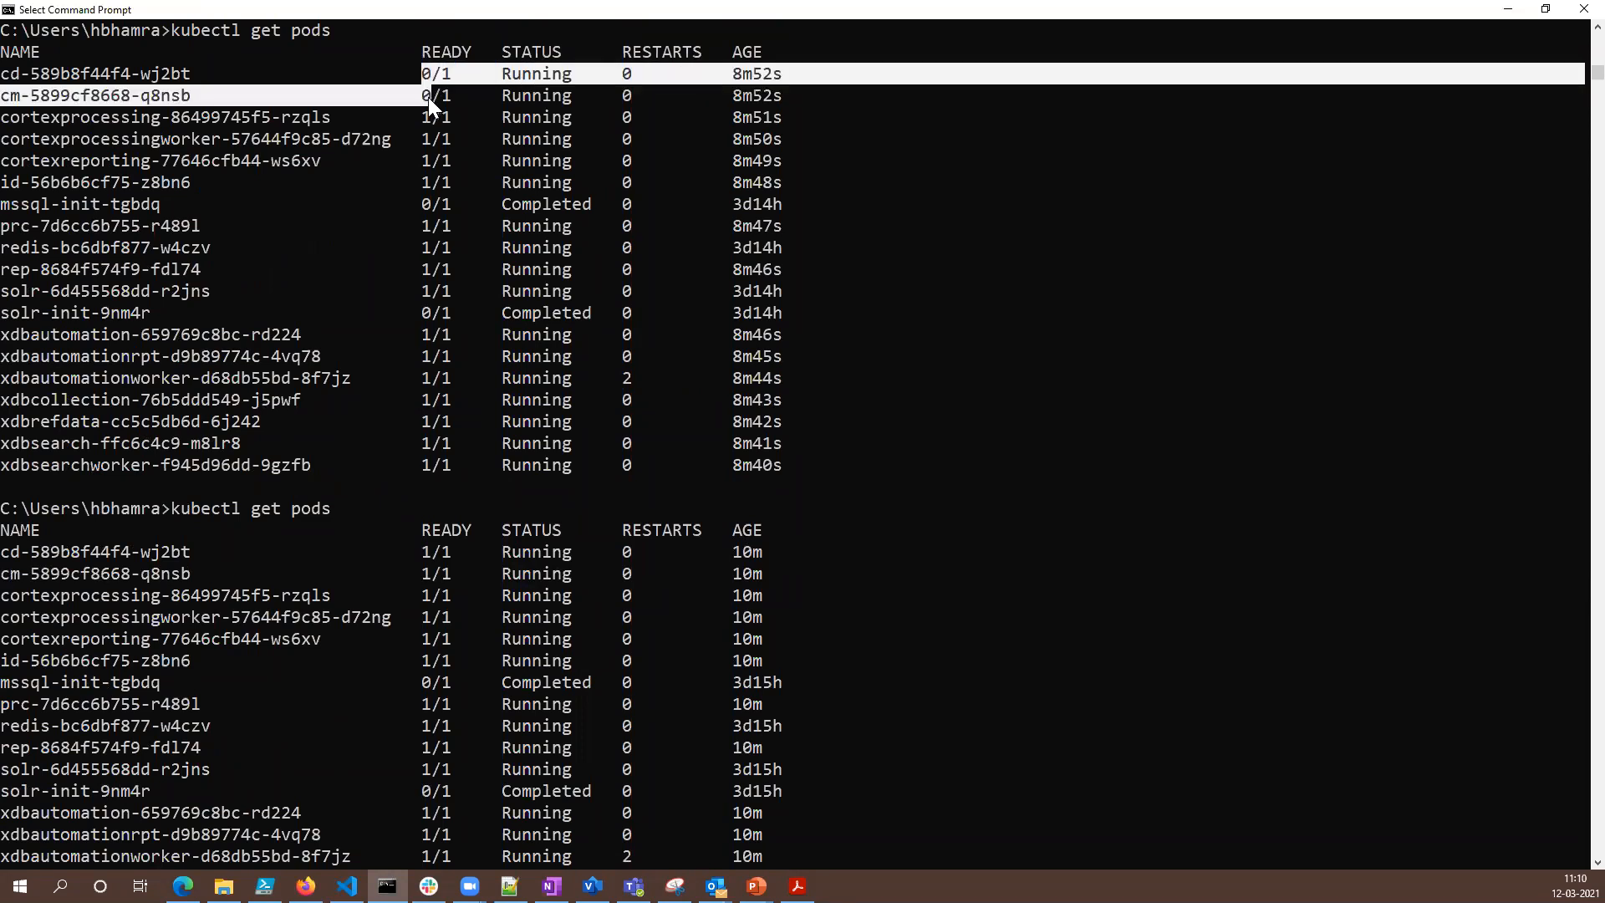
pyautogui.moveTo(420, 550); pyautogui.dragTo(428, 574)
pyautogui.scroll(-3, 451, 571)
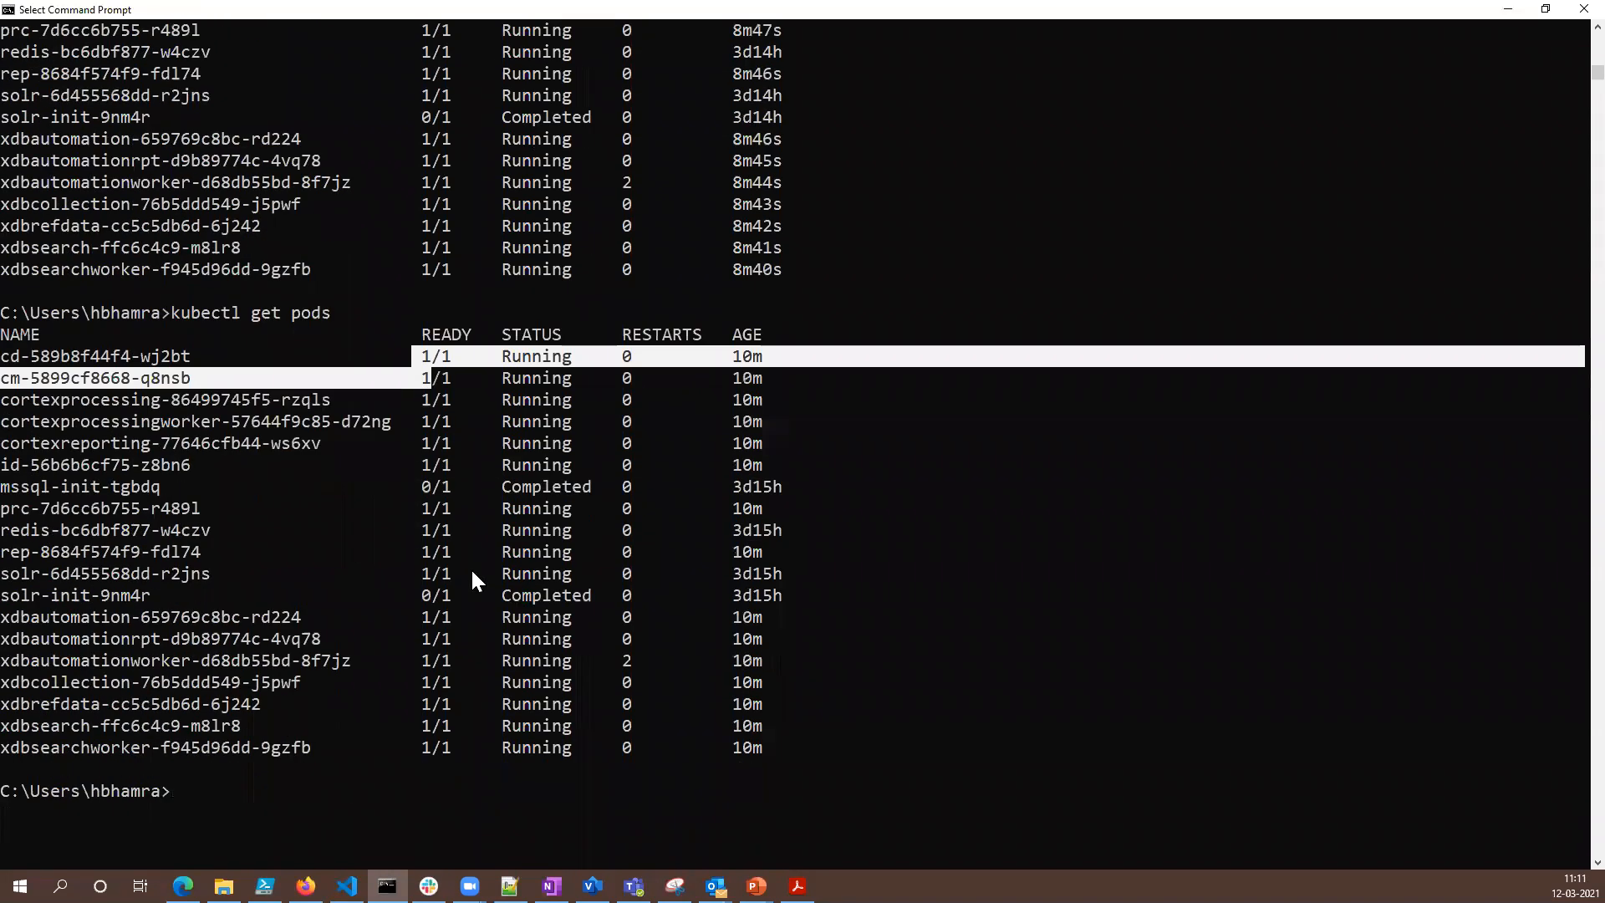
# - Stream the restarted xdbautomationworker pod's logs with kubectl logs -f xdbautomationworker-d68db55bd-8f7jz and highlight the Marketing Automation Engine startup lines
pyautogui.click(633, 660)
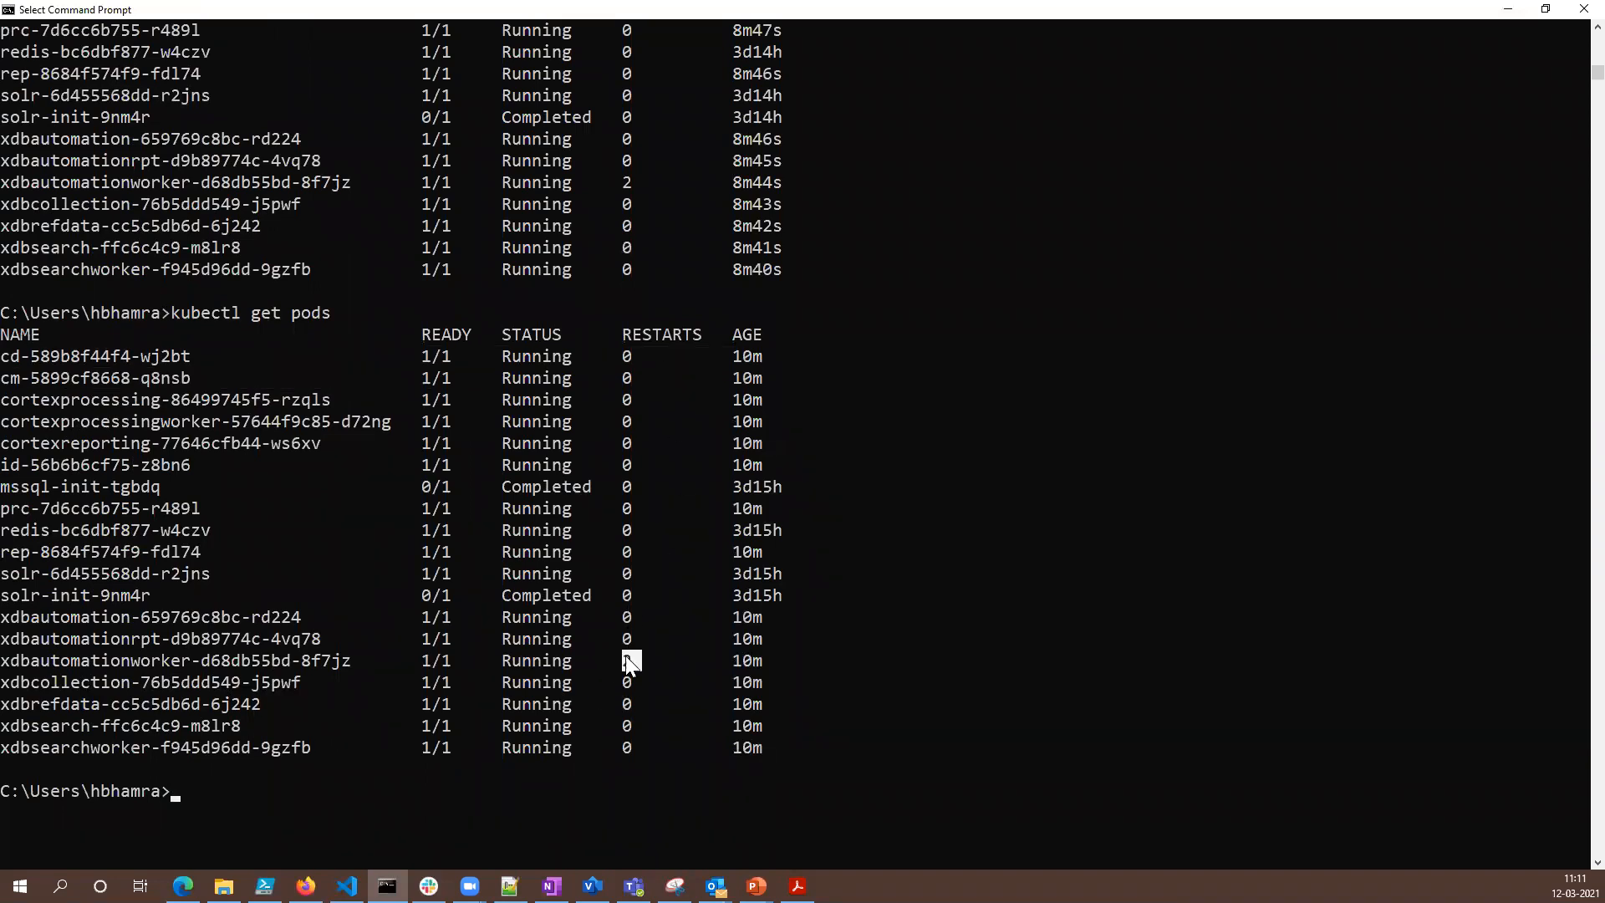
pyautogui.moveTo(4, 662); pyautogui.dragTo(299, 654)
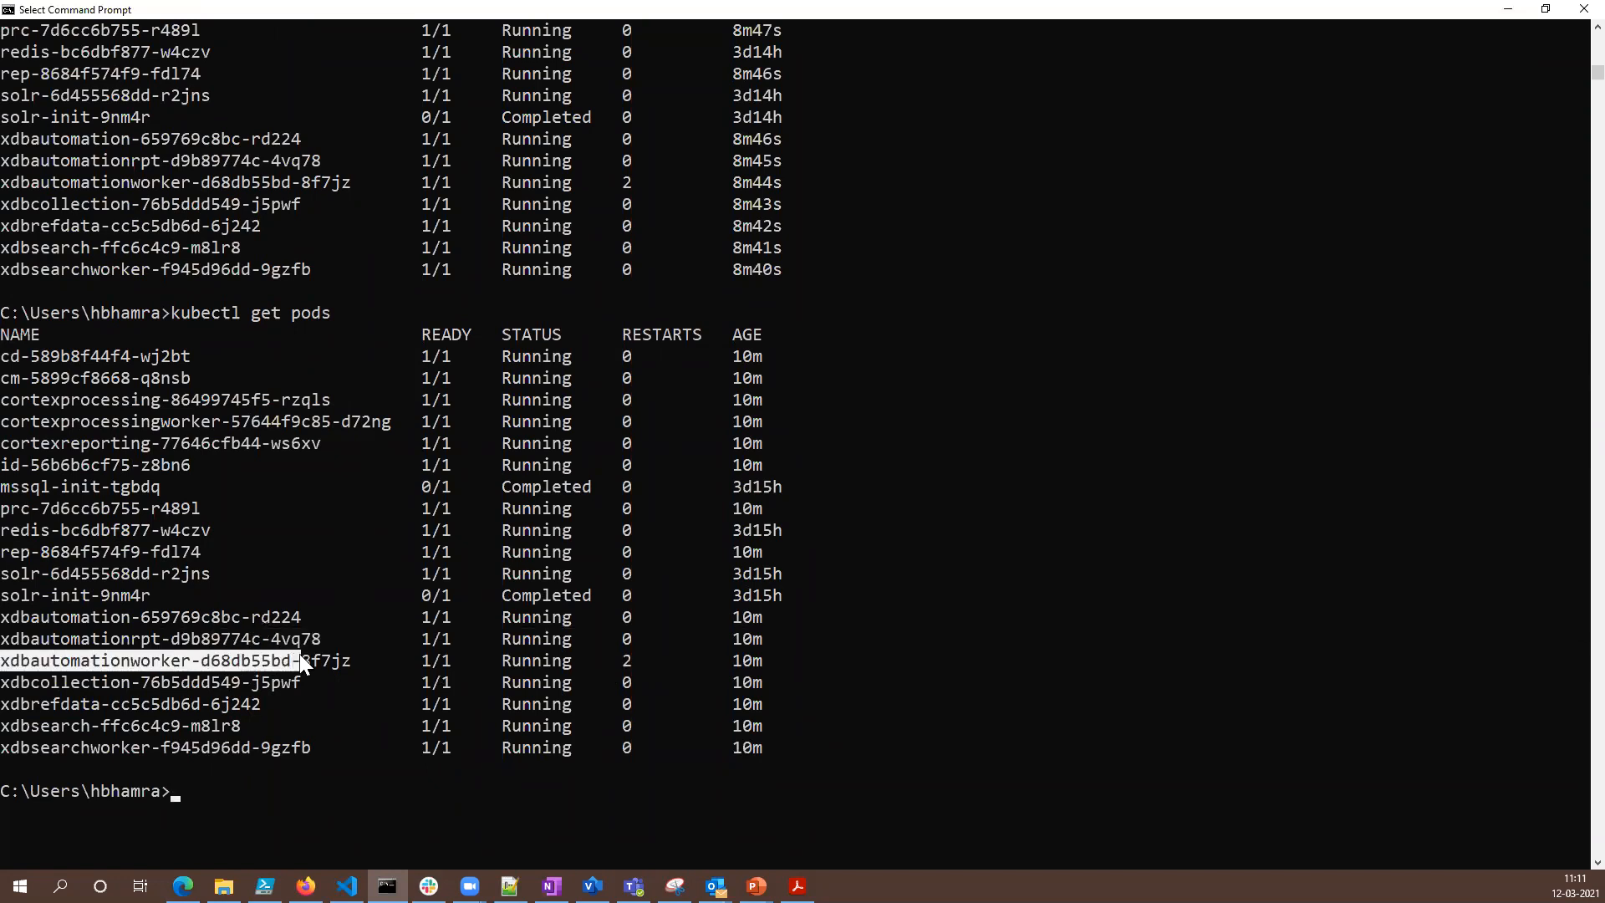
pyautogui.rightClick(346, 660)
pyautogui.click(364, 809)
pyautogui.write('kubectl logs -f')
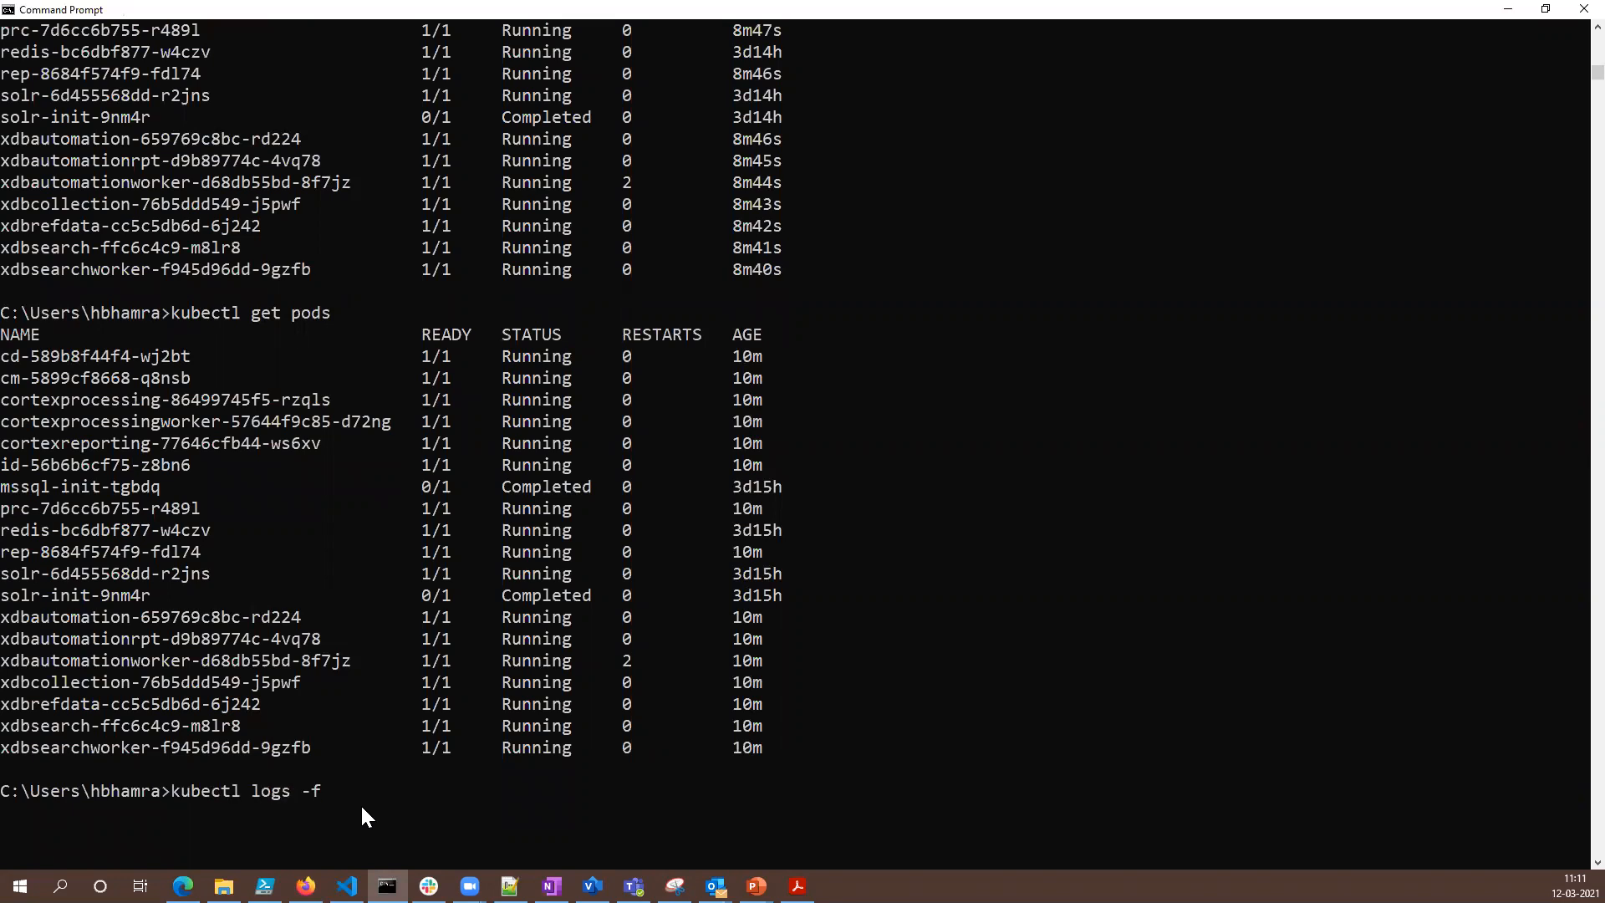
pyautogui.hotkey('ctrl', 'v')
pyautogui.press('Return')
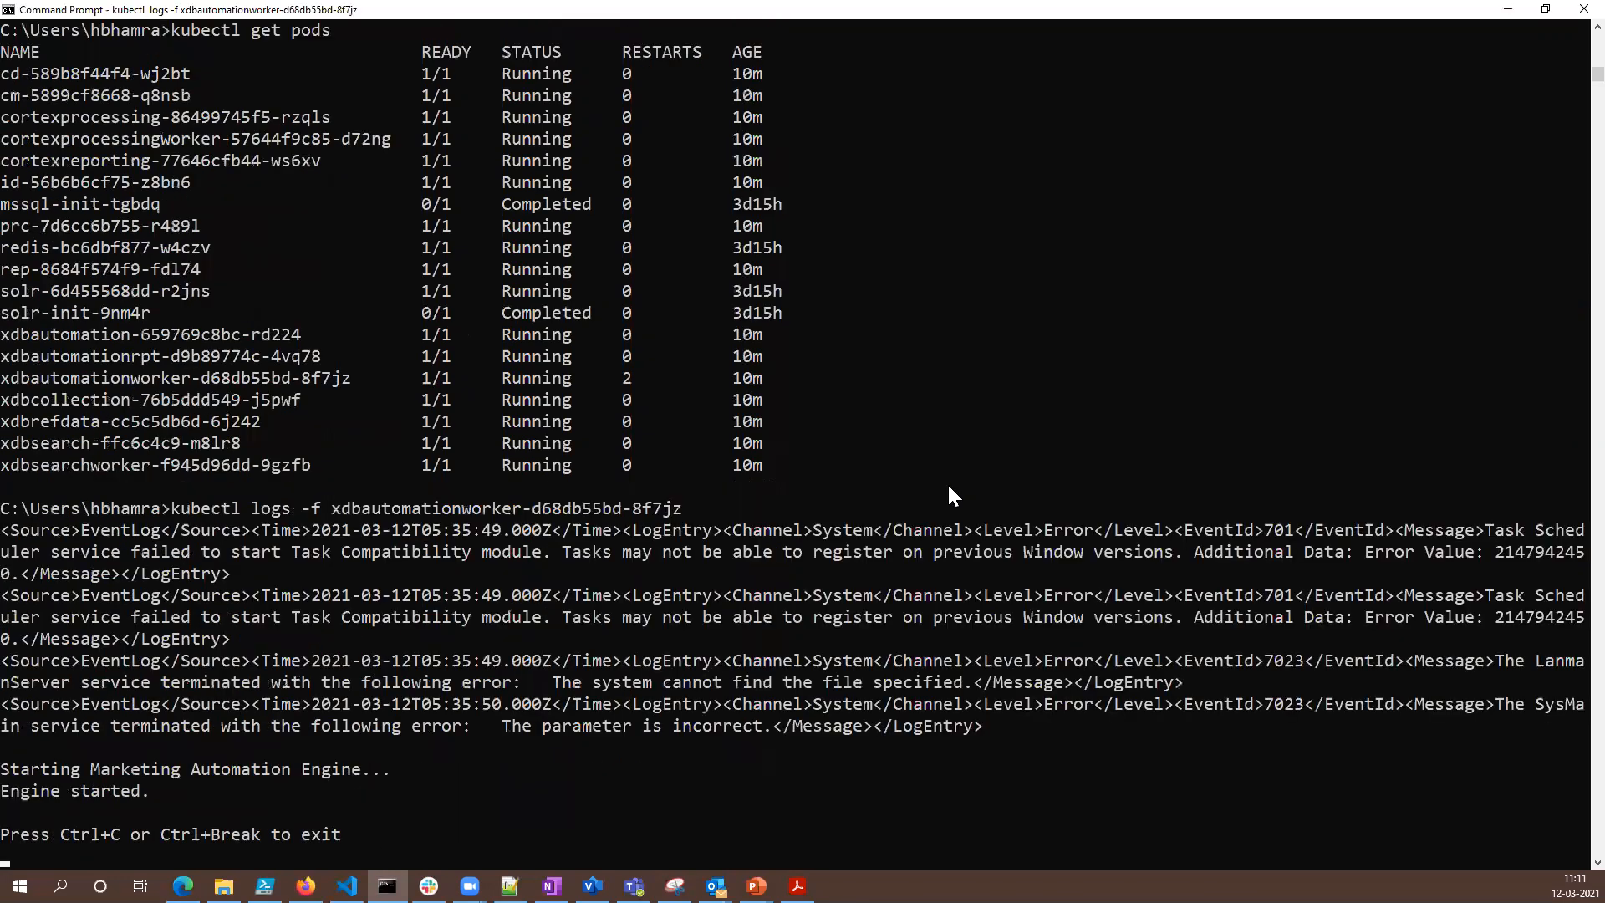
pyautogui.moveTo(156, 791); pyautogui.dragTo(4, 772)
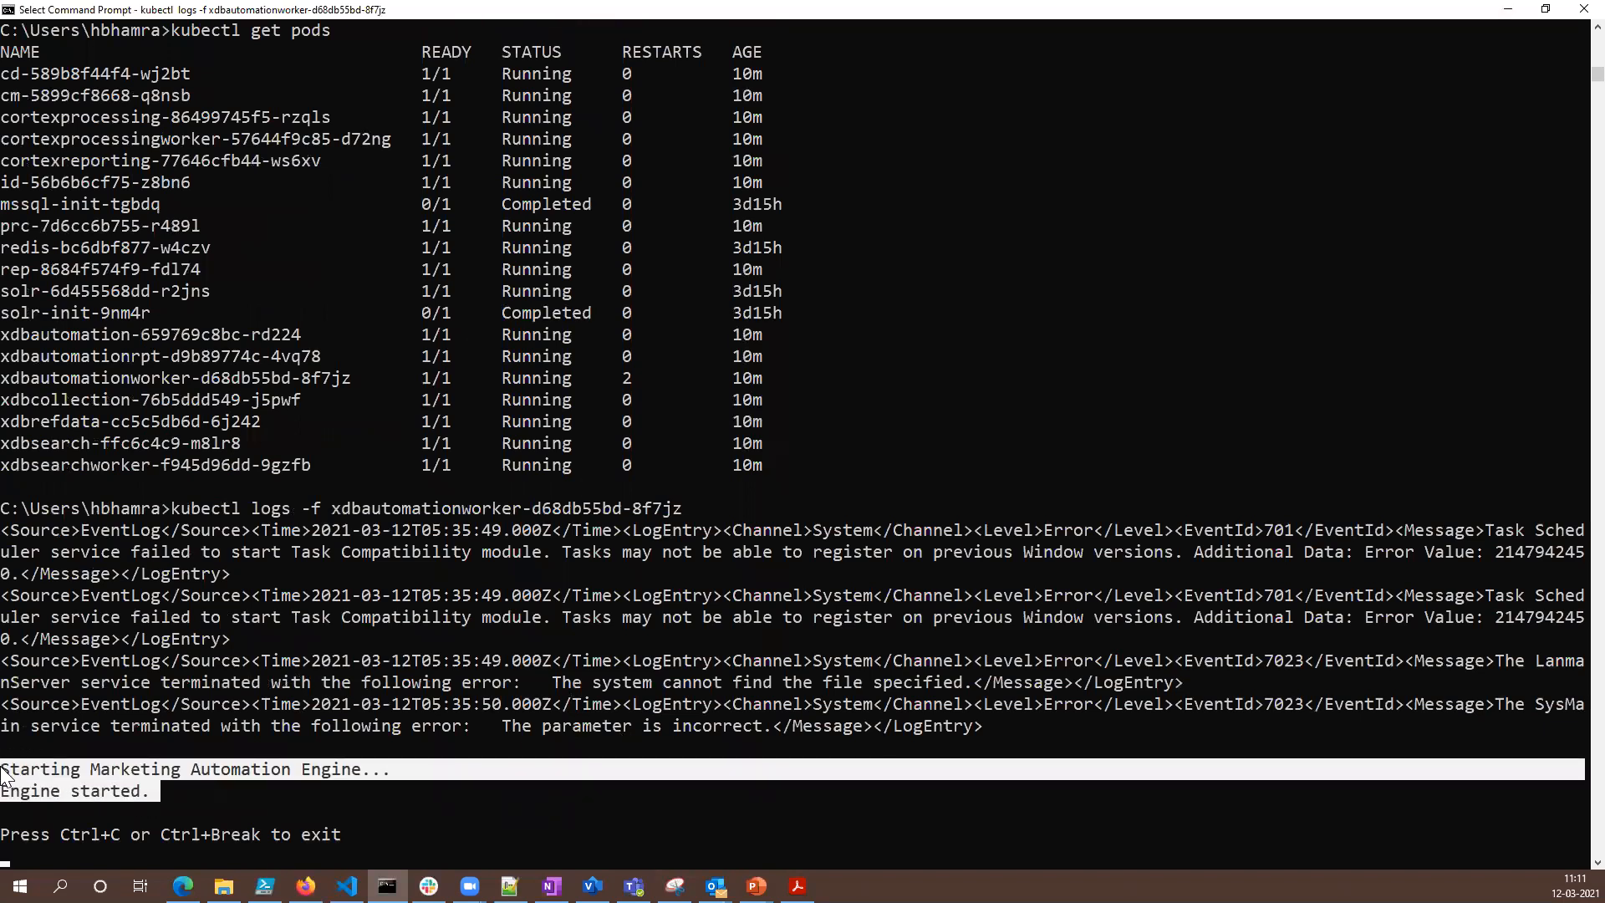
pyautogui.rightClick(493, 750)
# - Return to Firefox, close the index rebuild results in Indexing Manager, and go back to the Sitecore Launchpad
pyautogui.click(306, 886)
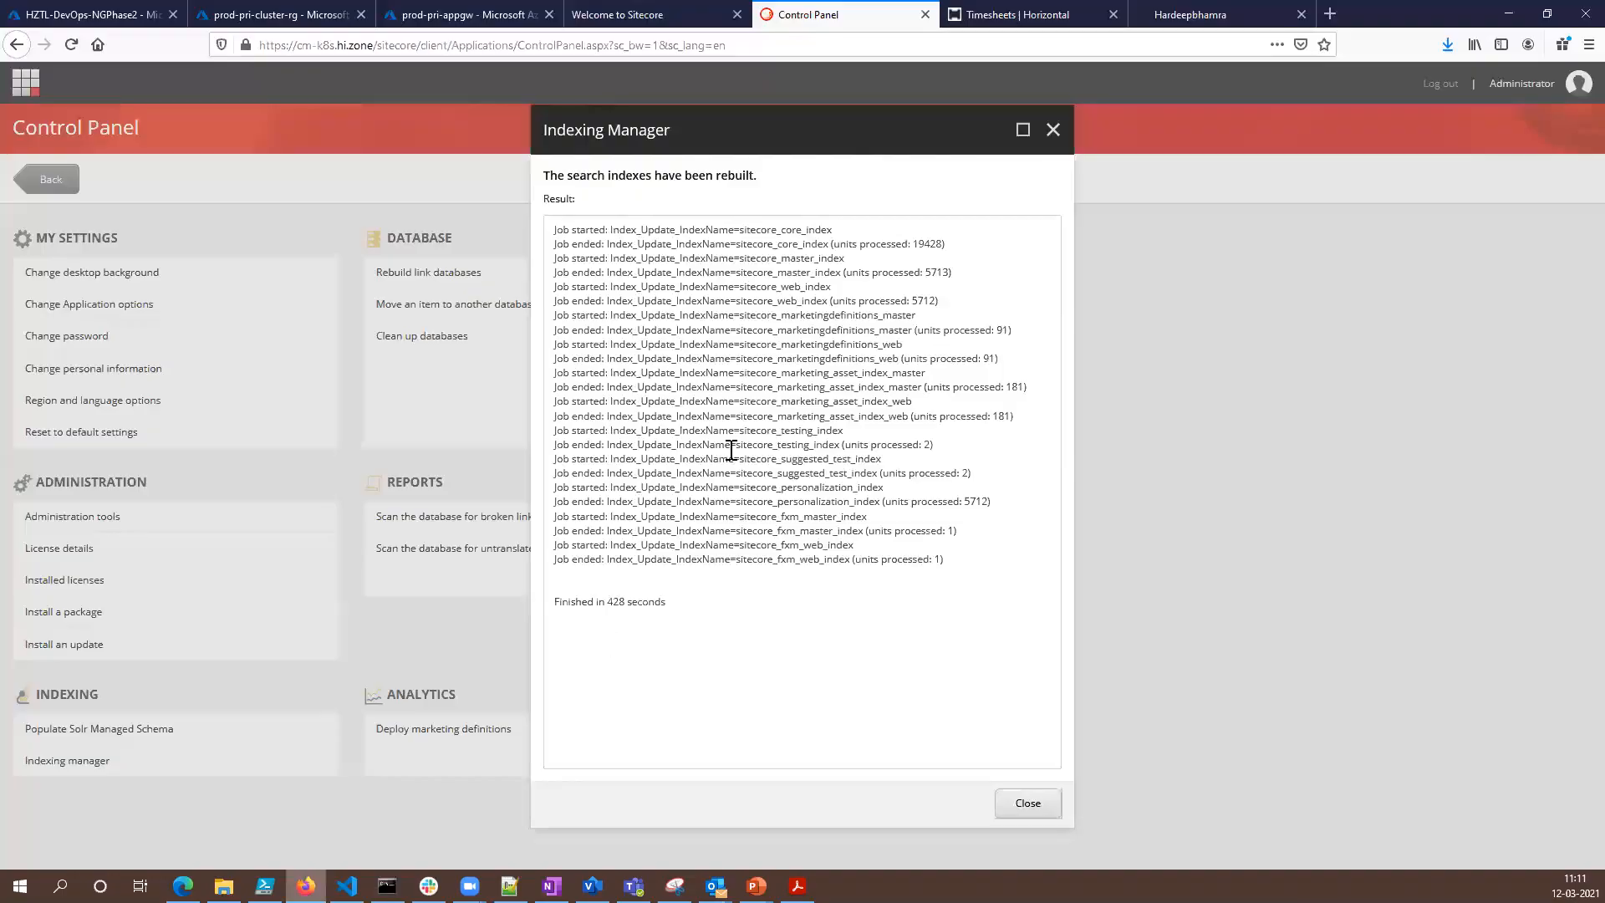
pyautogui.click(1027, 803)
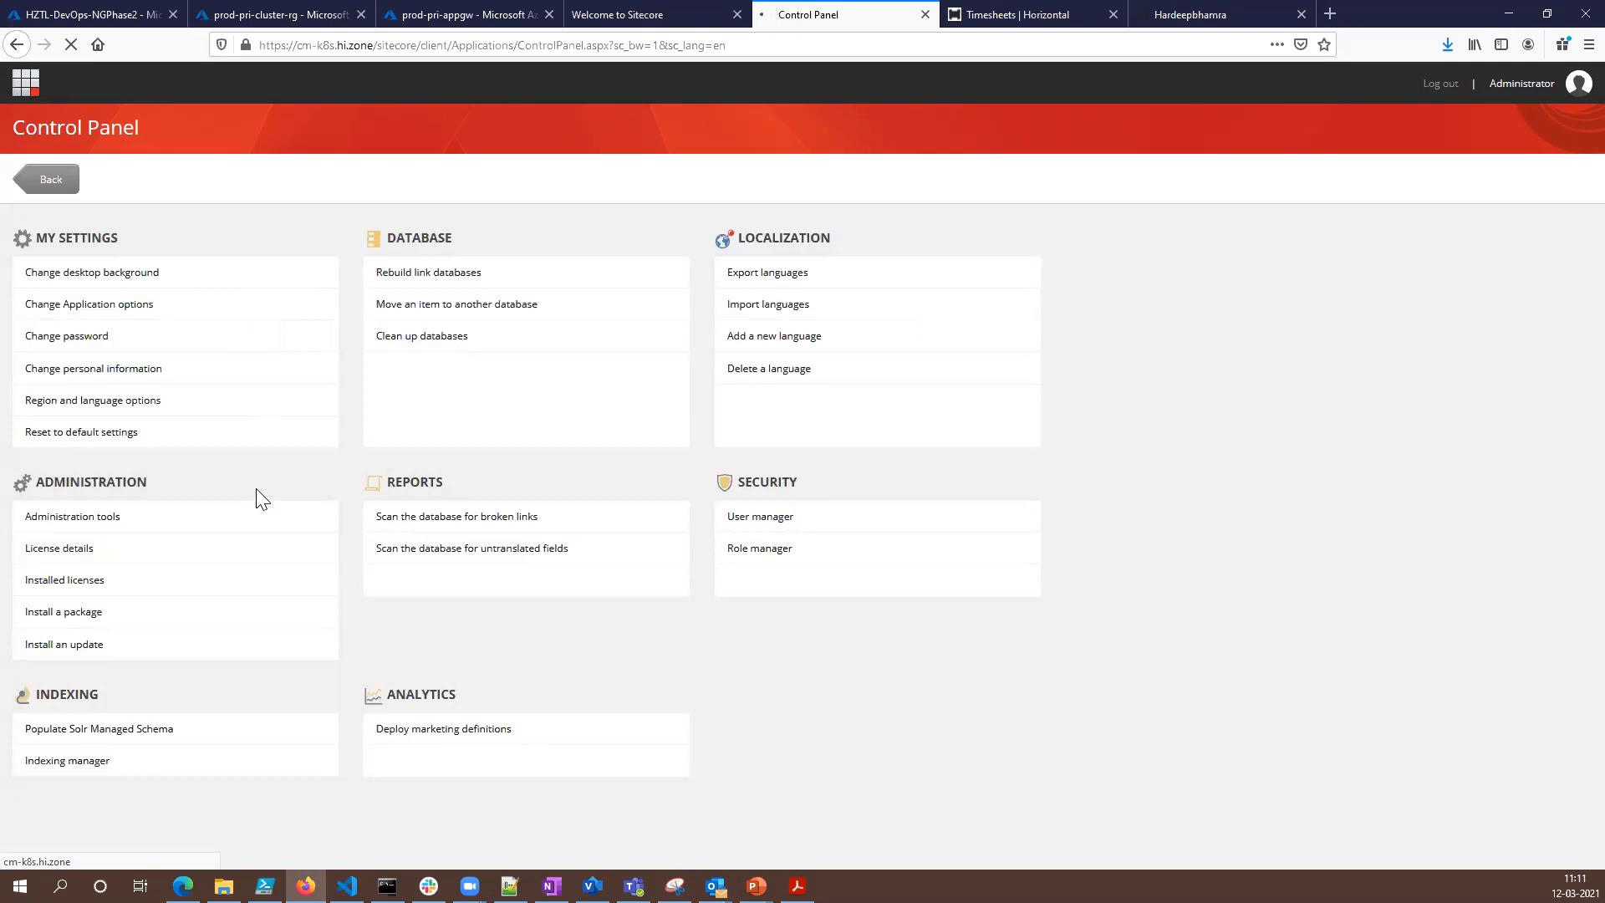
pyautogui.click(22, 91)
# - Reload the cd-k8s.hi.zone site and show the backend health of the prod-pri-appgw application gateway
pyautogui.click(636, 13)
pyautogui.click(64, 51)
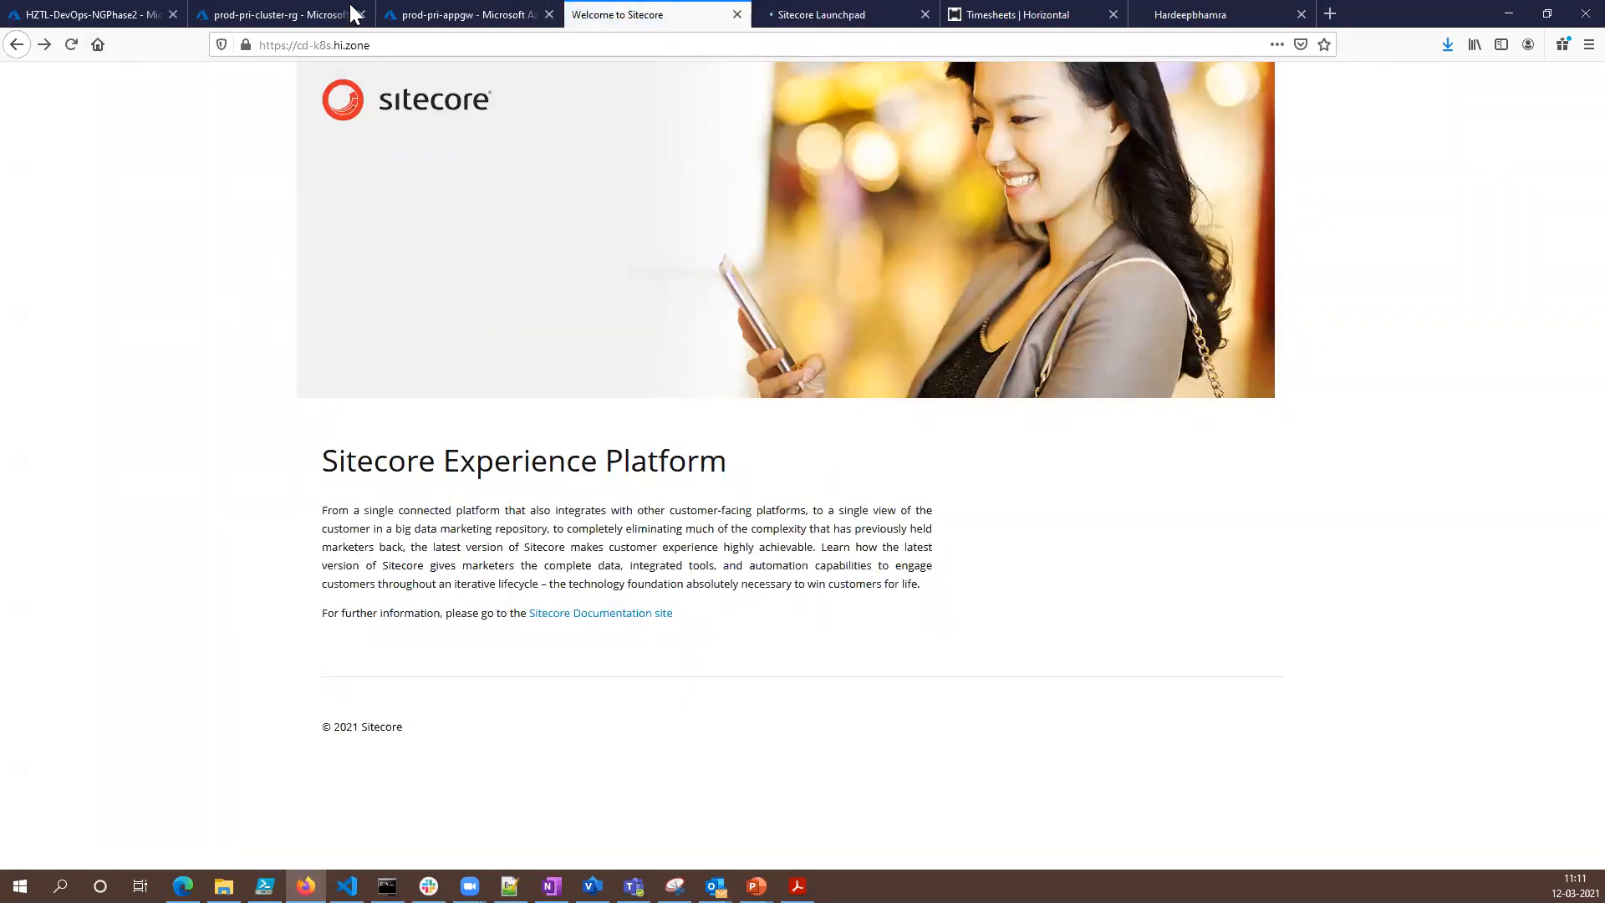
pyautogui.click(459, 12)
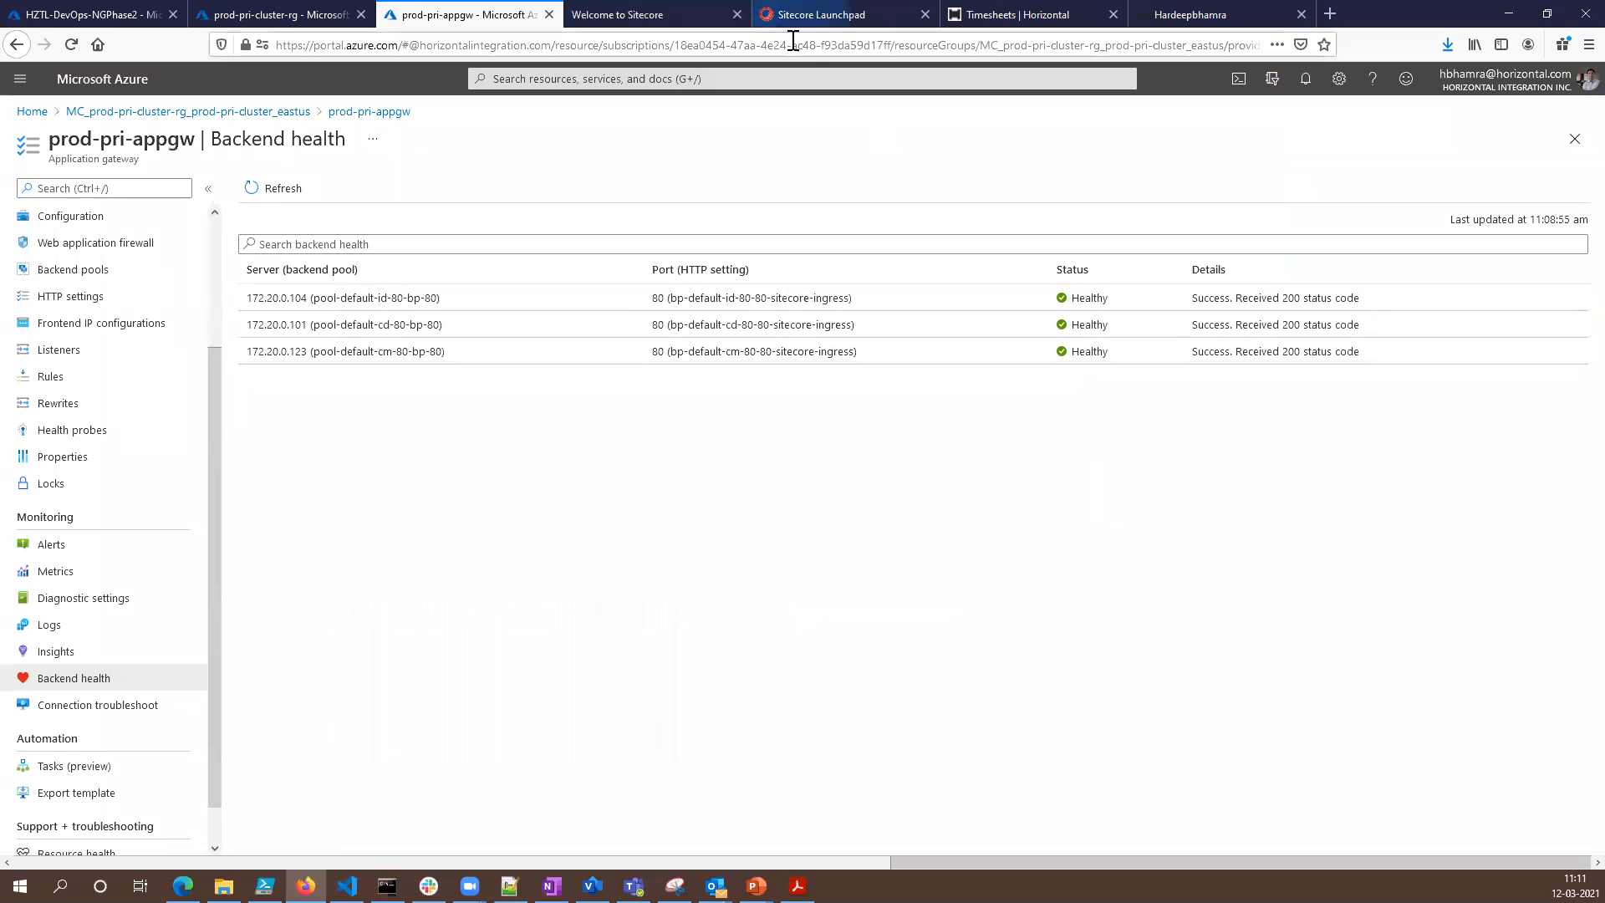
# - Open Experience Analytics from the Sitecore Launchpad and look through its dashboard
pyautogui.click(798, 15)
pyautogui.click(88, 316)
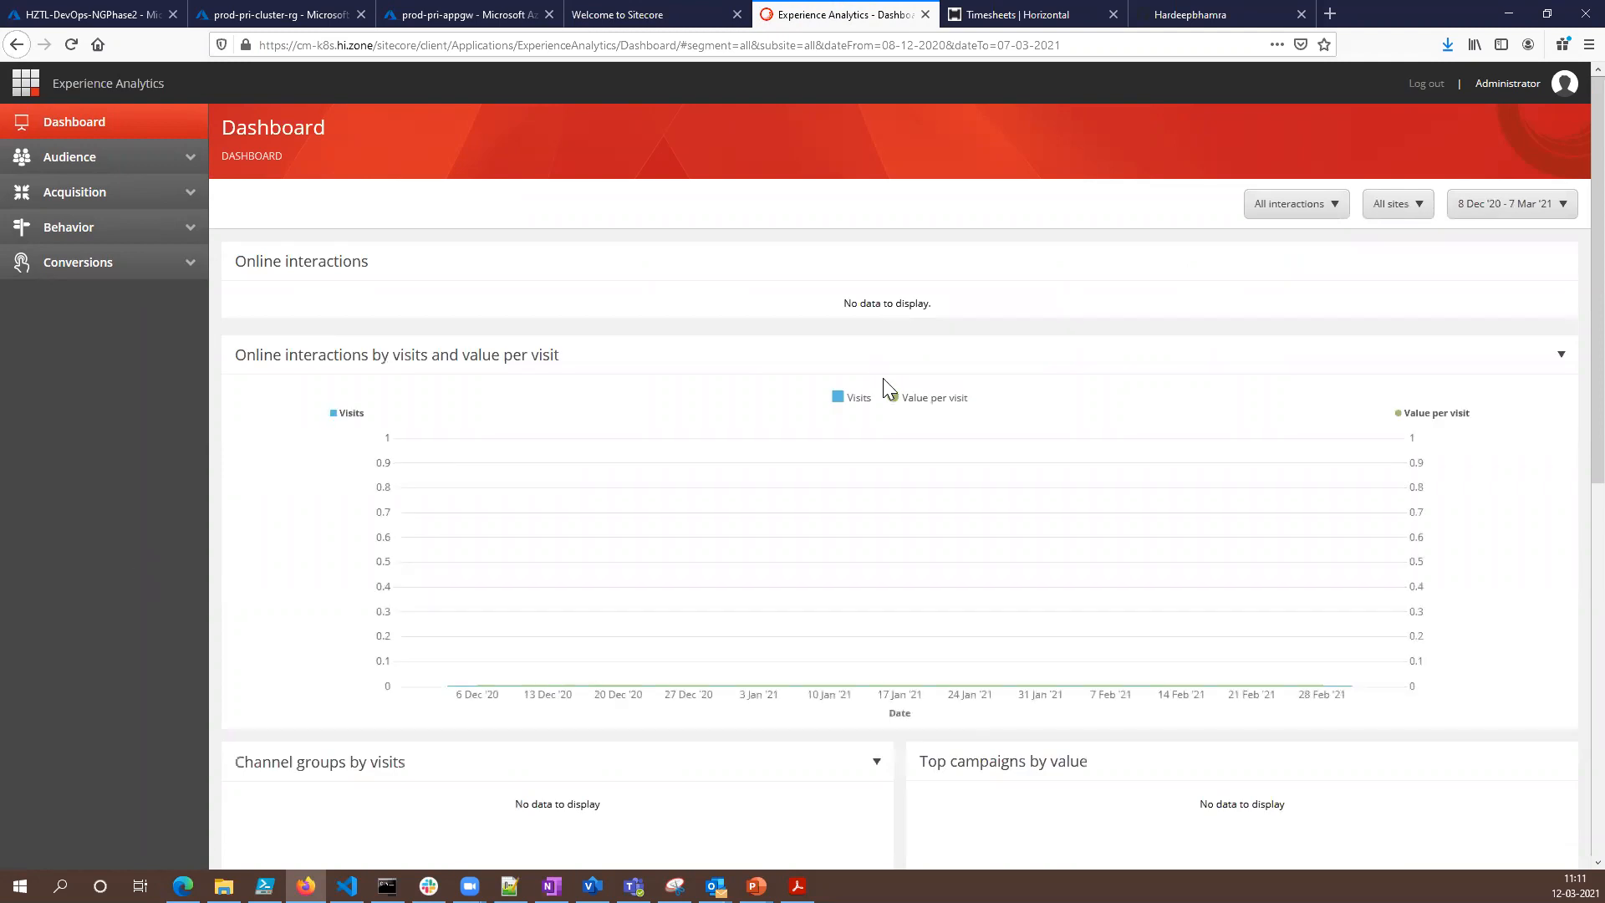
pyautogui.scroll(-4, 1064, 609)
pyautogui.scroll(4, 1064, 609)
# - Go back to the Launchpad, open Experience Profile to view its search page, and return to the Launchpad
pyautogui.click(25, 87)
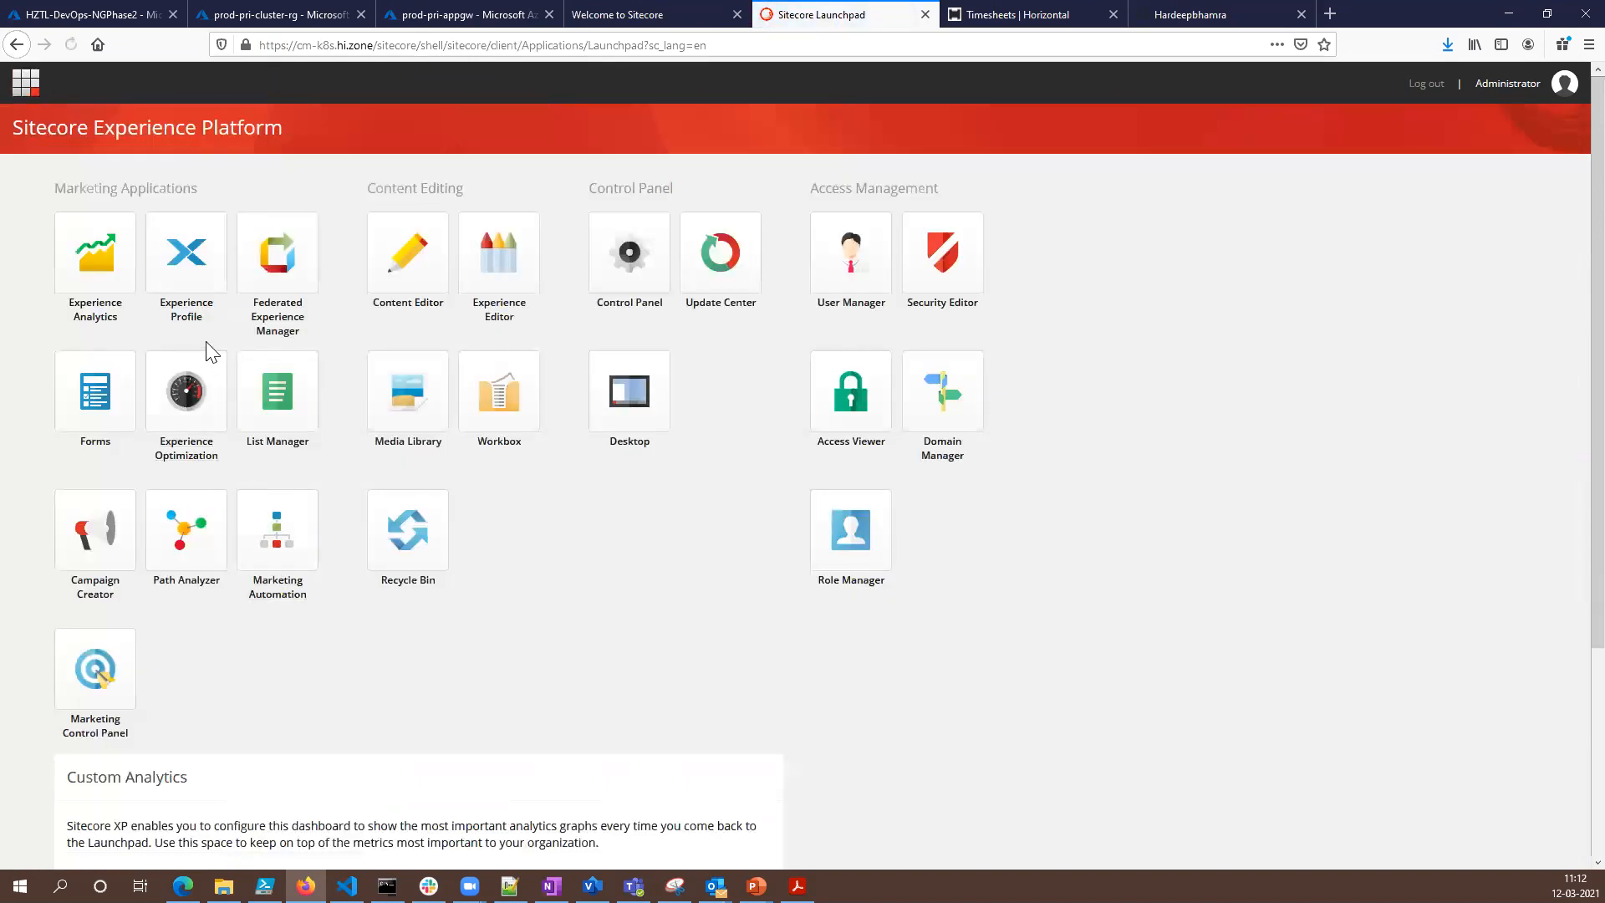
pyautogui.click(186, 305)
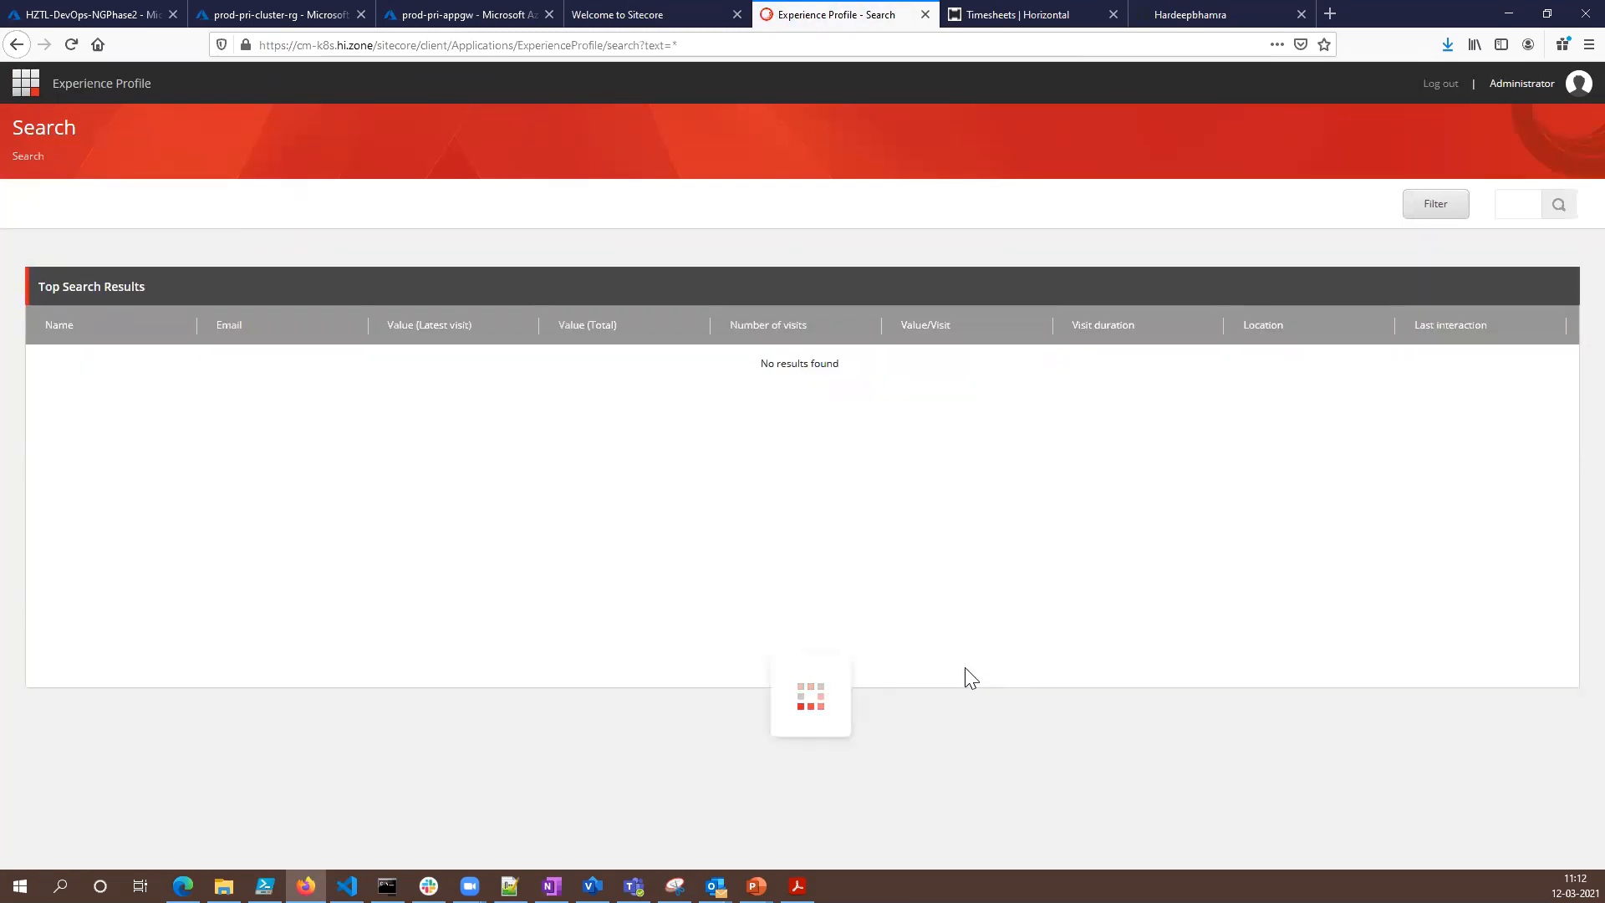
pyautogui.click(25, 86)
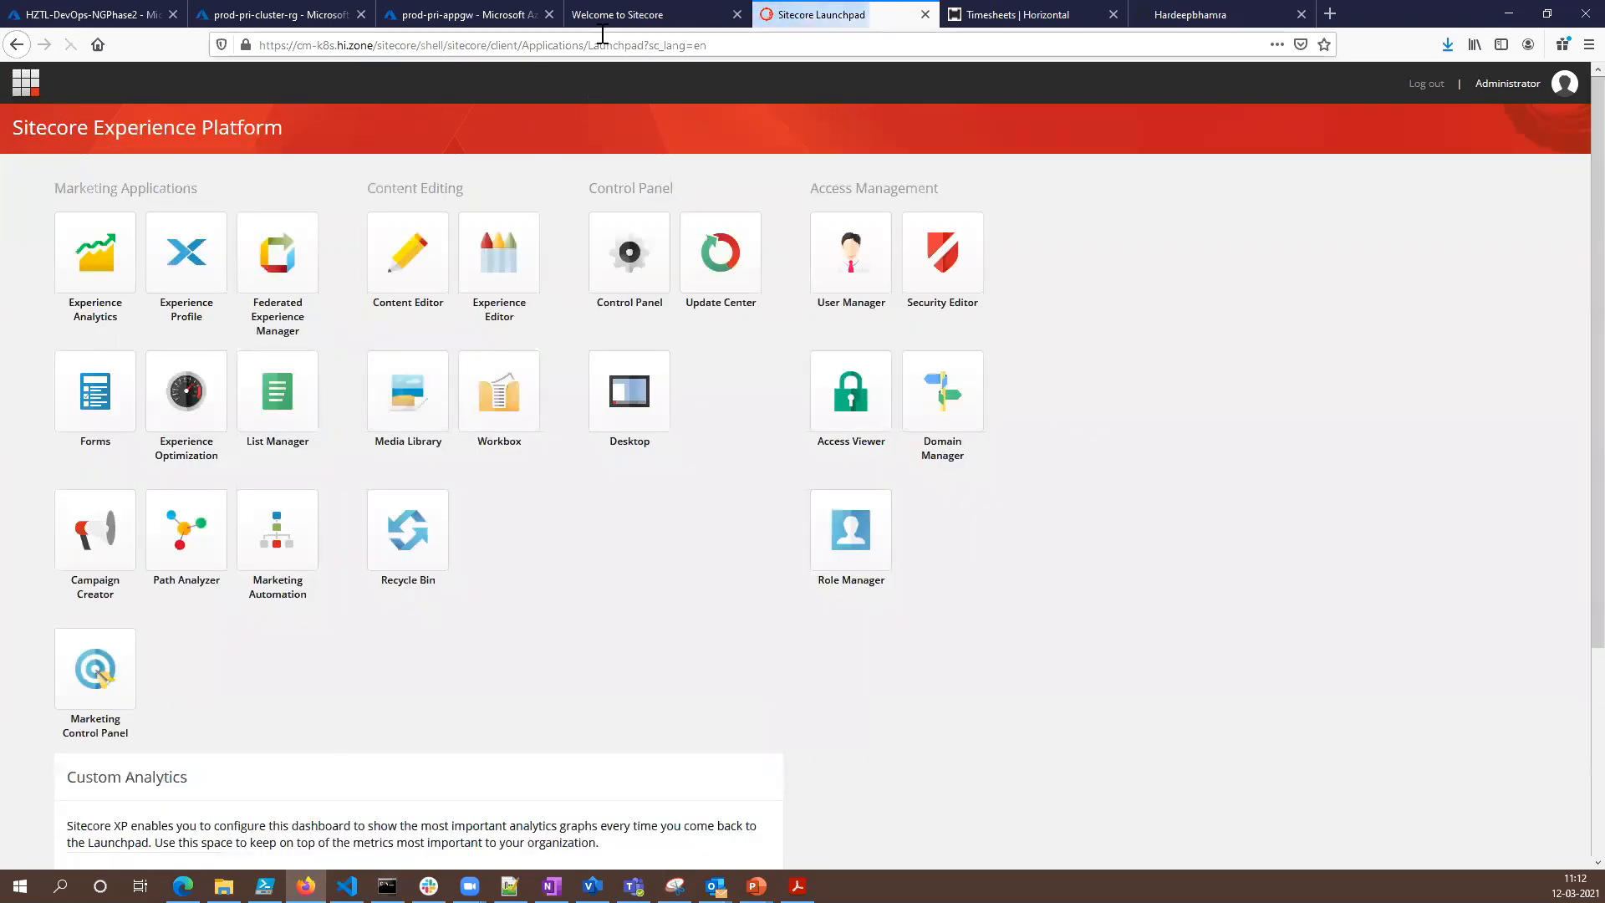
# - Show the cd-k8s.hi.zone site, switch to Command Prompt, stop the log stream, and list the pods with kubectl get pods
pyautogui.click(599, 17)
pyautogui.click(387, 886)
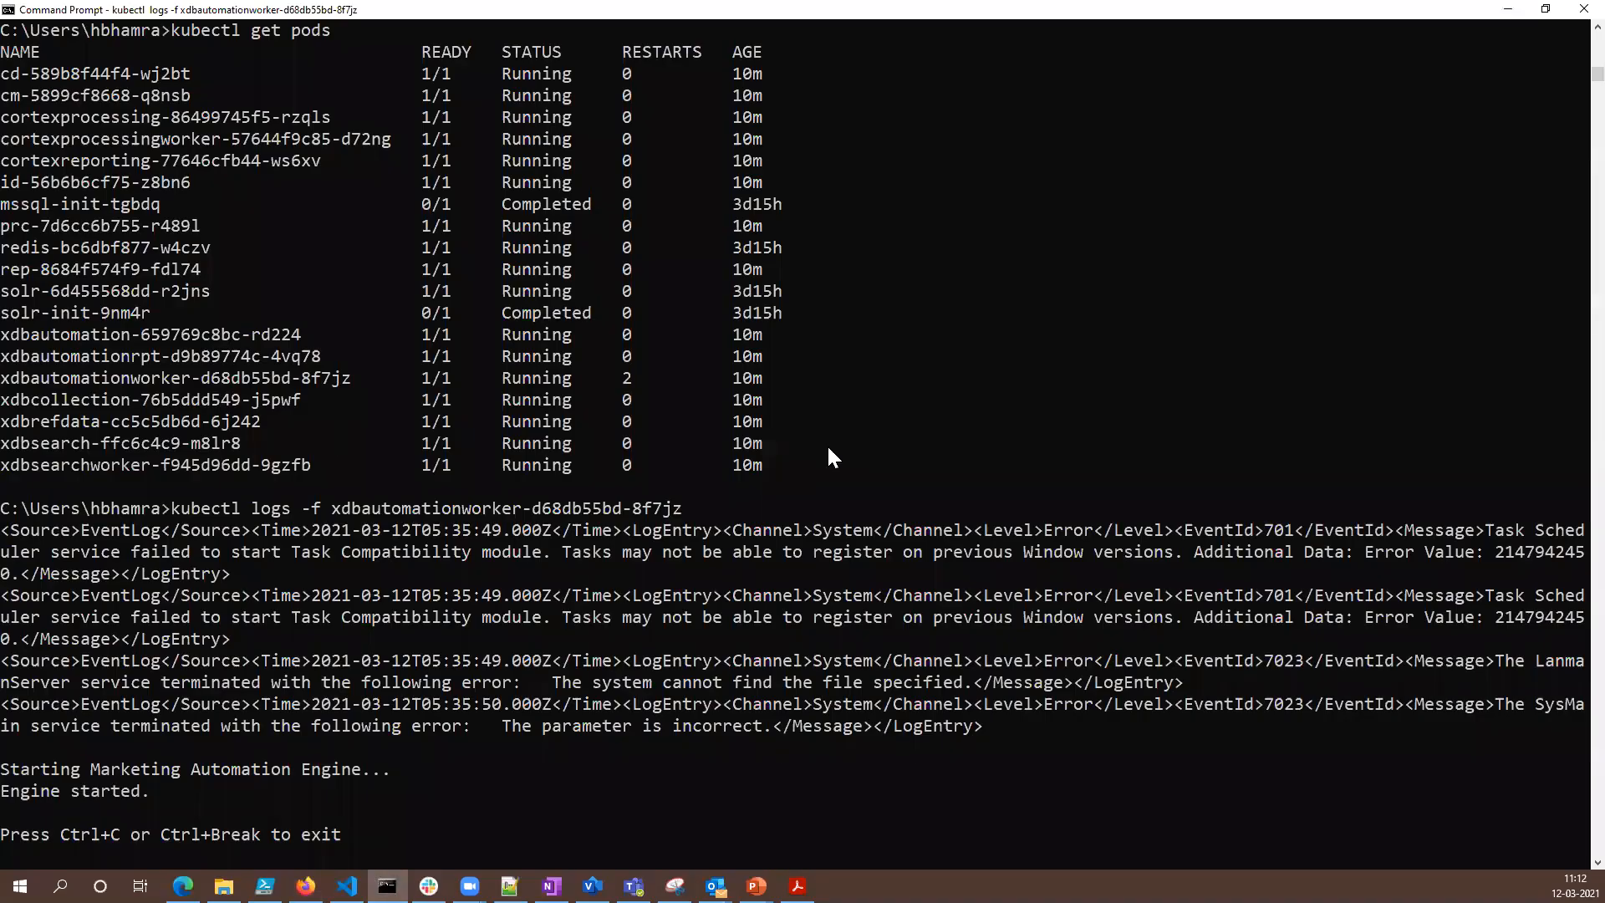
pyautogui.hotkey('ctrl', 'c')
pyautogui.press('Up')
pyautogui.press('Up')
pyautogui.press('Return')
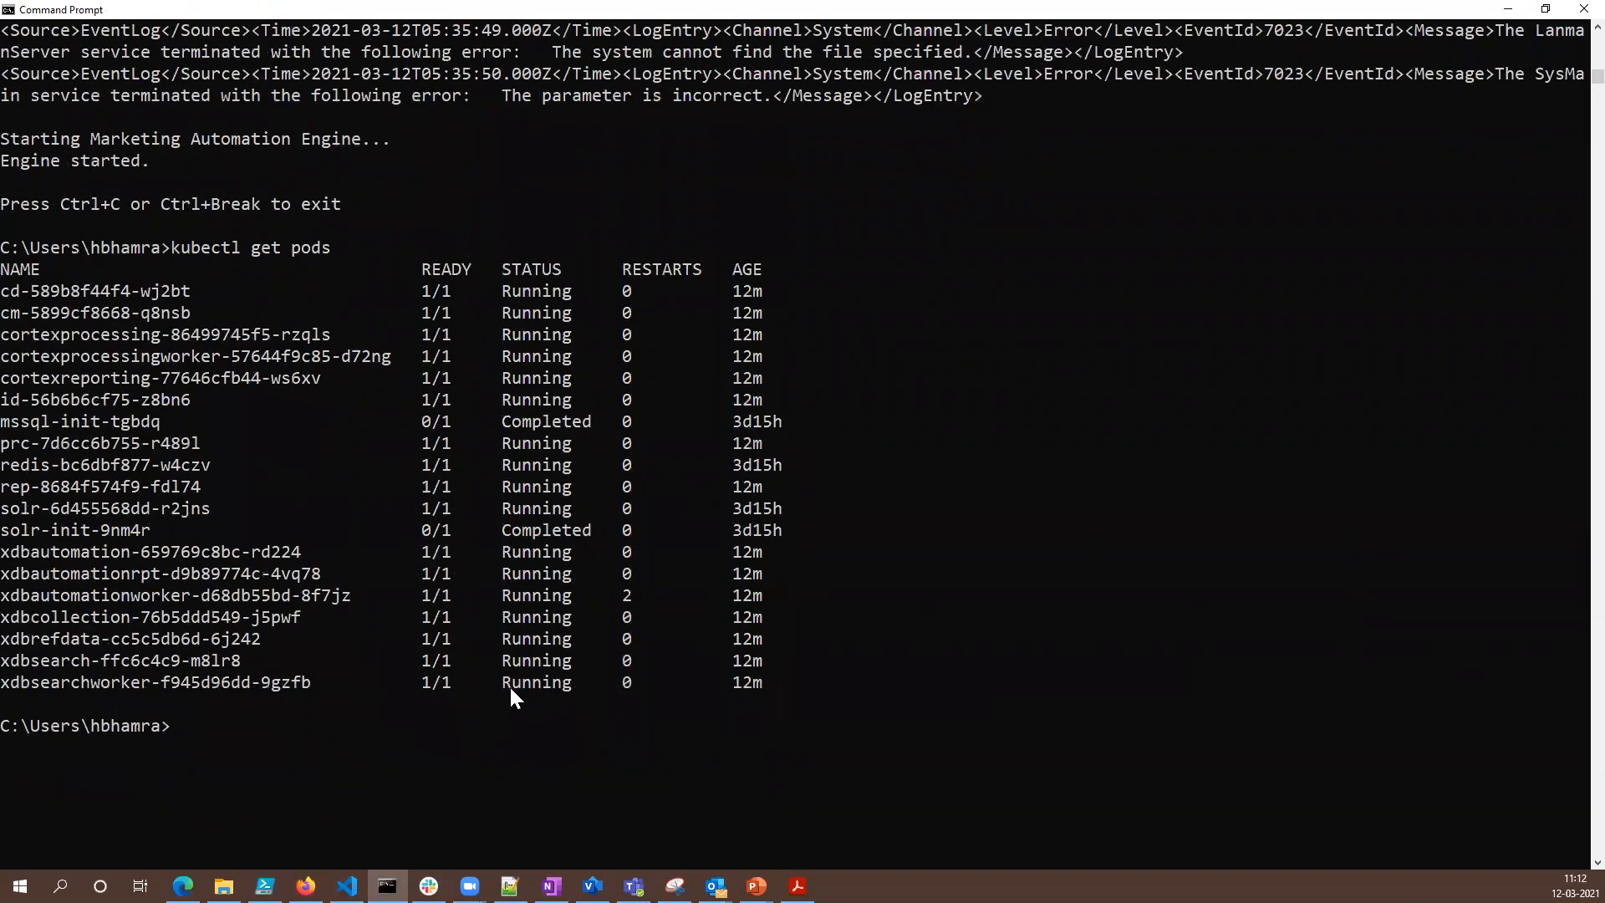
# - Switch to Firefox and show the resources of the prod-pri-cluster-rg resource group from the start of the list
pyautogui.click(305, 886)
pyautogui.click(276, 14)
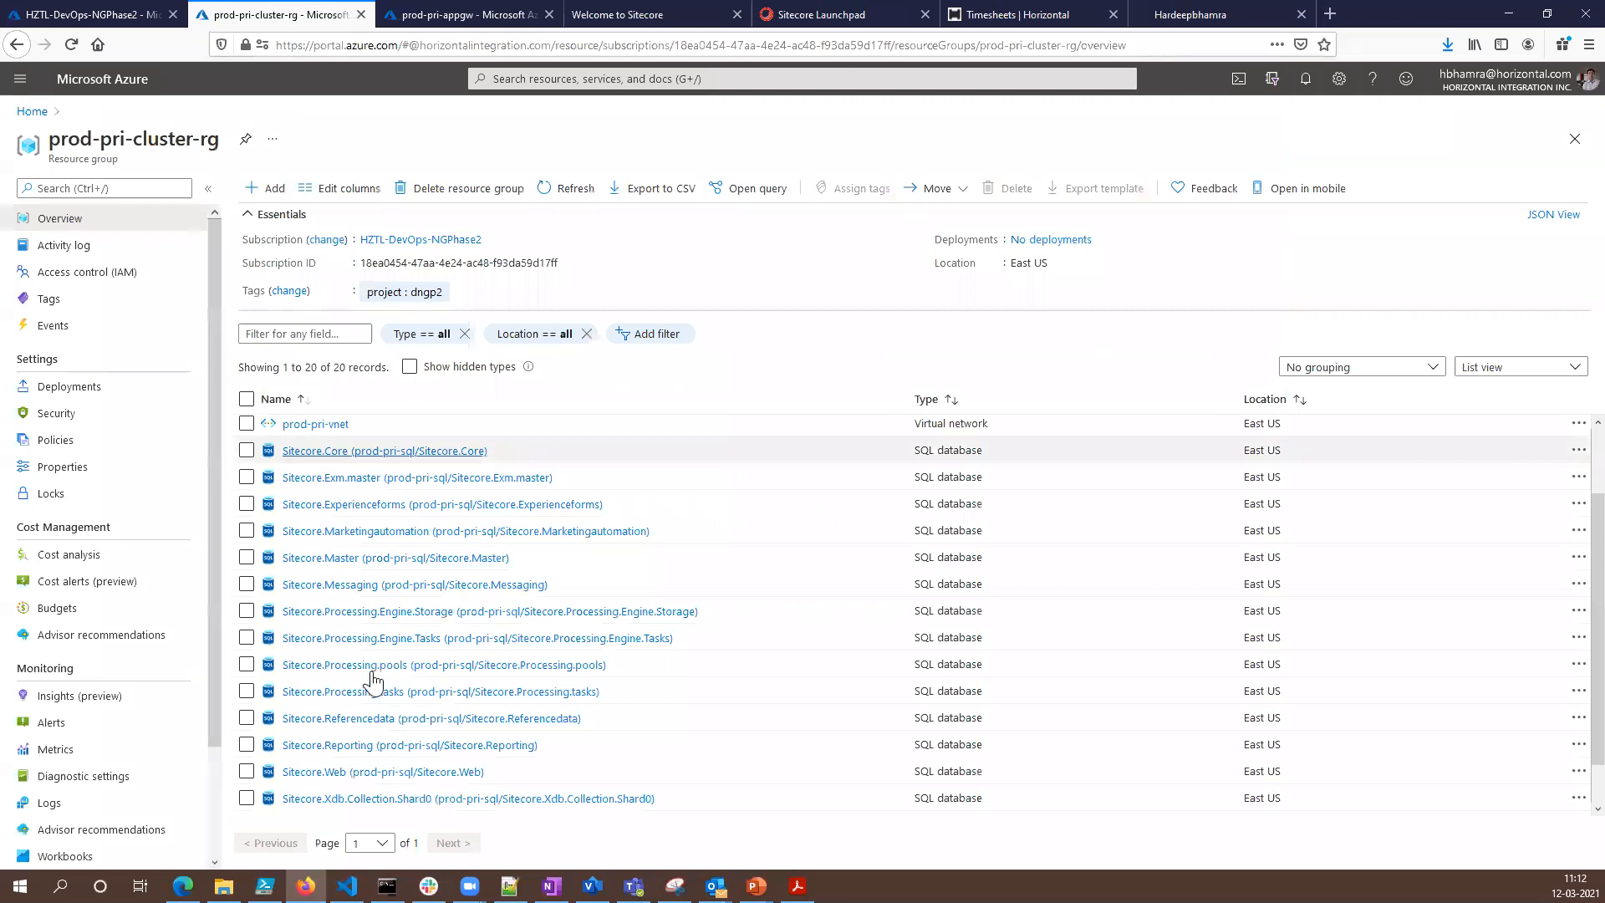
pyautogui.scroll(2, 456, 706)
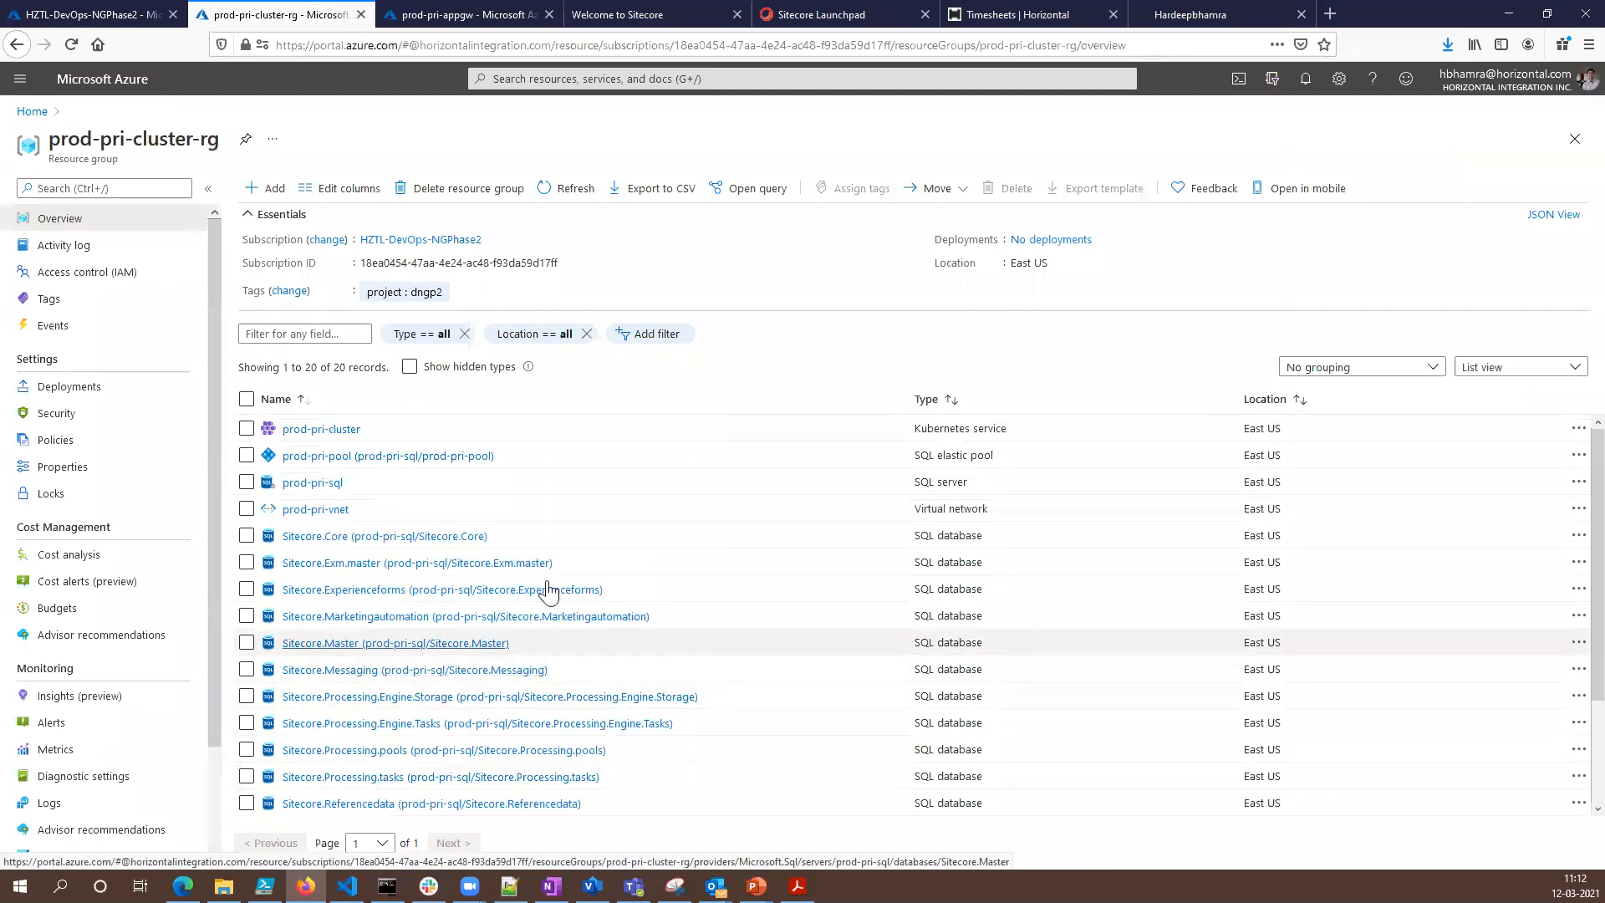